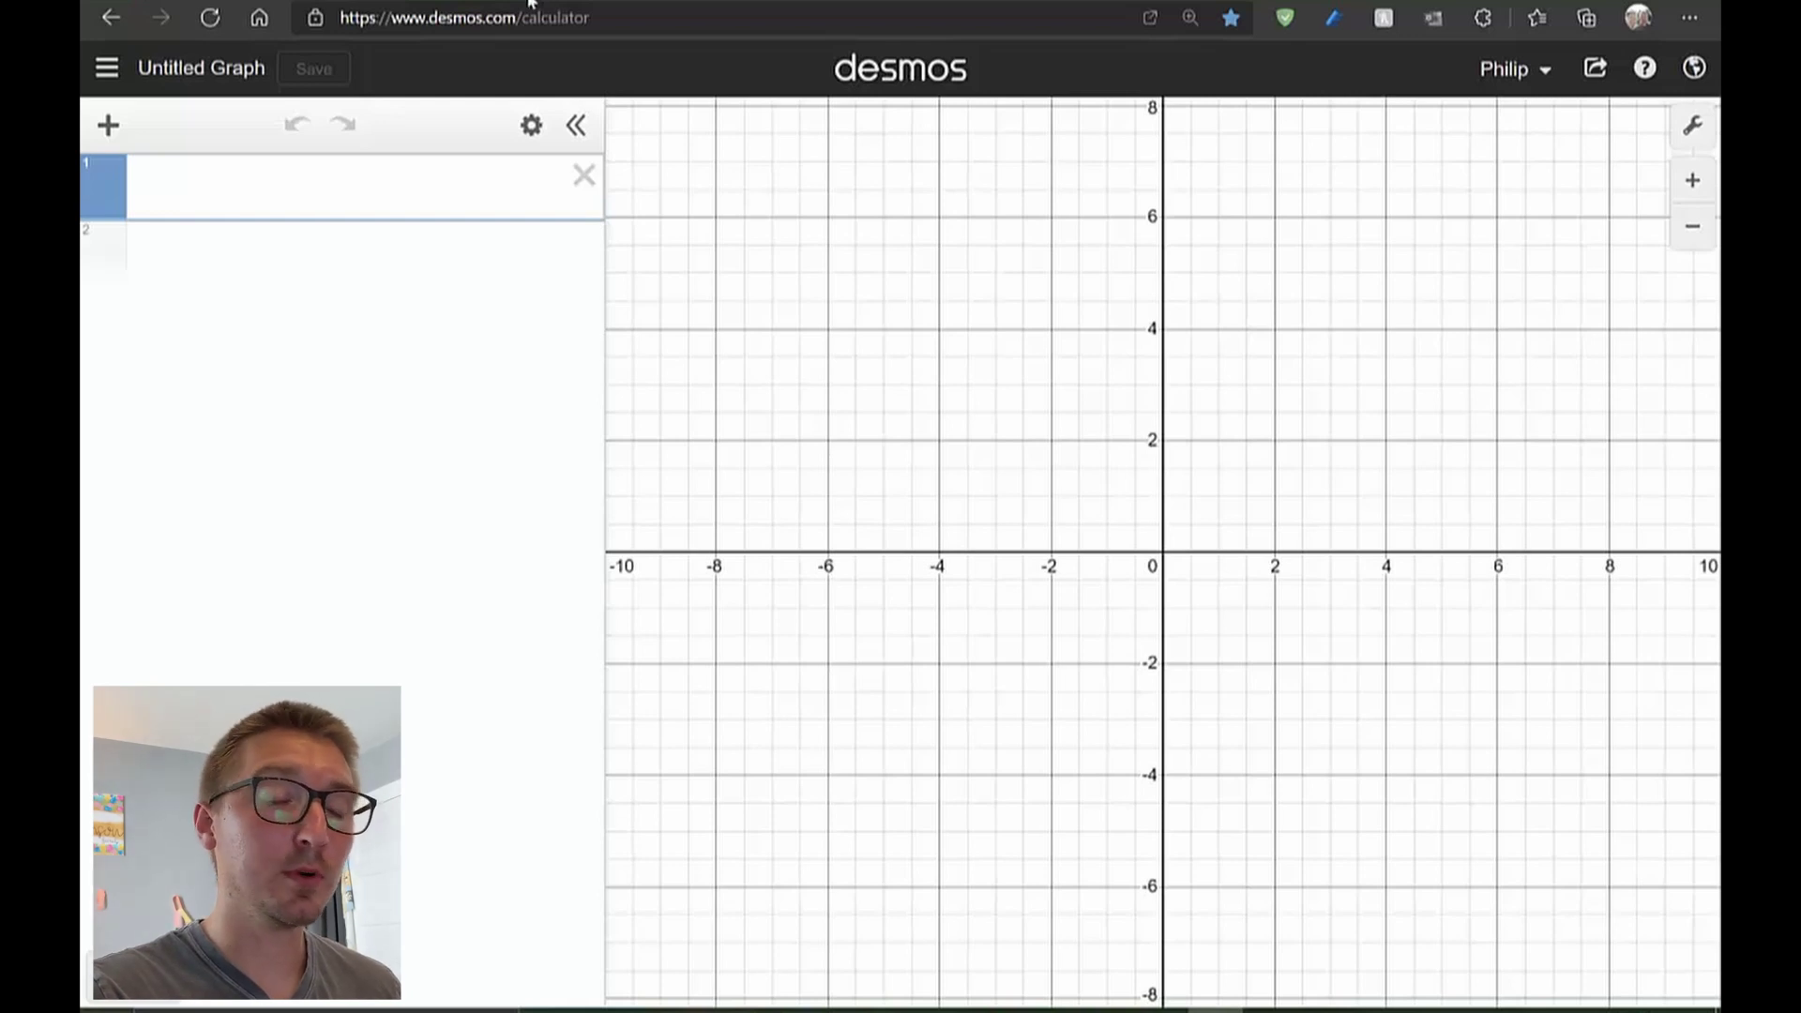
Save the untitled graph with the title "Animate Graph :)"
{"action": "left_click", "coordinate": [233, 190]}
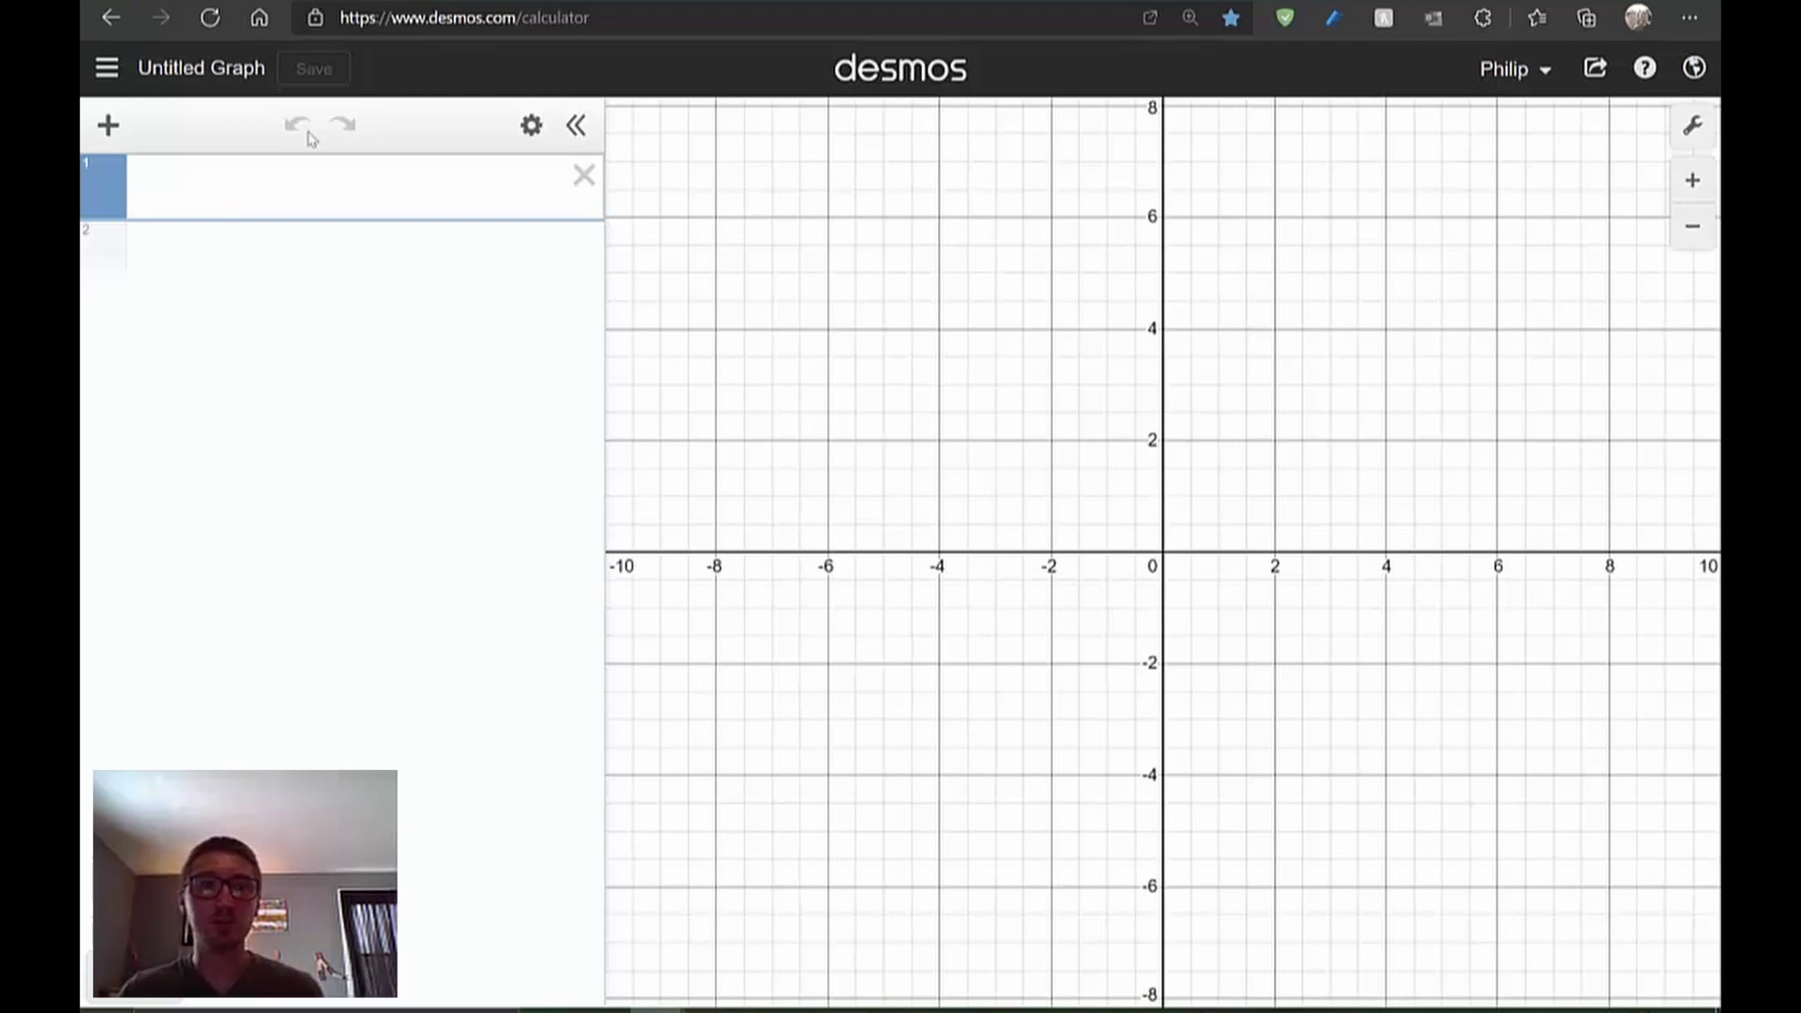
{"action": "left_click", "coordinate": [205, 75]}
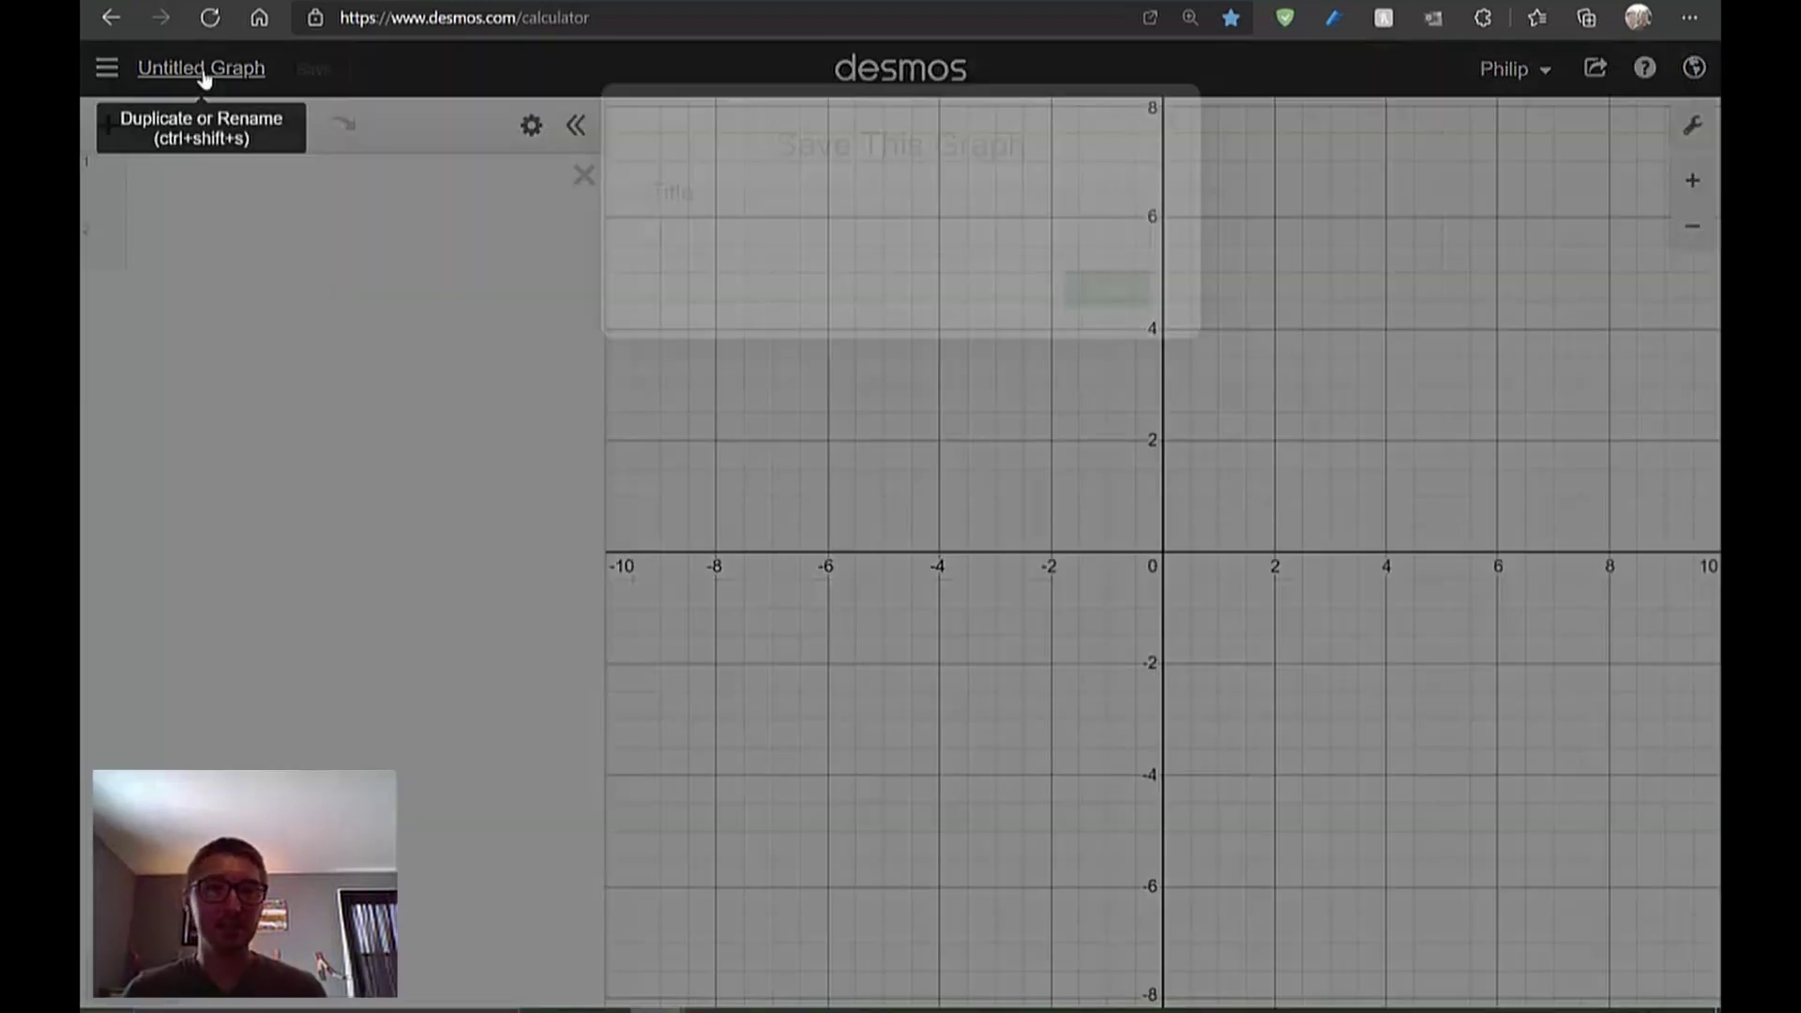
{"action": "type", "text": "Anima"}
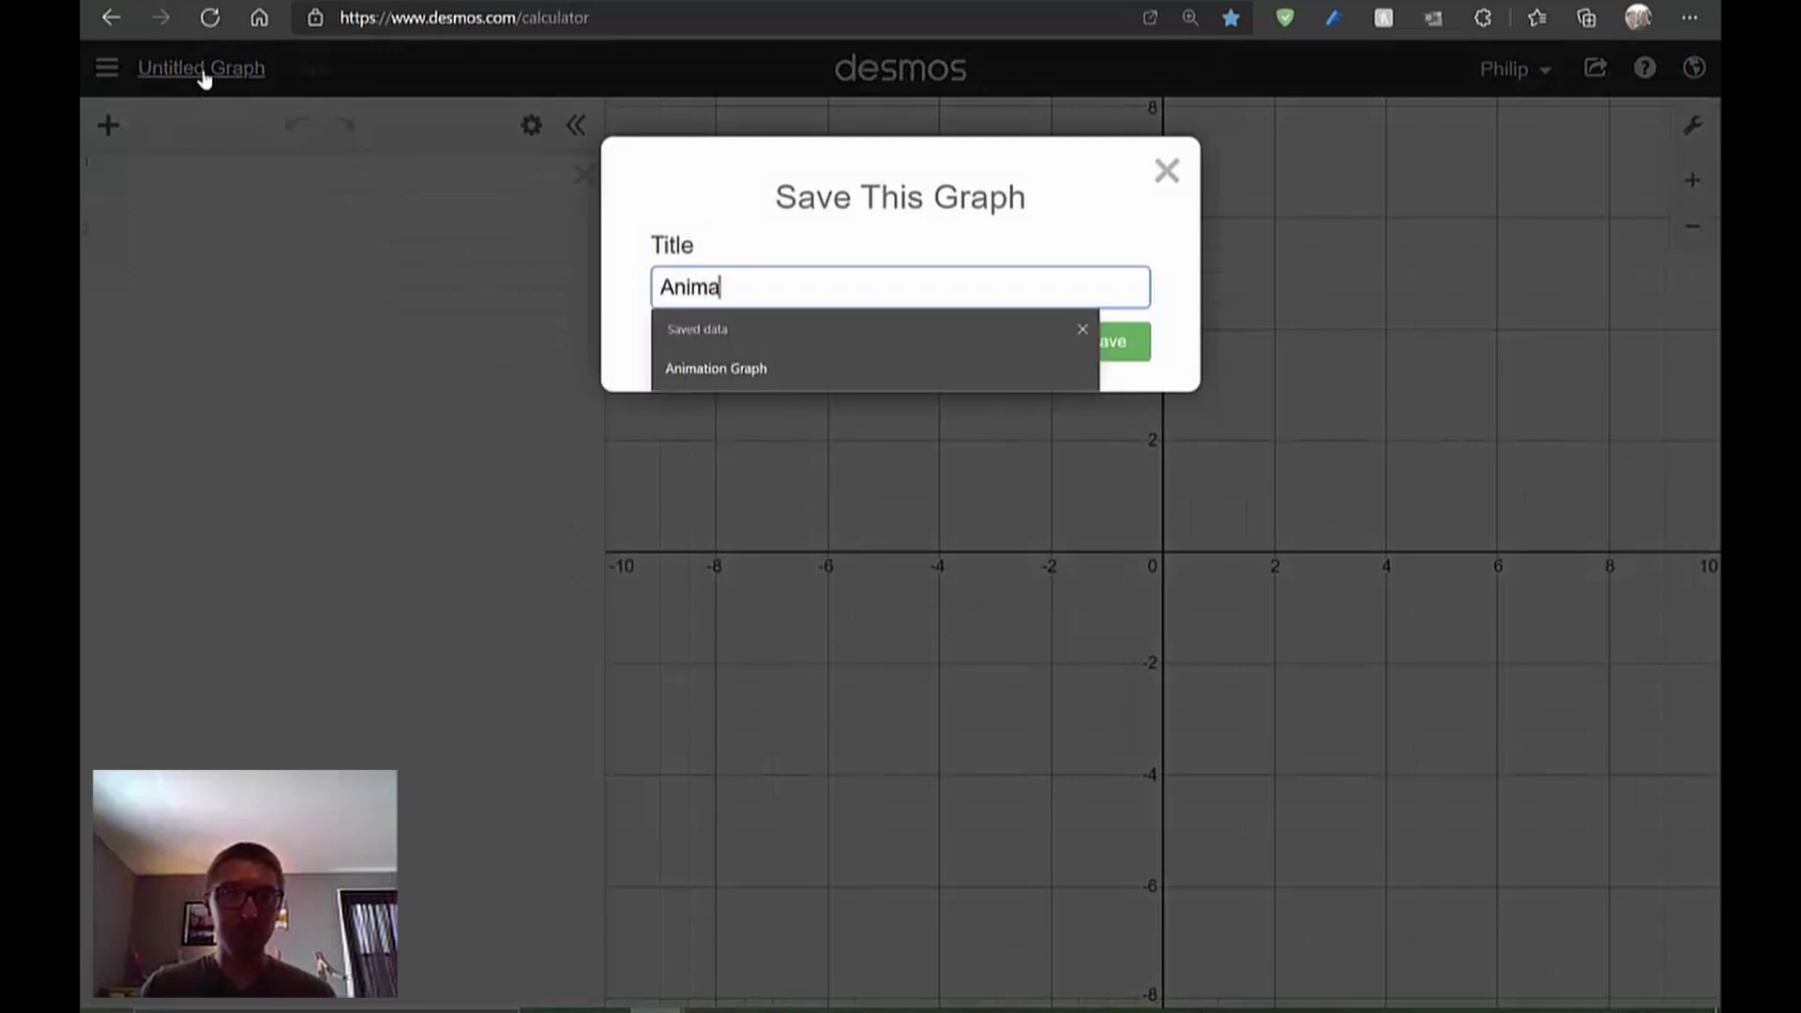
{"action": "type", "text": "te Graph"}
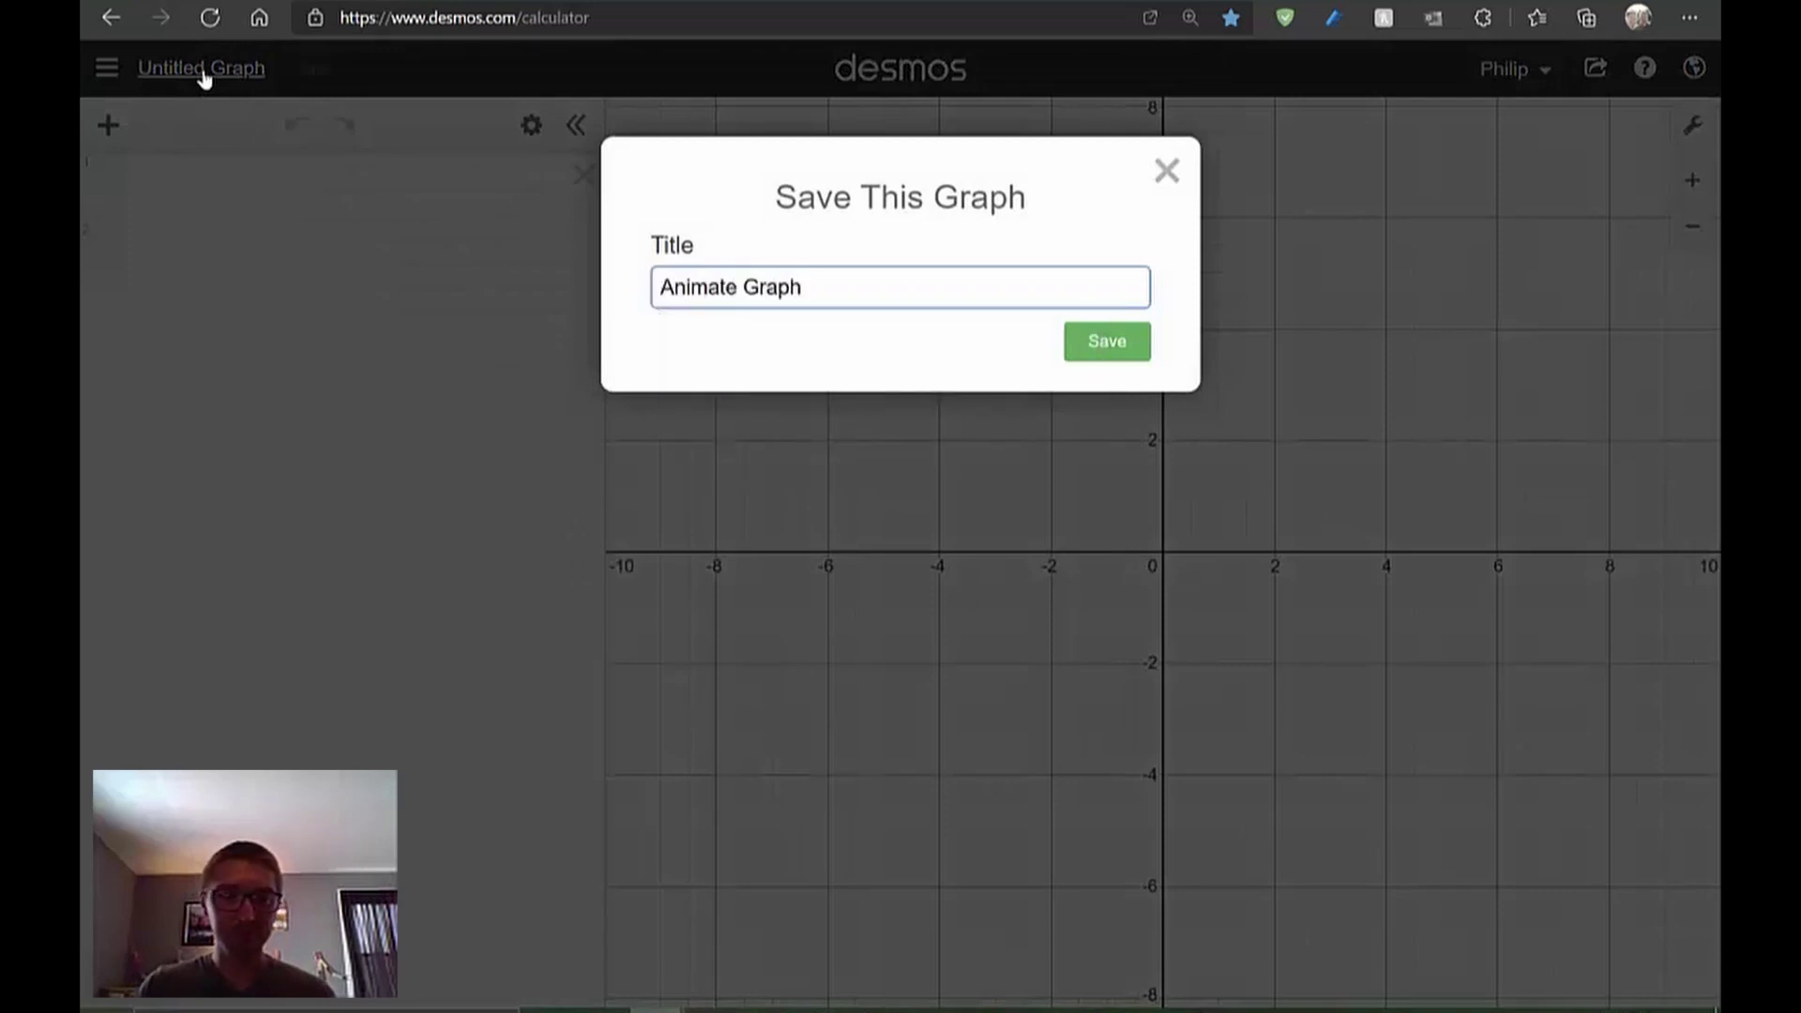
{"action": "type", "text": " :)"}
{"action": "key", "text": "Return"}
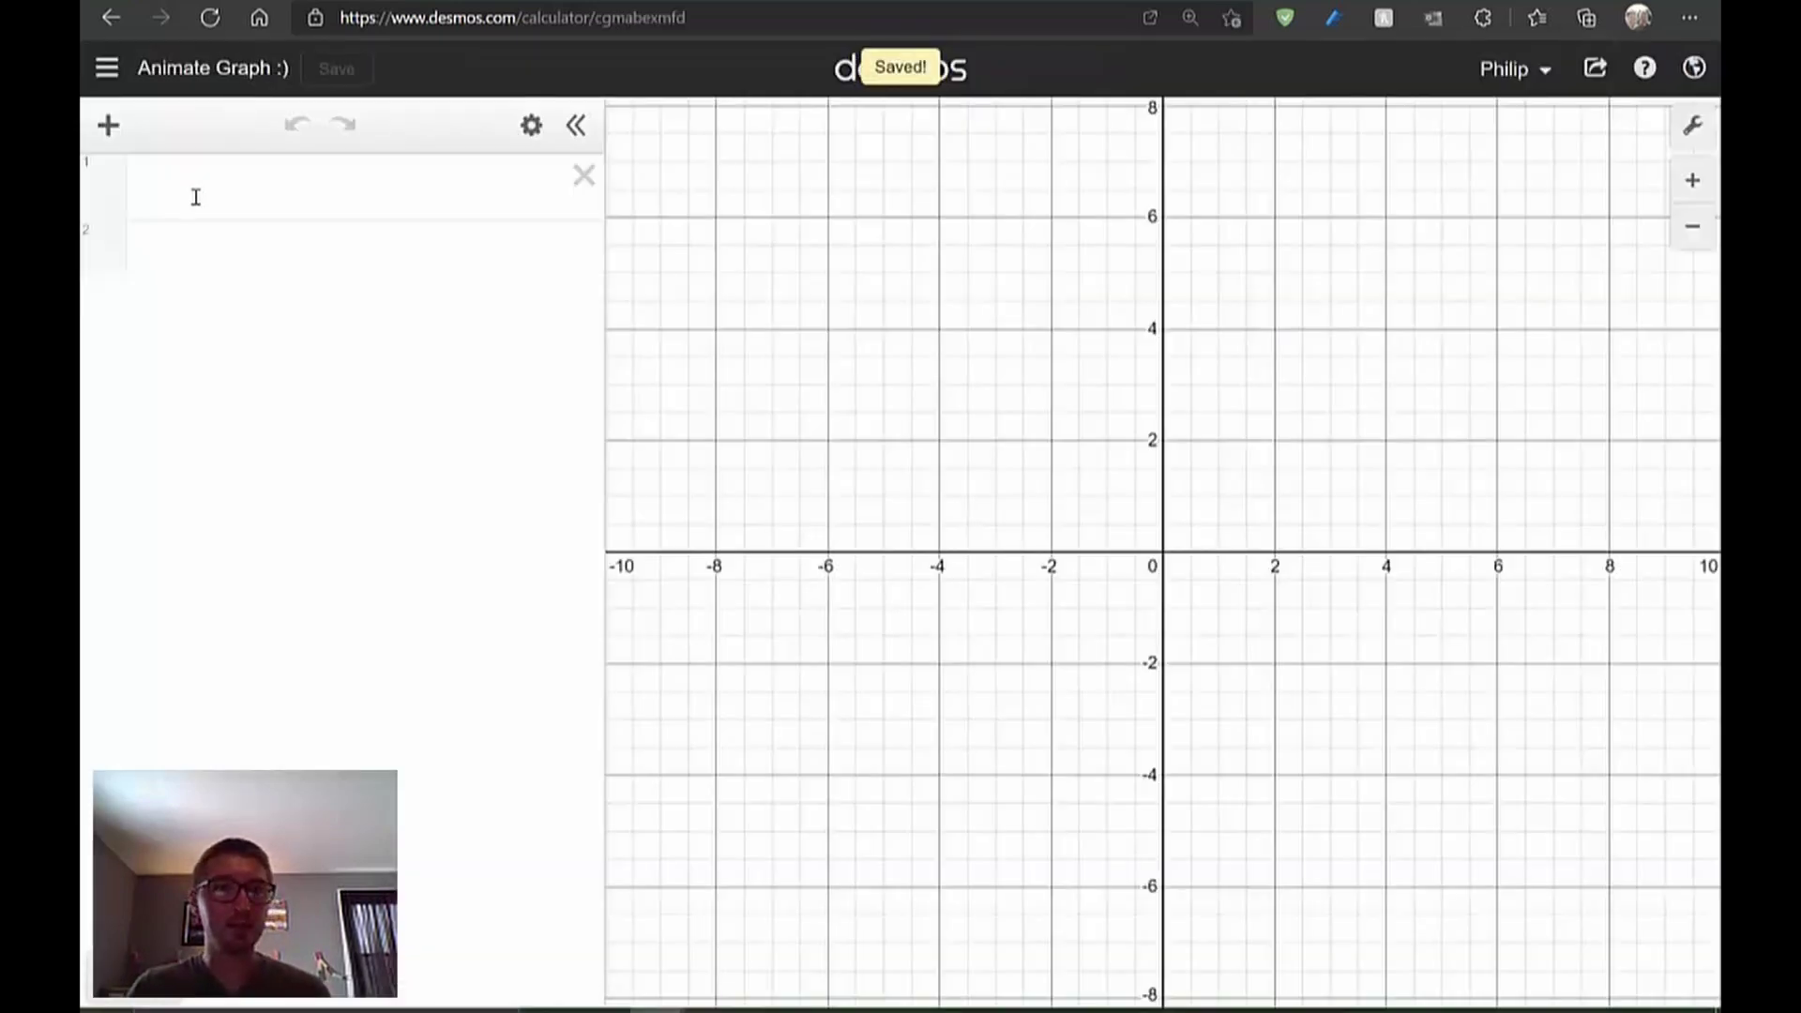
Create a folder named "Background folder" in the expression list and remove the extra empty lines below it
{"action": "left_click", "coordinate": [196, 197]}
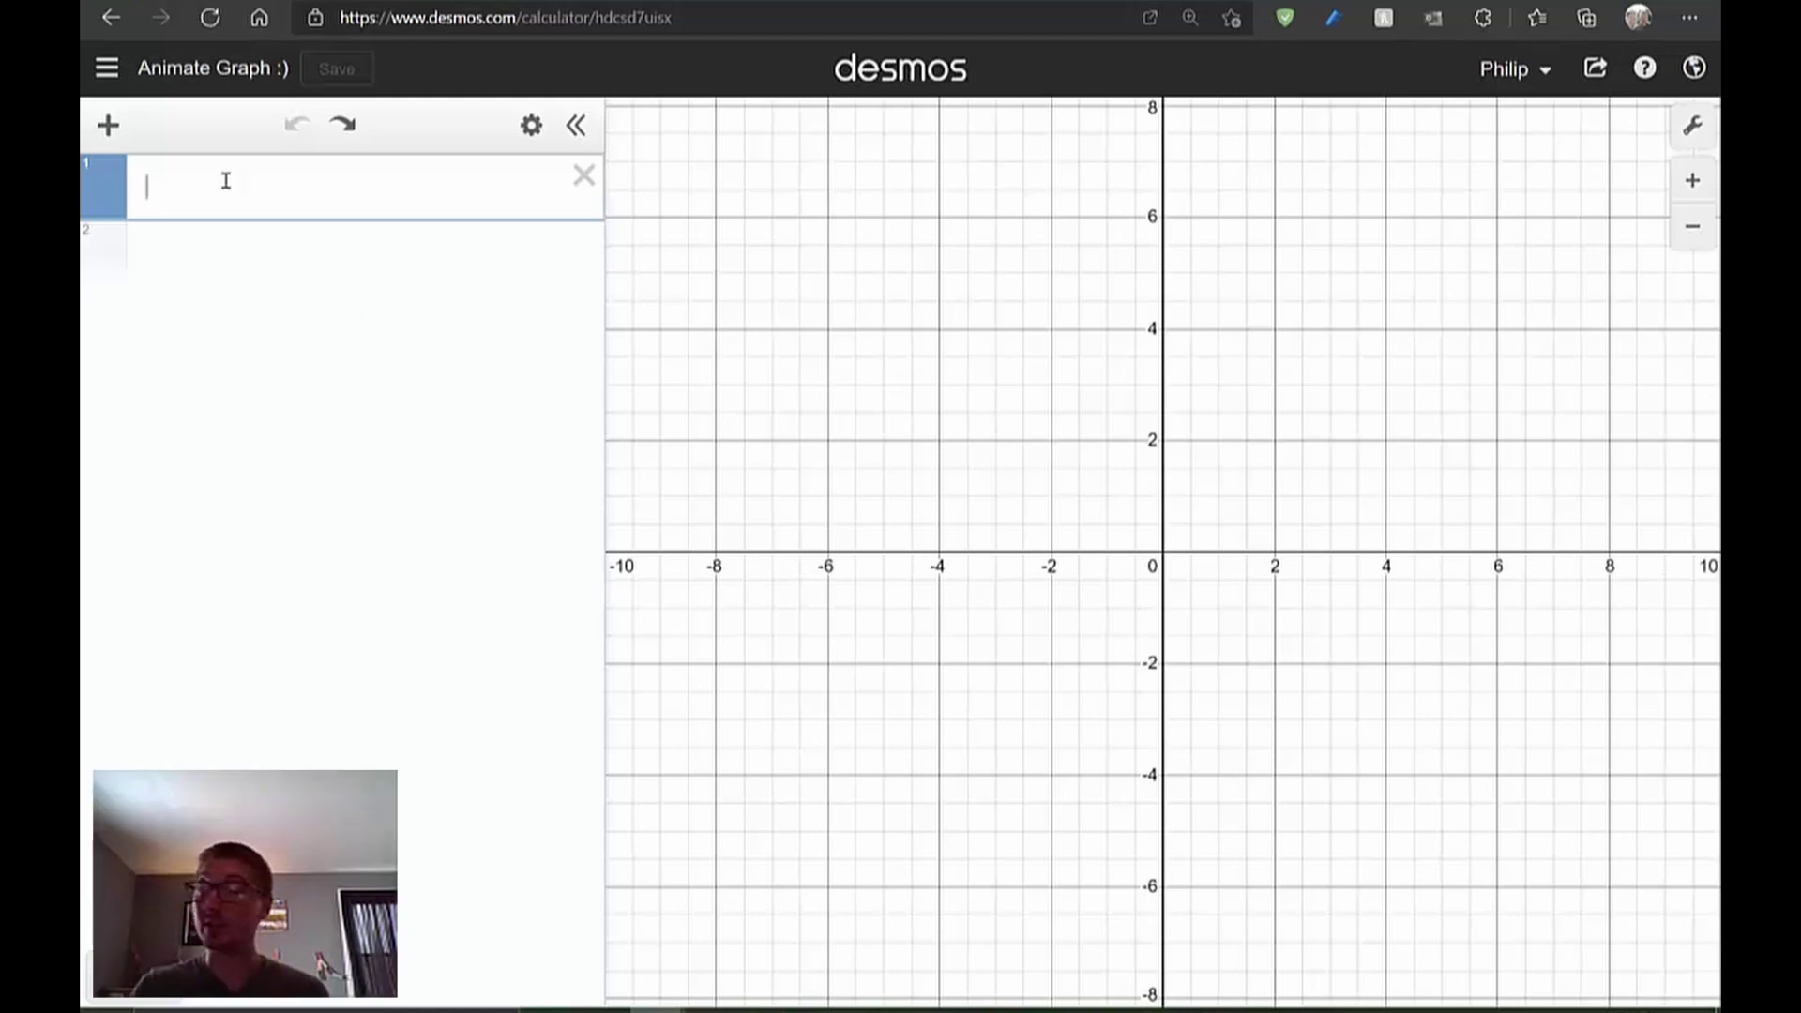
{"action": "type", "text": "folder"}
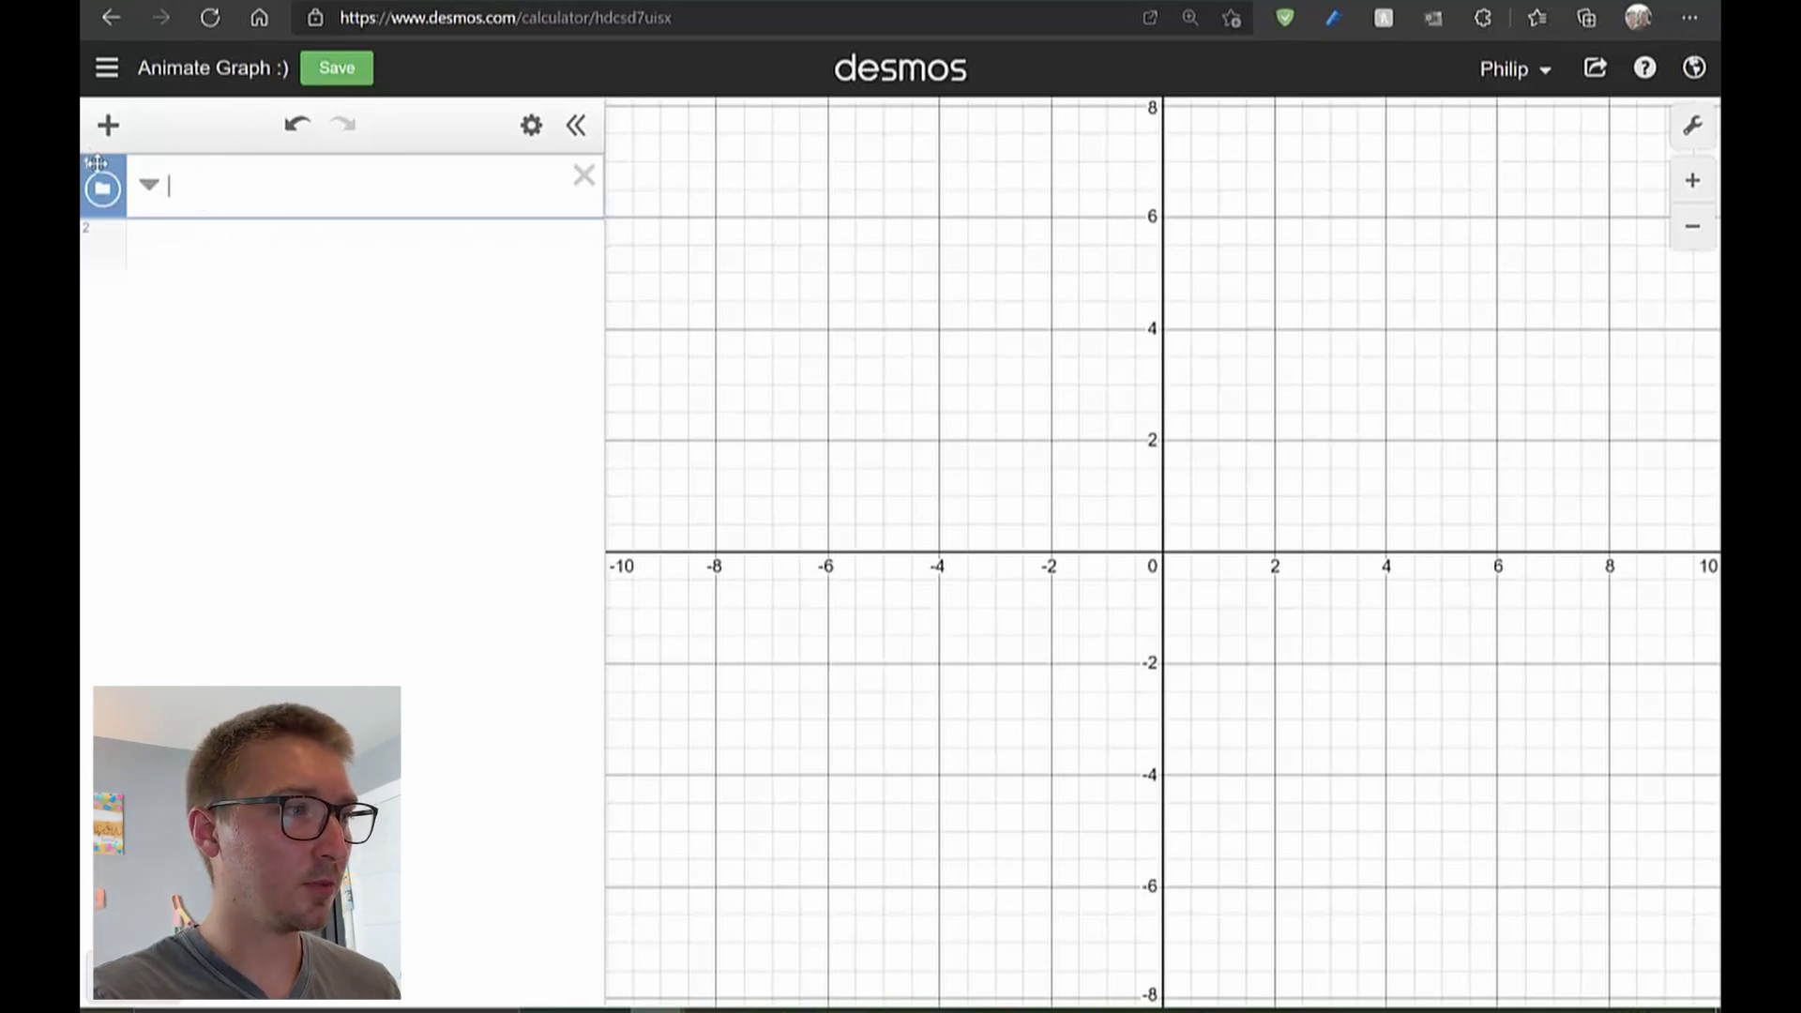
{"action": "left_click", "coordinate": [165, 258]}
{"action": "left_click", "coordinate": [161, 309]}
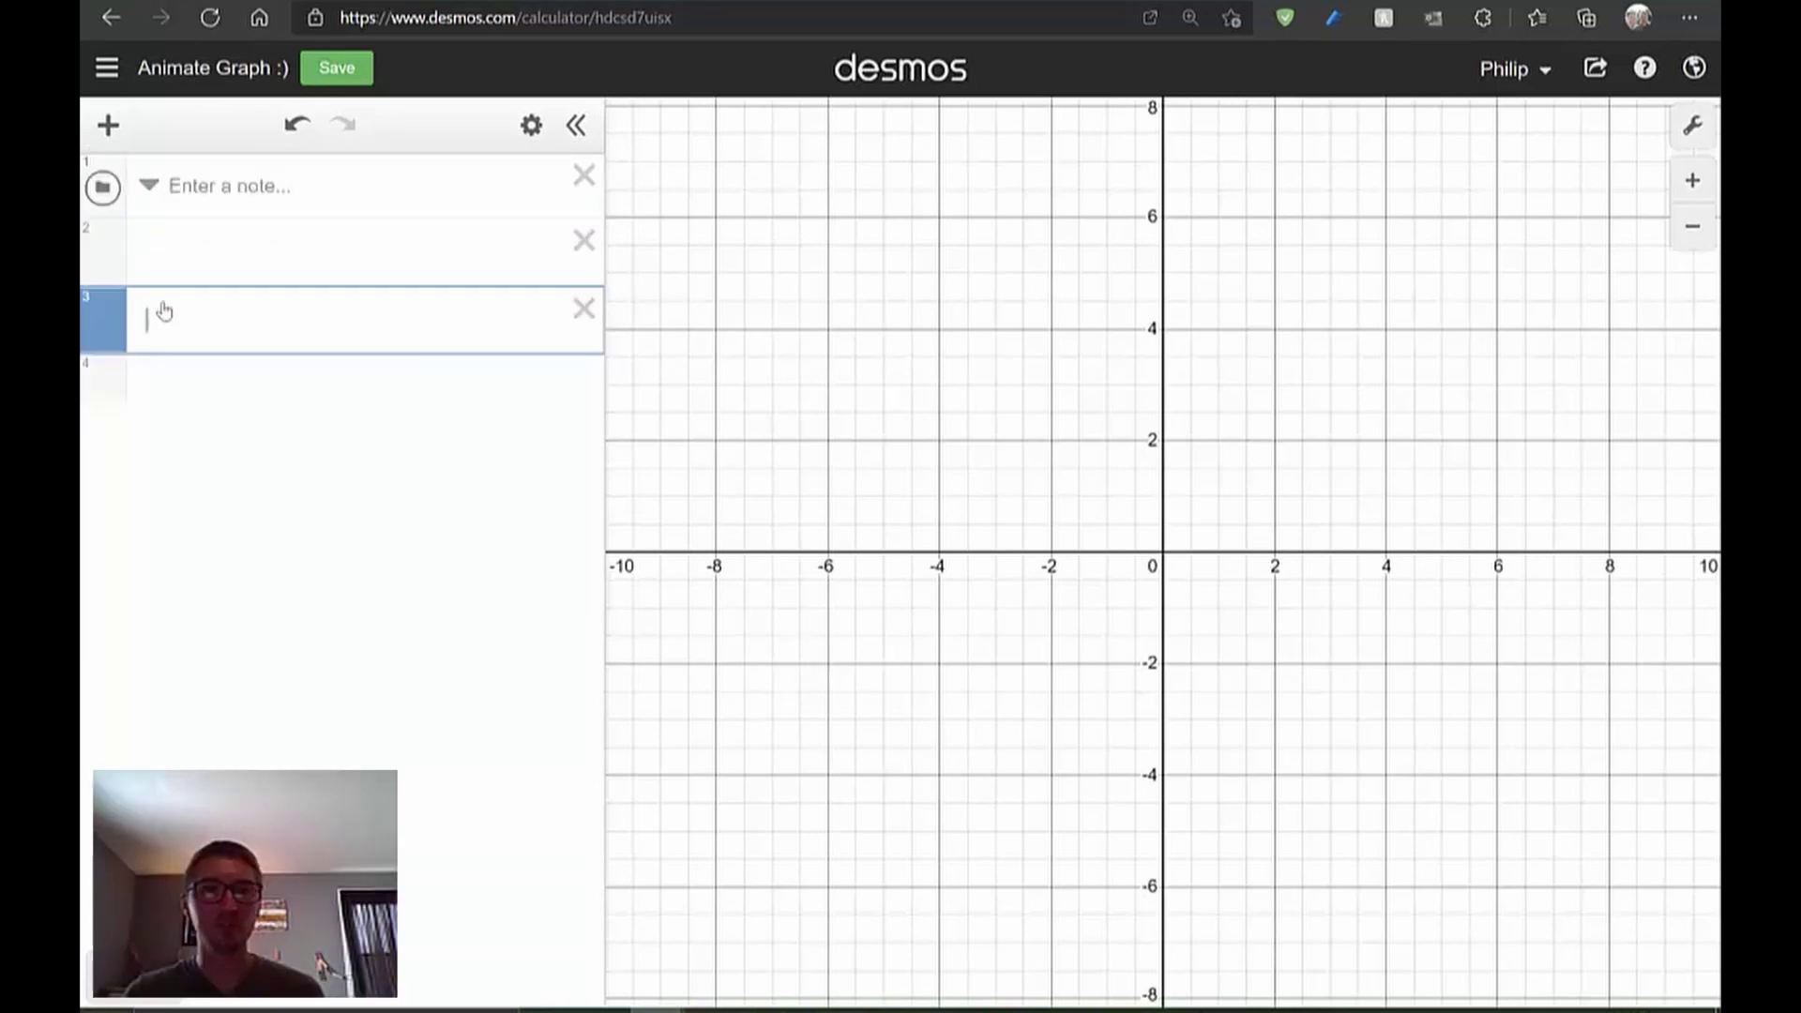
{"action": "left_click", "coordinate": [195, 185]}
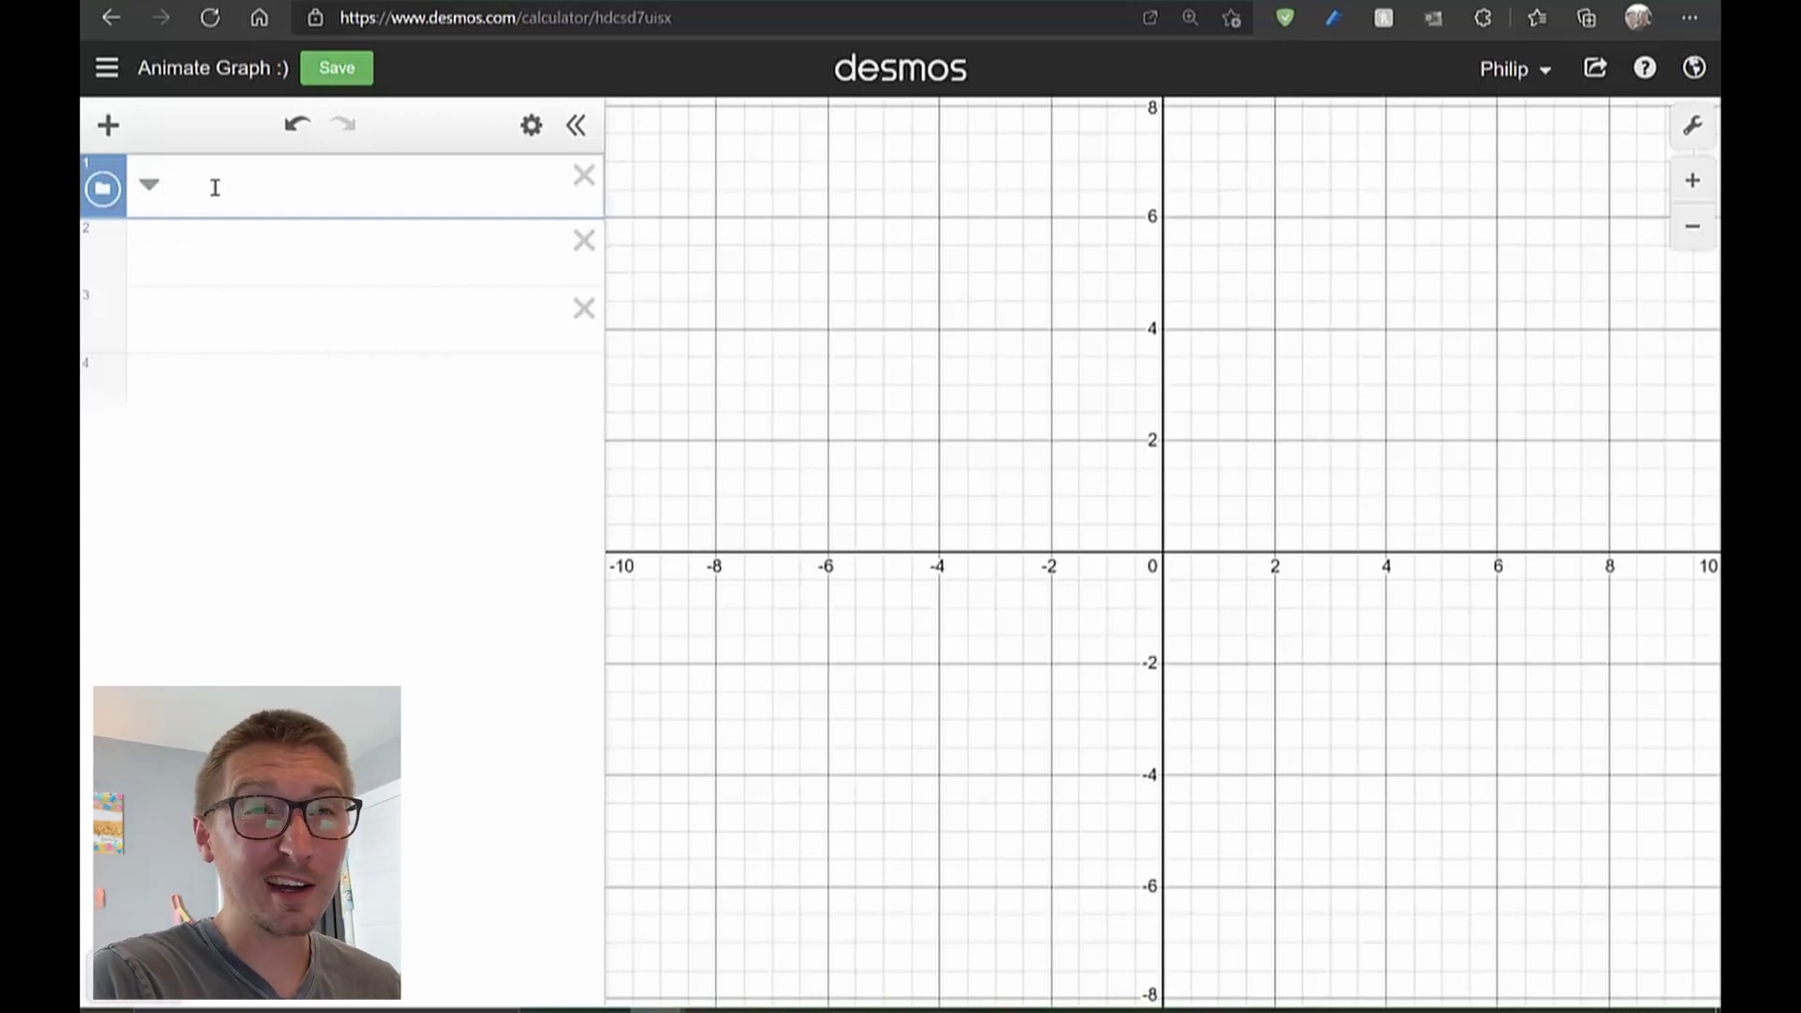
{"action": "type", "text": "Backg"}
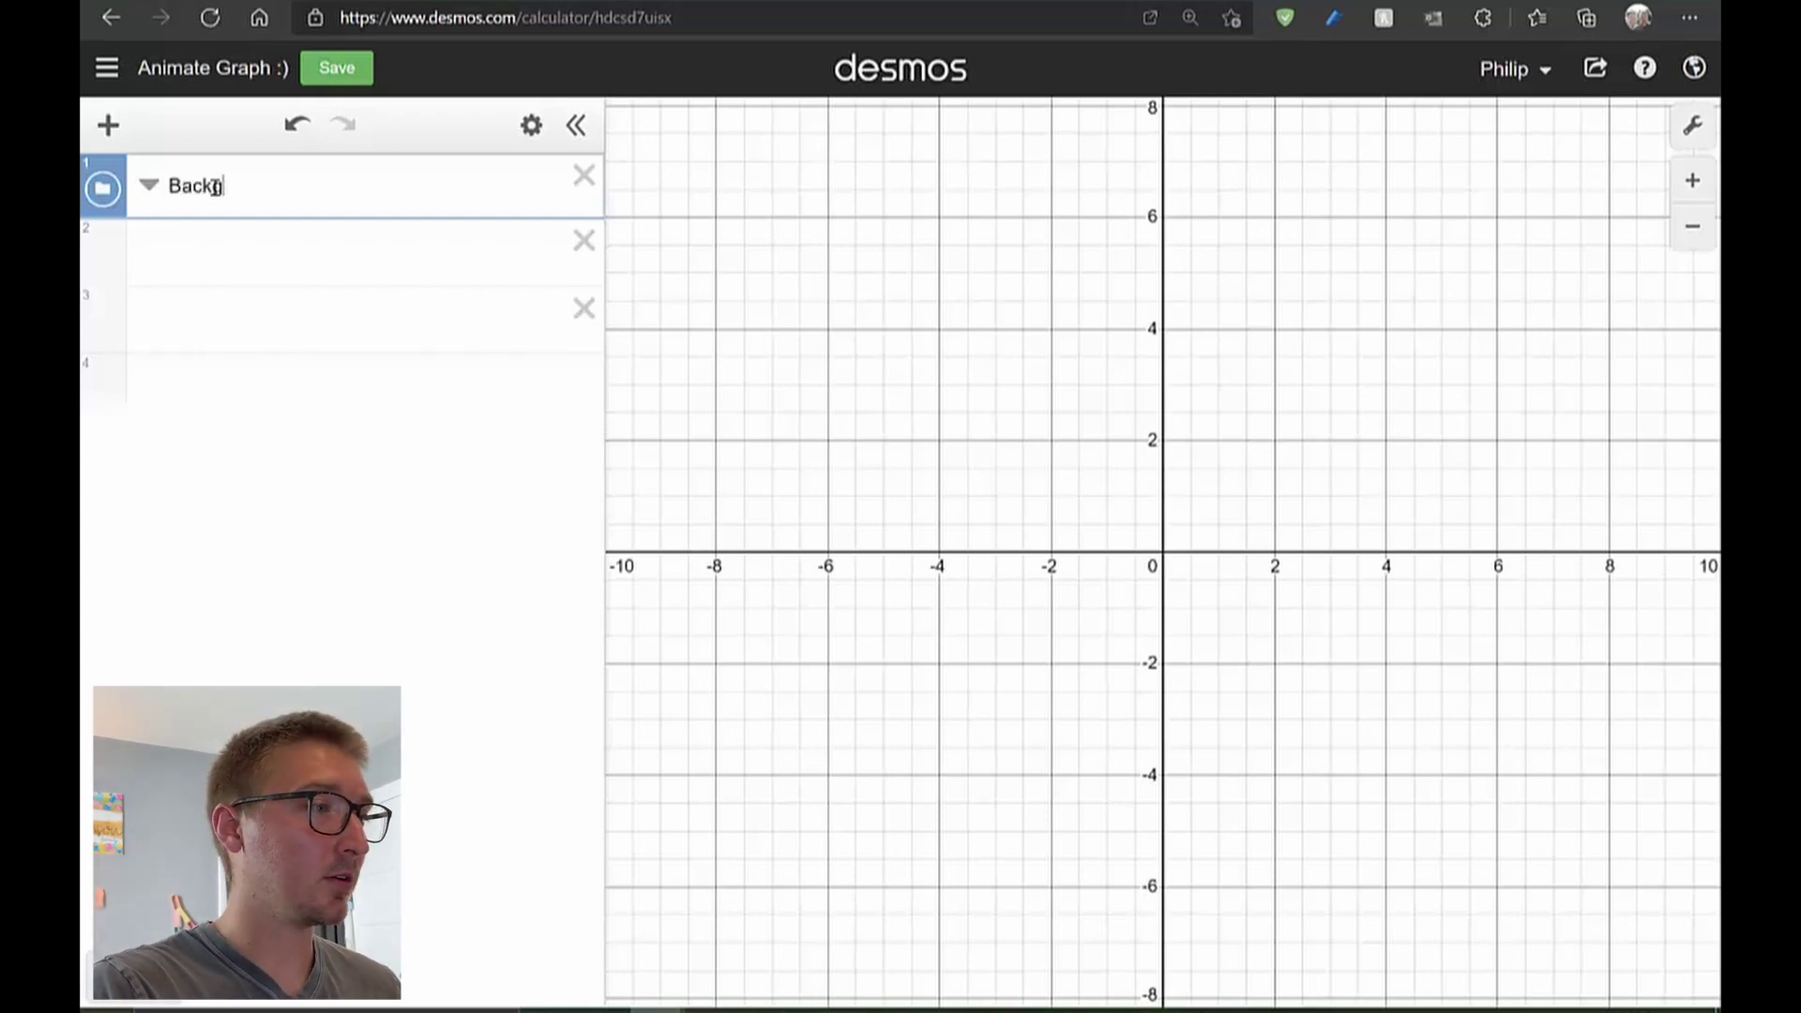
{"action": "type", "text": "round folder"}
{"action": "key", "text": "Return"}
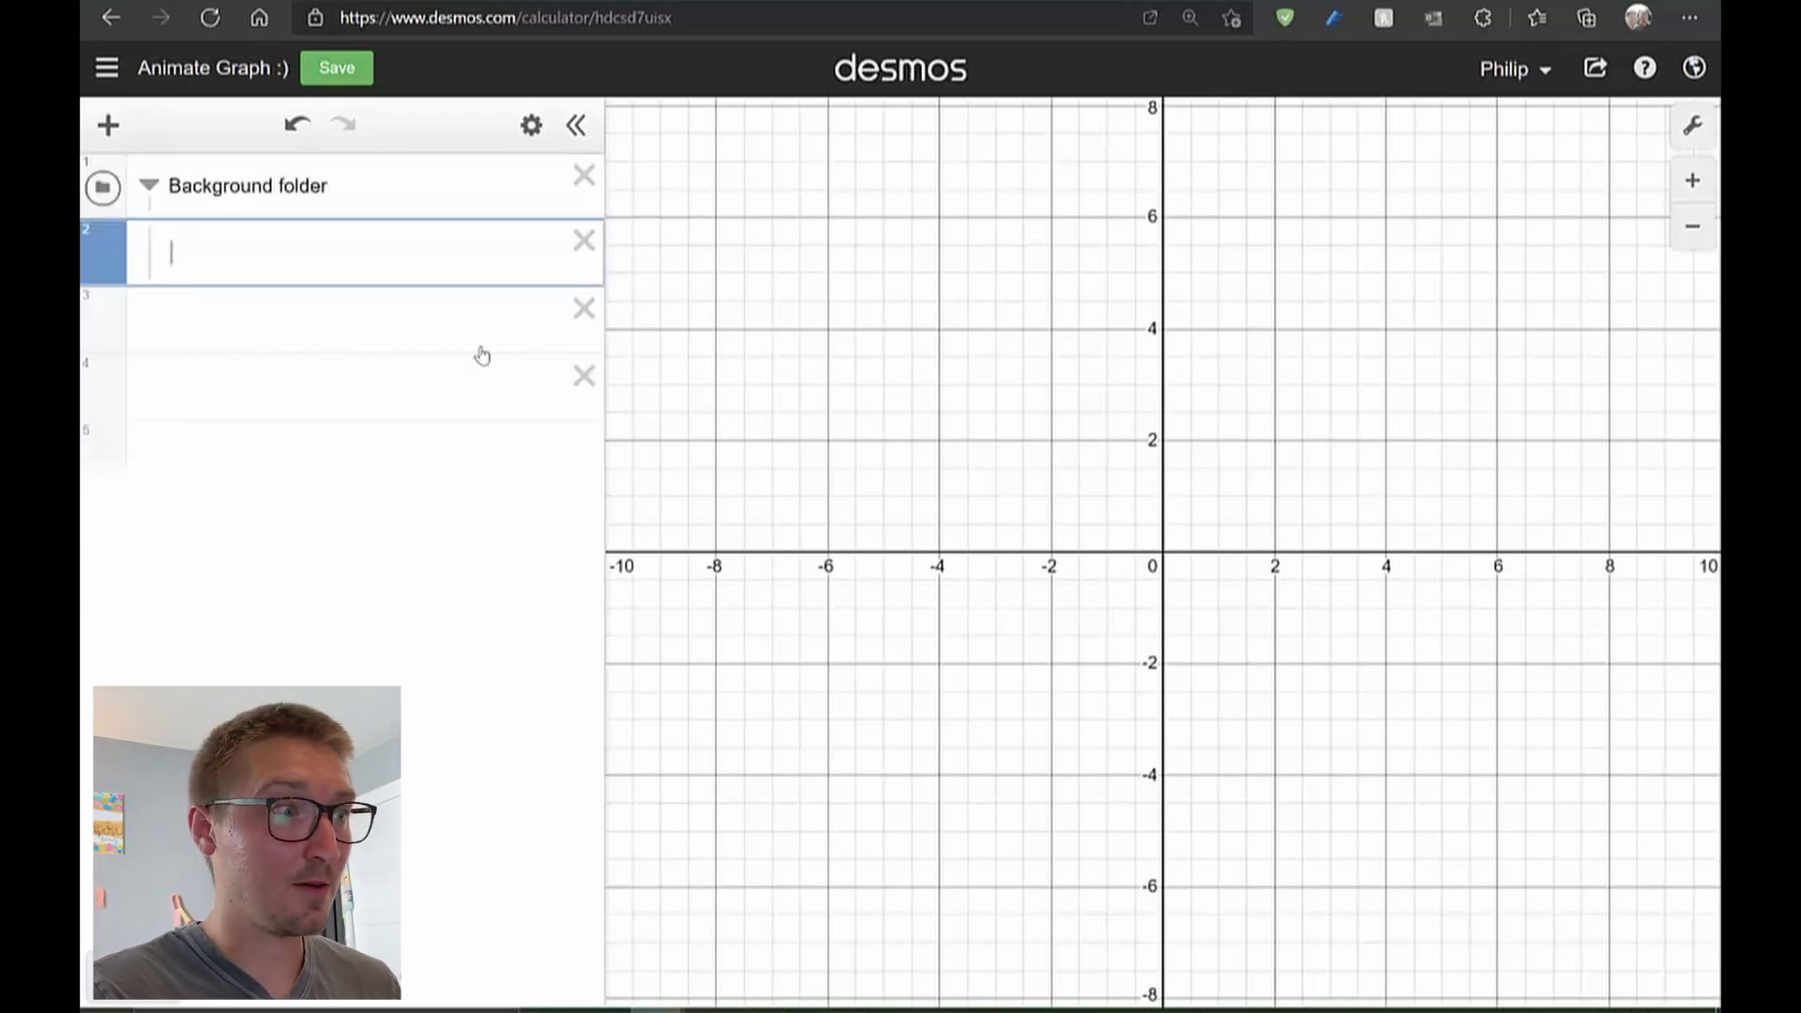
{"action": "left_click", "coordinate": [575, 319]}
{"action": "left_click", "coordinate": [582, 313]}
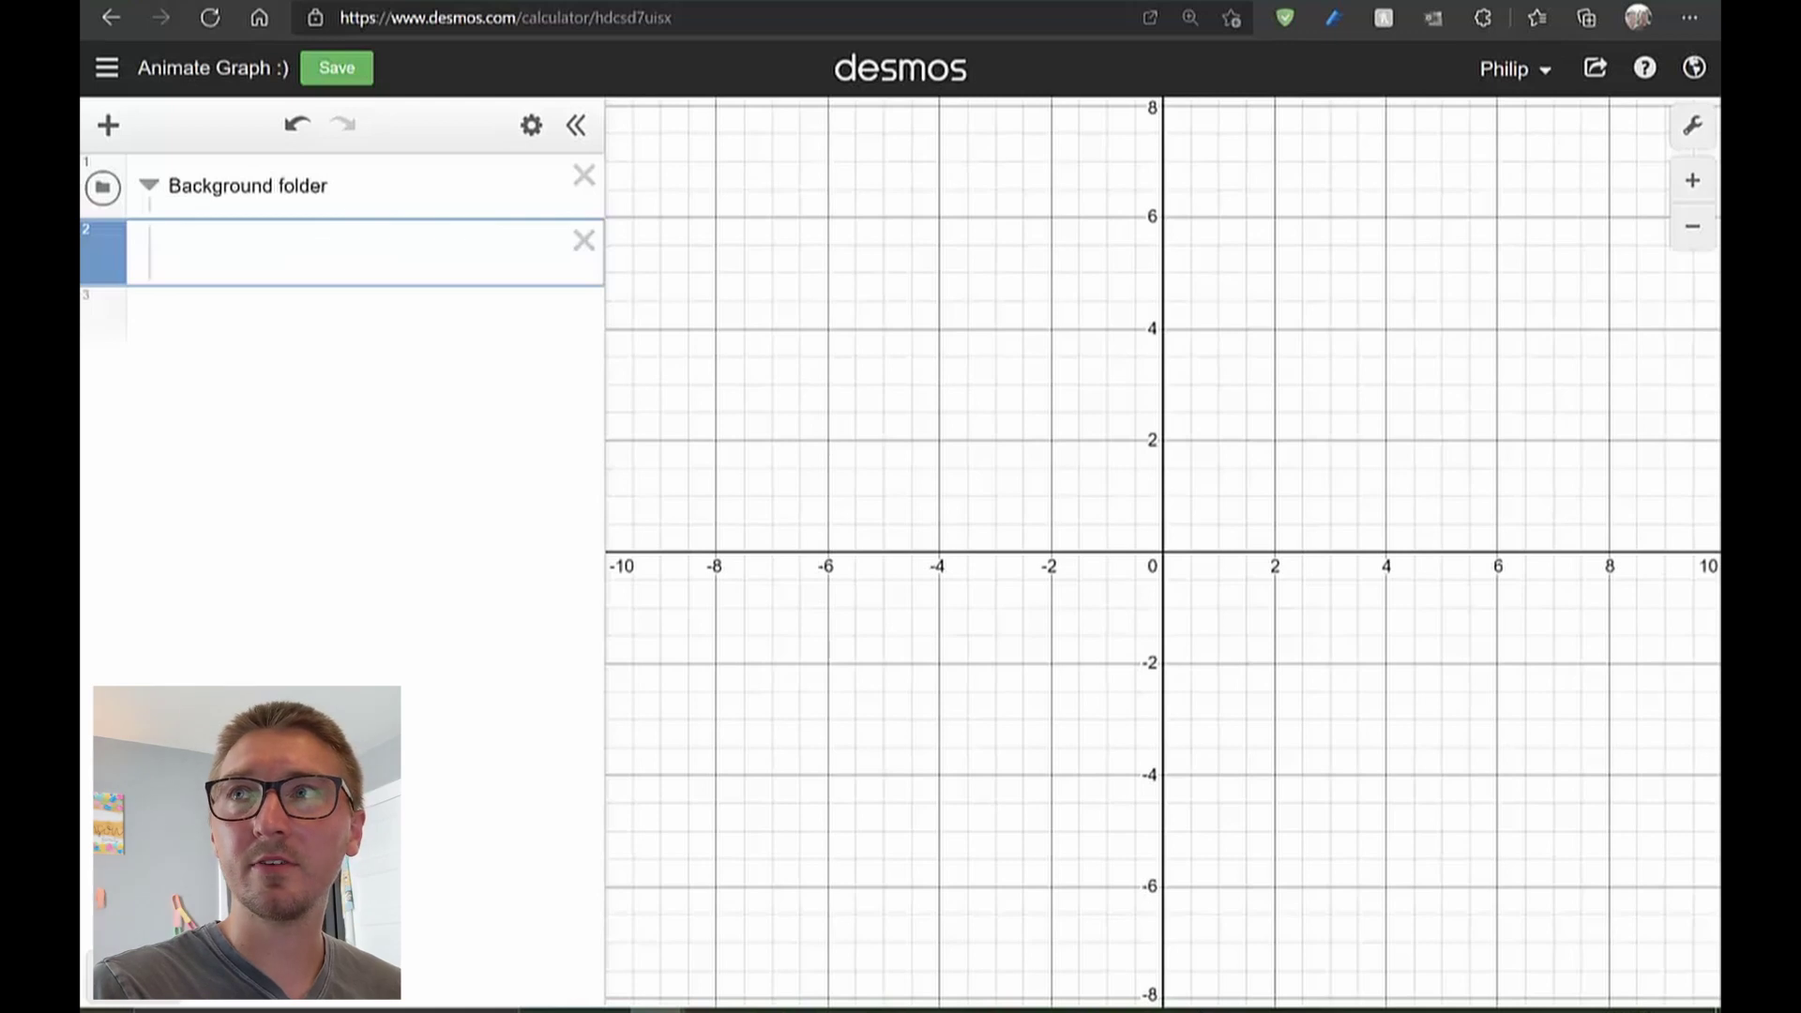
Insert the image Background Gradient.png into the background folder and set its width and height to 20
{"action": "mouse_move", "coordinate": [1189, 434]}
{"action": "left_mouse_down"}
{"action": "mouse_move", "coordinate": [227, 289]}
{"action": "mouse_move", "coordinate": [221, 256]}
{"action": "left_mouse_up"}
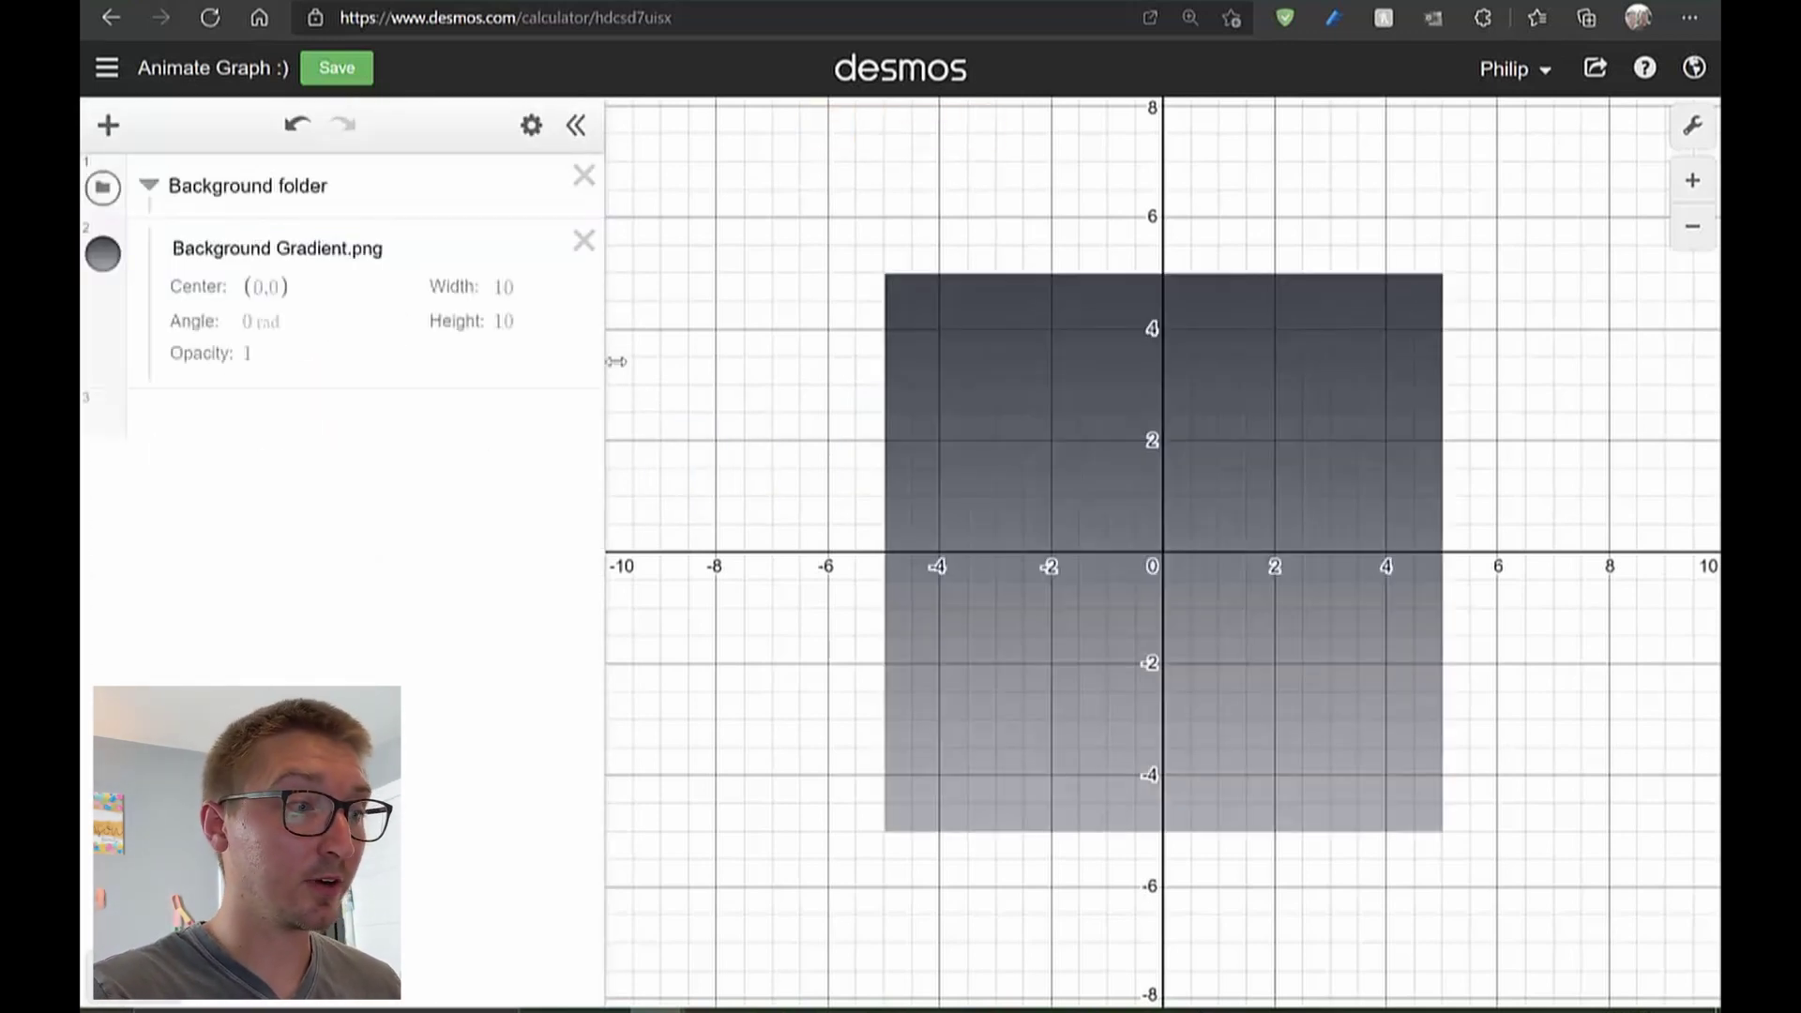
{"action": "left_click", "coordinate": [528, 282]}
{"action": "key", "text": "BackSpace"}
{"action": "key", "text": "BackSpace"}
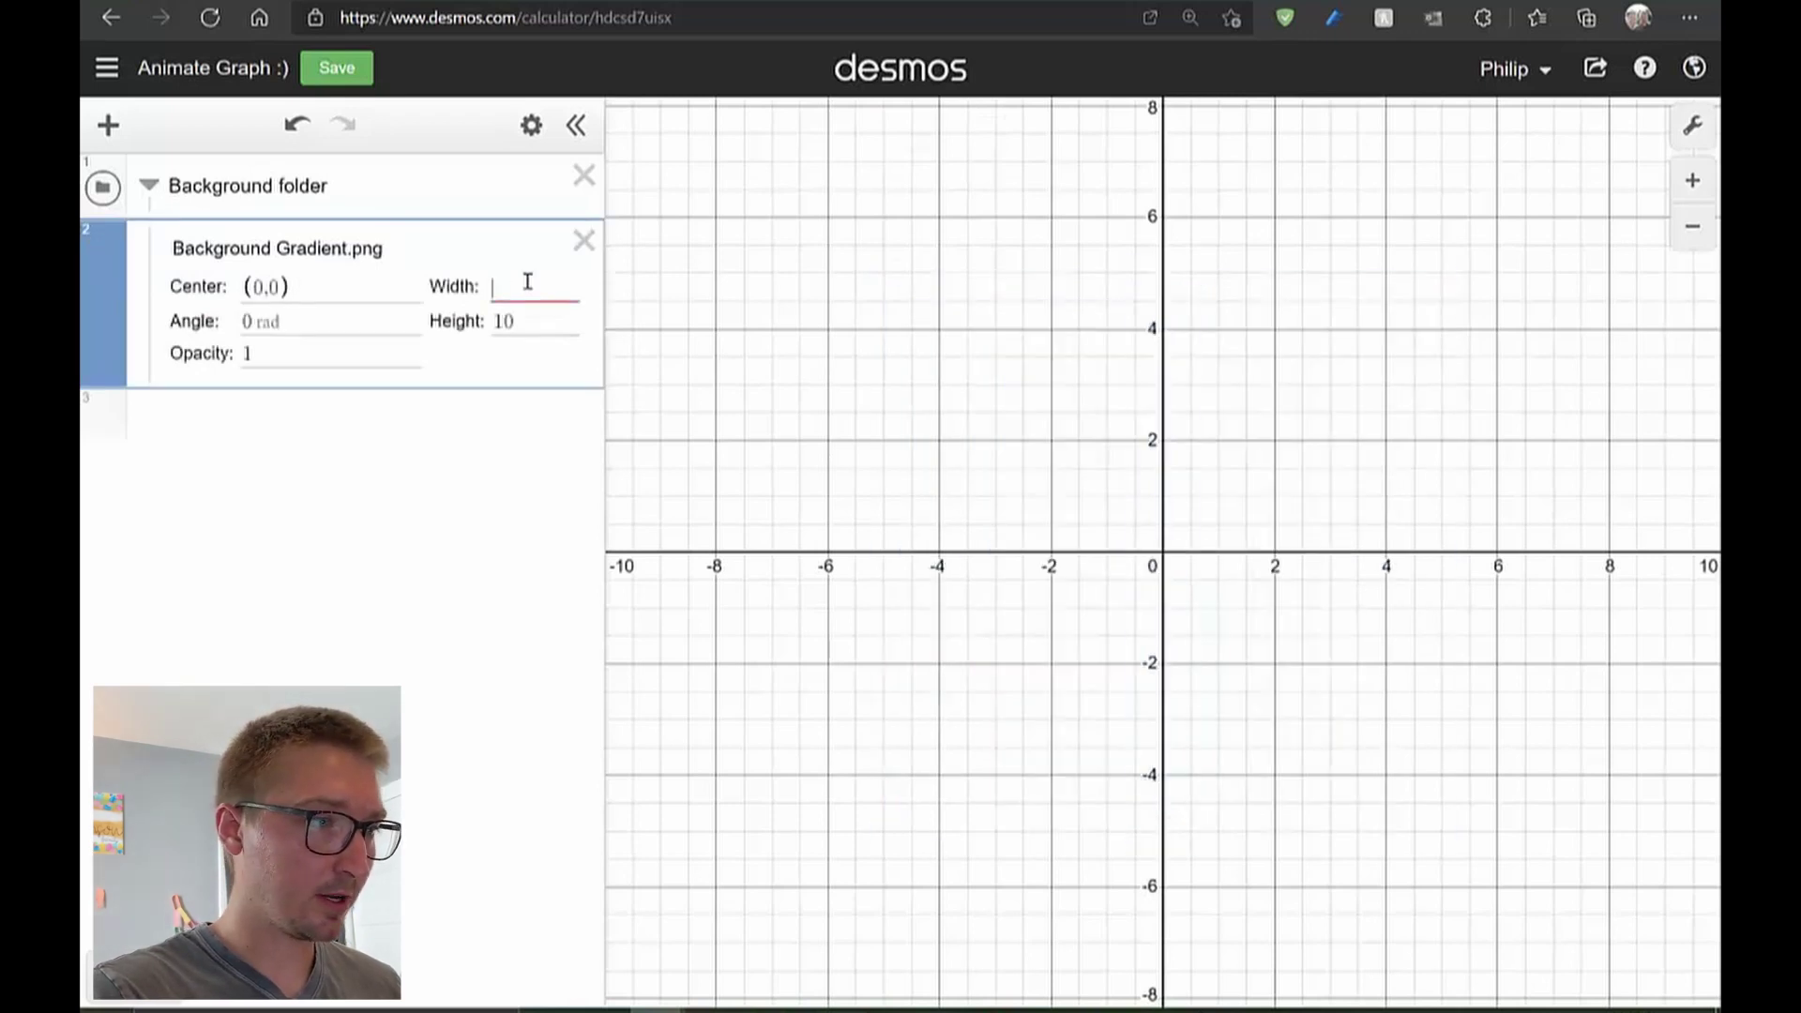
{"action": "type", "text": "20"}
{"action": "key", "text": "Tab"}
{"action": "type", "text": "20"}
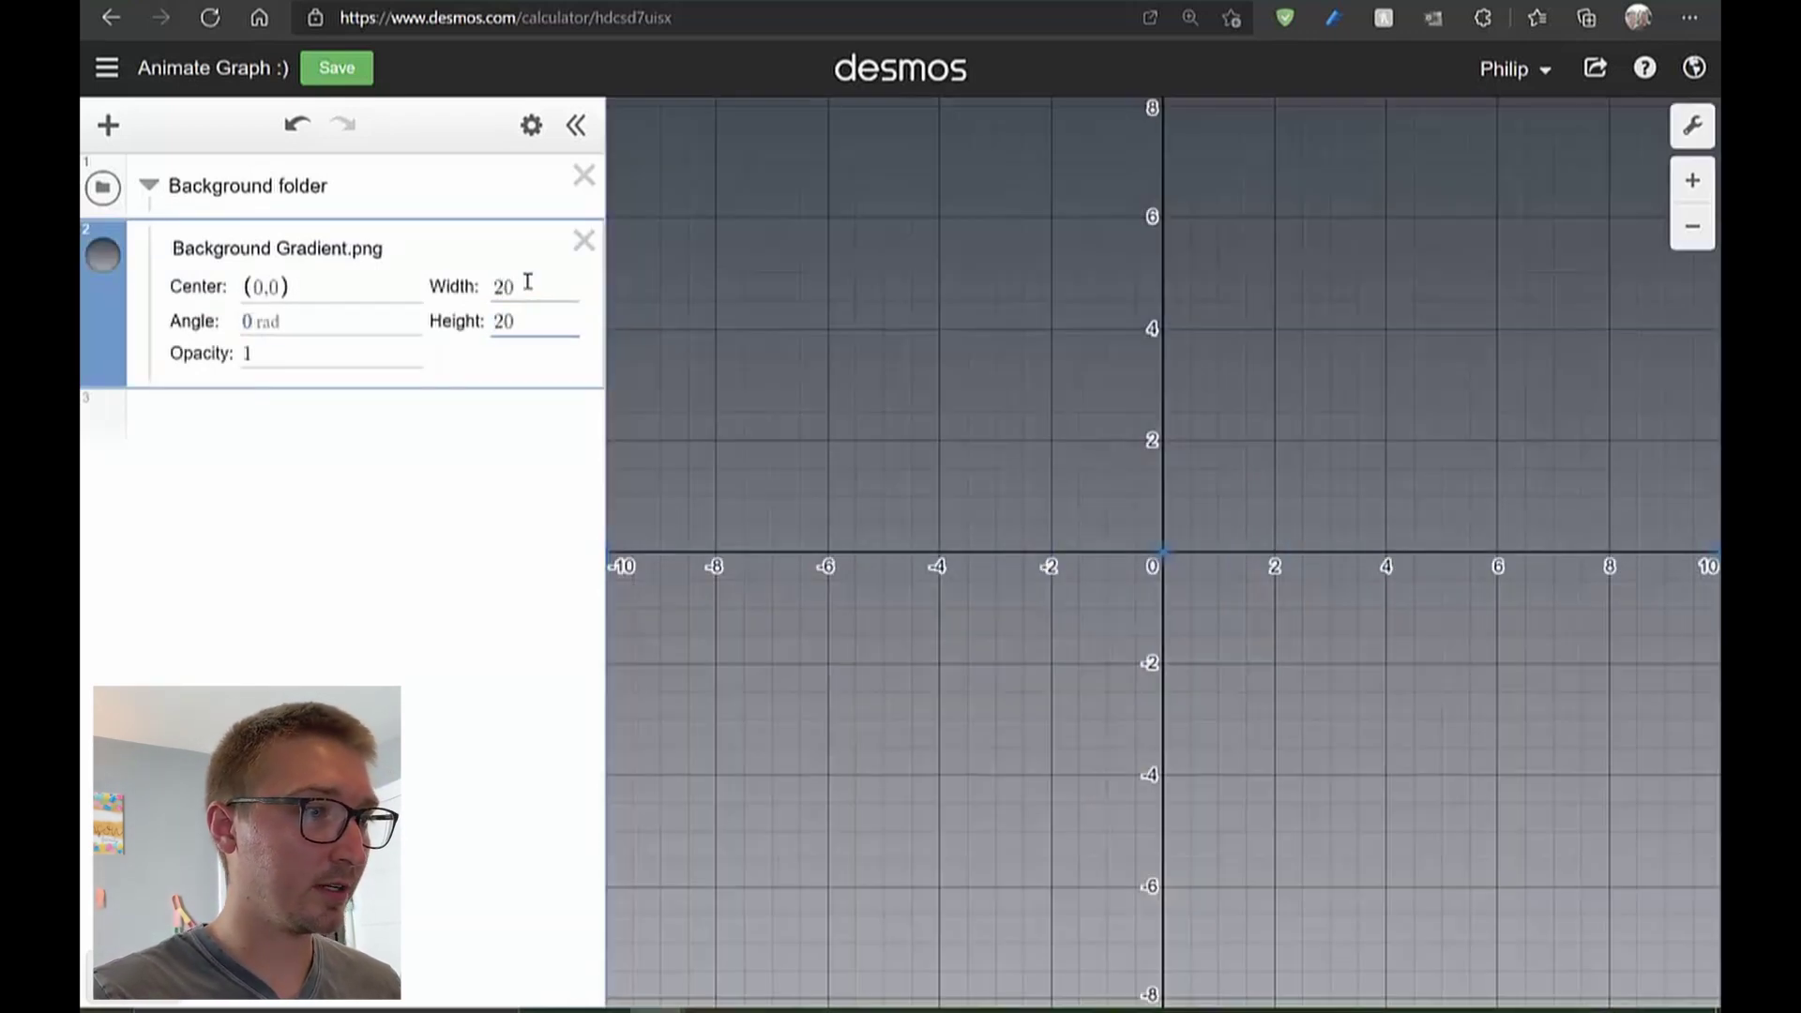
{"action": "scroll", "coordinate": [1157, 454], "scroll_direction": "down", "scroll_amount": 3}
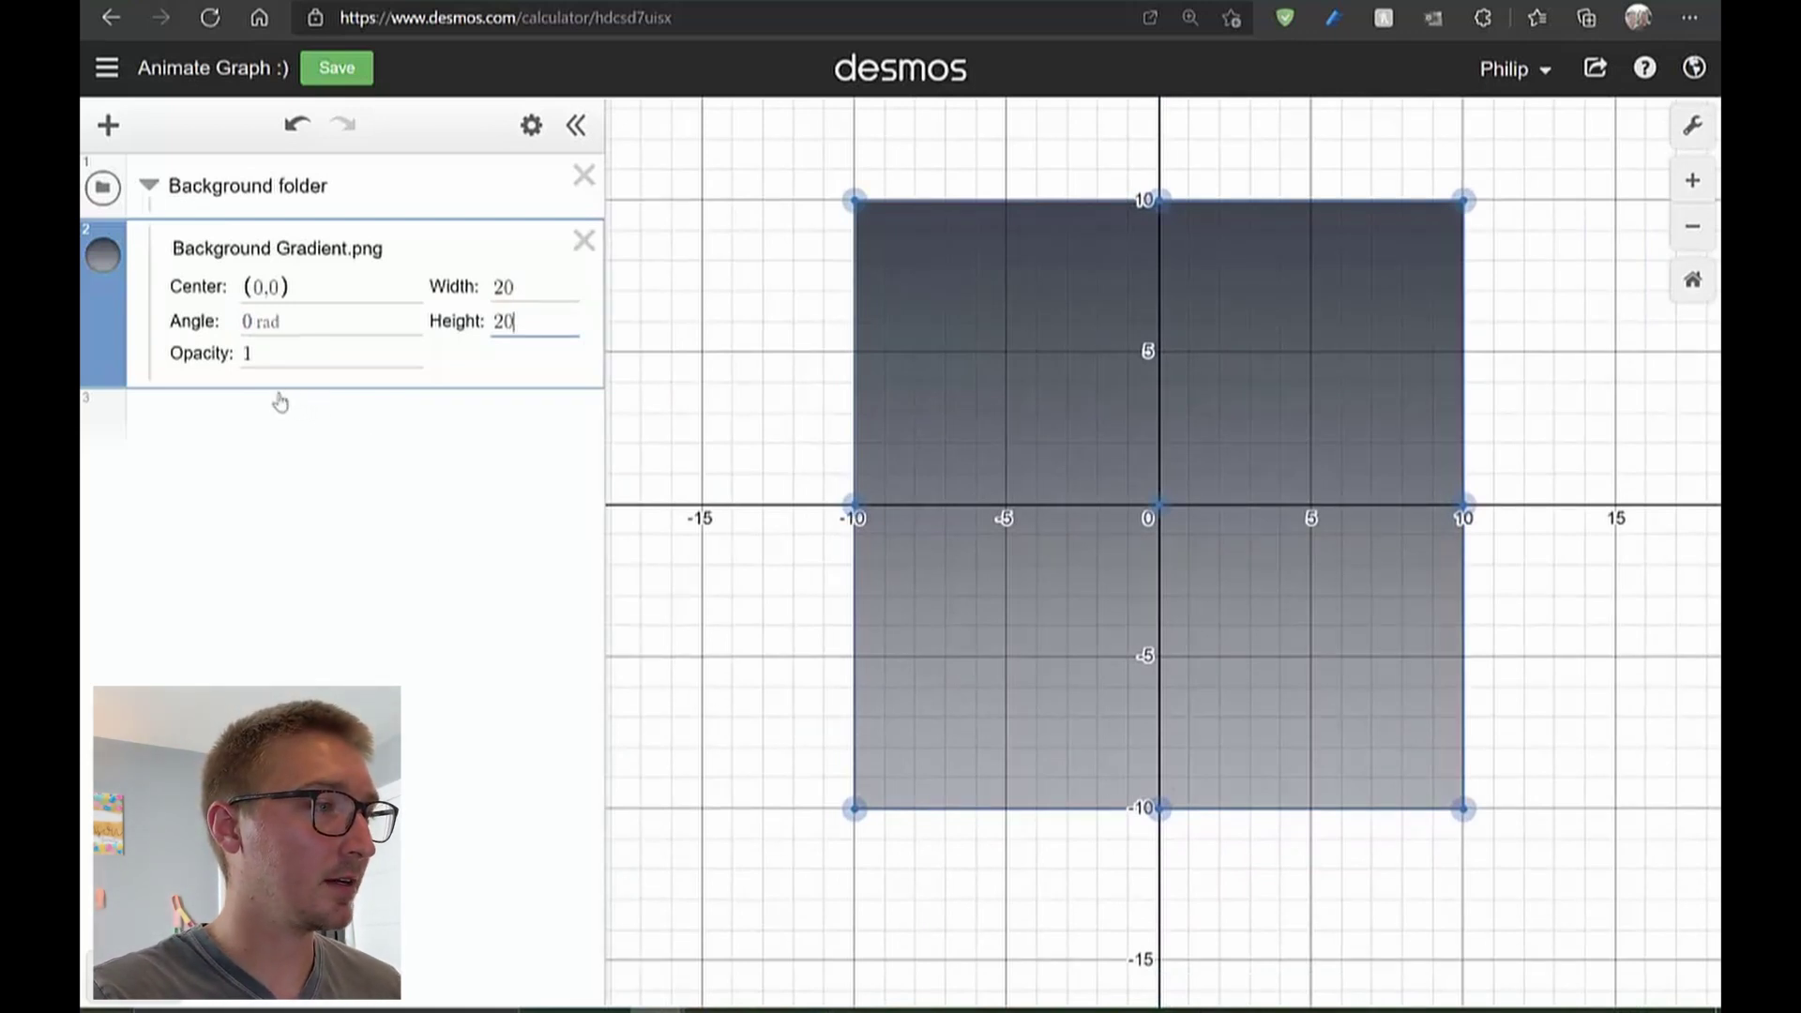
{"action": "left_click", "coordinate": [293, 361]}
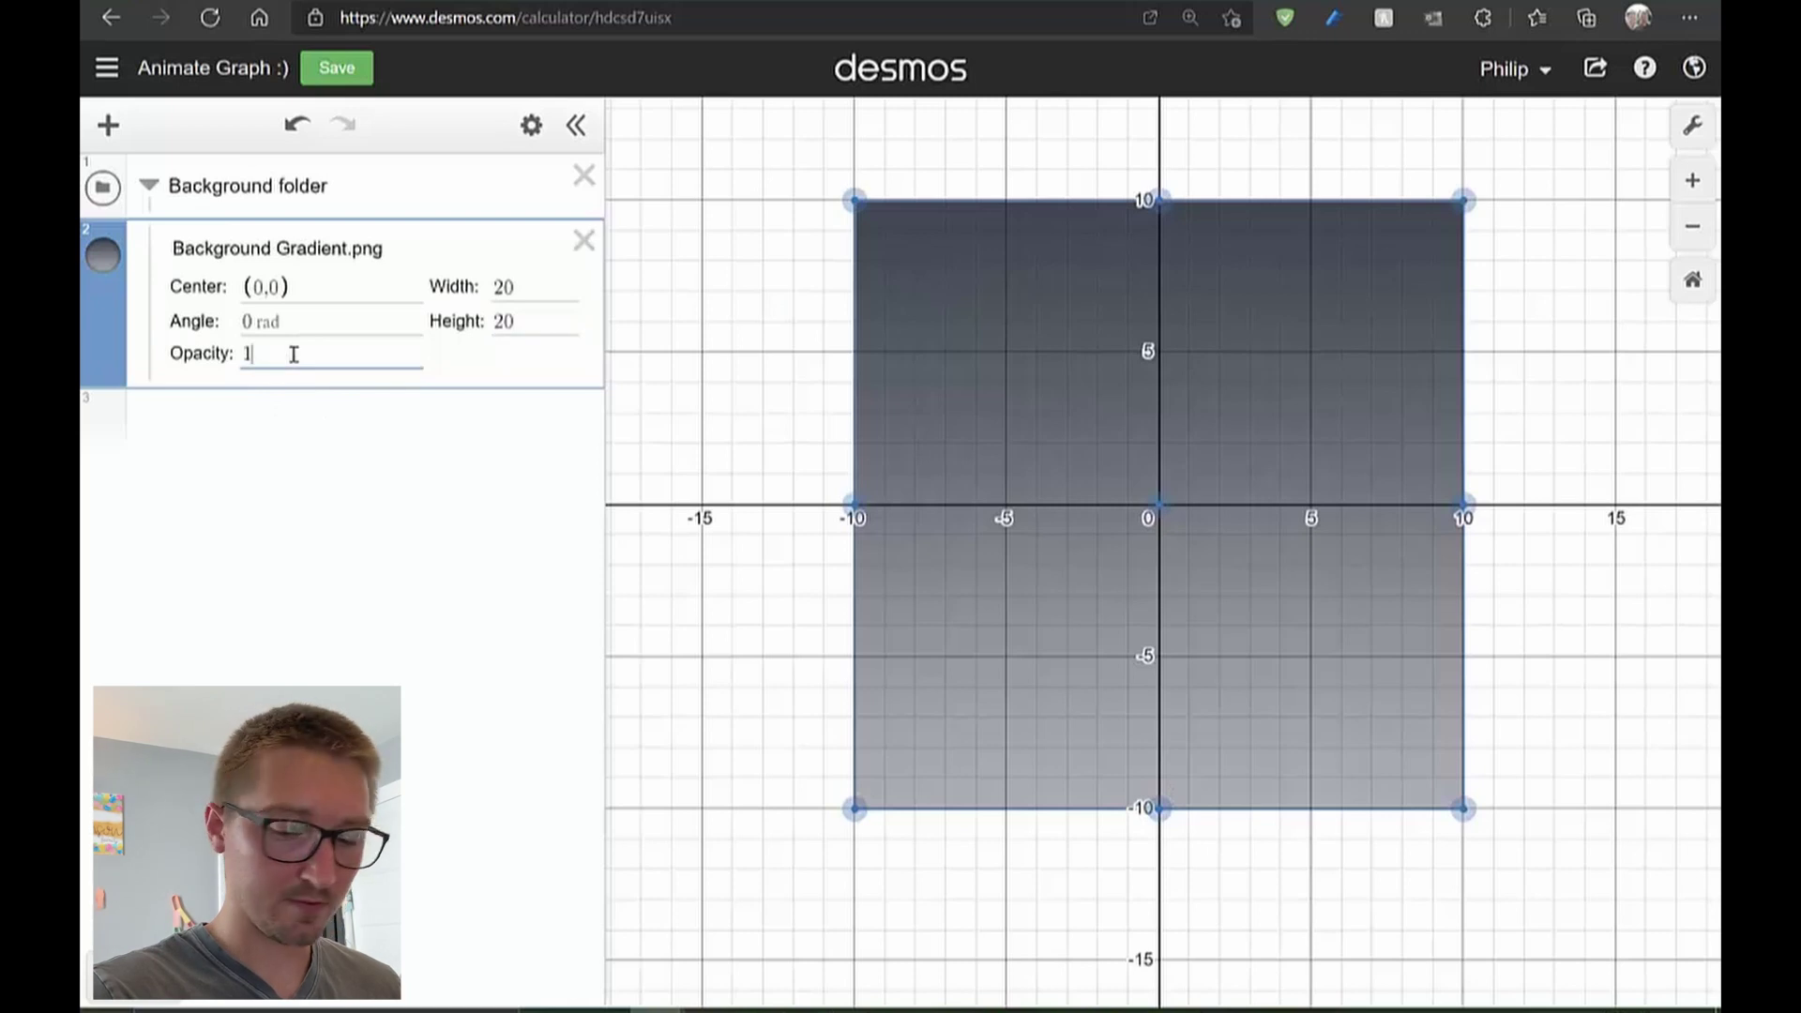
Collapse the background folder and create a second folder named "Mathy Stuff" below it
{"action": "key", "text": "Return"}
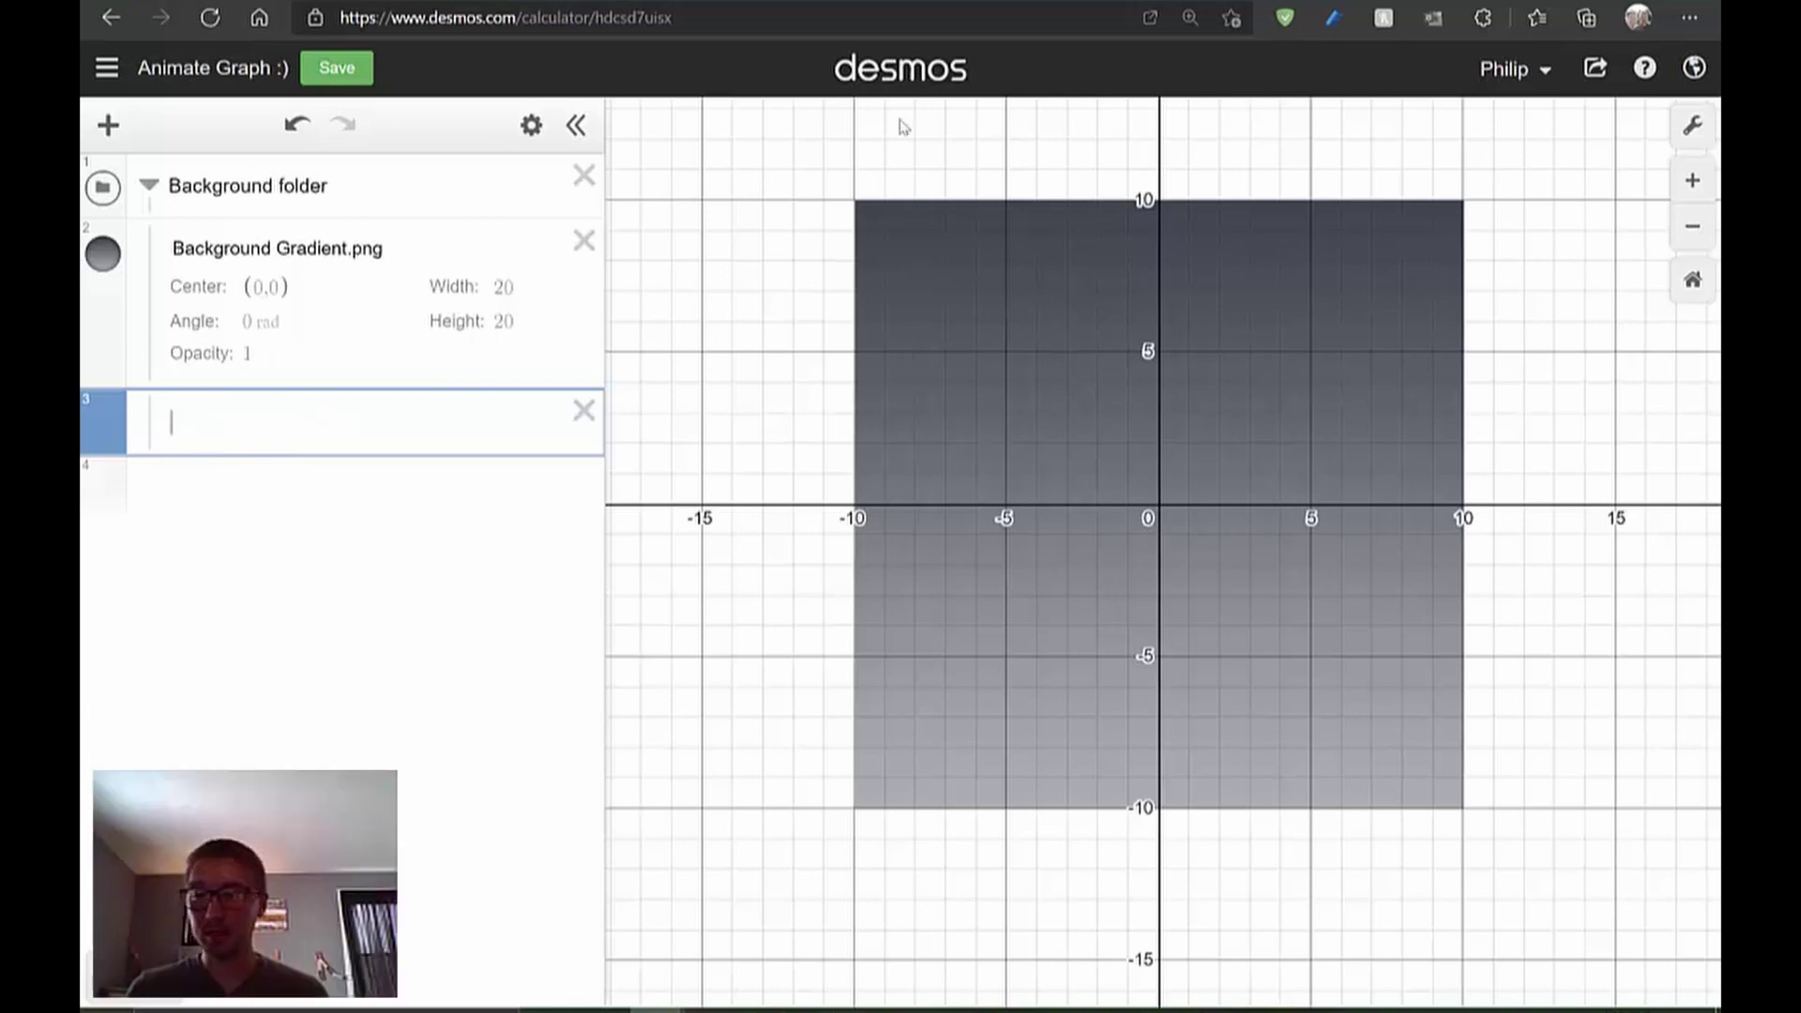
{"action": "left_click", "coordinate": [203, 495]}
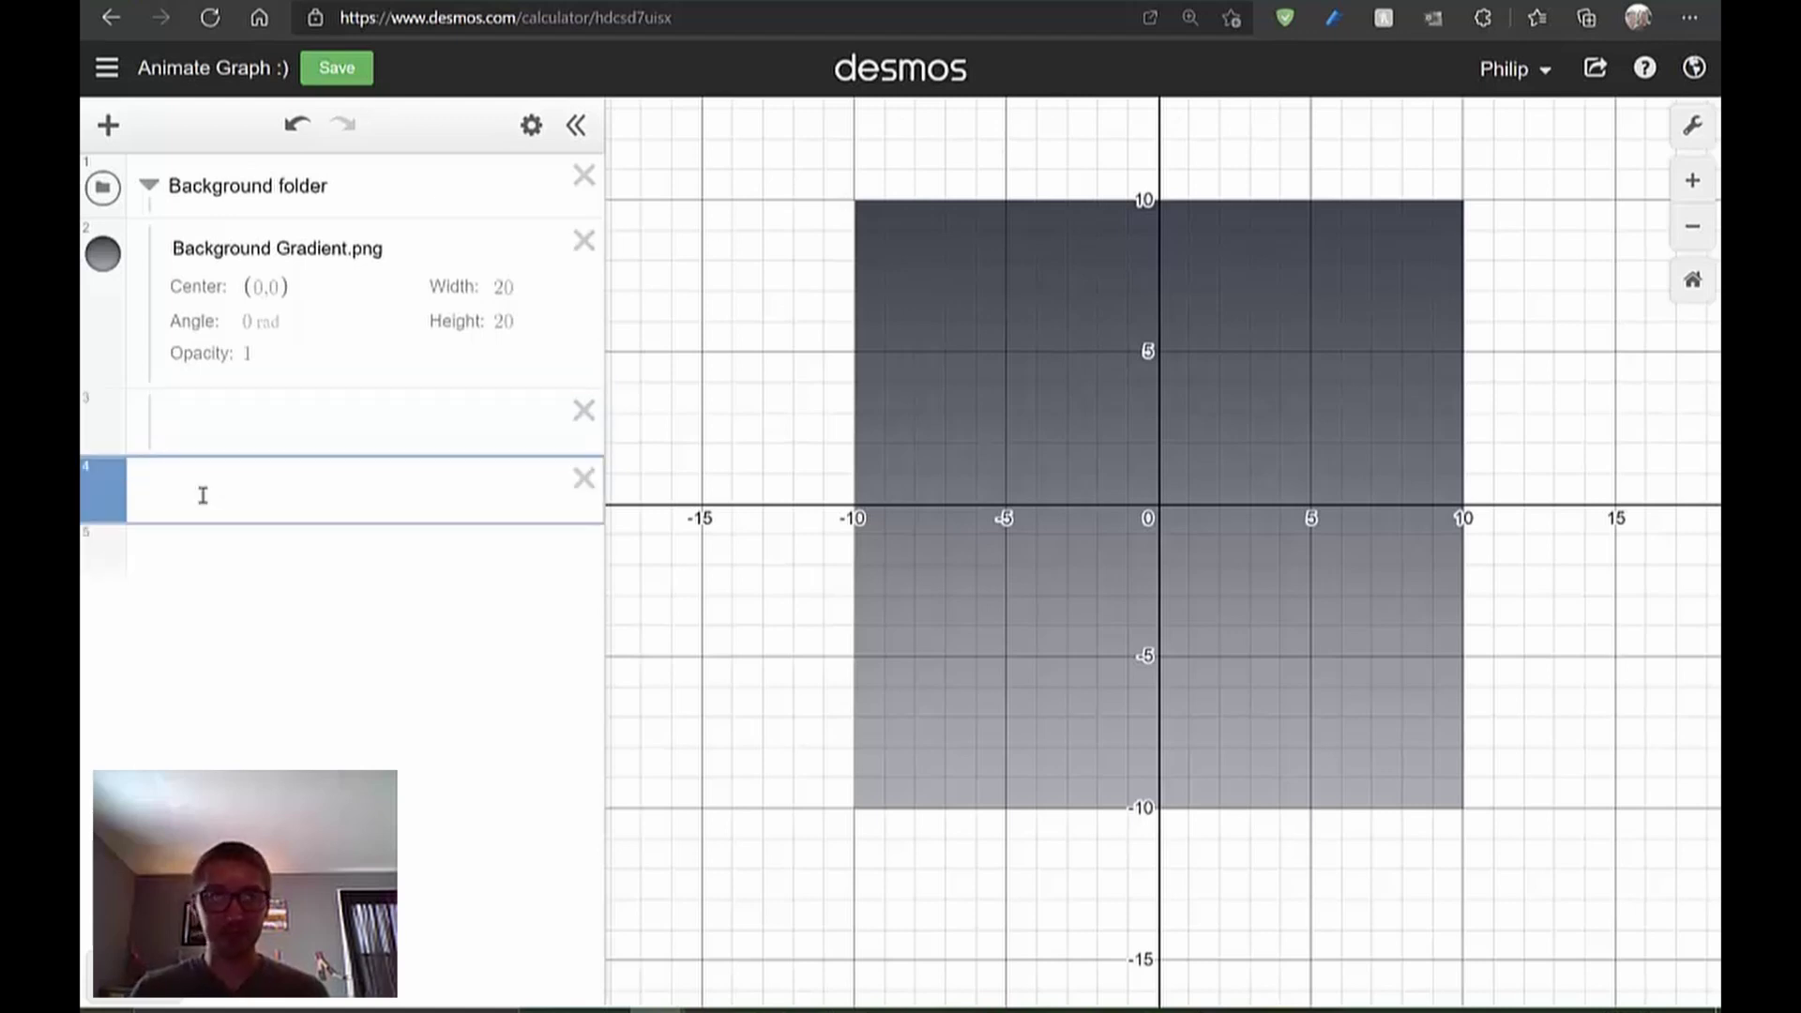
{"action": "left_click", "coordinate": [150, 187]}
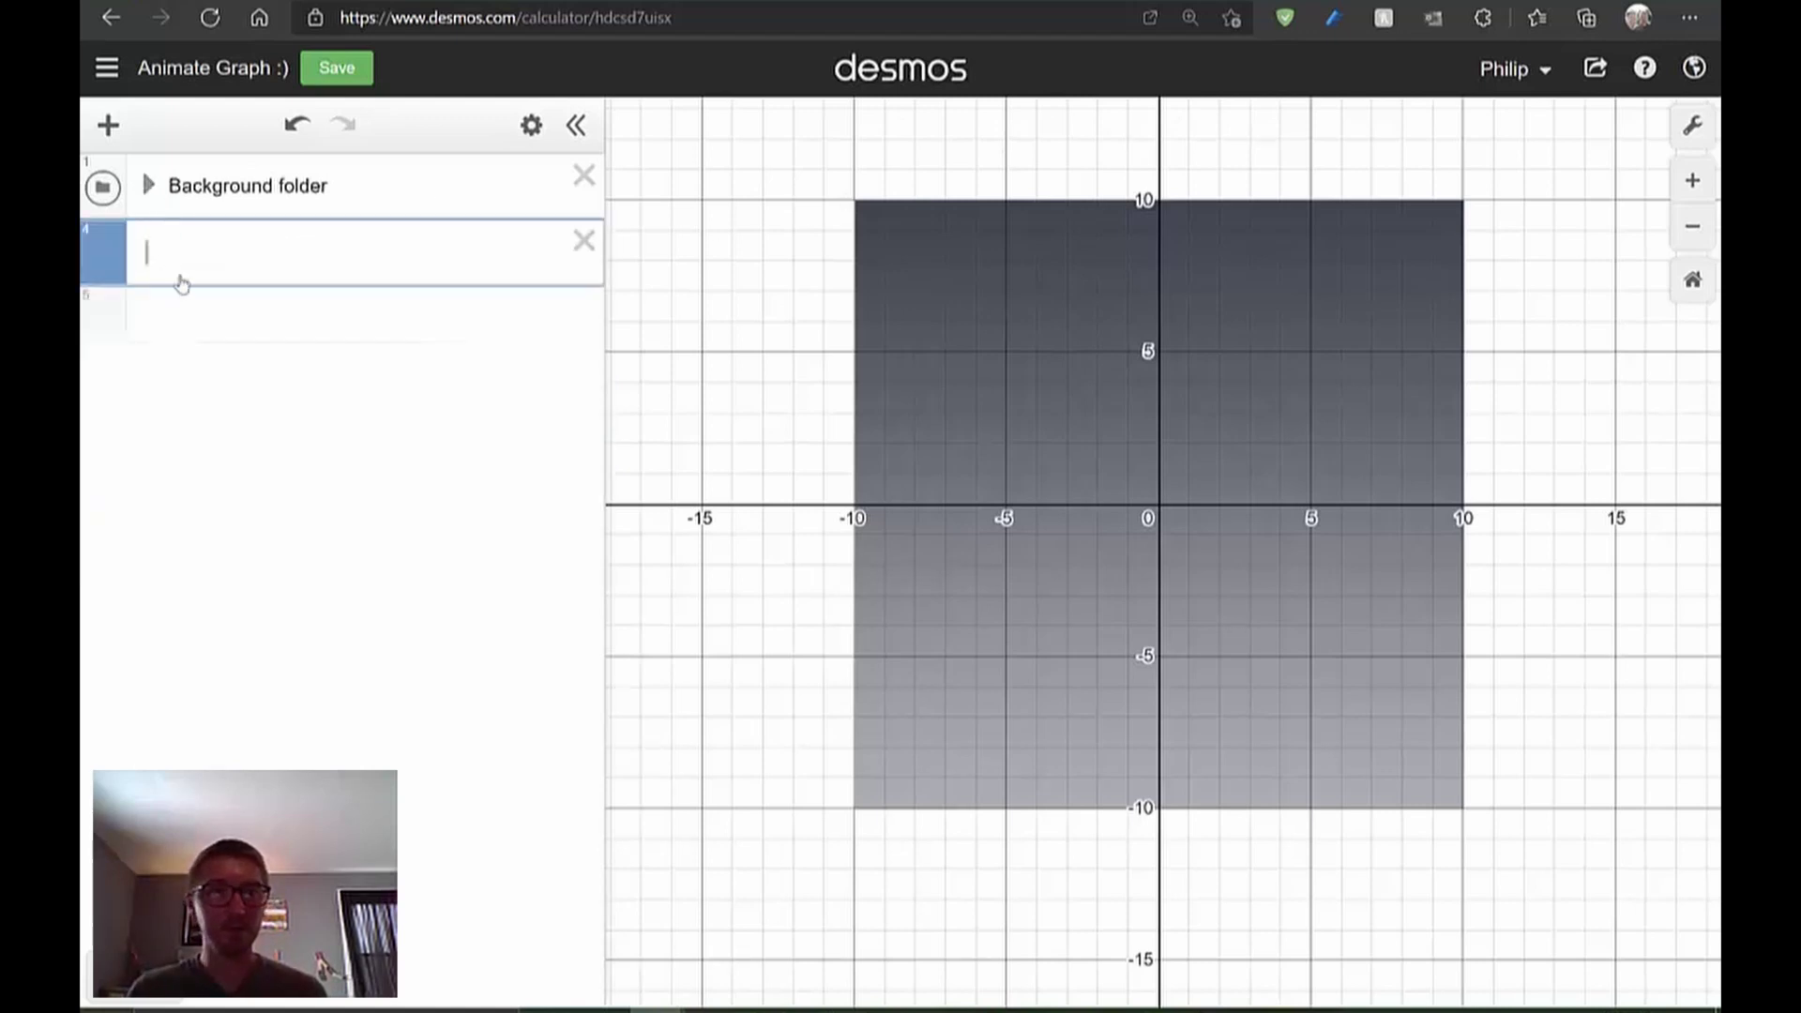
{"action": "type", "text": "folder"}
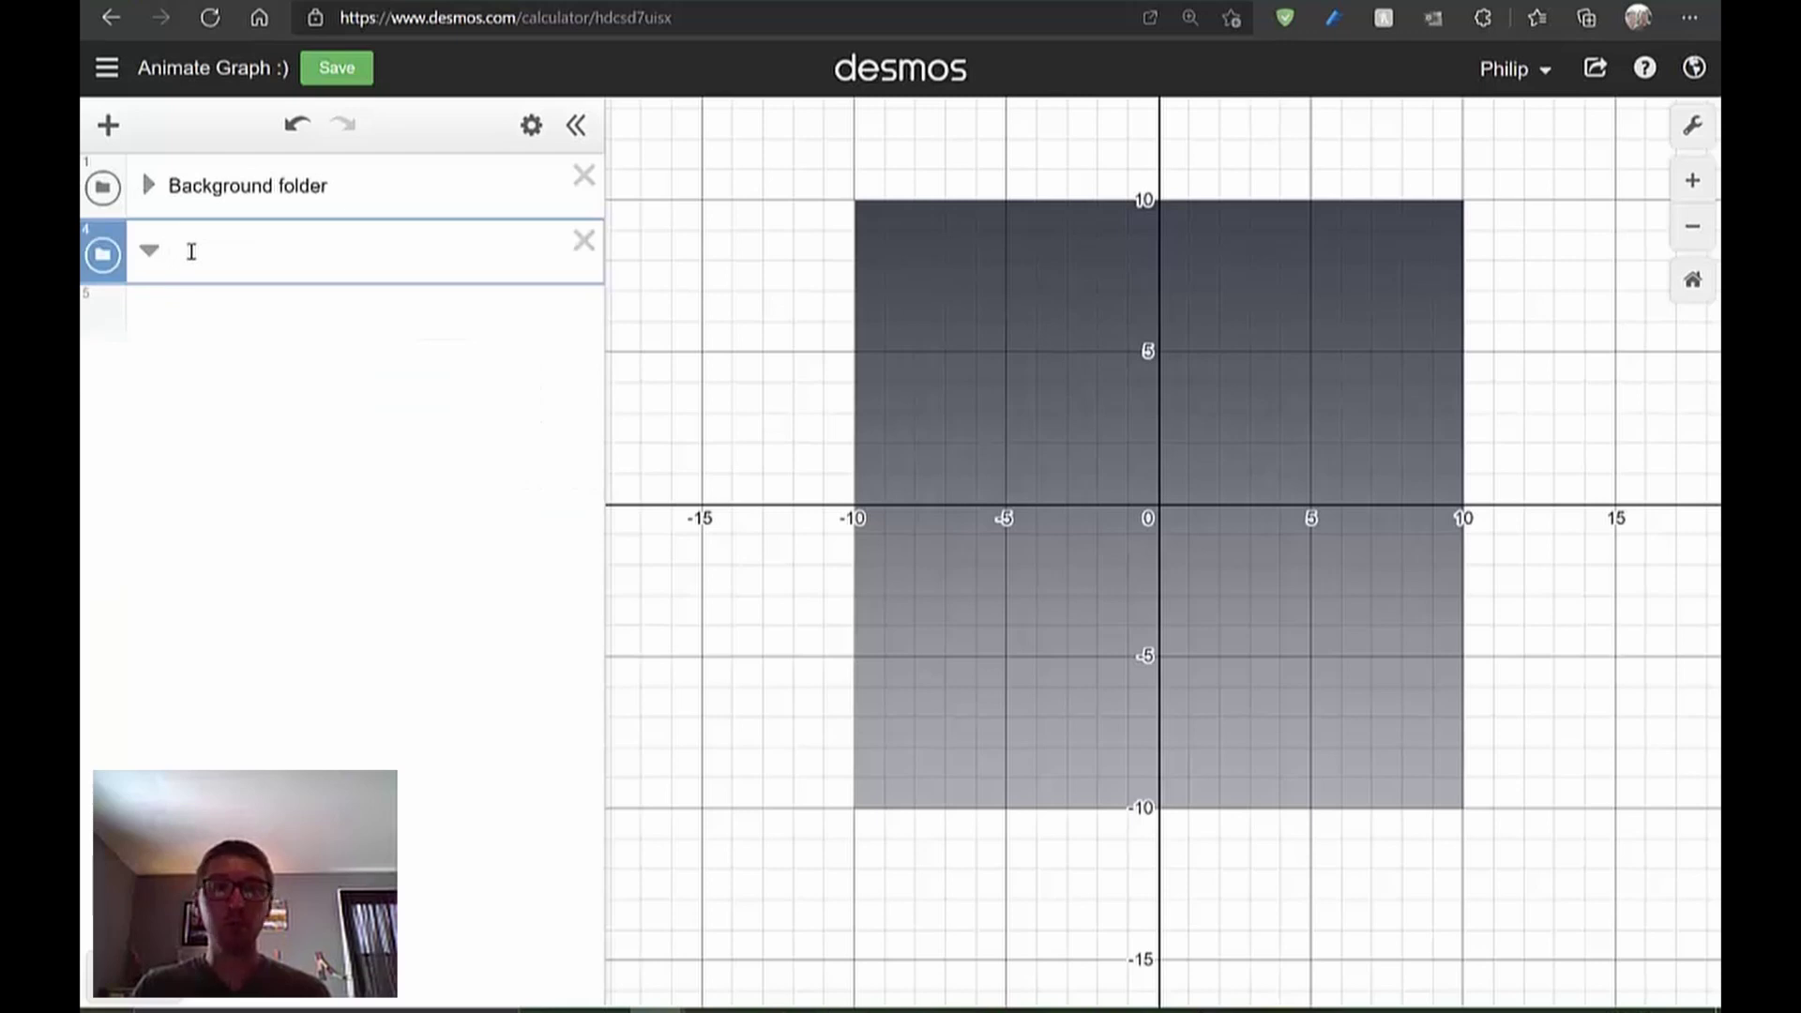
{"action": "type", "text": "Mathy Stuff"}
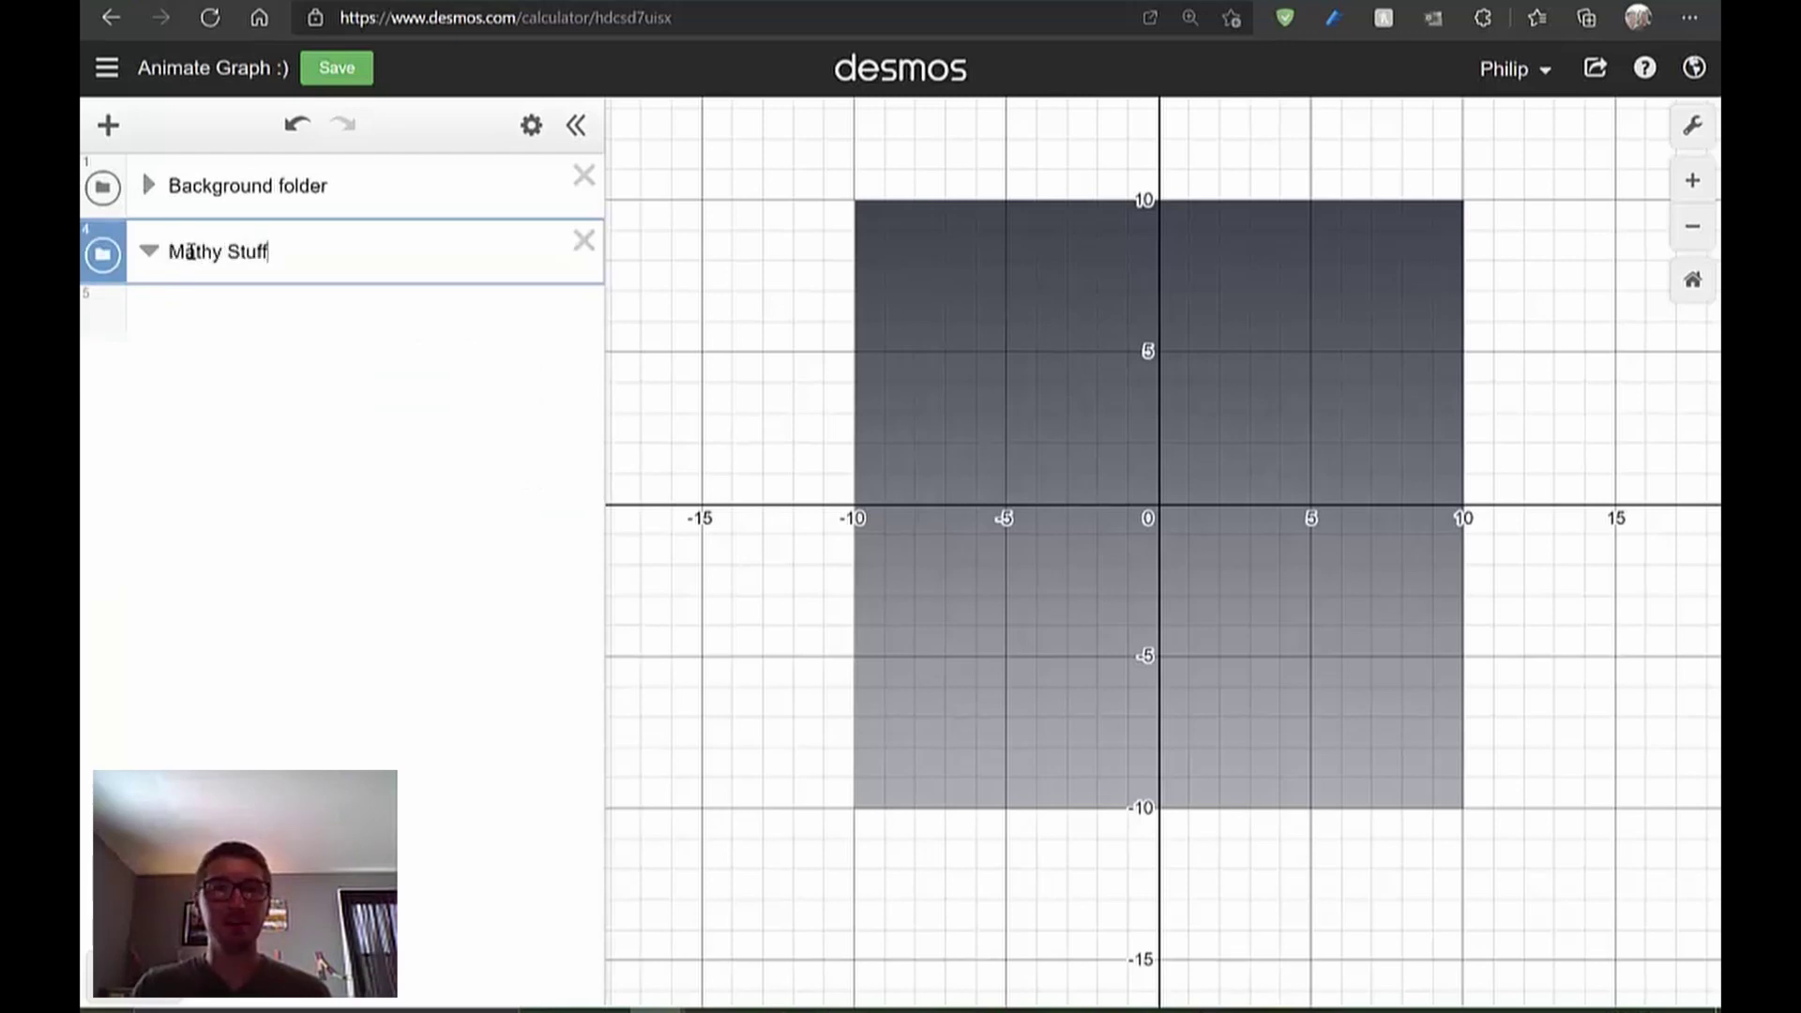
Enter the subscripted variable t_ime as the first expression inside the Mathy Stuff folder
{"action": "key", "text": "Return"}
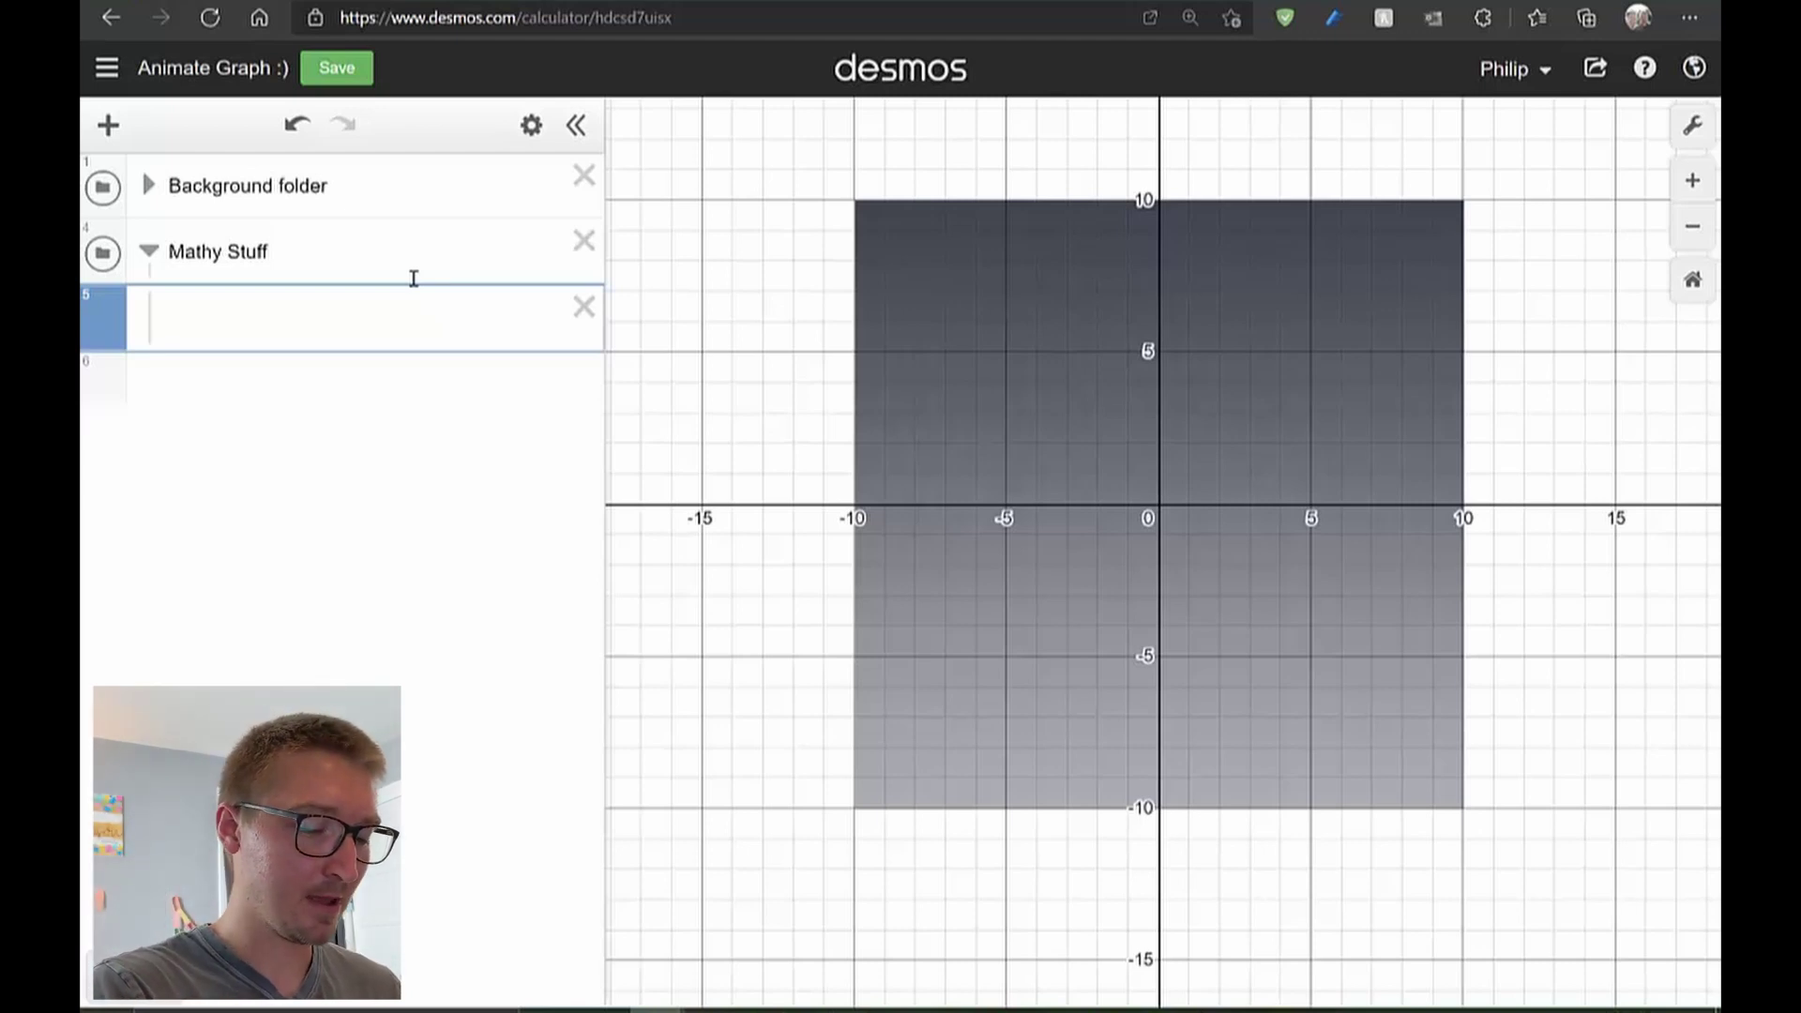
{"action": "type", "text": "f"}
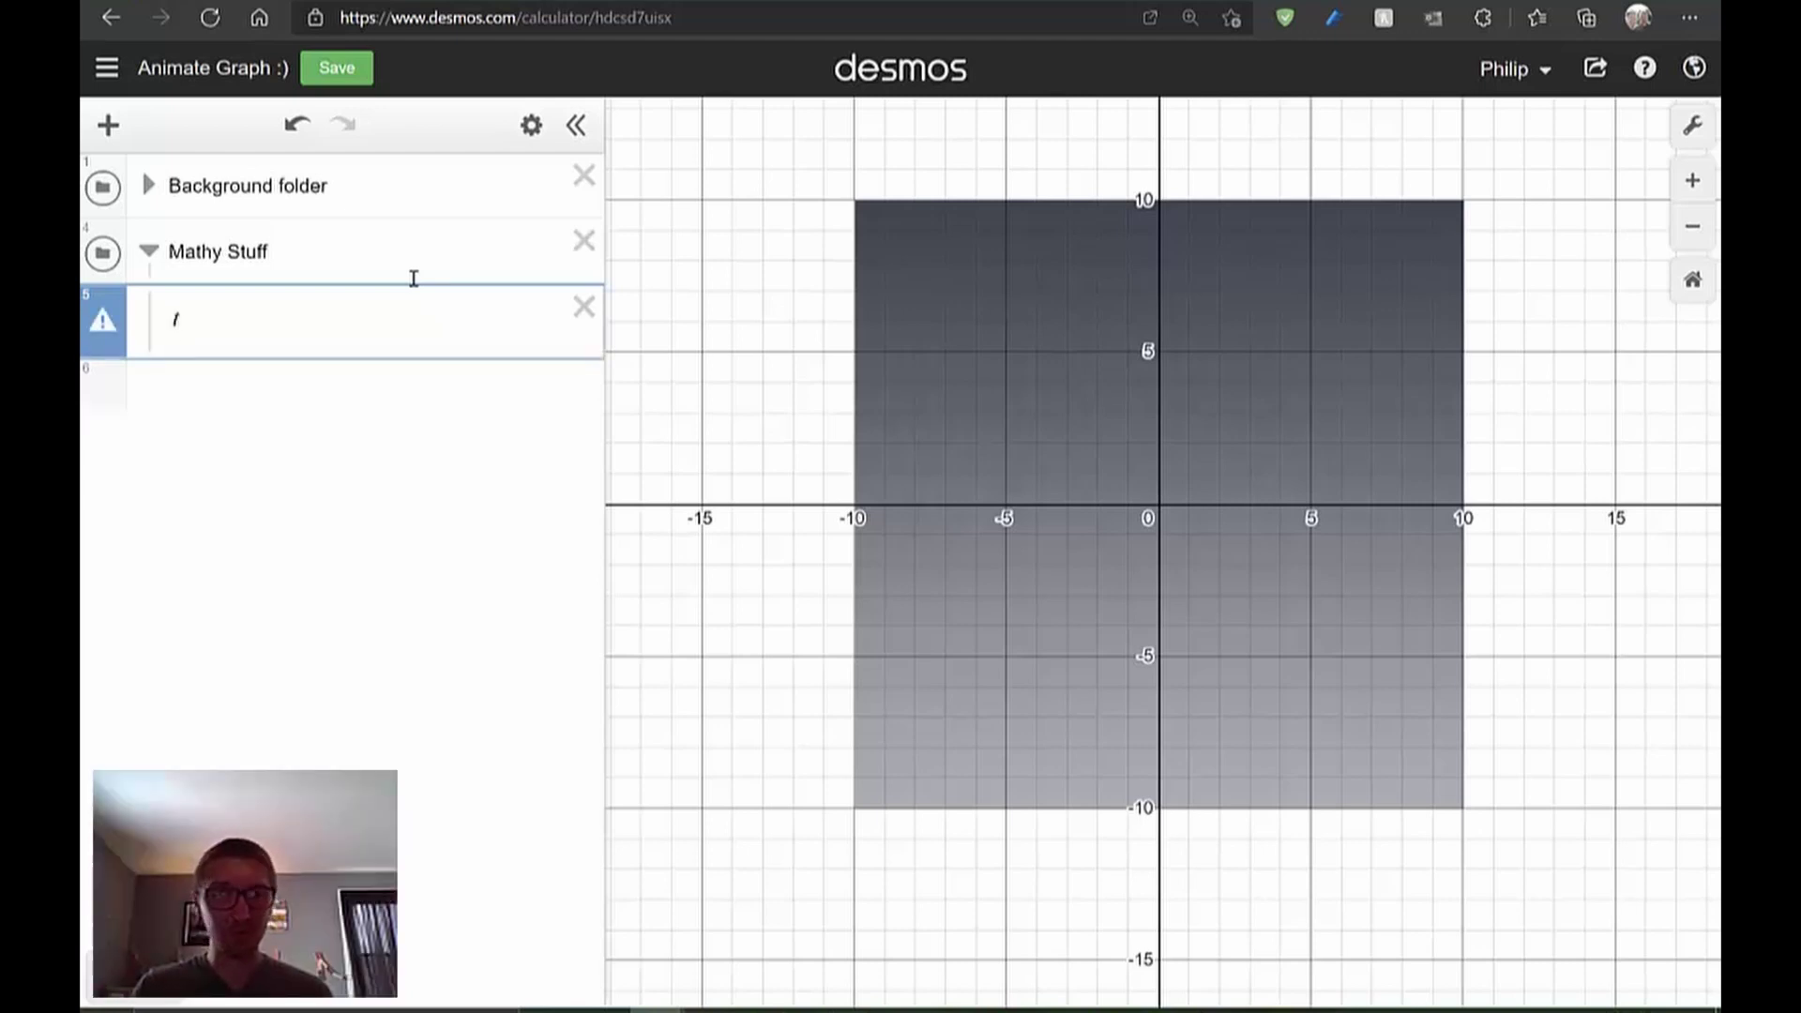
{"action": "type", "text": "_ime"}
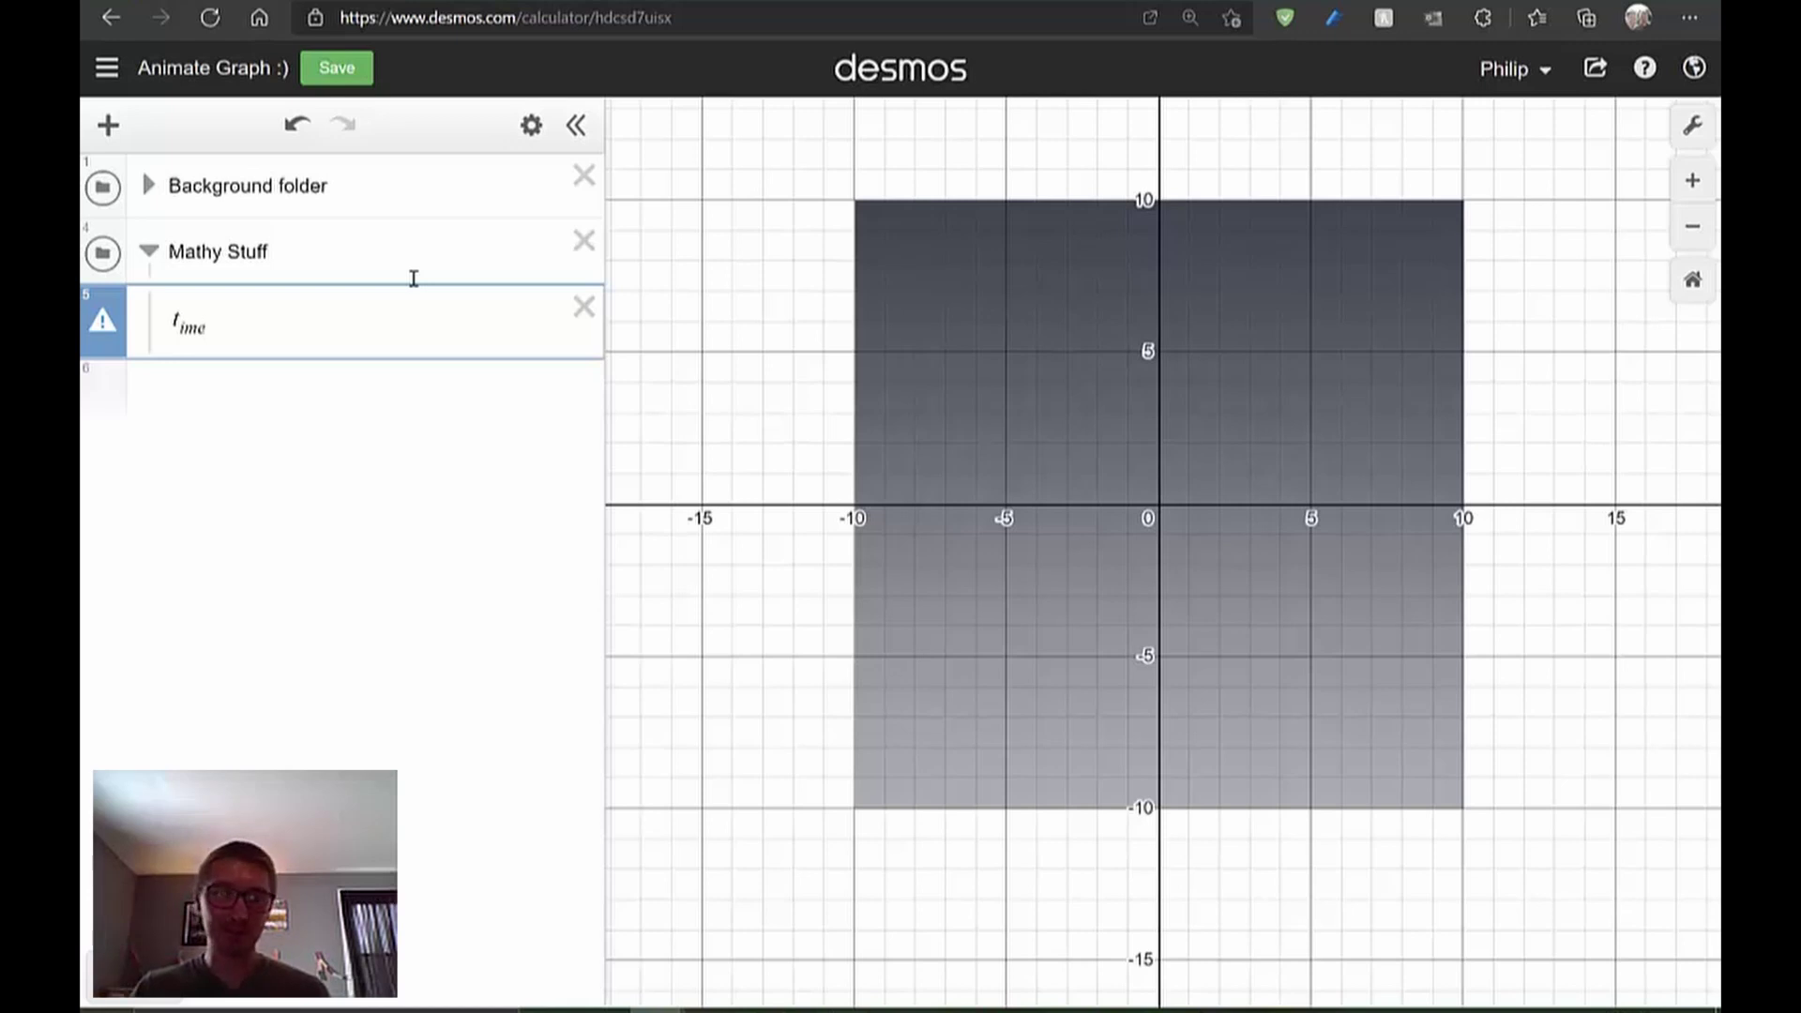
Write a temporary note reading "t_ime" below the variable to show its notation, and delete the note
{"action": "key", "text": "Return"}
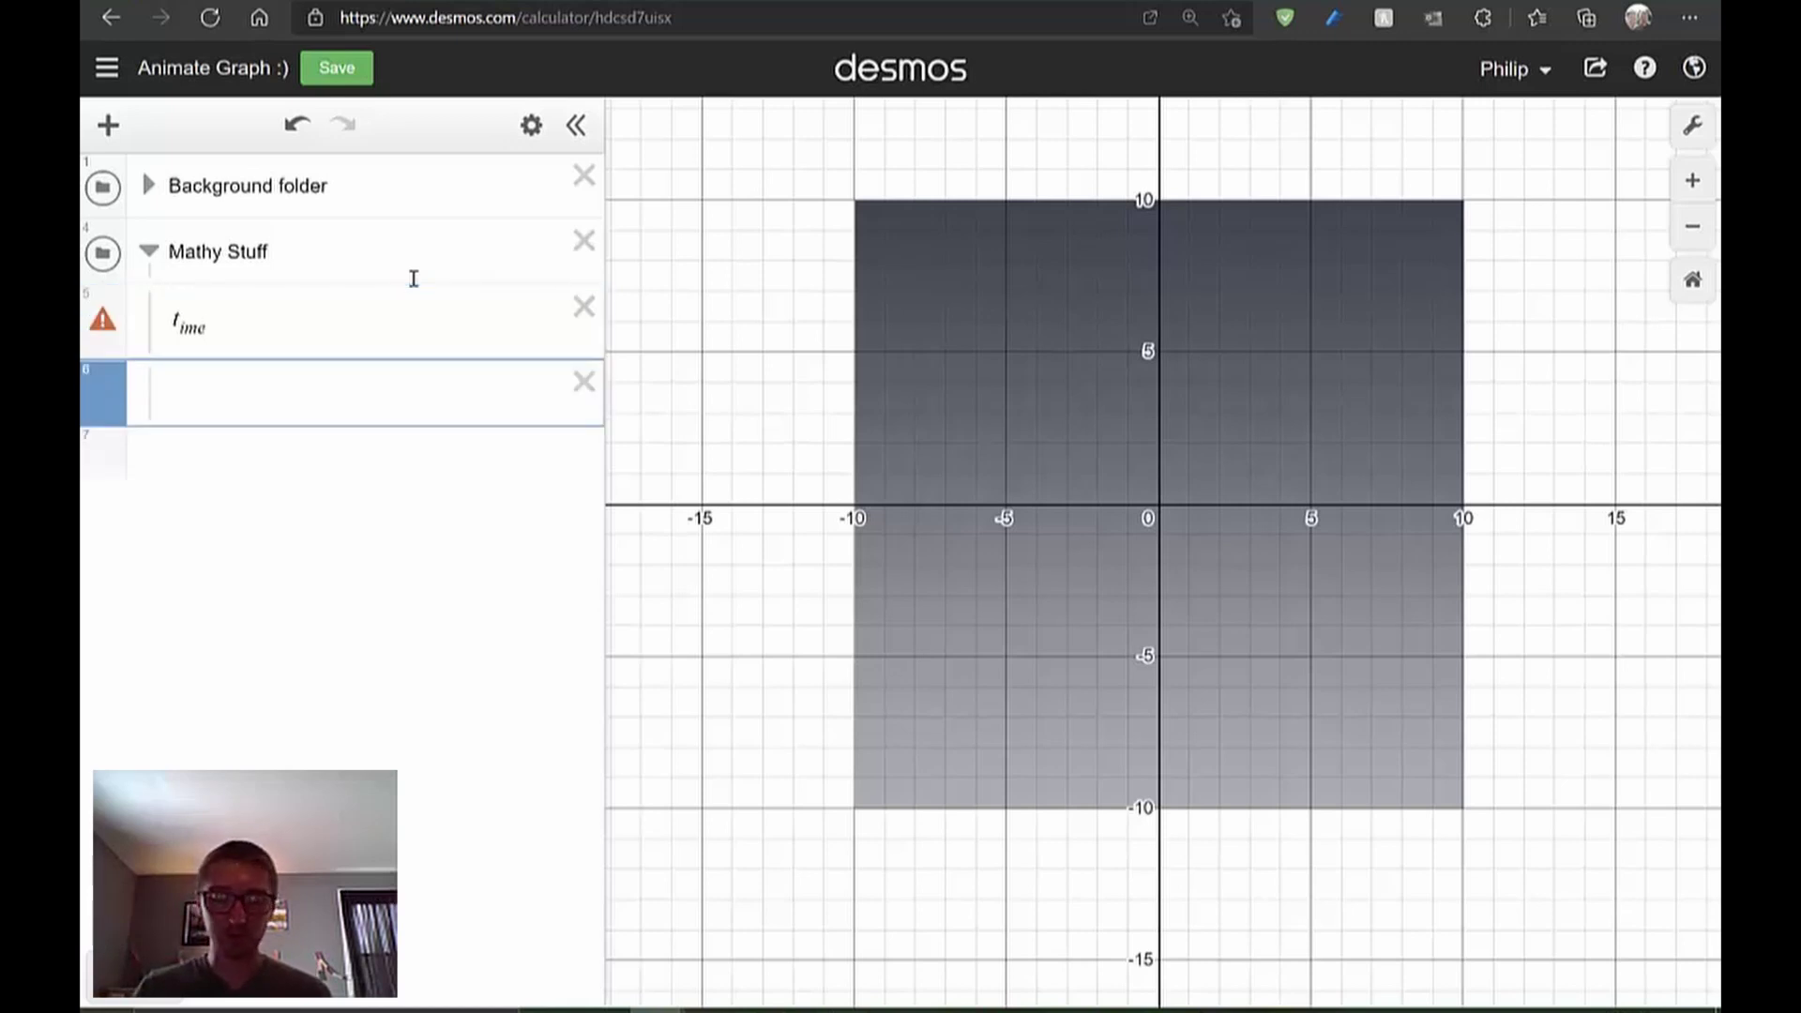
{"action": "type", "text": "\"t"}
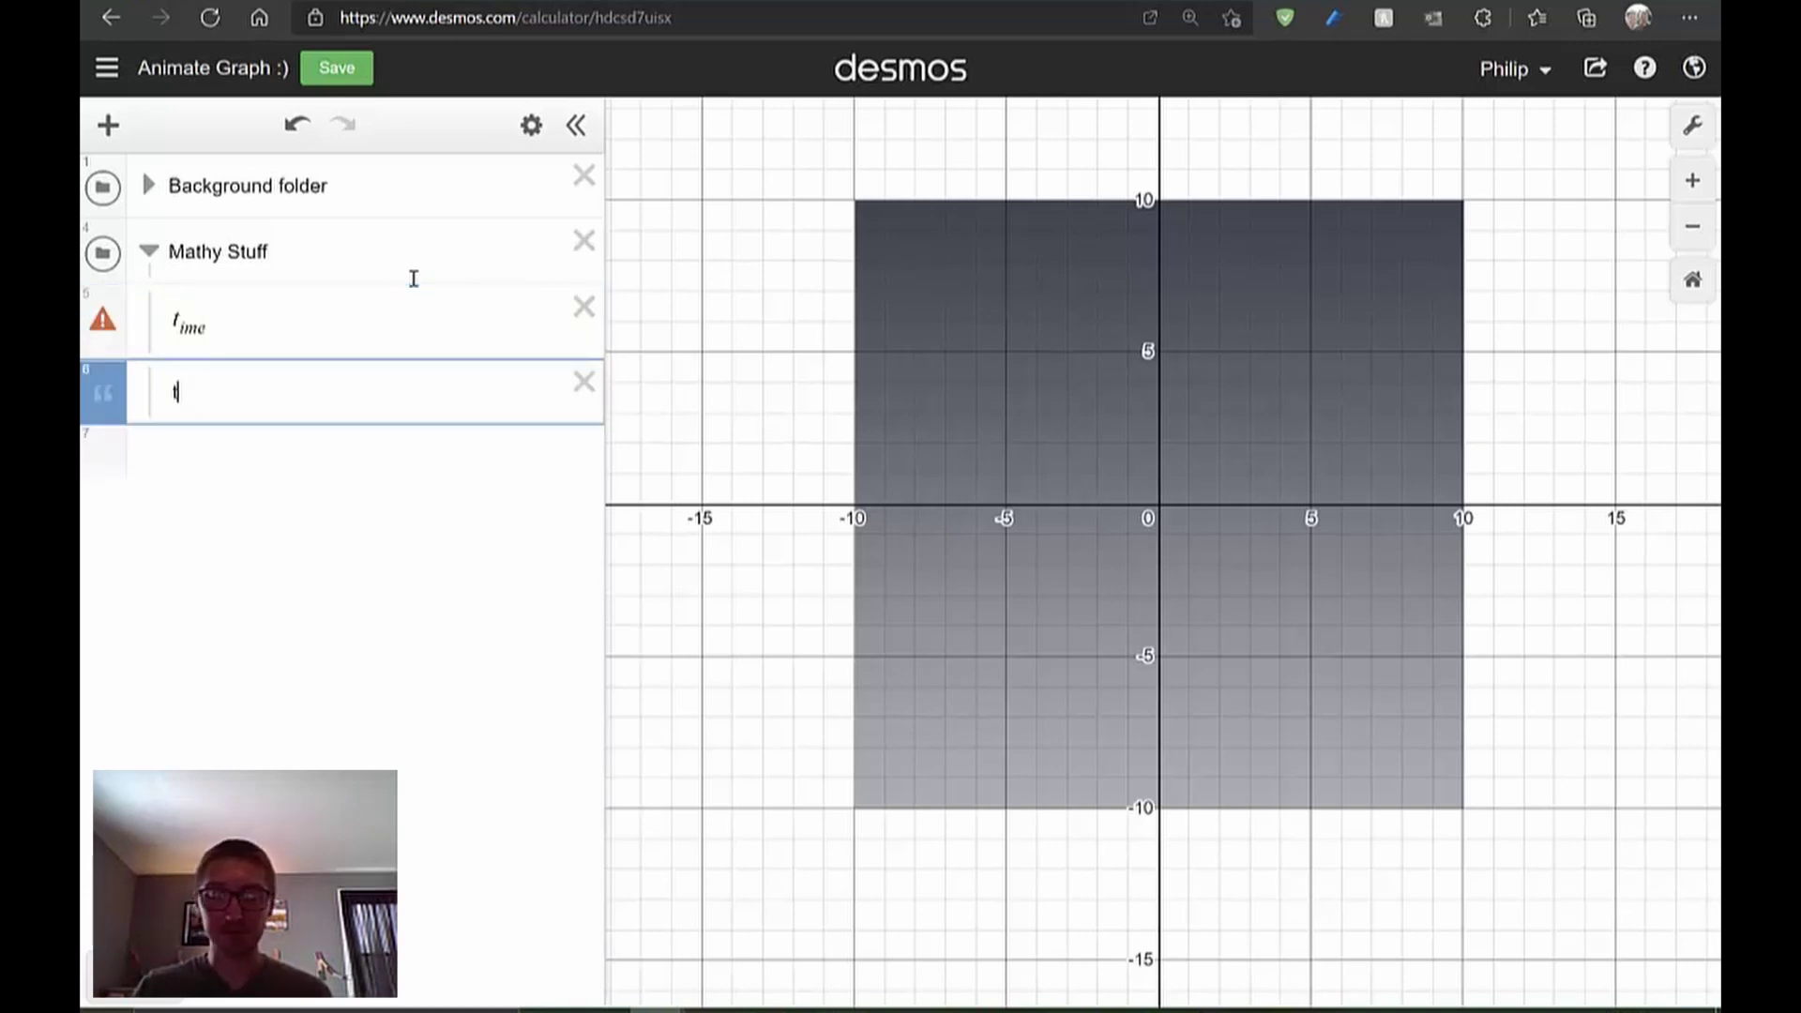
{"action": "type", "text": "_ime"}
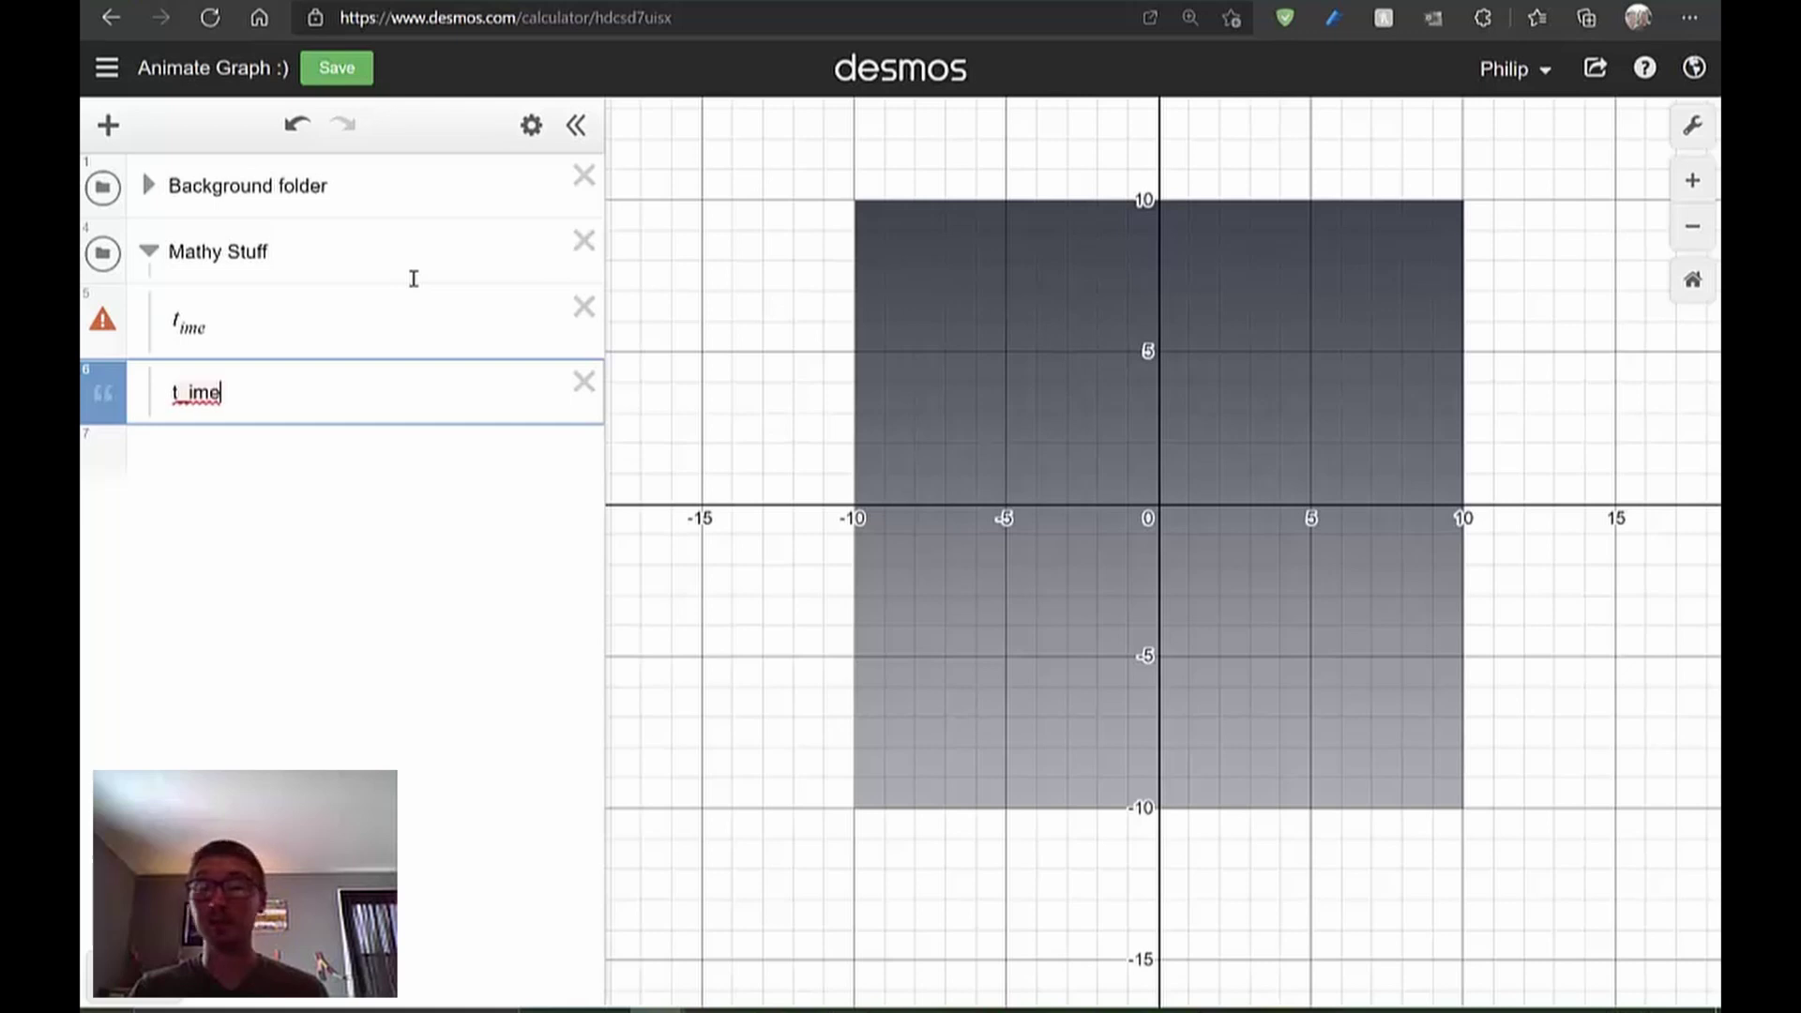
{"action": "left_click", "coordinate": [583, 381]}
Set t_ime equal to 0 as a slider with limits 0 to 4, and play the slider
{"action": "type", "text": "= "}
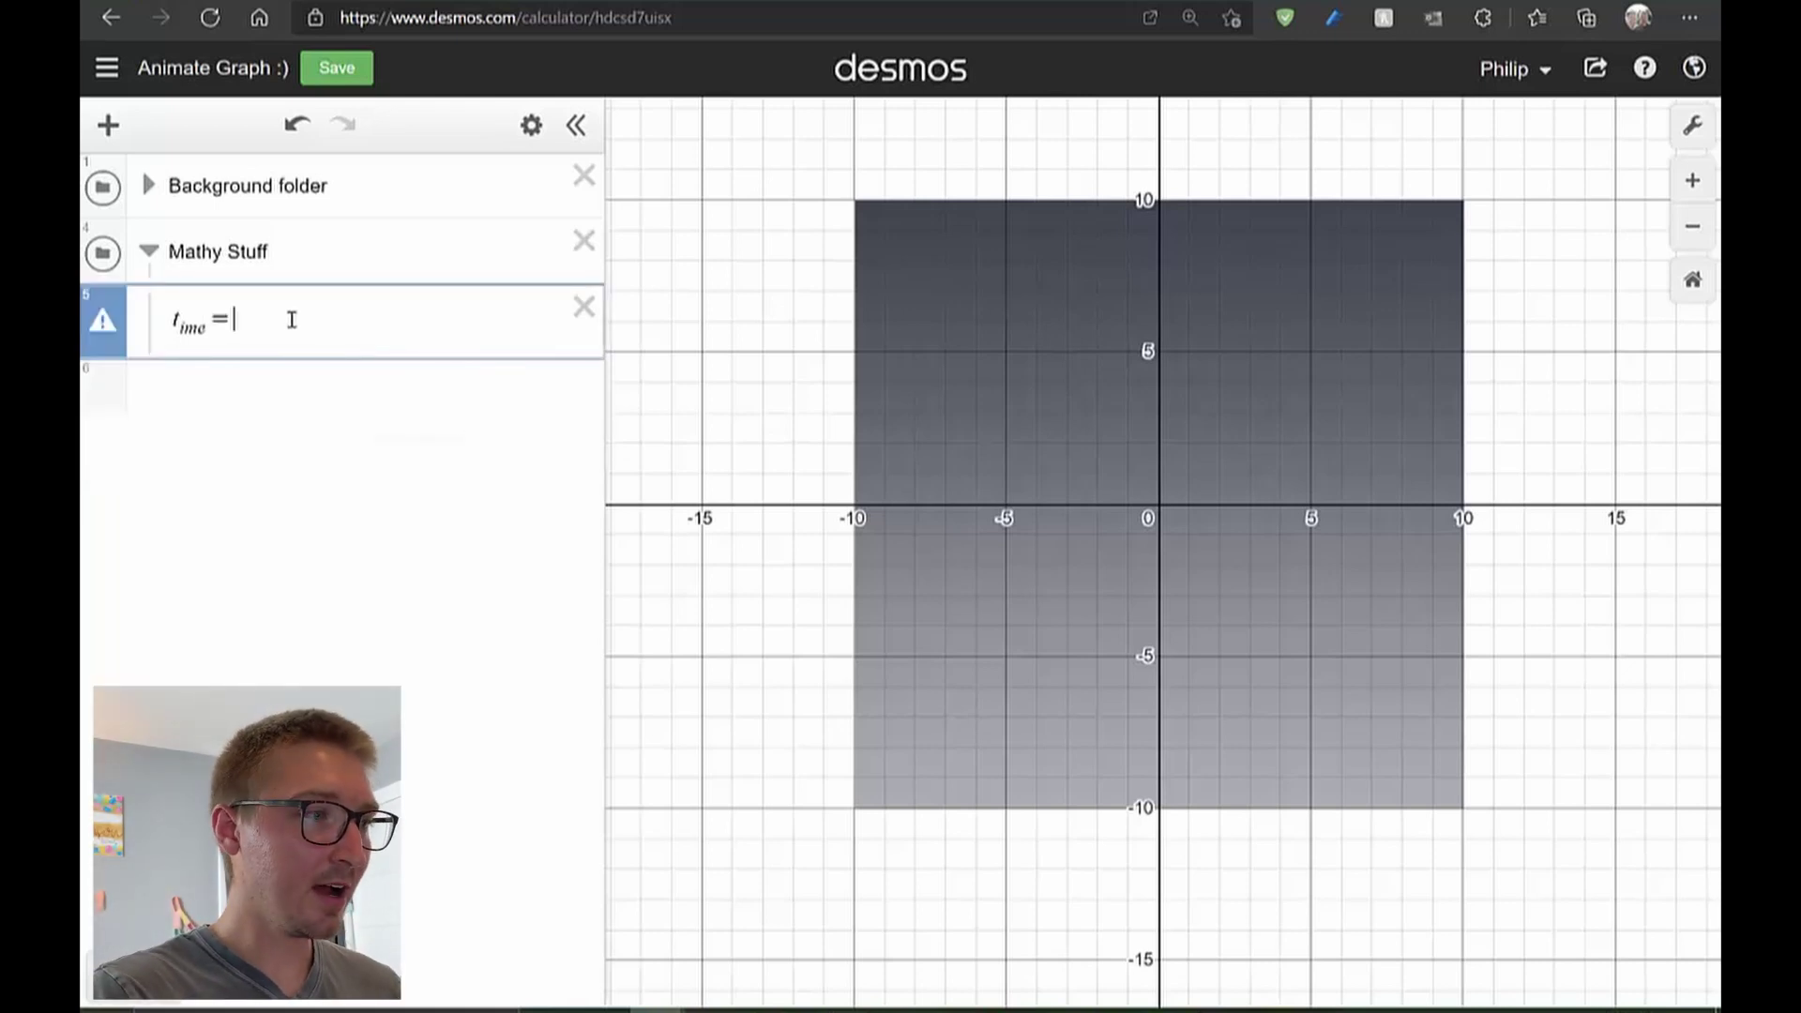
{"action": "type", "text": "0"}
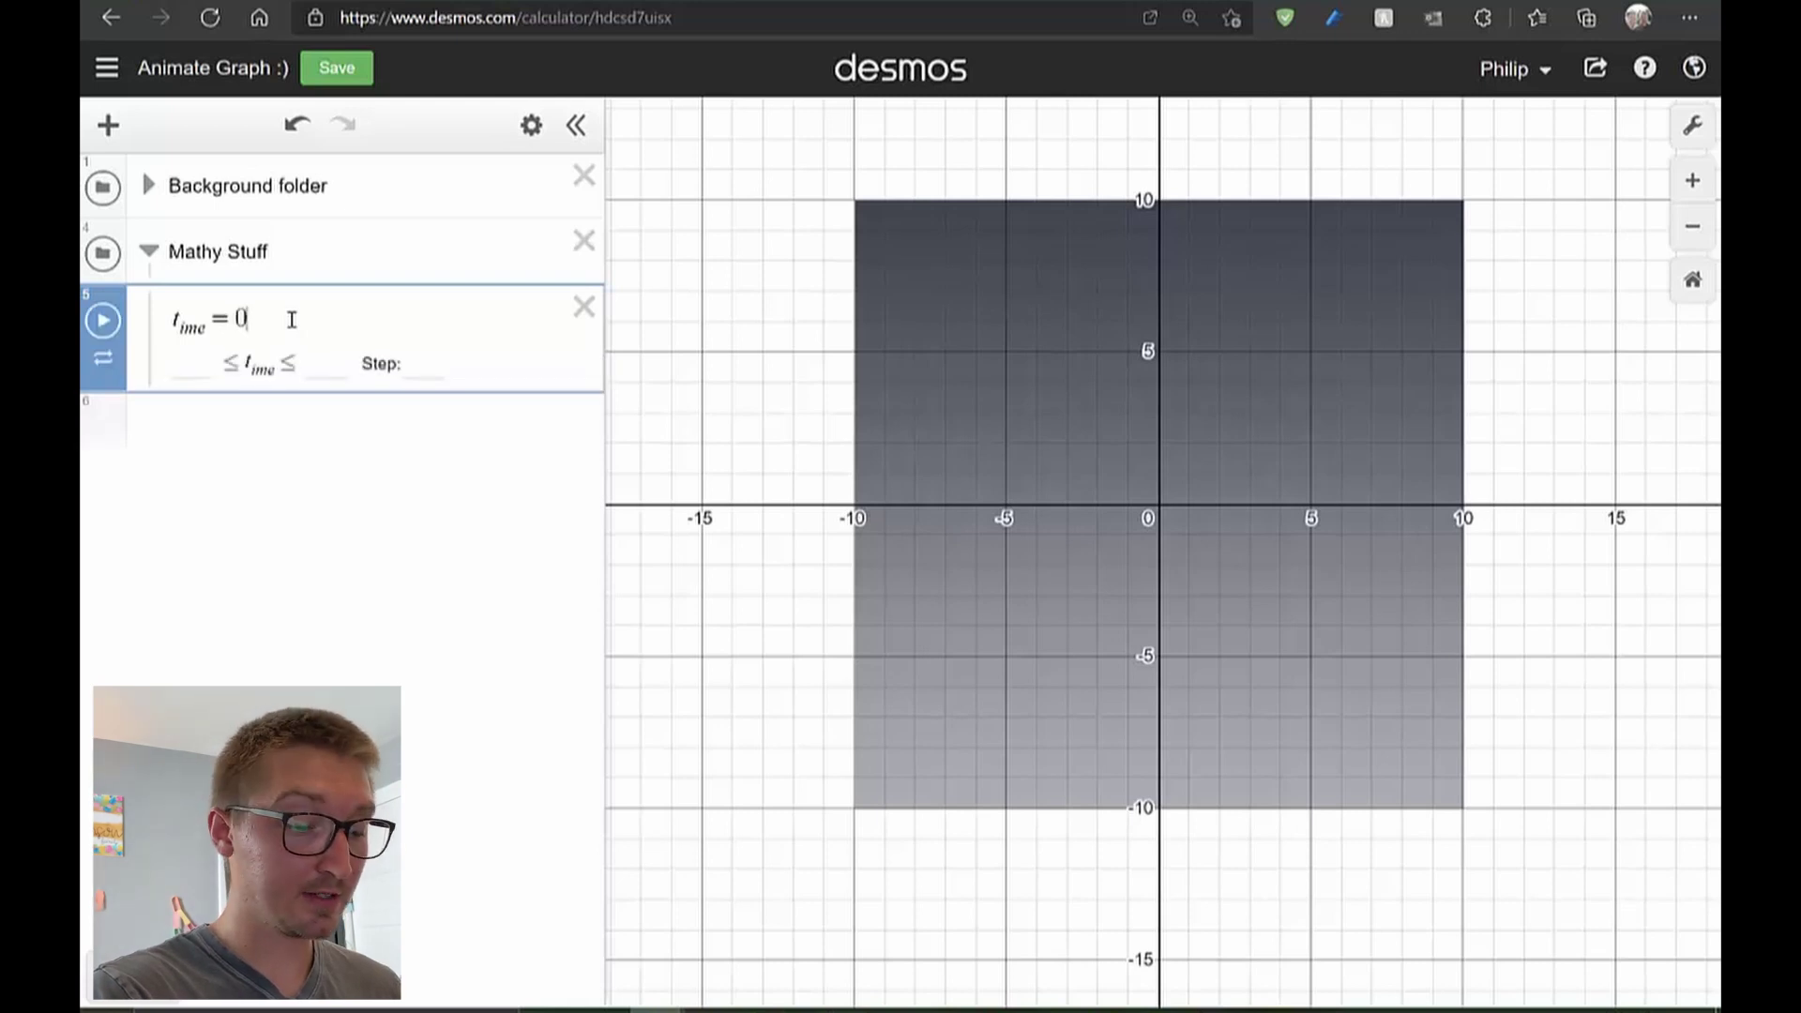
{"action": "key", "text": "Tab"}
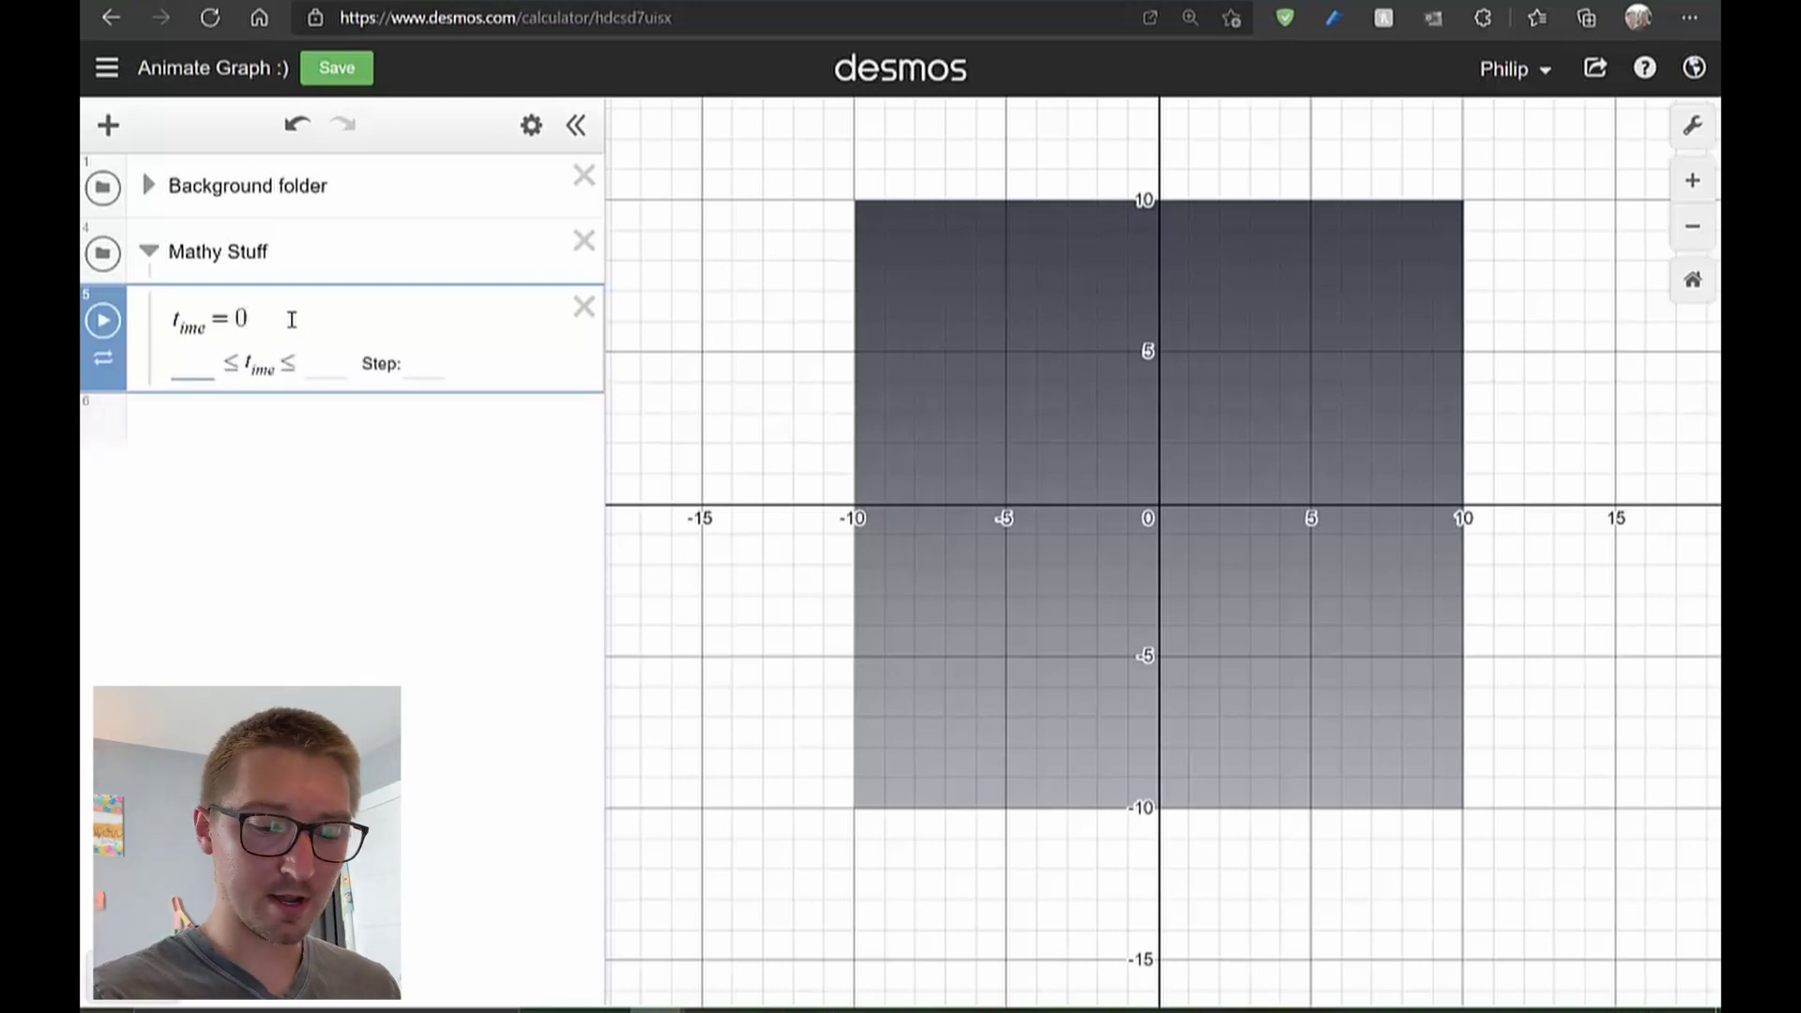
{"action": "type", "text": "0"}
{"action": "key", "text": "Tab"}
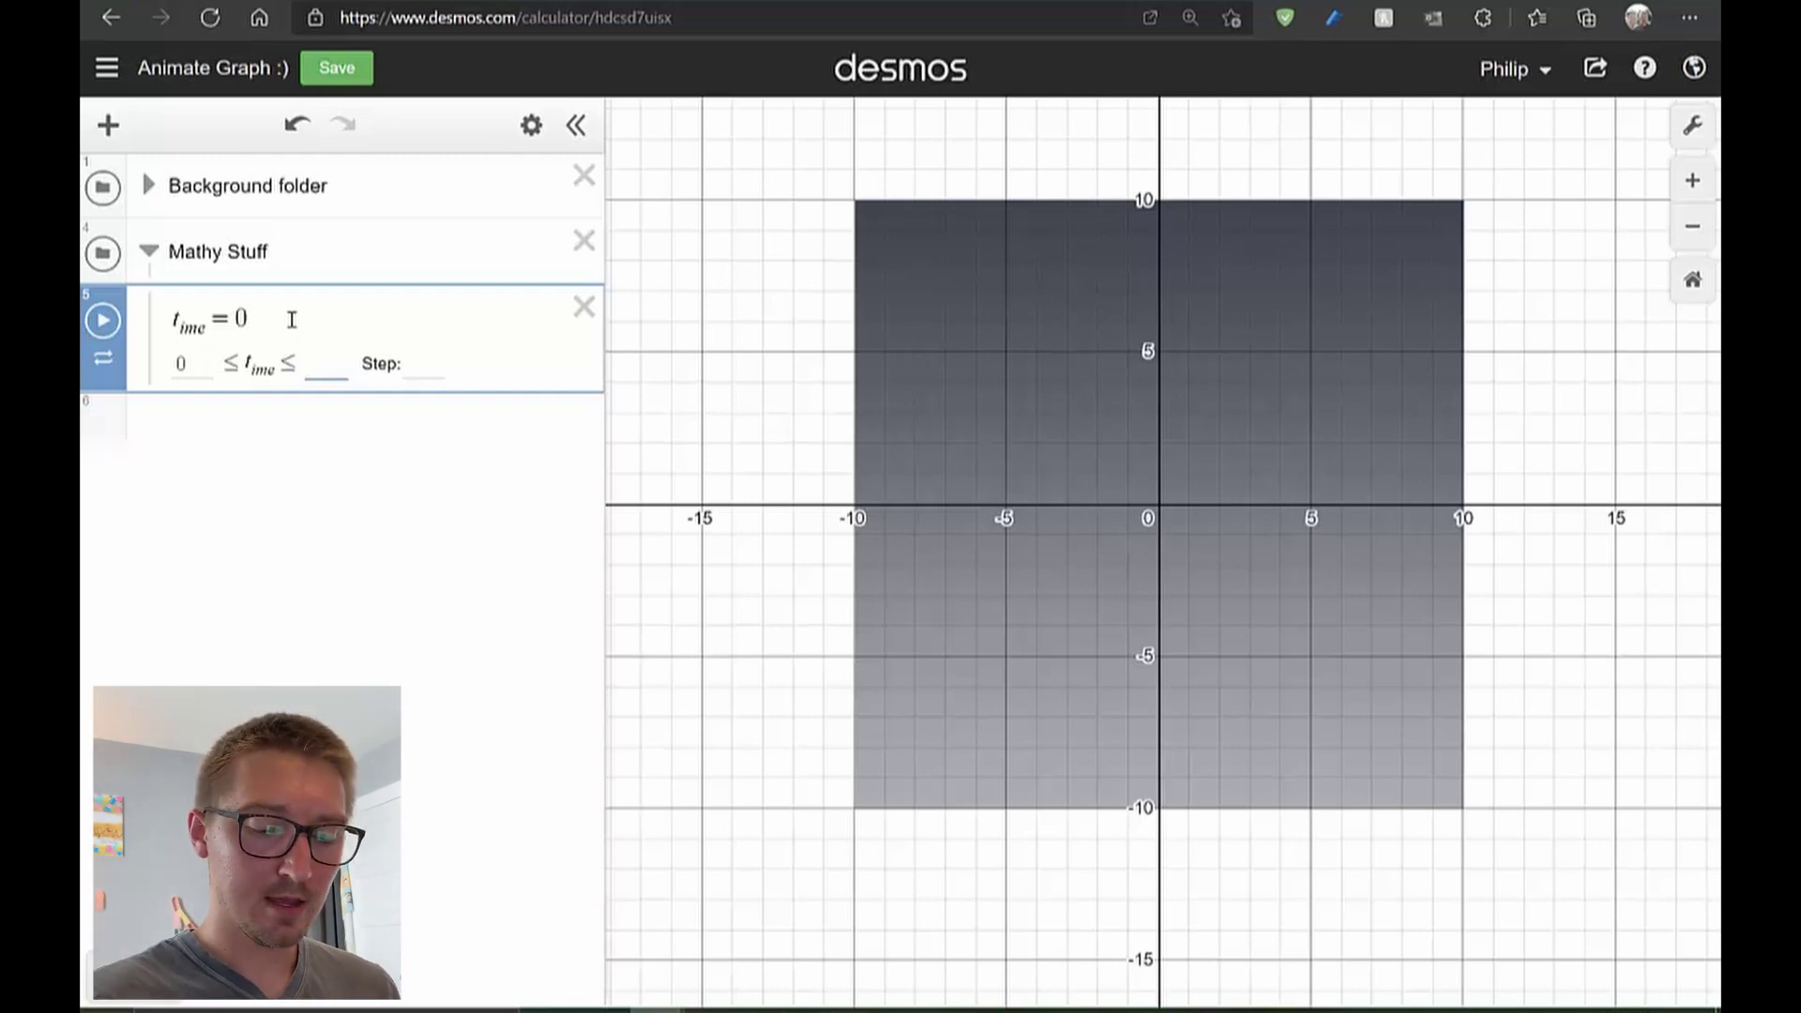
{"action": "type", "text": "4"}
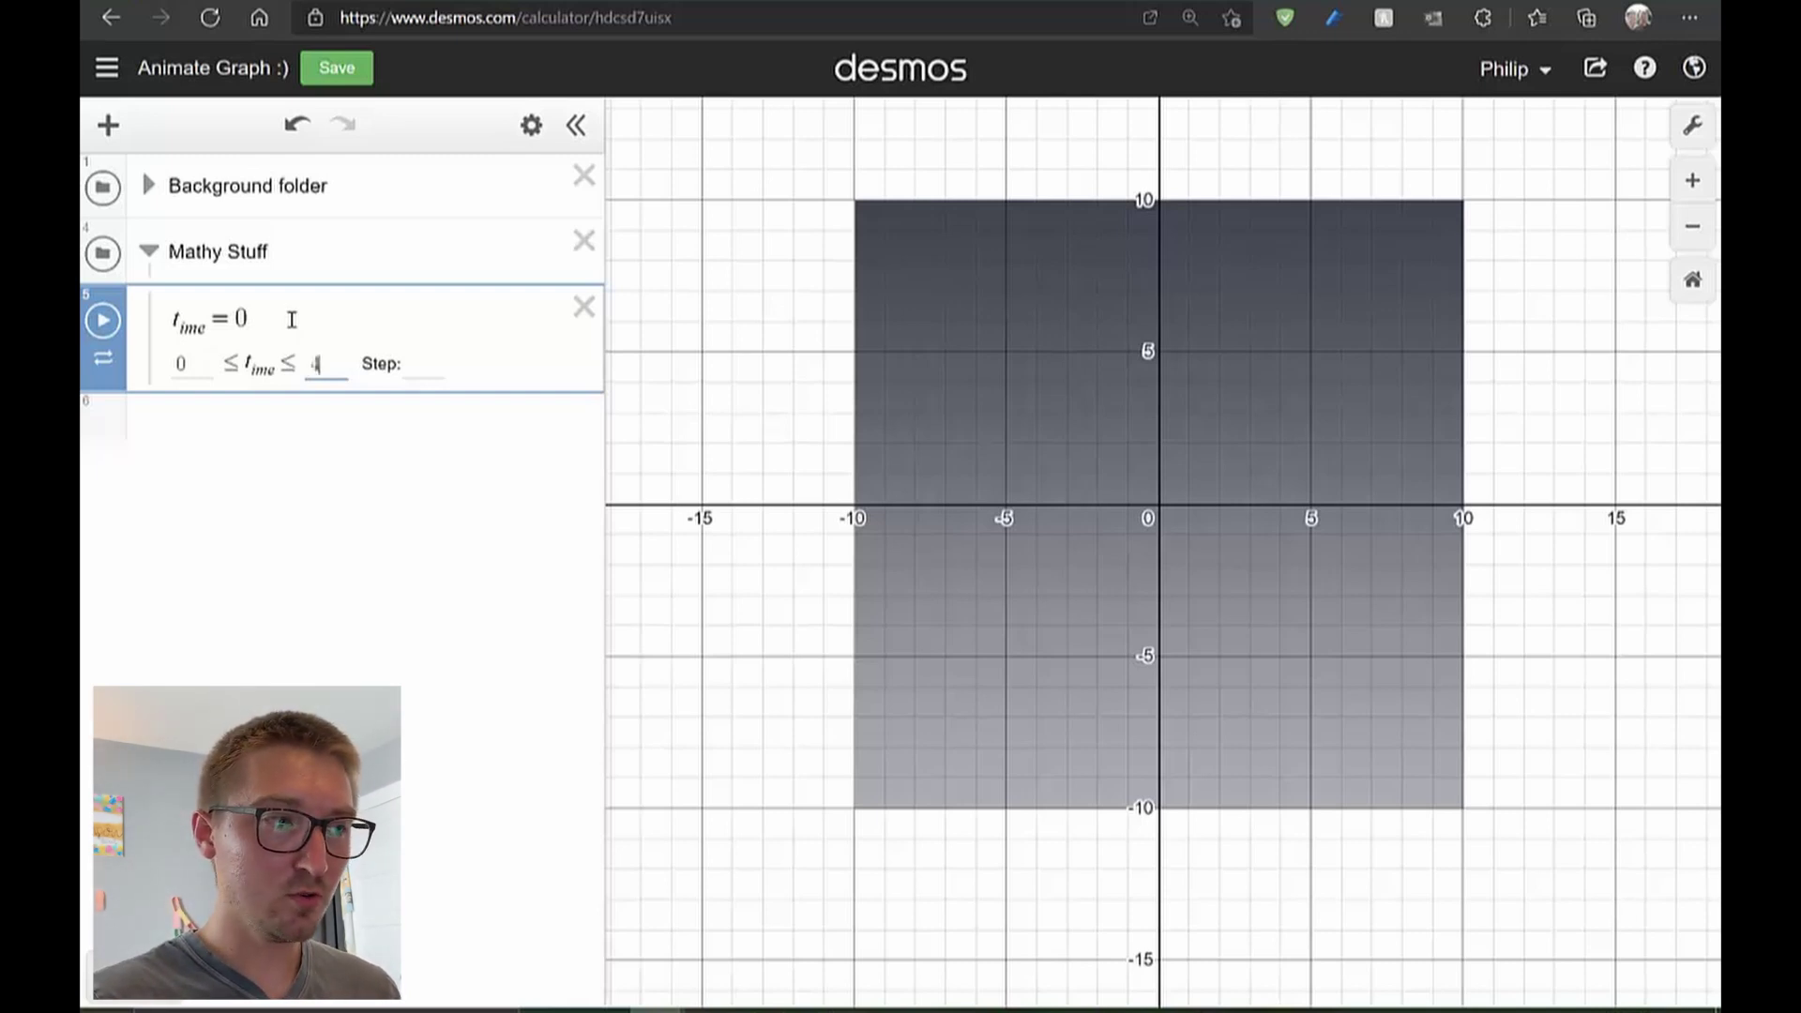
{"action": "key", "text": "Return"}
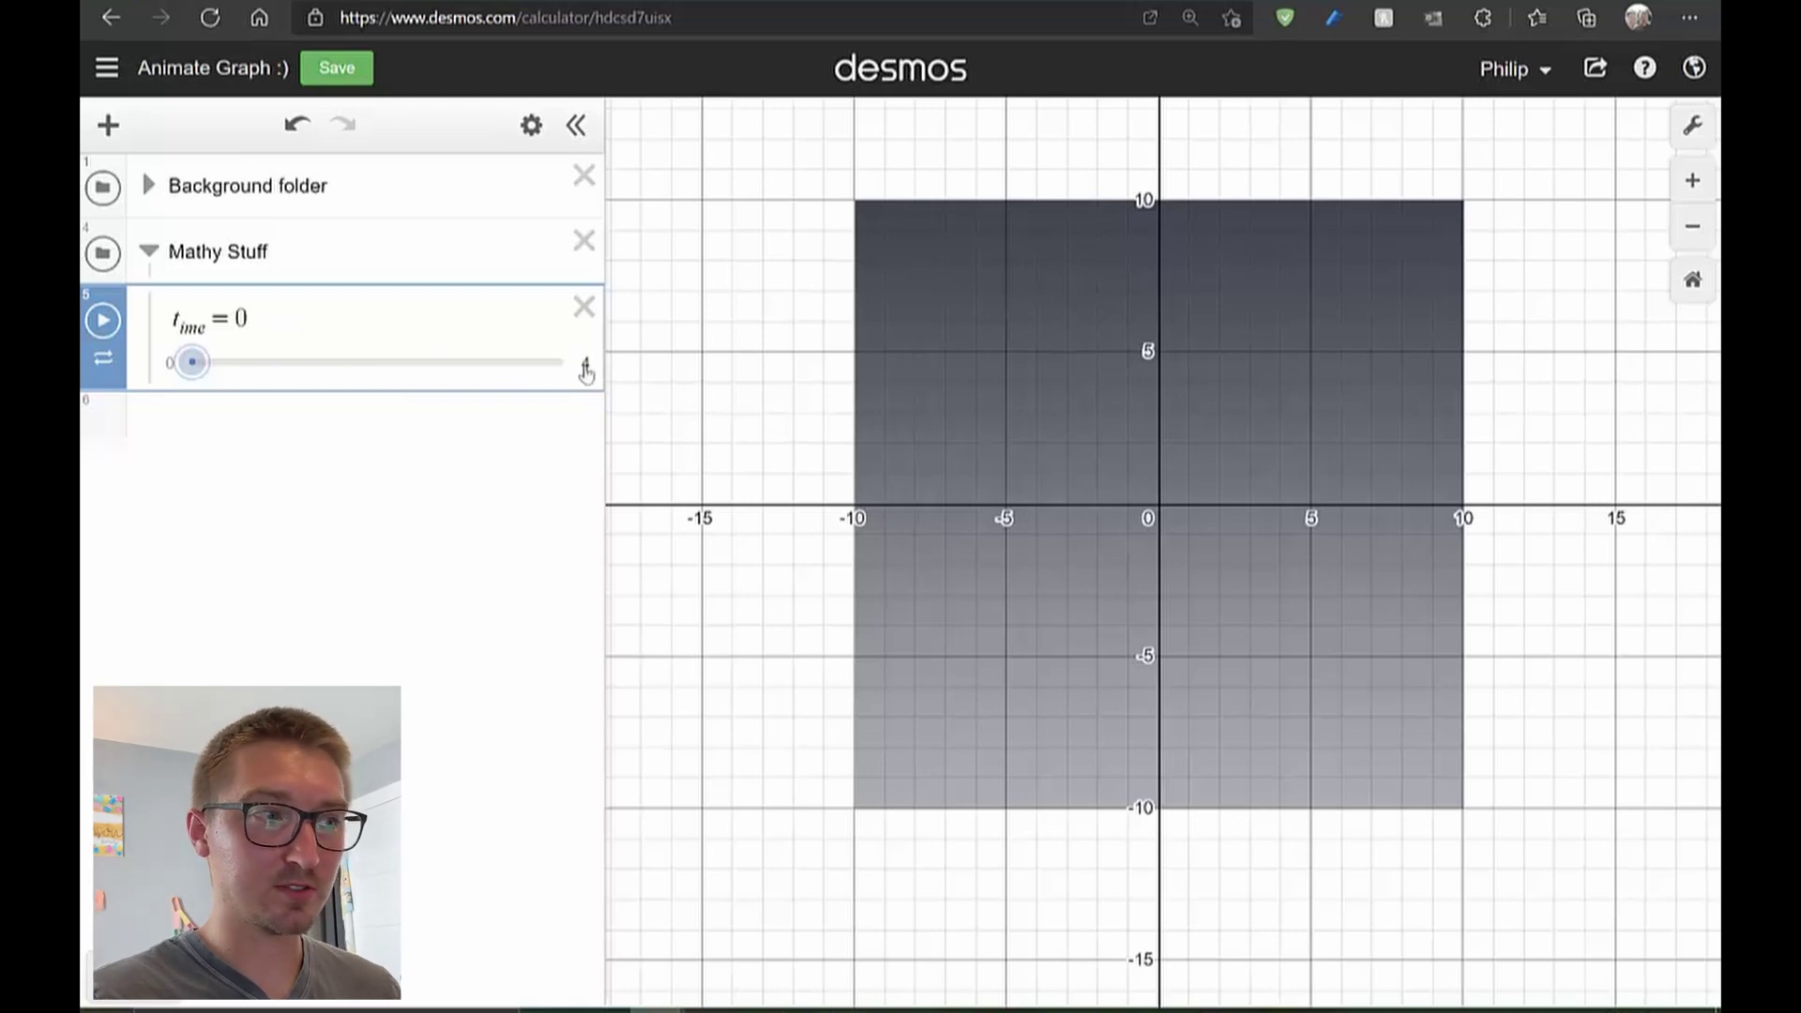
{"action": "left_click", "coordinate": [105, 323]}
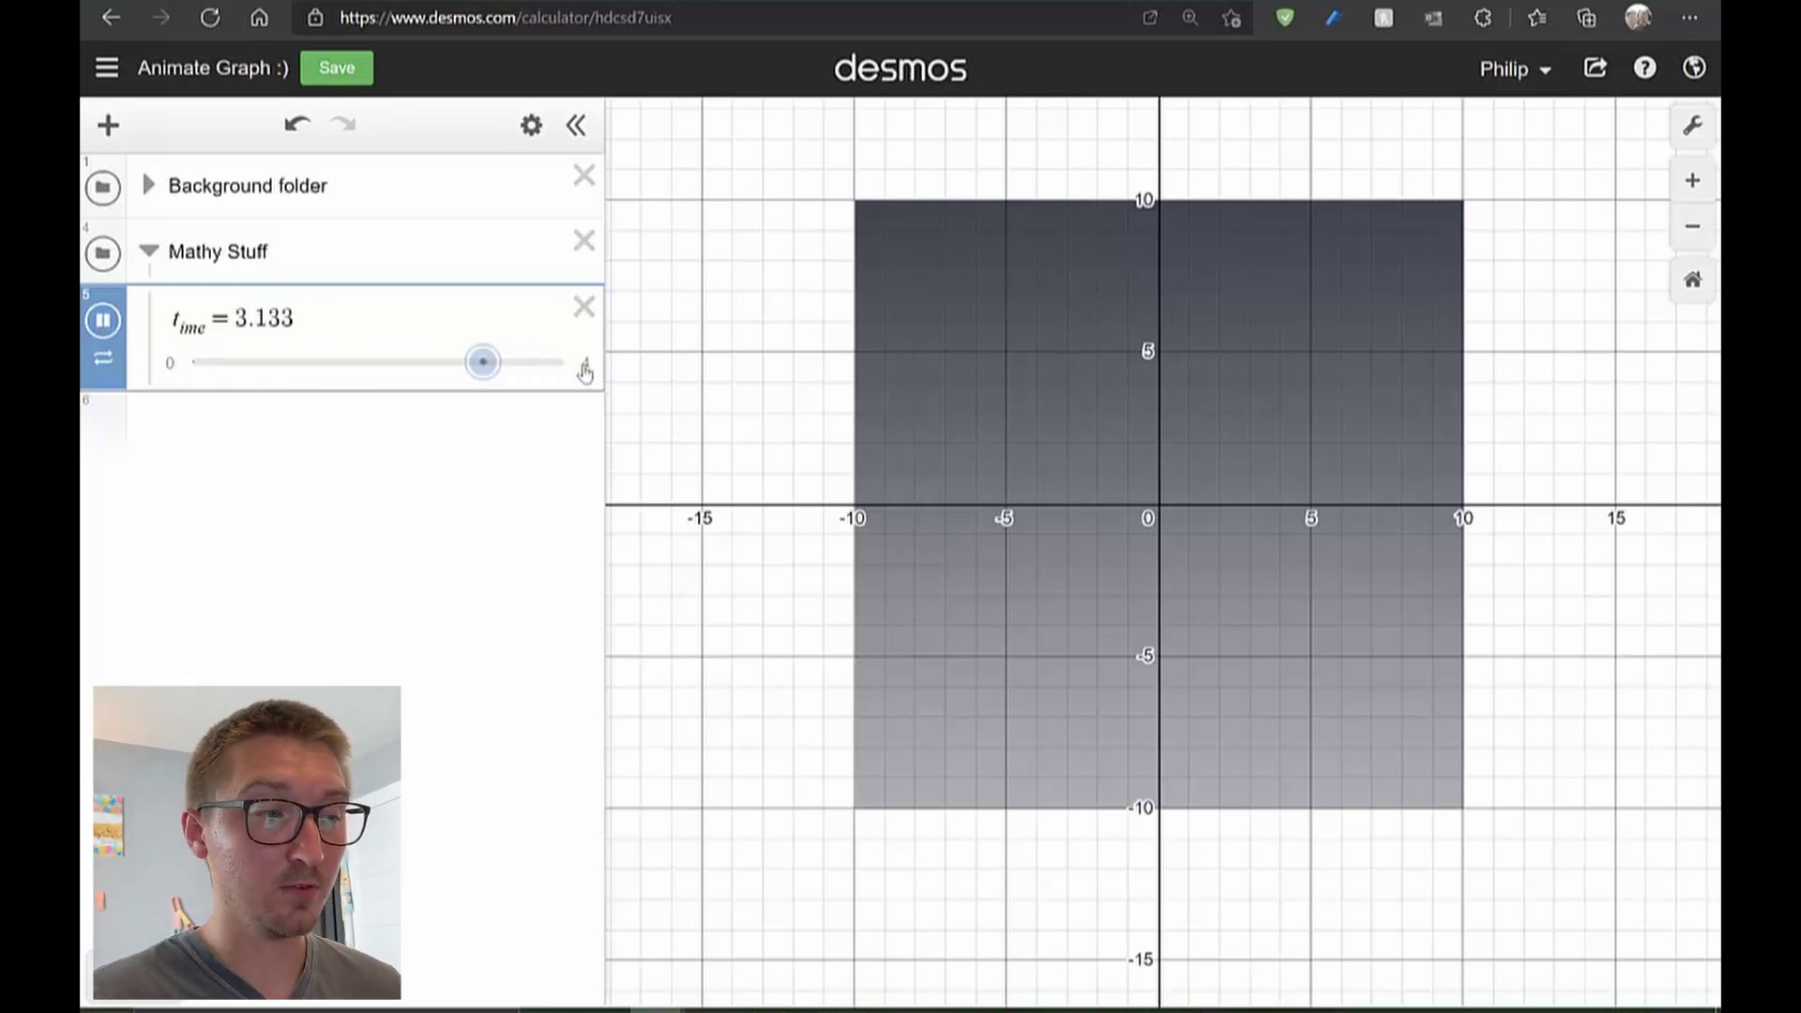
Stop the t_ime slider, try an upper limit of 100, and play the slider briefly with that range
{"action": "left_click", "coordinate": [109, 322]}
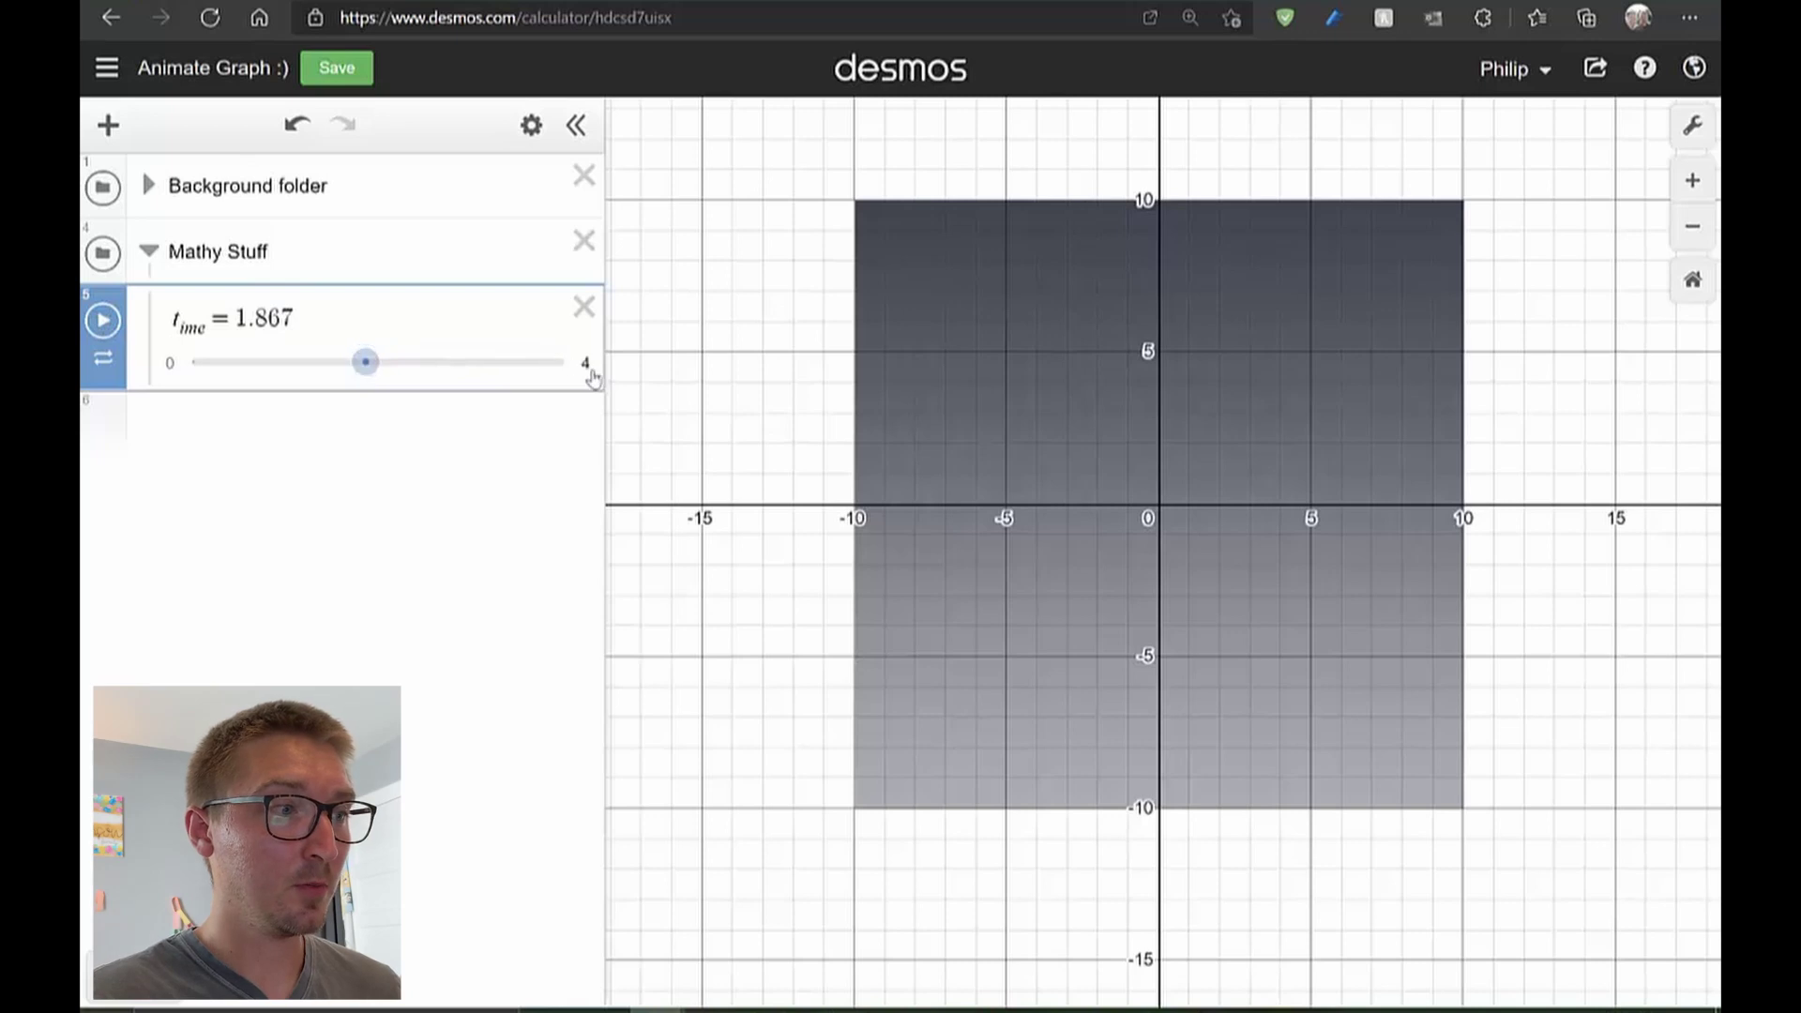
{"action": "left_click", "coordinate": [589, 369]}
{"action": "type", "text": "100"}
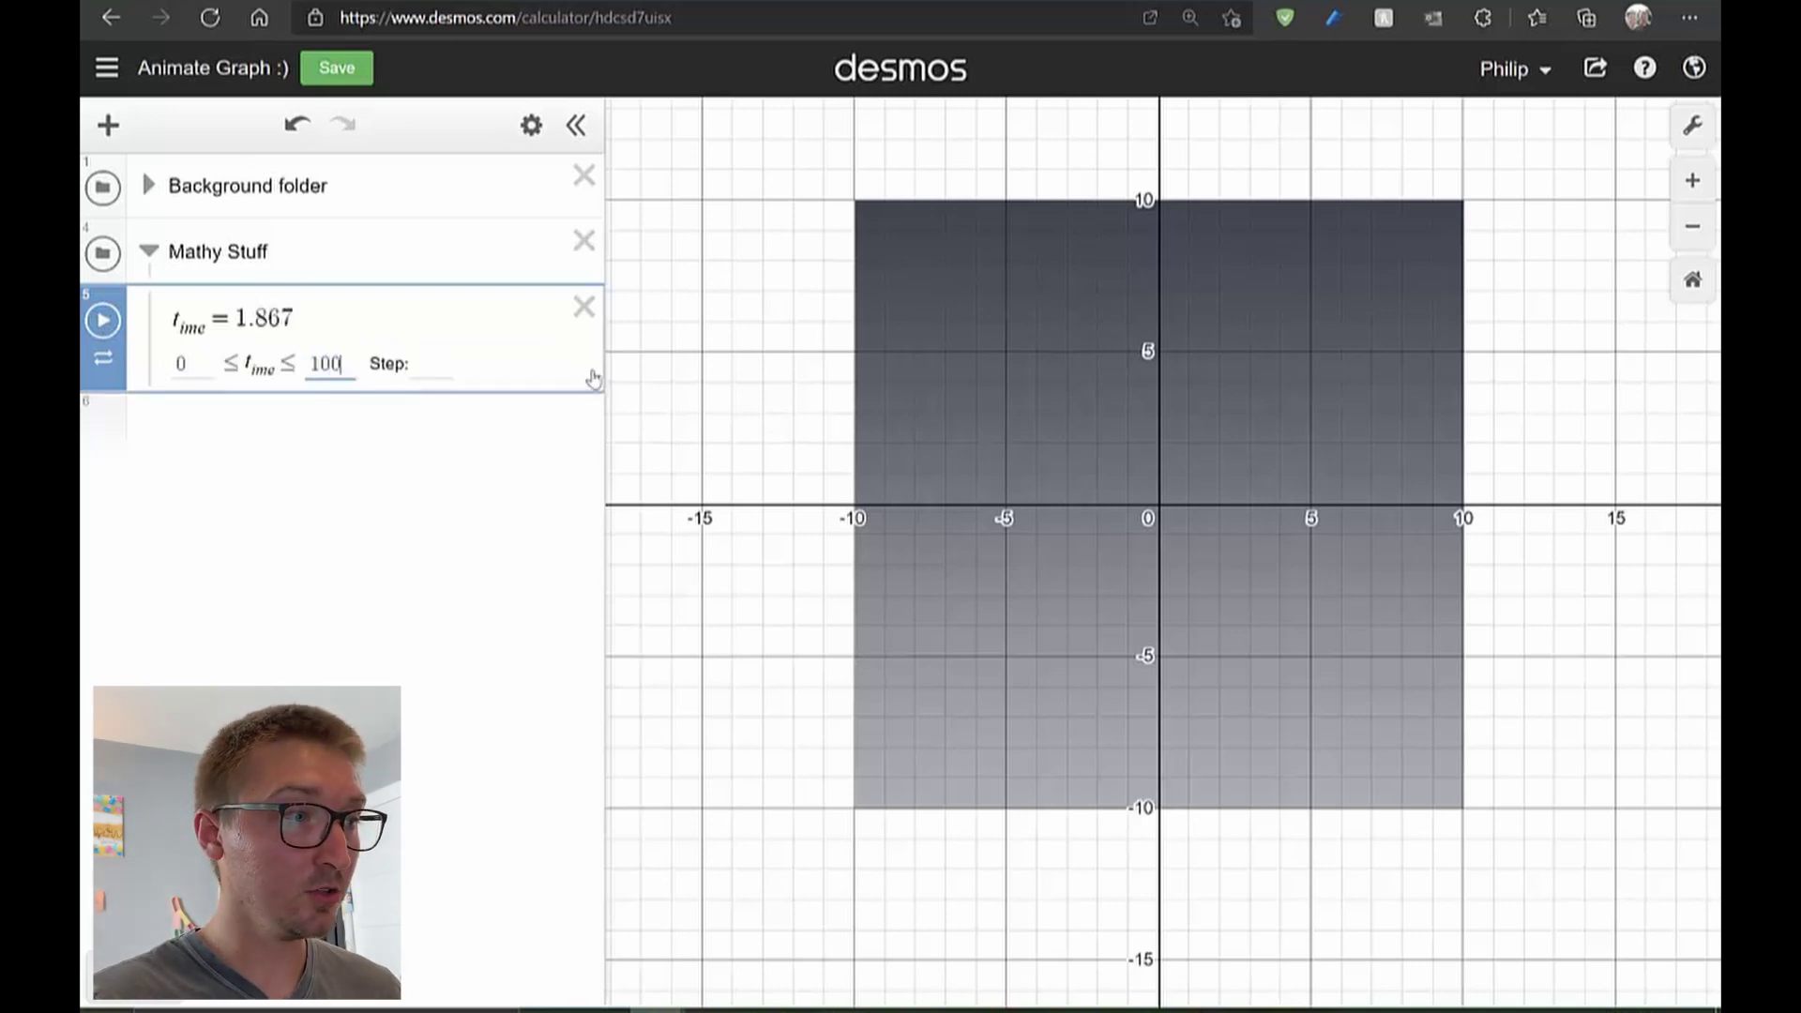
{"action": "key", "text": "Return"}
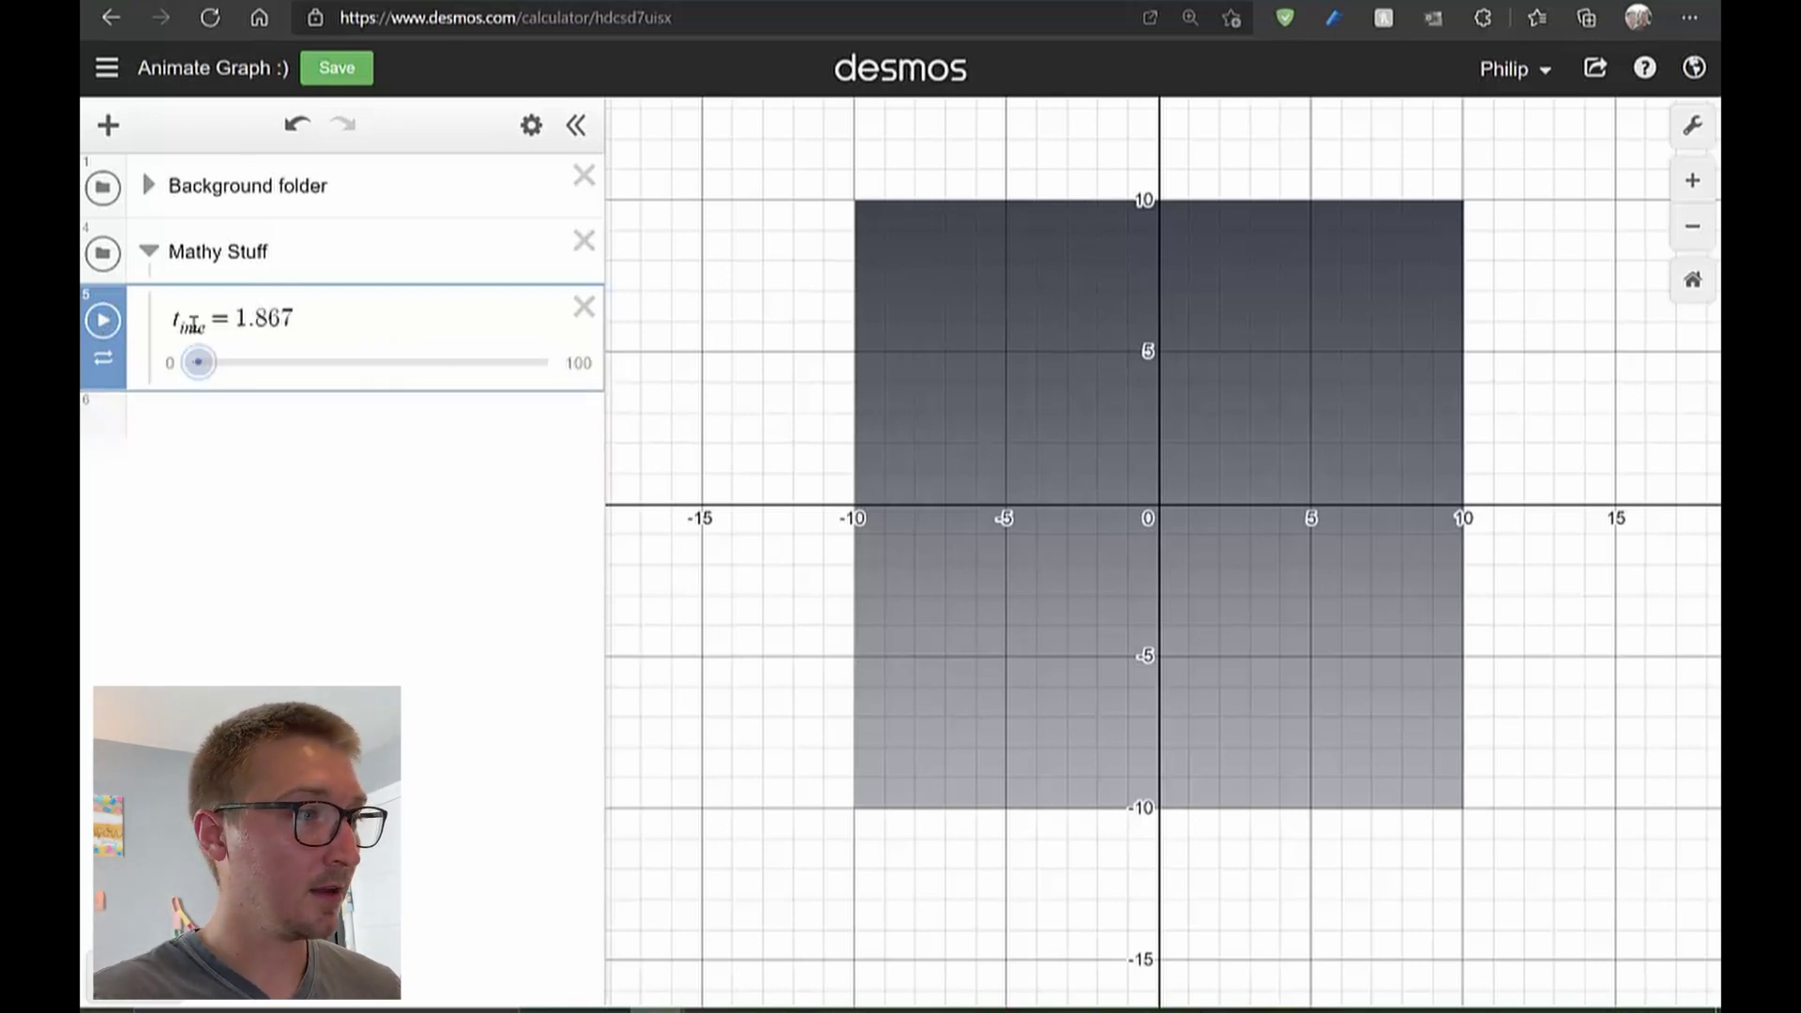
{"action": "left_click", "coordinate": [108, 321]}
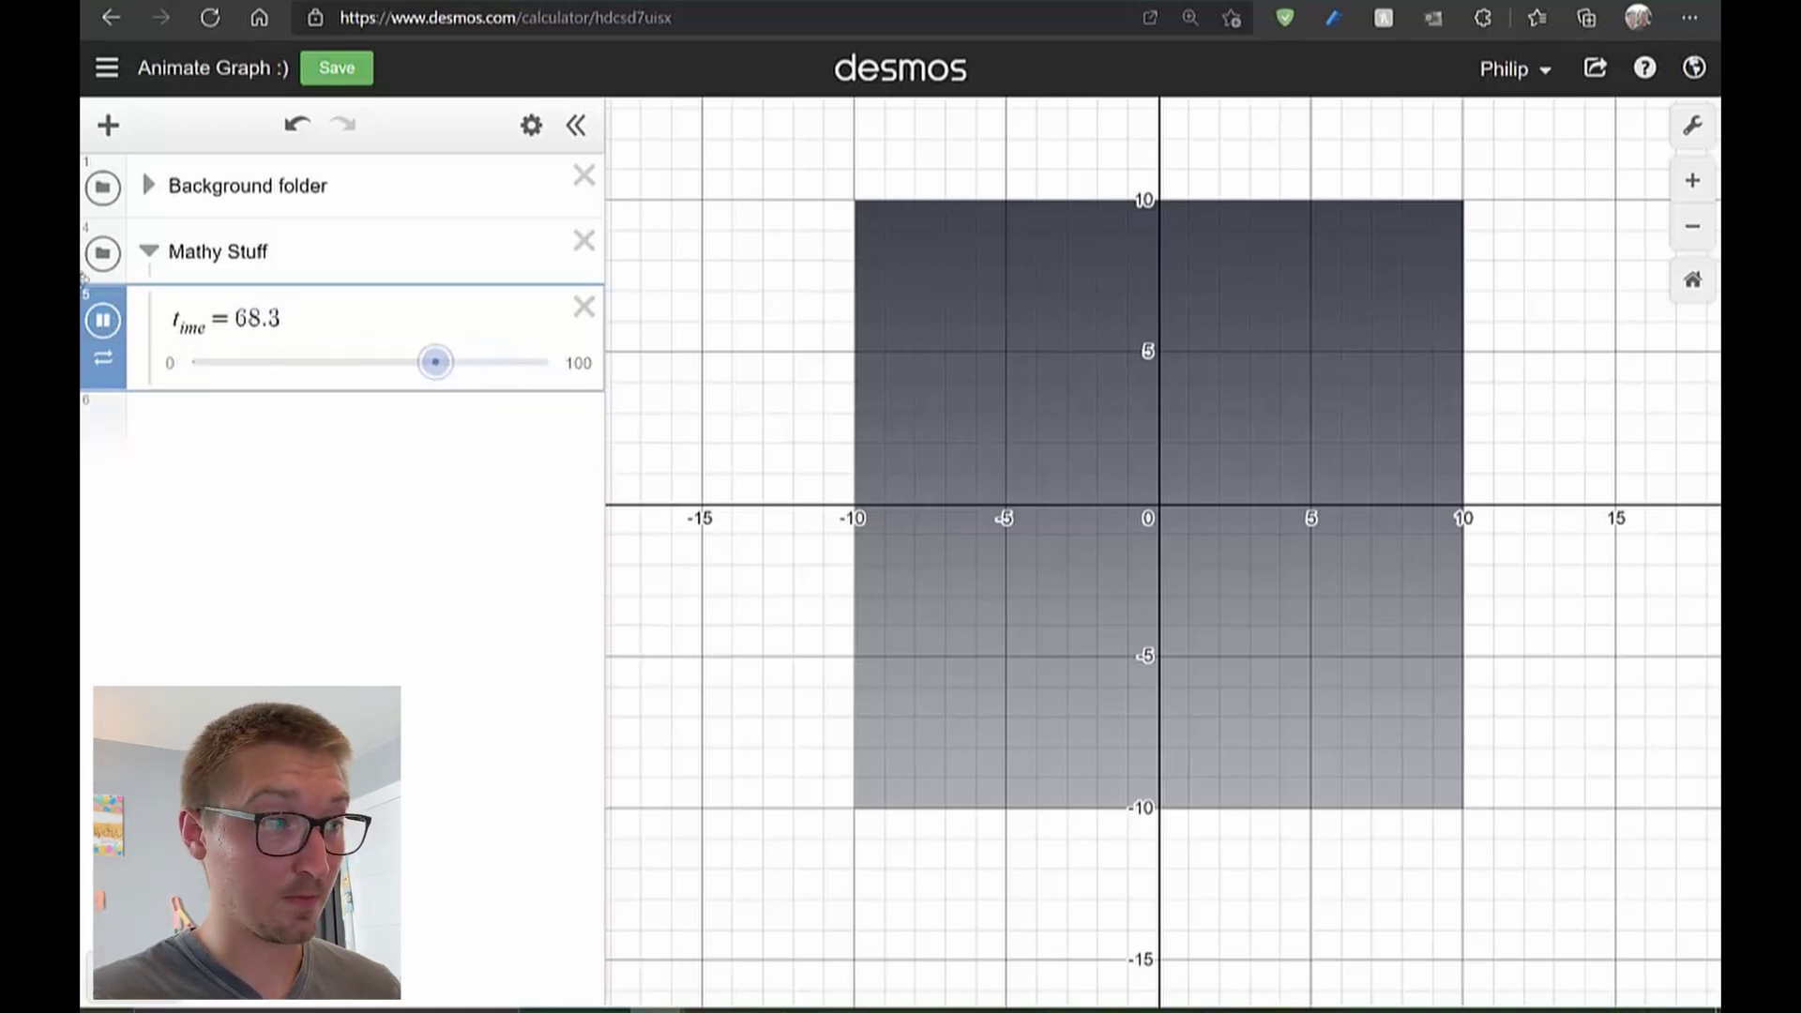
{"action": "left_click", "coordinate": [103, 319]}
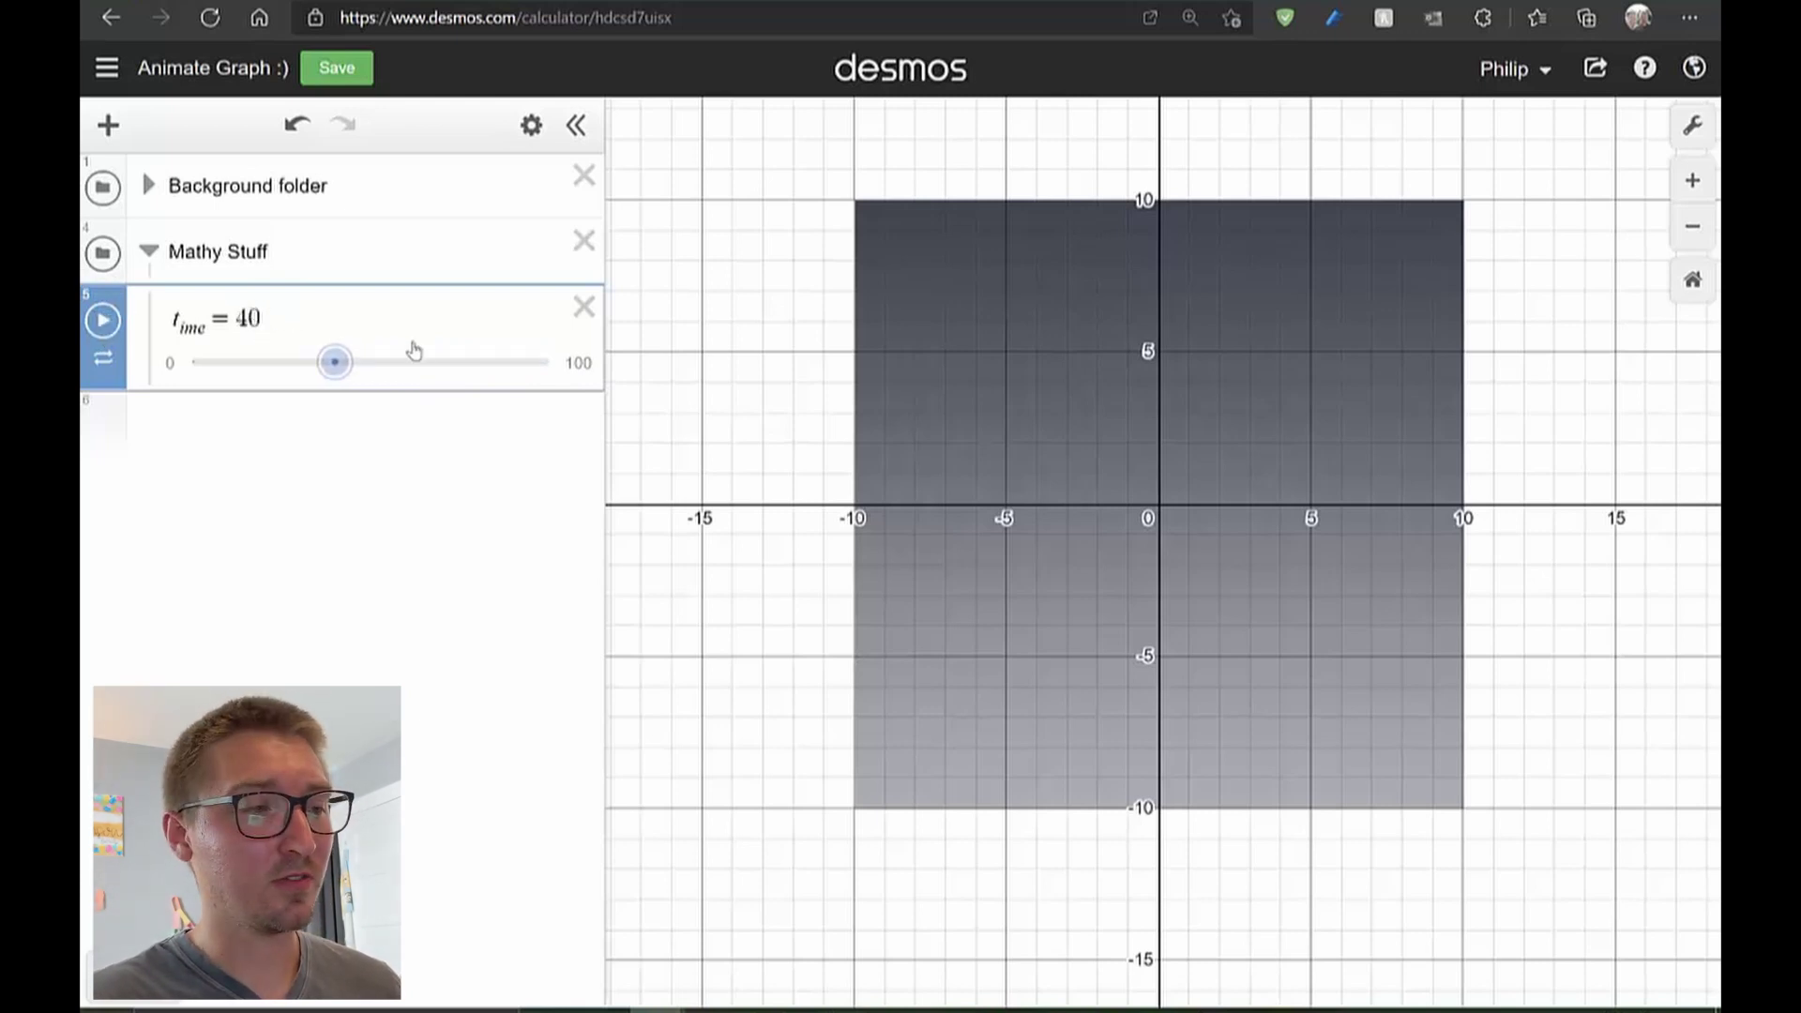
Set the t_ime slider's upper limit to 20 and its animation mode to loop repeatedly in the forward direction
{"action": "left_click", "coordinate": [576, 365]}
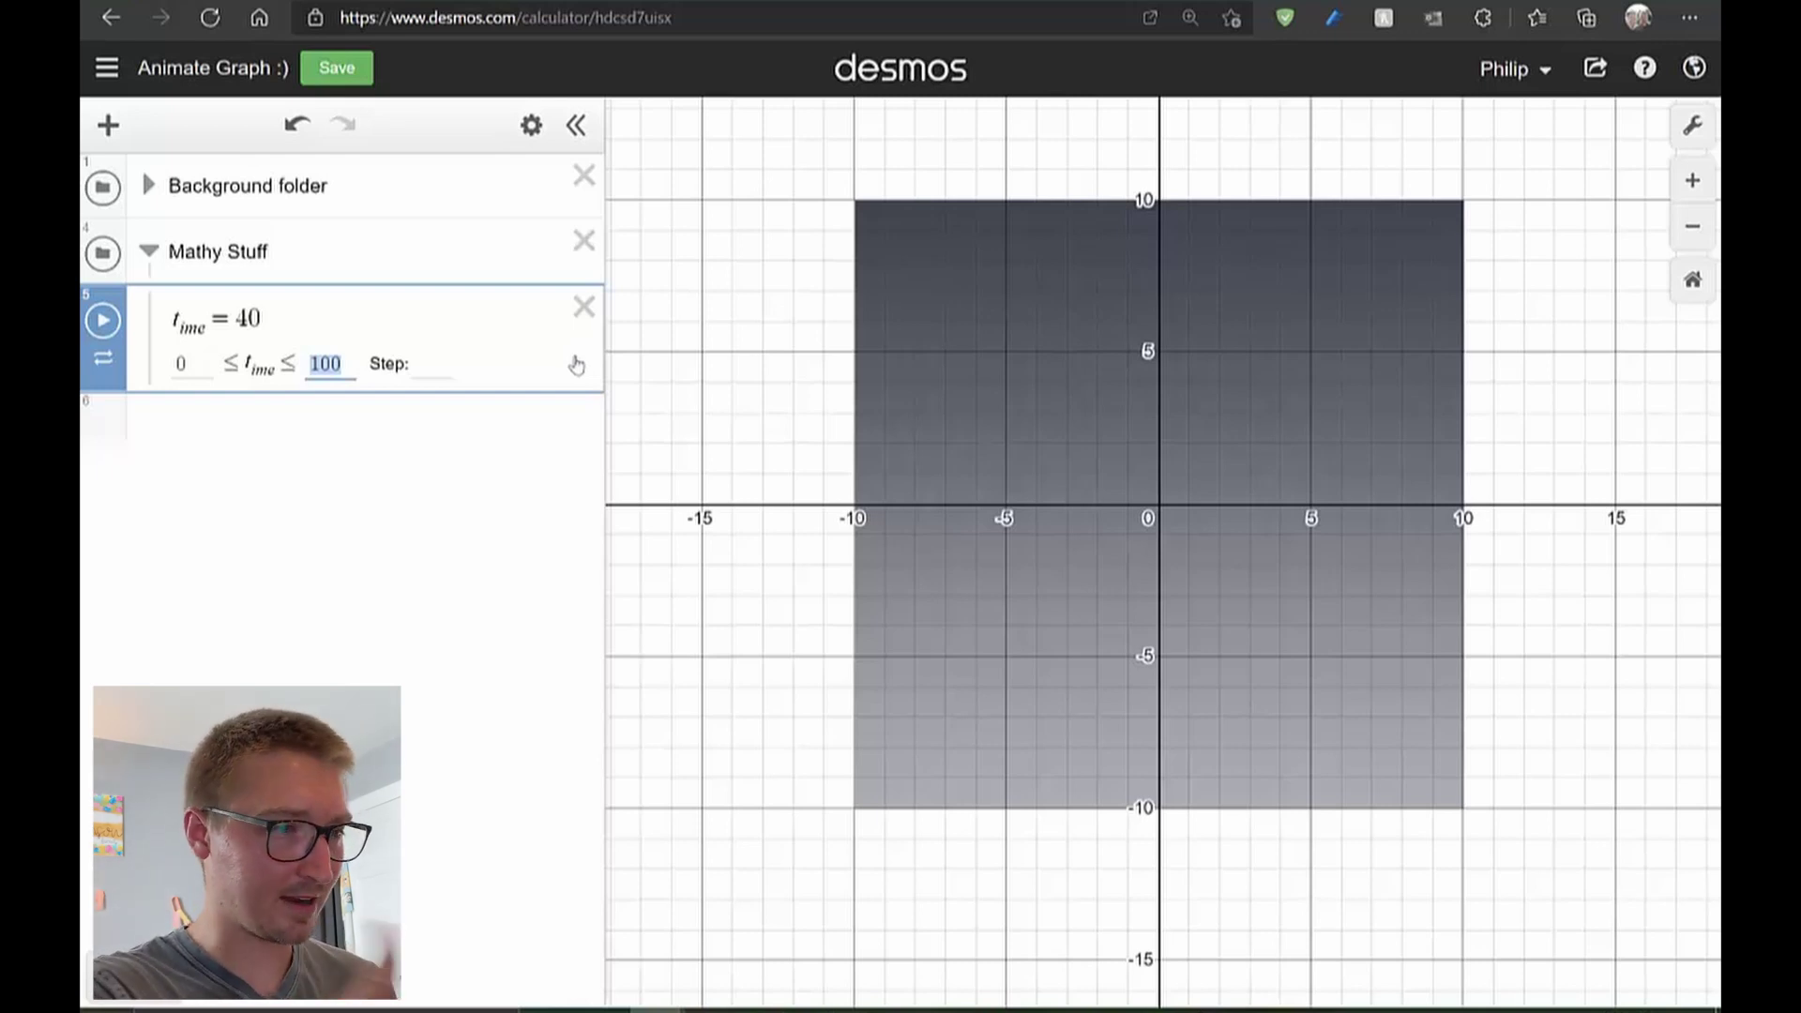
{"action": "type", "text": "20"}
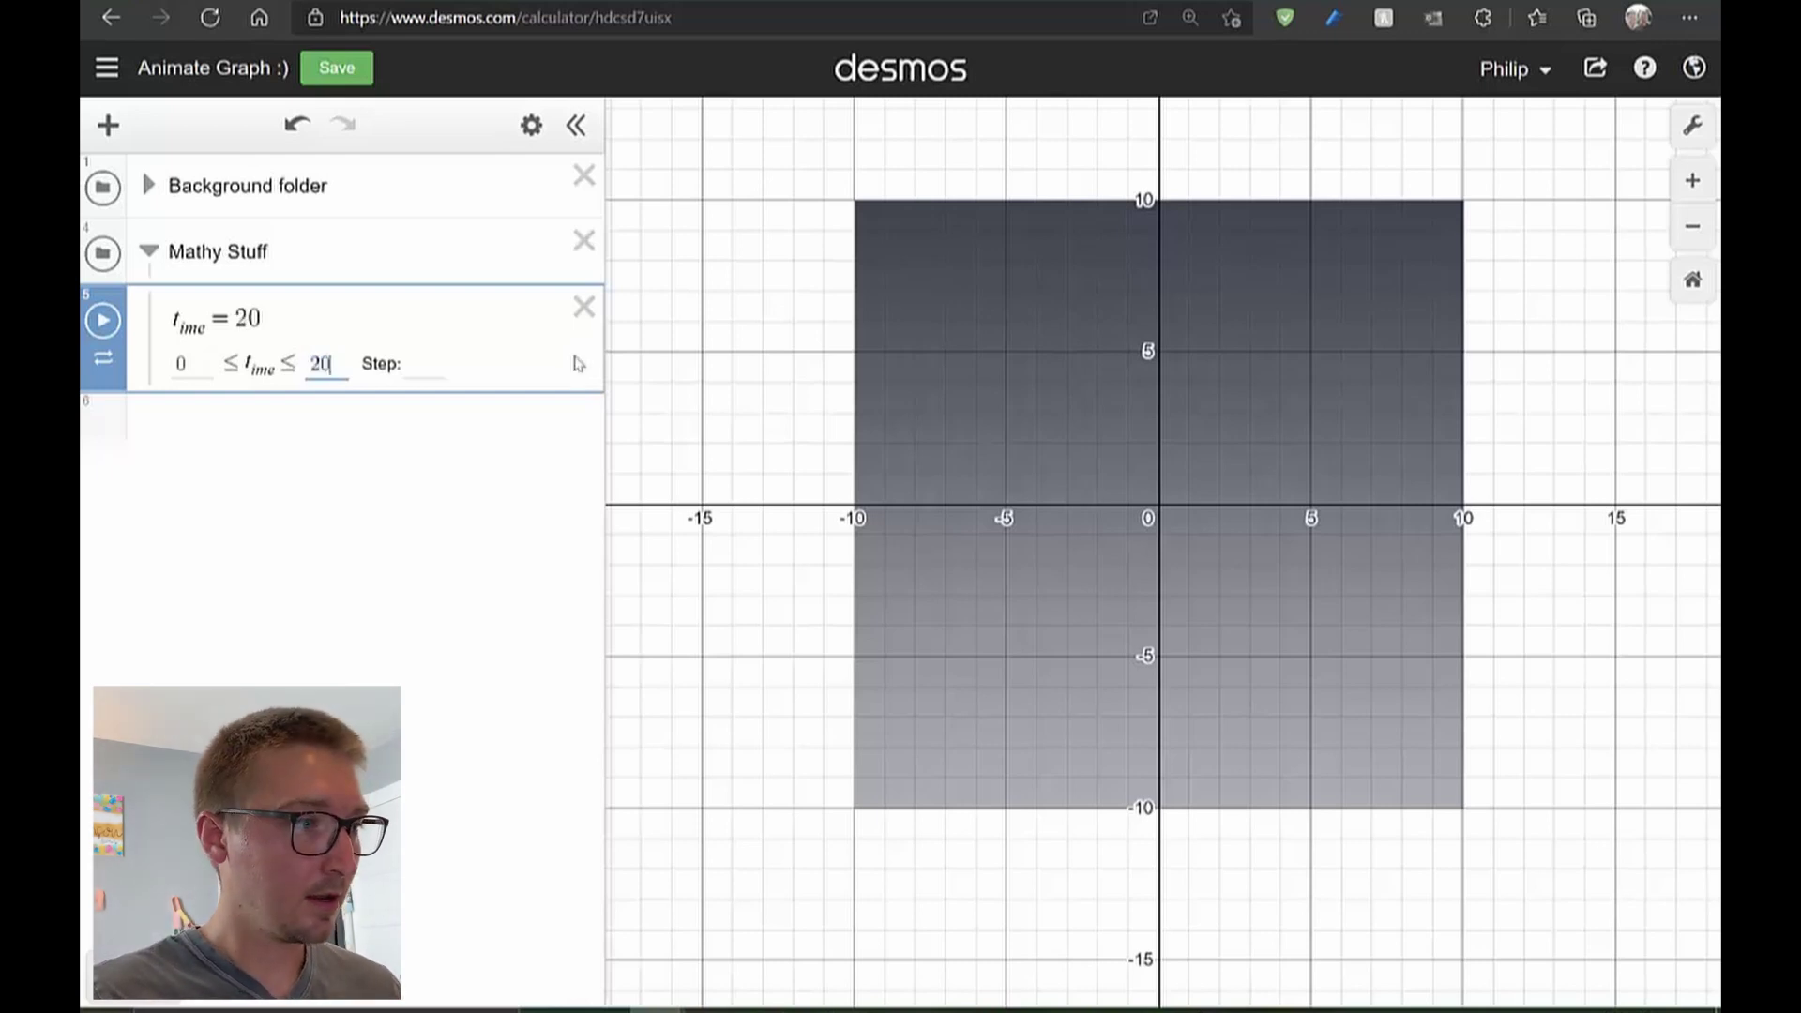
{"action": "left_click", "coordinate": [103, 361]}
{"action": "left_click", "coordinate": [103, 364]}
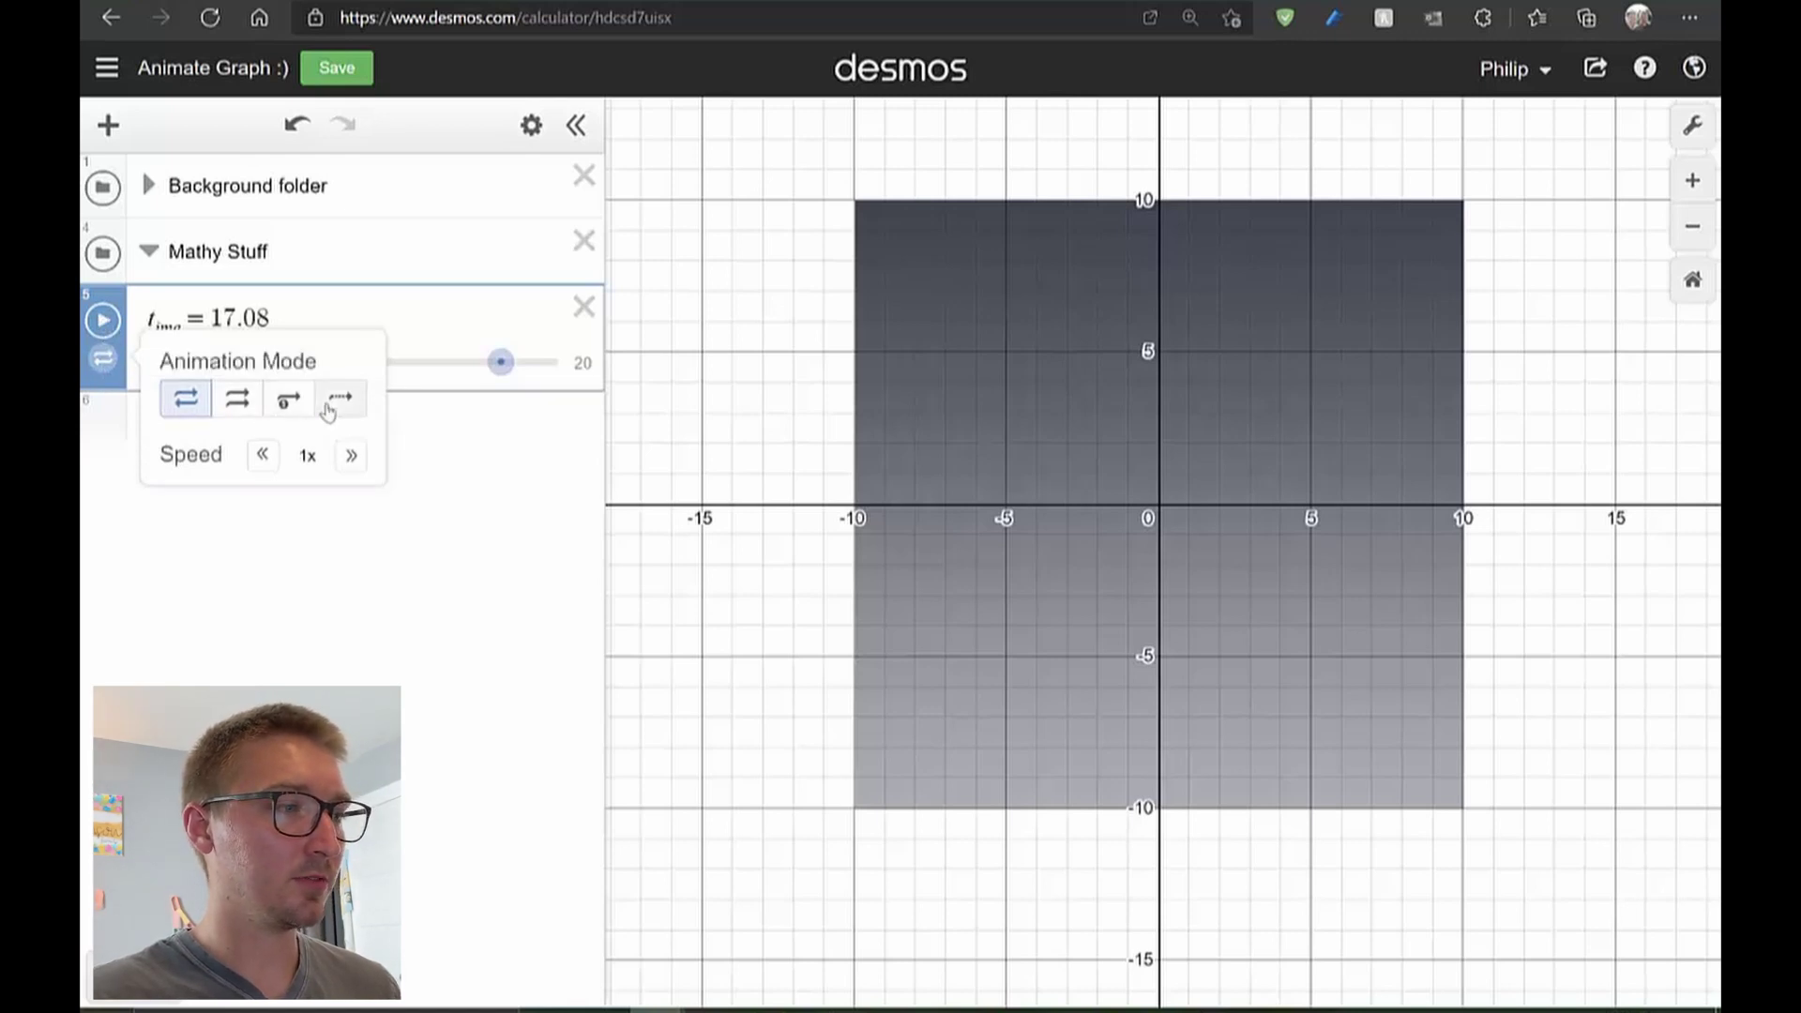
{"action": "left_click", "coordinate": [242, 411]}
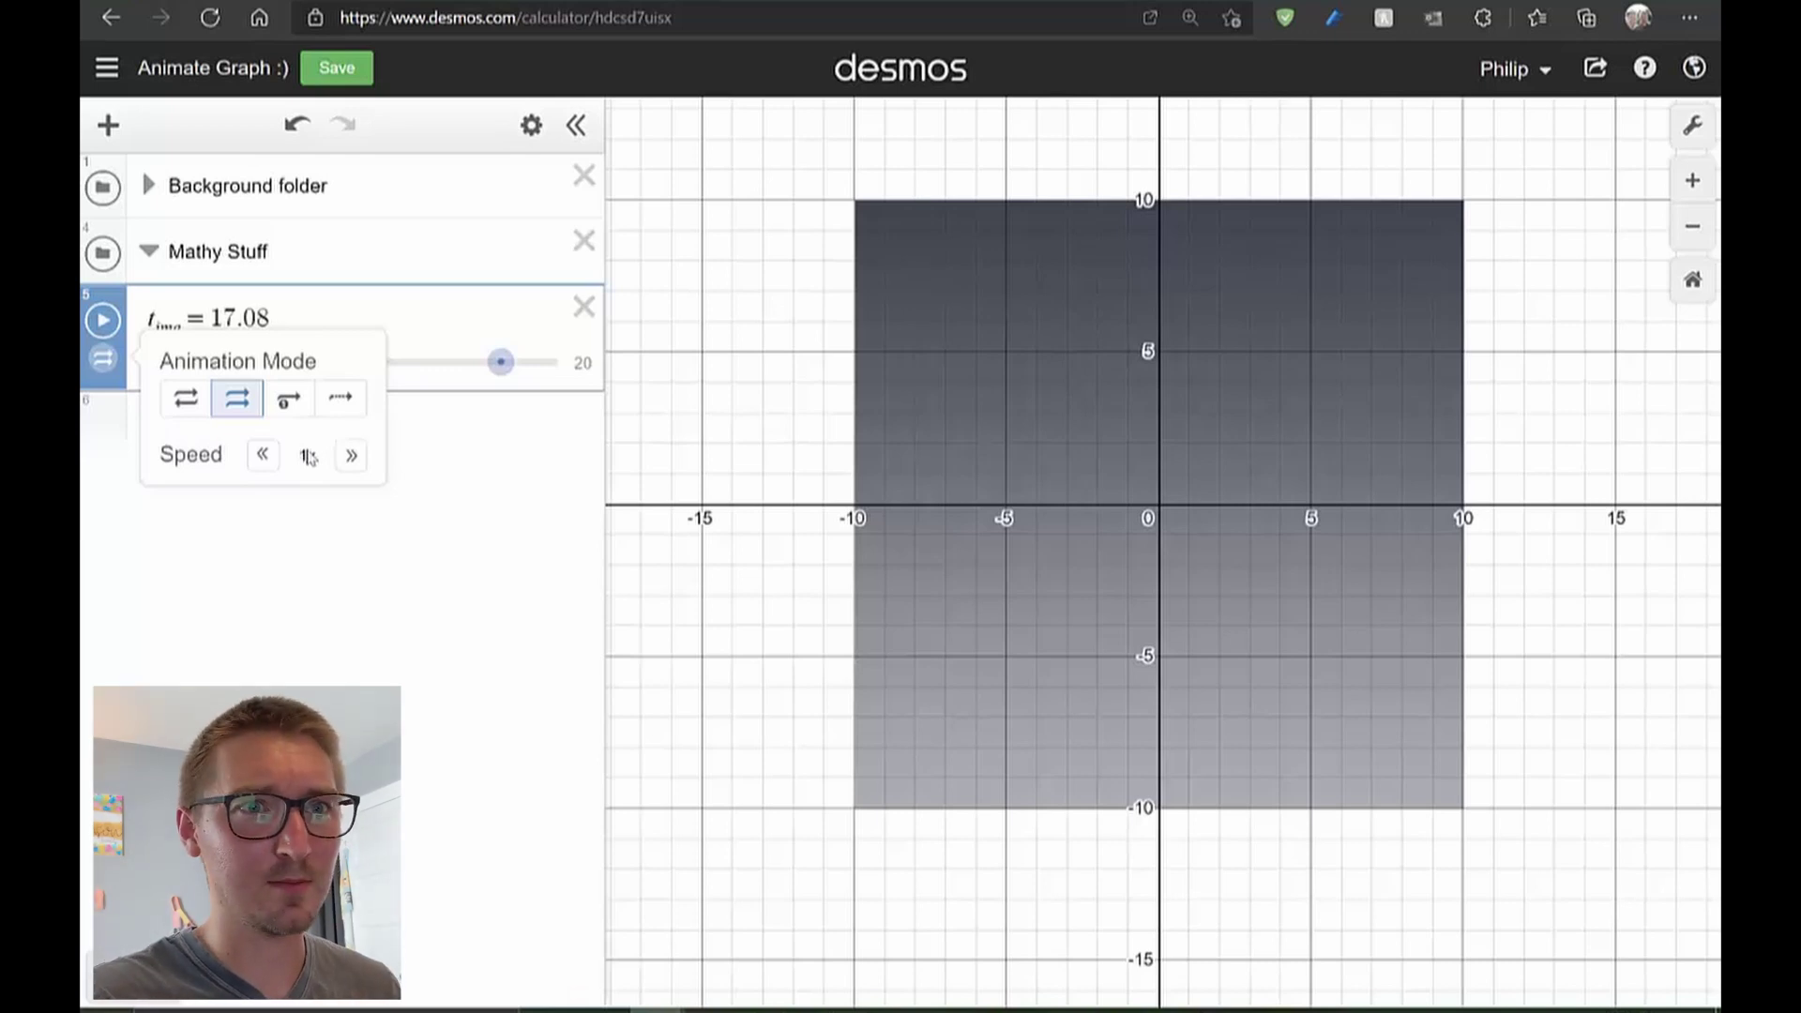
Slow the t_ime slider's animation speed to 0.2x
{"action": "left_click", "coordinate": [262, 456]}
{"action": "left_click", "coordinate": [262, 456]}
{"action": "left_click", "coordinate": [262, 455]}
{"action": "left_click", "coordinate": [262, 455]}
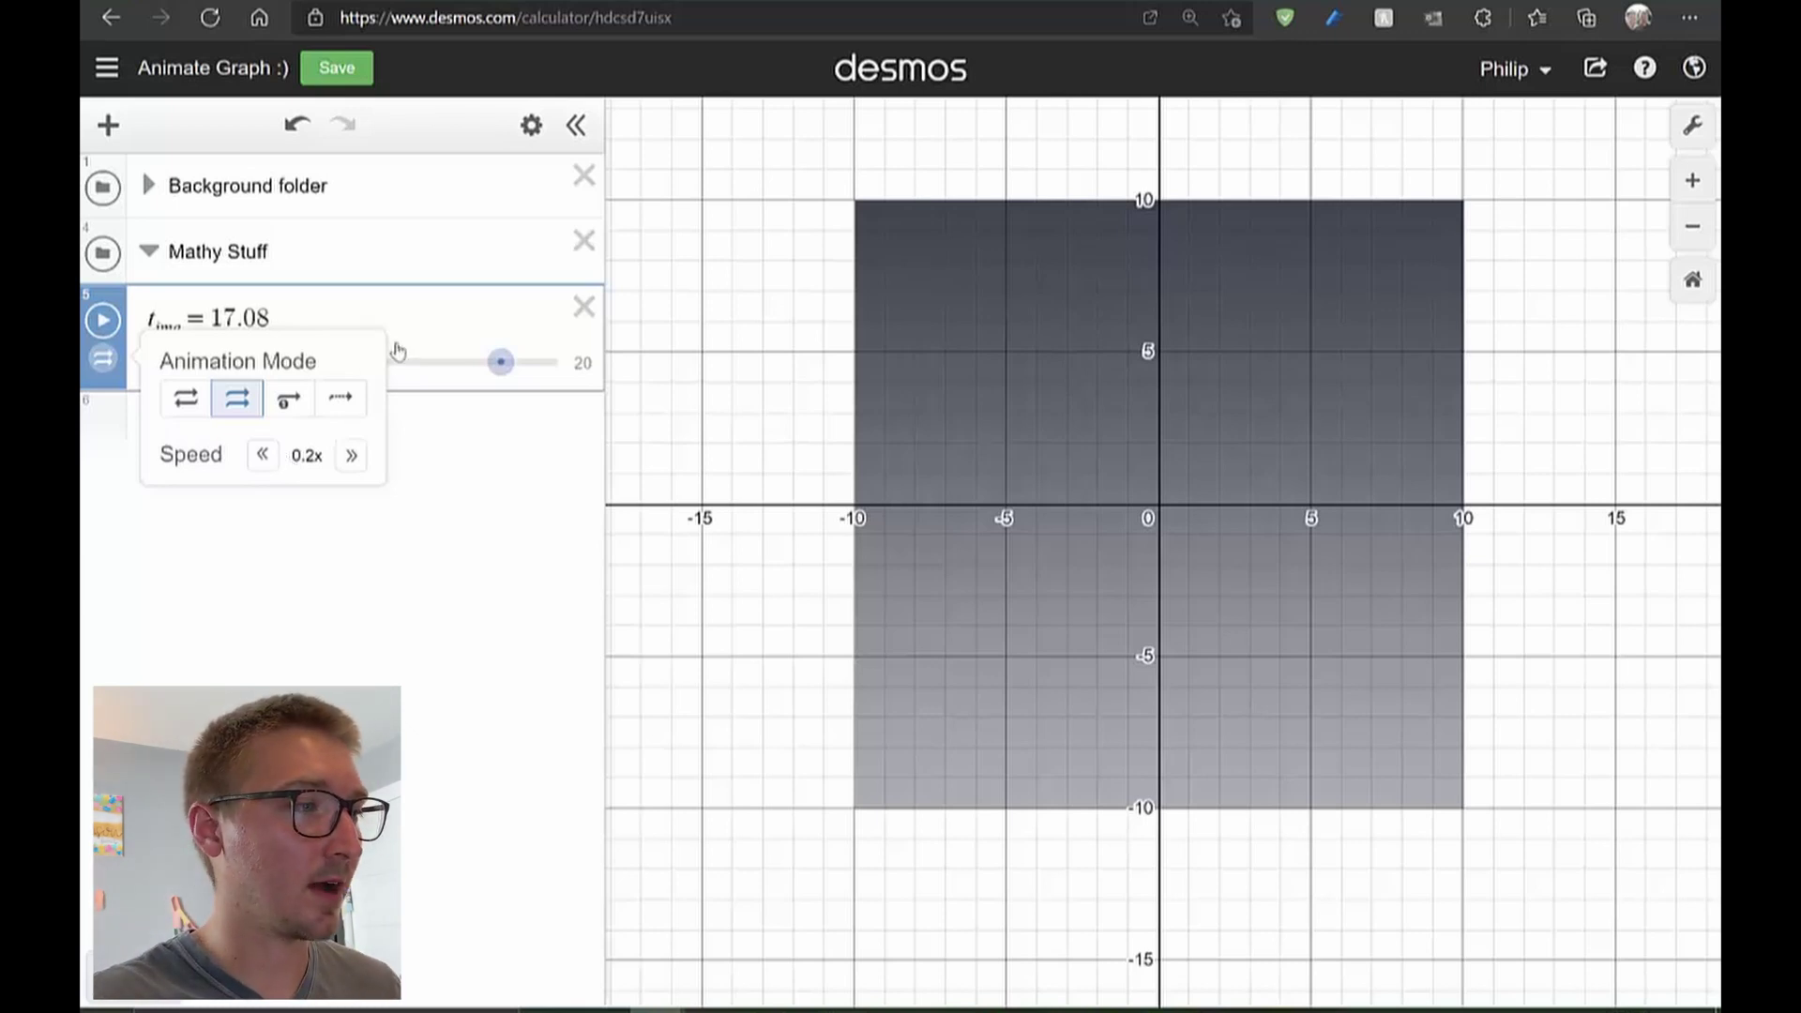
{"action": "left_click", "coordinate": [349, 322]}
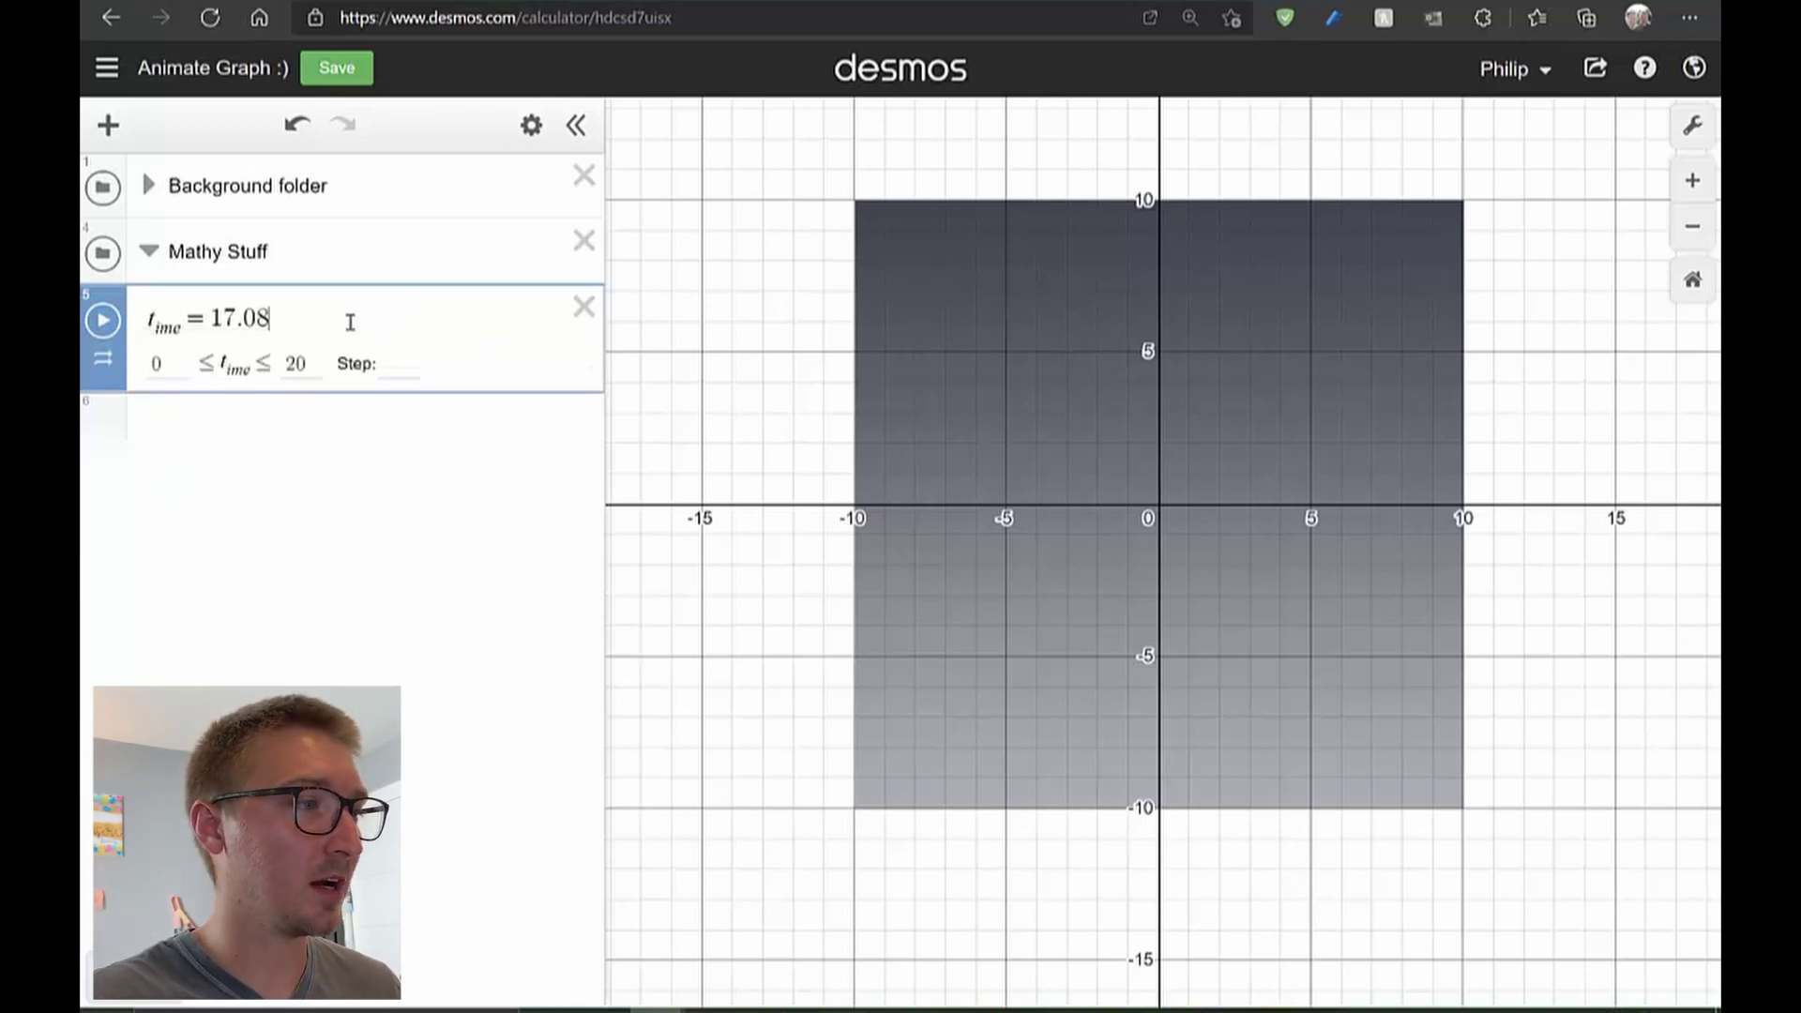
Play the t_ime slider briefly at the slower speed, stop it, and reset its value to 0
{"action": "left_click", "coordinate": [103, 321]}
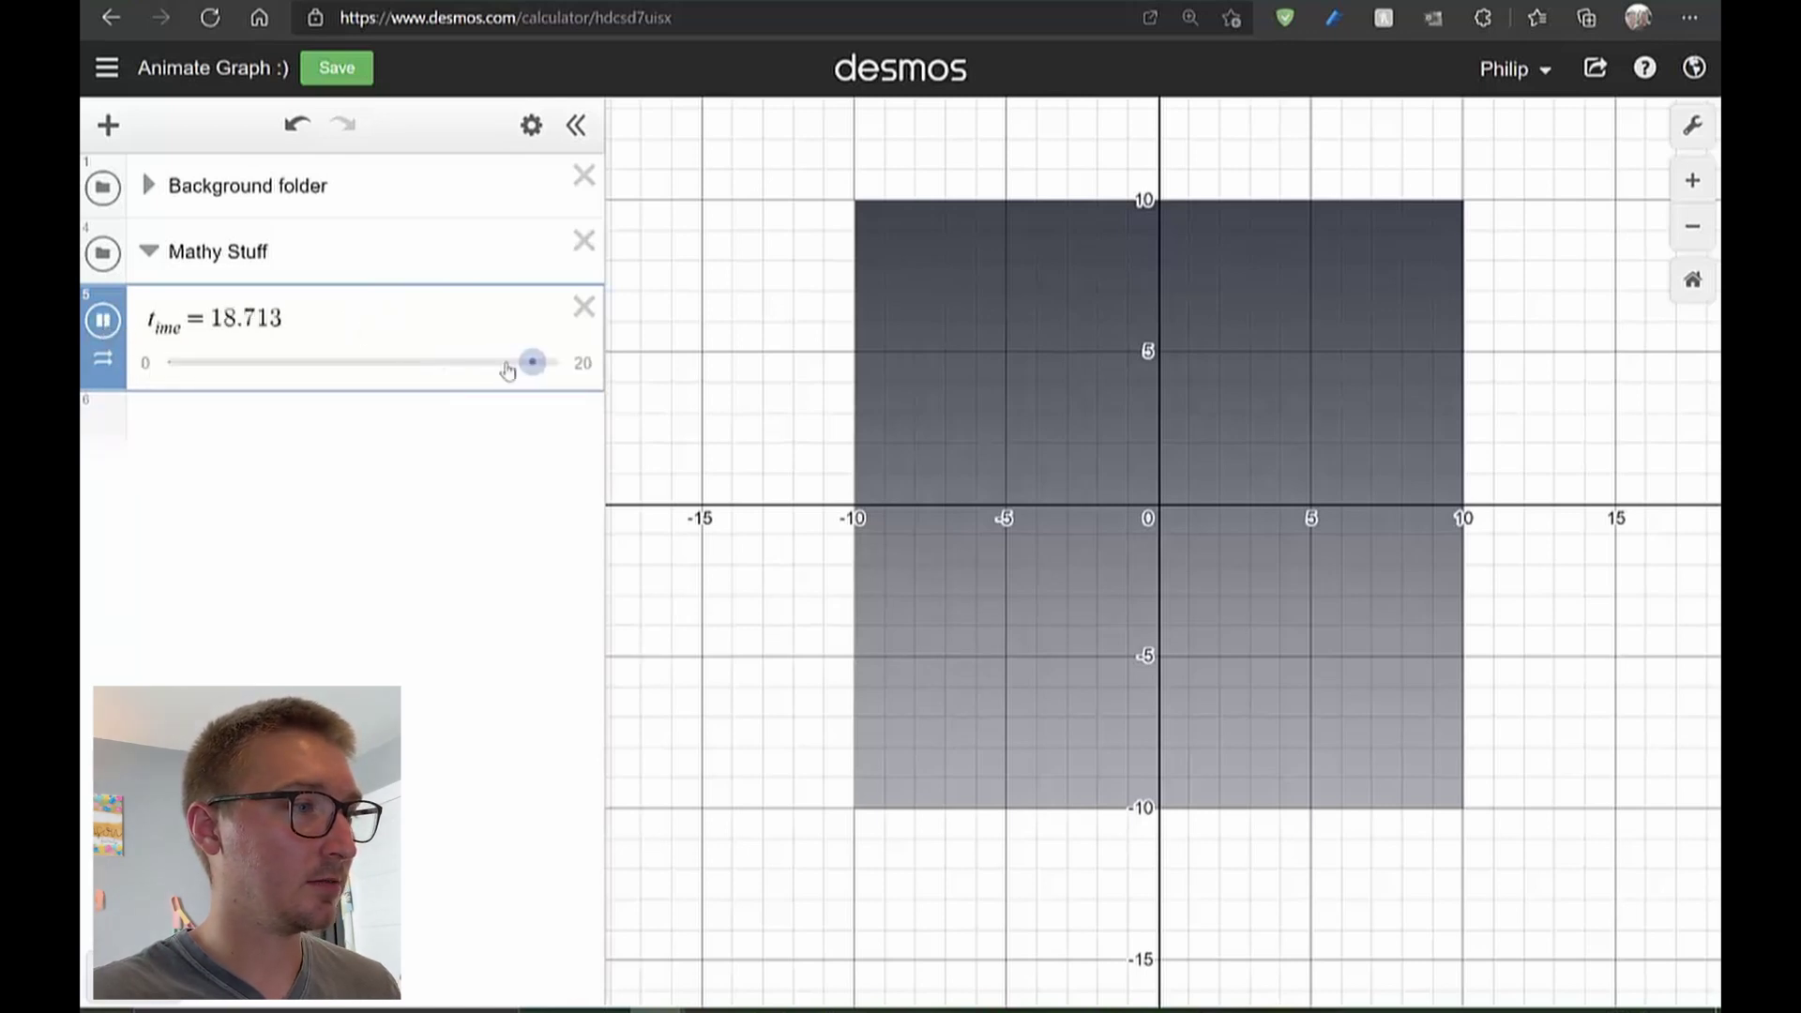
{"action": "left_click", "coordinate": [104, 321]}
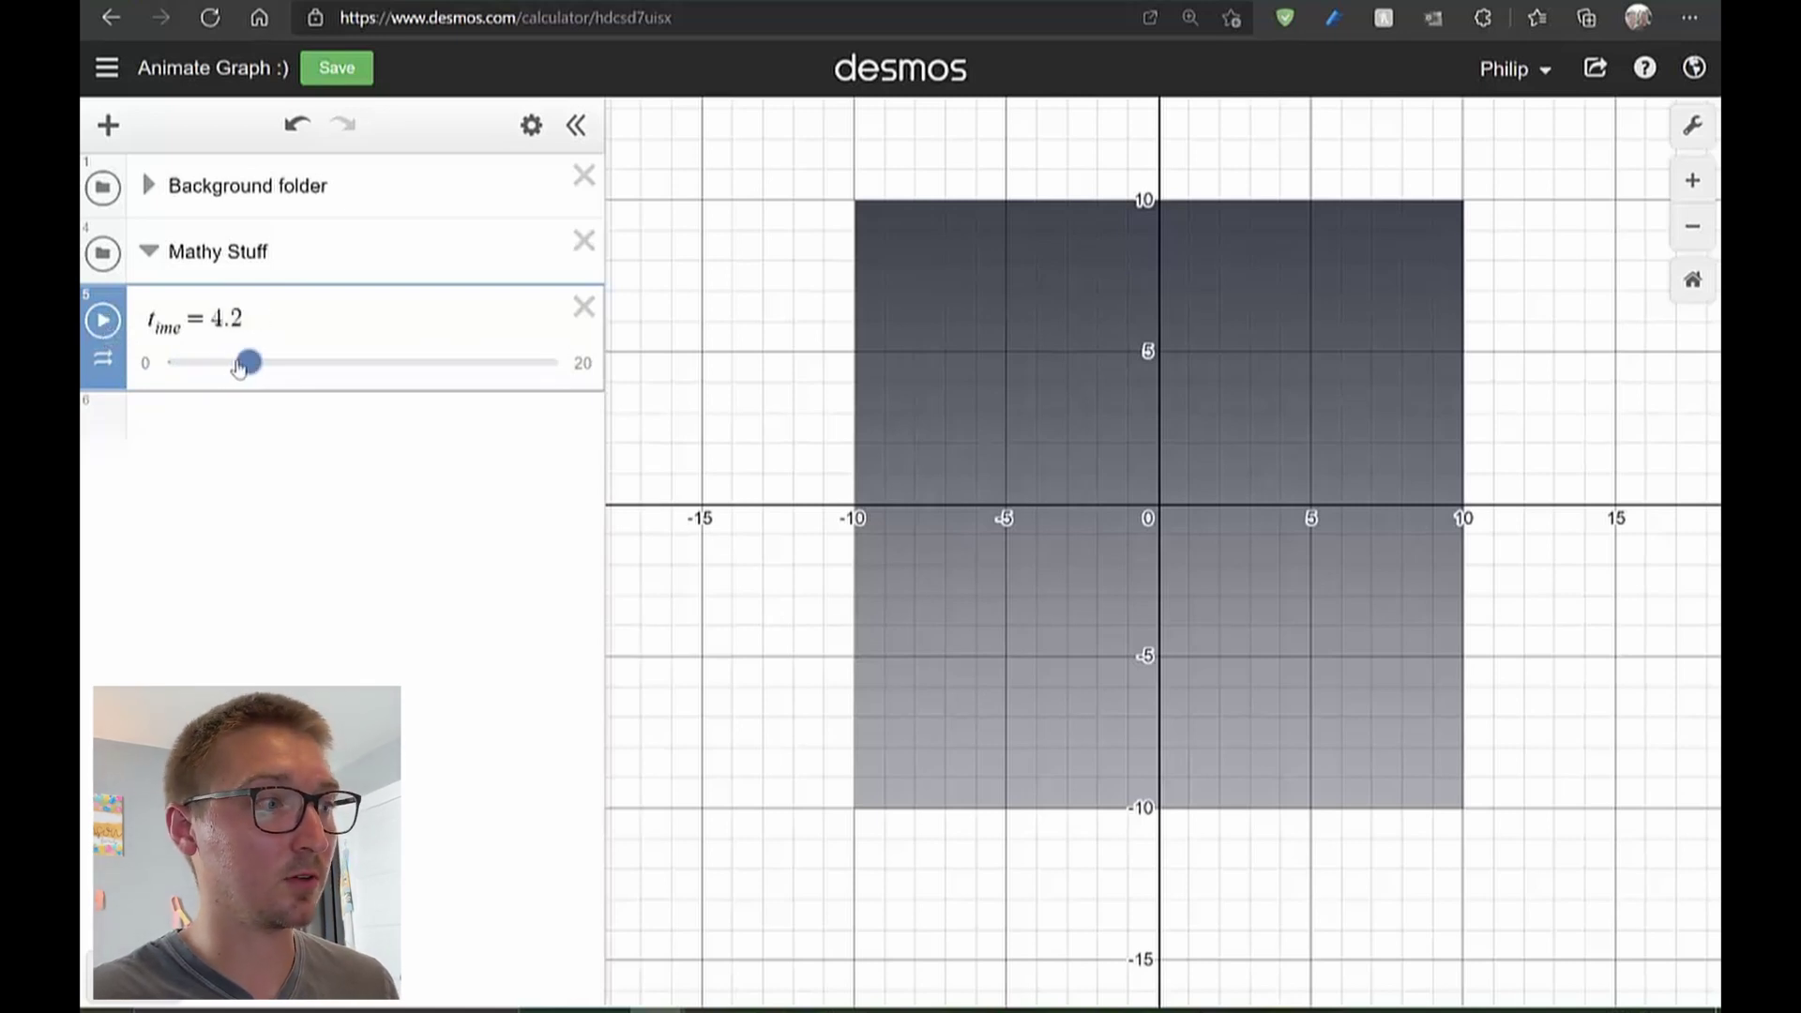
{"action": "left_click_drag", "start_coordinate": [249, 362], "coordinate": [159, 363]}
{"action": "left_click", "coordinate": [265, 323]}
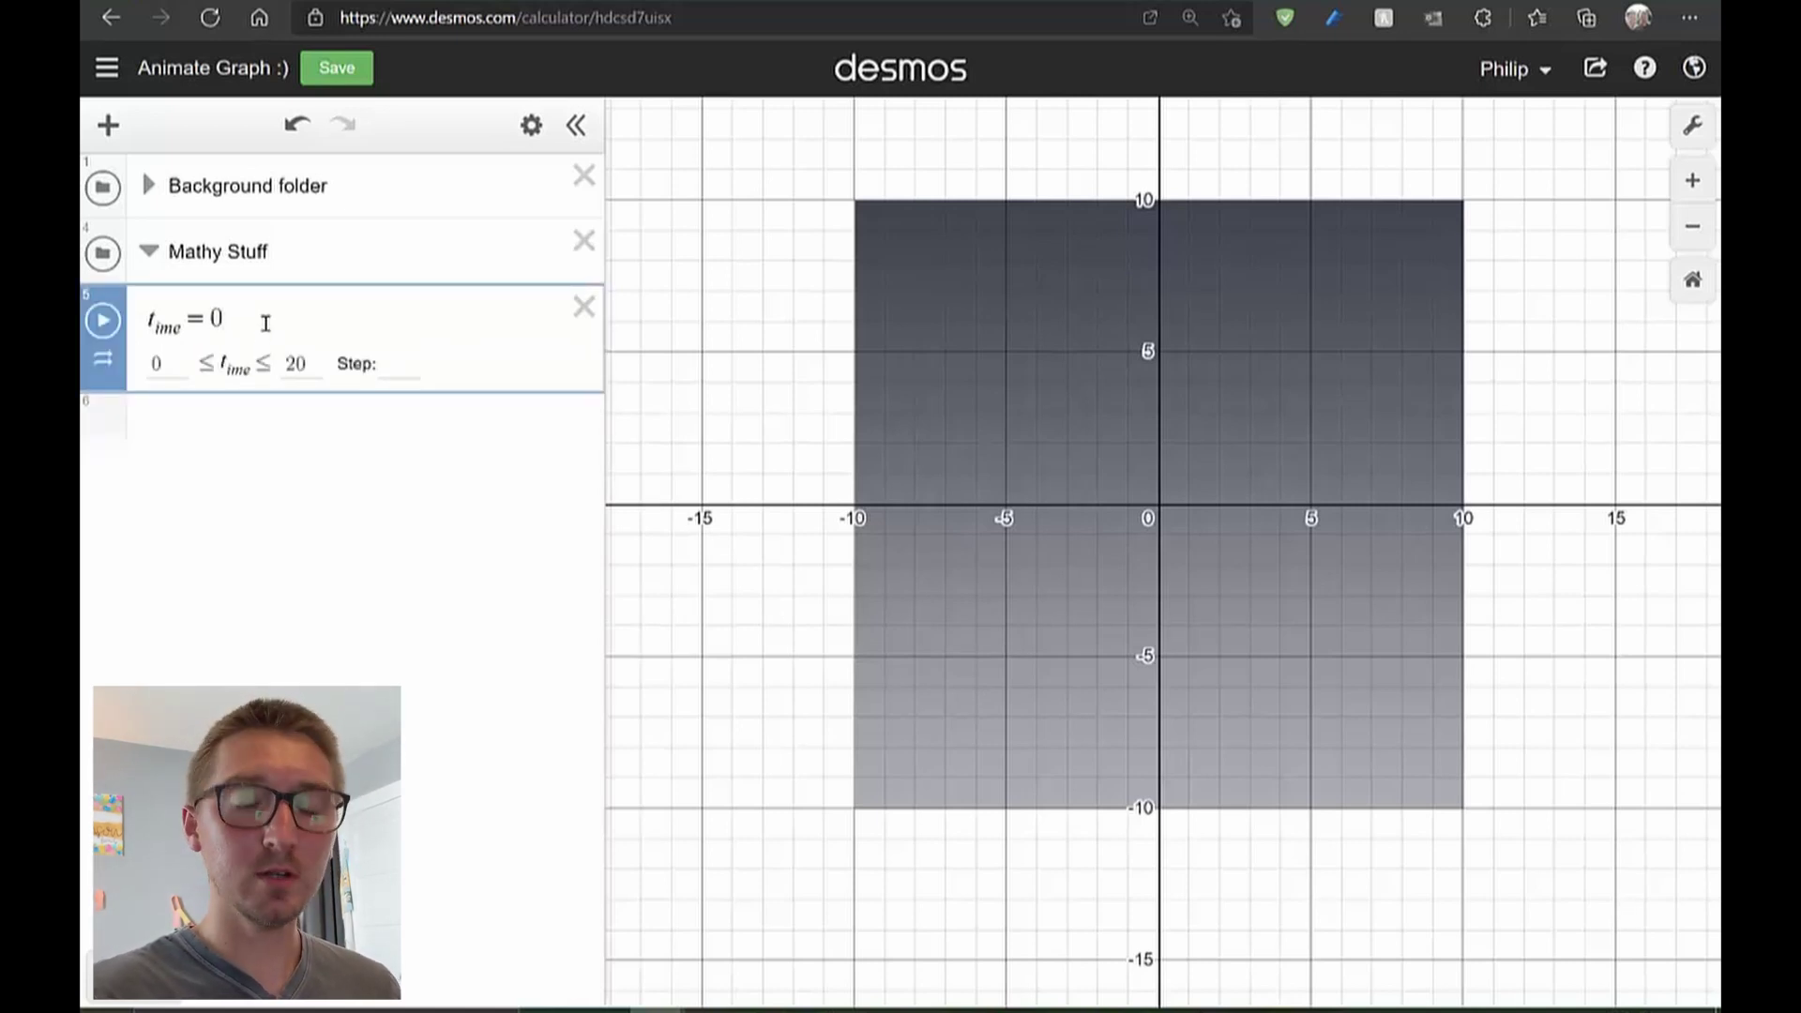
Add a subscripted variable s_peed equal to 0 as a new expression below t_ime
{"action": "key", "text": "Return"}
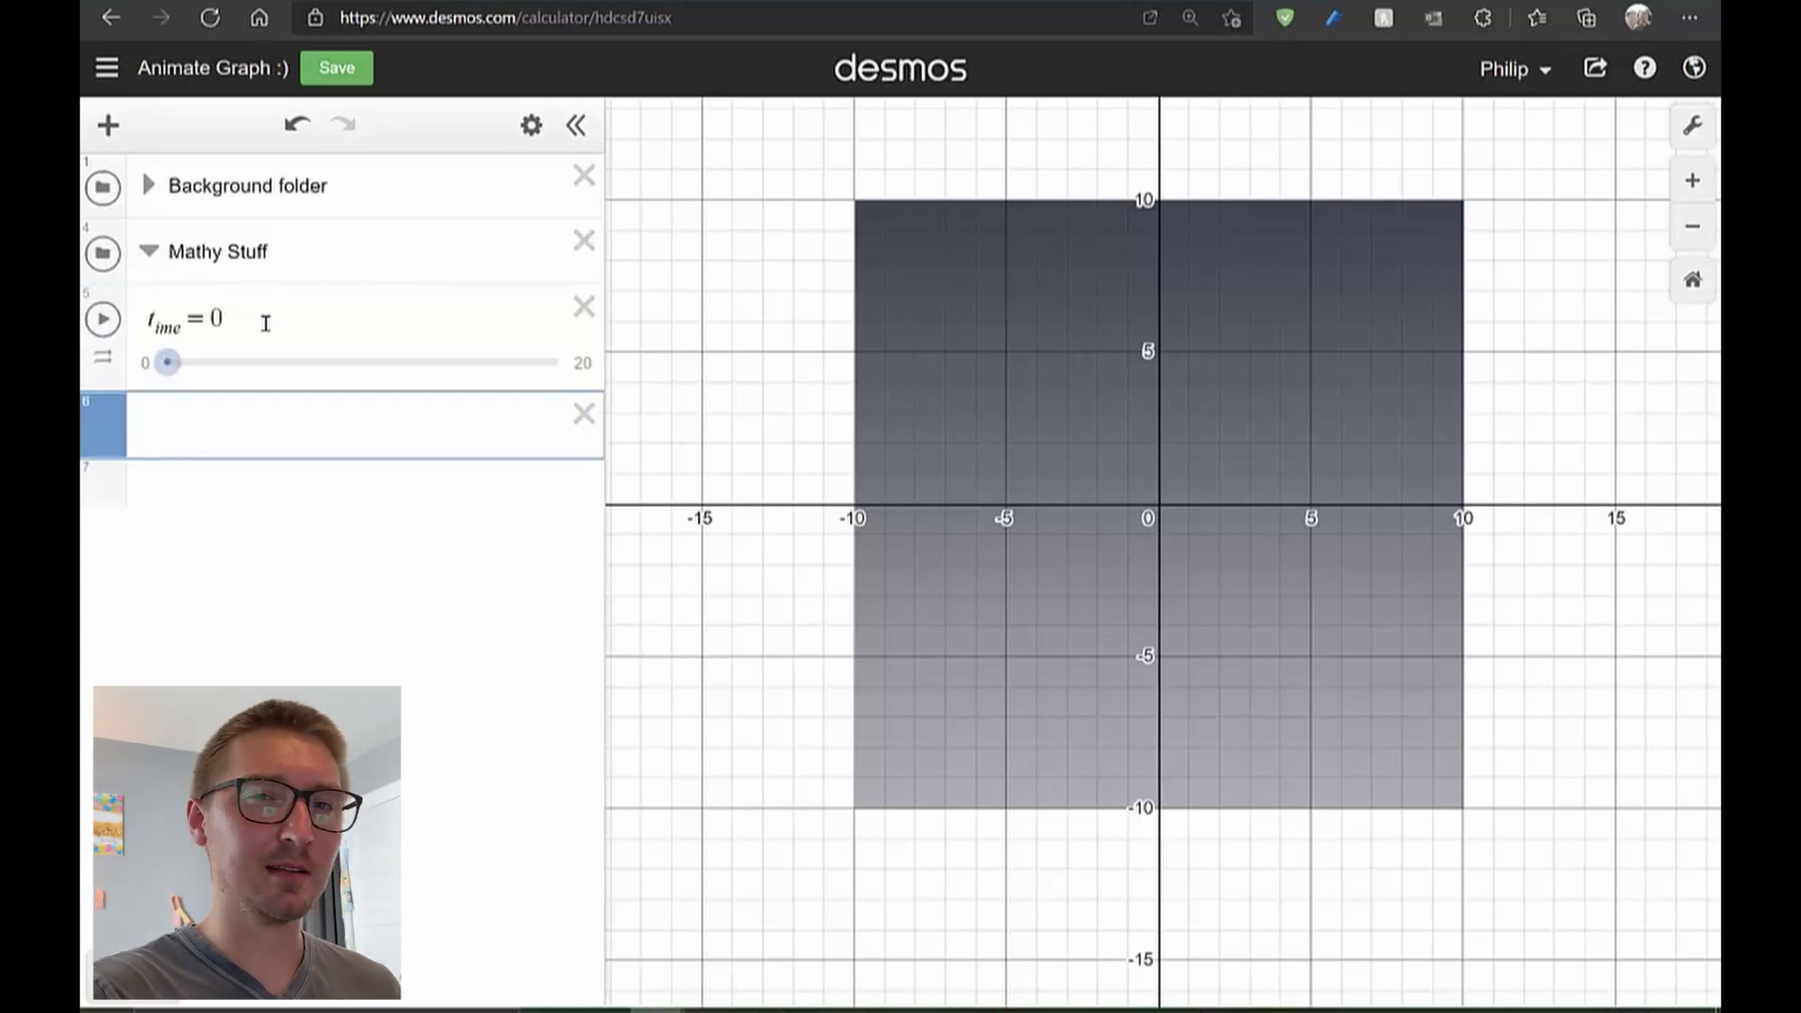
{"action": "type", "text": "s_peed "}
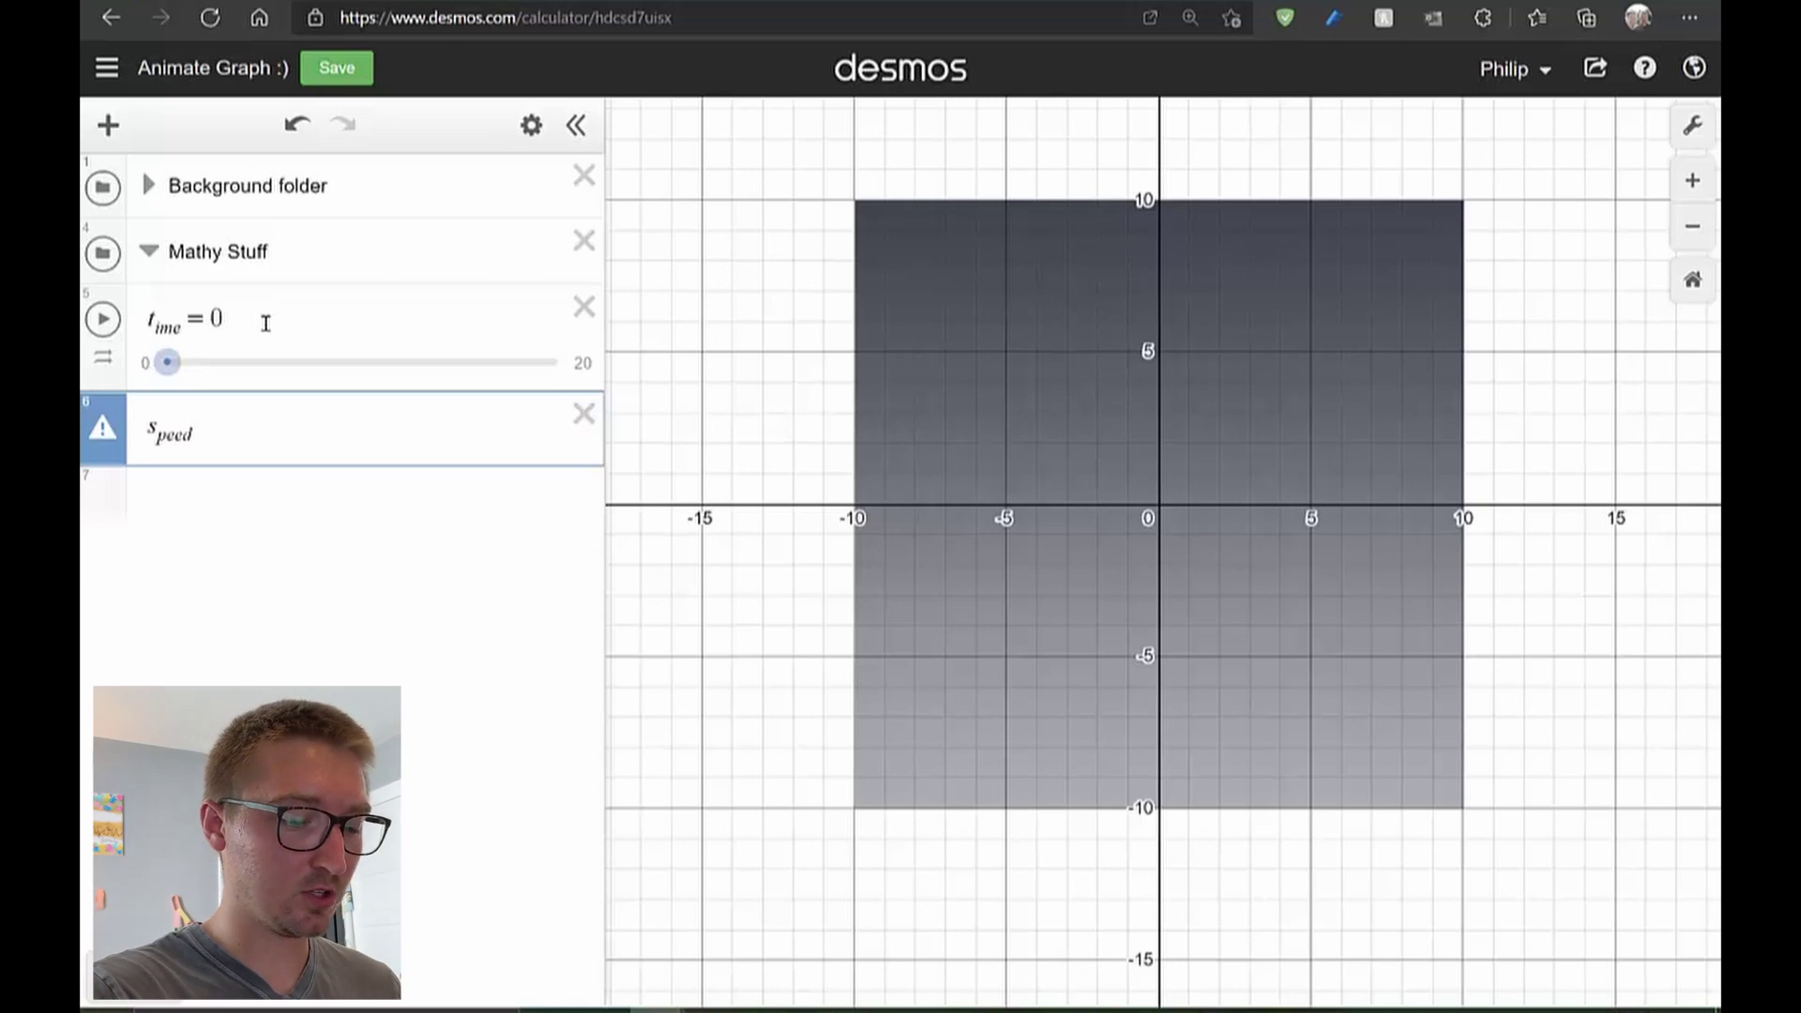
{"action": "type", "text": "= 0"}
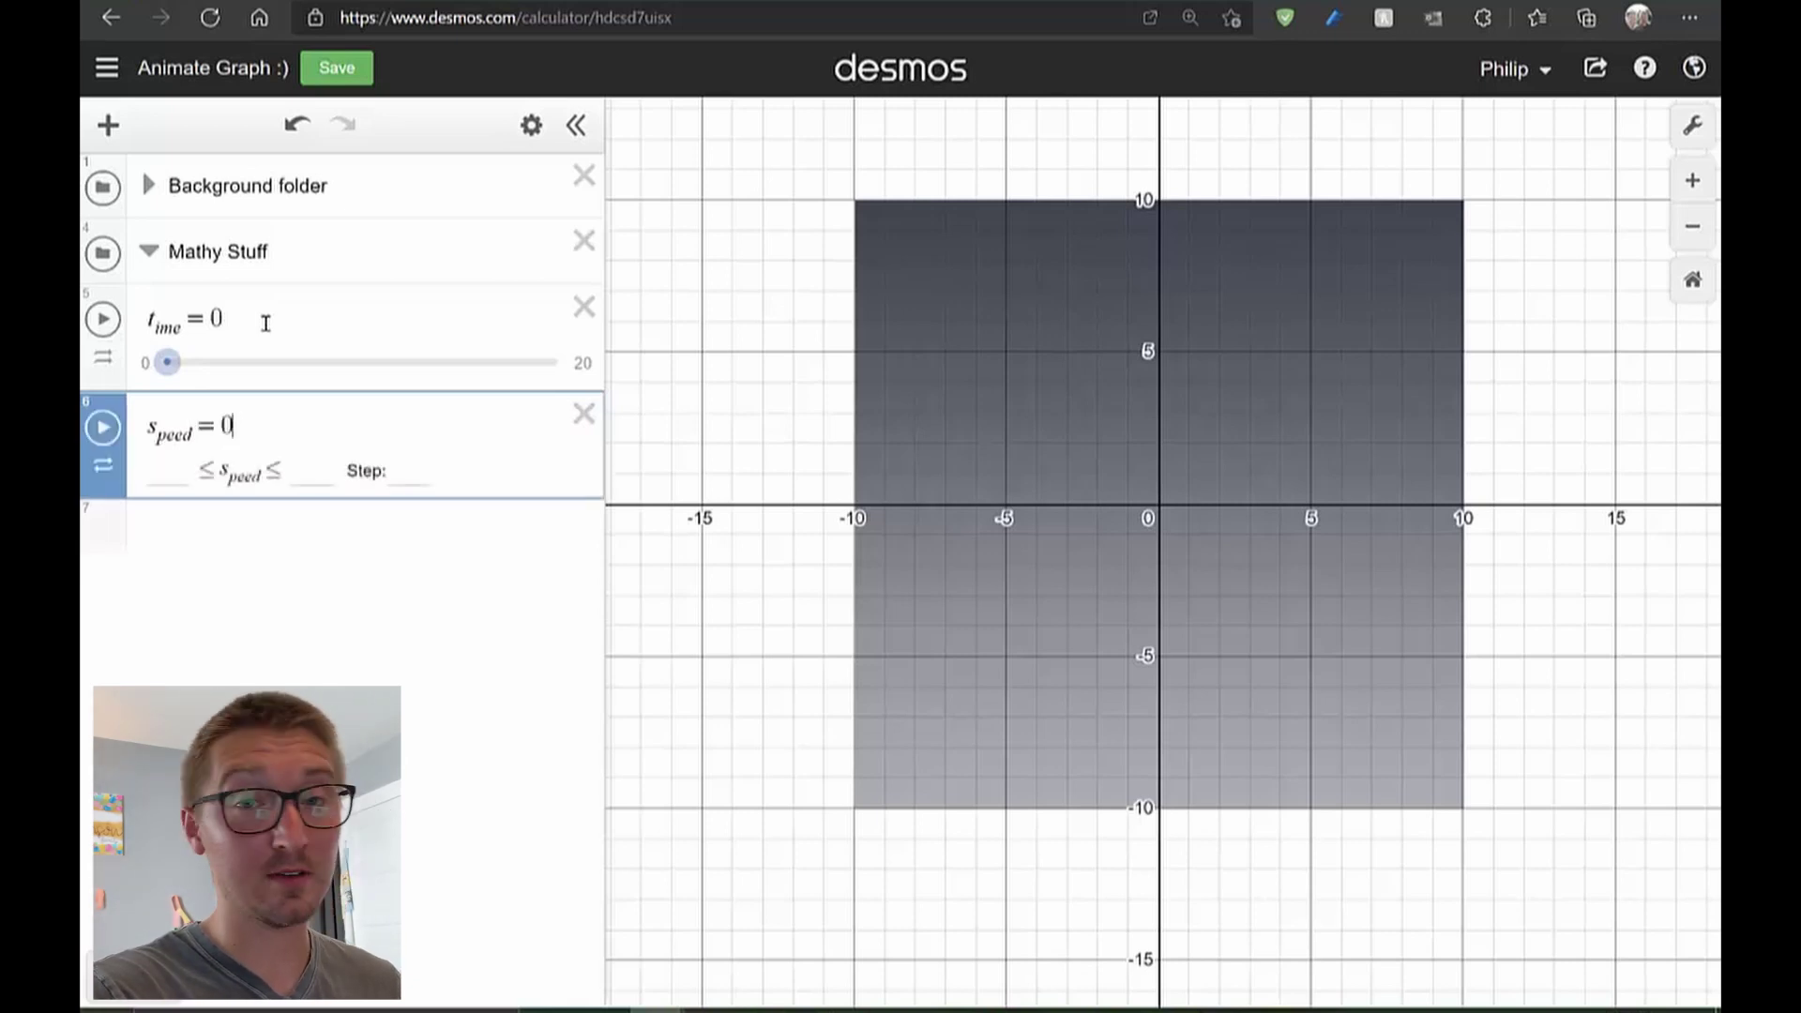
Give the s_peed slider limits 0 to 10 with a step of 1, and set its value to 1
{"action": "key", "text": "Tab"}
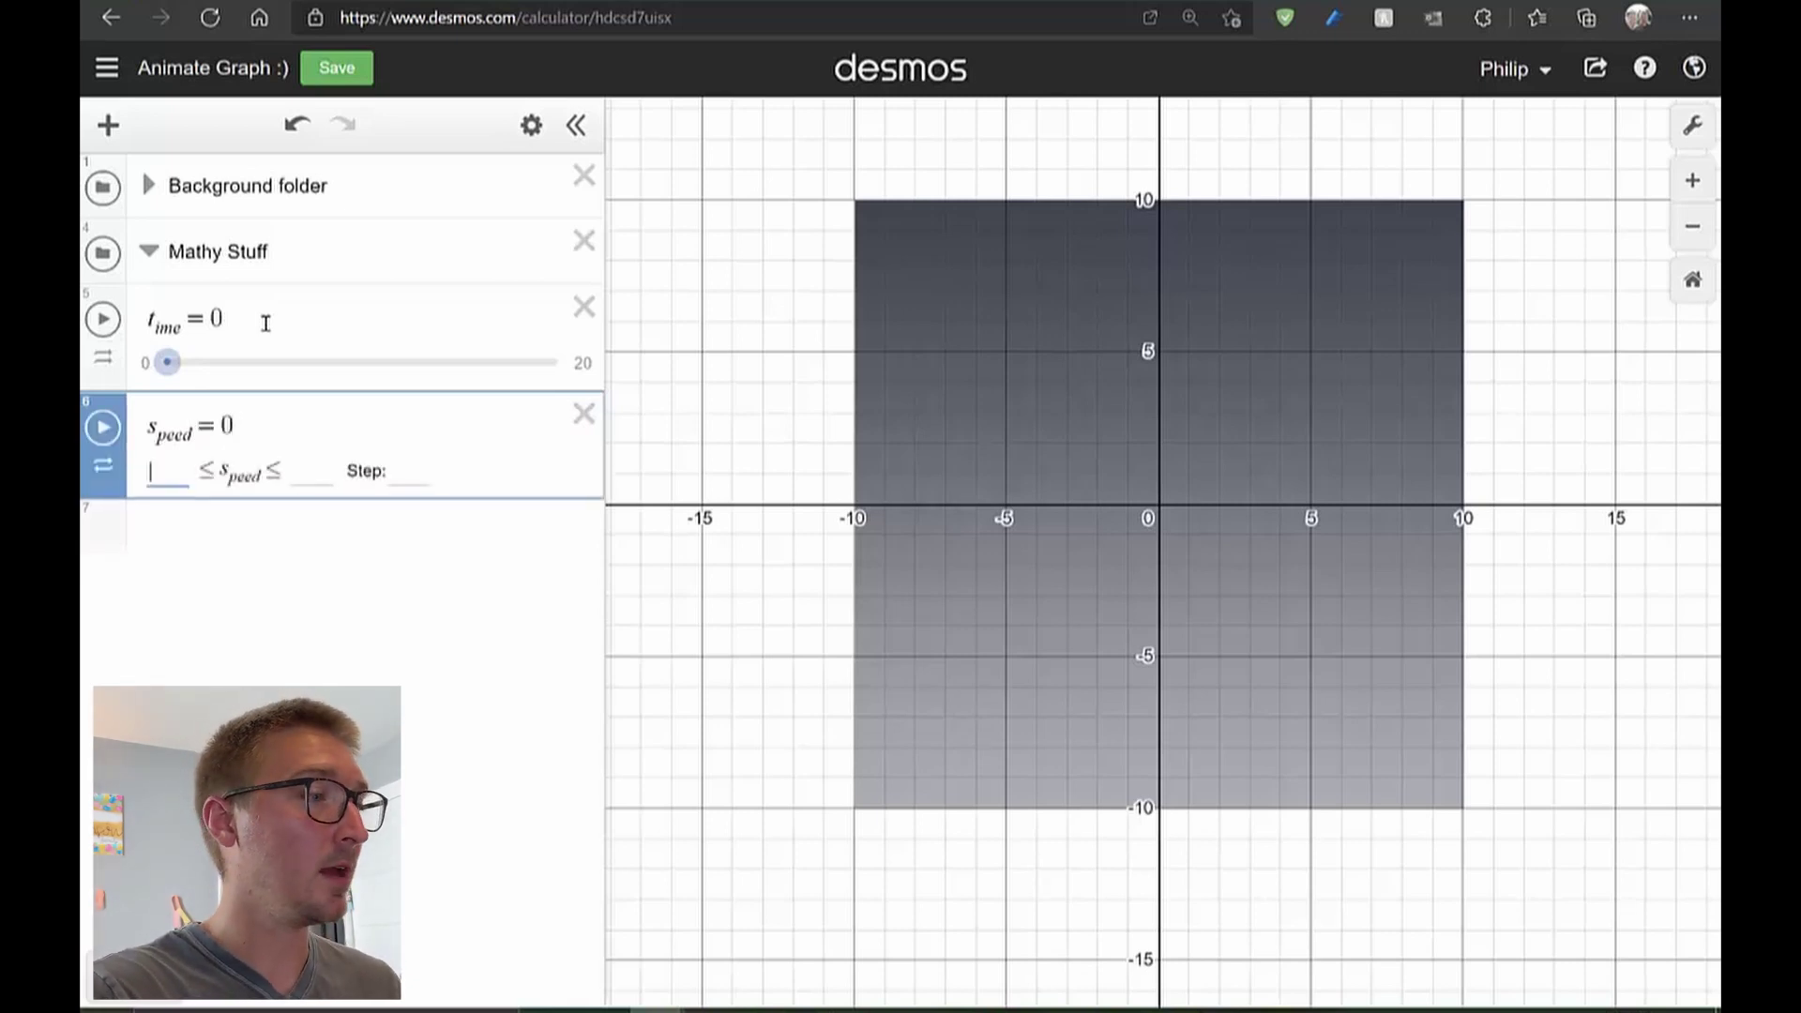
{"action": "type", "text": "0"}
{"action": "key", "text": "Tab"}
{"action": "type", "text": "10"}
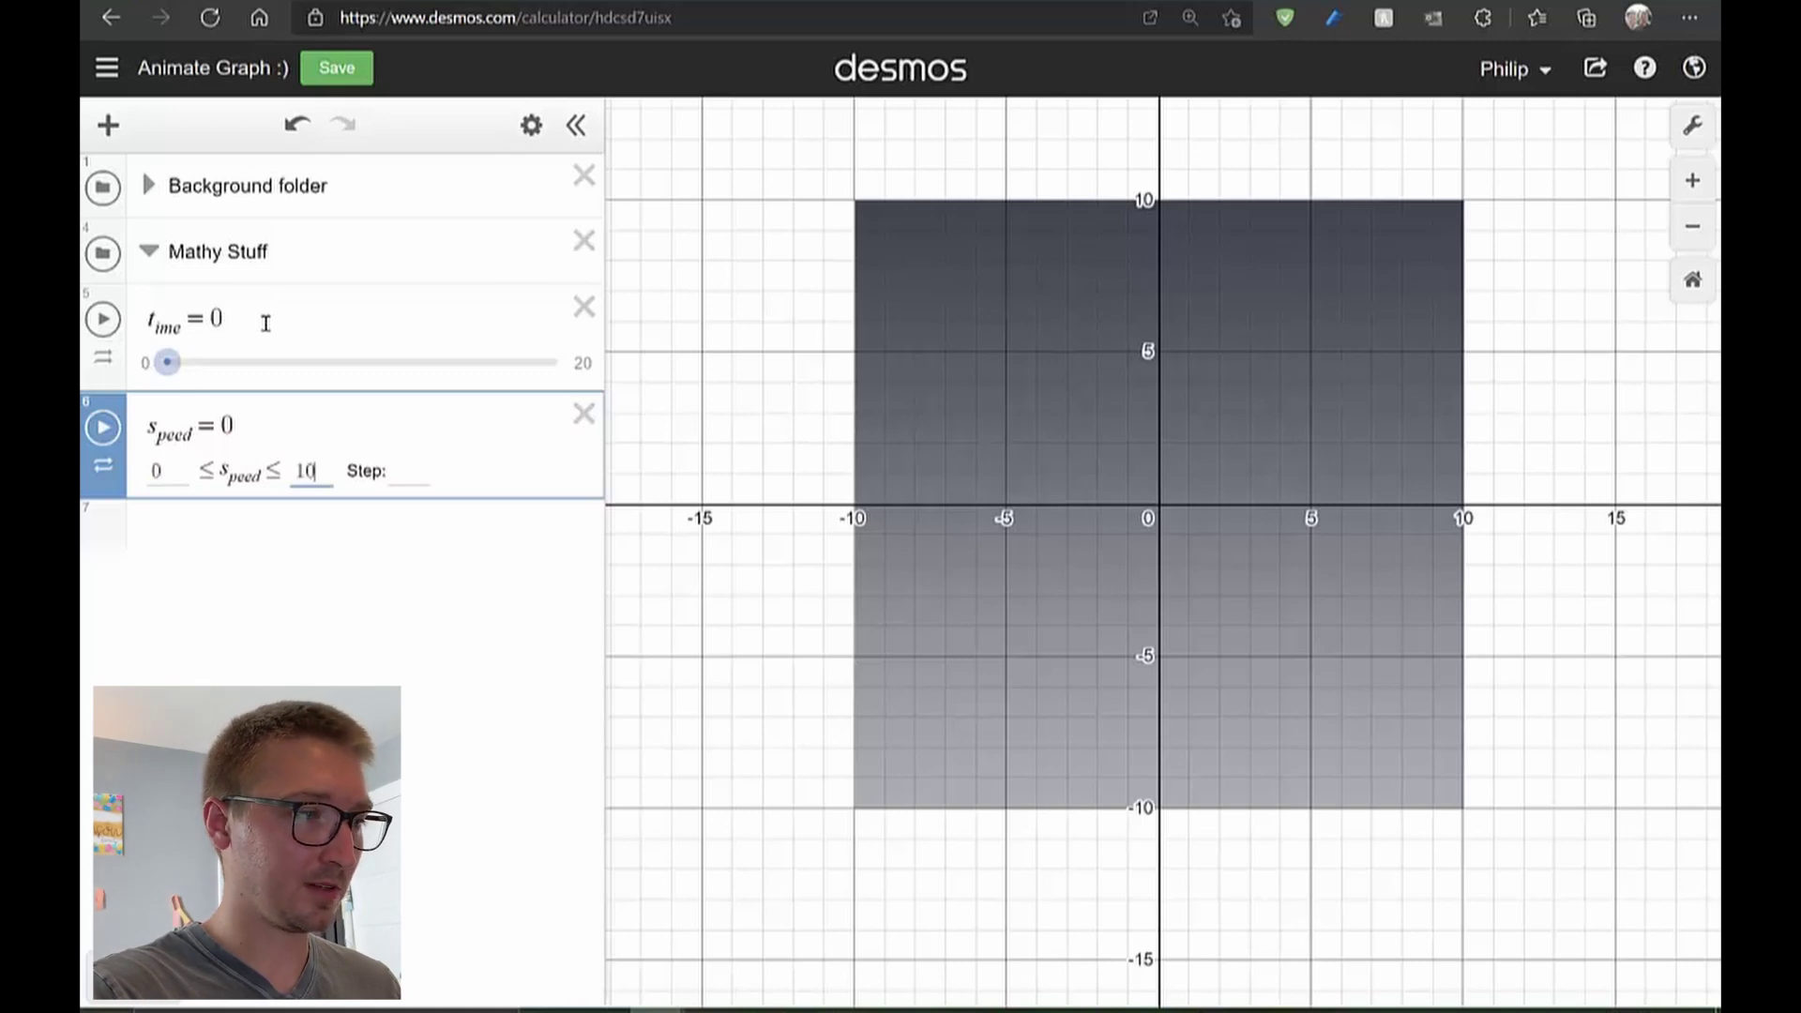
{"action": "key", "text": "Tab"}
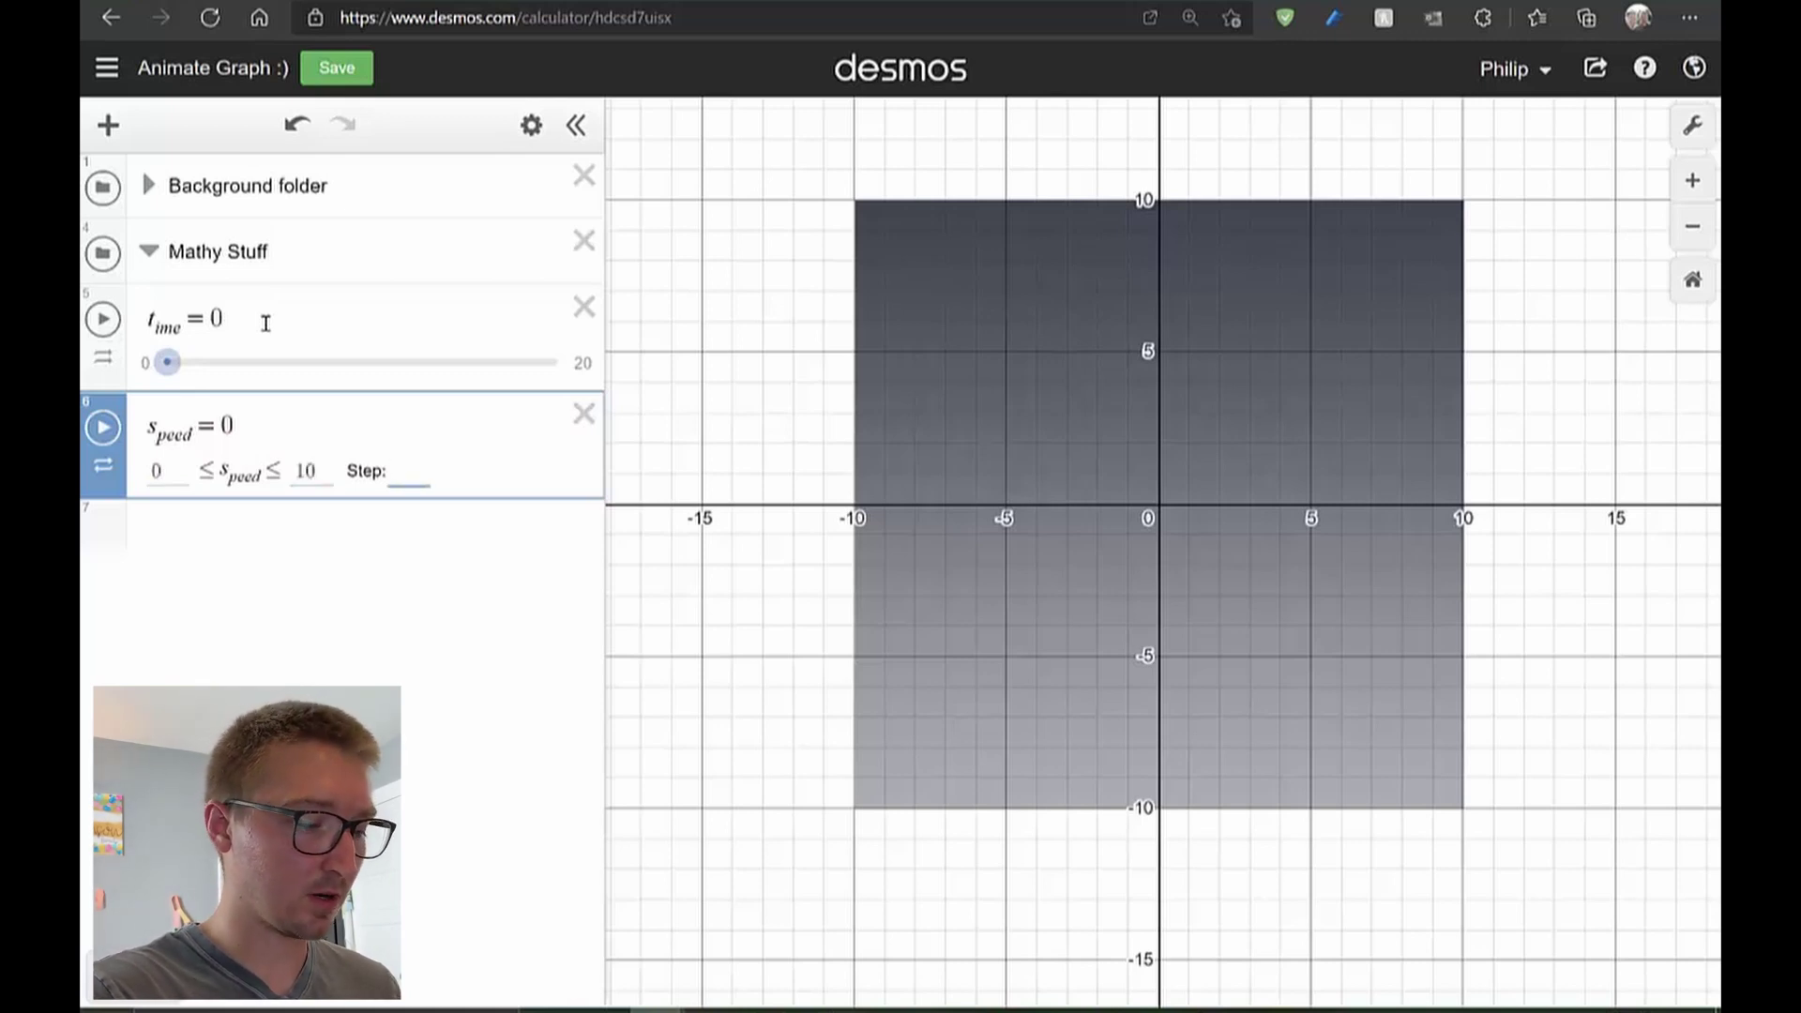
{"action": "key", "text": "Return"}
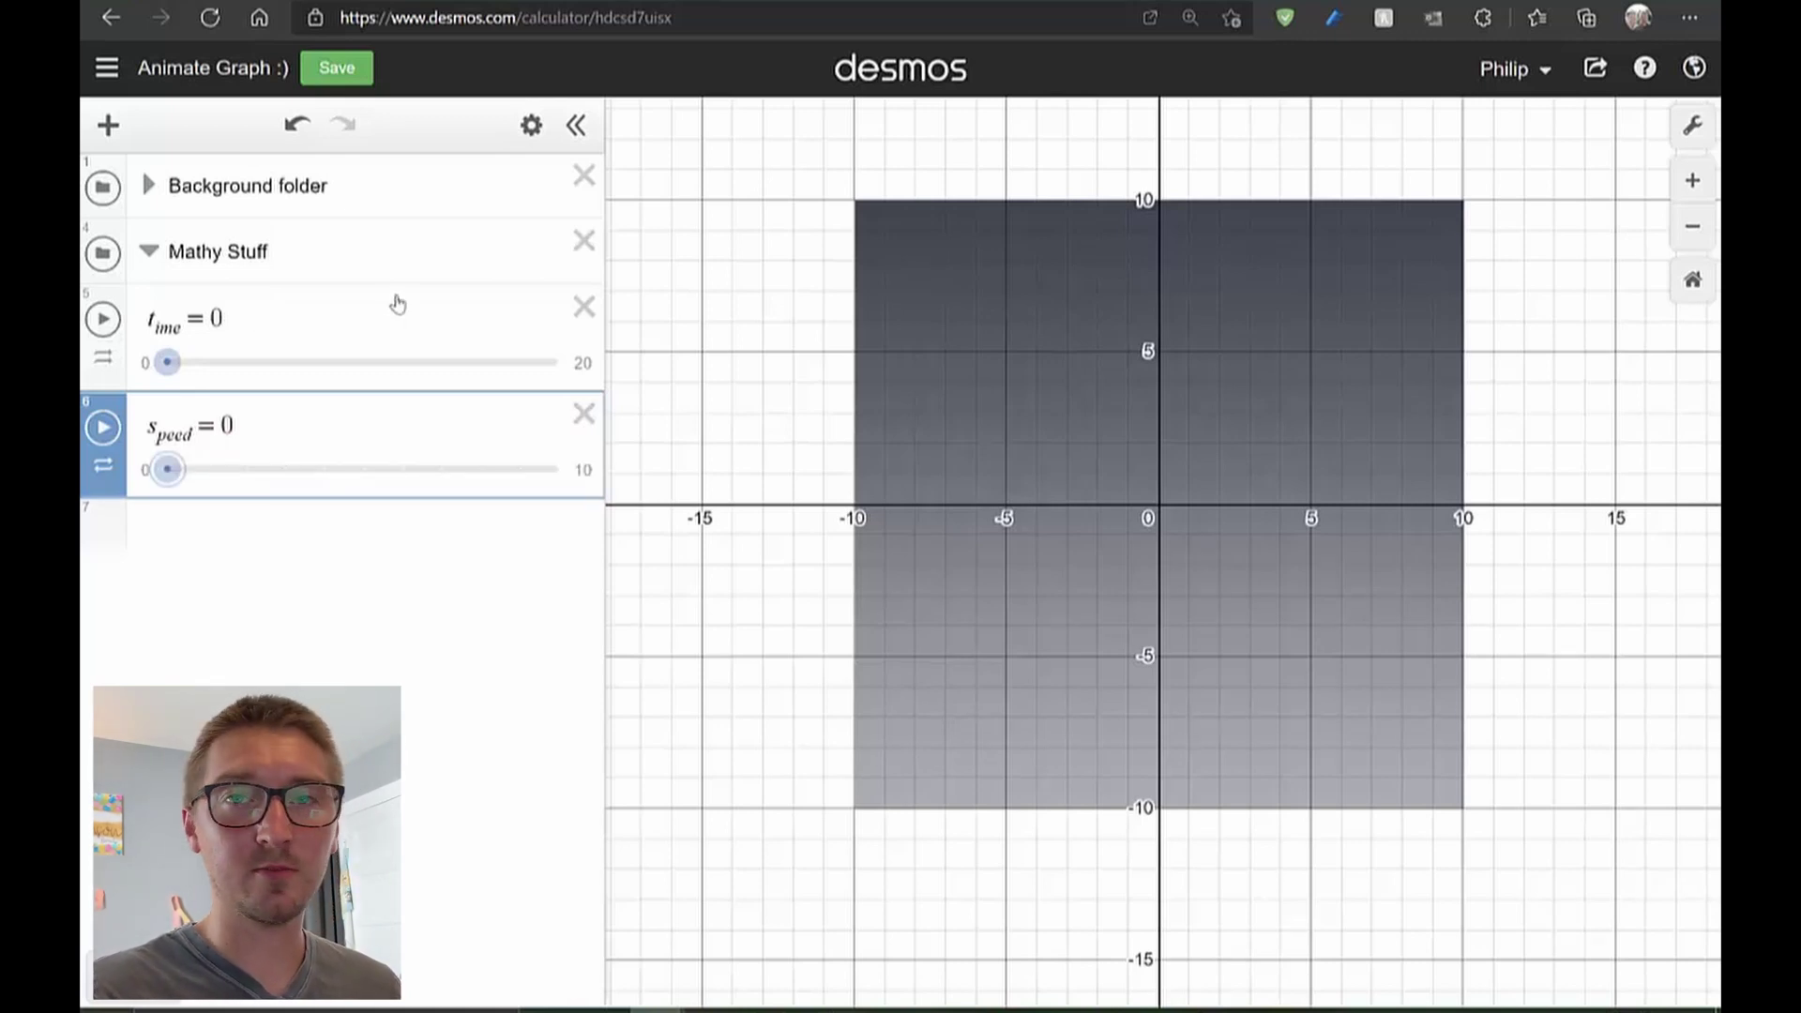
{"action": "left_click_drag", "start_coordinate": [167, 469], "coordinate": [209, 498]}
{"action": "left_click", "coordinate": [262, 431]}
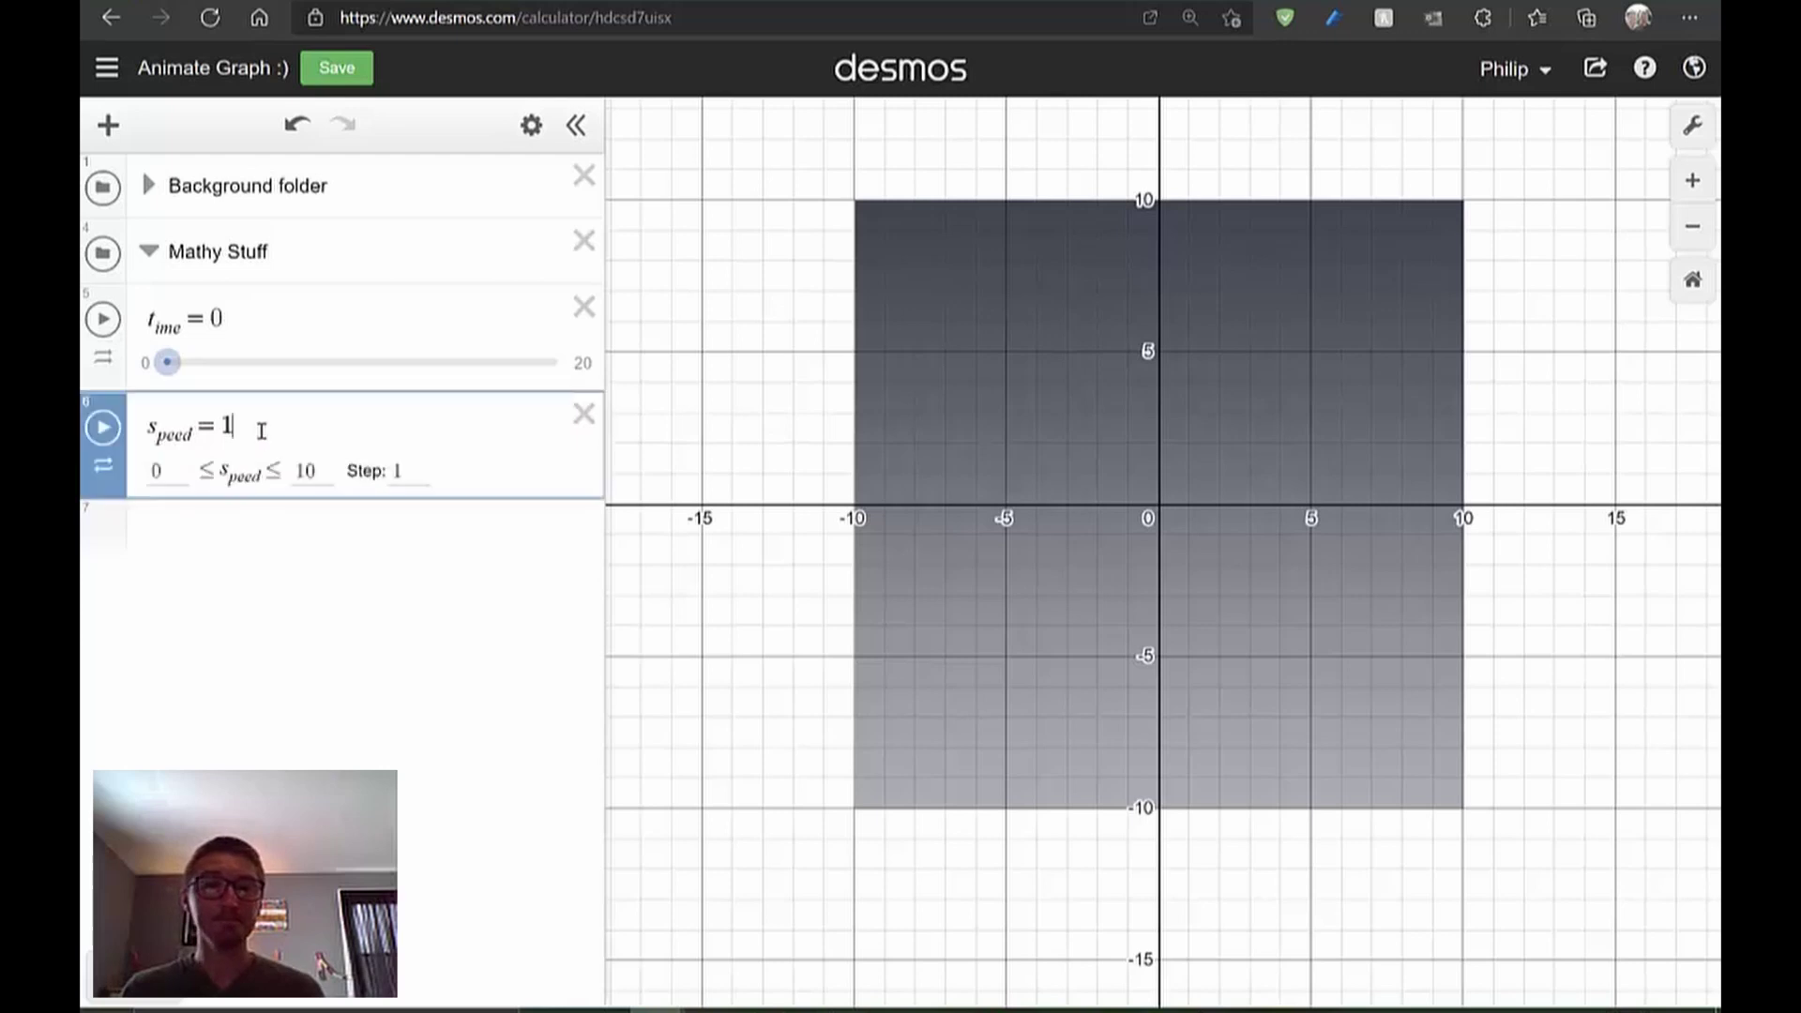
Add the function f(x) = 2x - 4 as a new expression below the s_peed slider
{"action": "key", "text": "Return"}
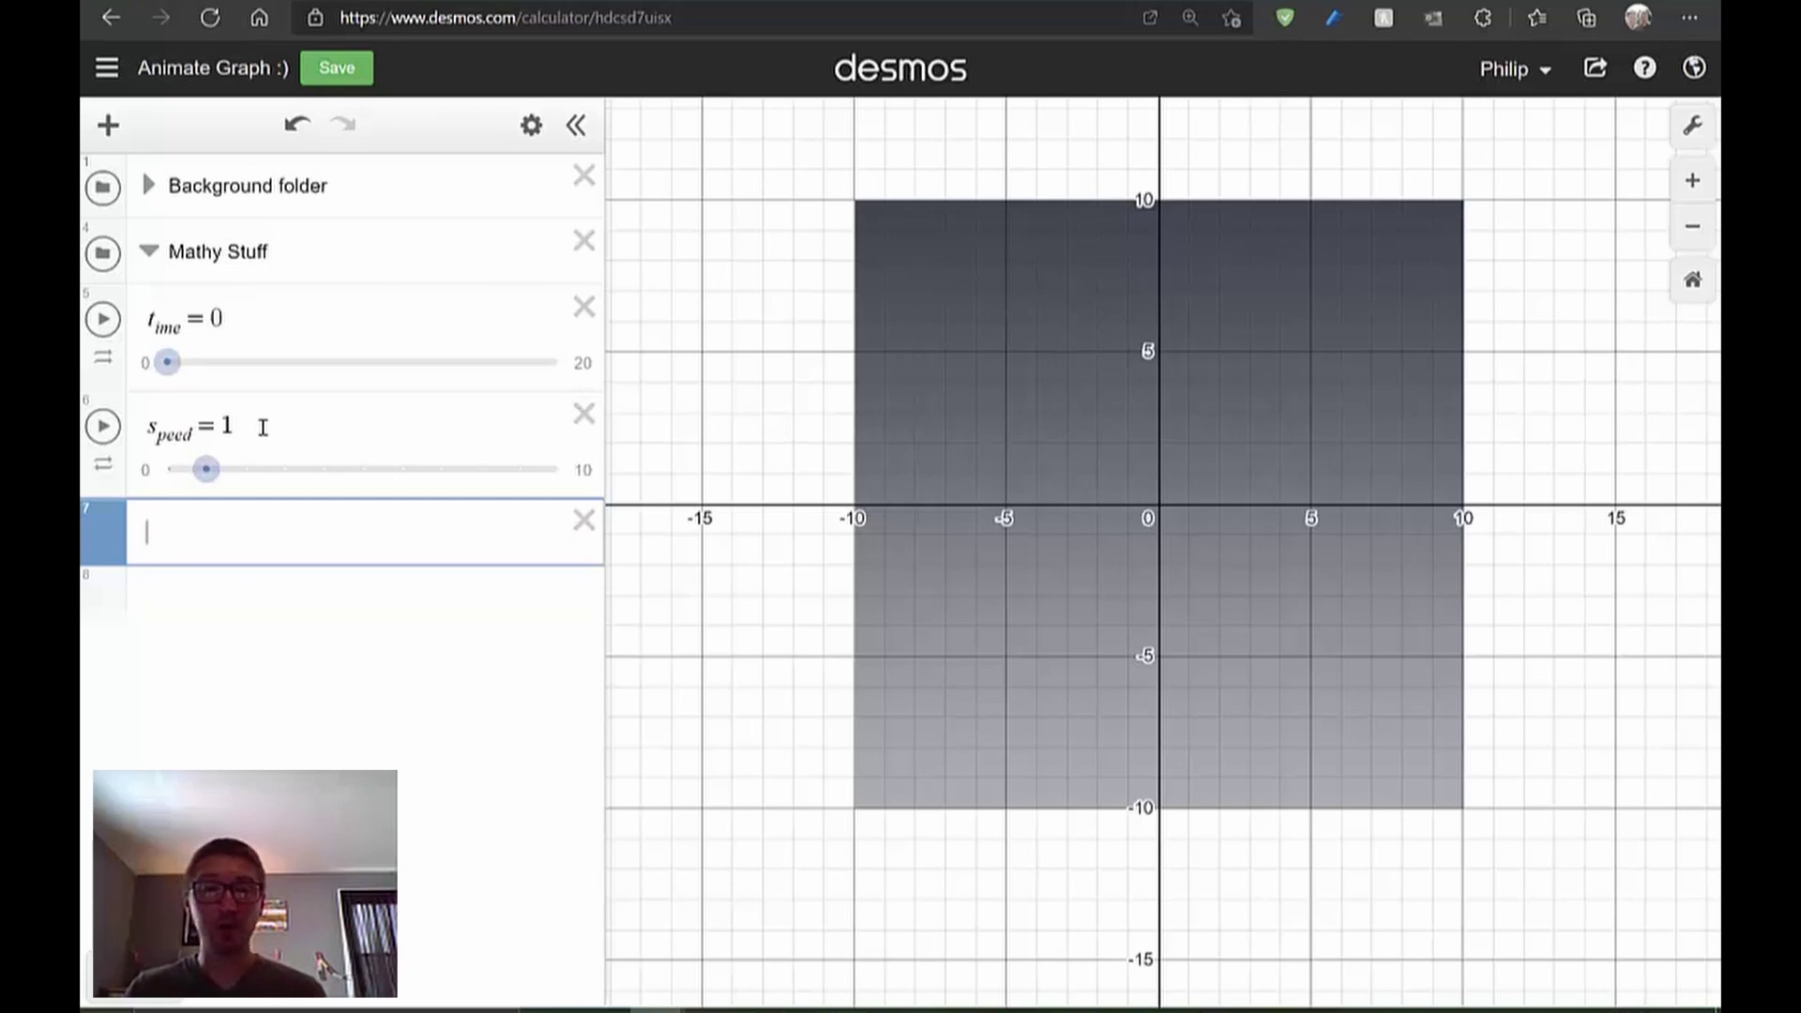
{"action": "type", "text": "f("}
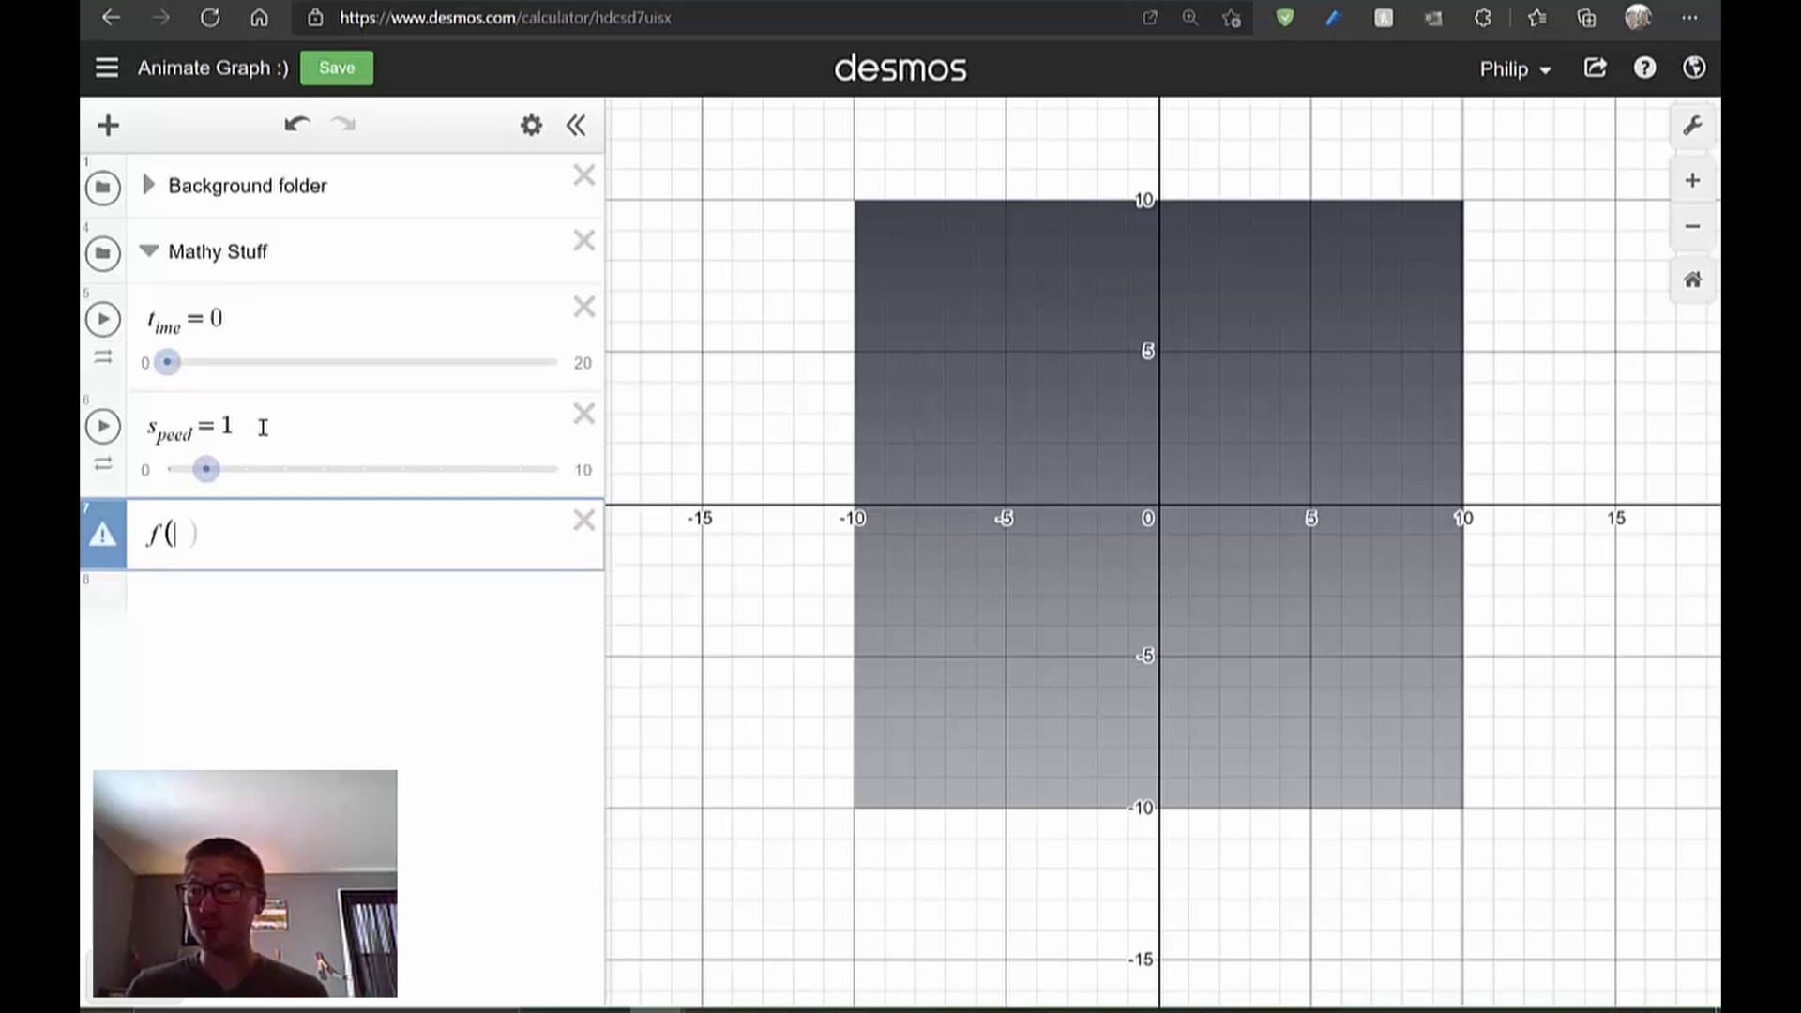
{"action": "type", "text": "x)="}
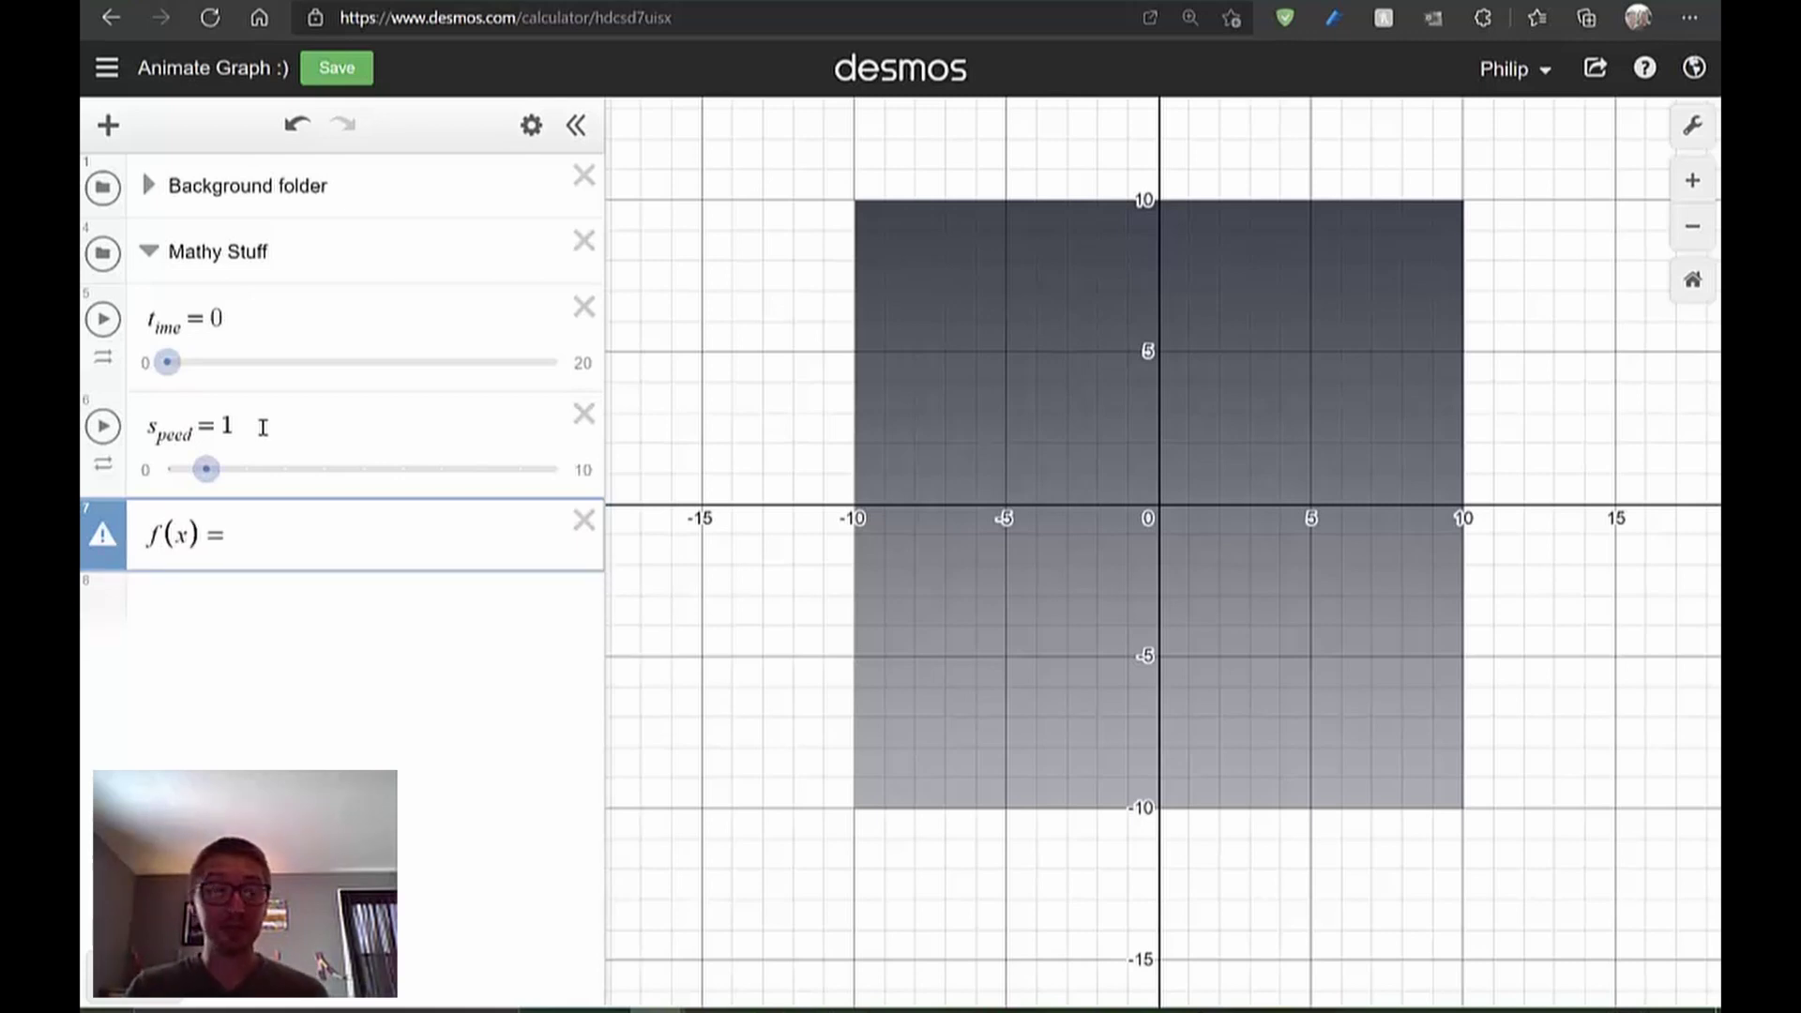
{"action": "type", "text": "2x"}
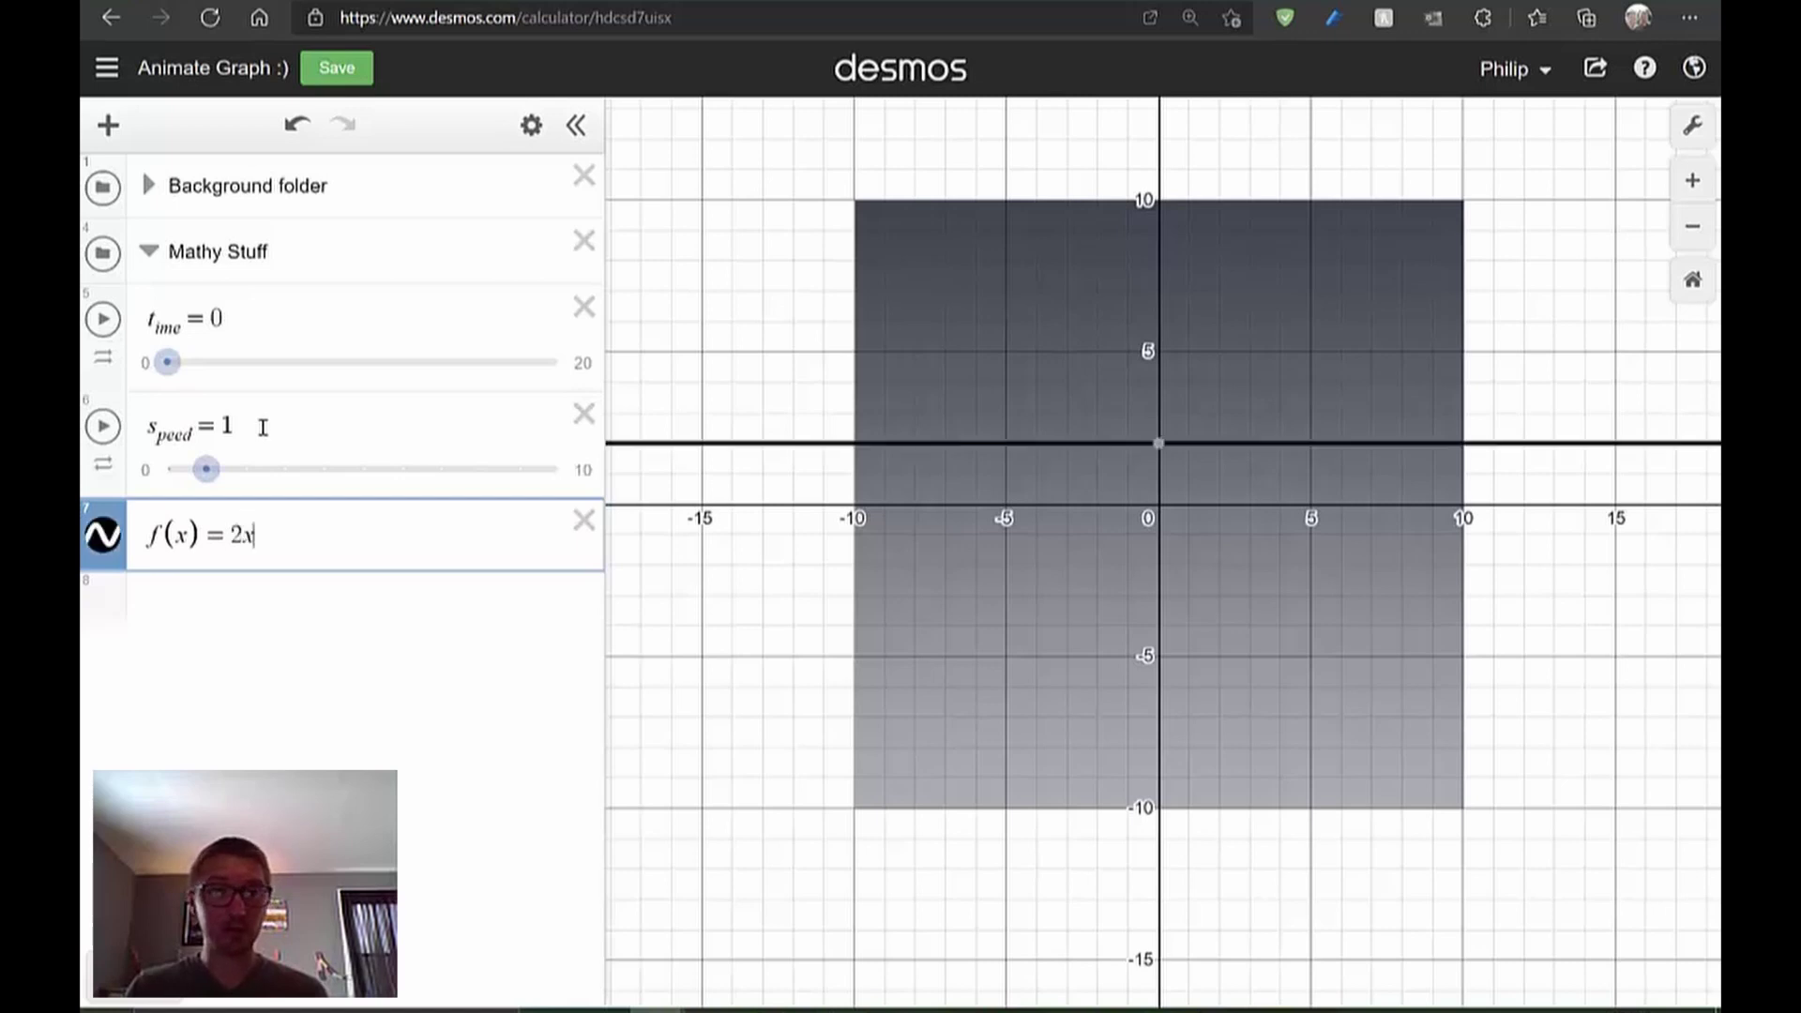
{"action": "type", "text": "-"}
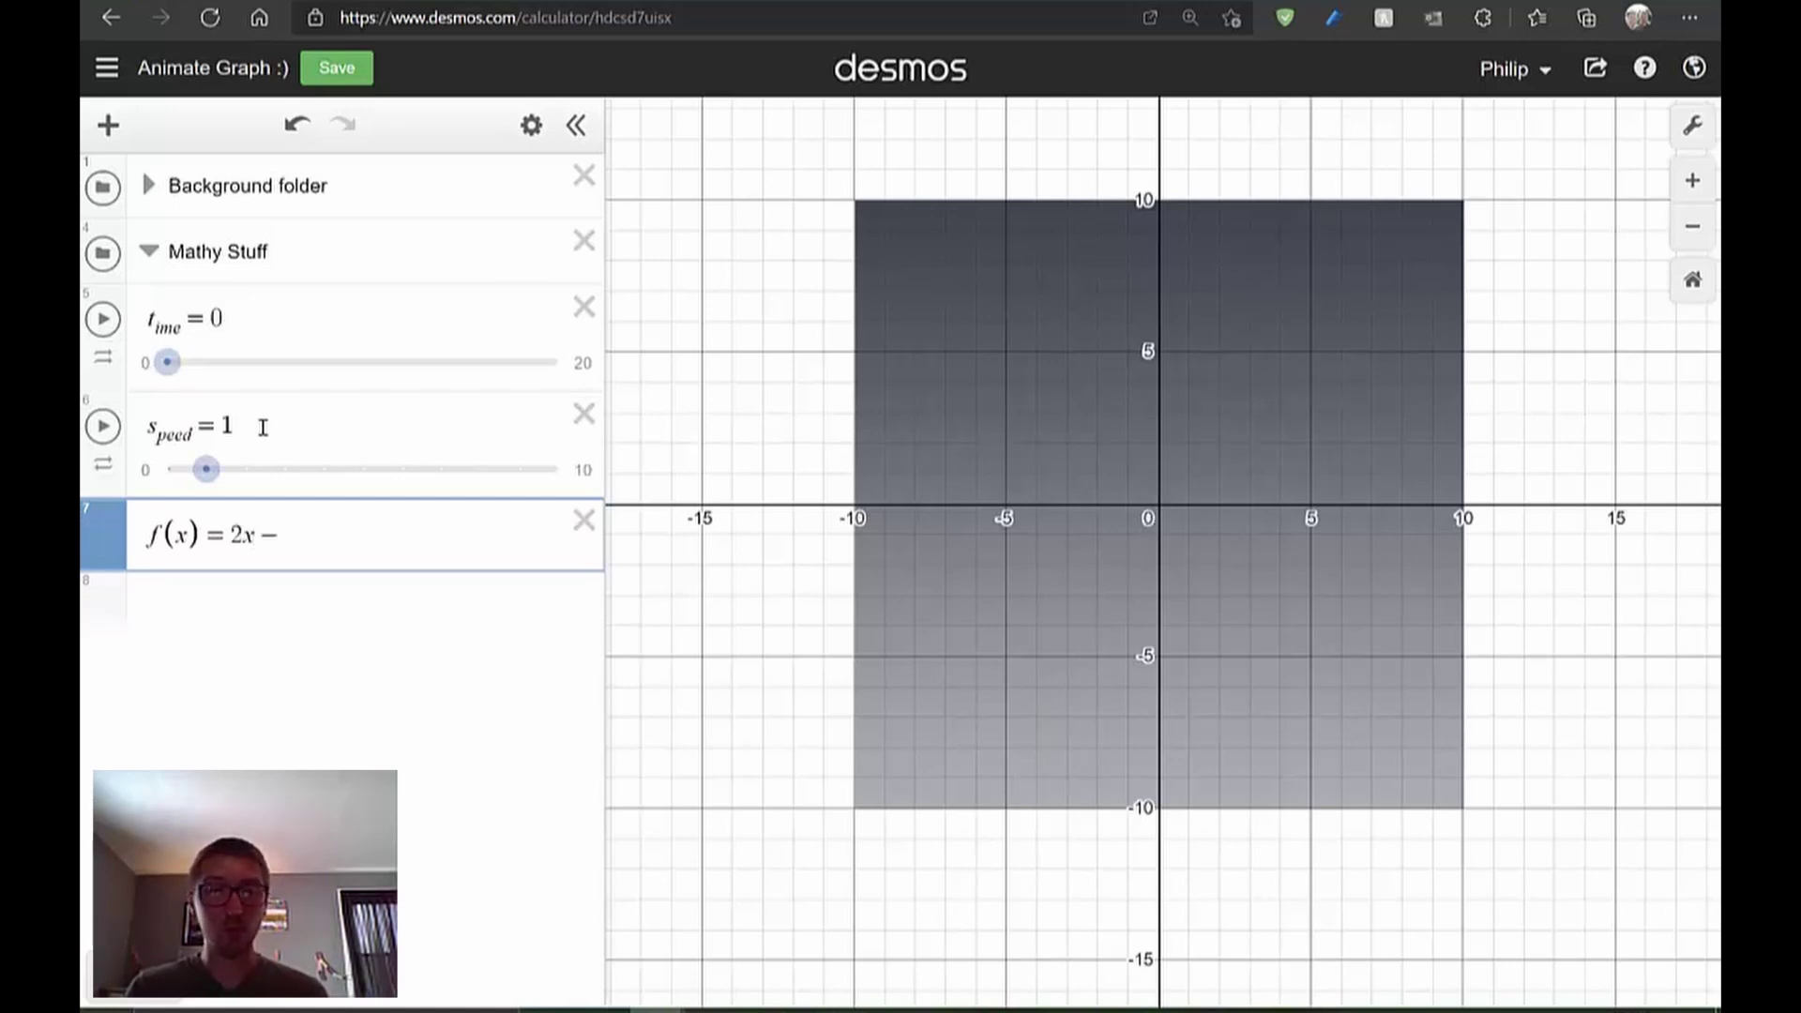
{"action": "type", "text": "4"}
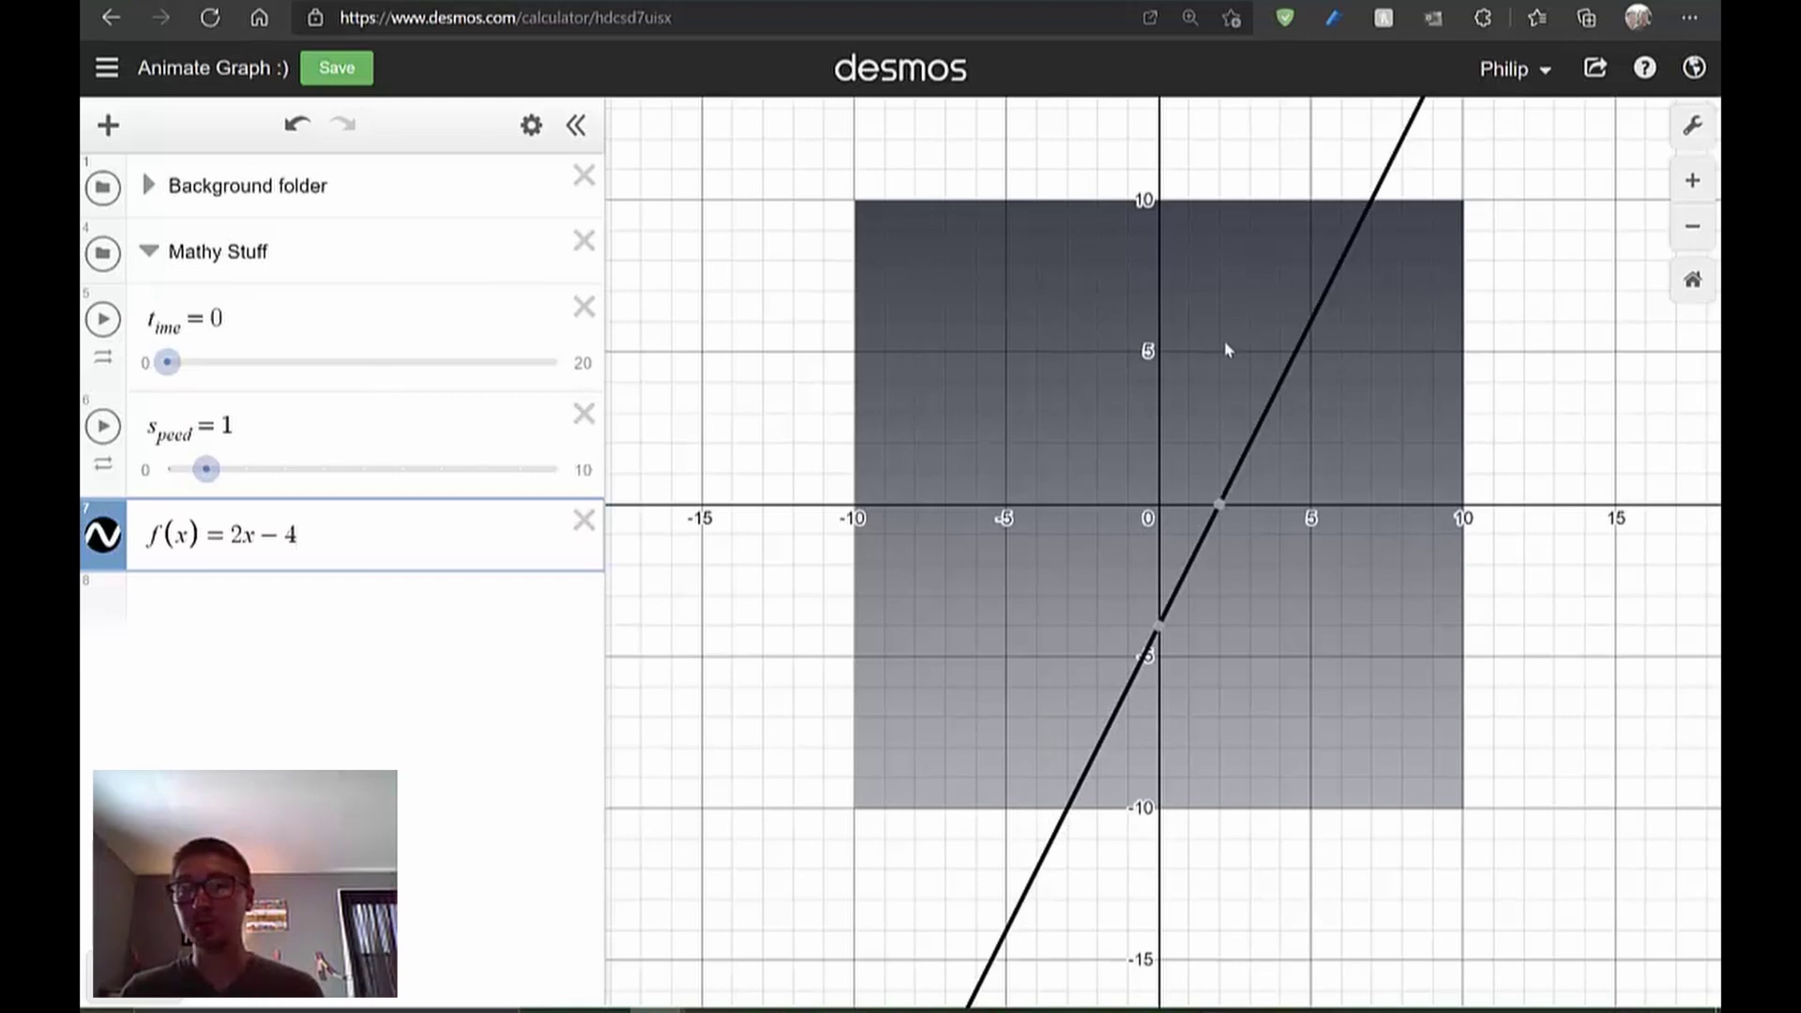
Replace the expression of f(x) with the absolute value function |x|
{"action": "key", "text": "BackSpace"}
{"action": "key", "text": "BackSpace"}
{"action": "key", "text": "BackSpace"}
{"action": "key", "text": "BackSpace"}
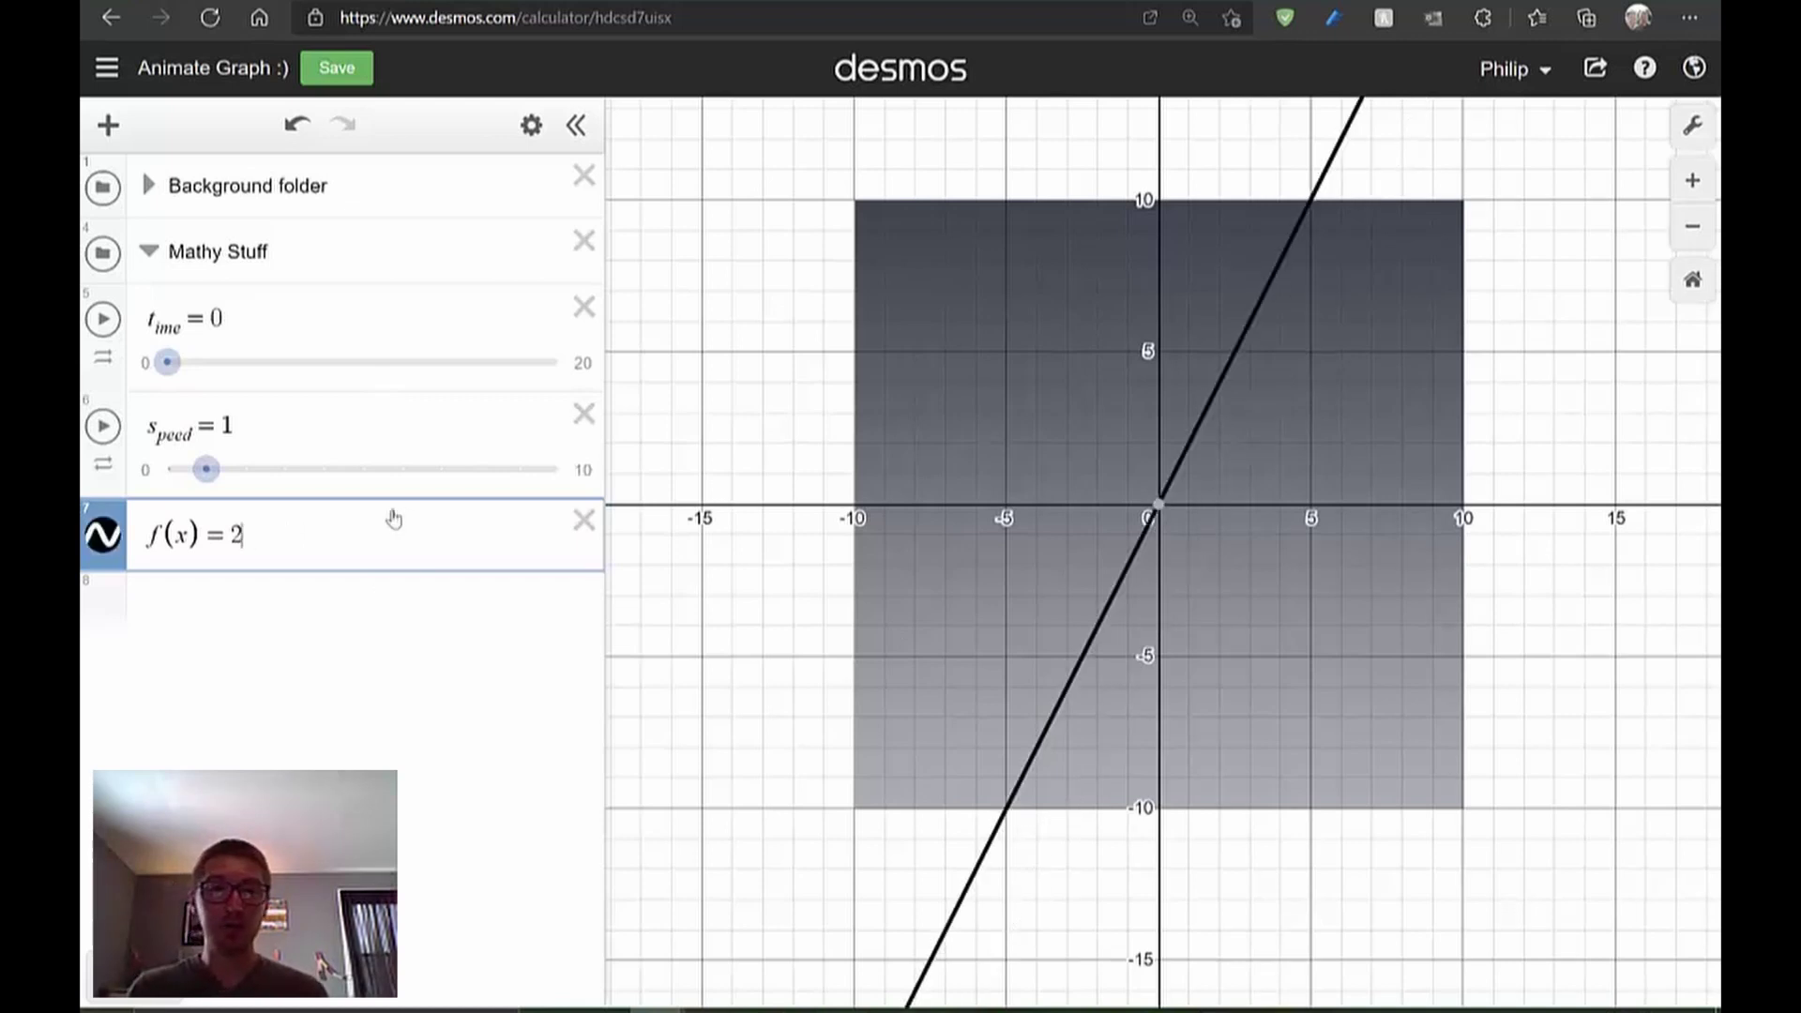
{"action": "type", "text": "|x|"}
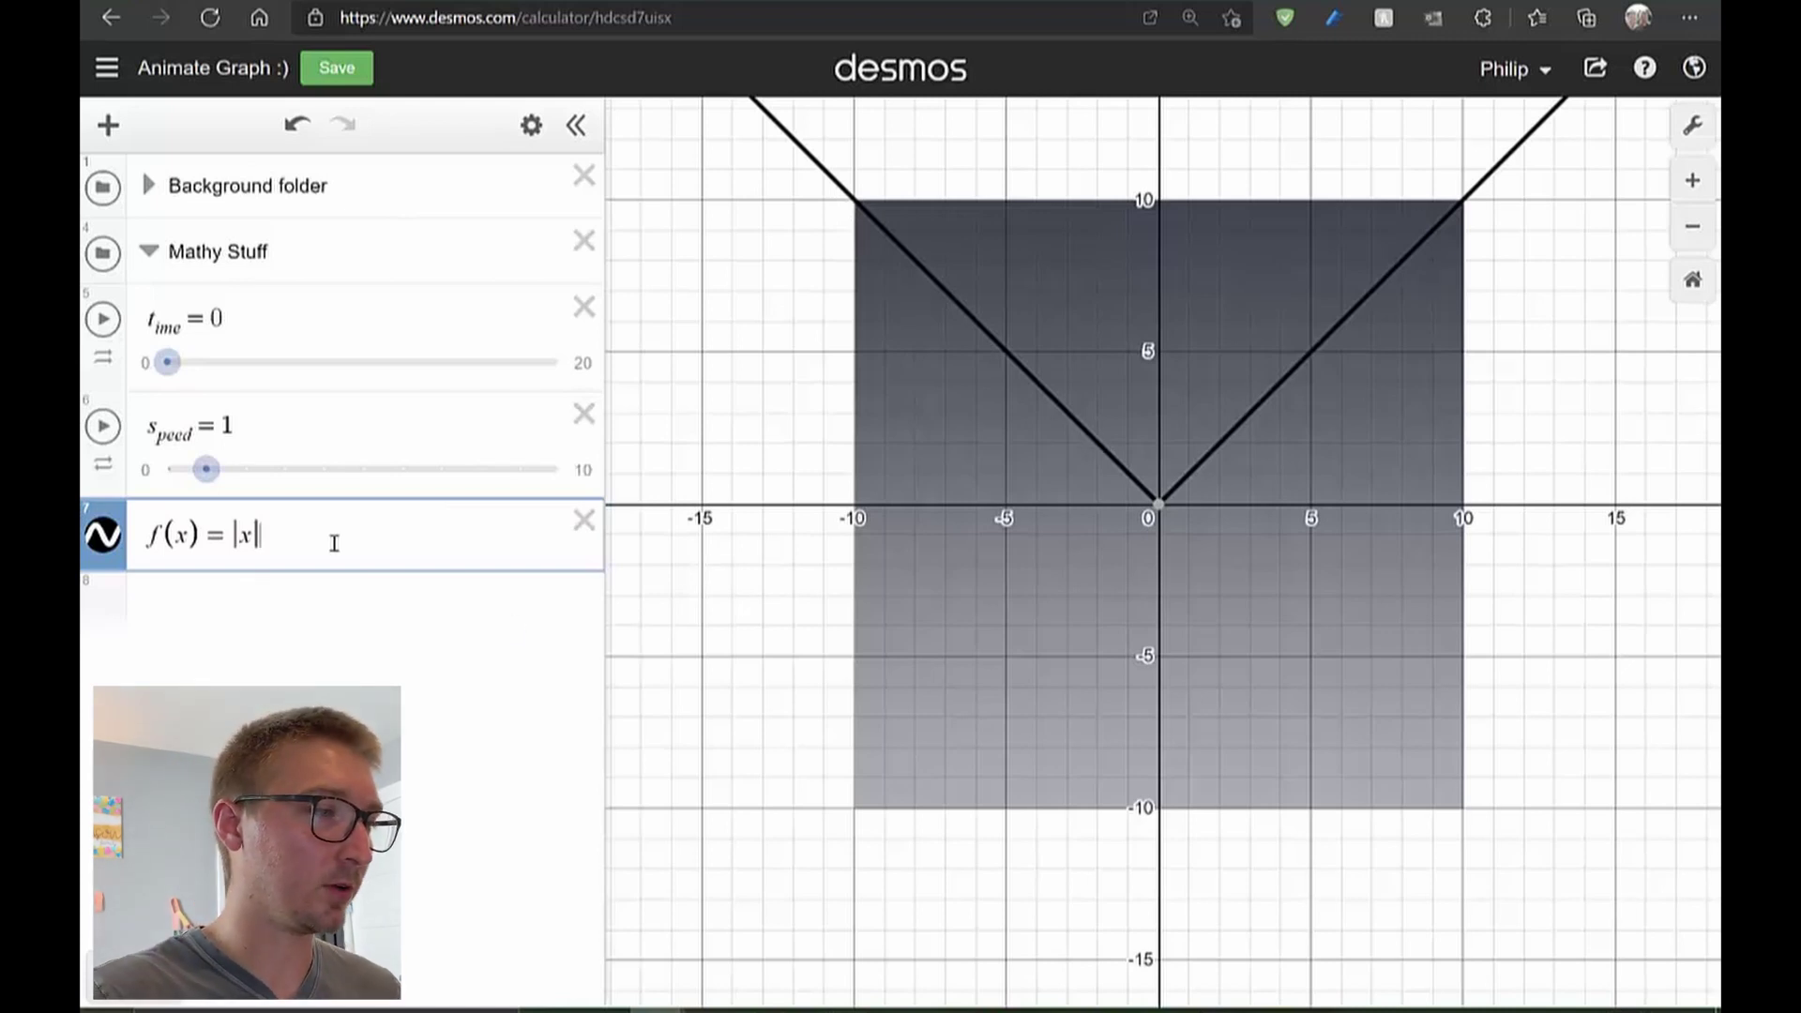
Replace the expression of f(x) with sin(x)
{"action": "key", "text": "BackSpace"}
{"action": "key", "text": "BackSpace"}
{"action": "key", "text": "BackSpace"}
{"action": "type", "text": "si"}
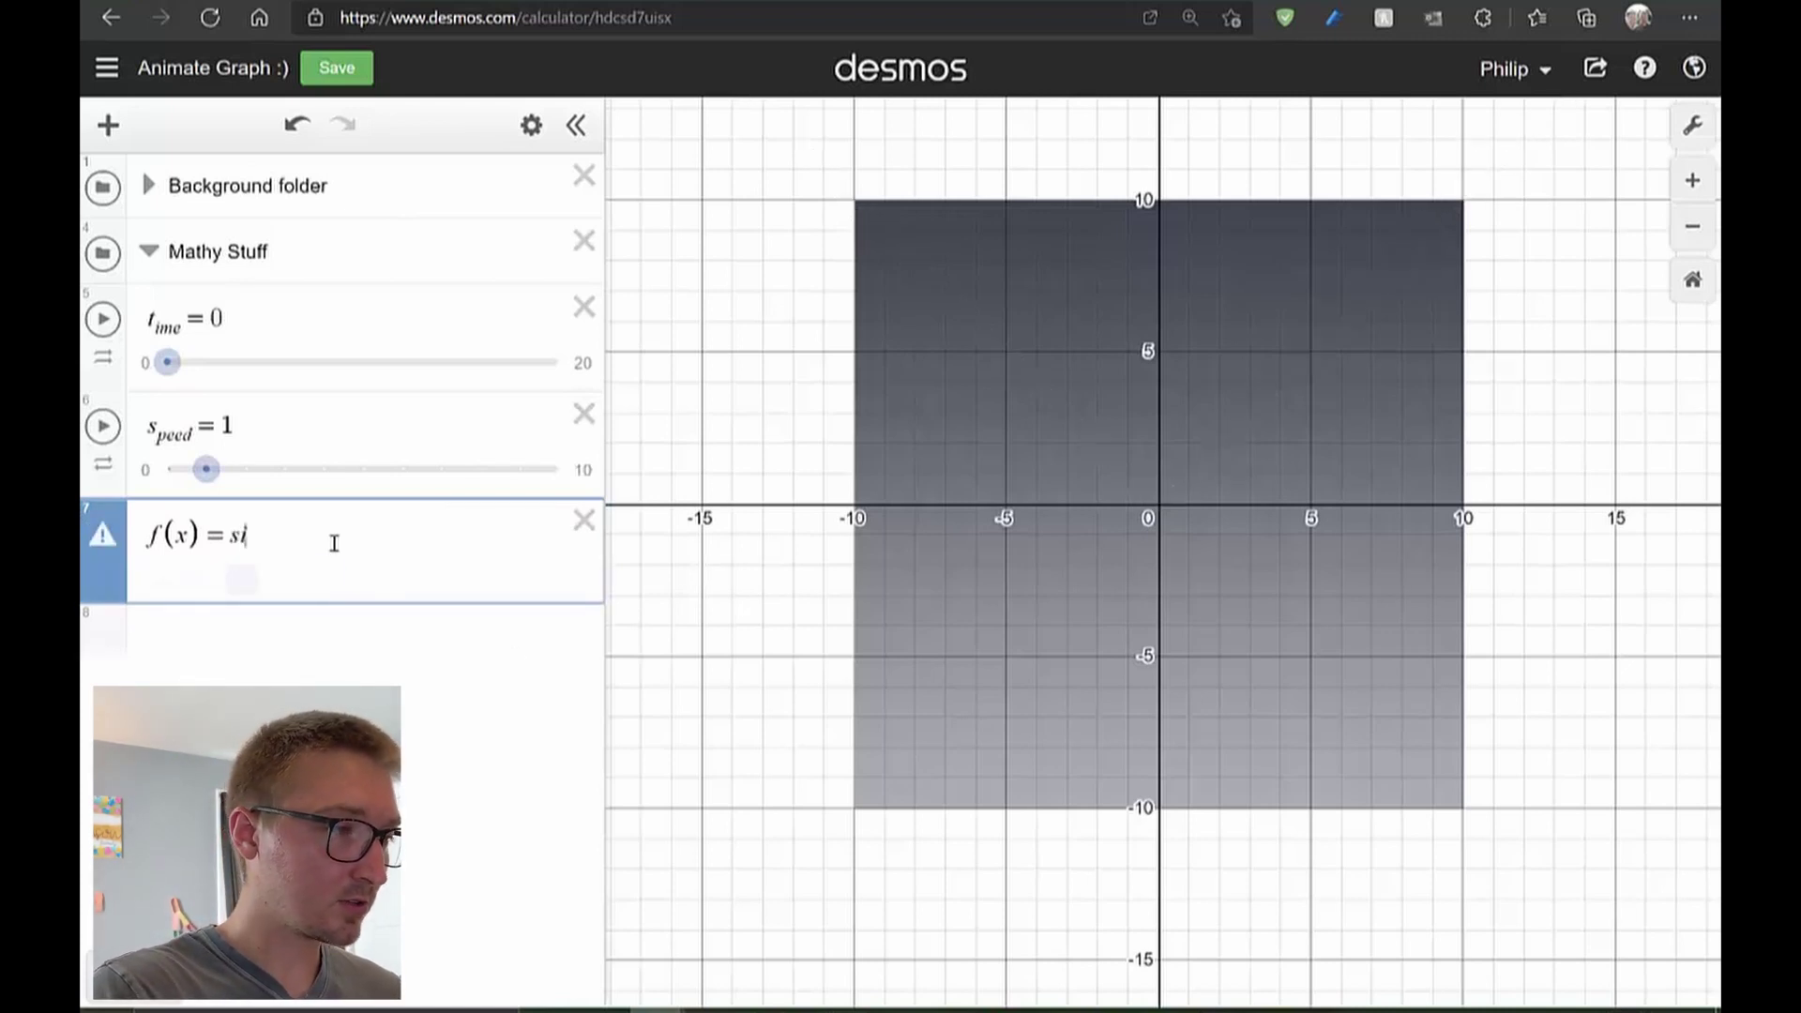
{"action": "type", "text": "n(x)"}
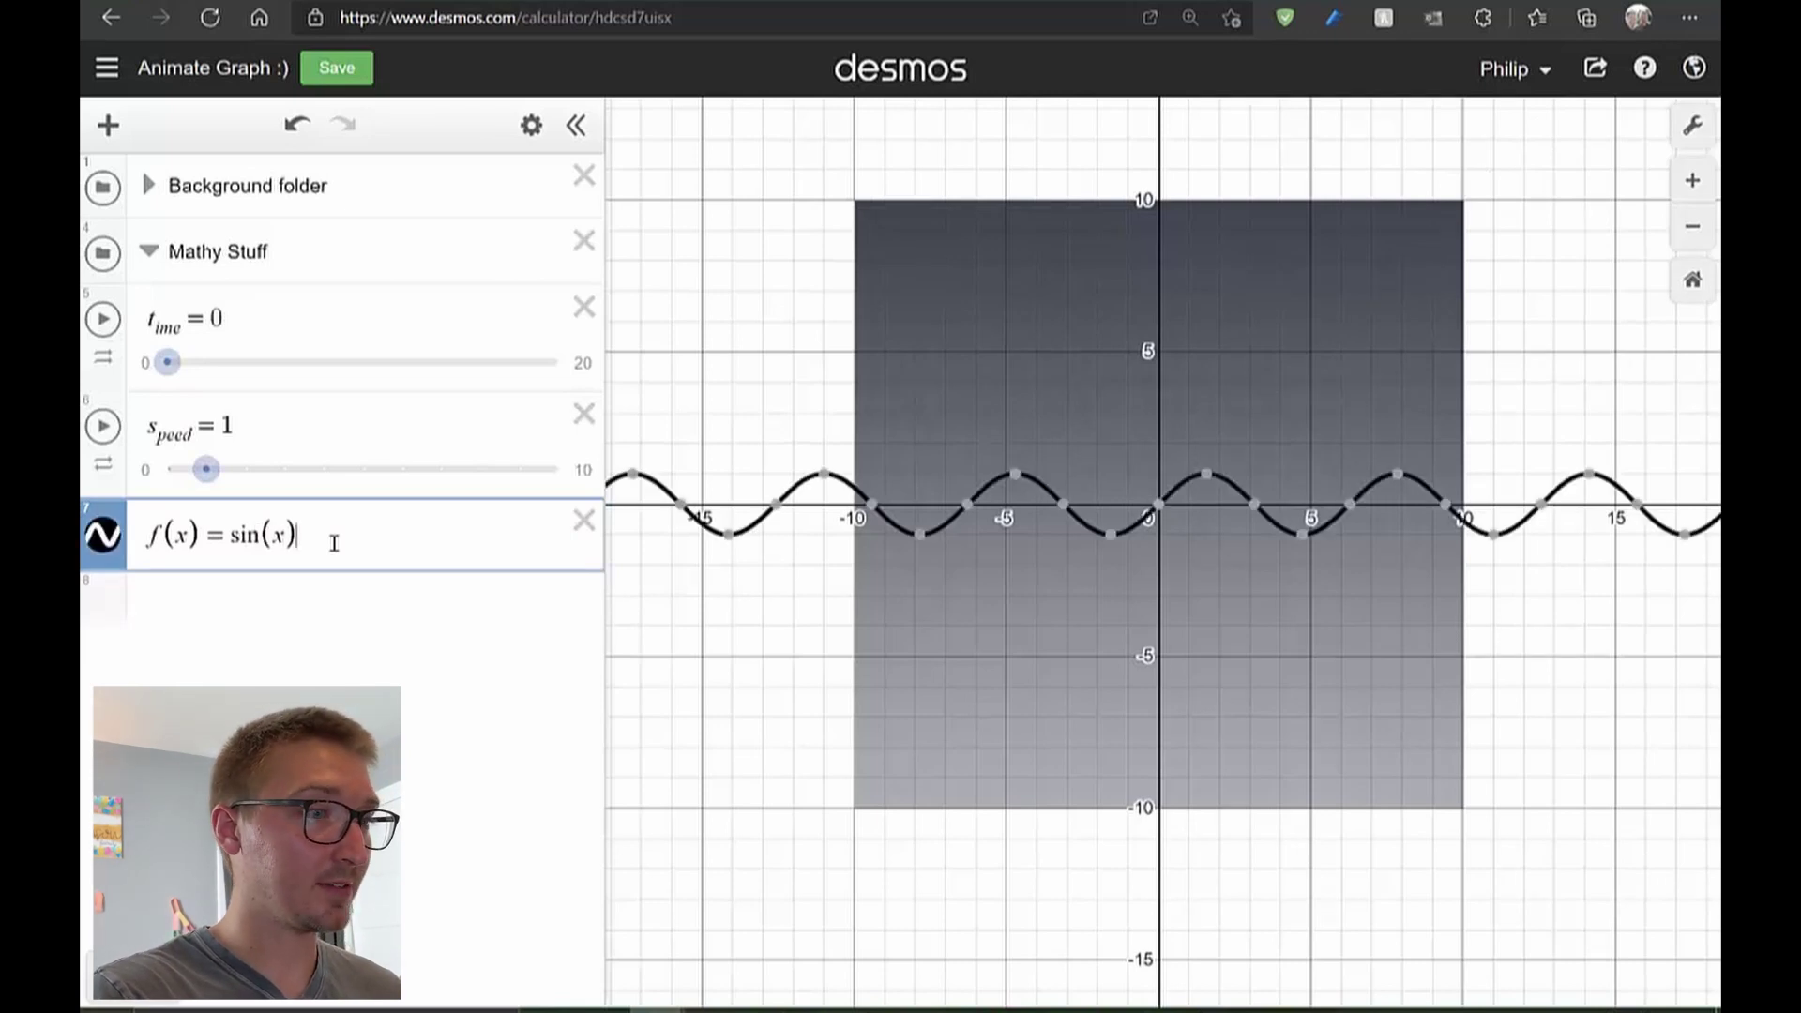
Multiply the sine function by 2 so that f(x) = 2 sin(x)
{"action": "left_click", "coordinate": [231, 538]}
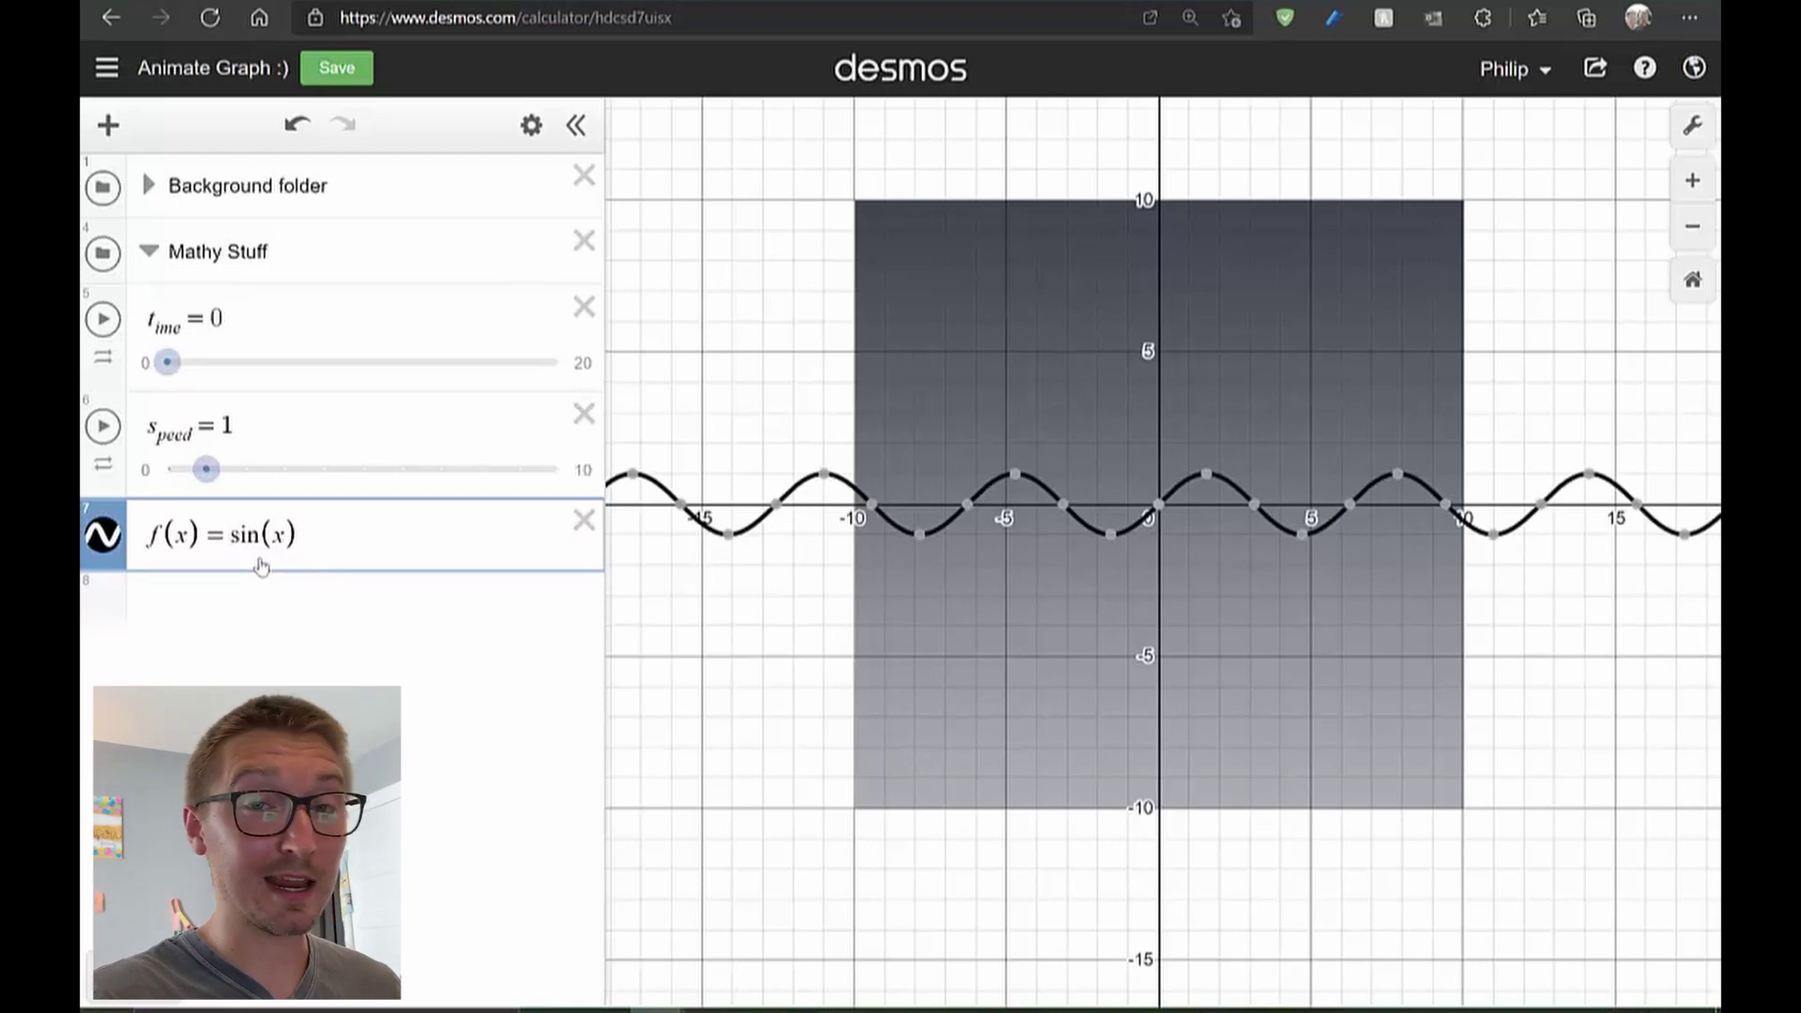
{"action": "type", "text": "2"}
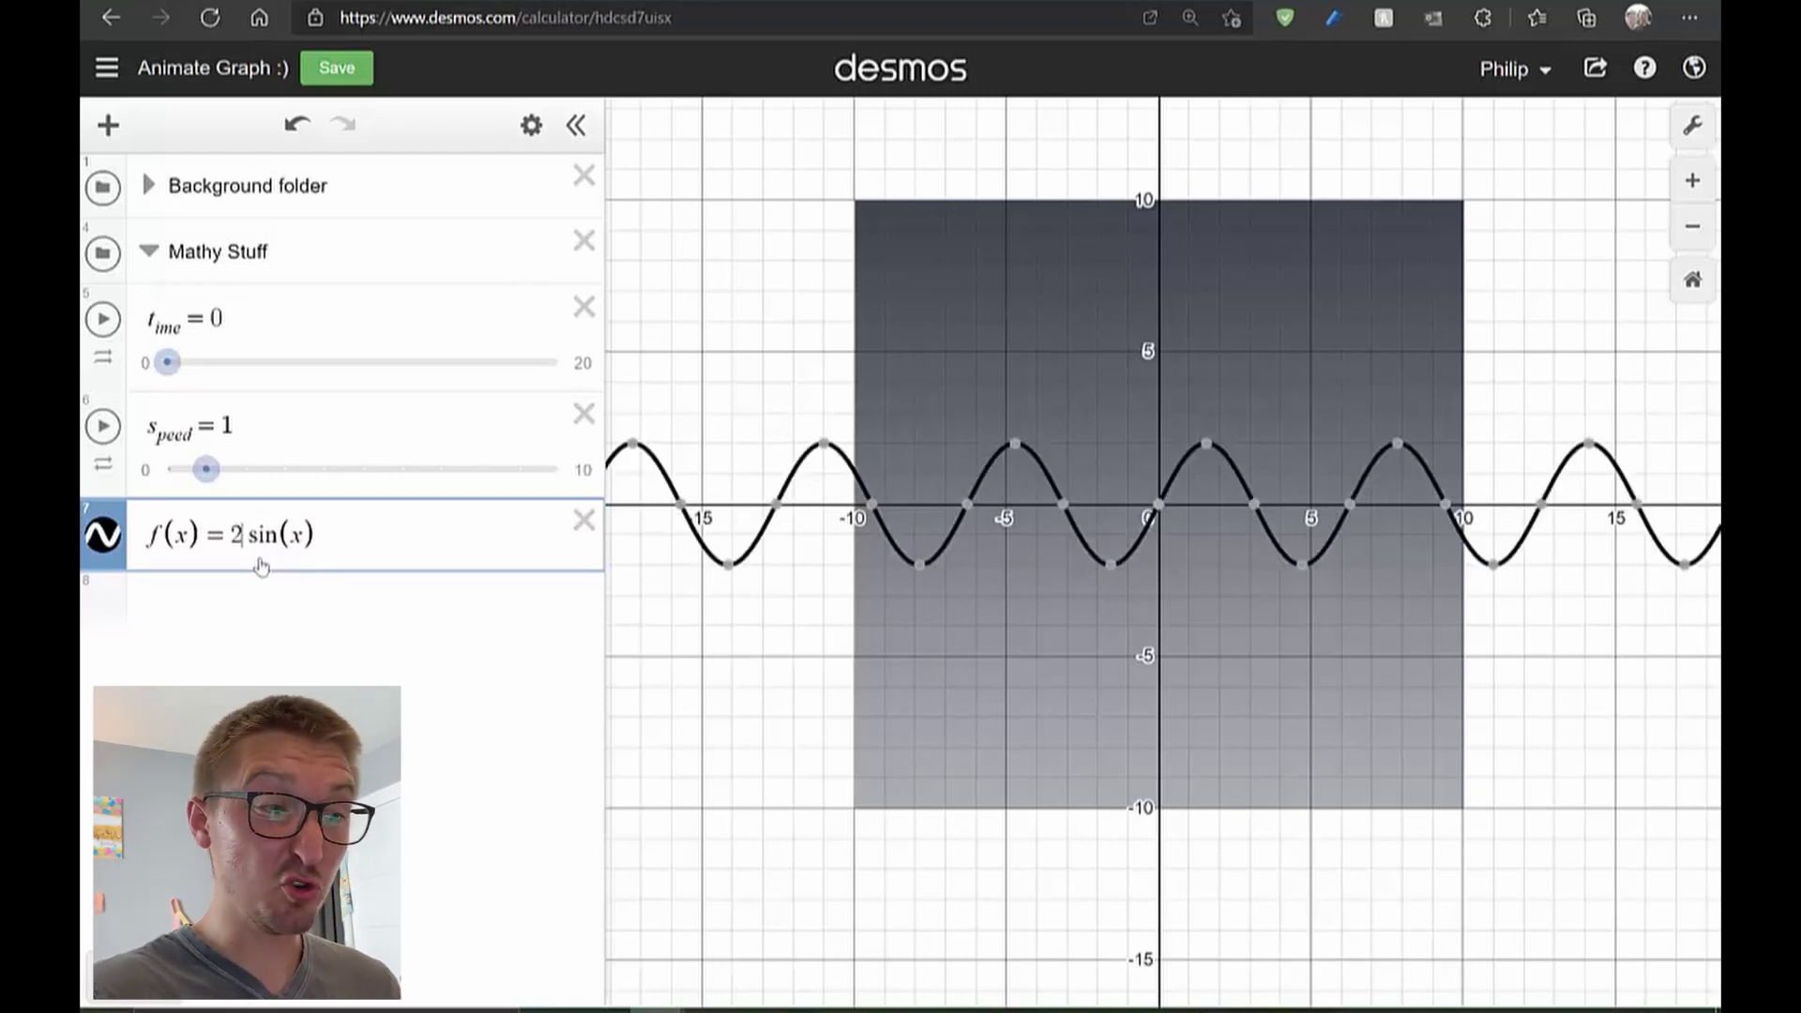
{"action": "left_click", "coordinate": [351, 522]}
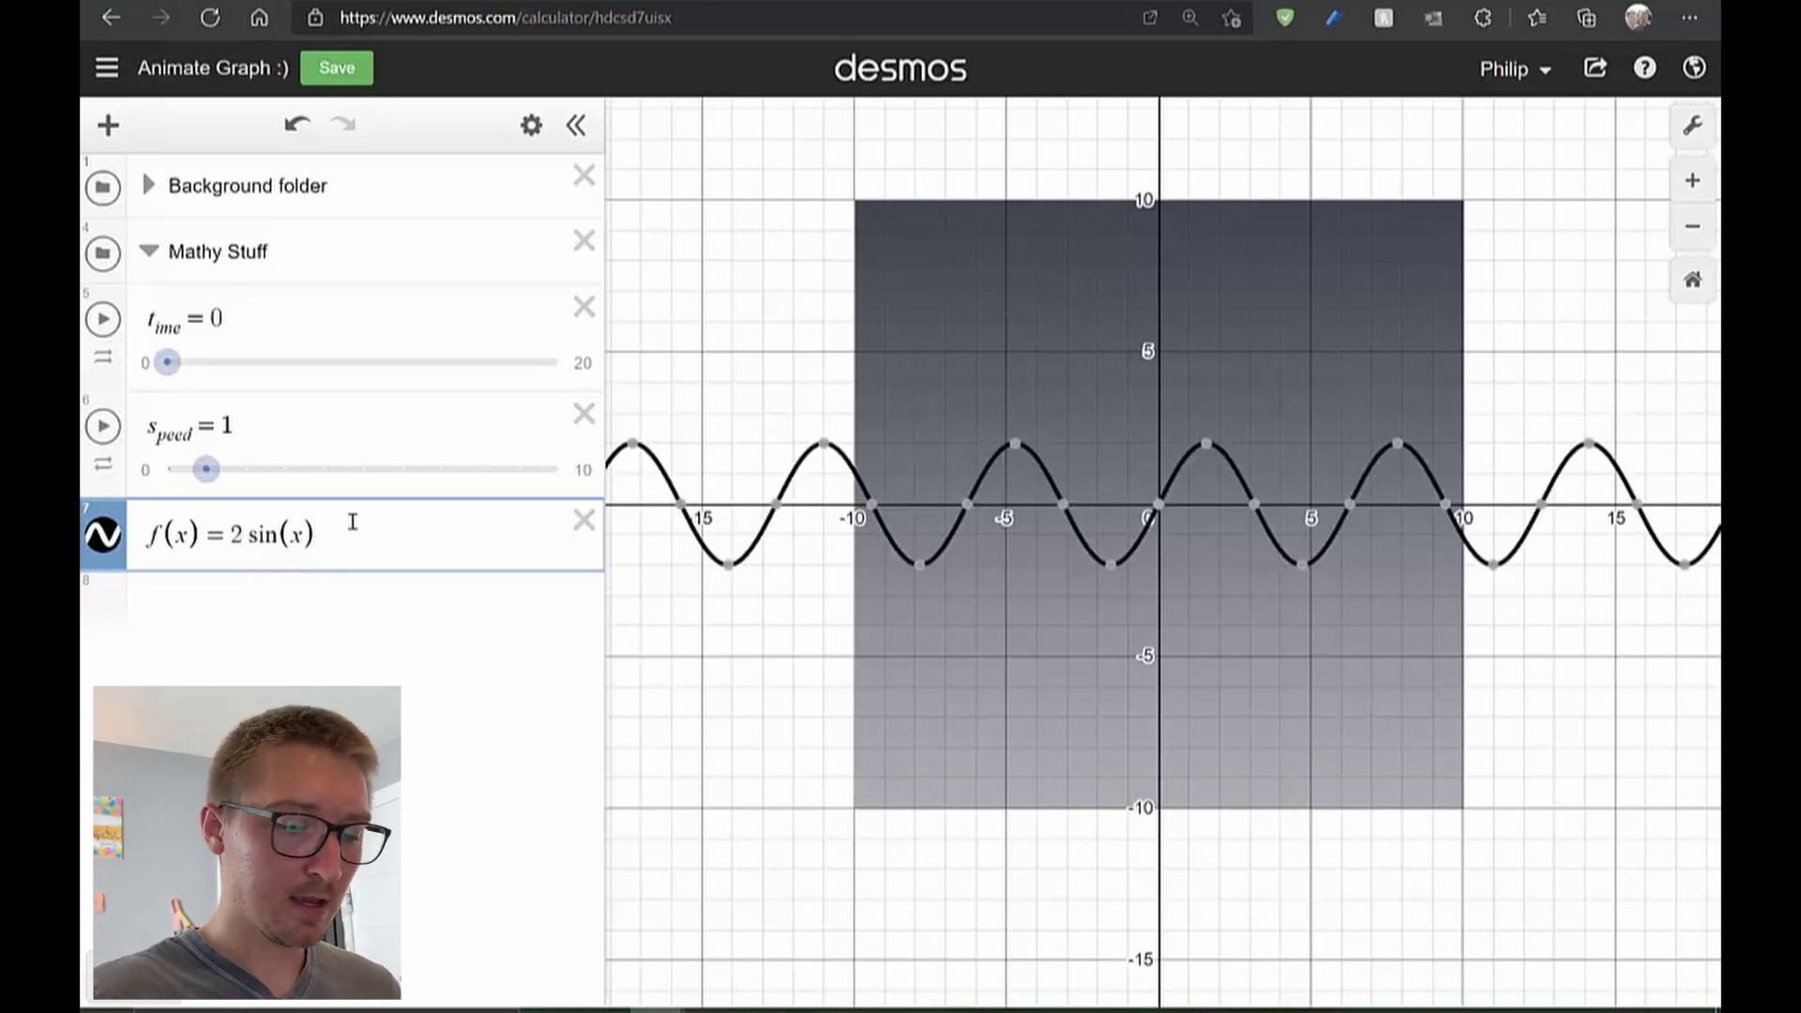
Extend the function to f(x) = 2 sin(x) - 5 + .5x and start a new expression below it
{"action": "type", "text": "-4"}
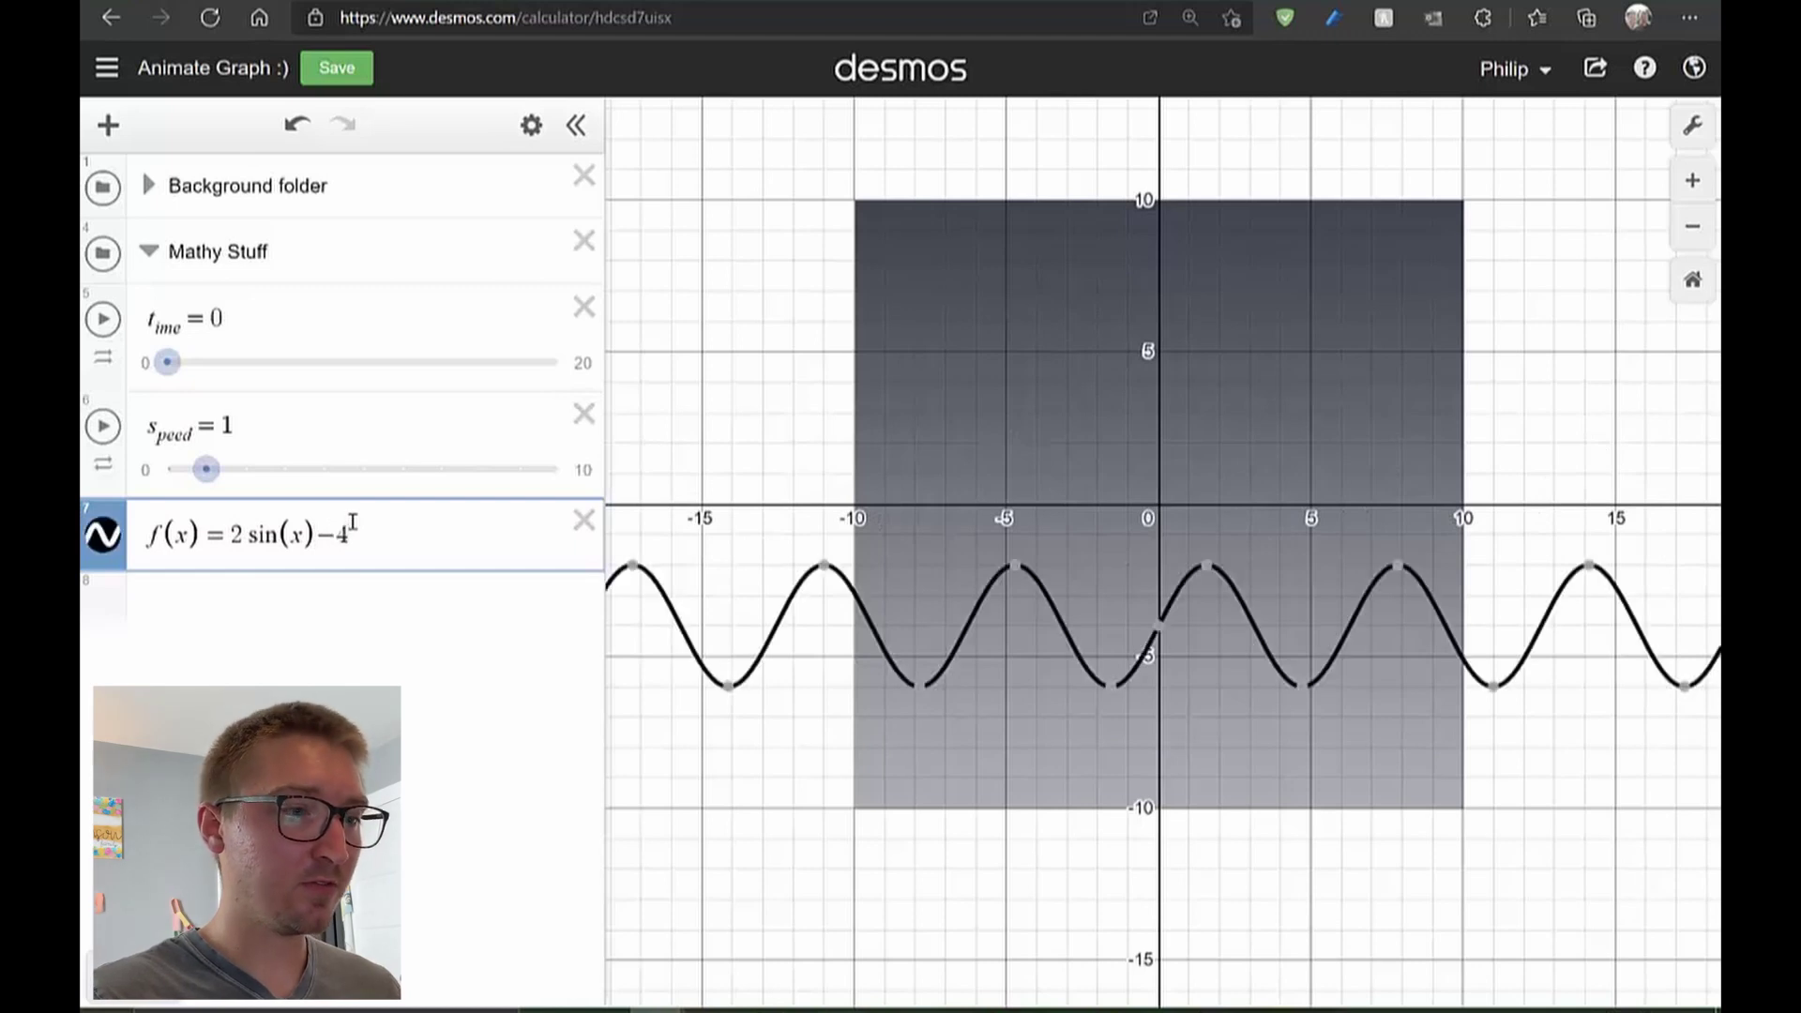
{"action": "key", "text": "BackSpace"}
{"action": "type", "text": "5"}
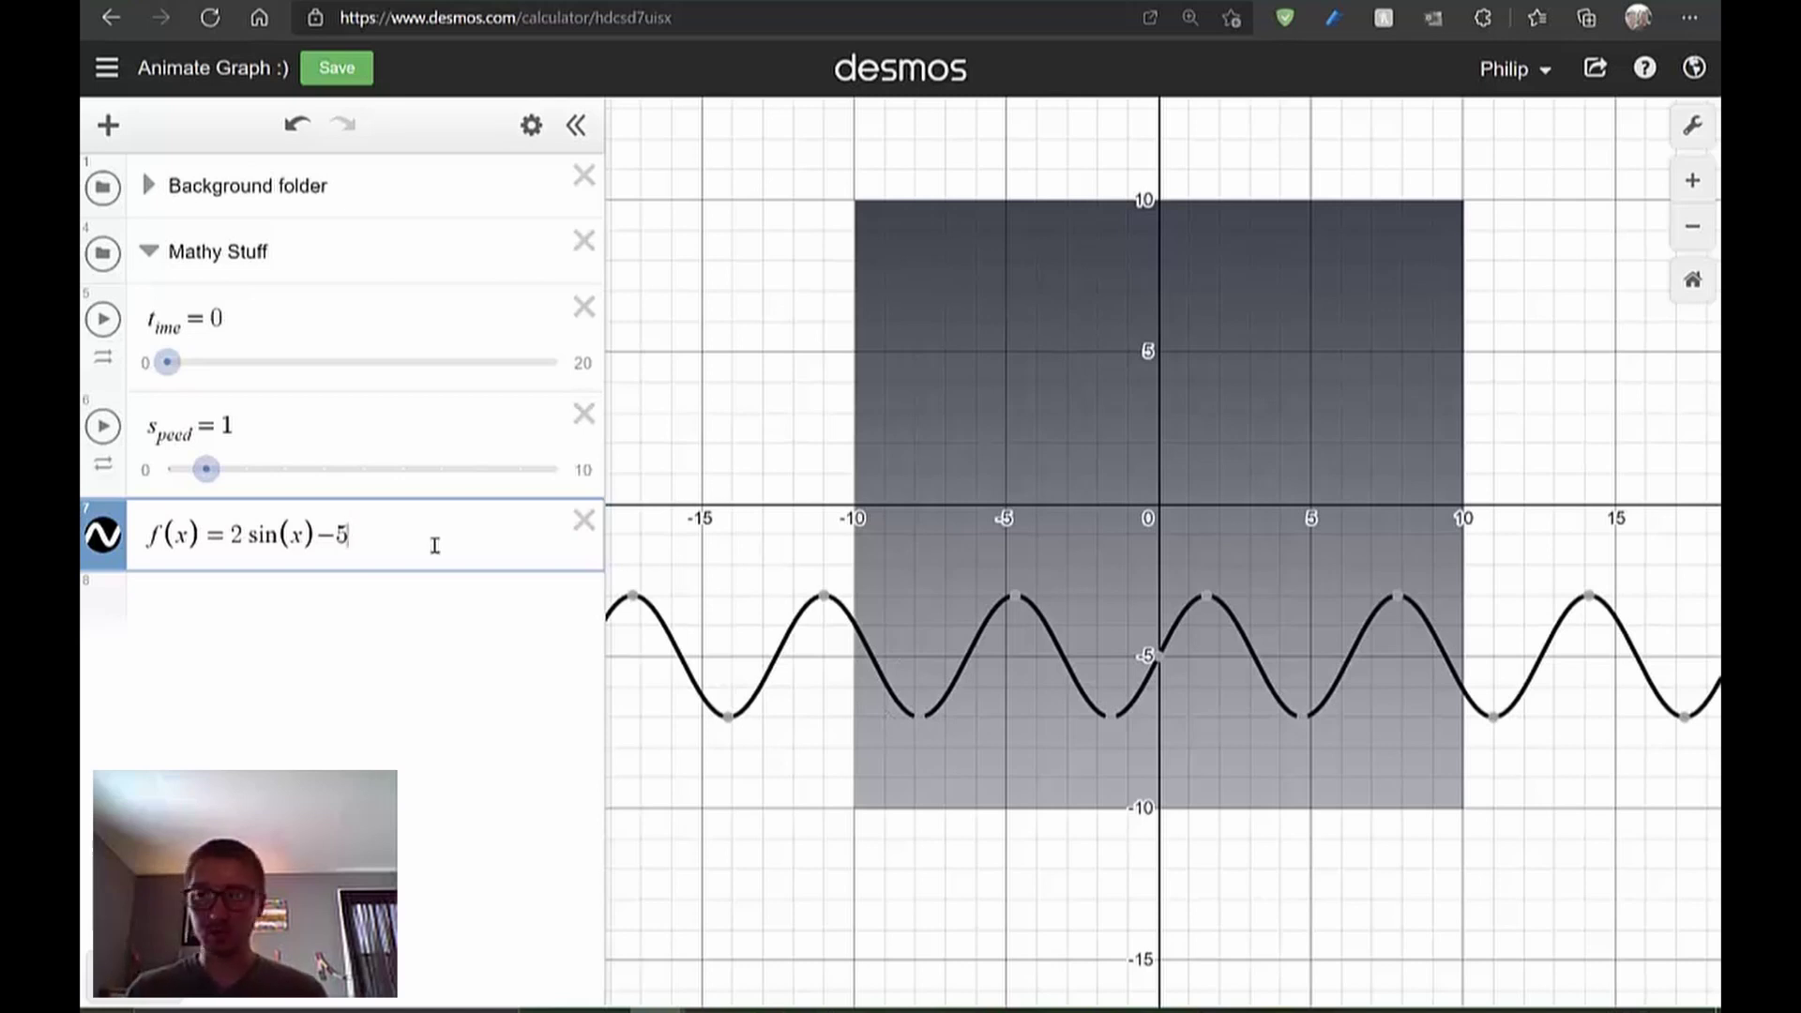
{"action": "type", "text": "+x"}
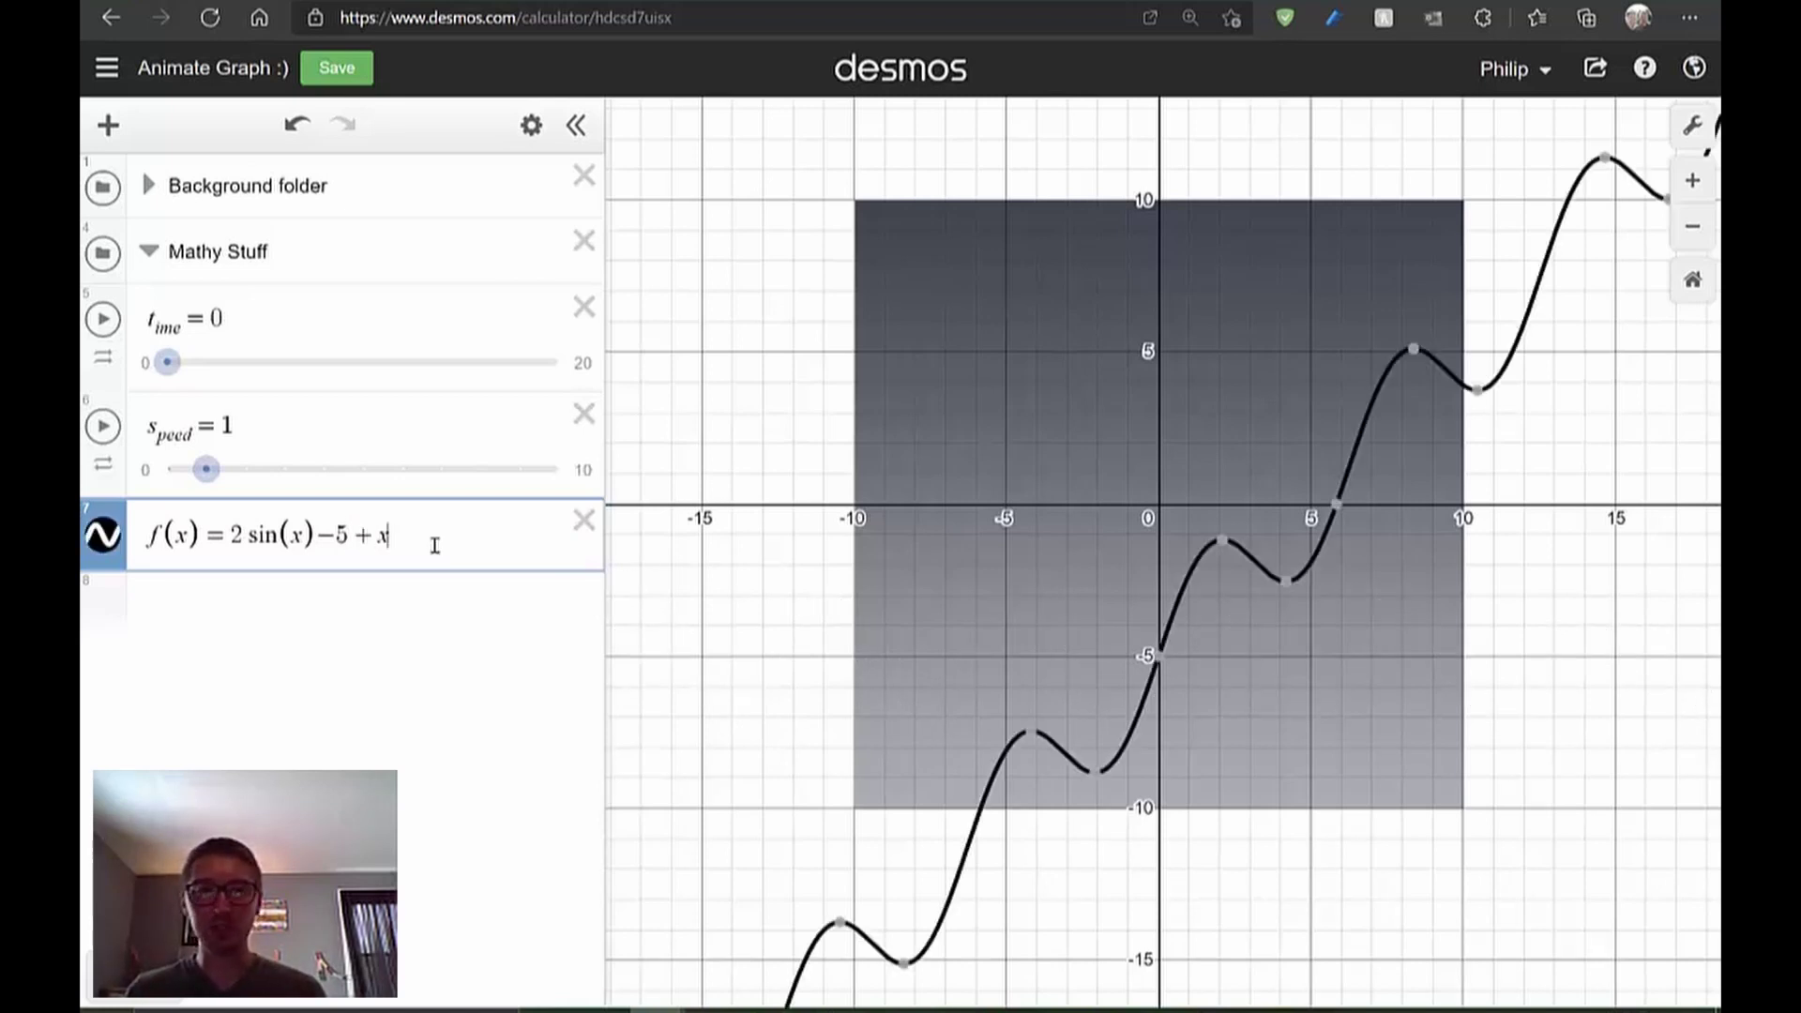
{"action": "key", "text": "BackSpace"}
{"action": "type", "text": ".5x"}
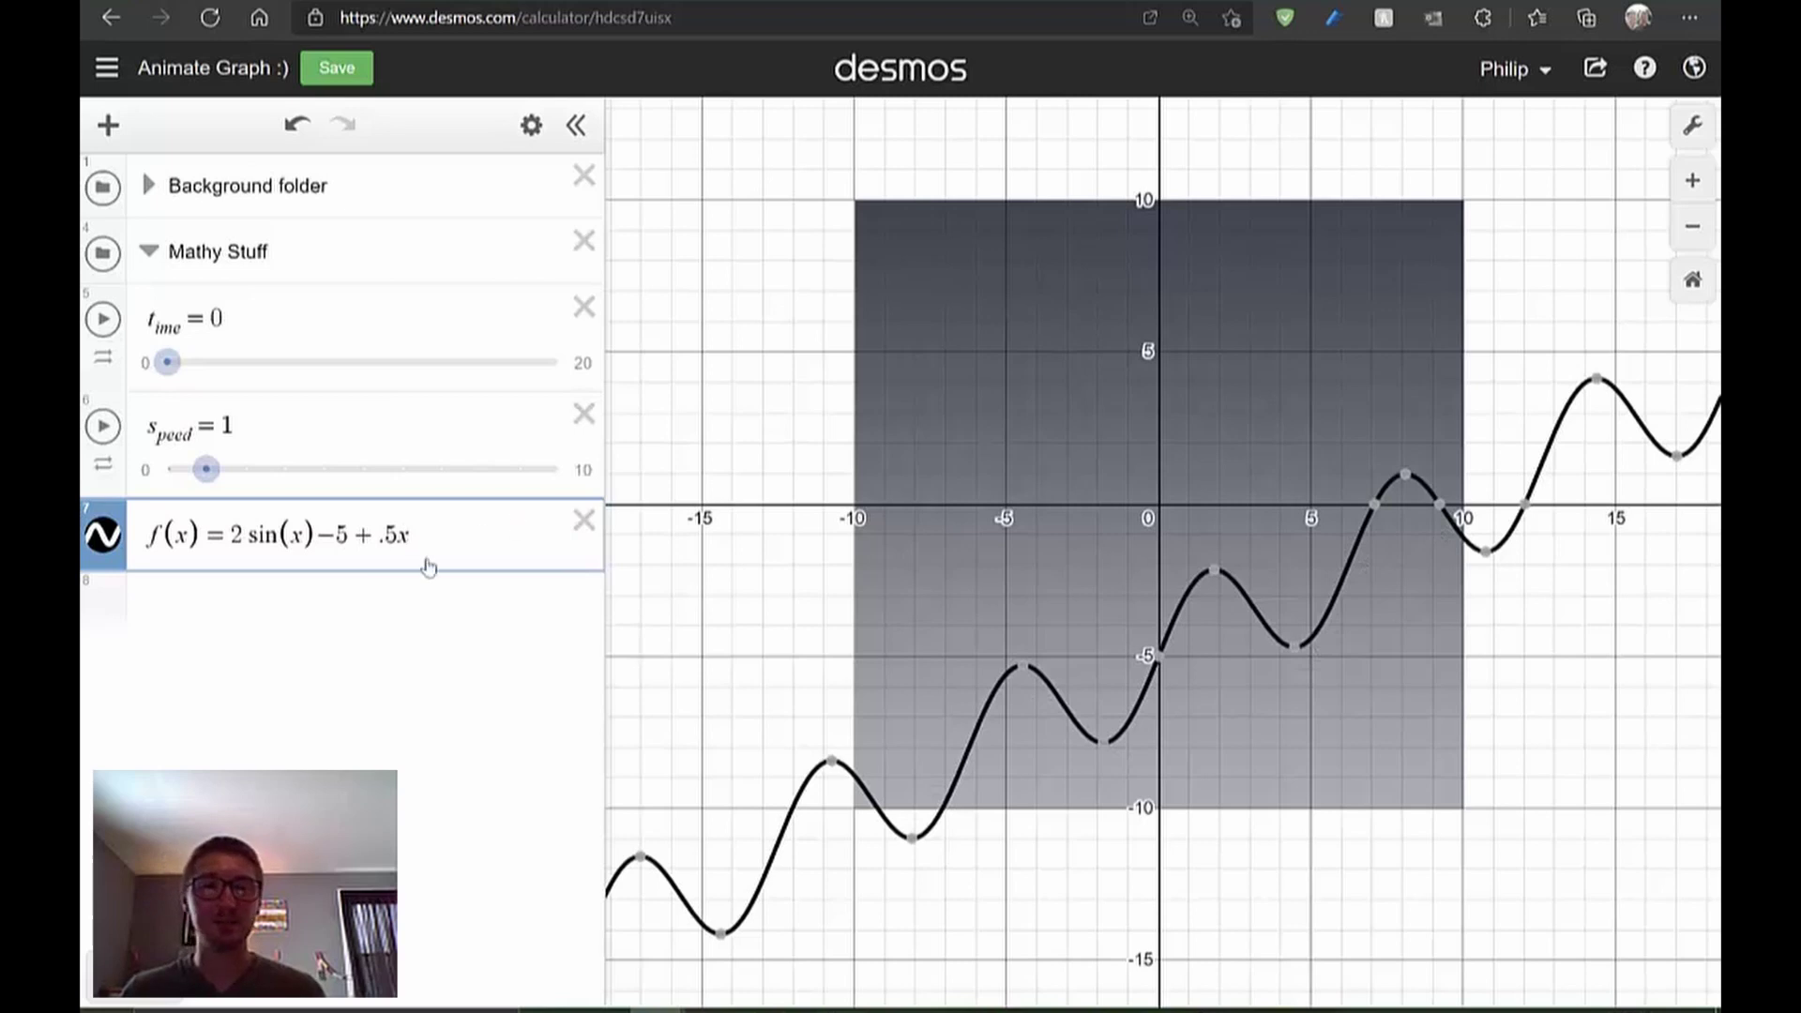
{"action": "key", "text": "Return"}
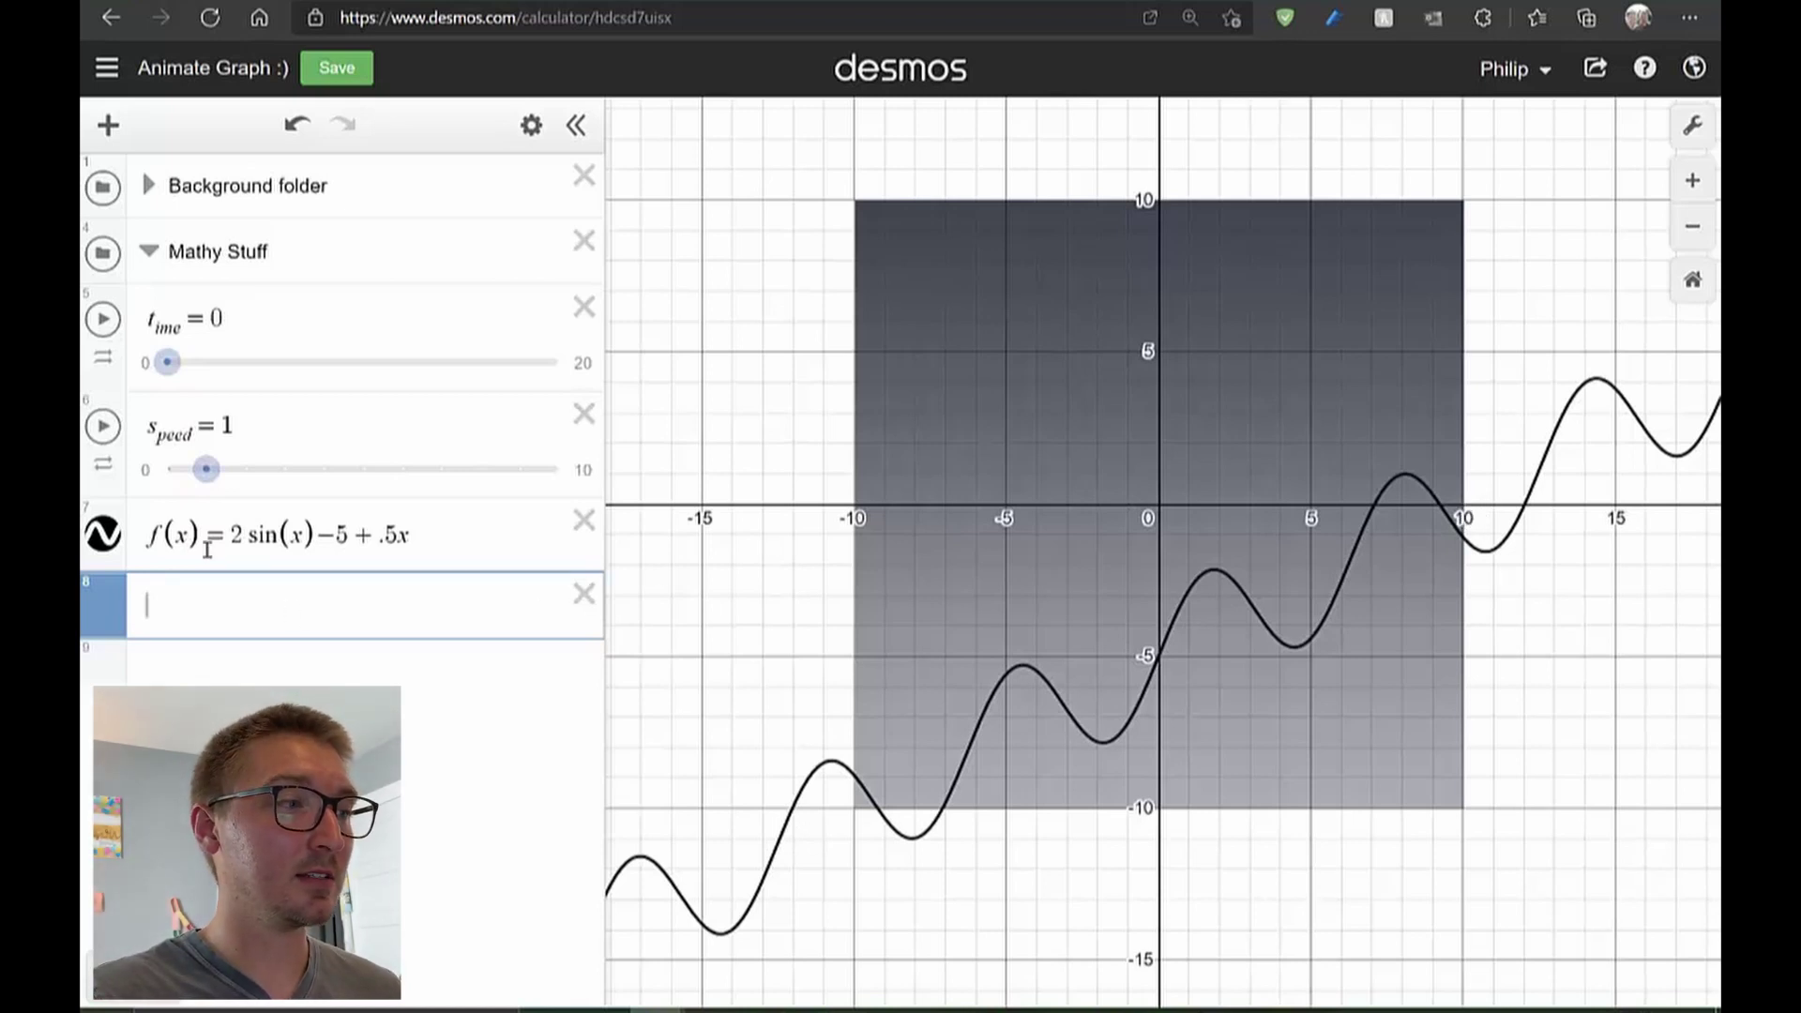
Move the t_ime slider, the s_peed slider and the f(x) function into the Mathy Stuff folder
{"action": "left_click", "coordinate": [106, 289]}
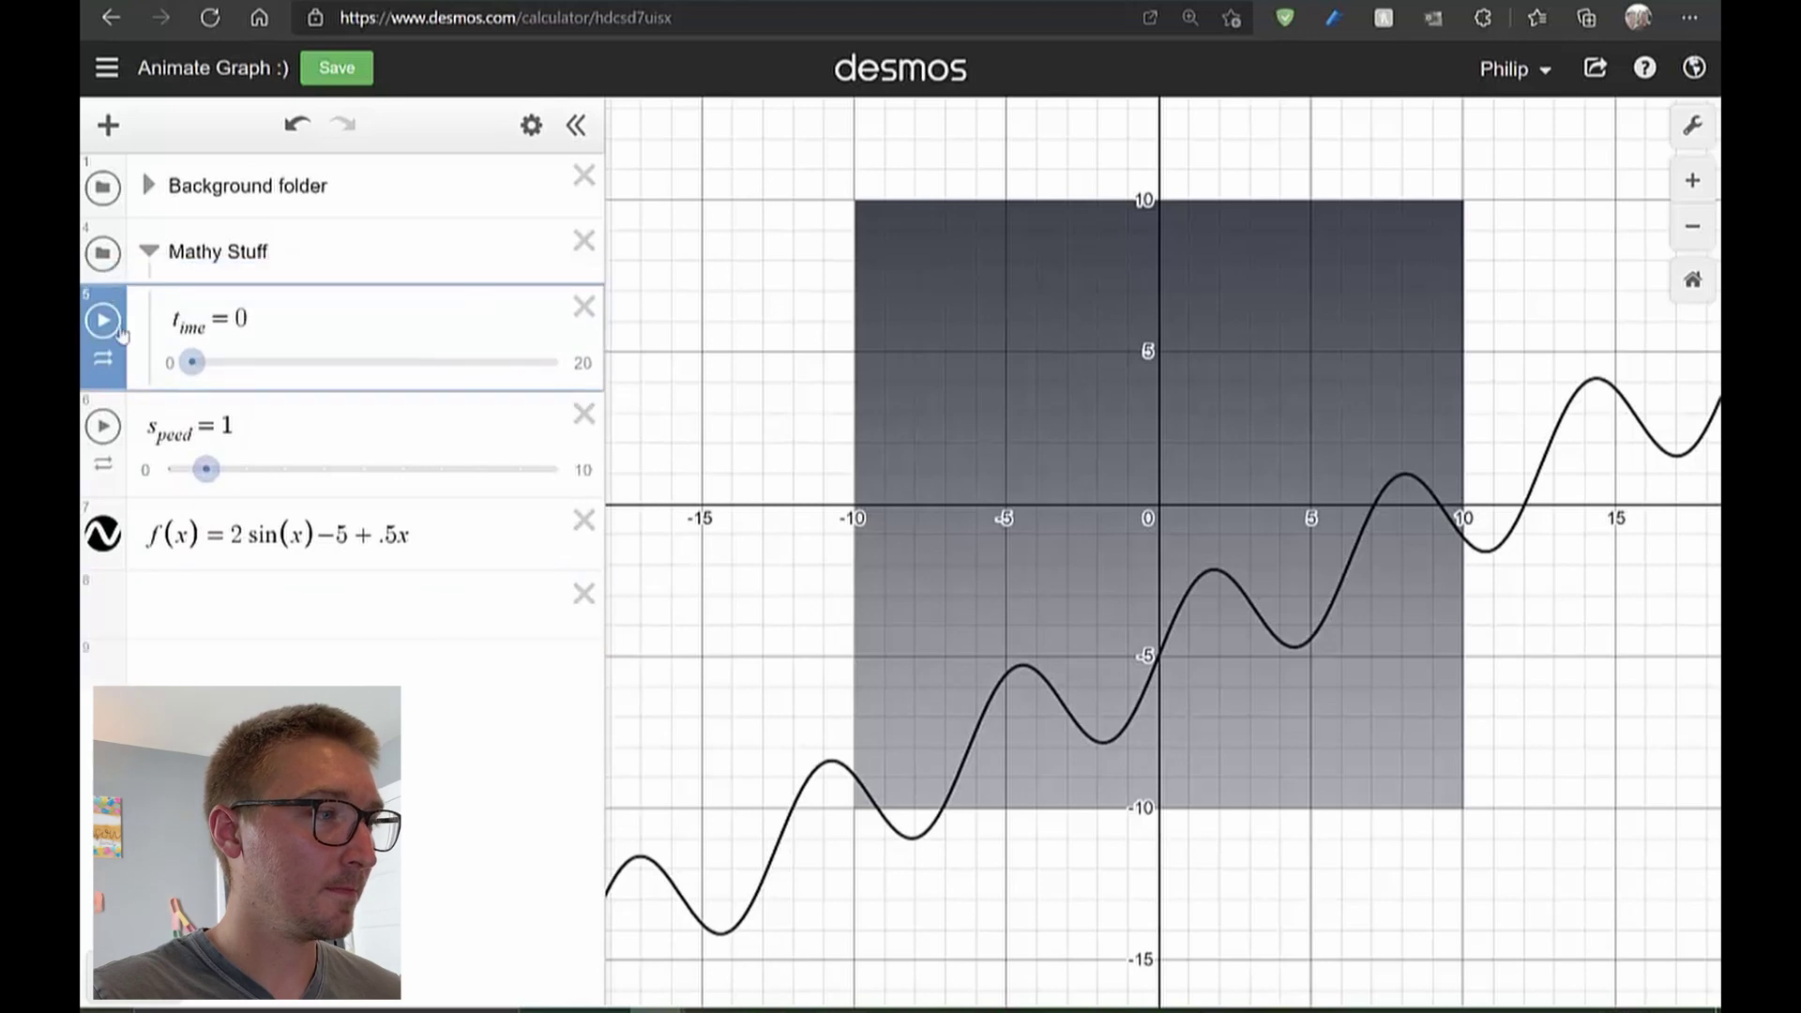
{"action": "left_click_drag", "start_coordinate": [115, 395], "coordinate": [111, 404]}
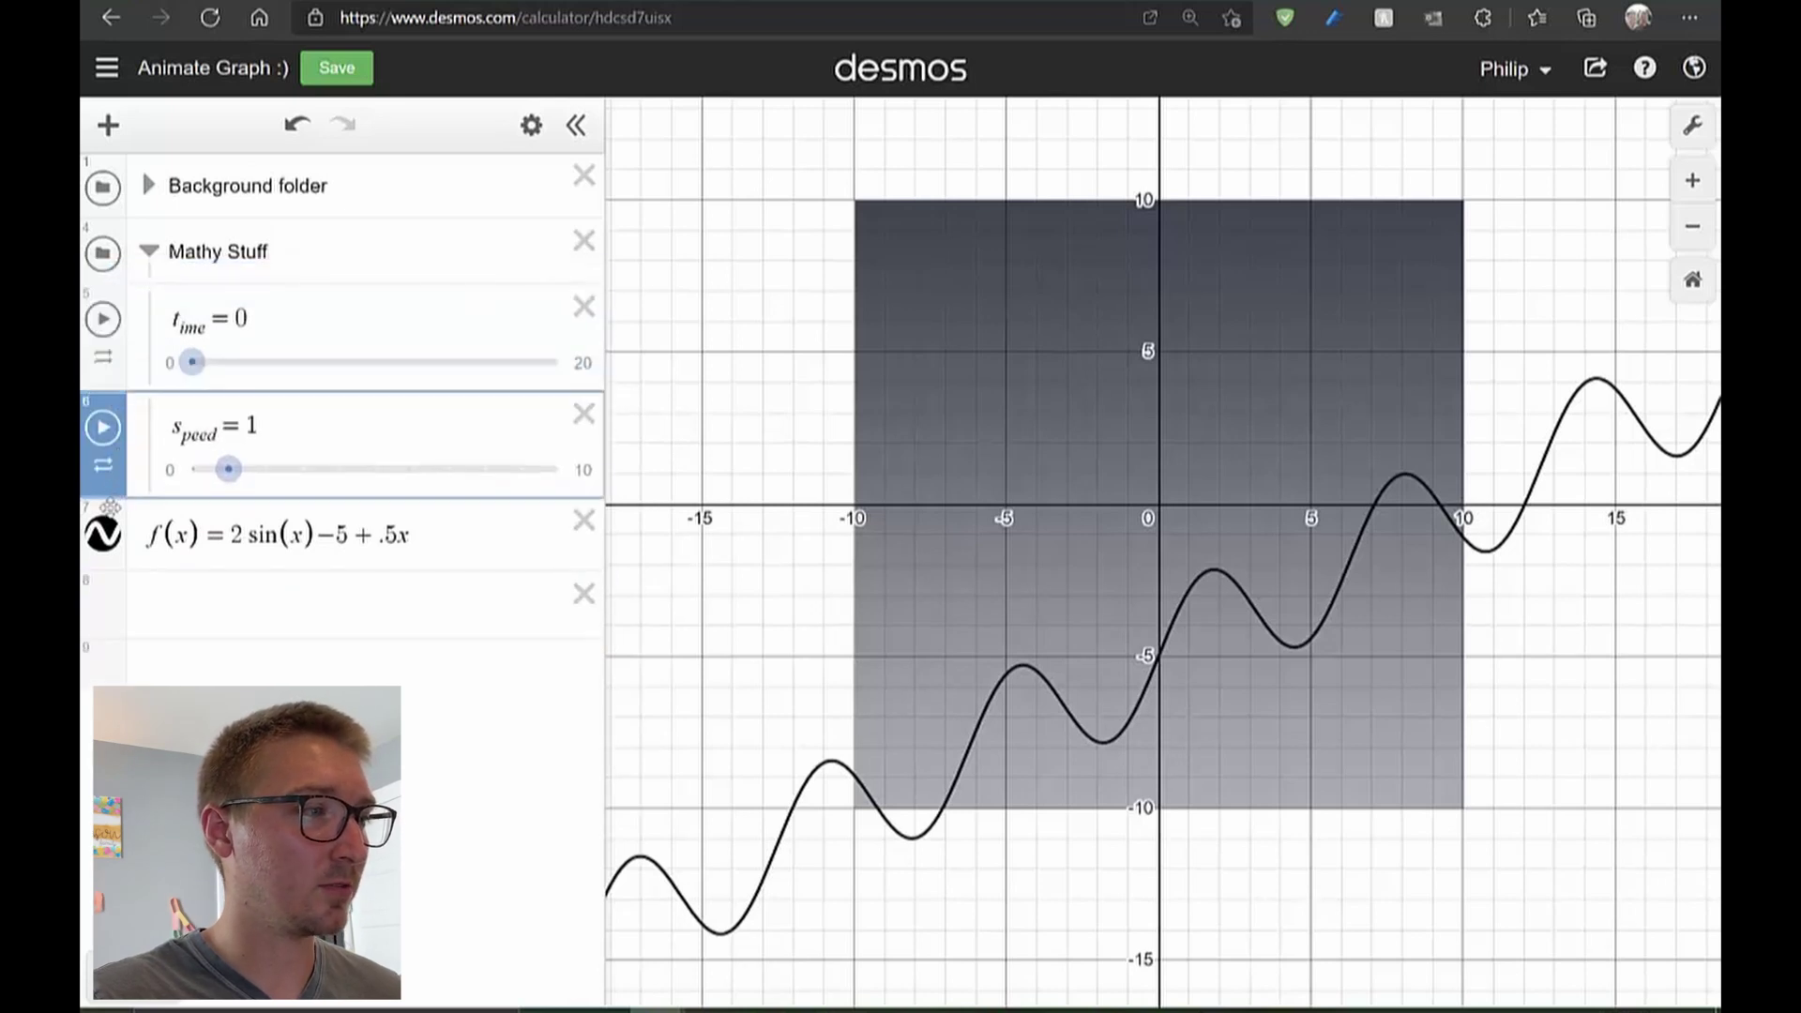
{"action": "left_click_drag", "start_coordinate": [110, 486], "coordinate": [117, 483]}
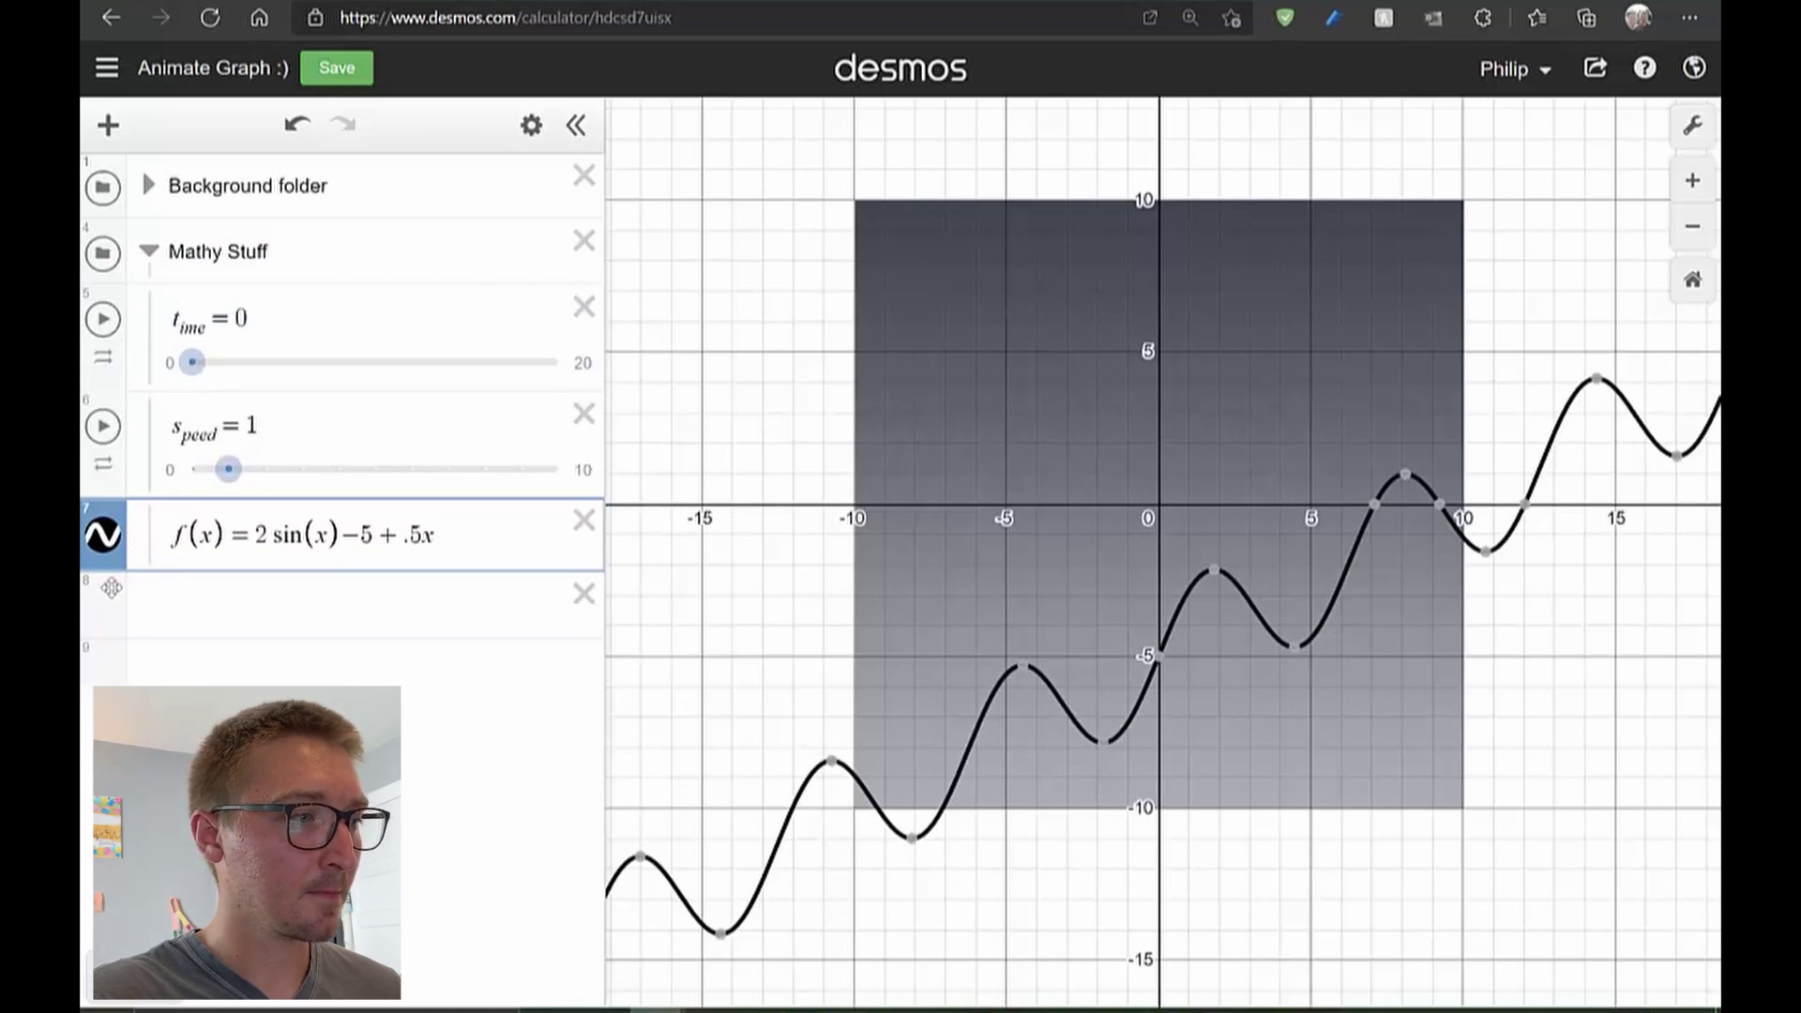
Define a point named p_oint at (-10, 0) in the empty expression below f(x)
{"action": "left_click", "coordinate": [176, 599]}
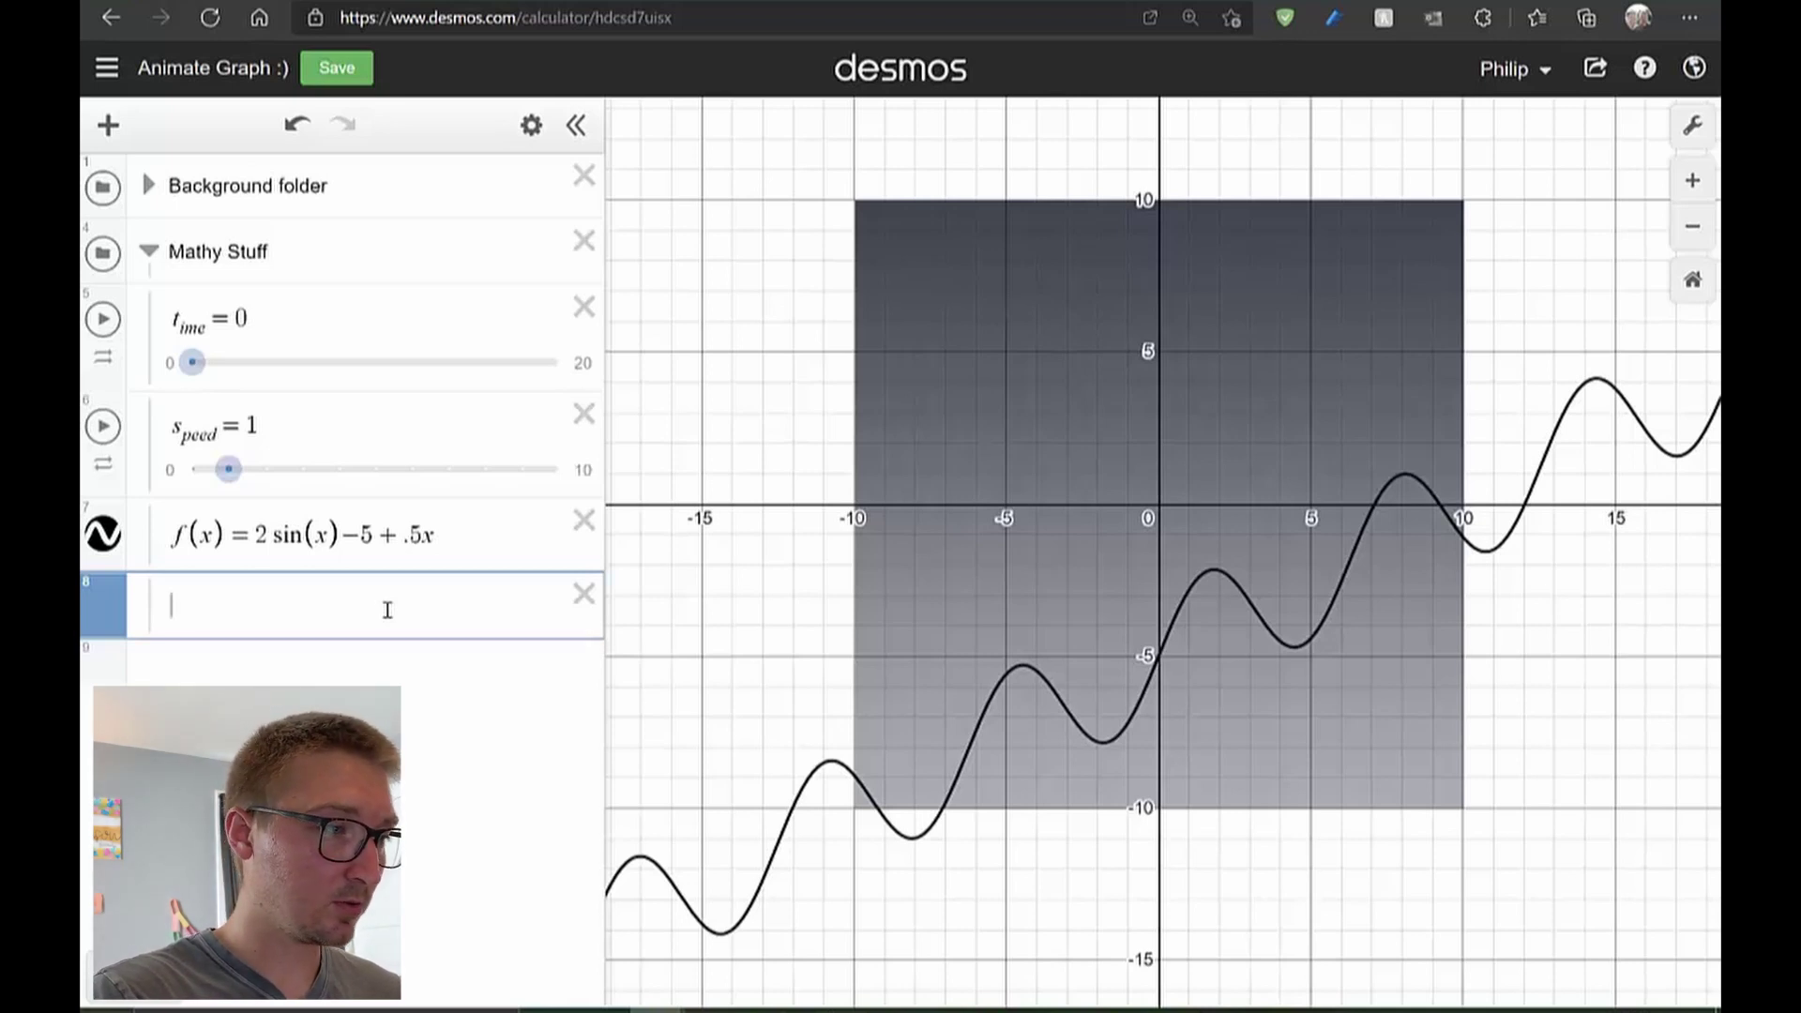
{"action": "type", "text": "p"}
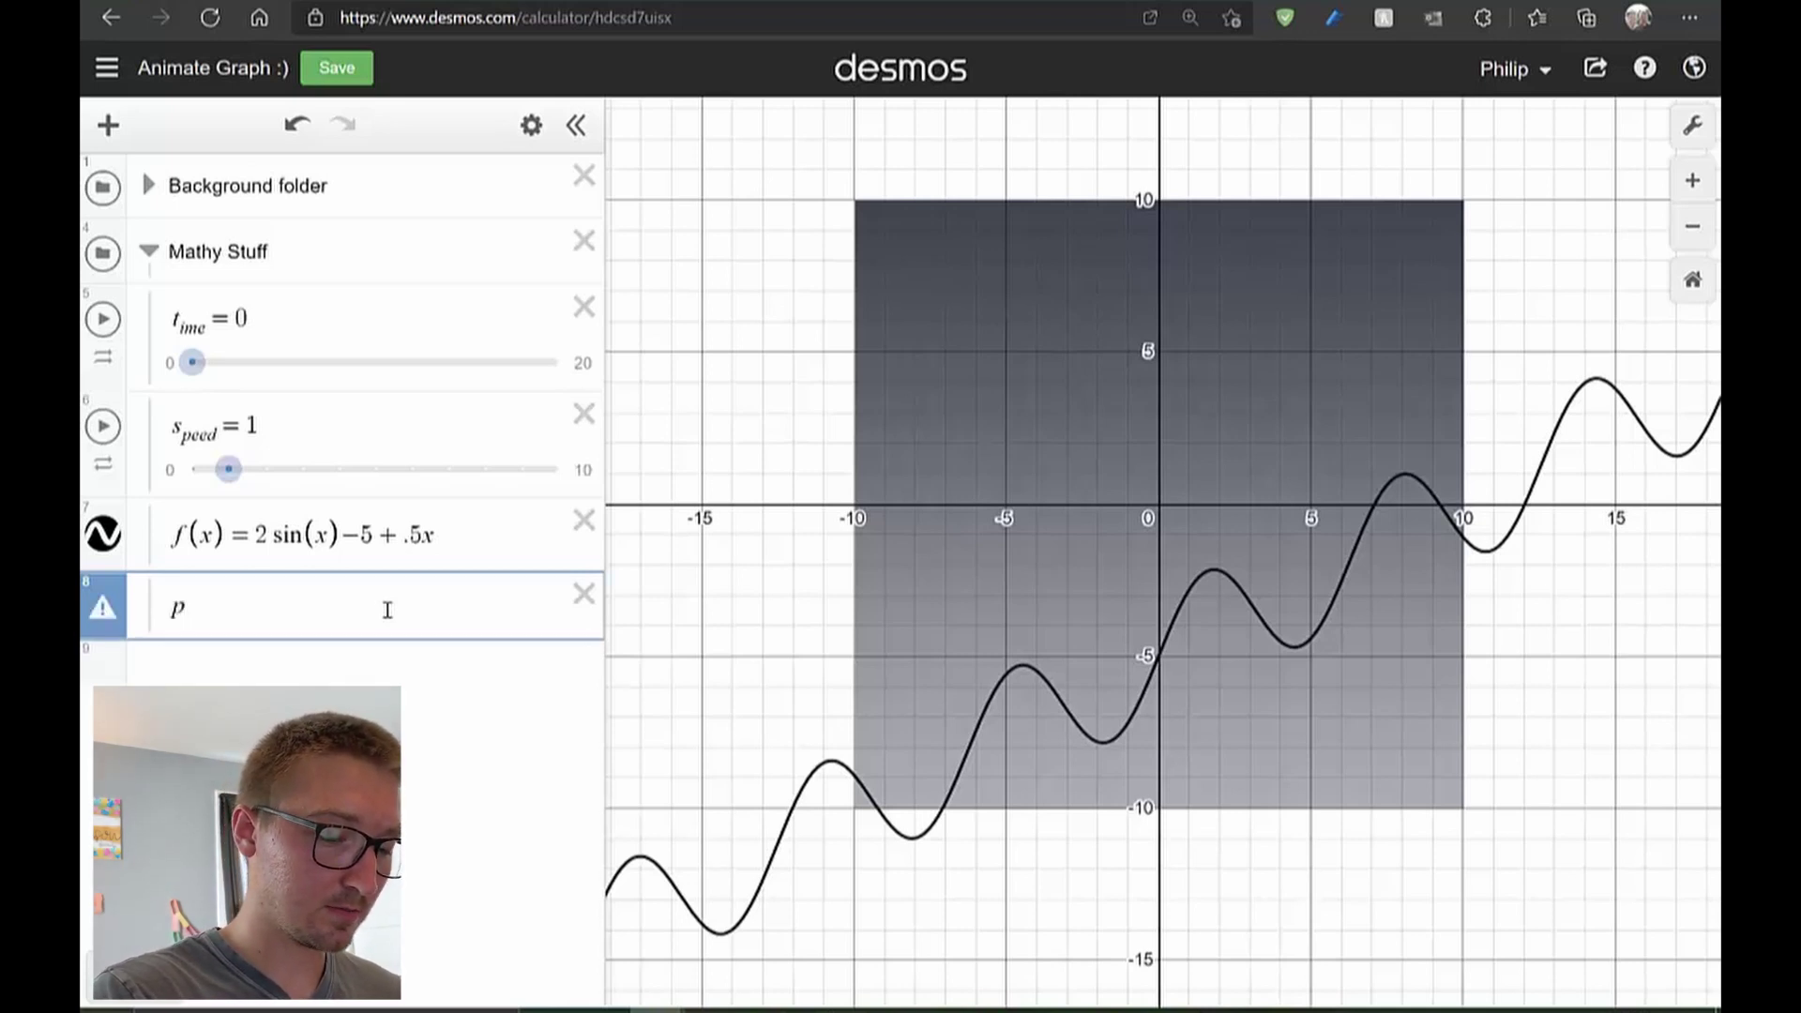
{"action": "type", "text": "_"}
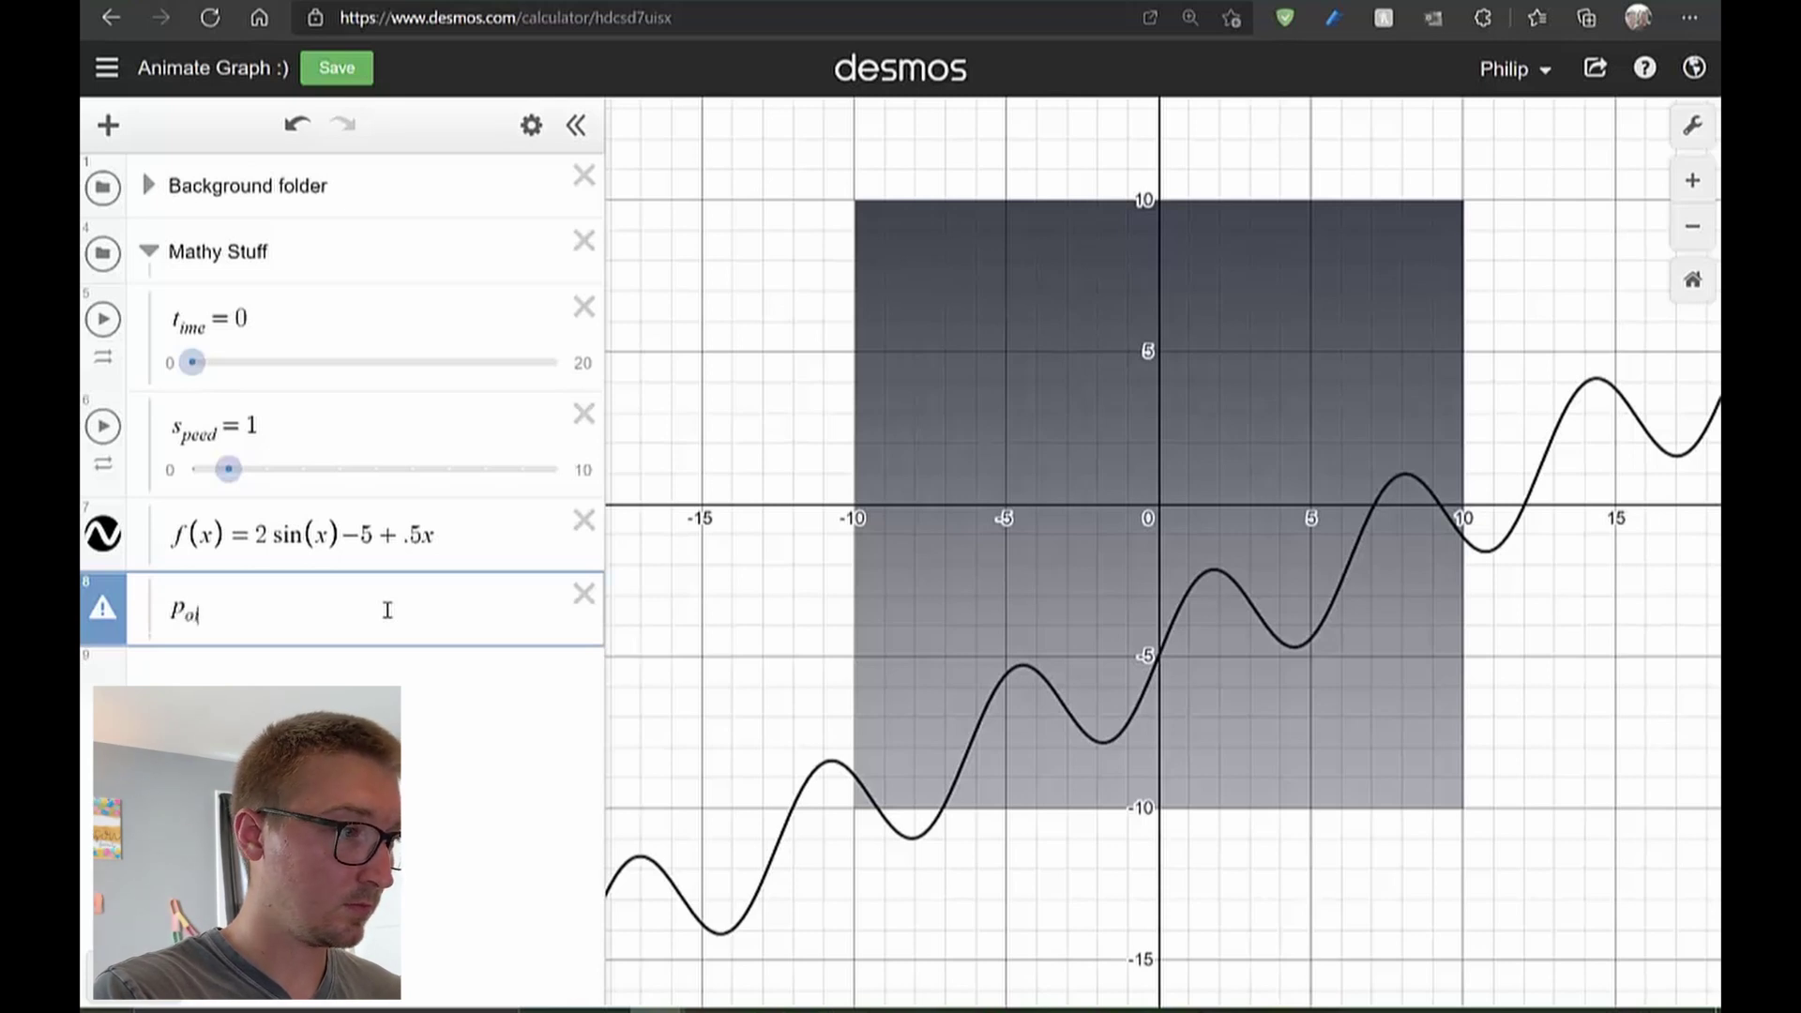
{"action": "type", "text": "oint"}
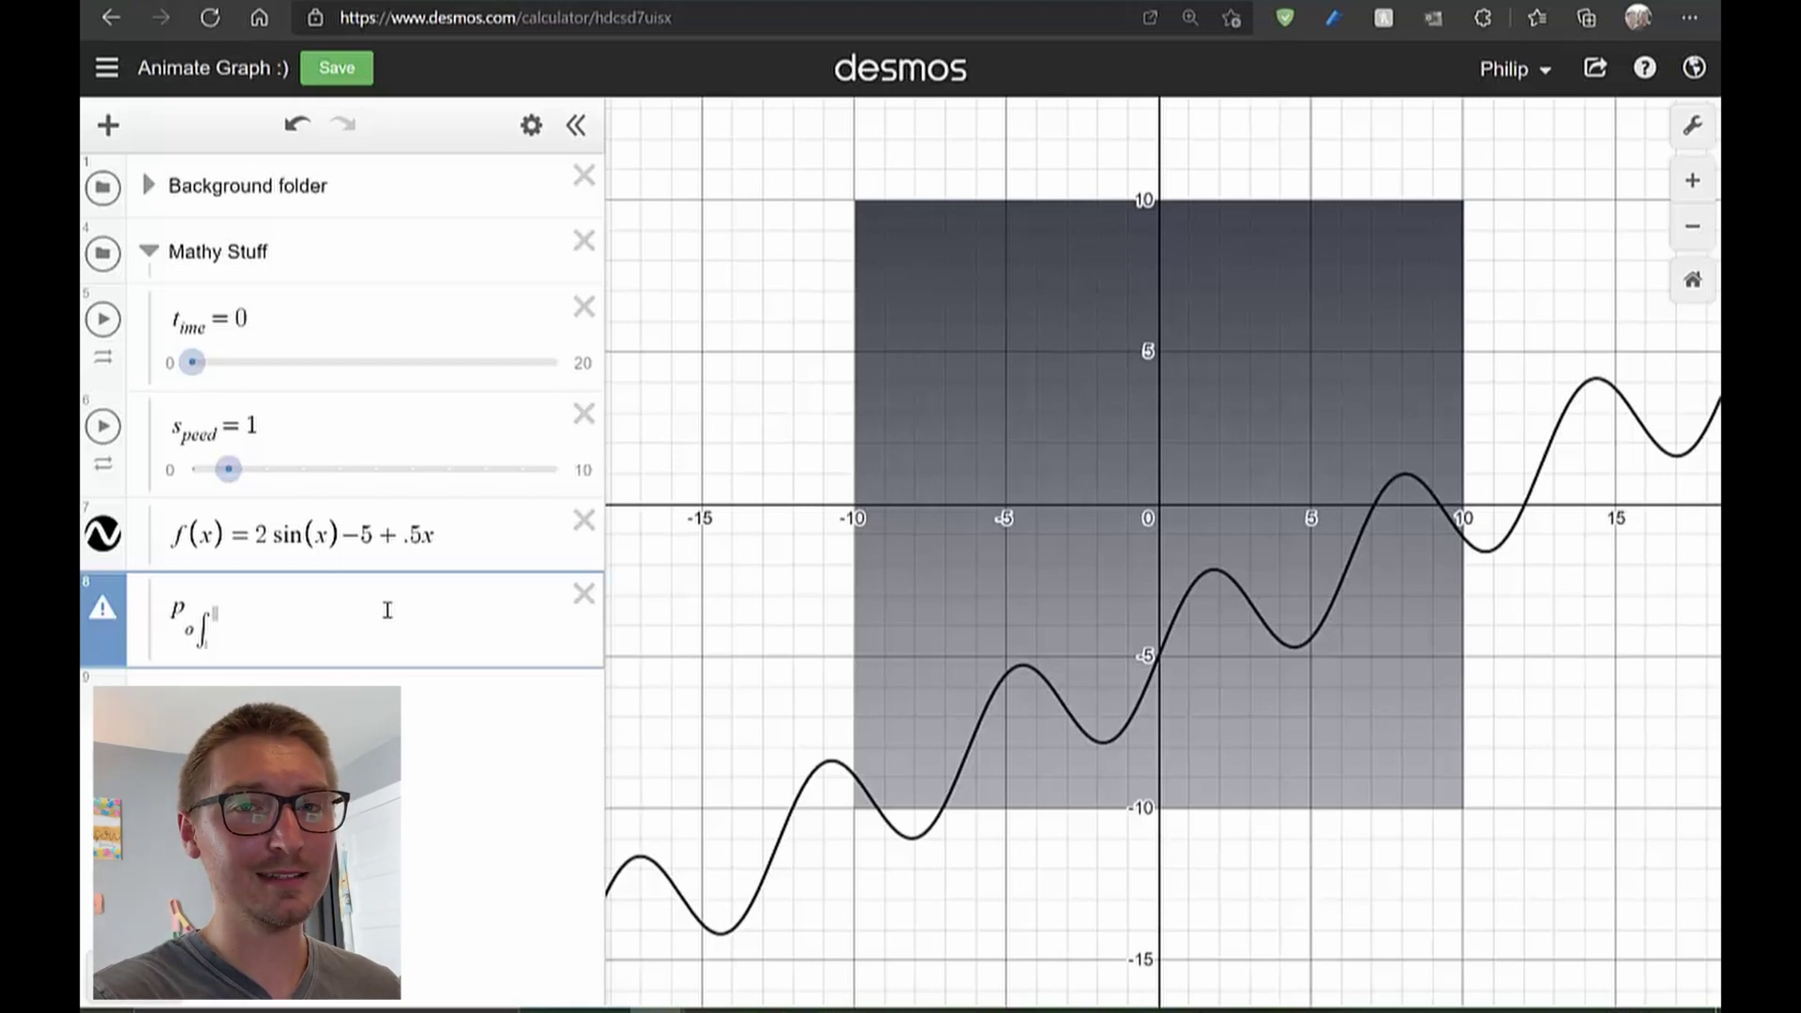
{"action": "key", "text": "BackSpace"}
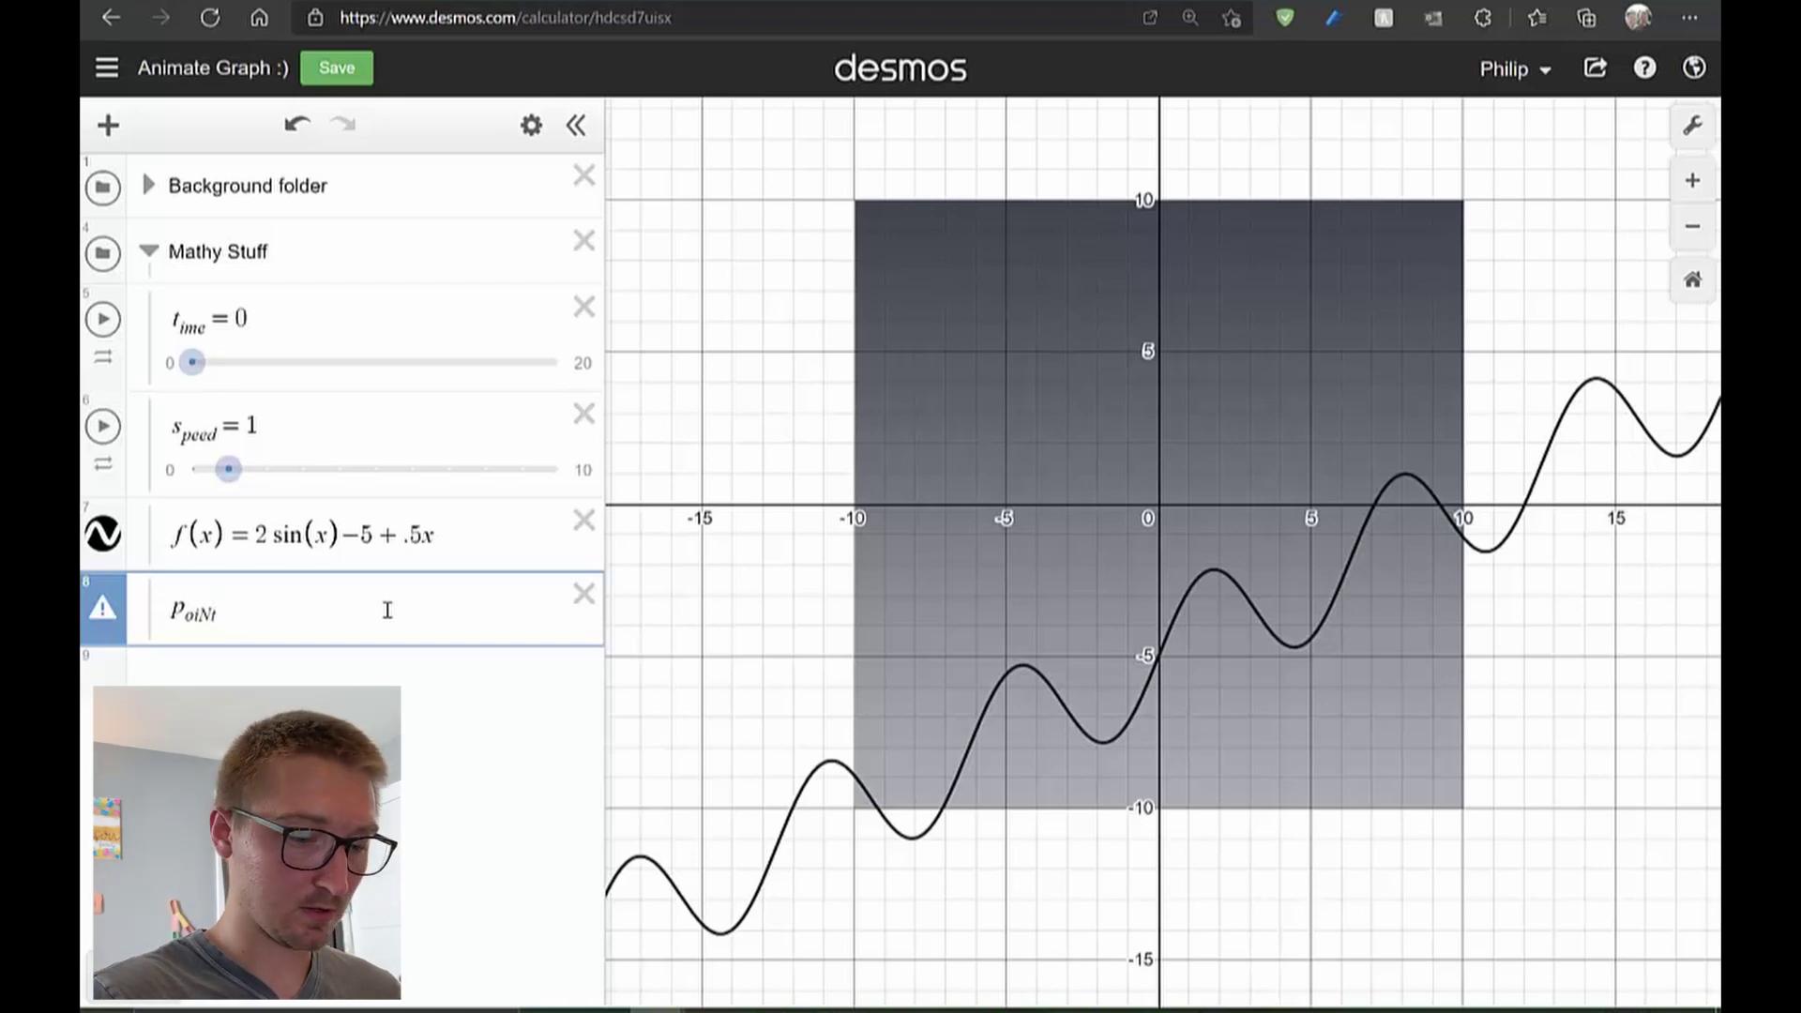
{"action": "type", "text": "="}
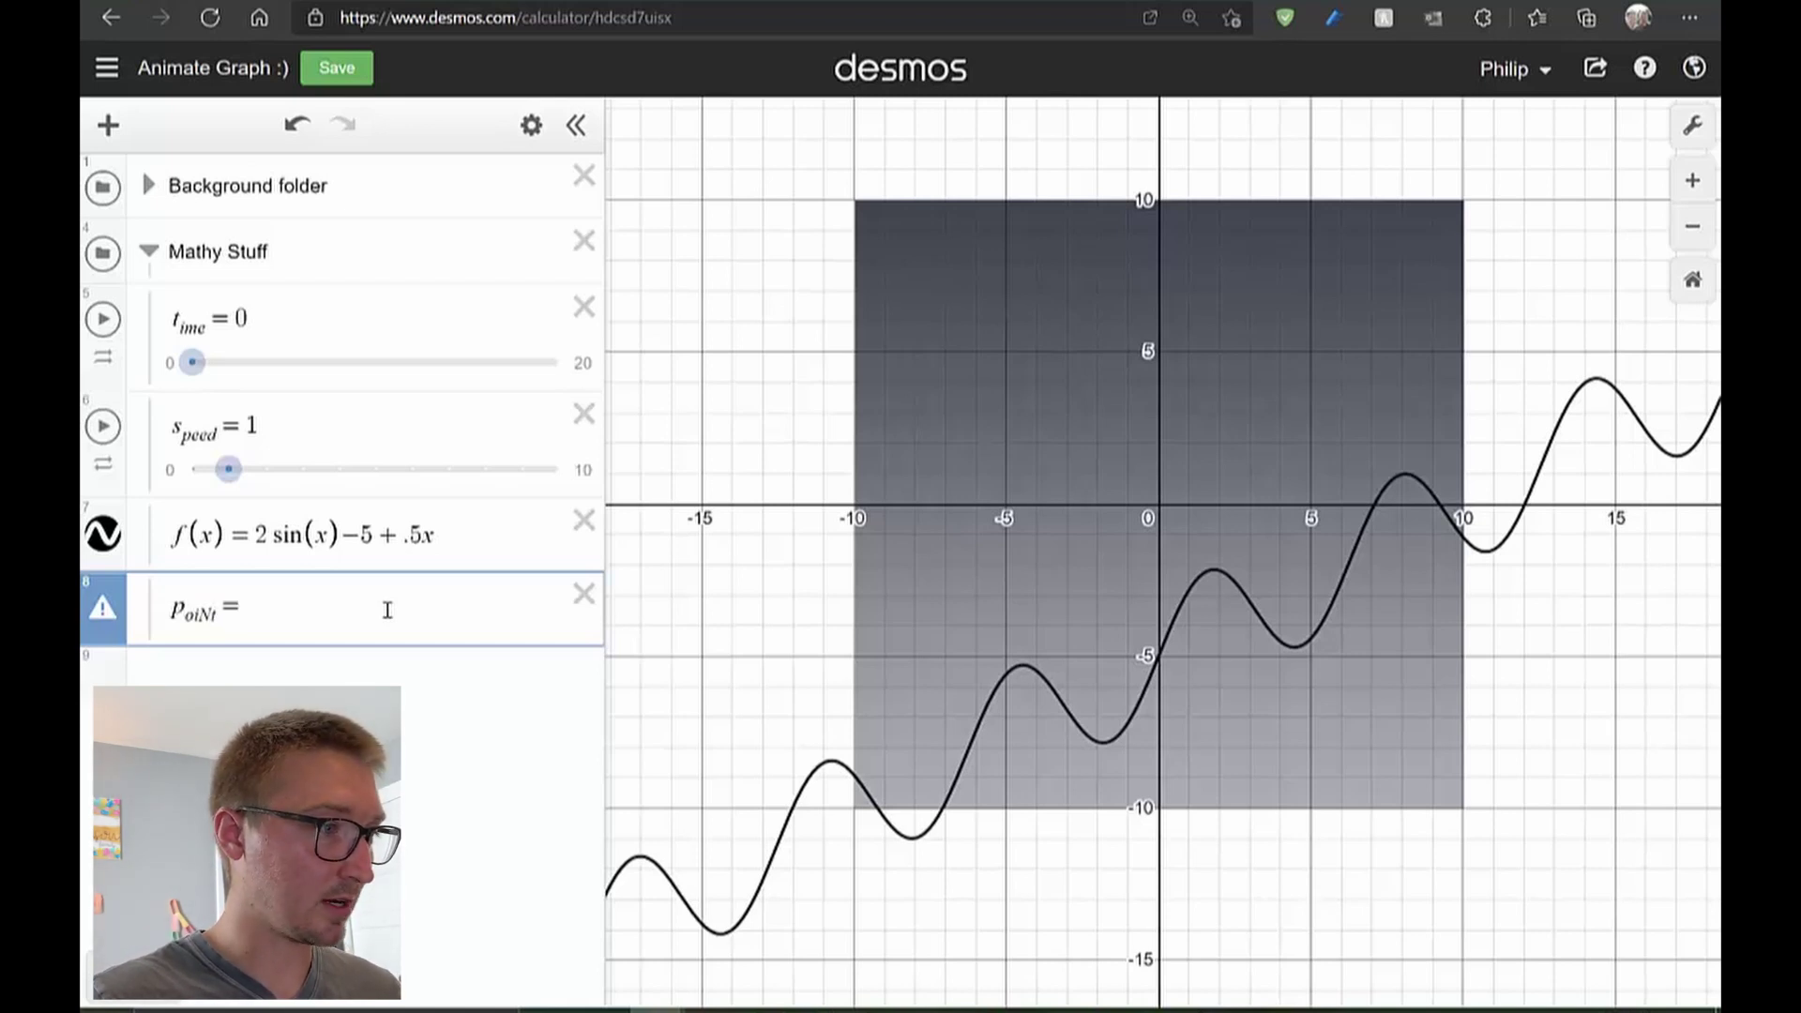
{"action": "key", "text": "BackSpace"}
{"action": "type", "text": "n"}
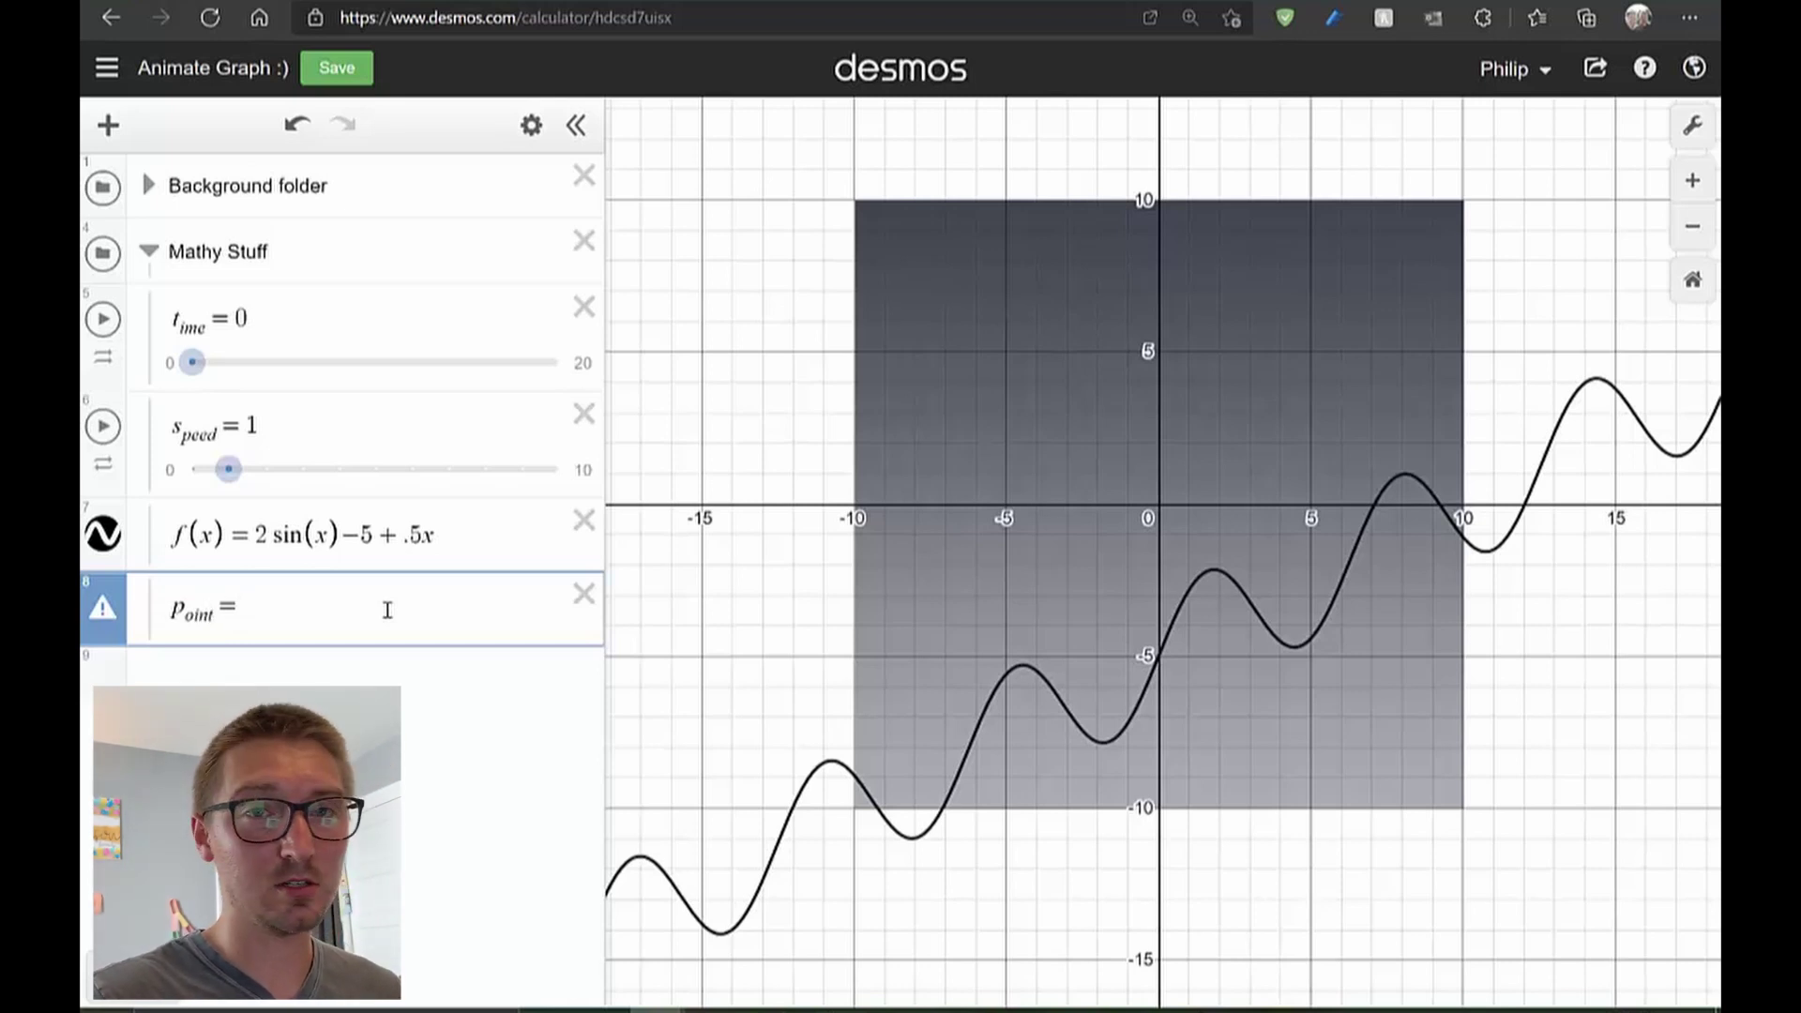
{"action": "type", "text": "("}
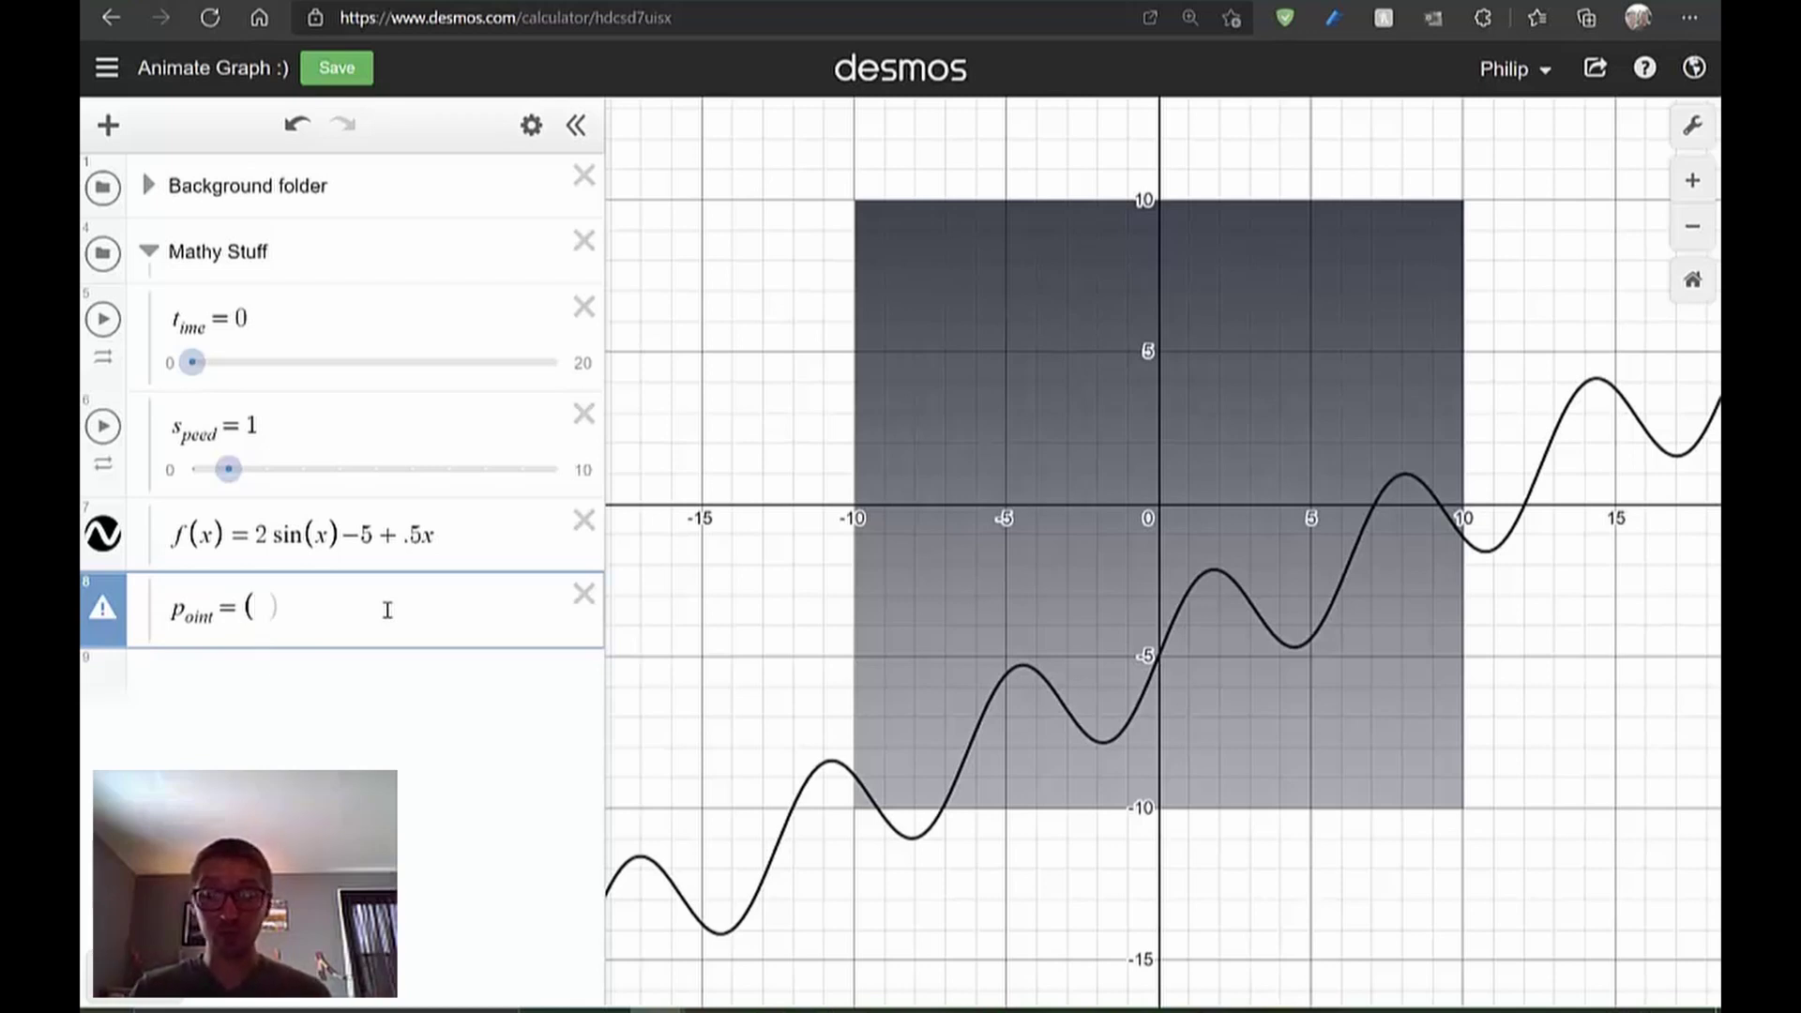
{"action": "type", "text": "-10"}
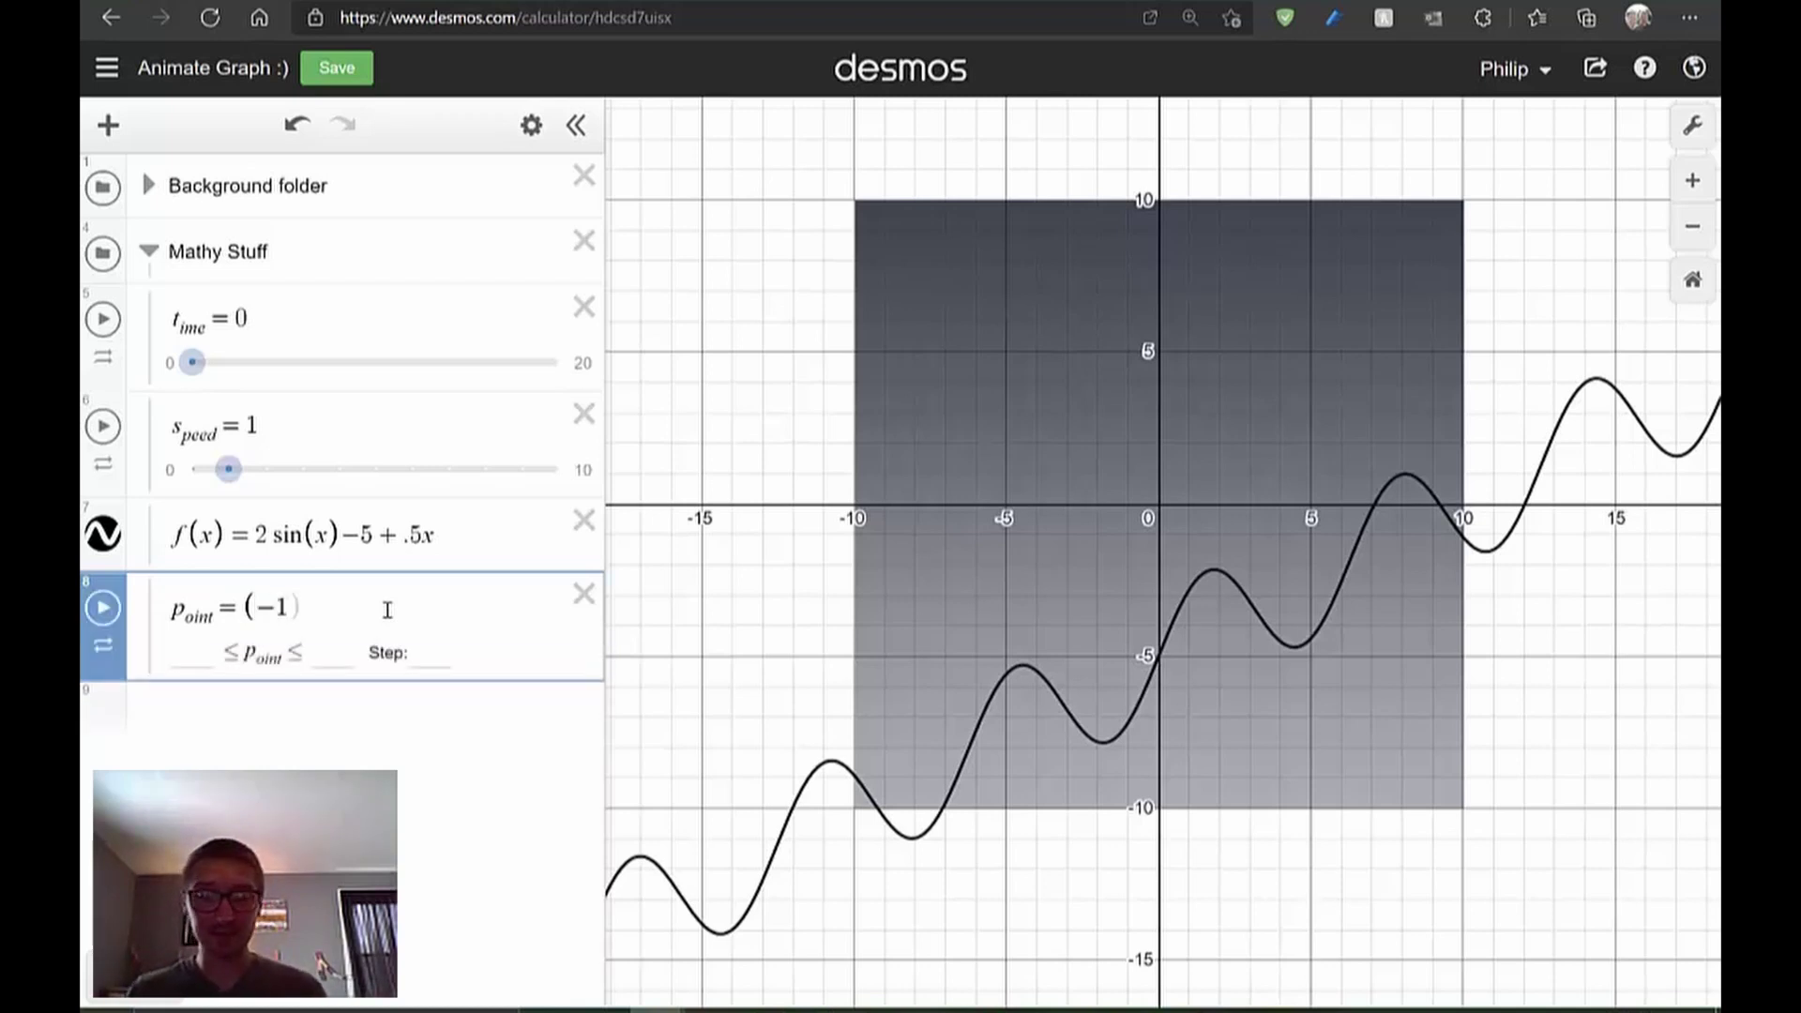
{"action": "type", "text": ",0"}
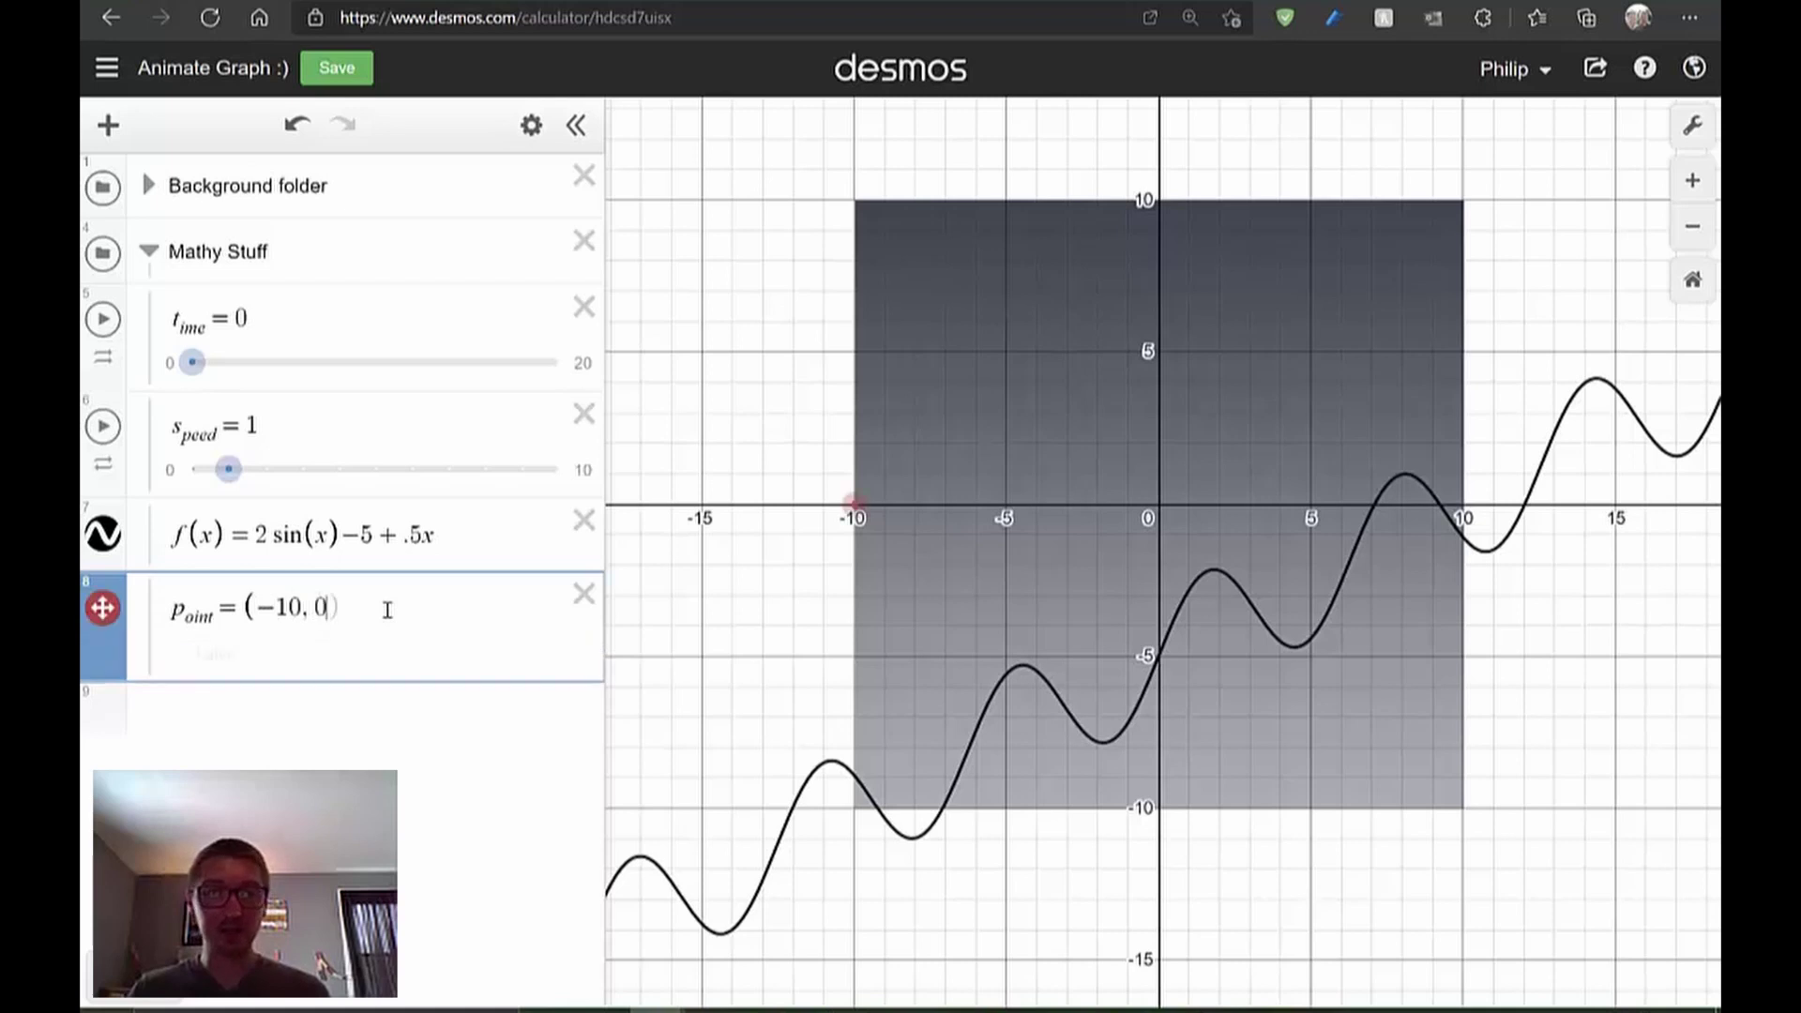
{"action": "key", "text": "Right"}
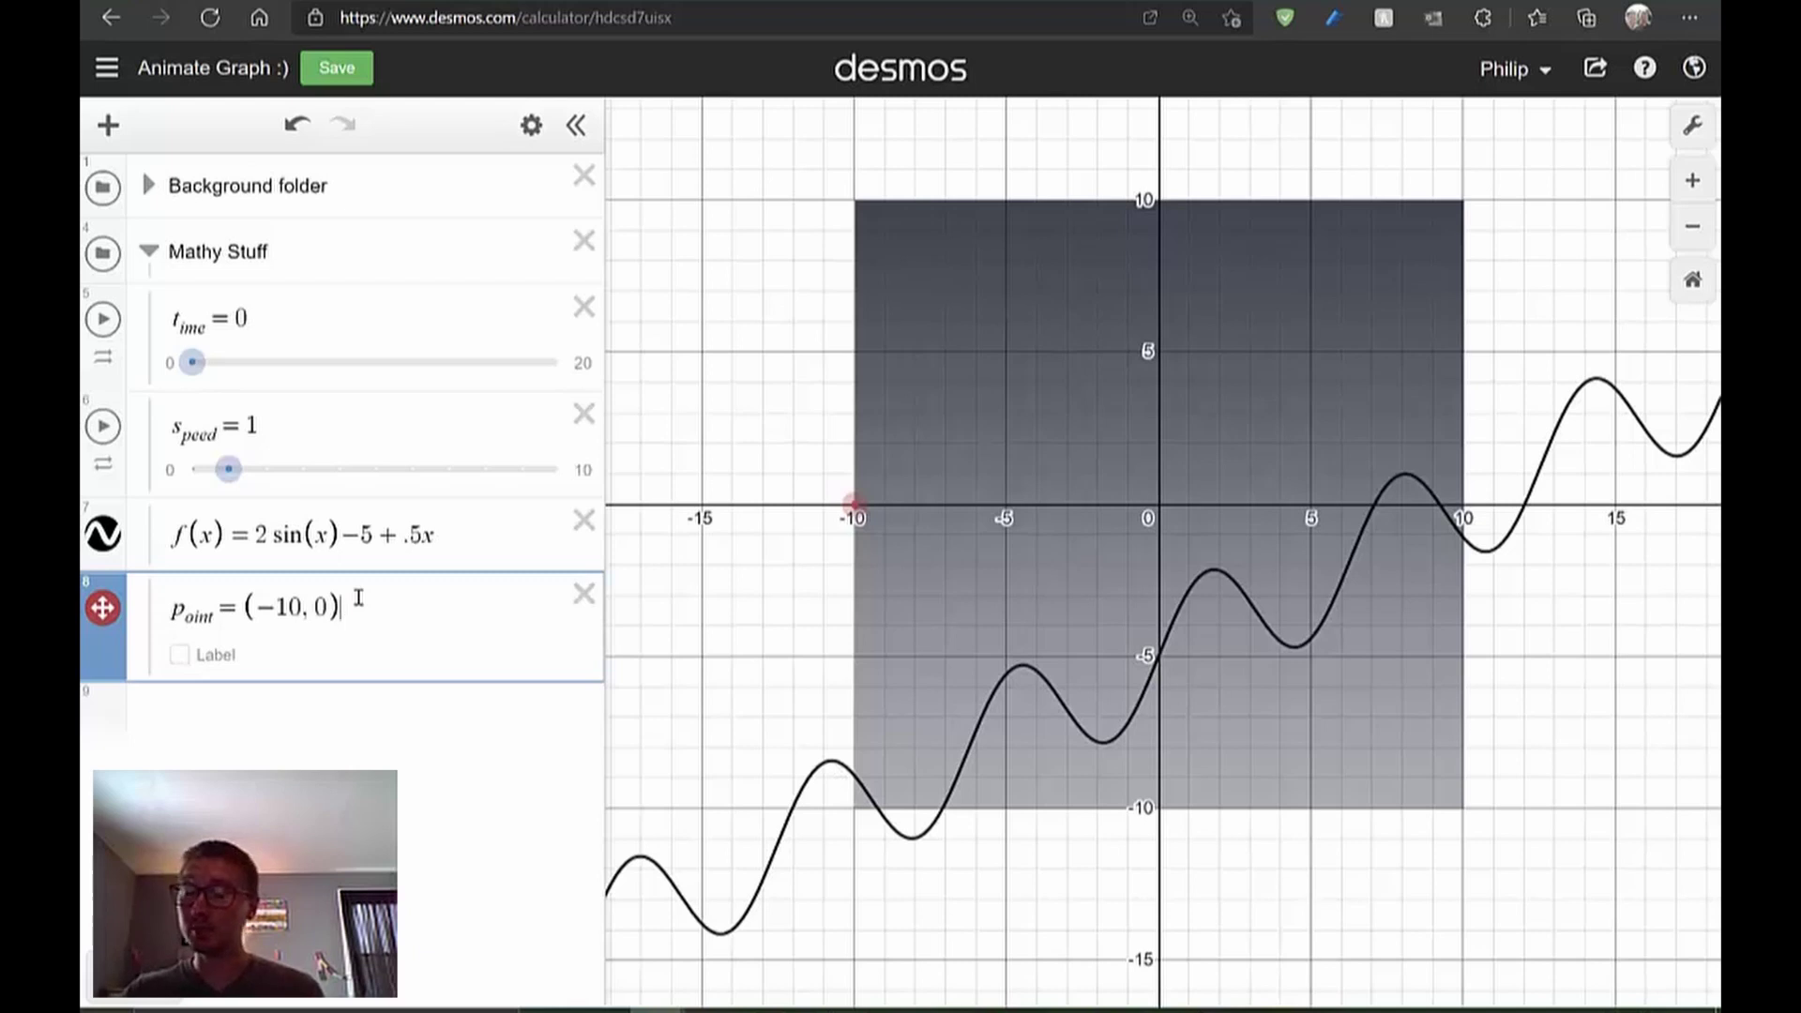
Change the x-coordinate of p_oint to -10 + t_ime and play the t_ime slider to test the motion
{"action": "key", "text": "Left"}
{"action": "key", "text": "Left"}
{"action": "key", "text": "Left"}
{"action": "key", "text": "Left"}
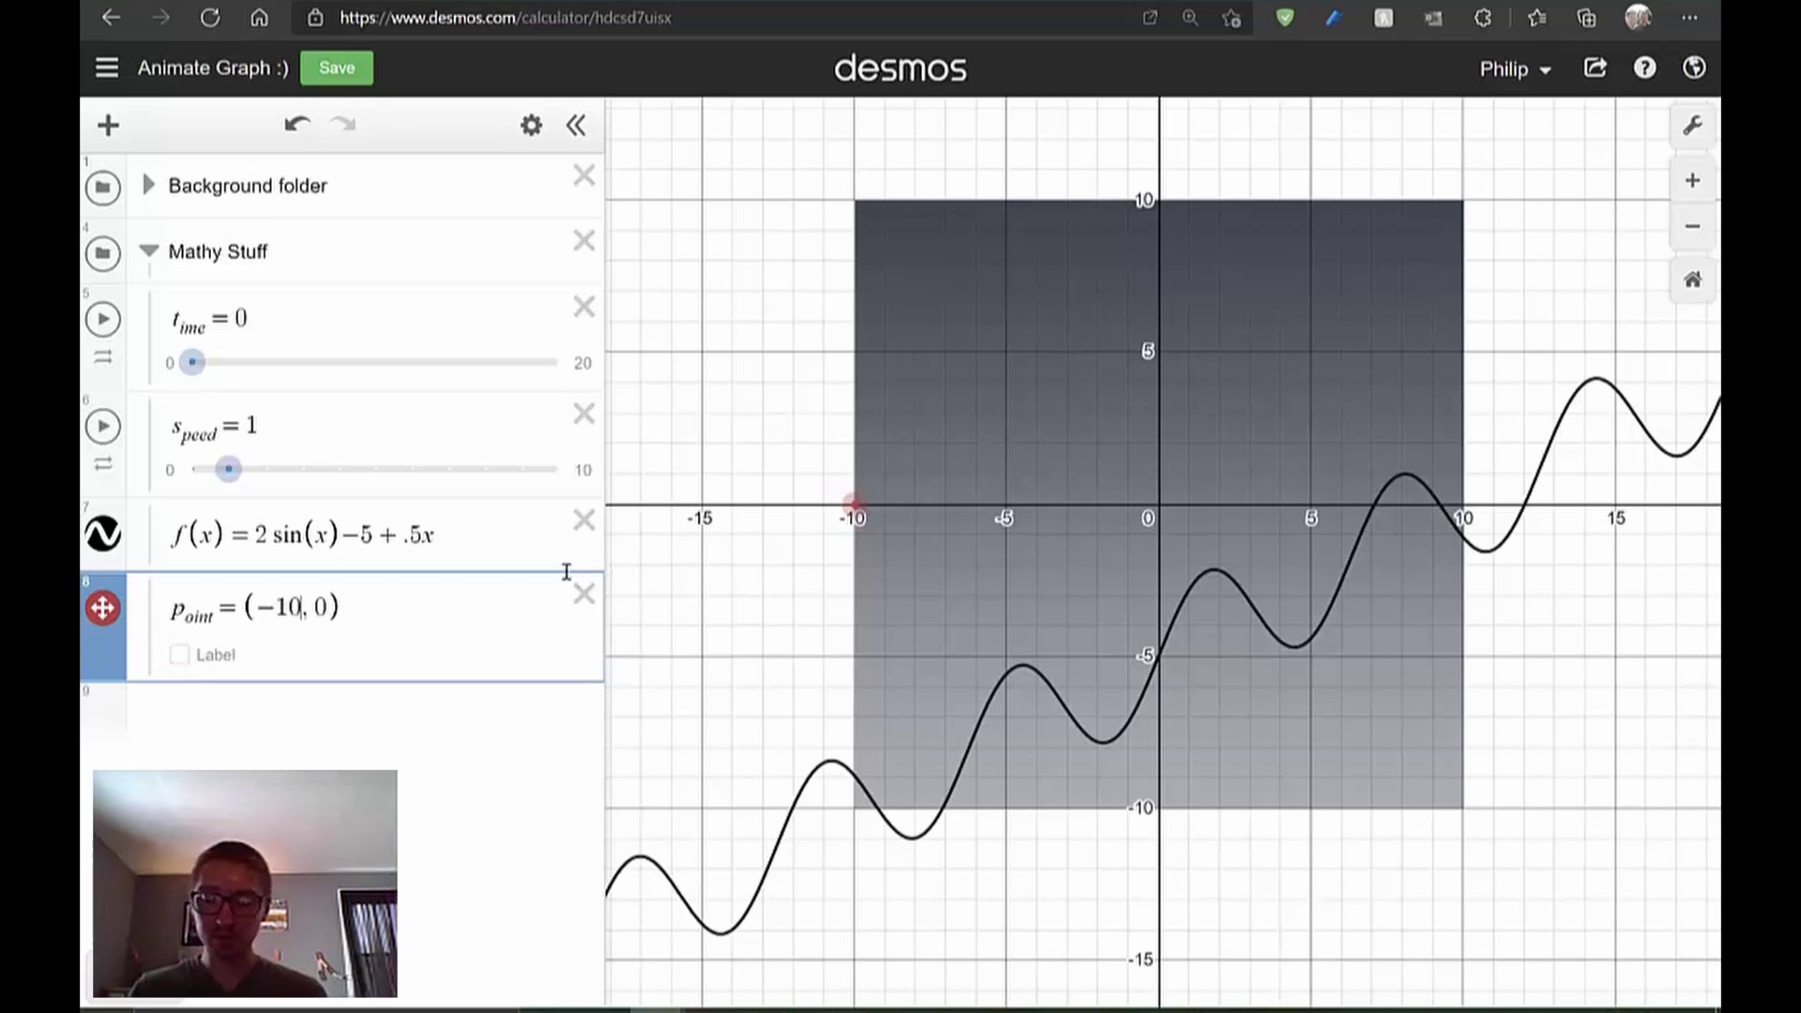
{"action": "type", "text": "+t"}
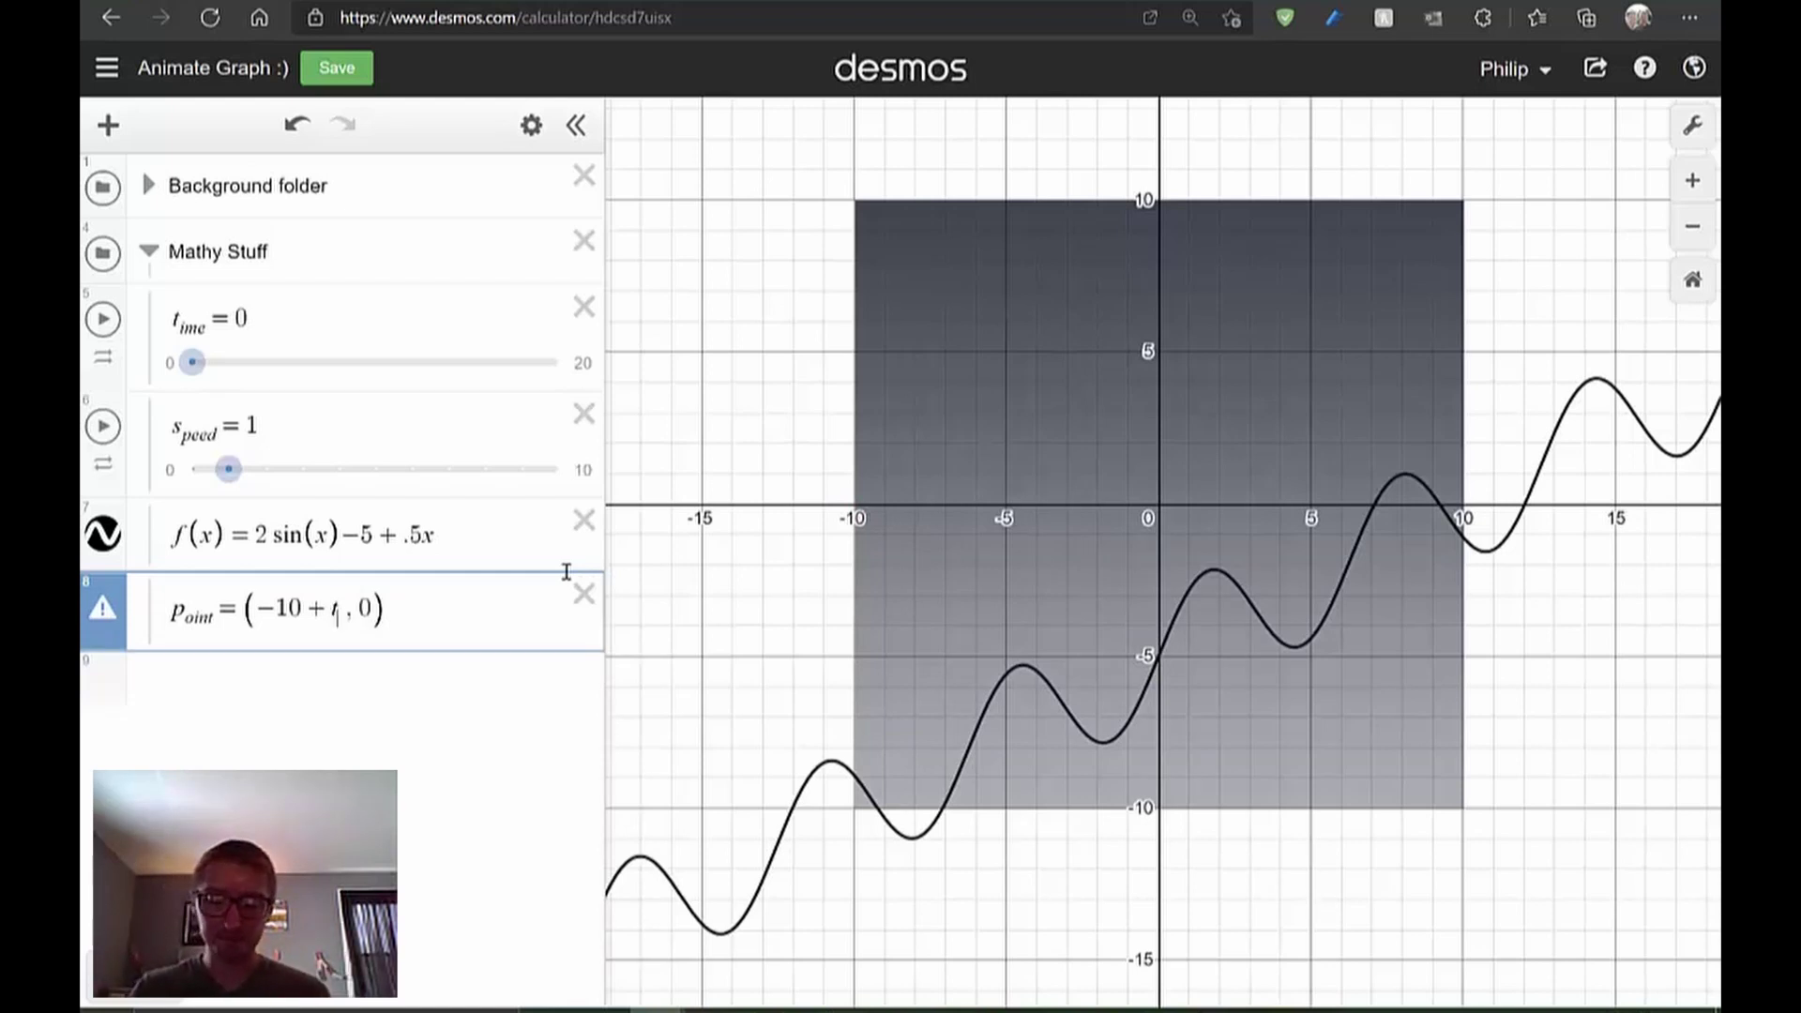
{"action": "type", "text": "_ime"}
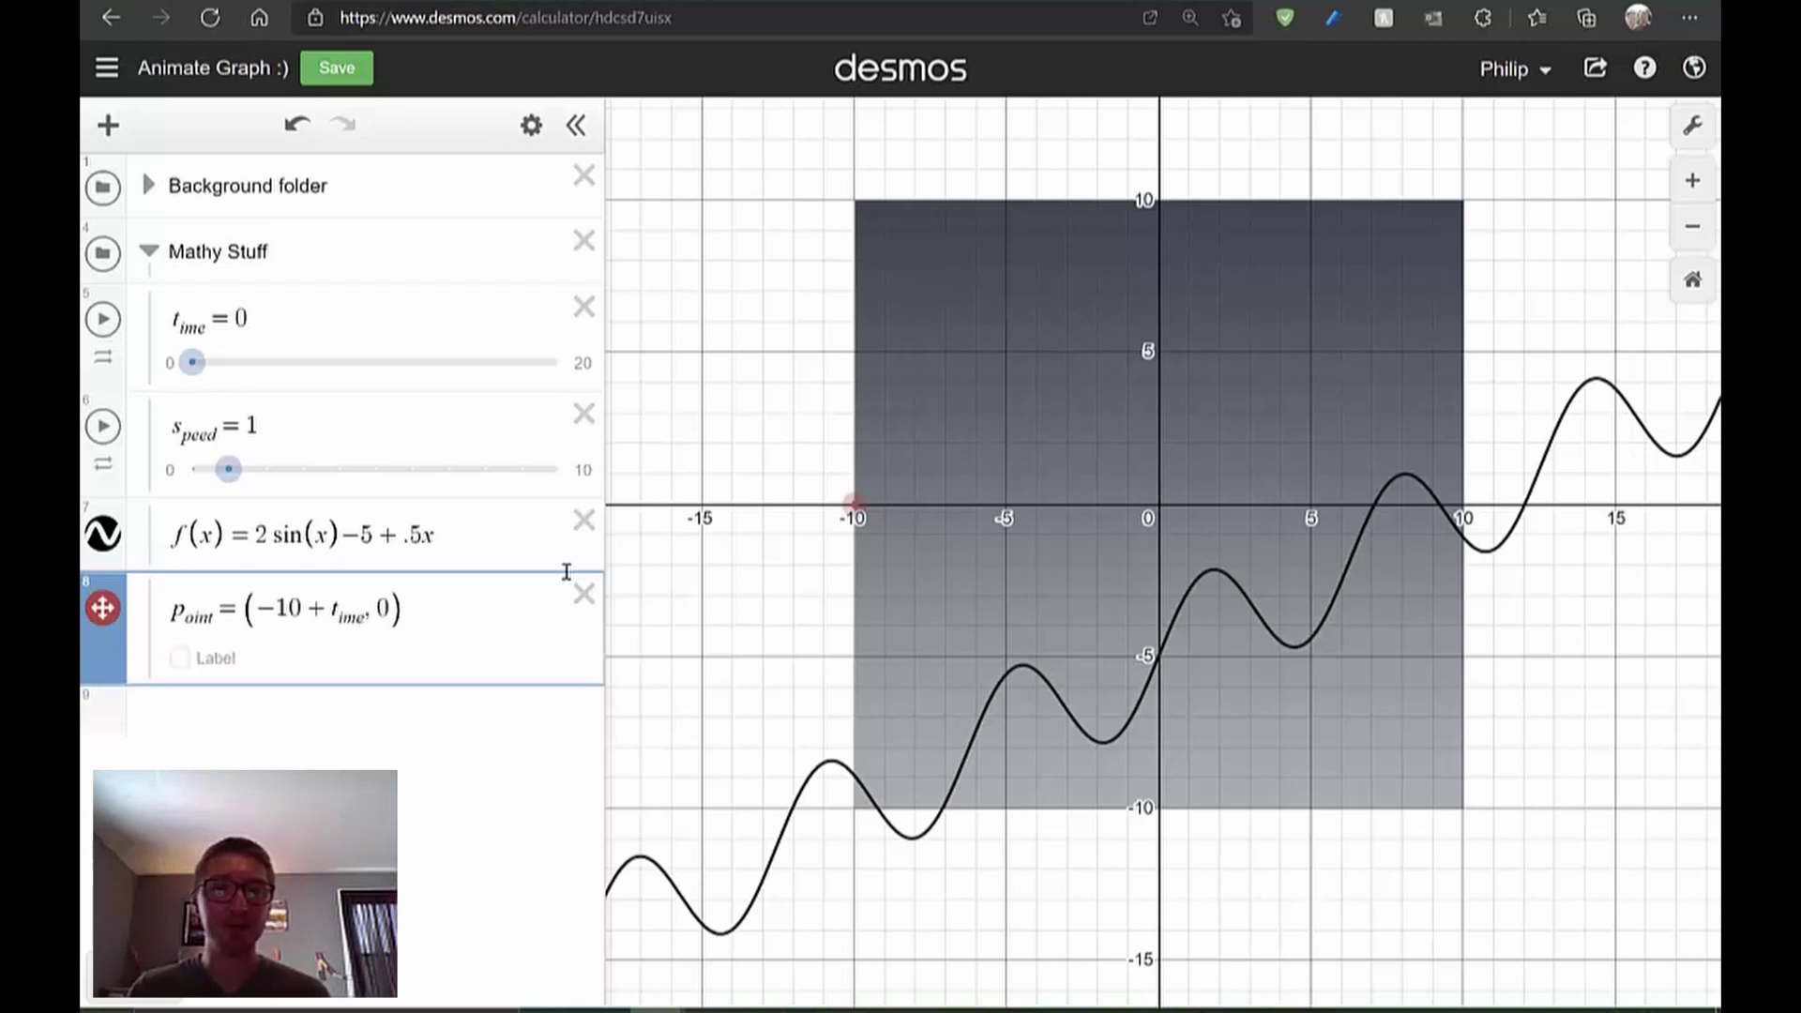
{"action": "left_click", "coordinate": [103, 318]}
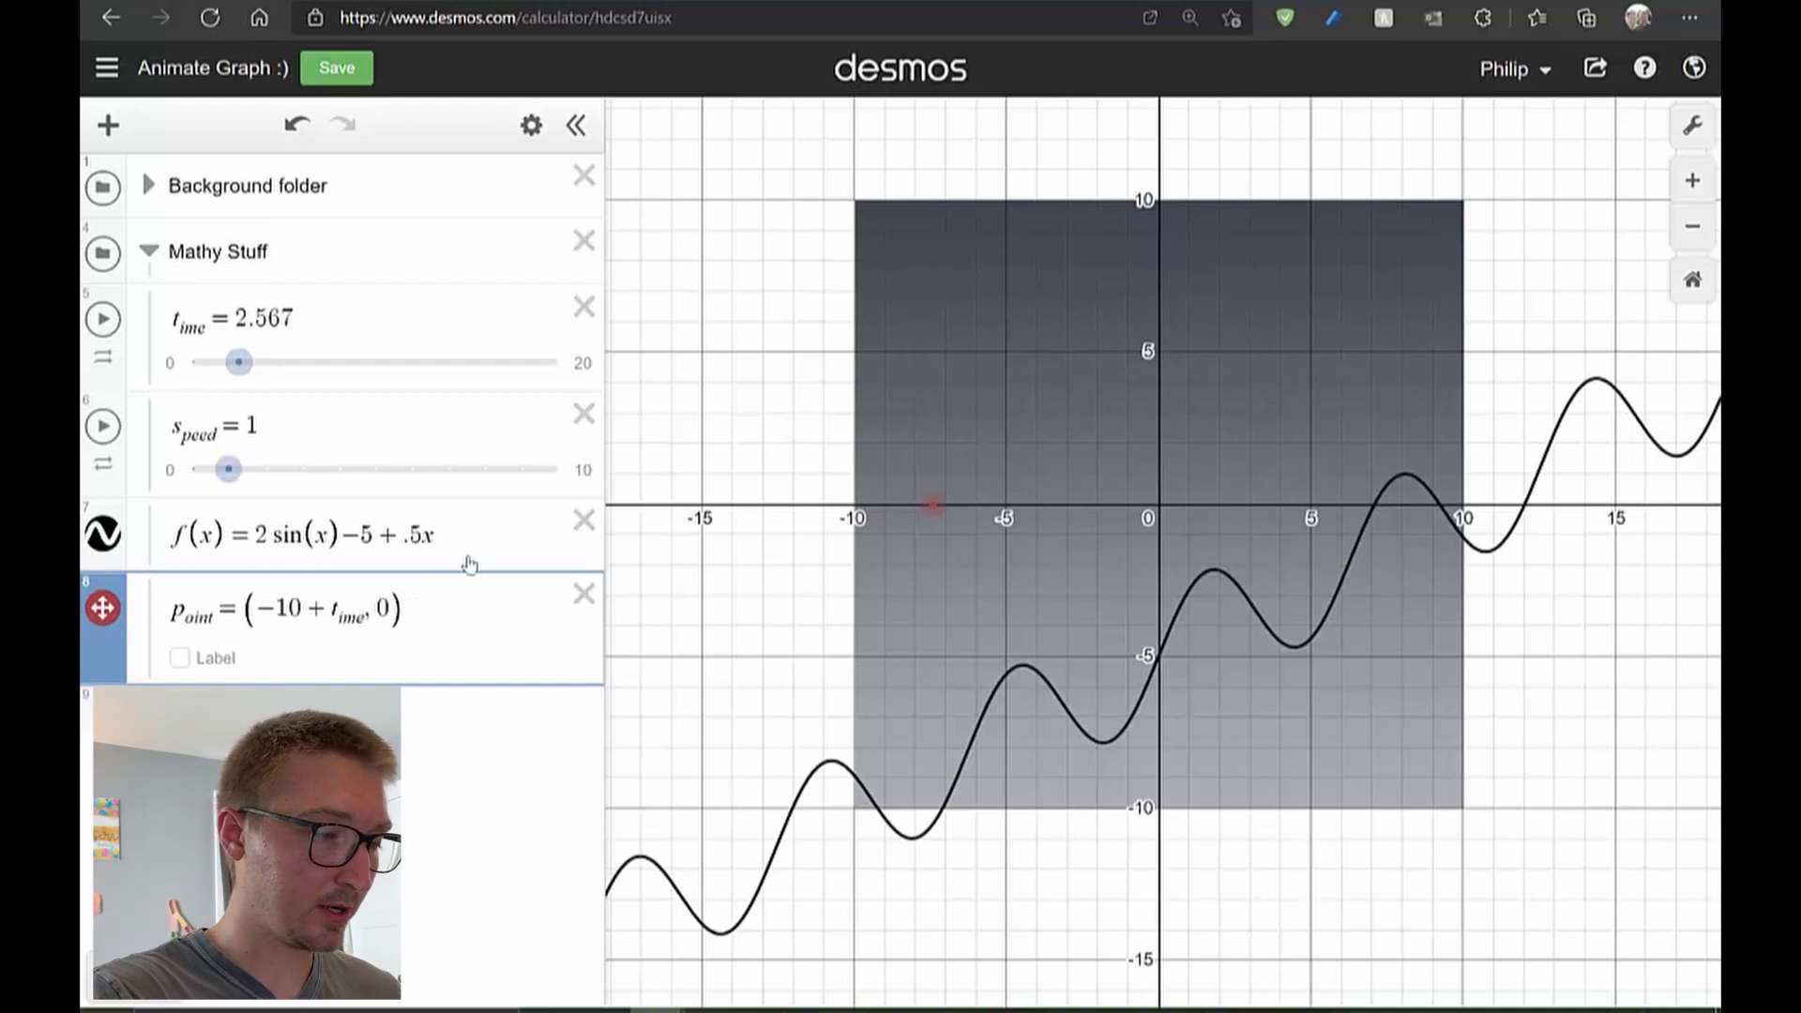
Multiply t_ime by s_peed in the x-coordinate of p_oint and reset the t_ime slider to 0
{"action": "type", "text": "*s_pee"}
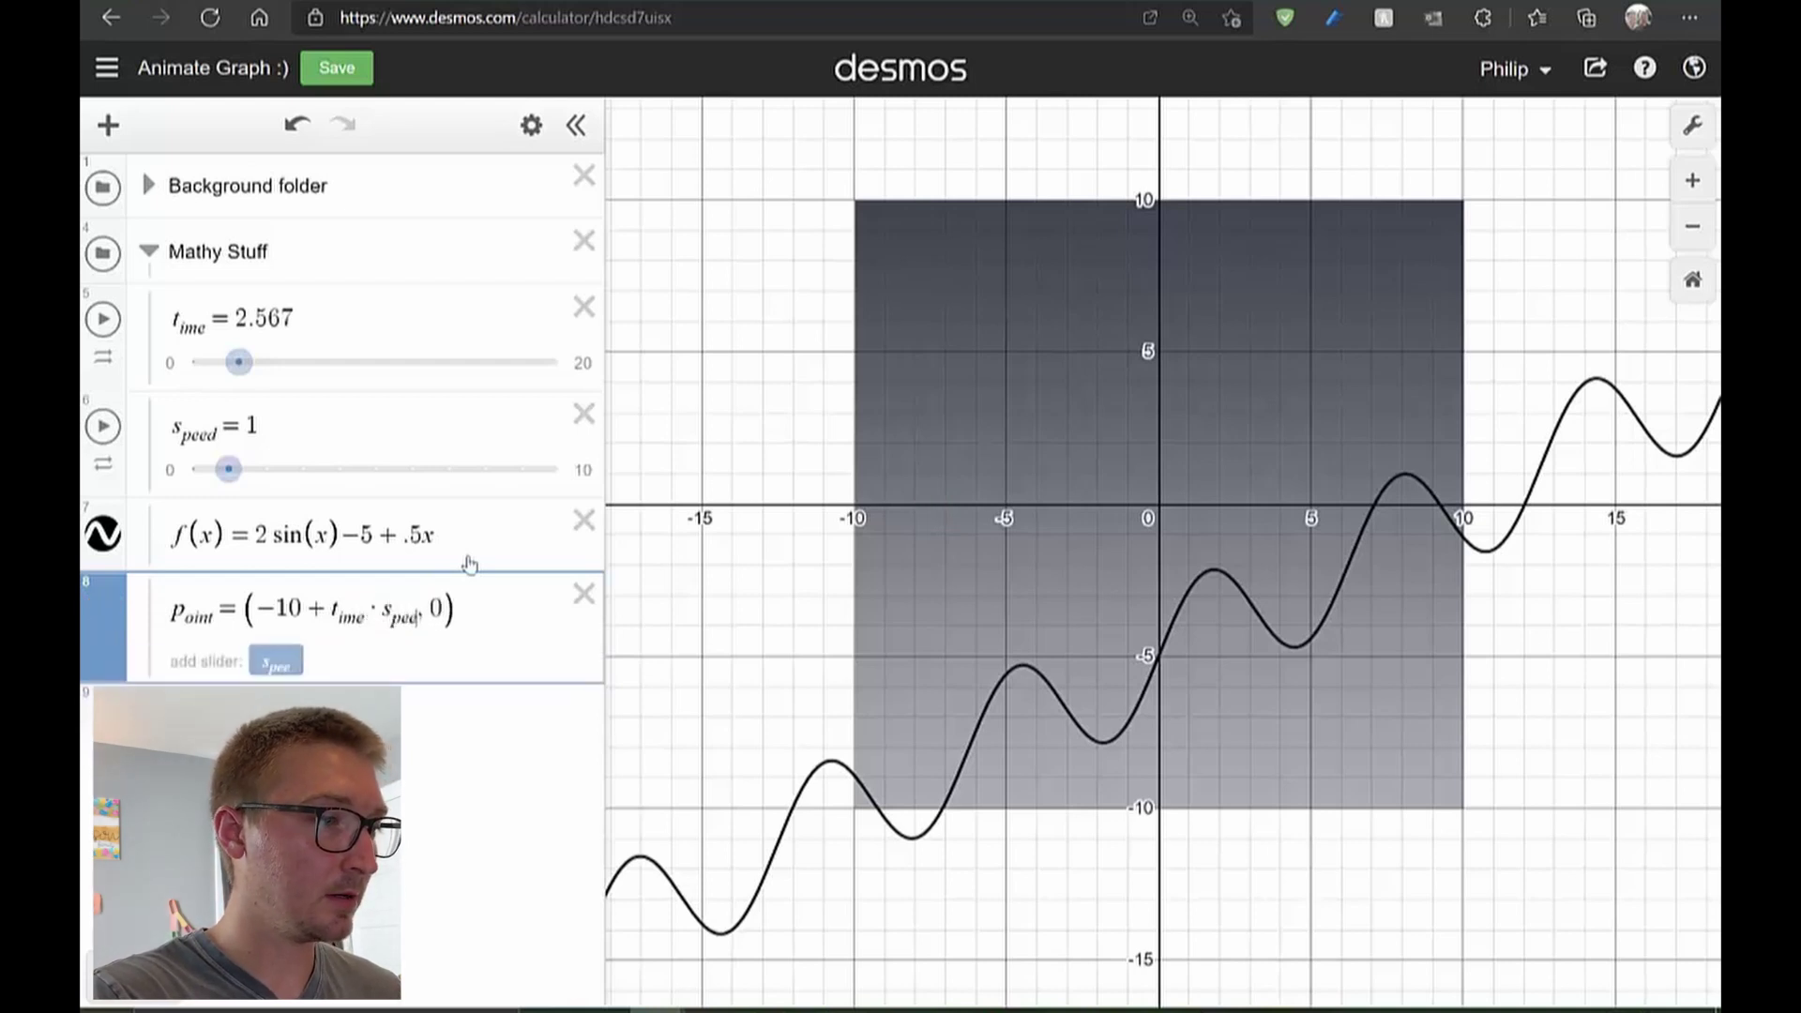
{"action": "type", "text": "d"}
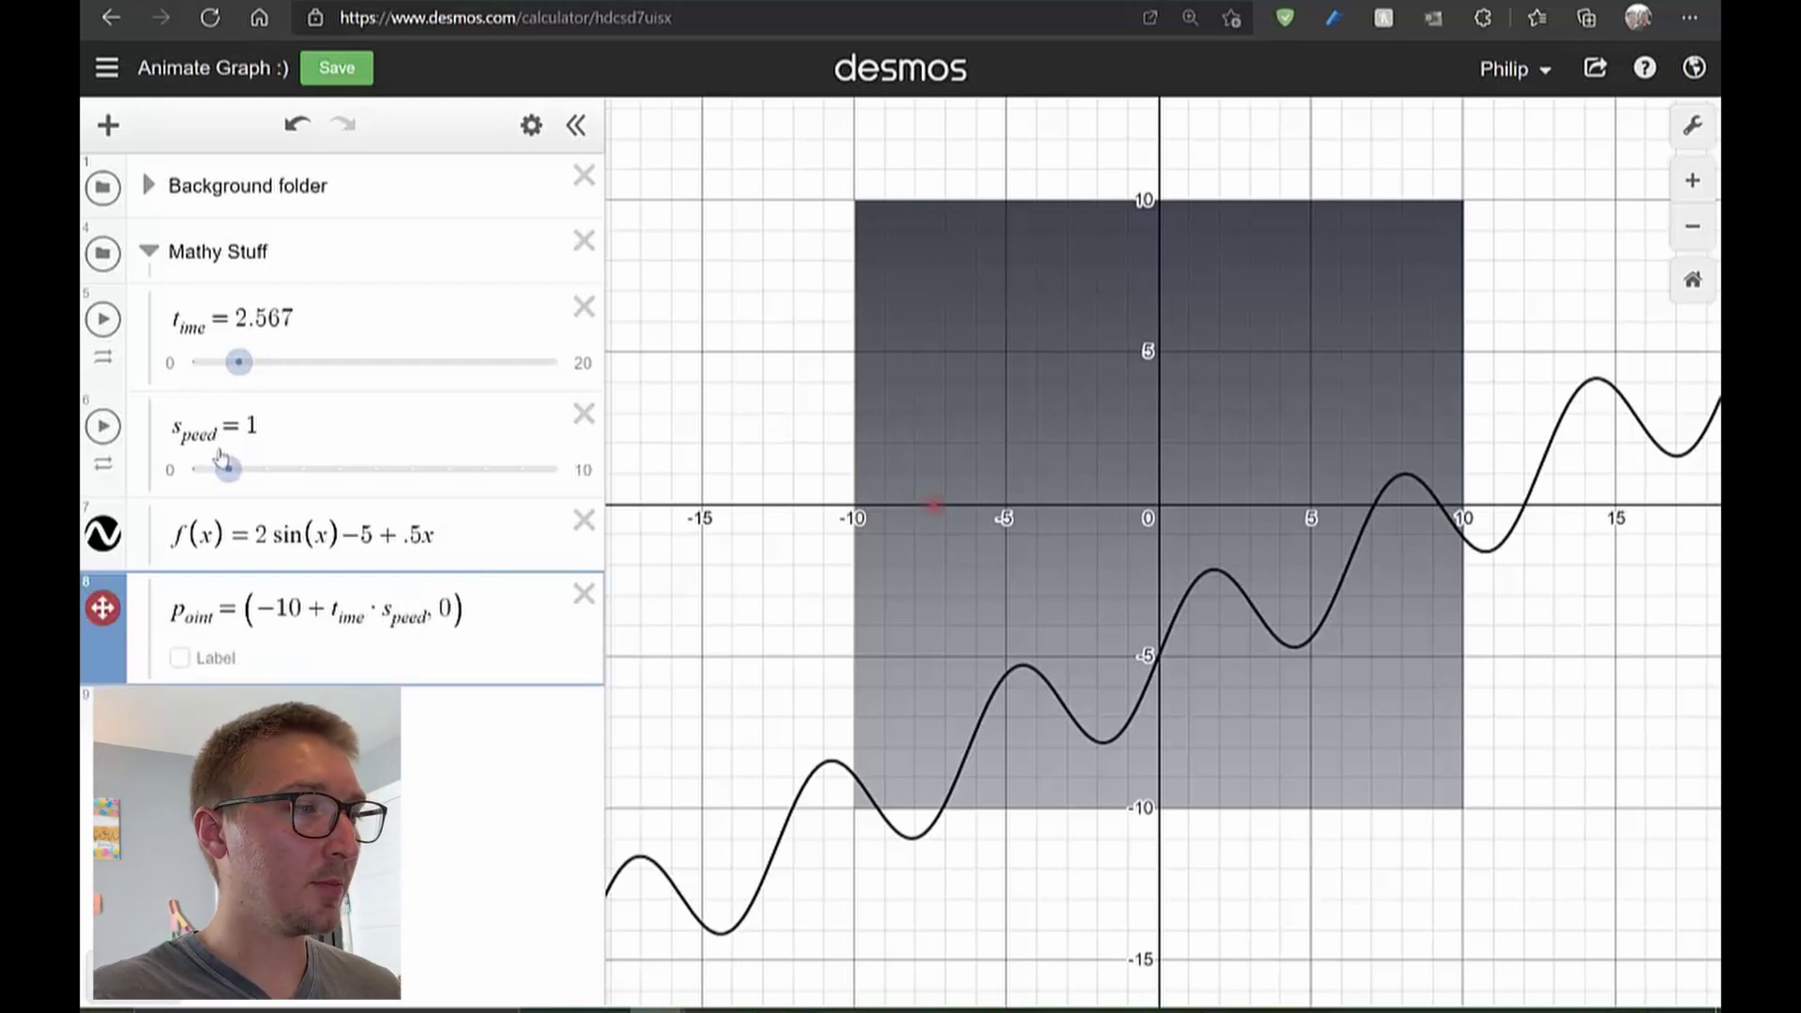
{"action": "left_click_drag", "start_coordinate": [239, 362], "coordinate": [184, 366]}
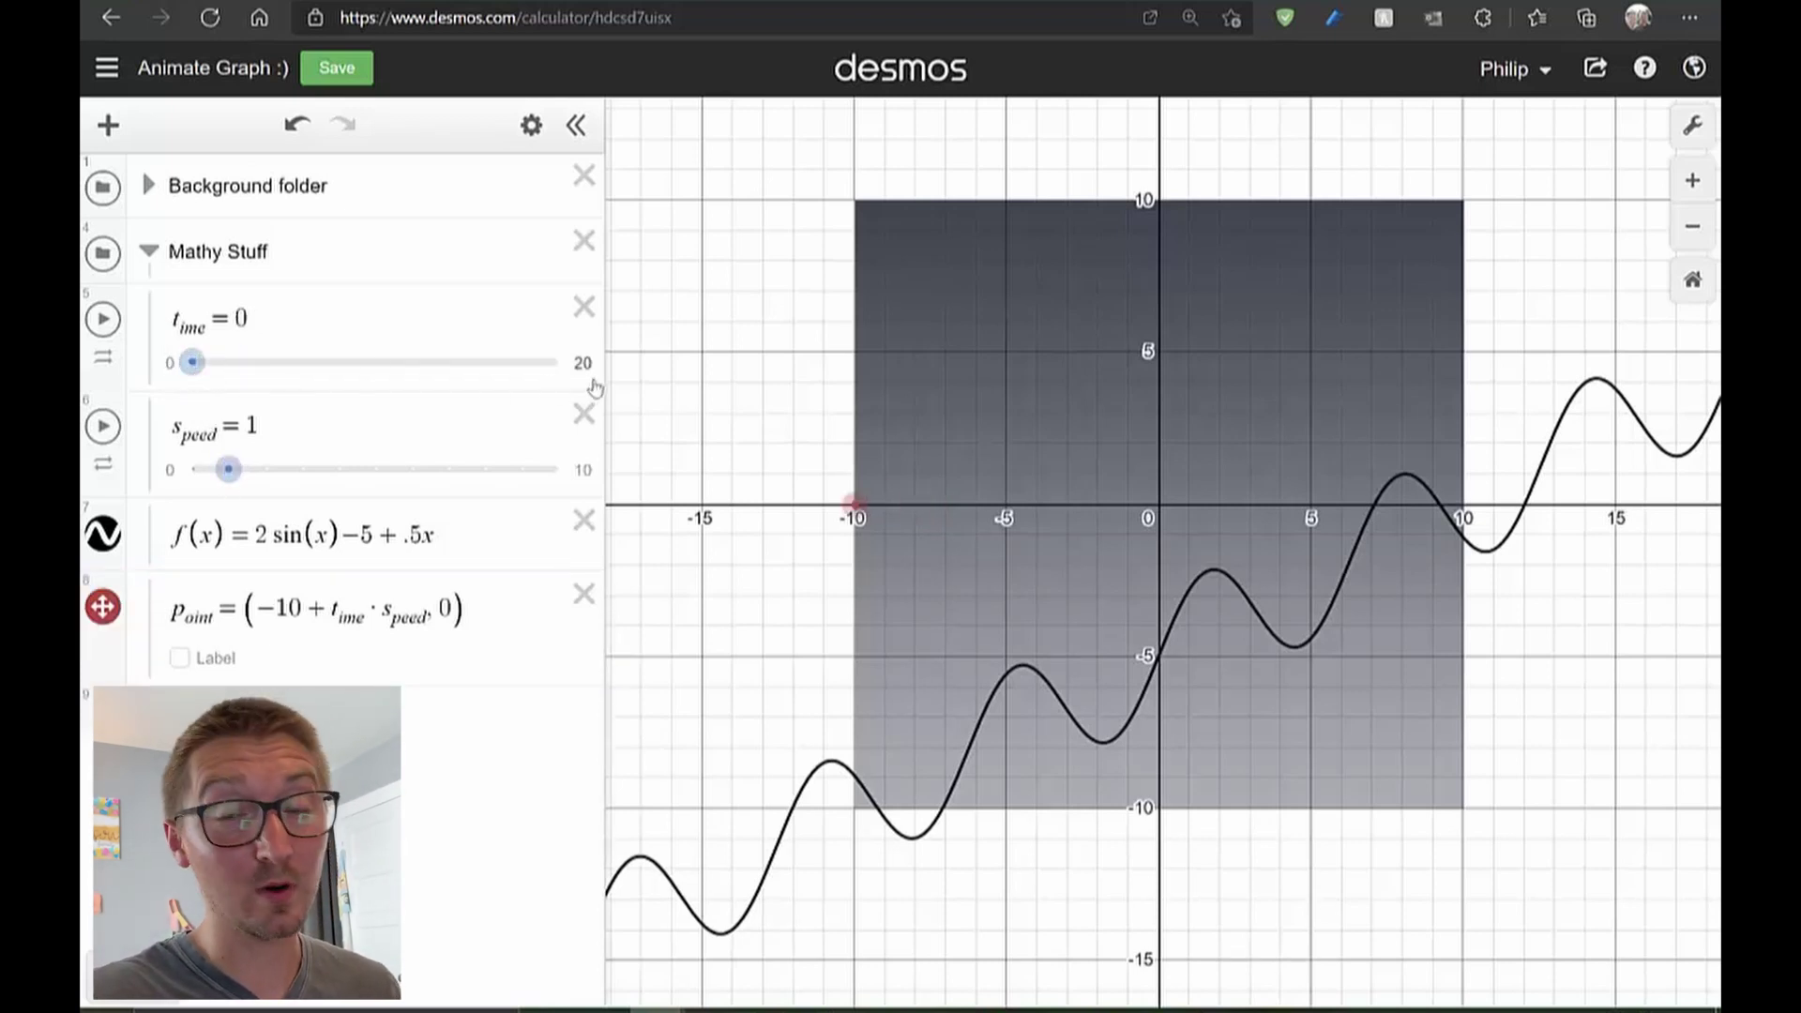
Set s_peed to 2 and play the t_ime slider briefly to test the point's motion
{"action": "left_click_drag", "start_coordinate": [225, 469], "coordinate": [265, 468]}
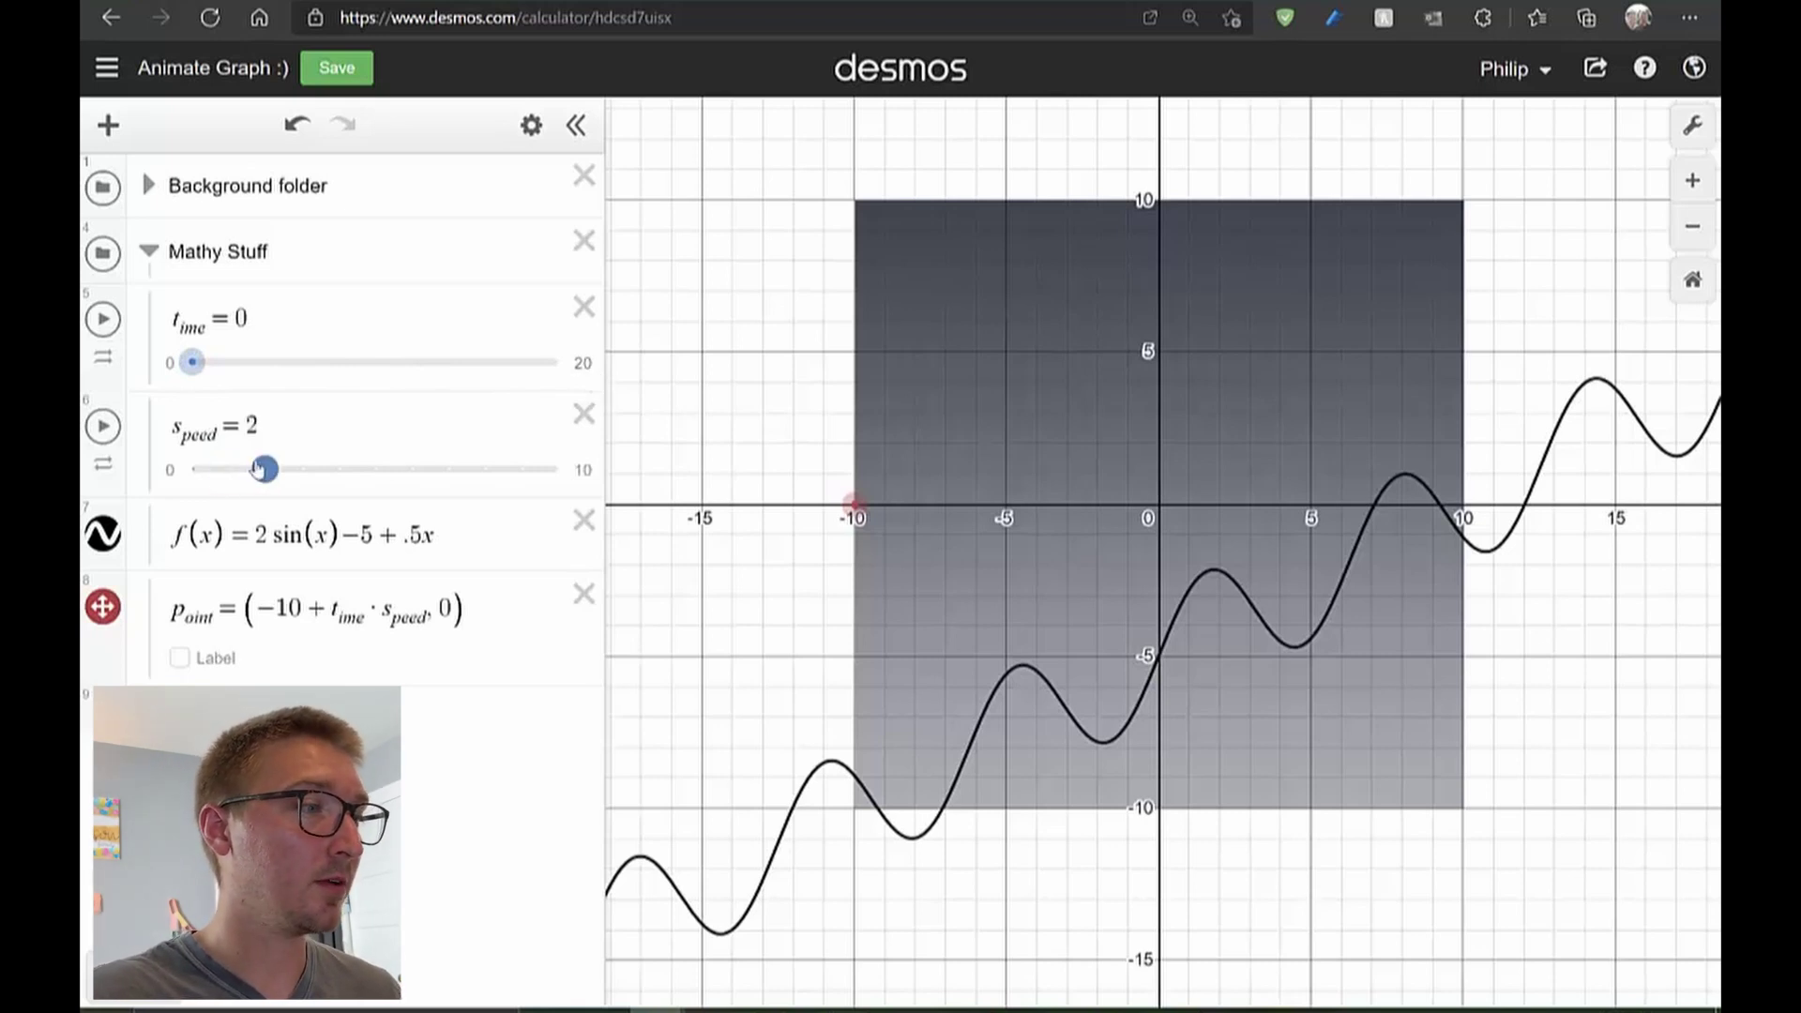
{"action": "left_click", "coordinate": [115, 326]}
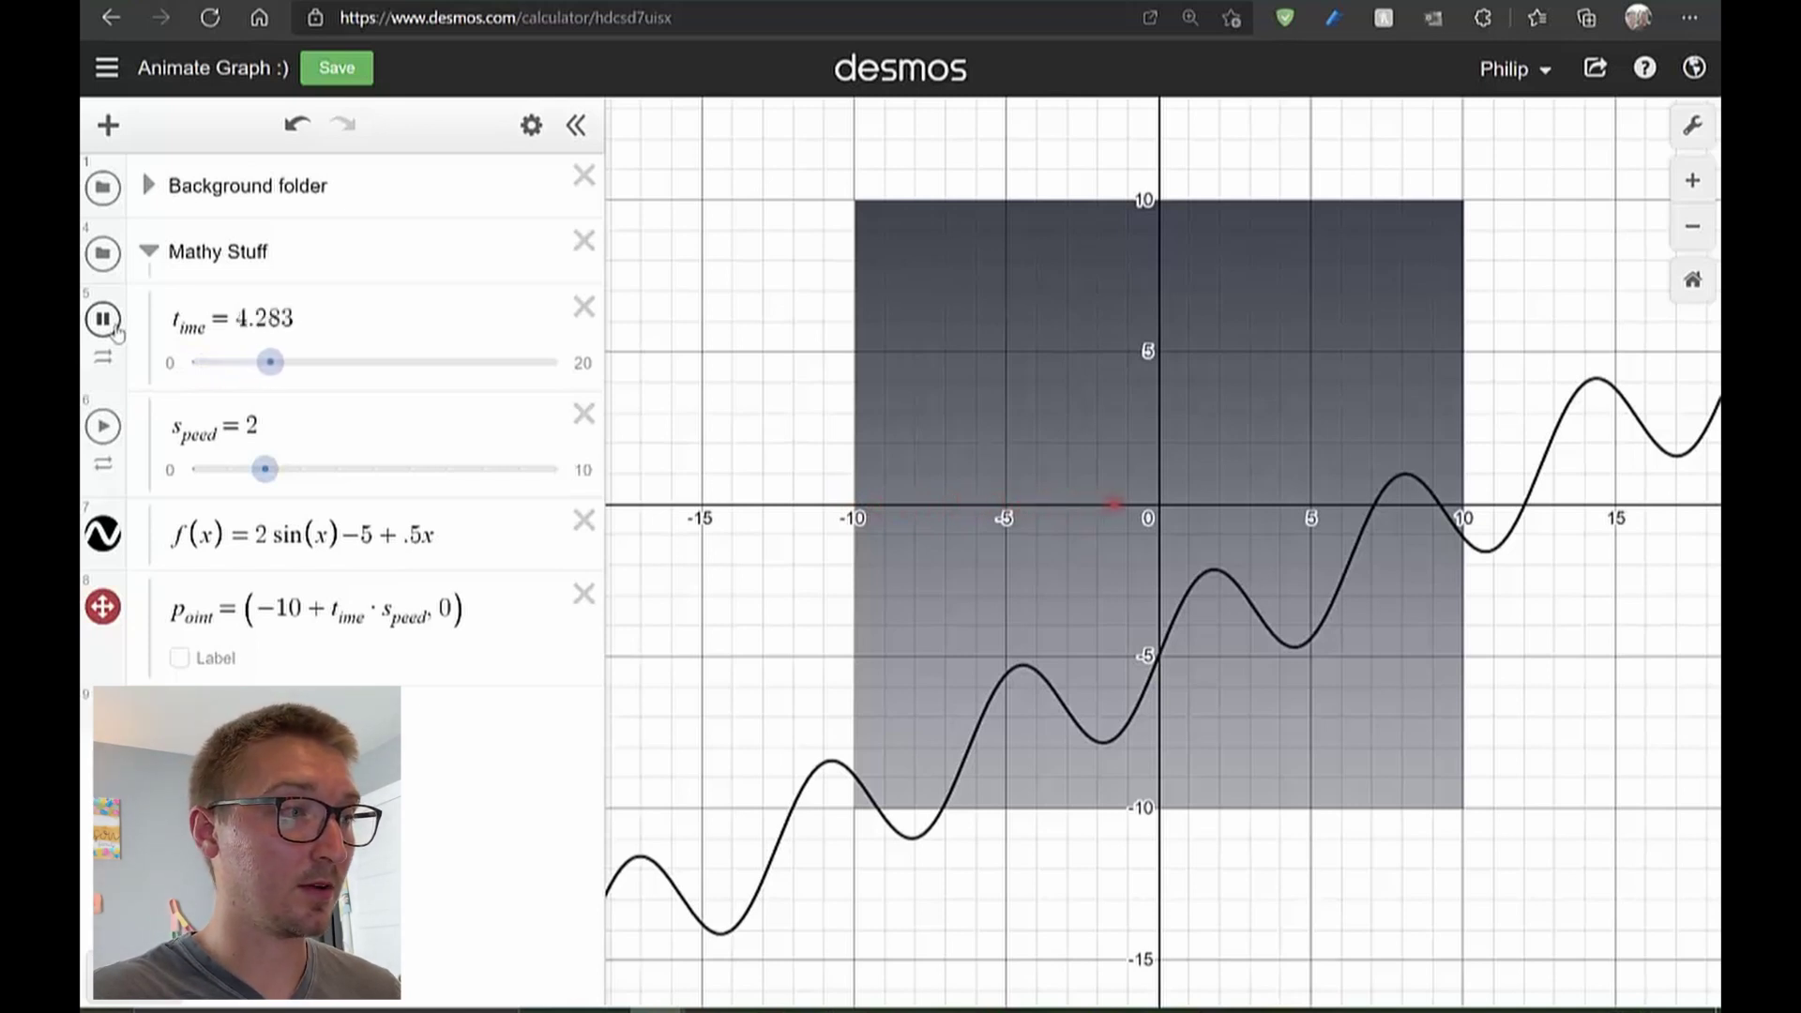
{"action": "left_click", "coordinate": [105, 320]}
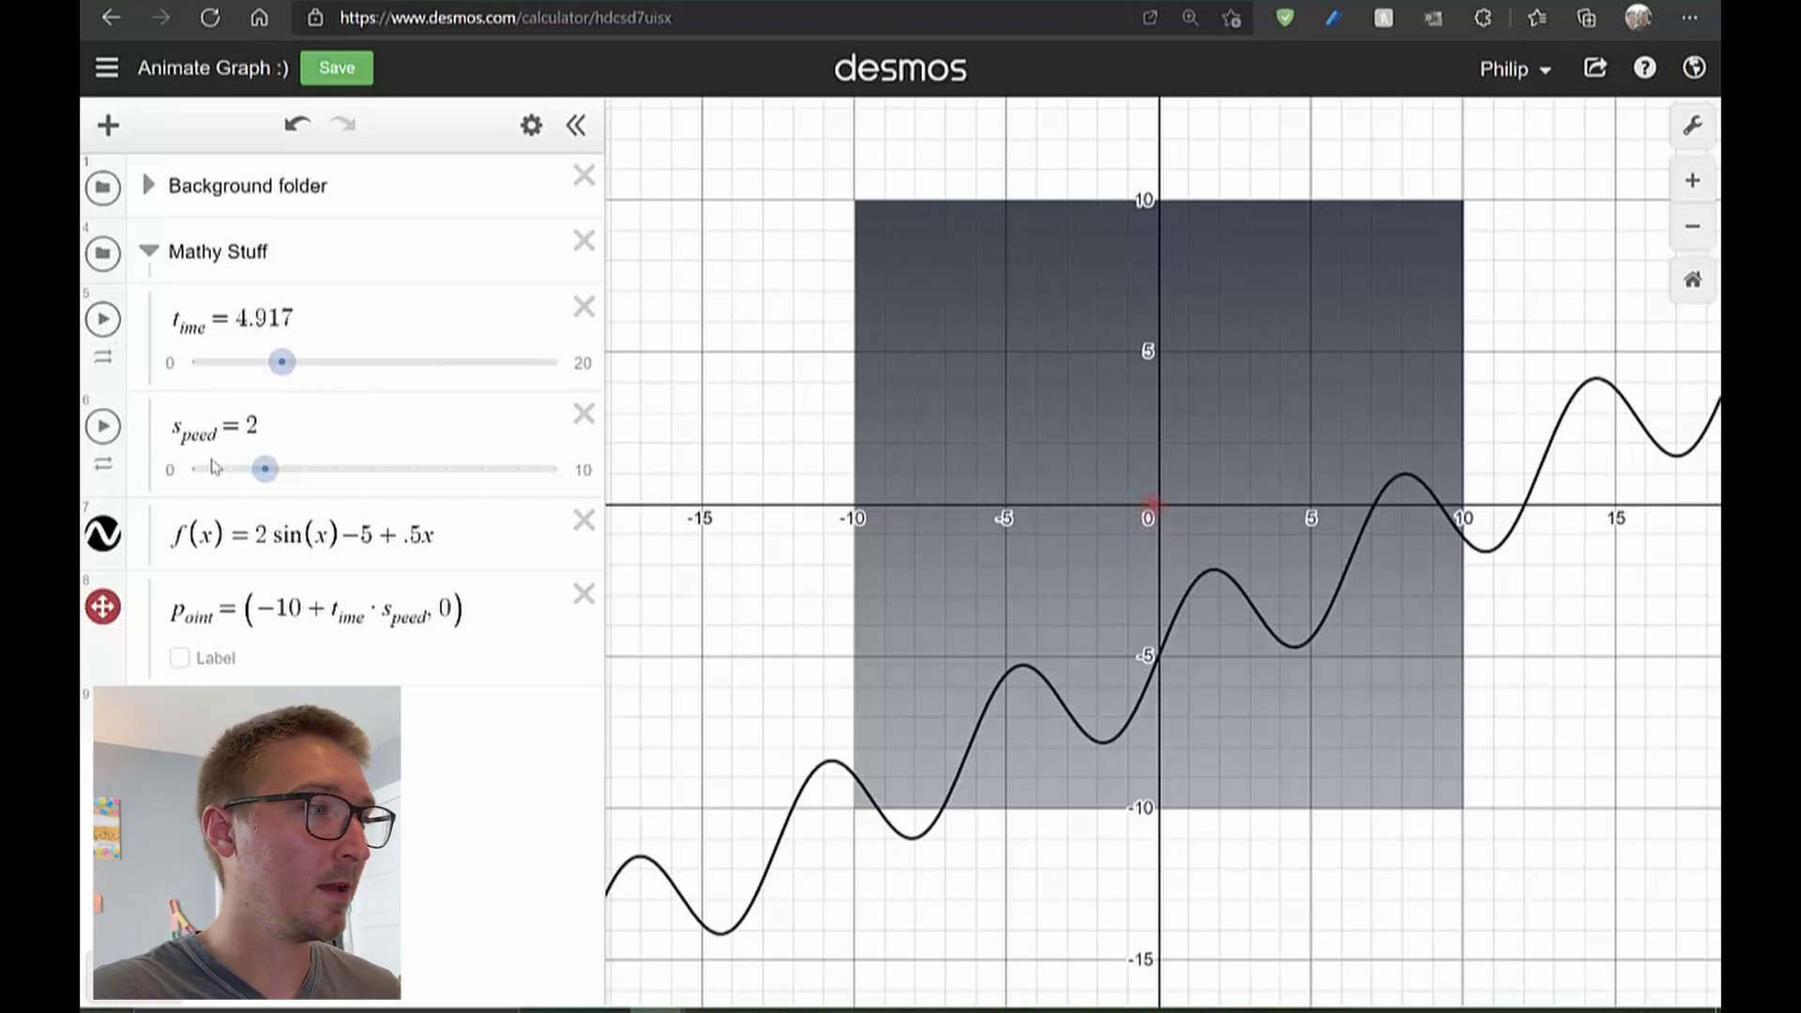
Set s_peed to 5, reset t_ime to 0 and play the t_ime slider to test the faster motion
{"action": "left_click_drag", "start_coordinate": [264, 469], "coordinate": [373, 480]}
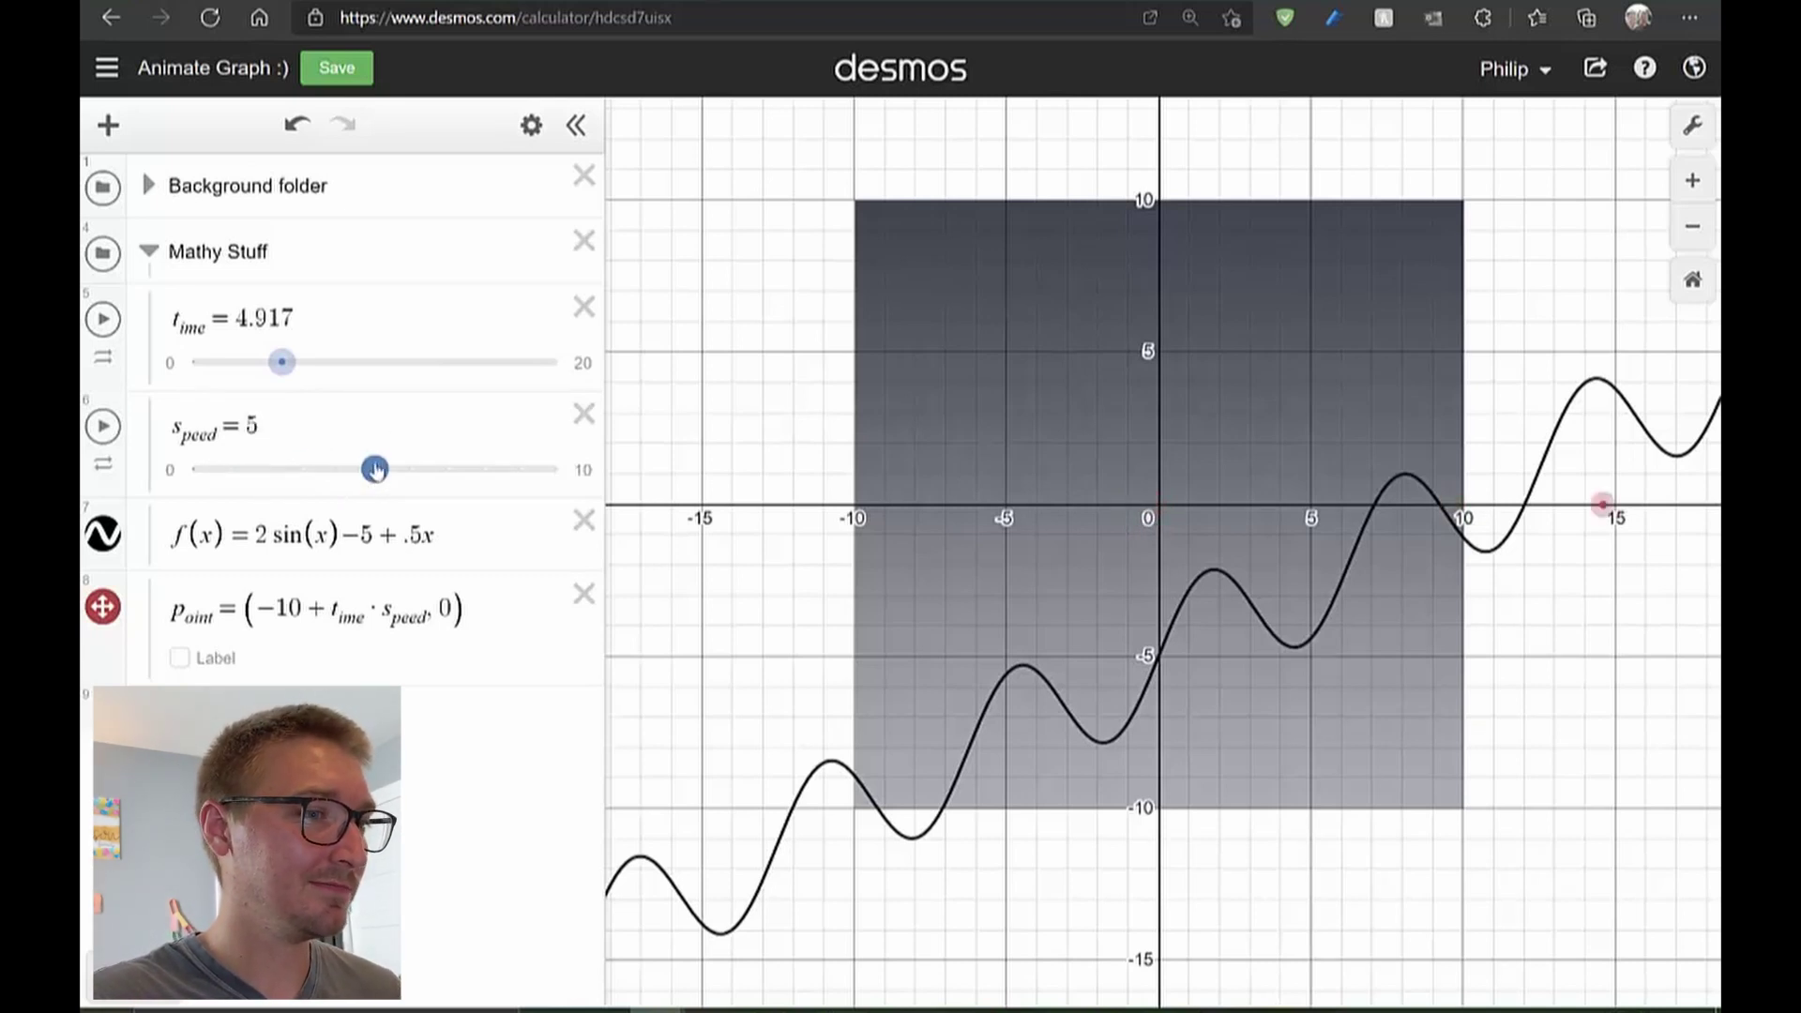
{"action": "left_click_drag", "start_coordinate": [281, 362], "coordinate": [117, 357]}
{"action": "left_click", "coordinate": [104, 321]}
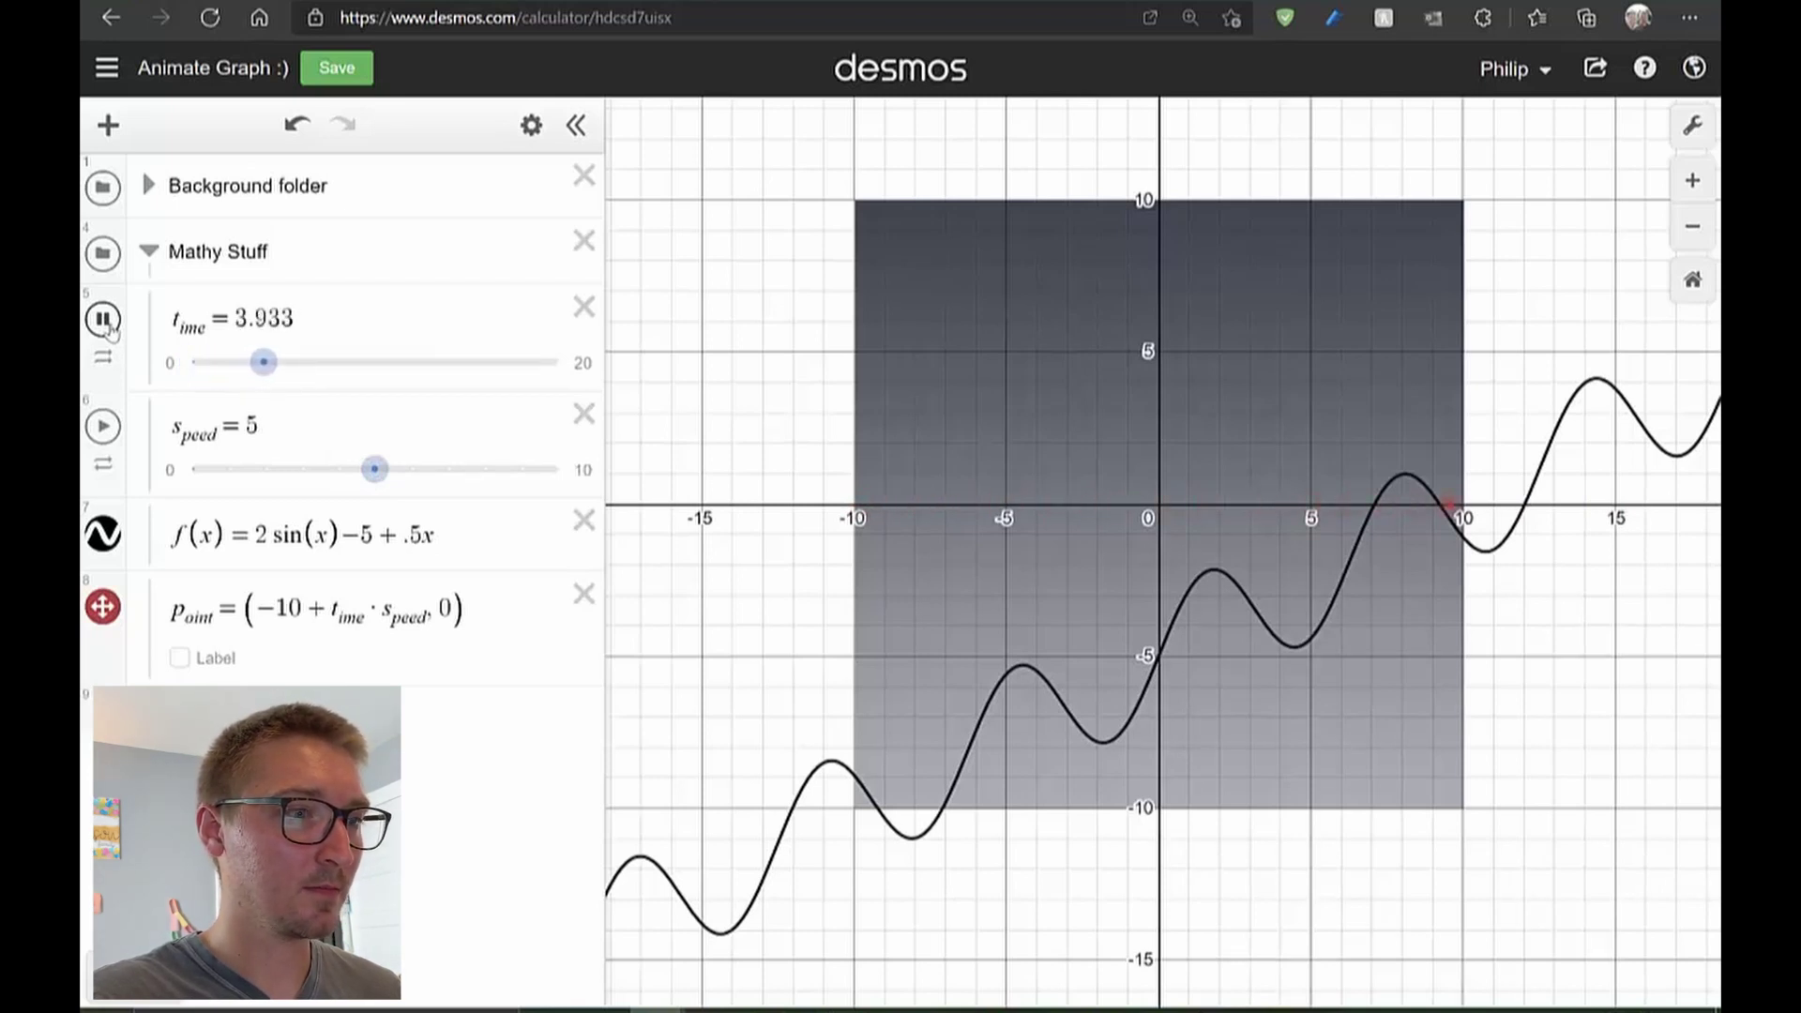
{"action": "left_click", "coordinate": [109, 325]}
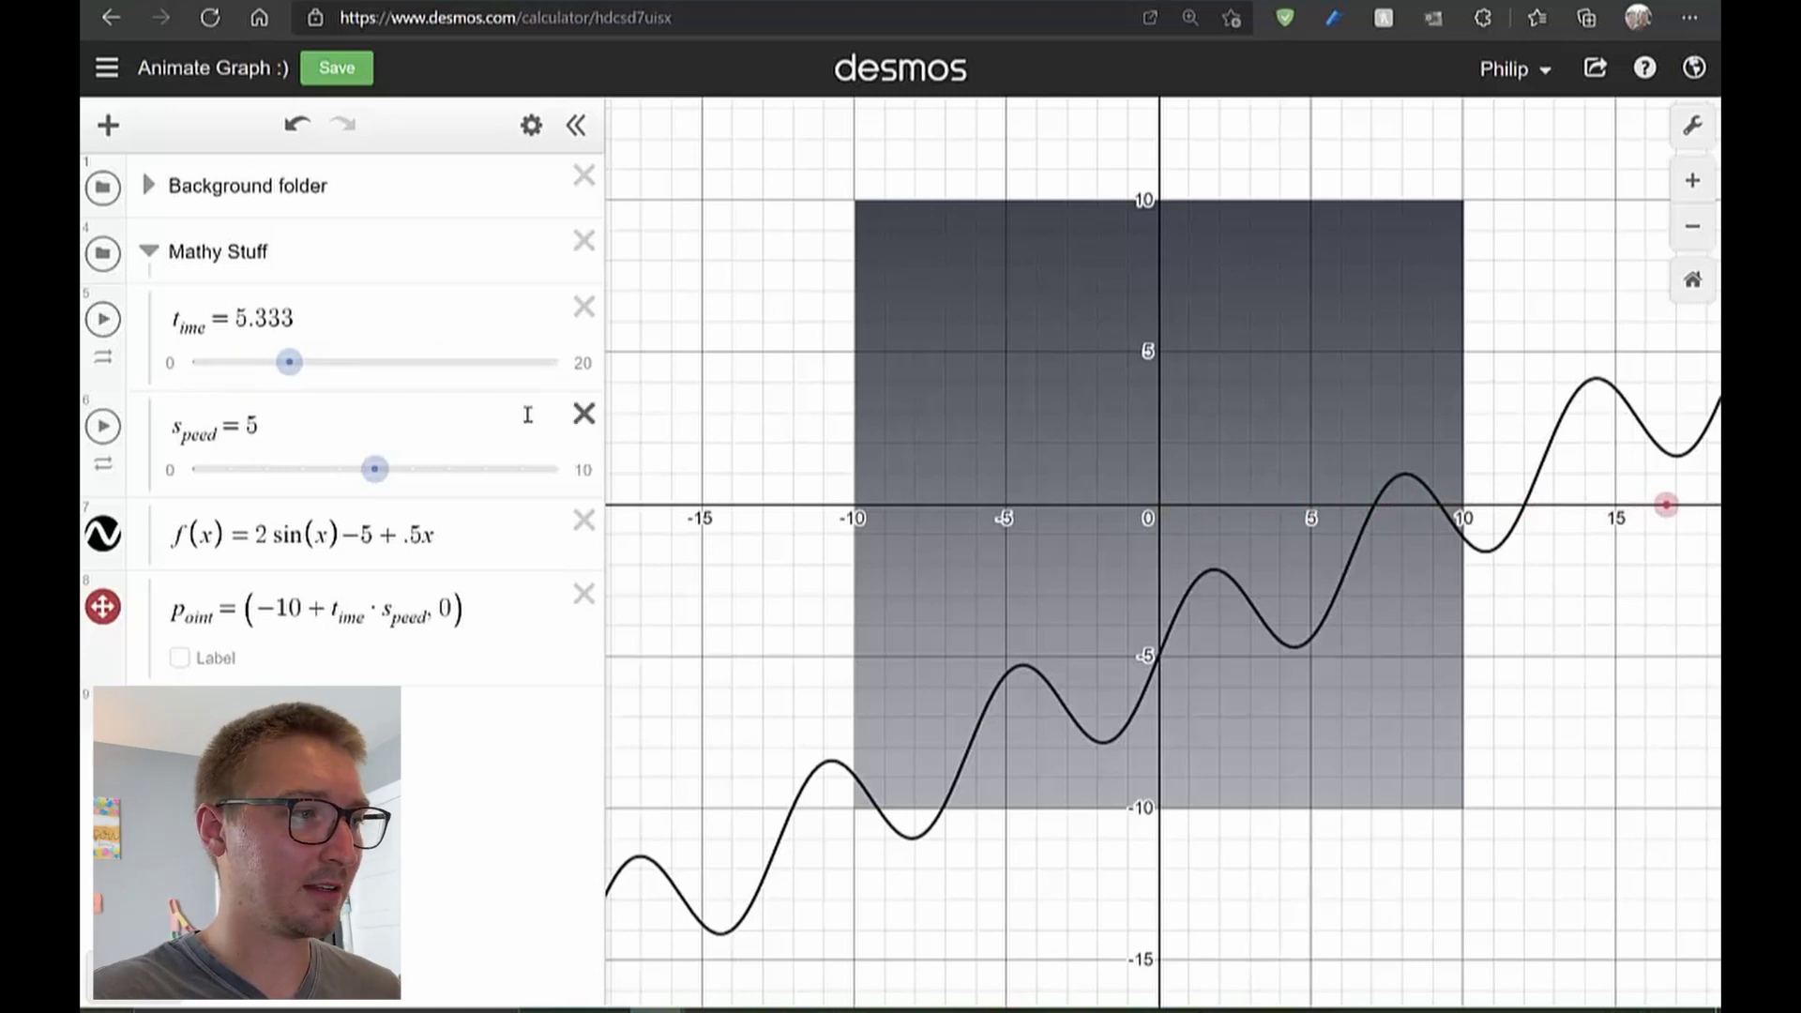
Reset the t_ime slider to 0 and replace the y-coordinate of p_oint with f(x)
{"action": "left_click_drag", "start_coordinate": [287, 371], "coordinate": [188, 365]}
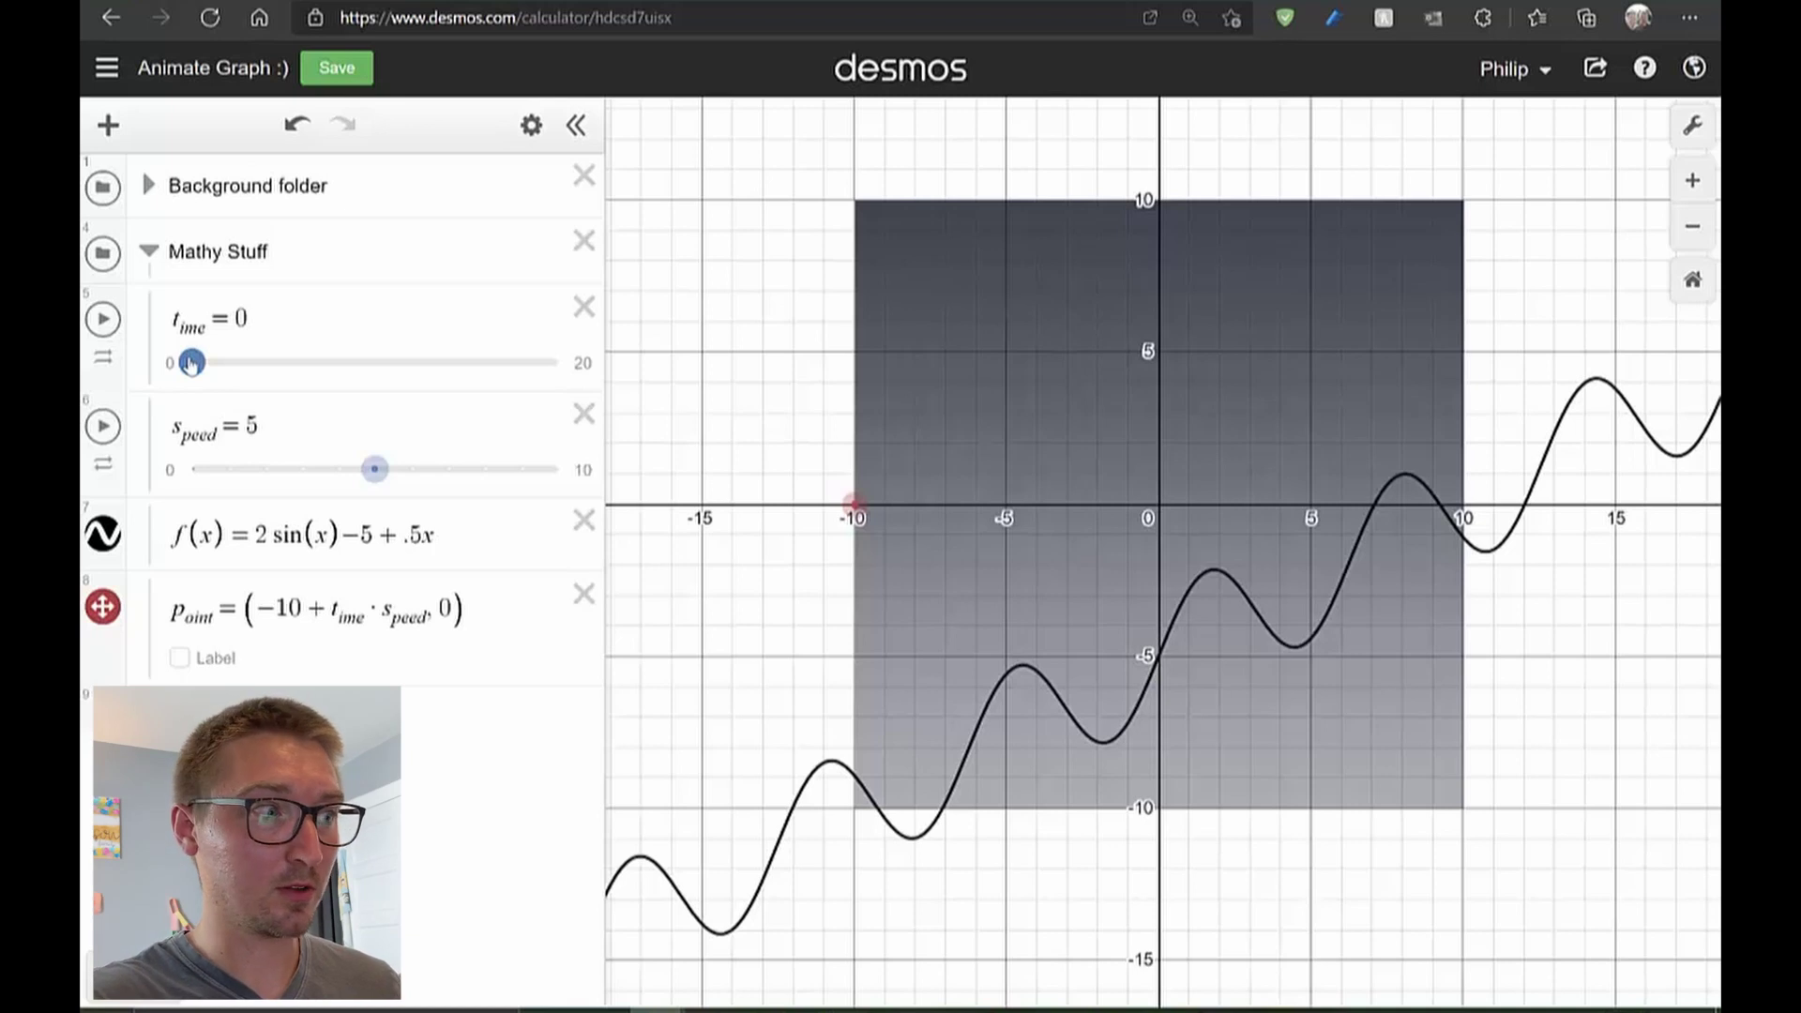
{"action": "left_click", "coordinate": [191, 363]}
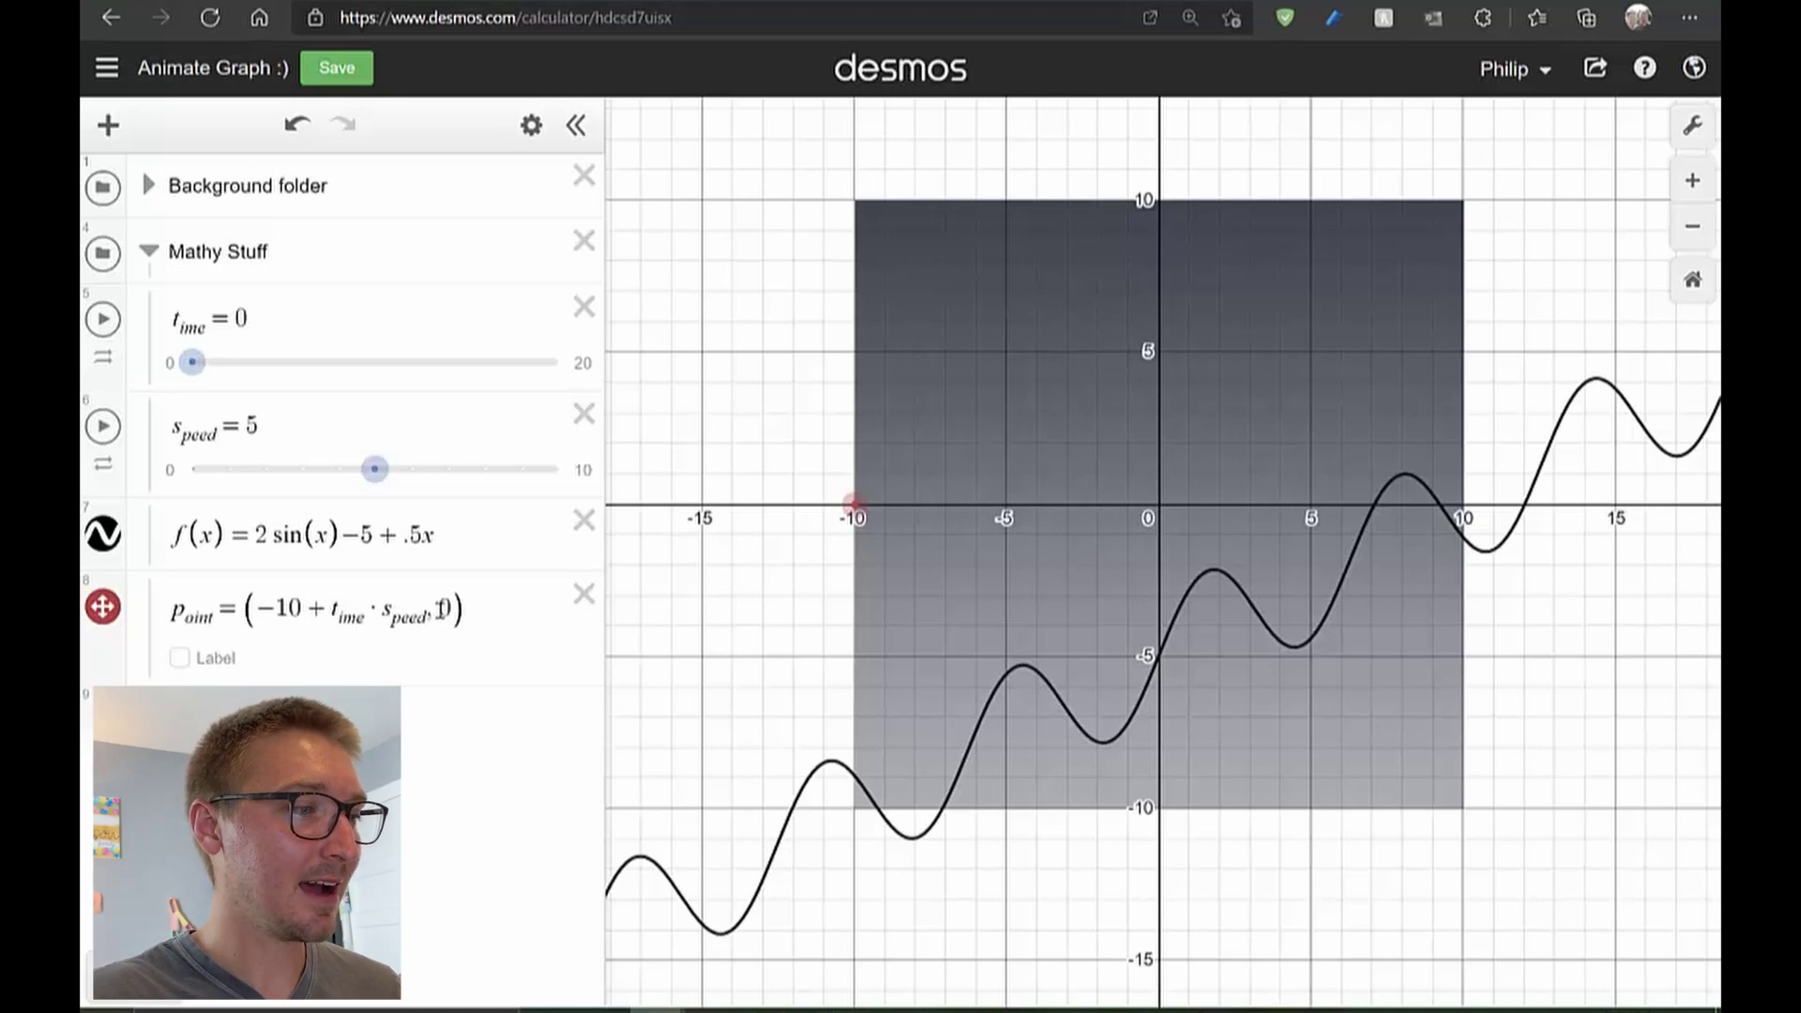
{"action": "left_click", "coordinate": [450, 609]}
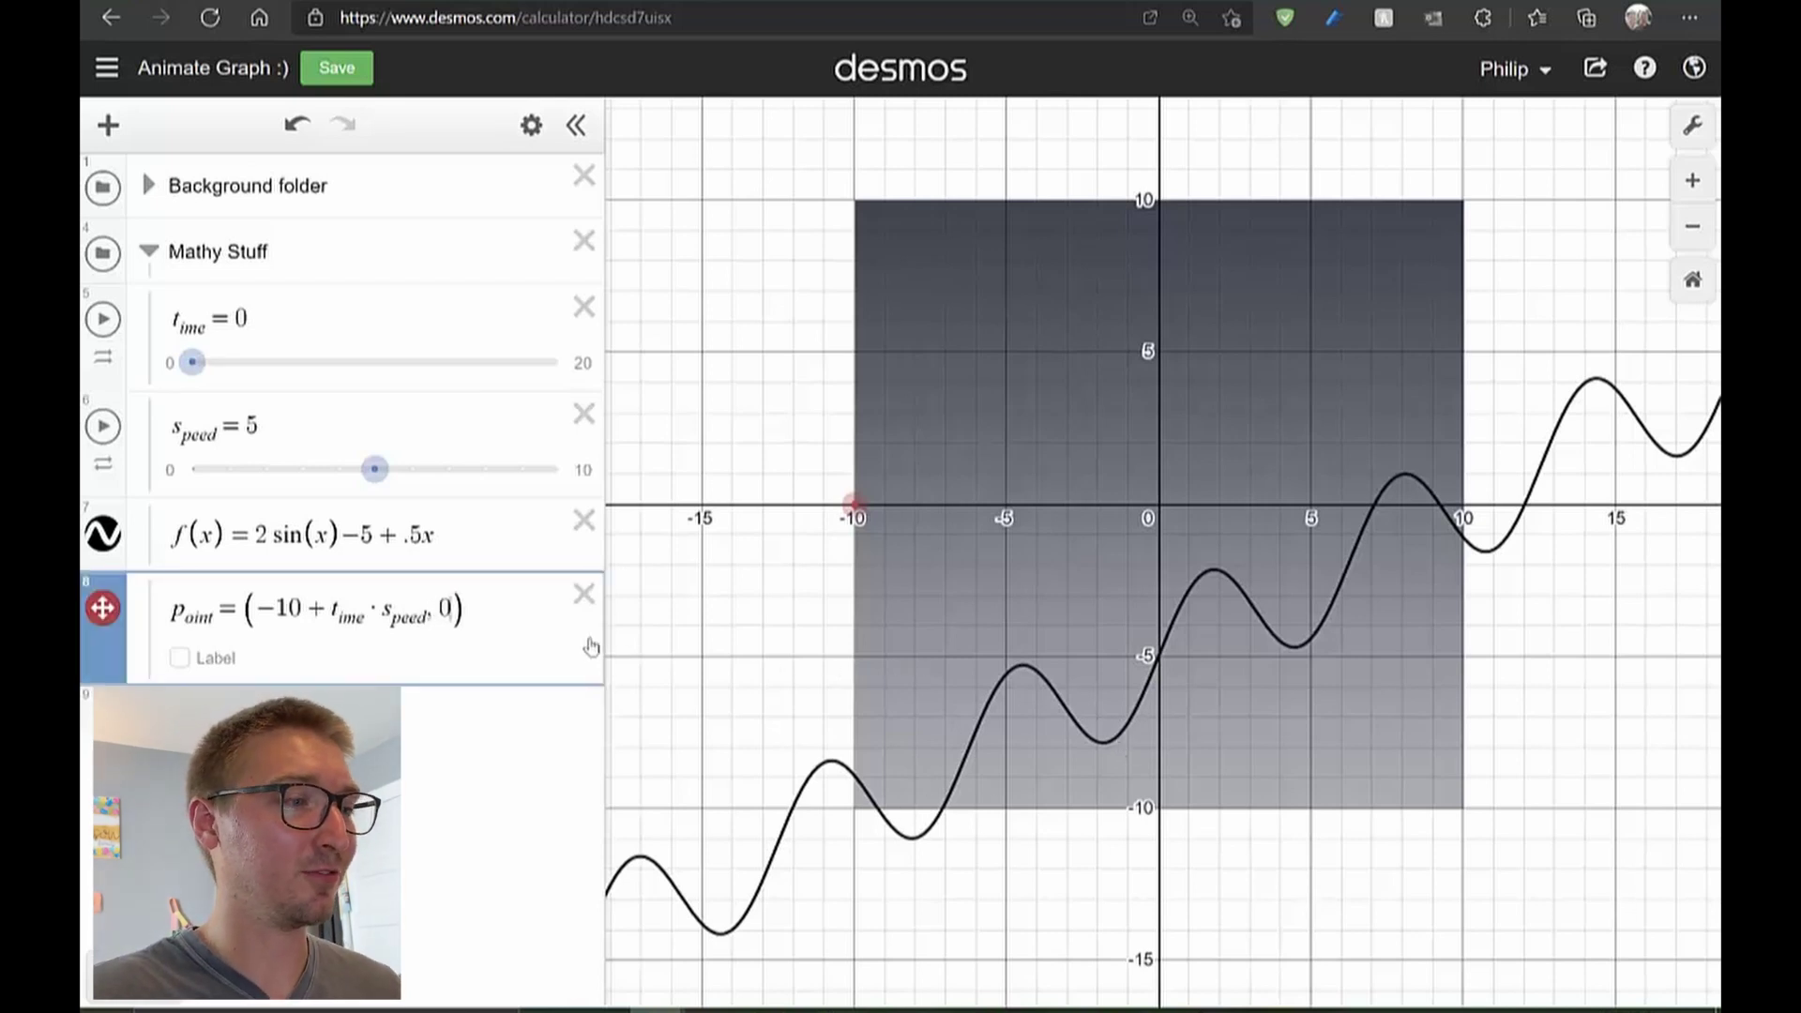
{"action": "key", "text": "BackSpace"}
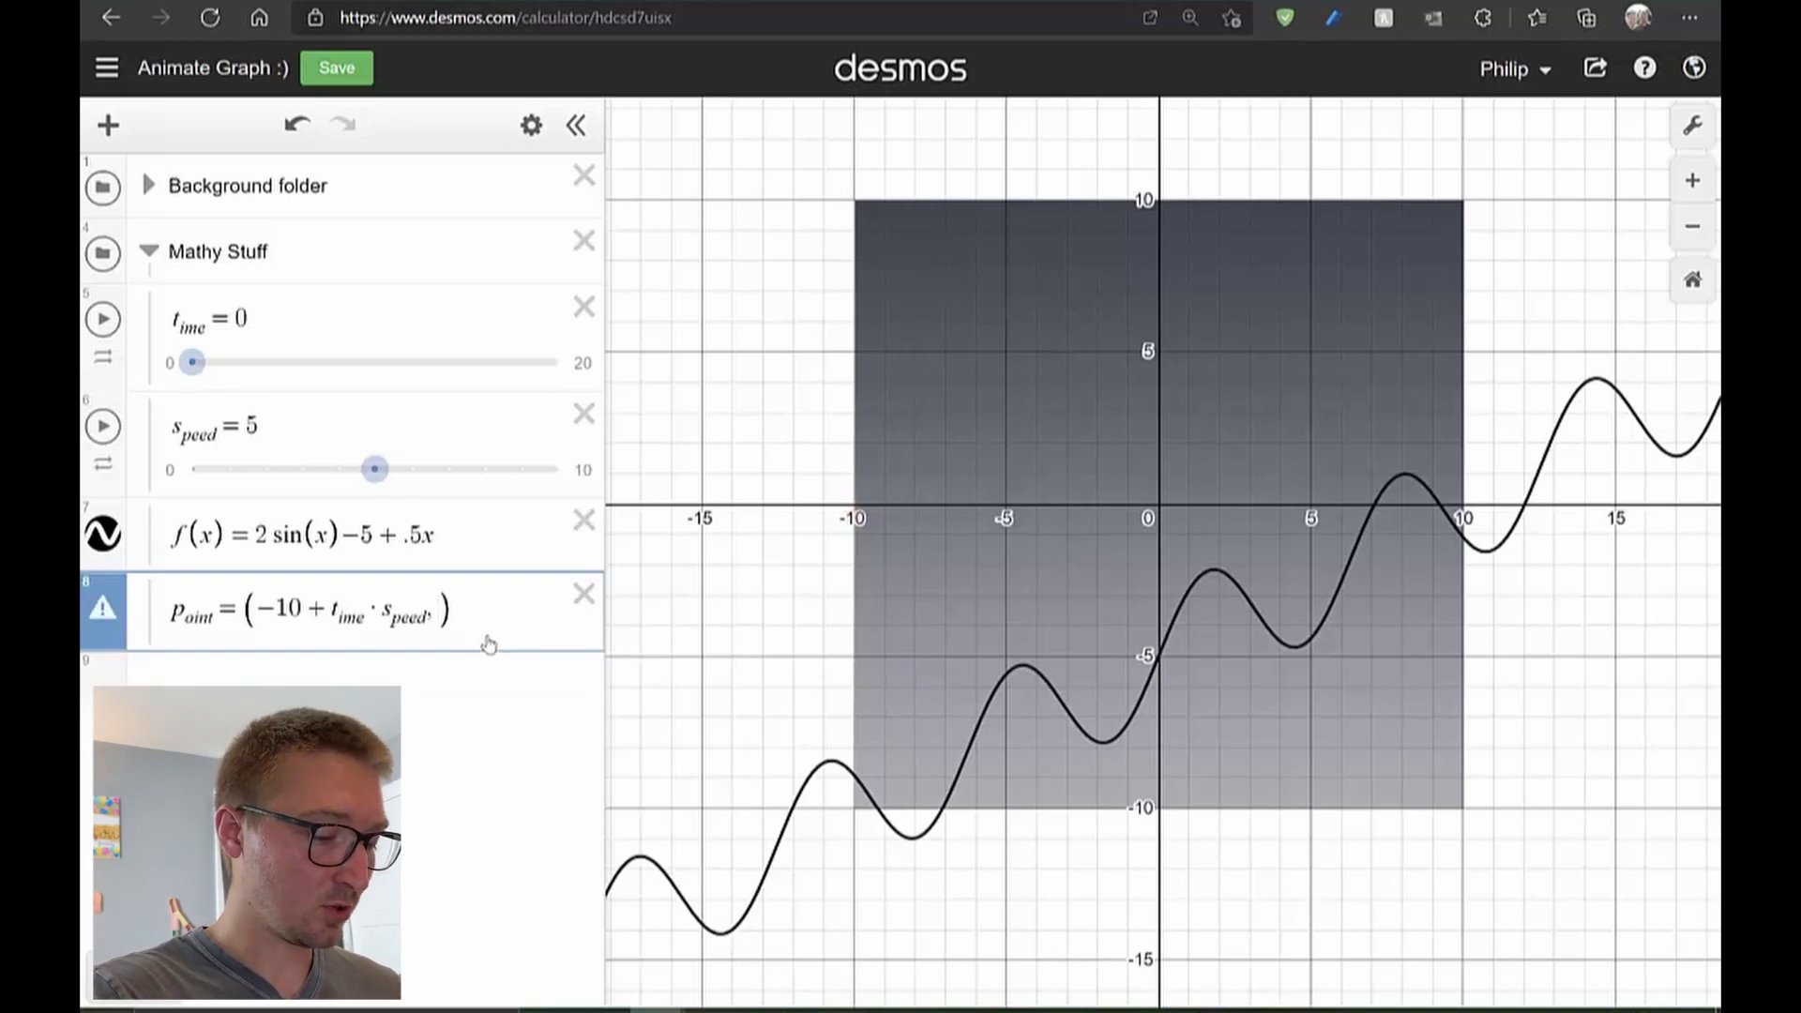
{"action": "type", "text": "f(x)"}
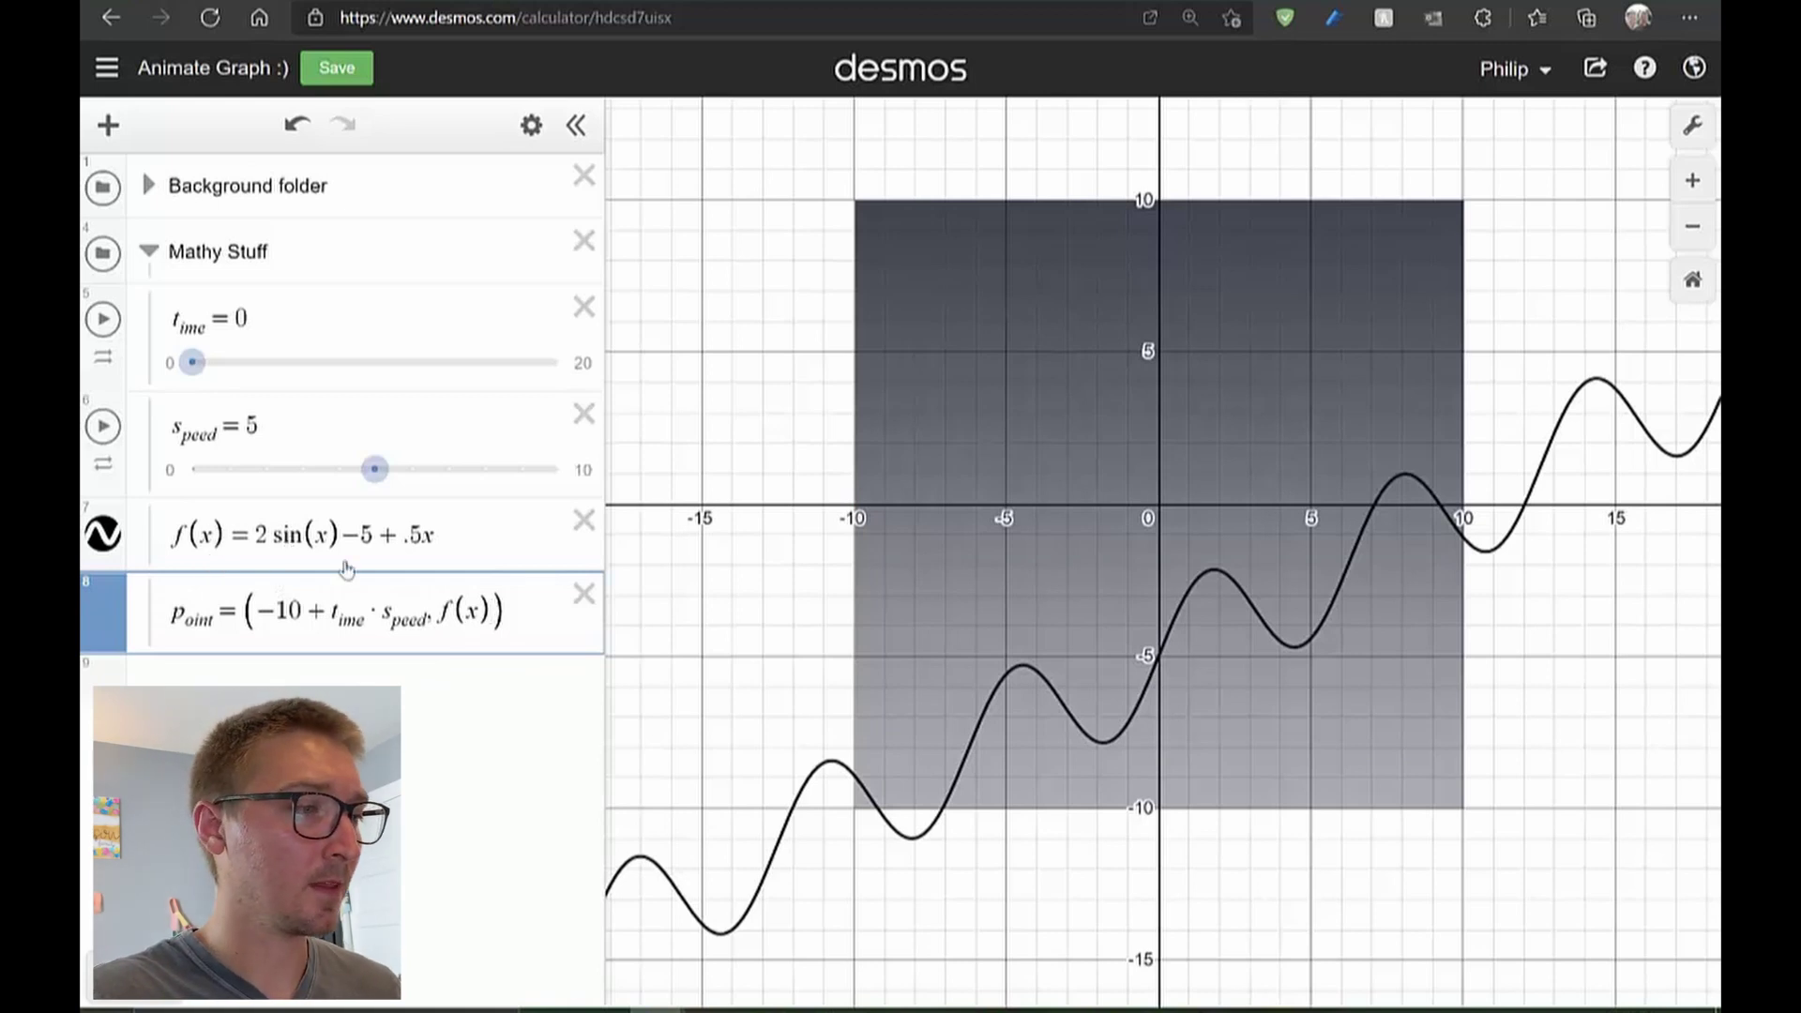
Replace the x inside f(x) in p_oint with -10 + t_ime · s_peed and widen the expression list to fit the whole expression
{"action": "left_click", "coordinate": [480, 611]}
{"action": "key", "text": "BackSpace"}
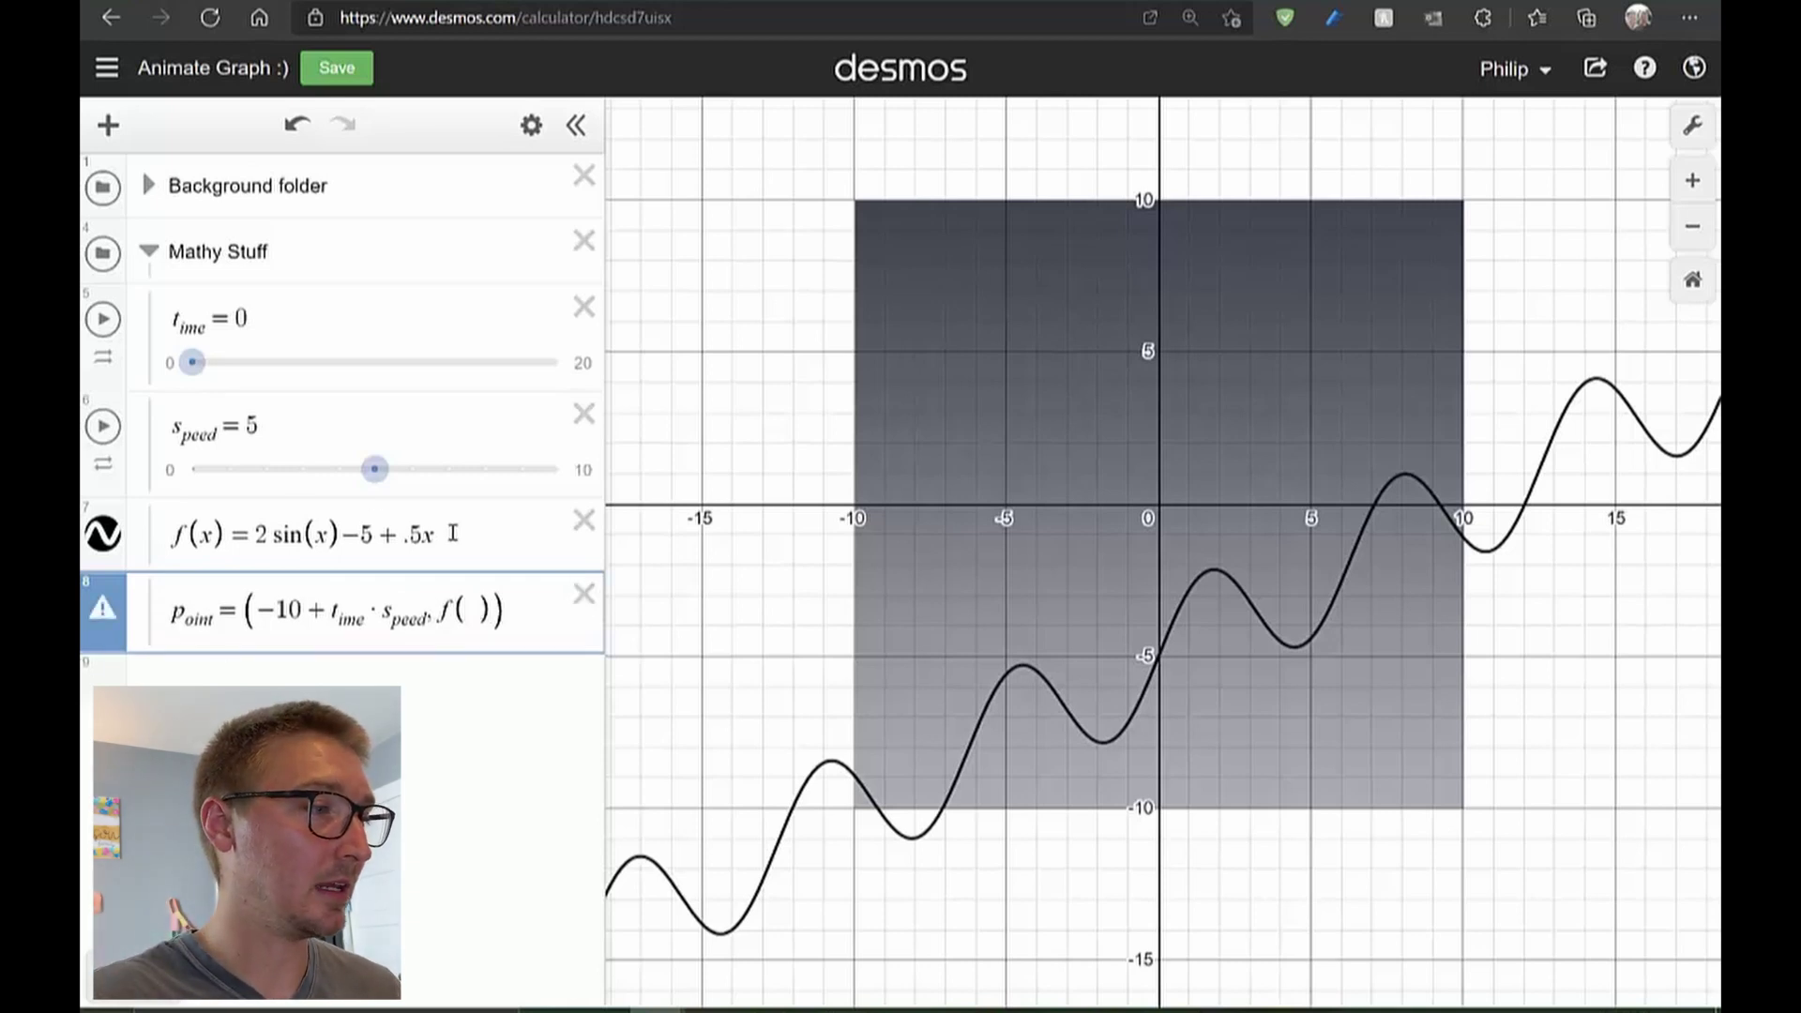
{"action": "left_click_drag", "start_coordinate": [443, 533], "coordinate": [343, 535]}
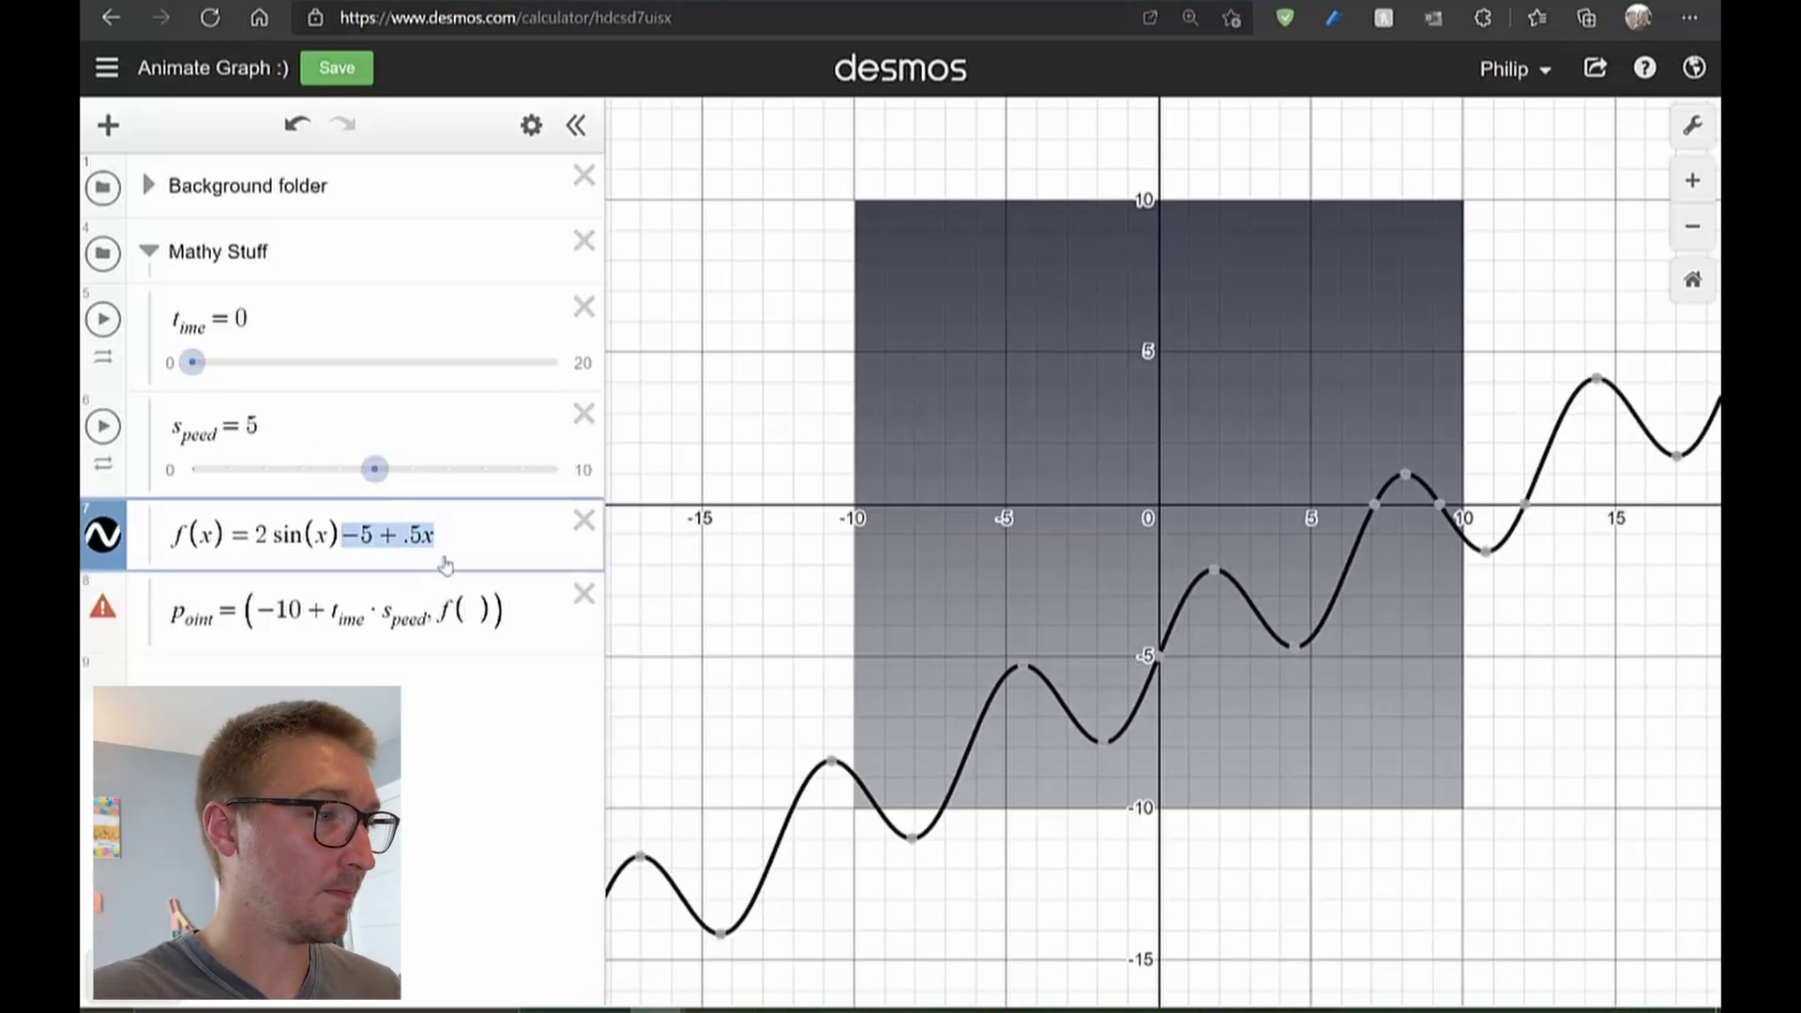
{"action": "left_click", "coordinate": [394, 611]}
{"action": "left_click_drag", "start_coordinate": [427, 616], "coordinate": [265, 611]}
{"action": "key", "text": "ctrl+c"}
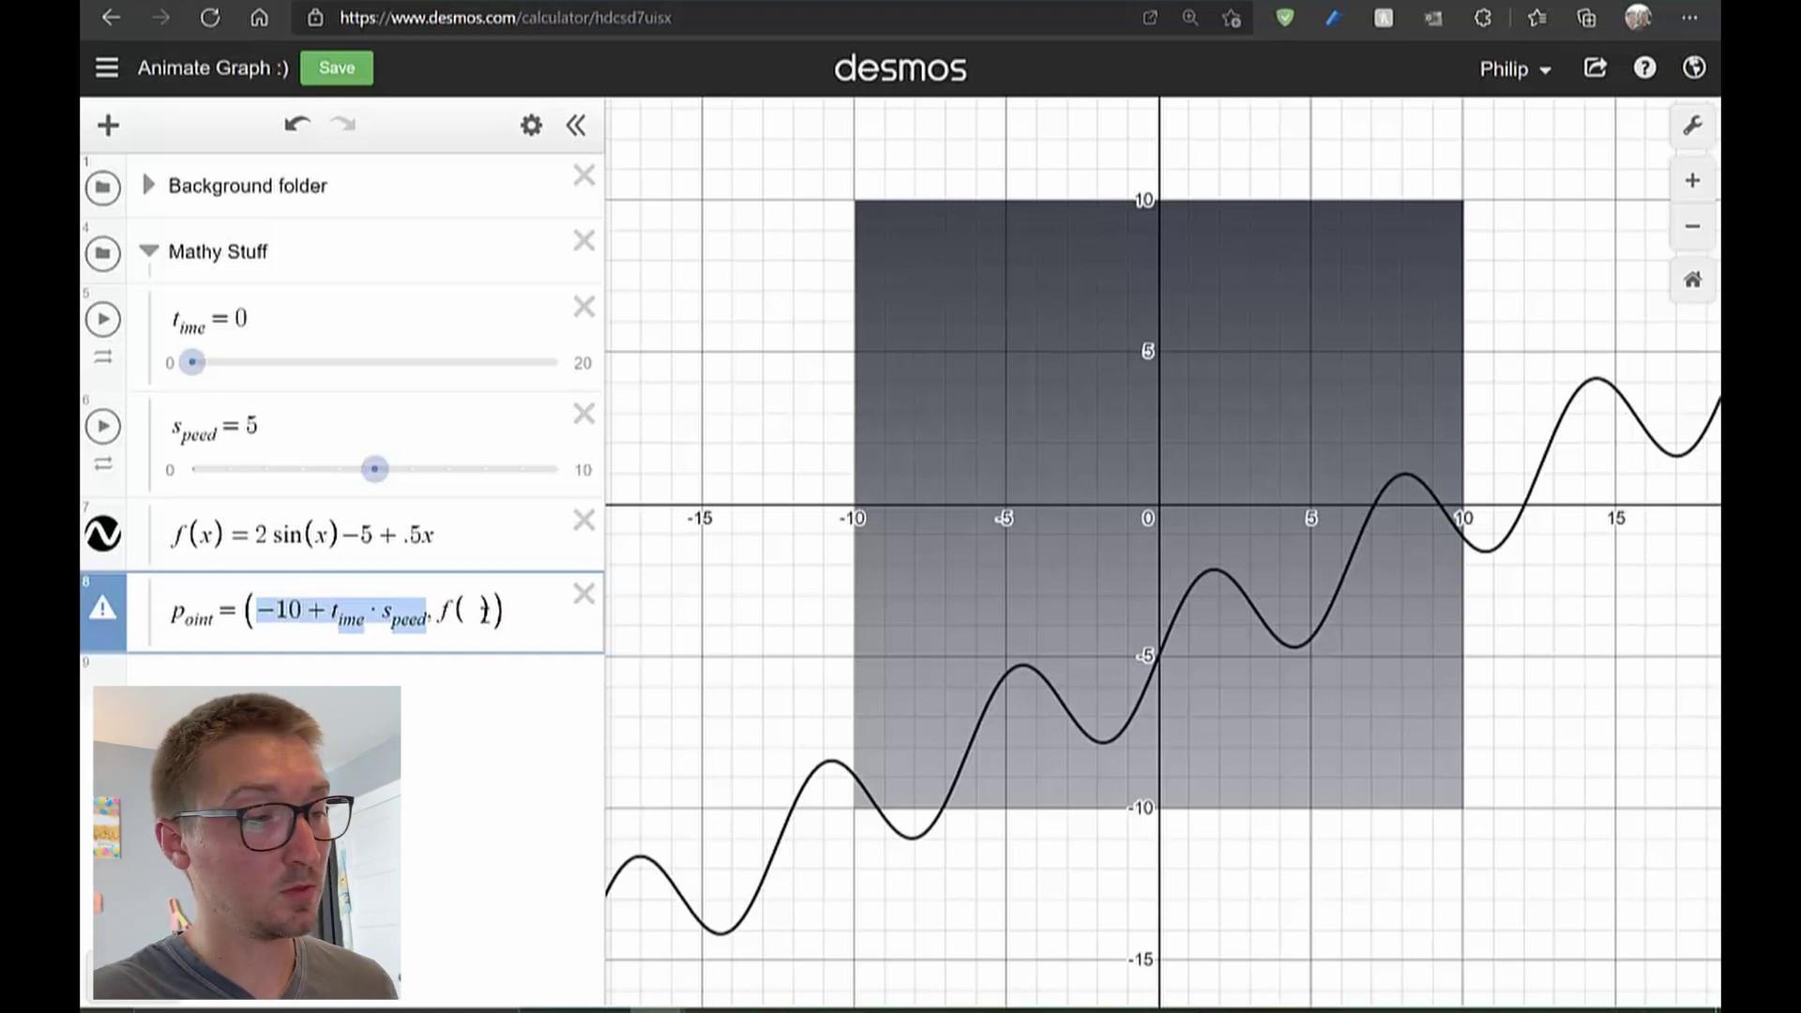
{"action": "left_click", "coordinate": [481, 611]}
{"action": "key", "text": "ctrl+v"}
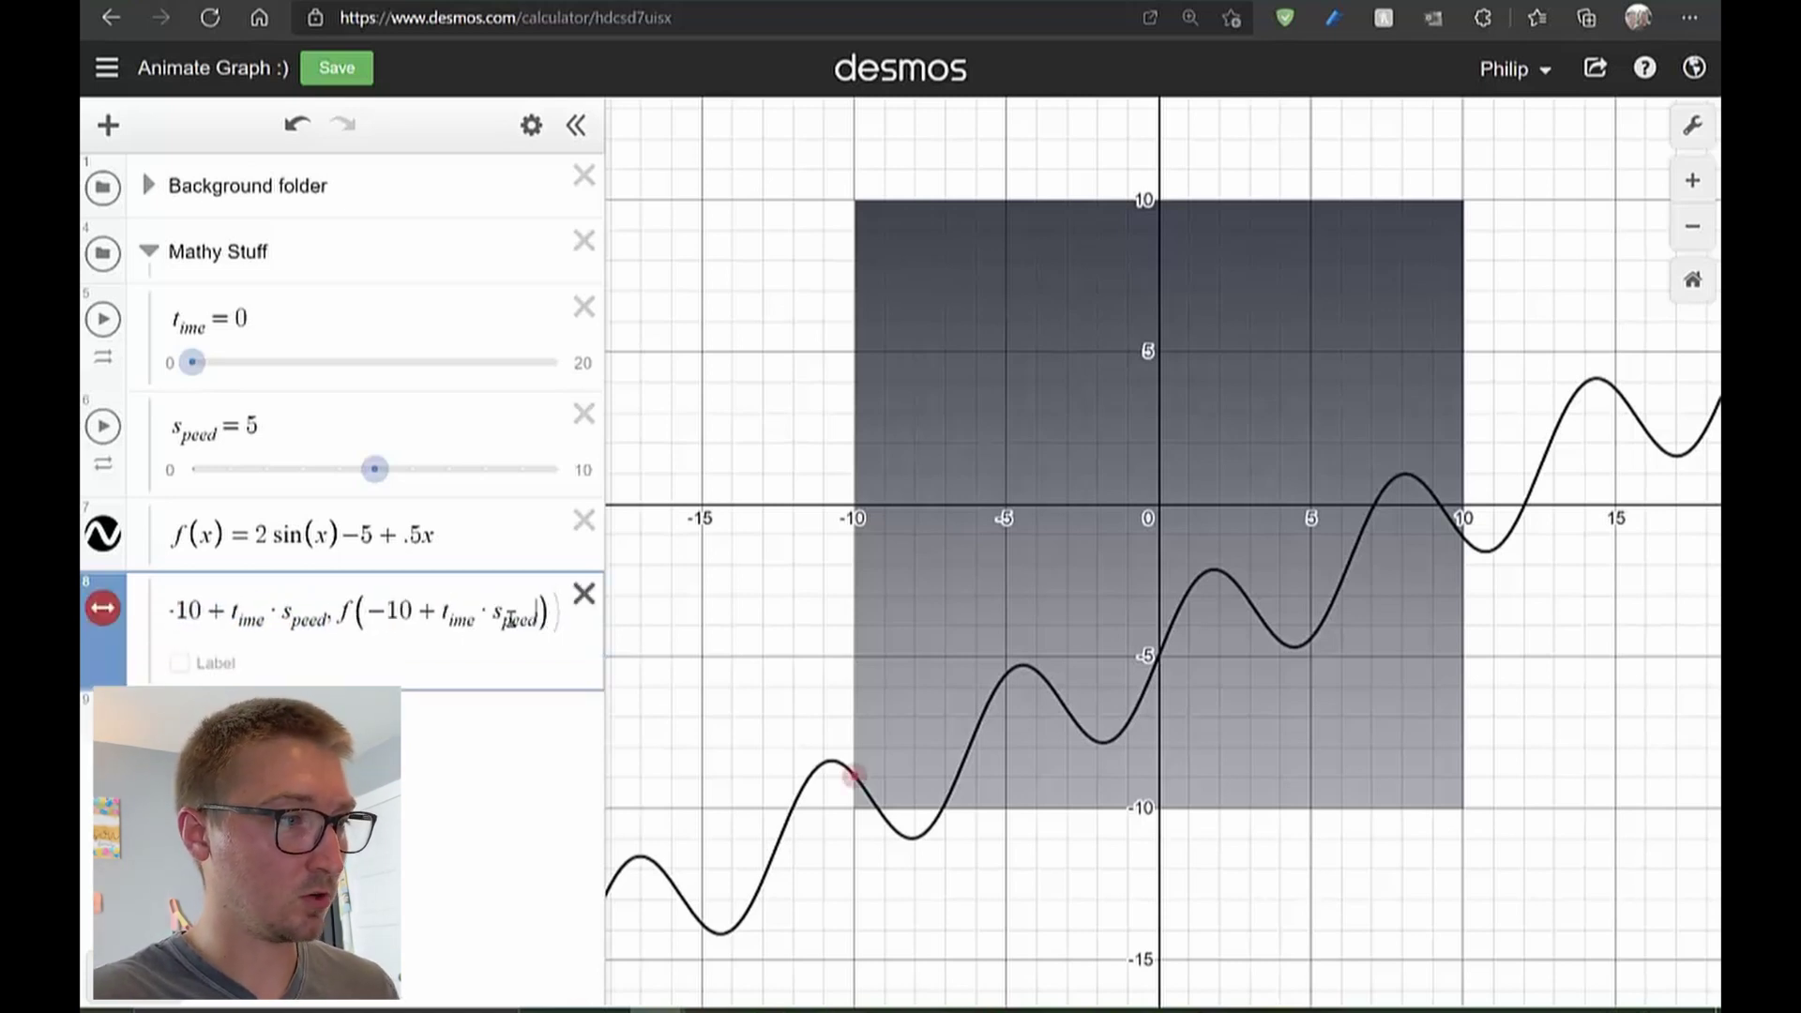
{"action": "type", "text": ","}
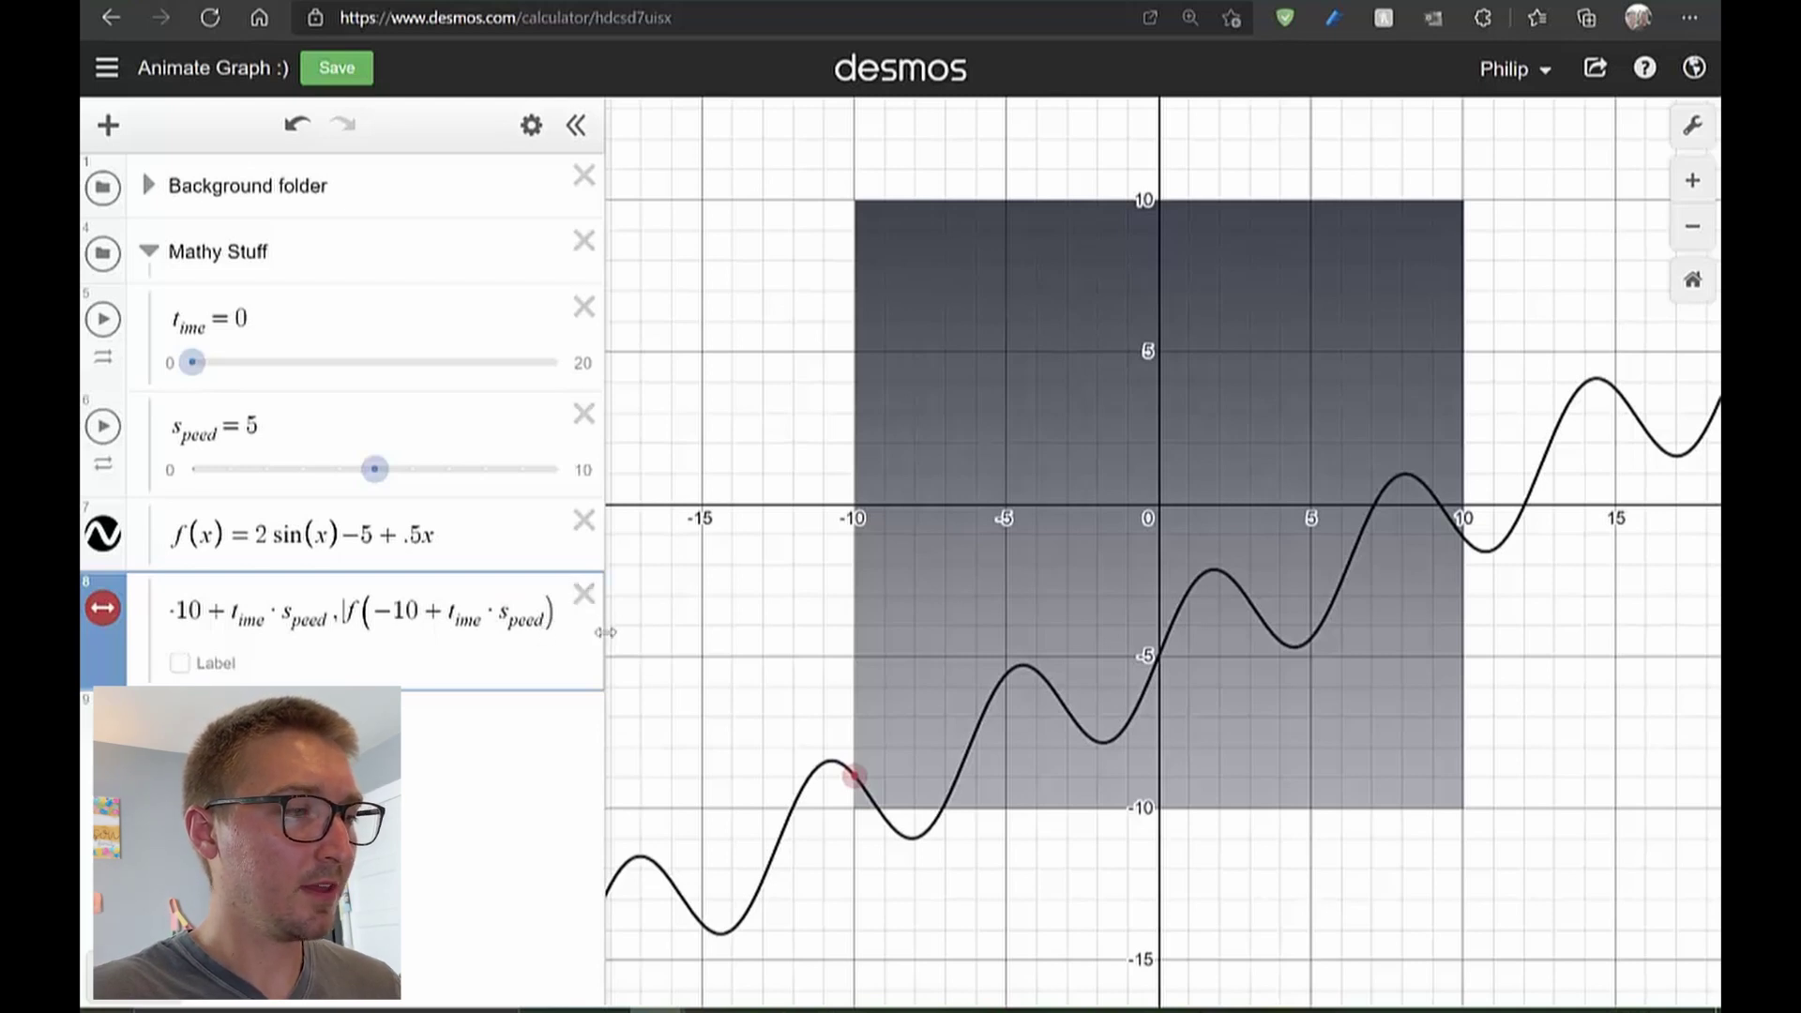
{"action": "left_click_drag", "start_coordinate": [604, 631], "coordinate": [753, 620]}
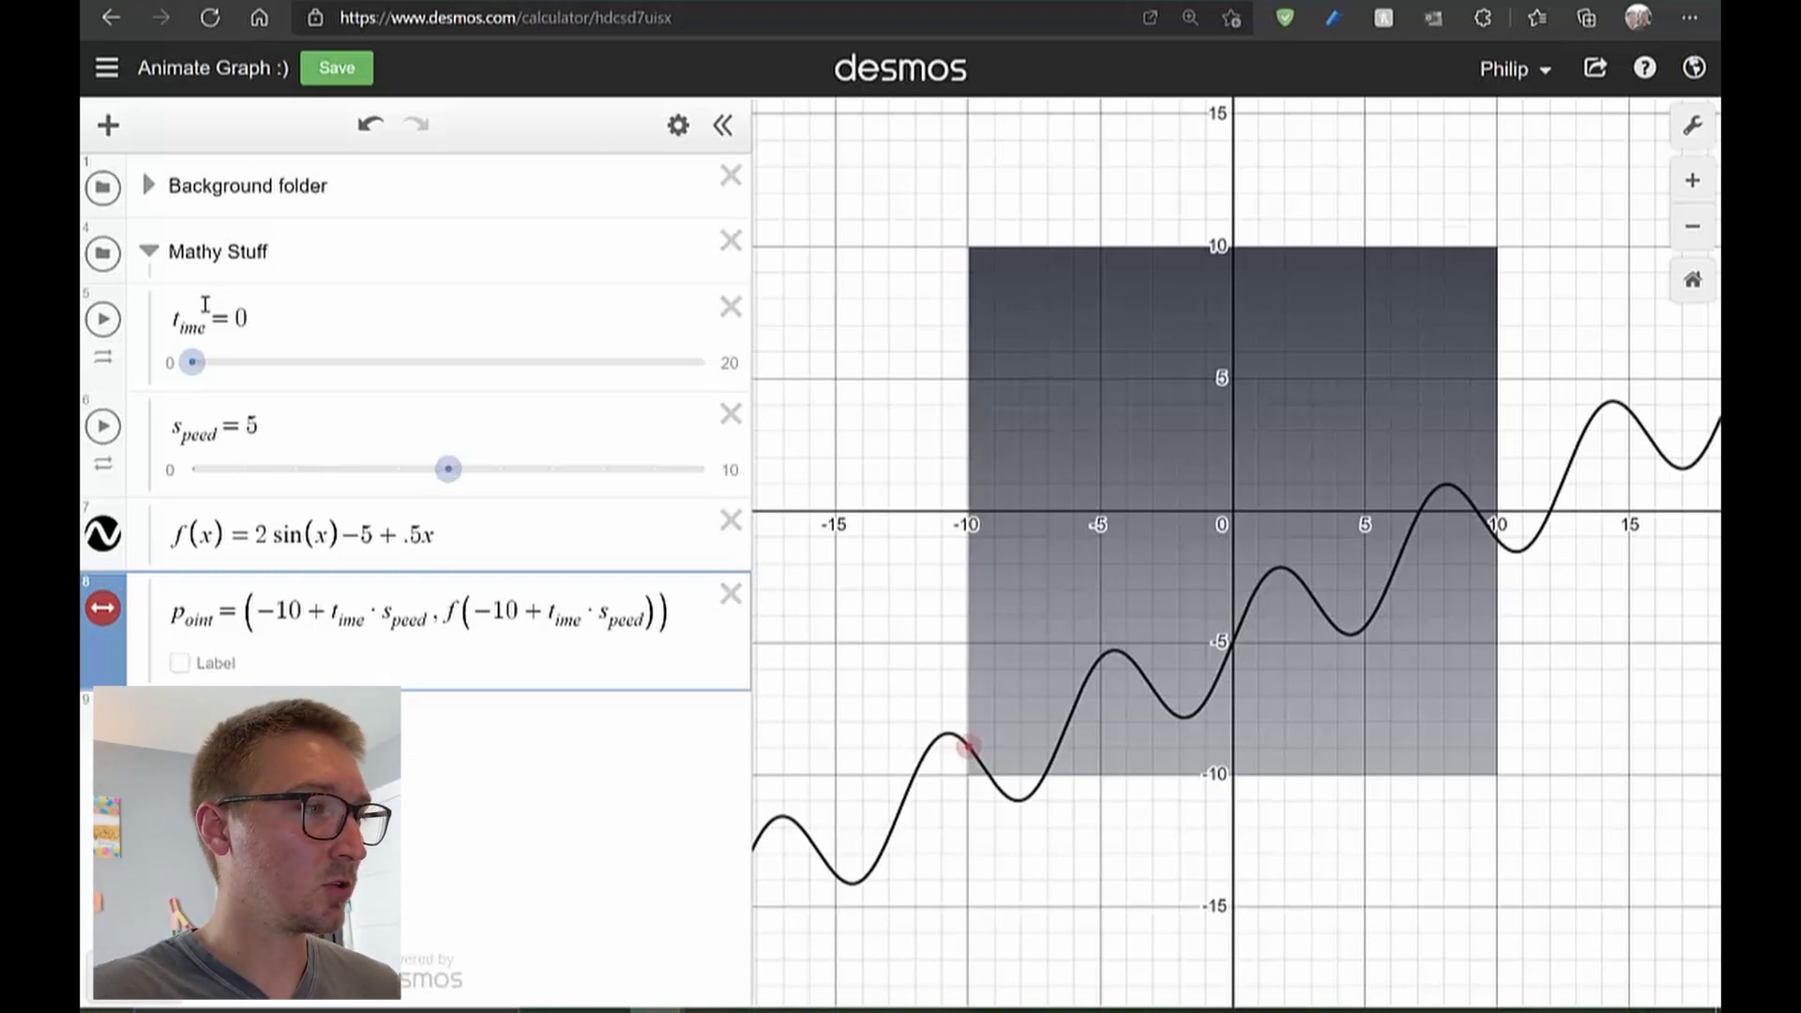
Play the t_ime slider to test the point's motion along the curve, and reset t_ime to 0
{"action": "left_click", "coordinate": [103, 320]}
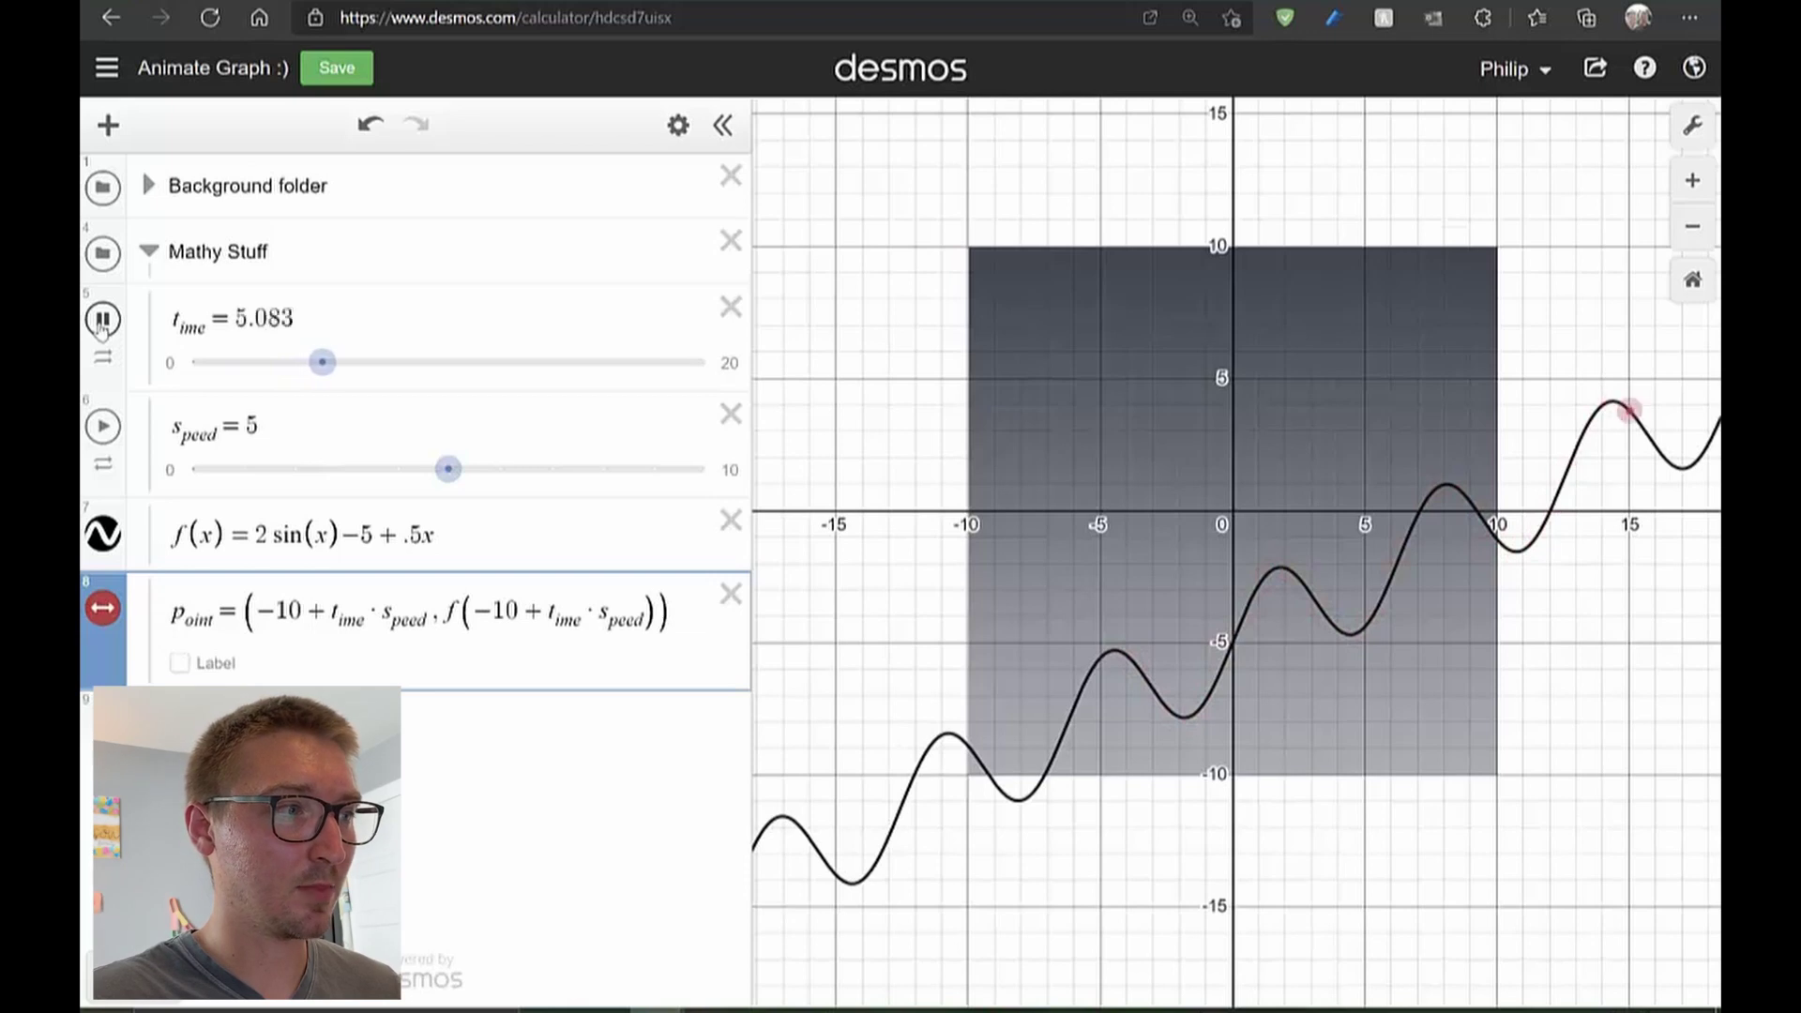
{"action": "left_click", "coordinate": [103, 320]}
{"action": "left_click_drag", "start_coordinate": [324, 363], "coordinate": [183, 375]}
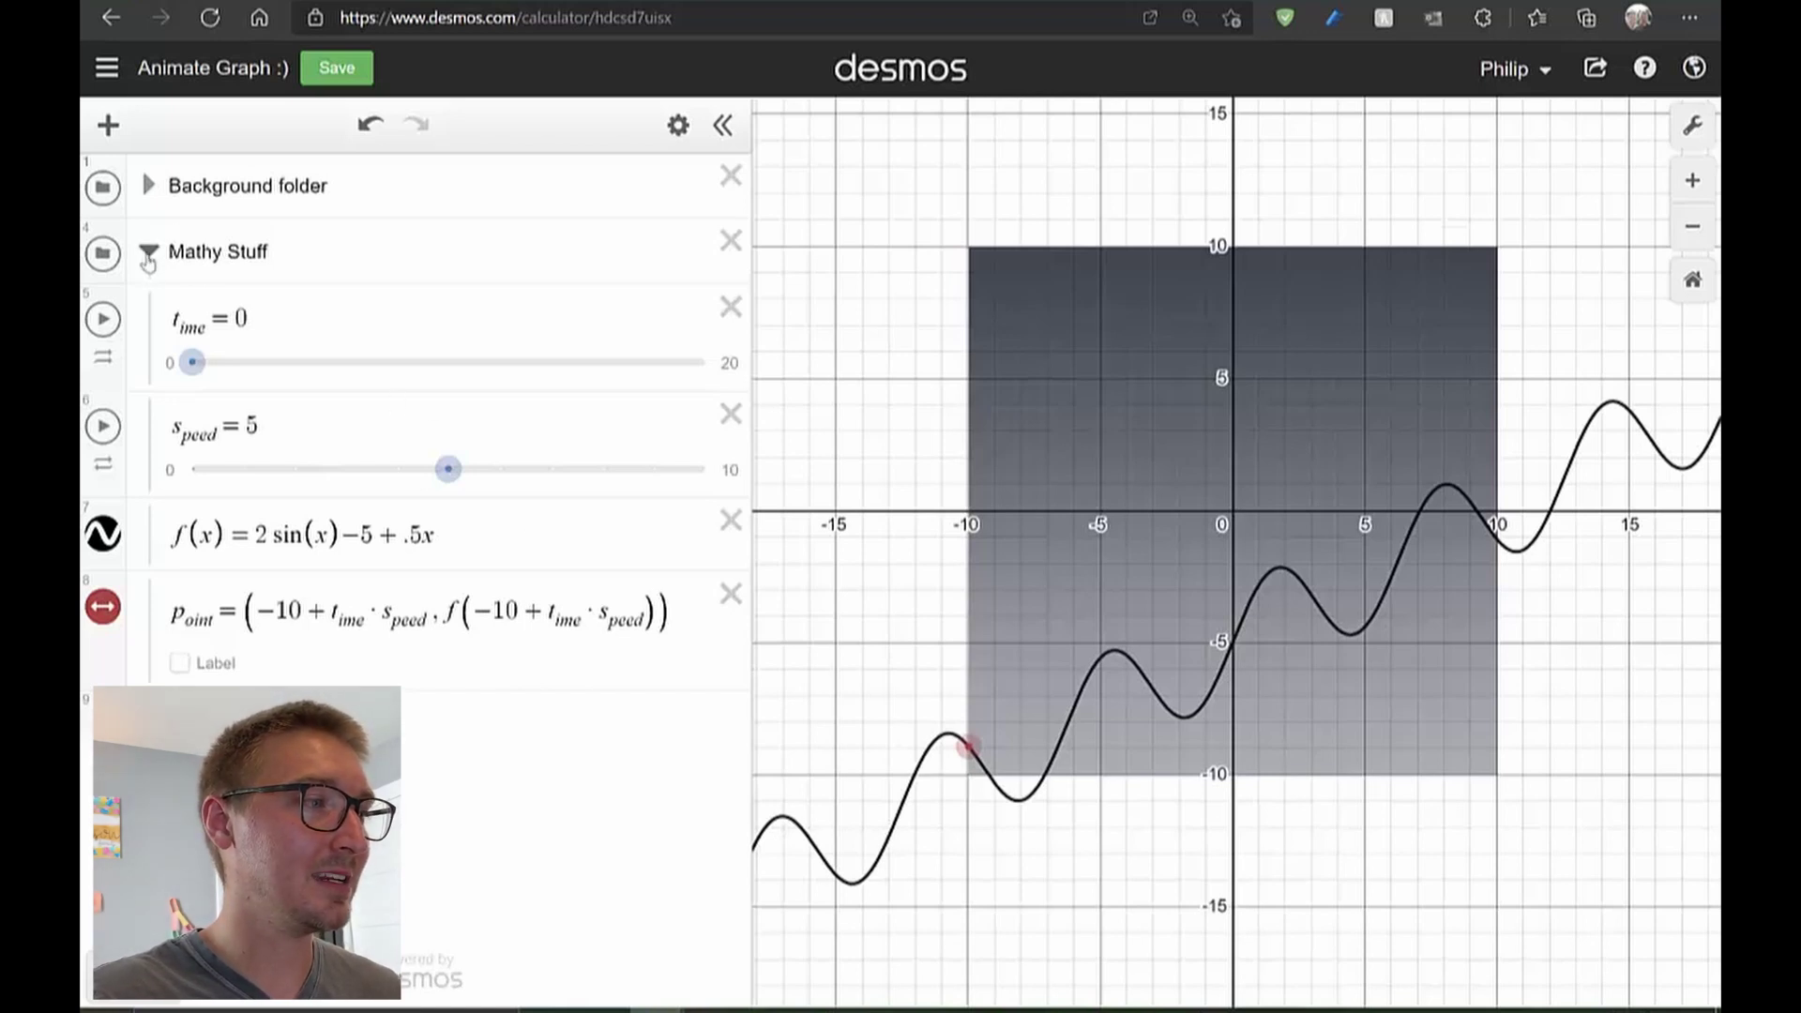
Hide p_oint and create a folder named Character below the collapsed Mathy Stuff folder
{"action": "left_click", "coordinate": [105, 615]}
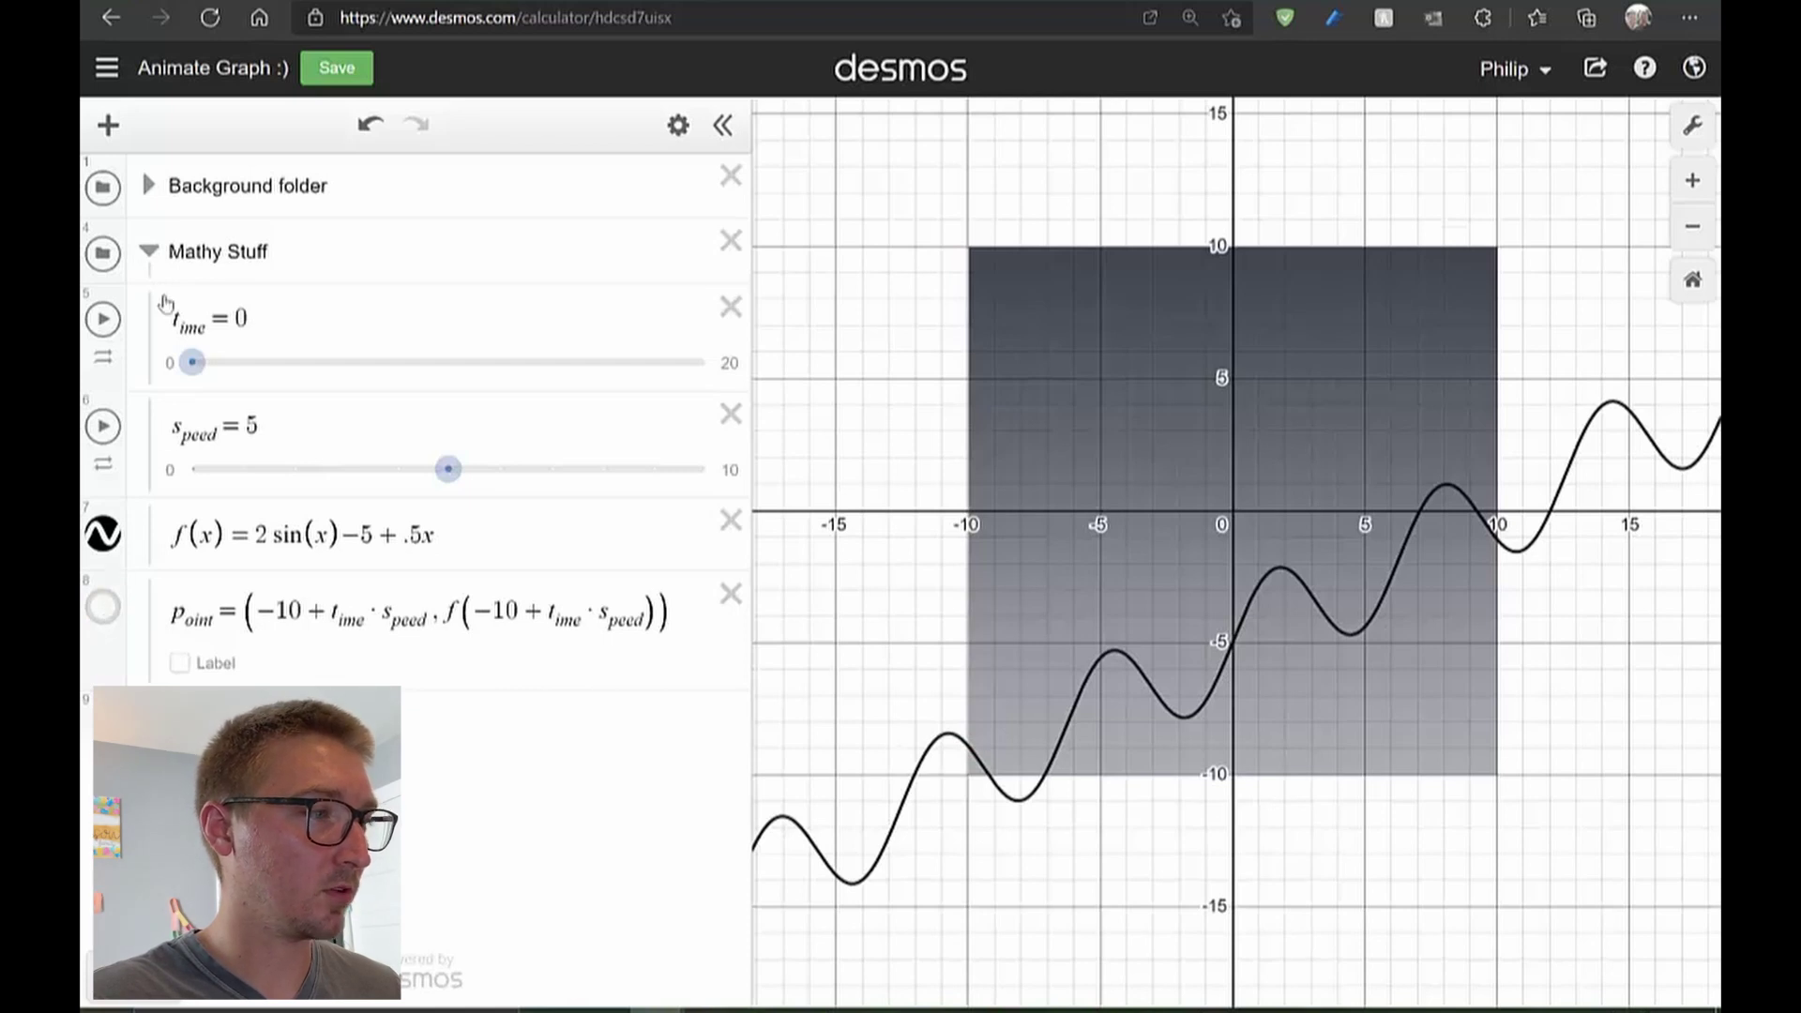
{"action": "left_click", "coordinate": [150, 253]}
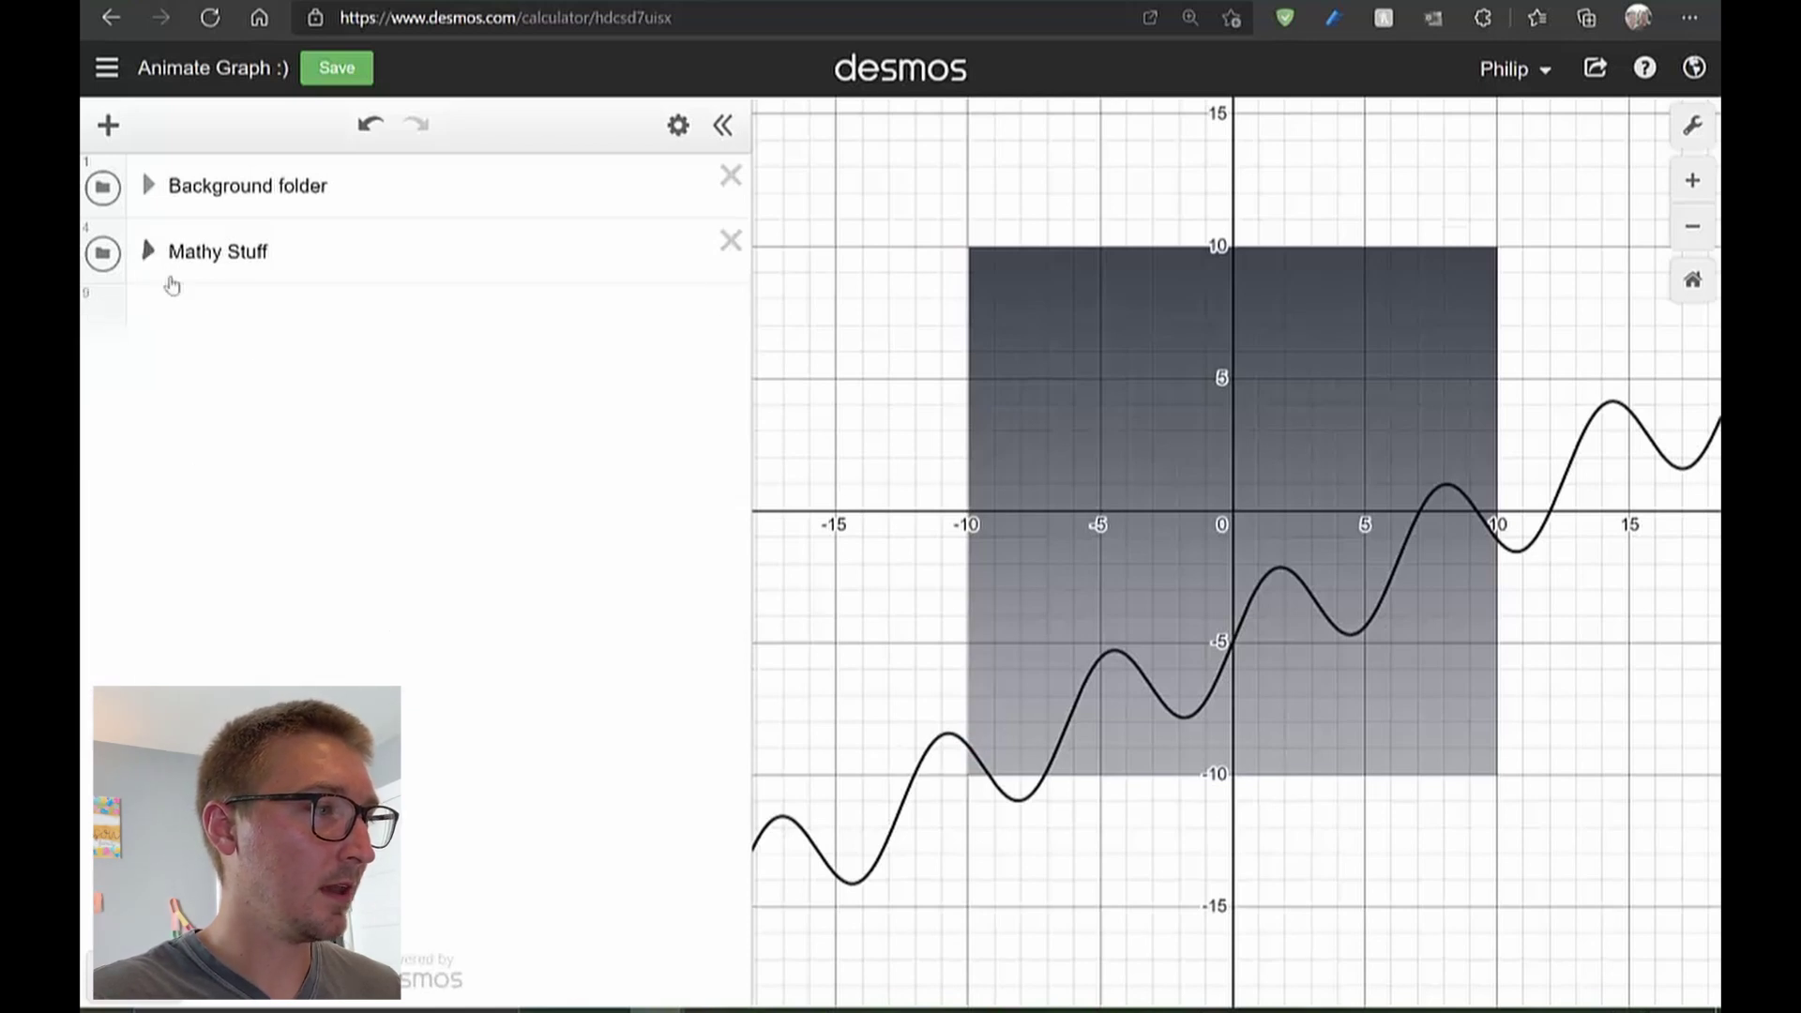
{"action": "left_click", "coordinate": [199, 316]}
{"action": "type", "text": "folder"}
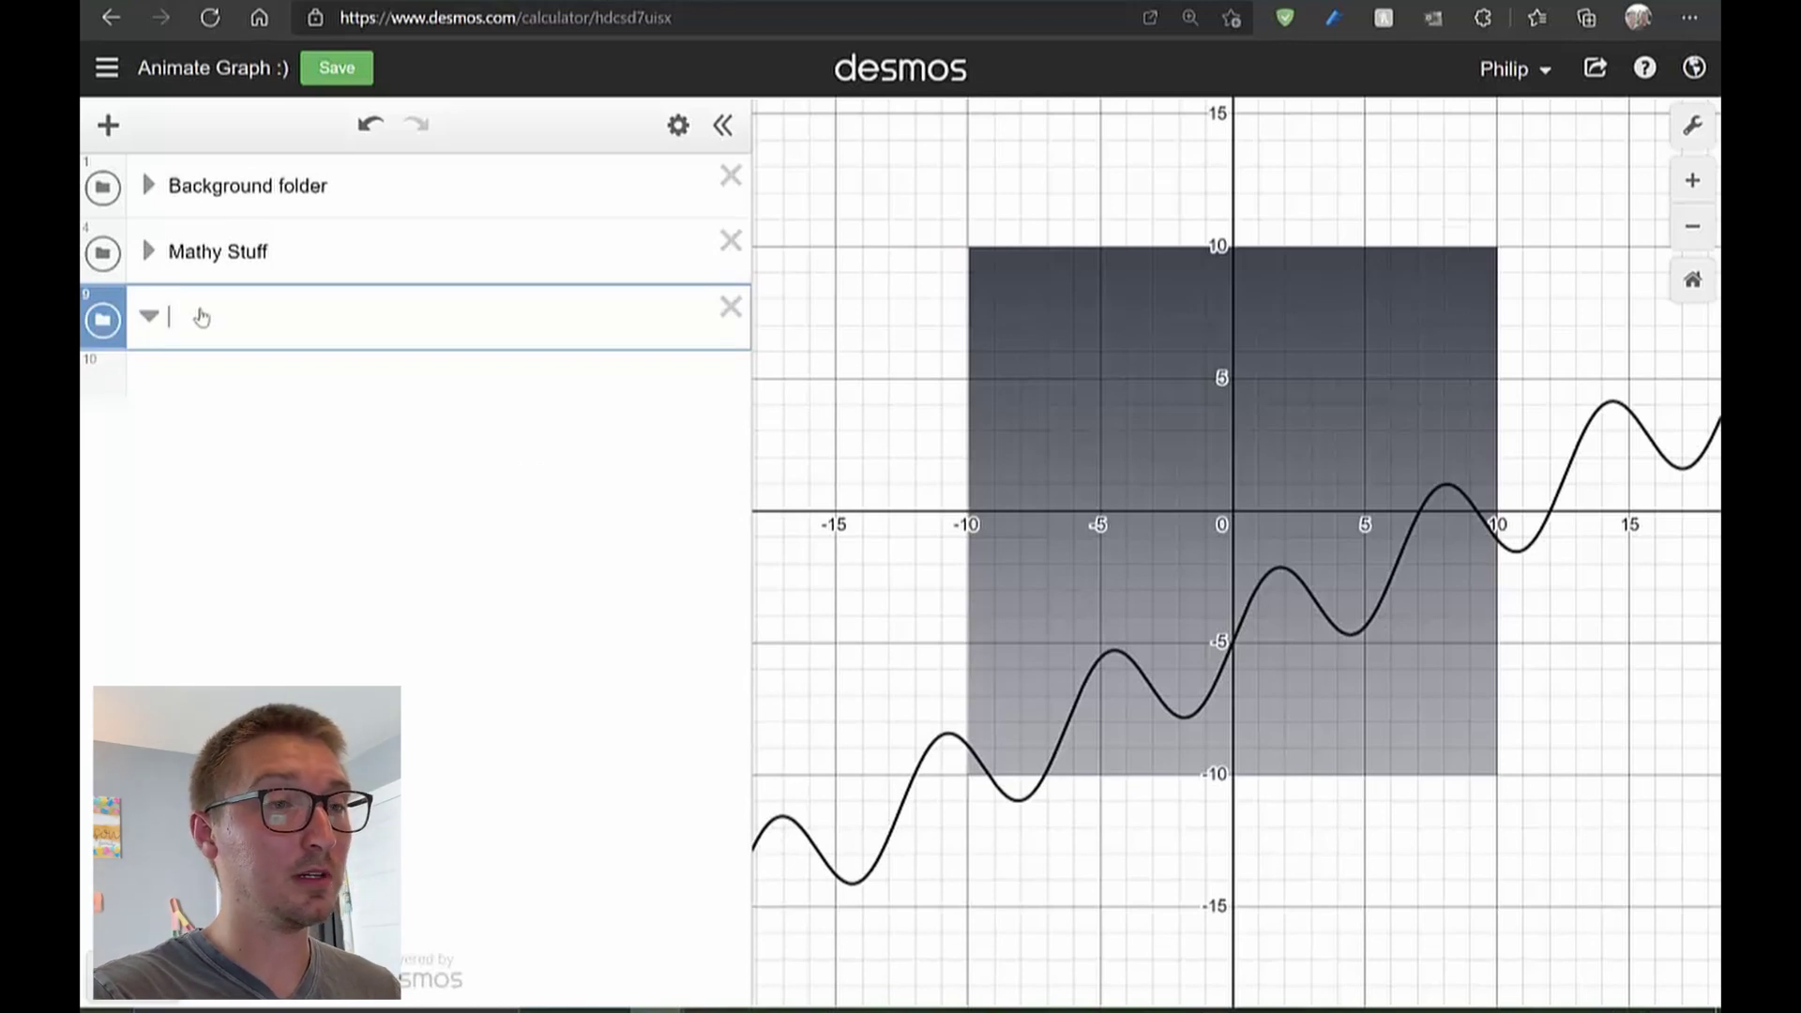
{"action": "type", "text": "Character"}
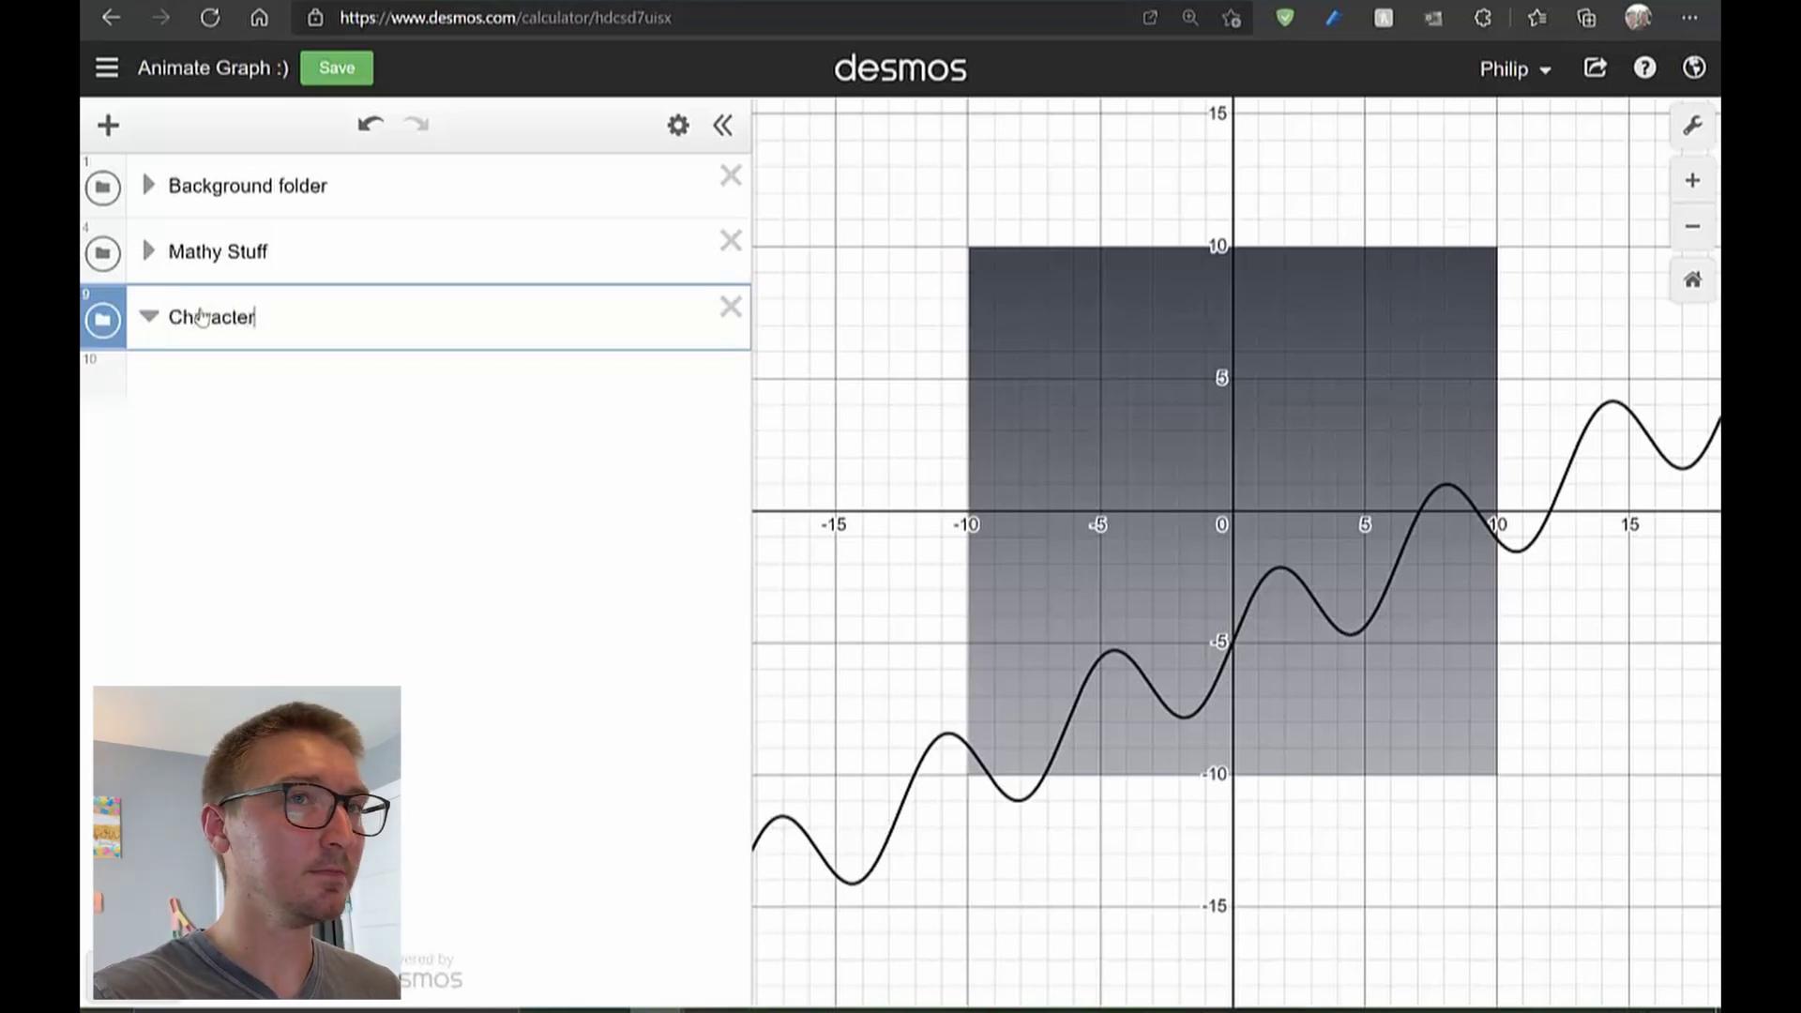
Insert the image file Flying Car (Brown 2x - 1) a.png into the Character folder
{"action": "key", "text": "Return"}
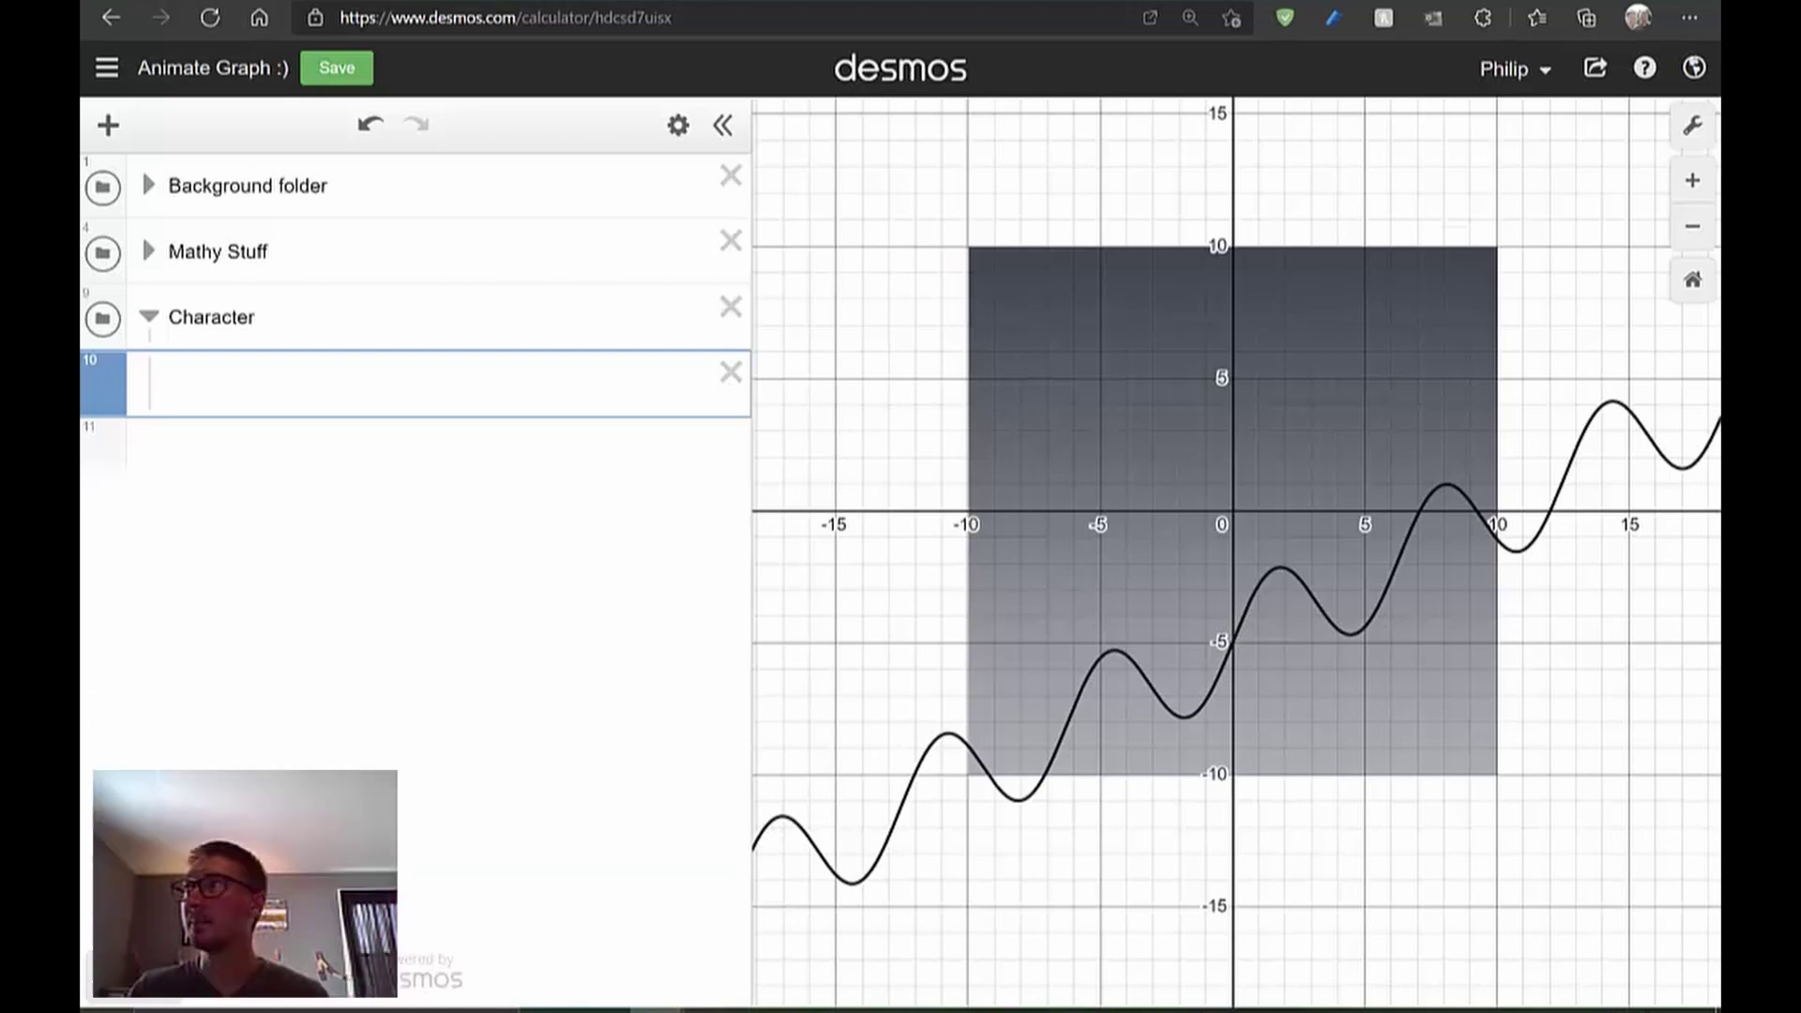
{"action": "mouse_move", "coordinate": [1718, 409]}
{"action": "left_mouse_down"}
{"action": "mouse_move", "coordinate": [935, 484]}
{"action": "mouse_move", "coordinate": [141, 398]}
{"action": "mouse_move", "coordinate": [178, 405]}
{"action": "left_mouse_up"}
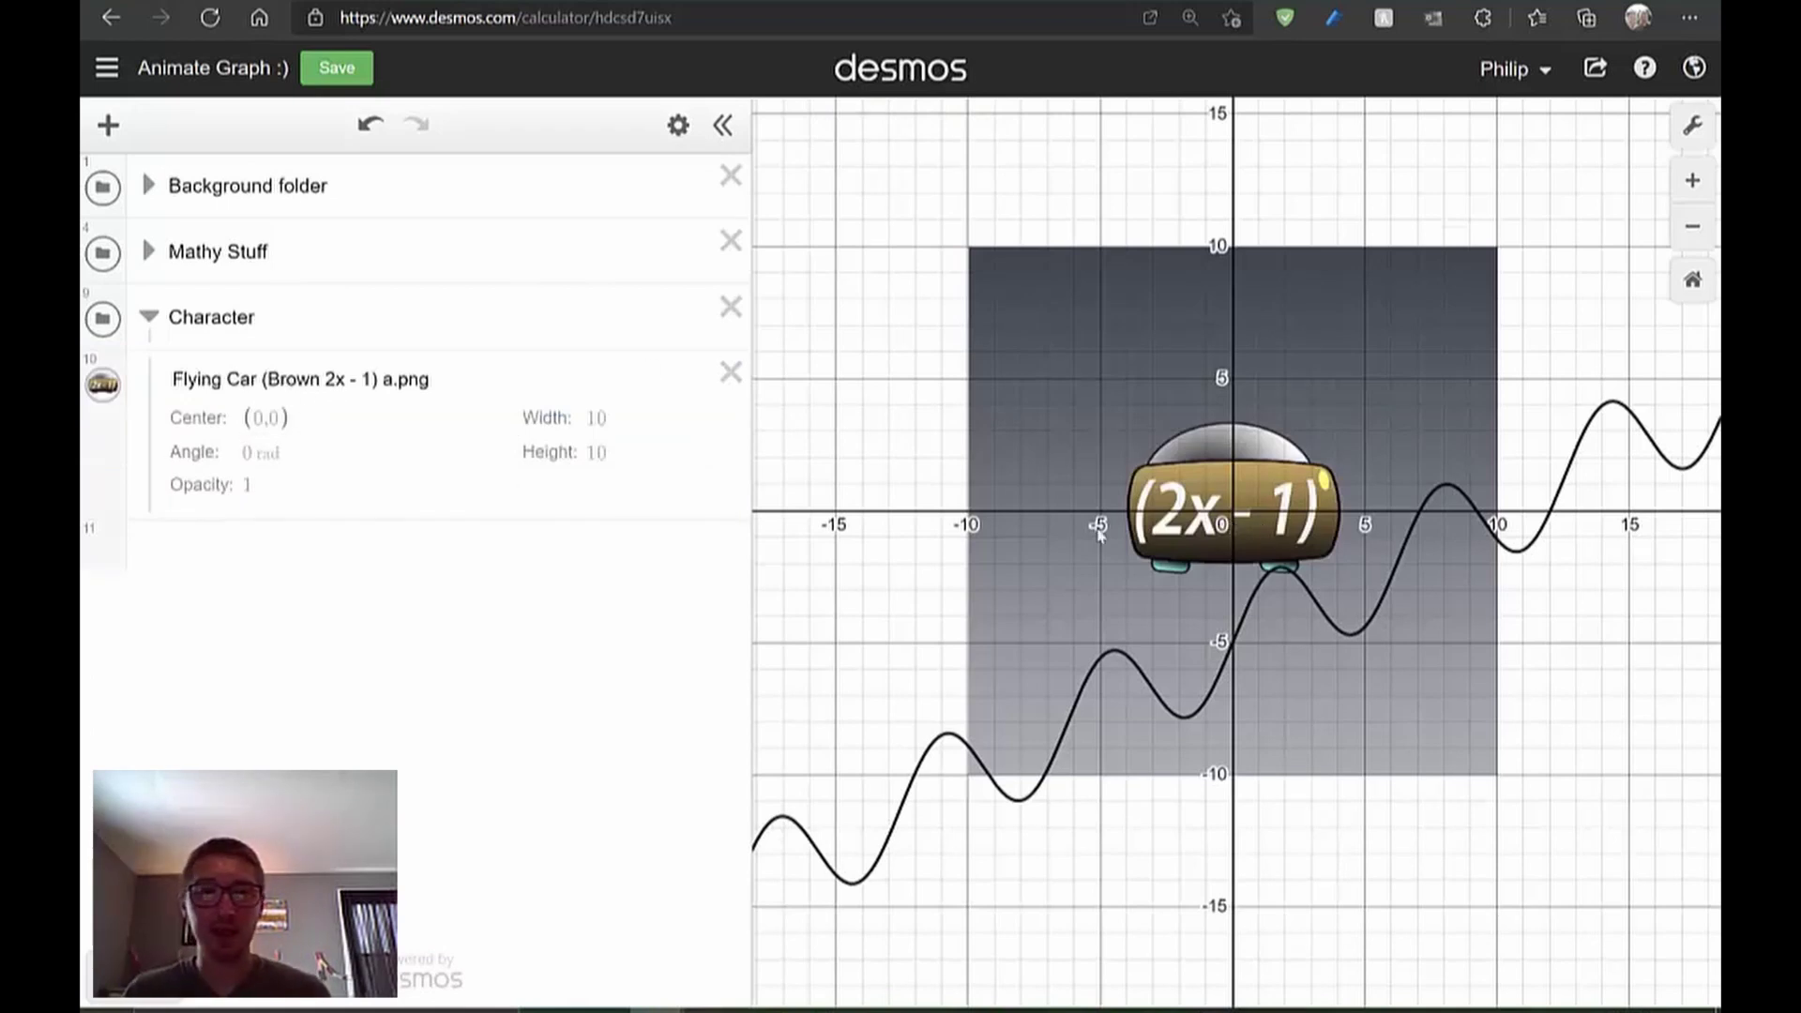
{"action": "mouse_move", "coordinate": [625, 437]}
{"action": "mouse_move", "coordinate": [267, 424]}
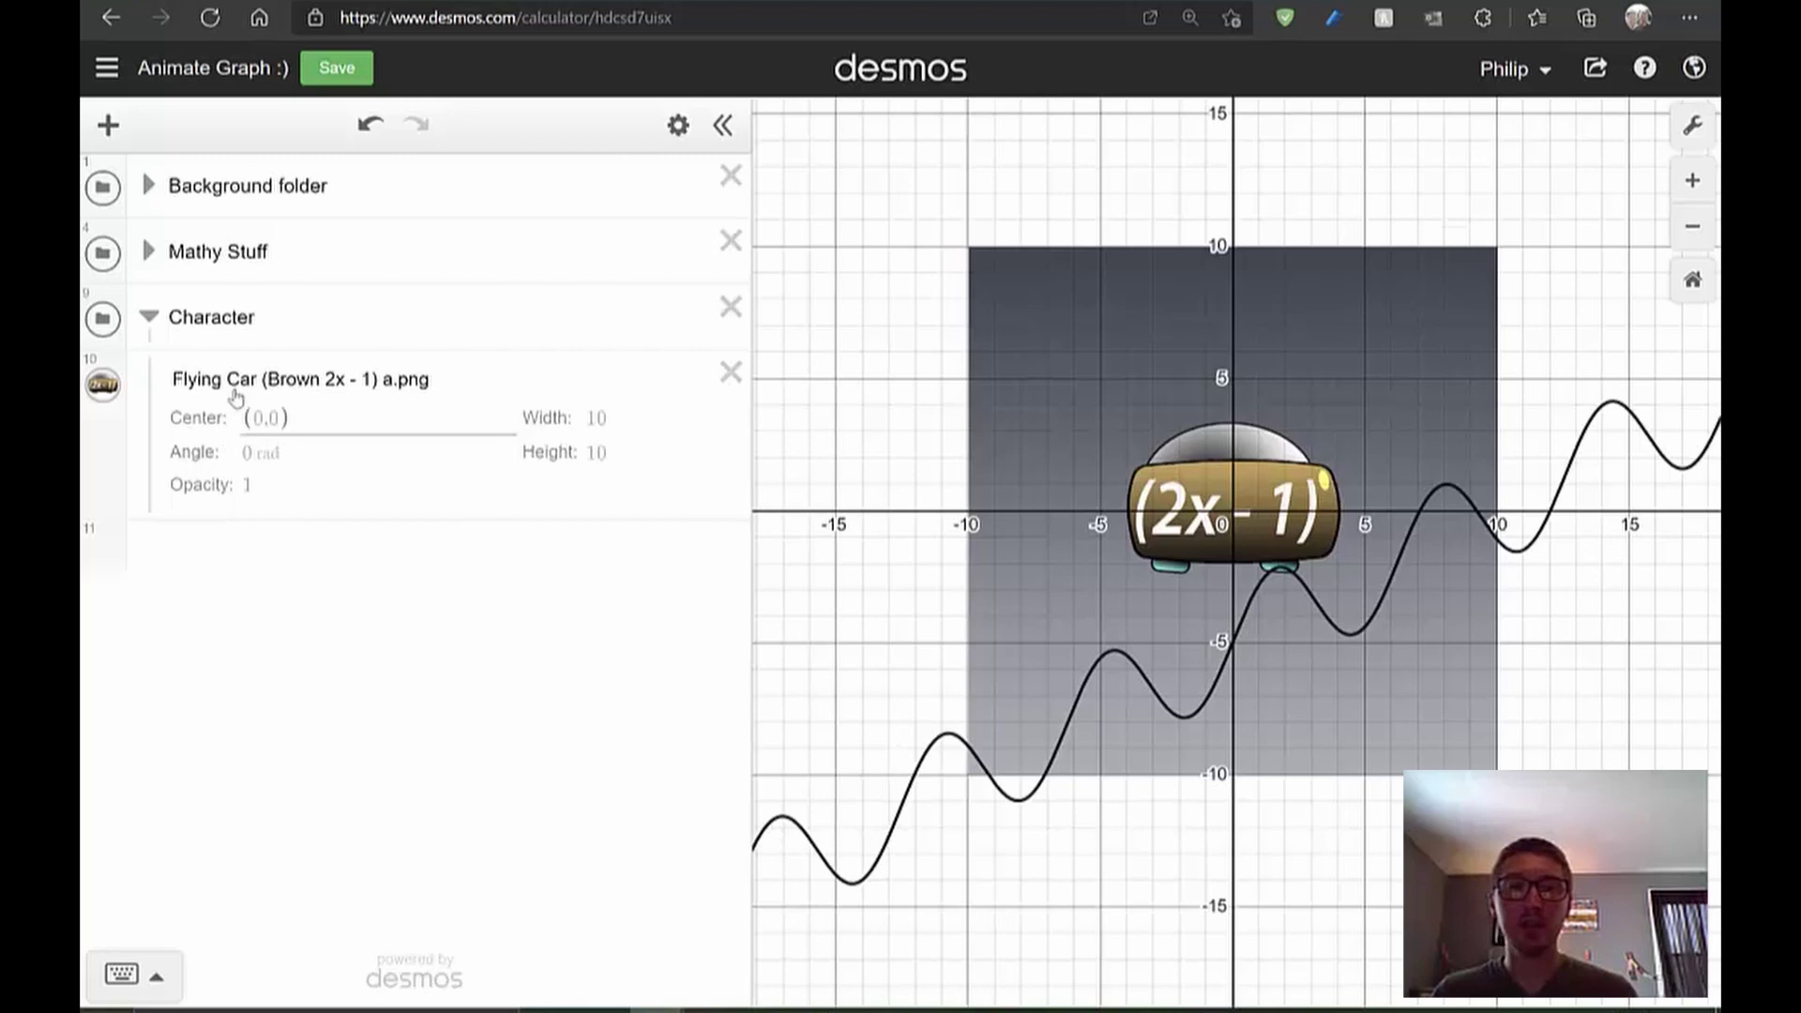
Expand the Mathy Stuff folder to show p_oint again, and set the flying car image's center to p_oint
{"action": "left_click", "coordinate": [147, 251]}
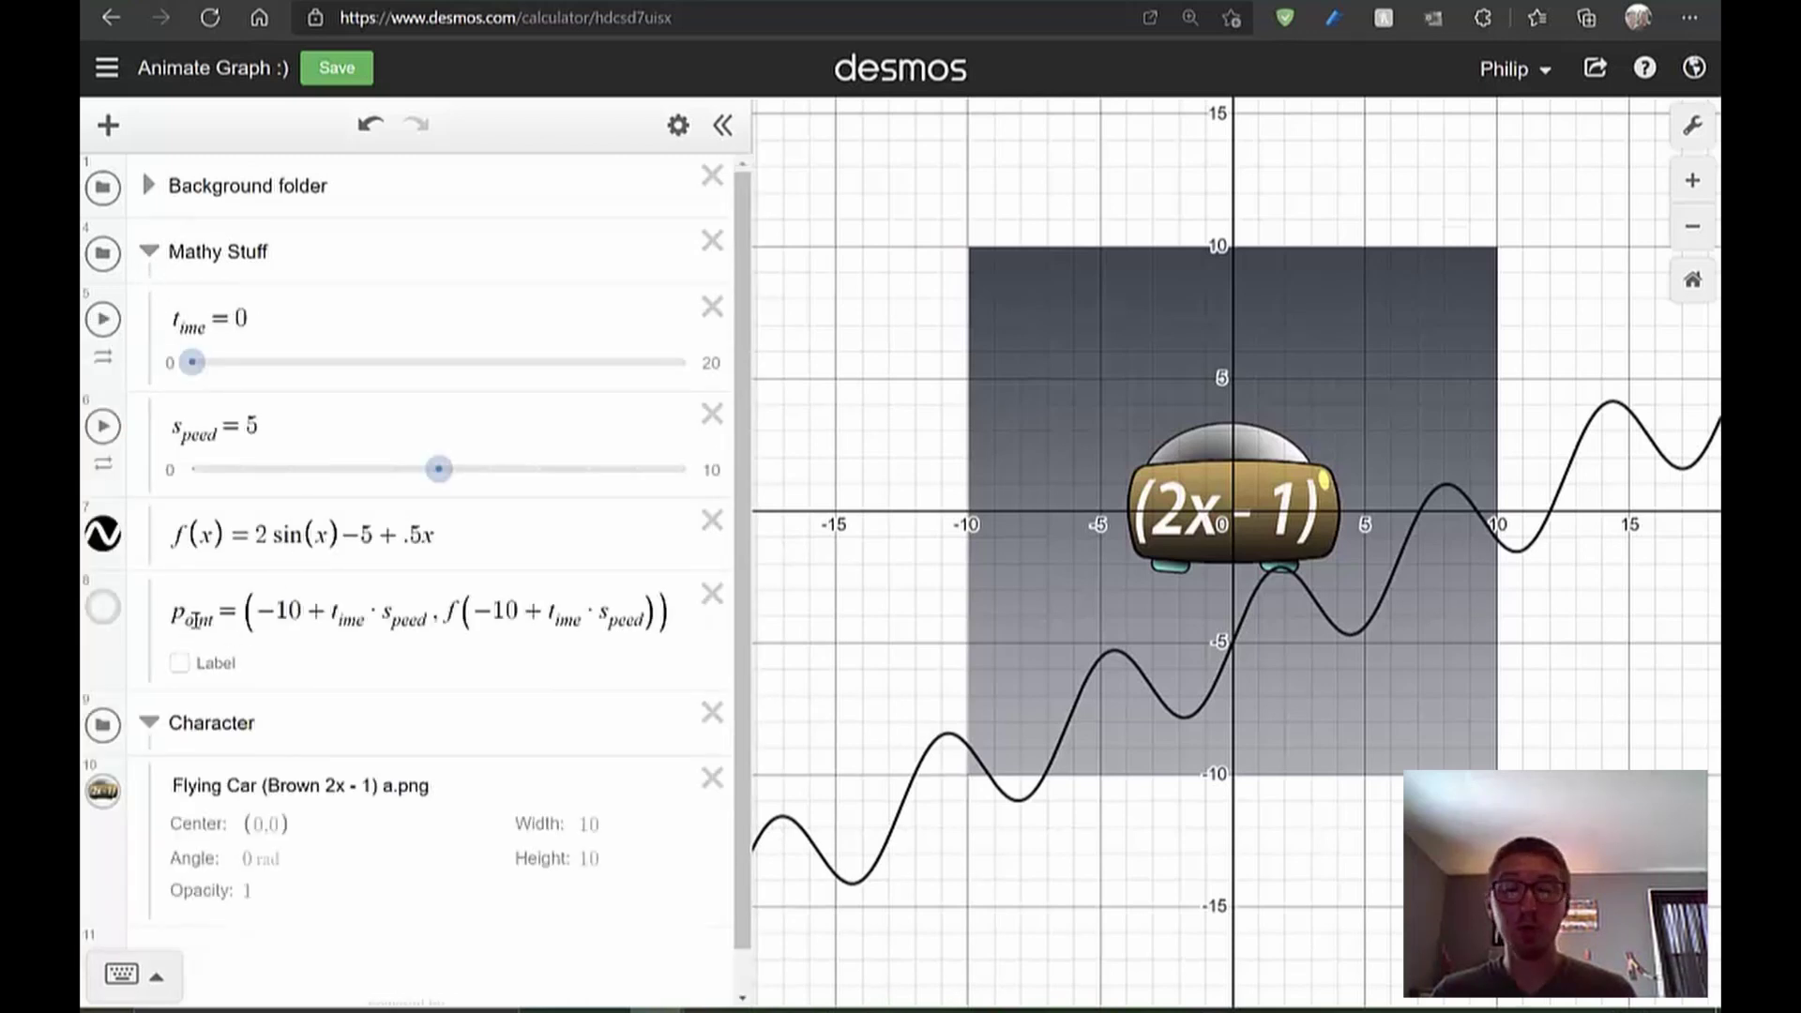
{"action": "left_click", "coordinate": [103, 607]}
{"action": "scroll", "coordinate": [292, 564], "scroll_direction": "down", "scroll_amount": 1}
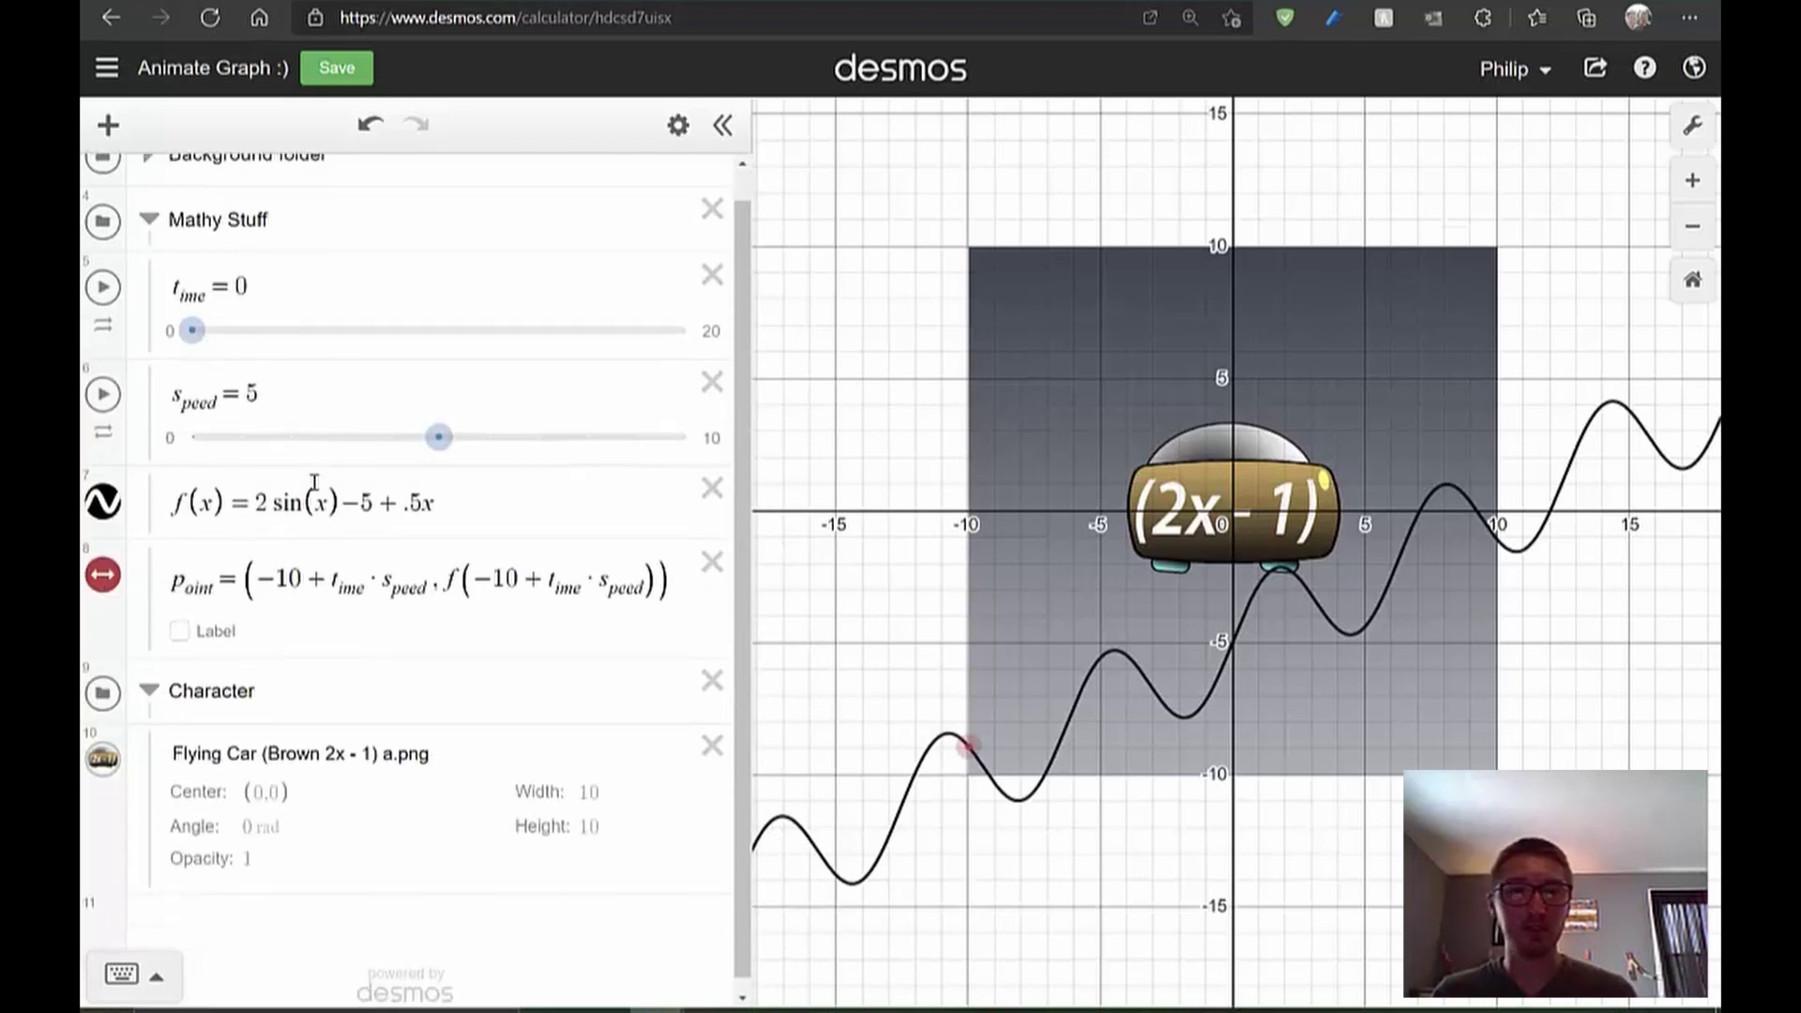
{"action": "left_click", "coordinate": [274, 786]}
{"action": "key", "text": "BackSpace"}
{"action": "key", "text": "BackSpace"}
{"action": "key", "text": "BackSpace"}
{"action": "key", "text": "BackSpace"}
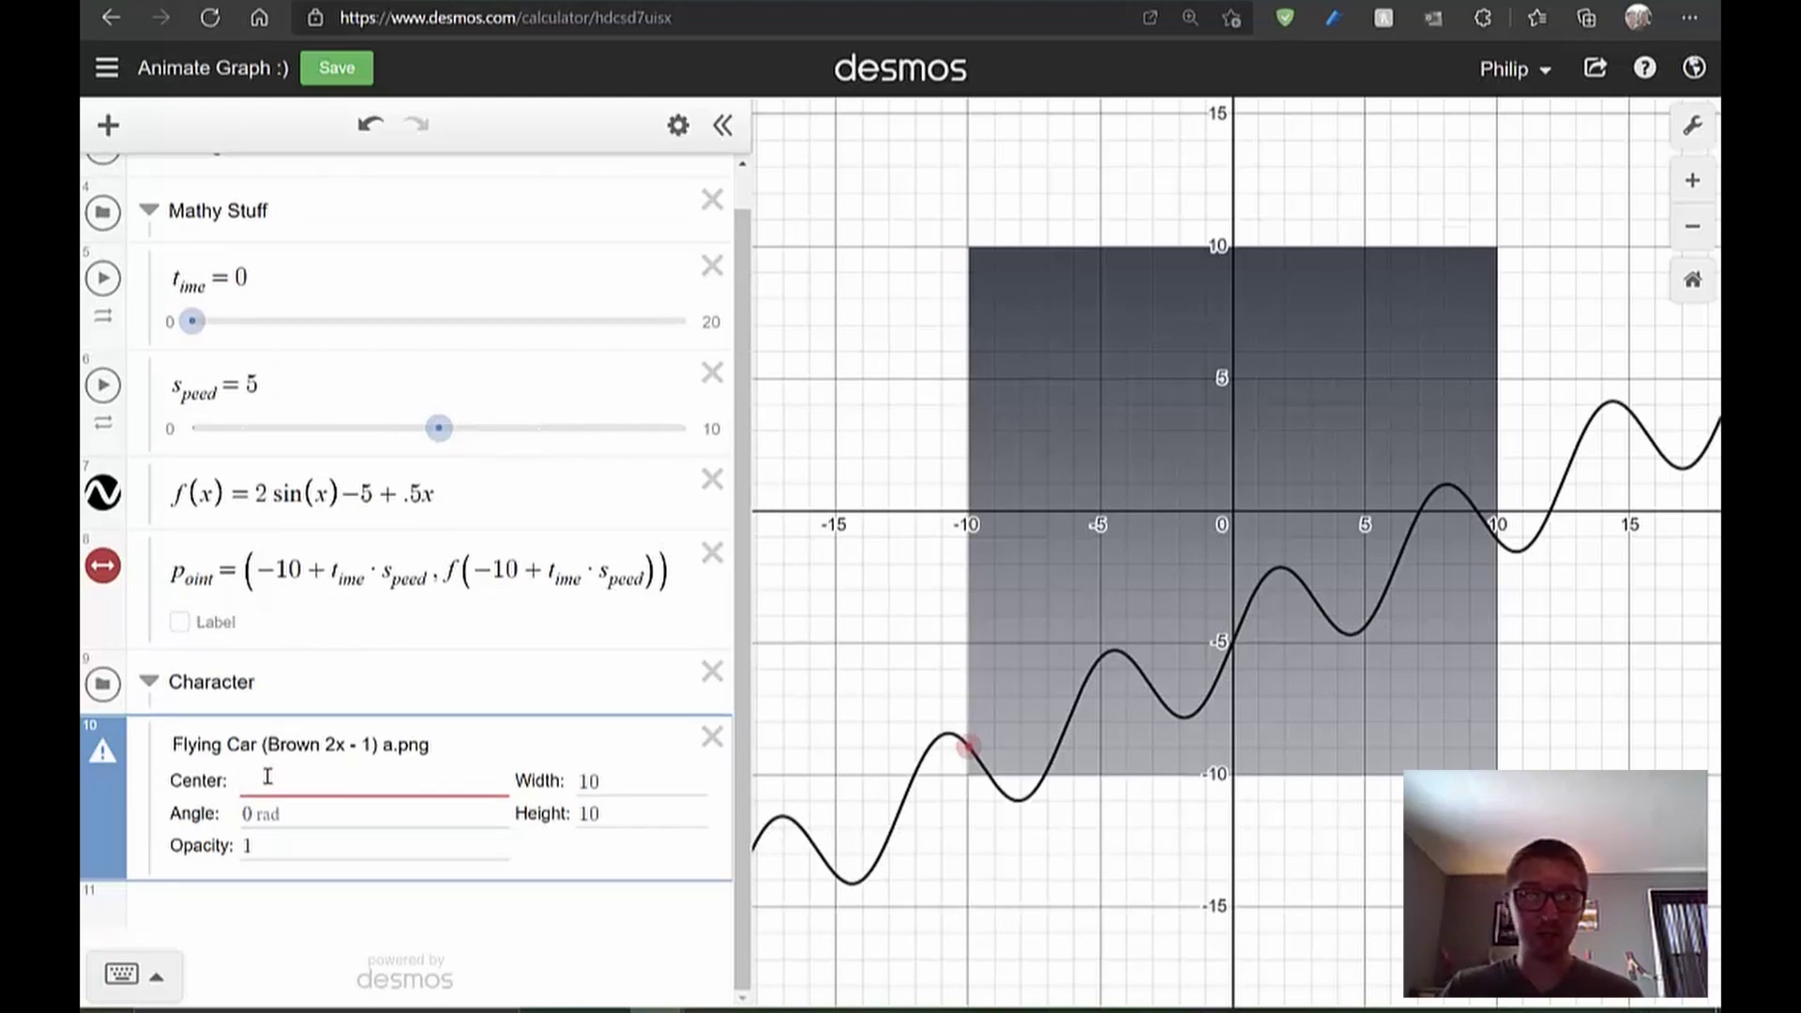
{"action": "type", "text": "p_oint"}
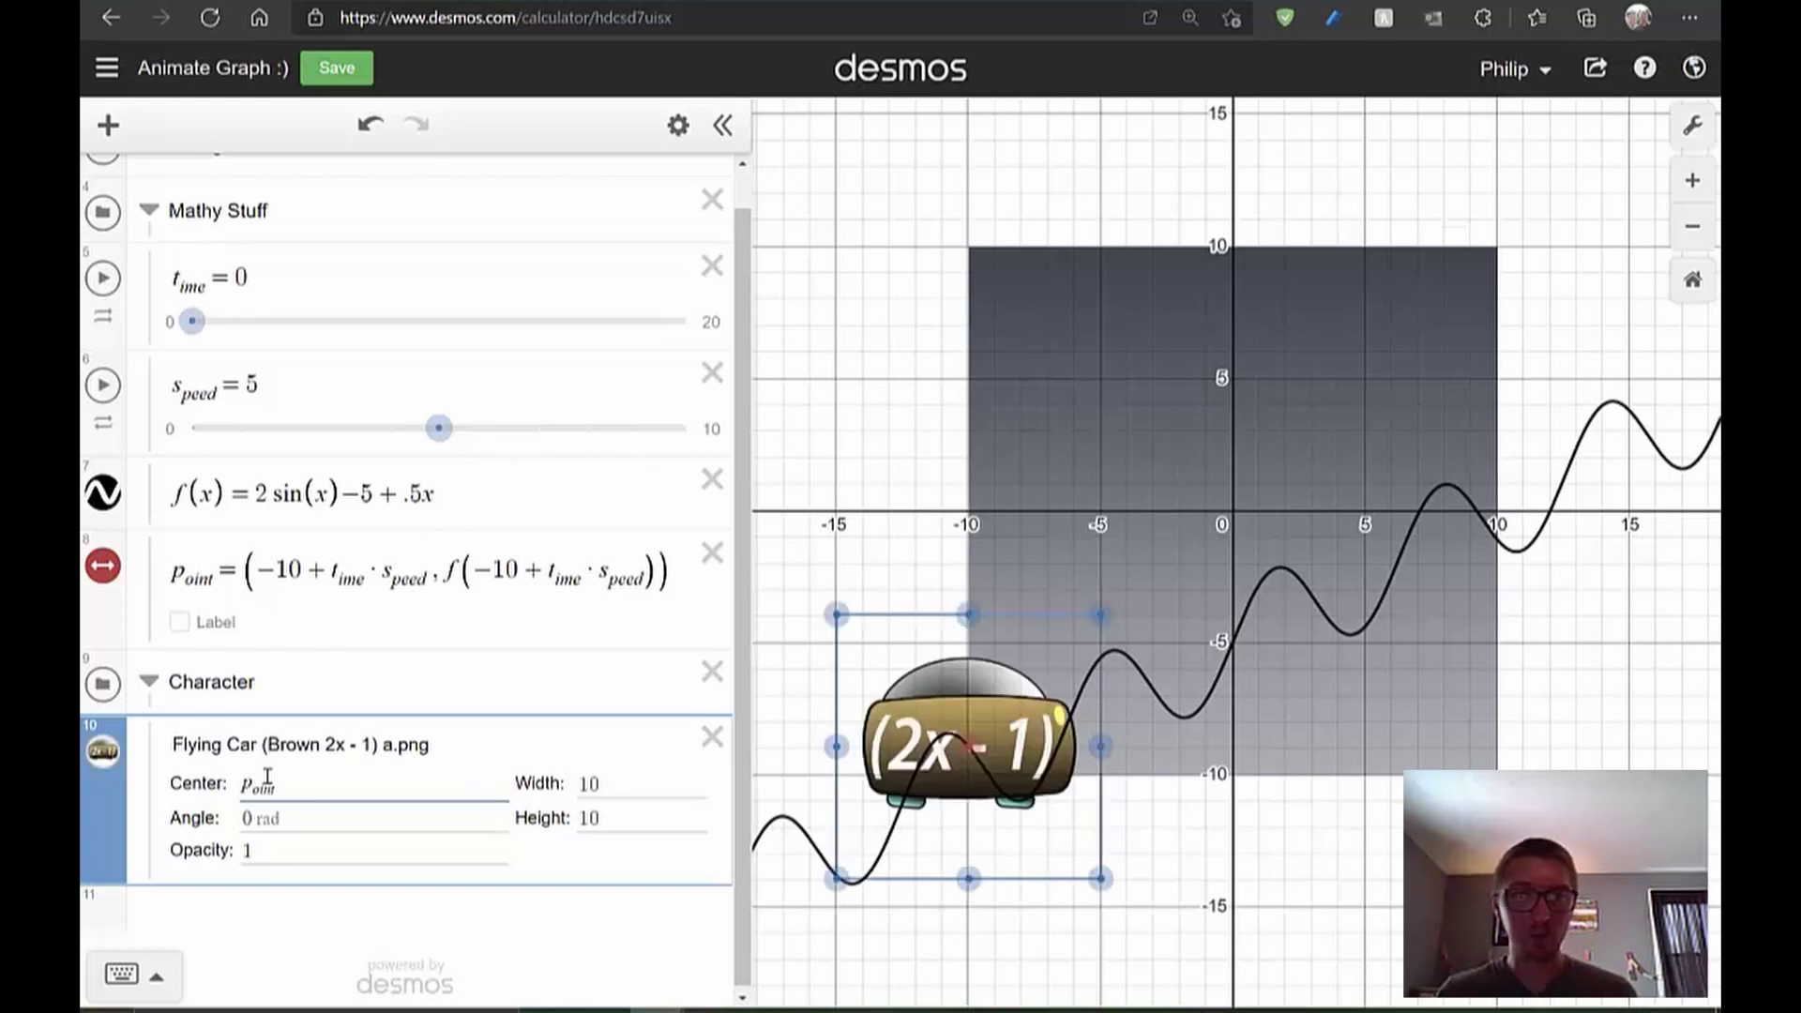
Hide p_oint, and play the t_ime slider to test the flying car's motion before resetting t_ime to 0
{"action": "left_click", "coordinate": [103, 566]}
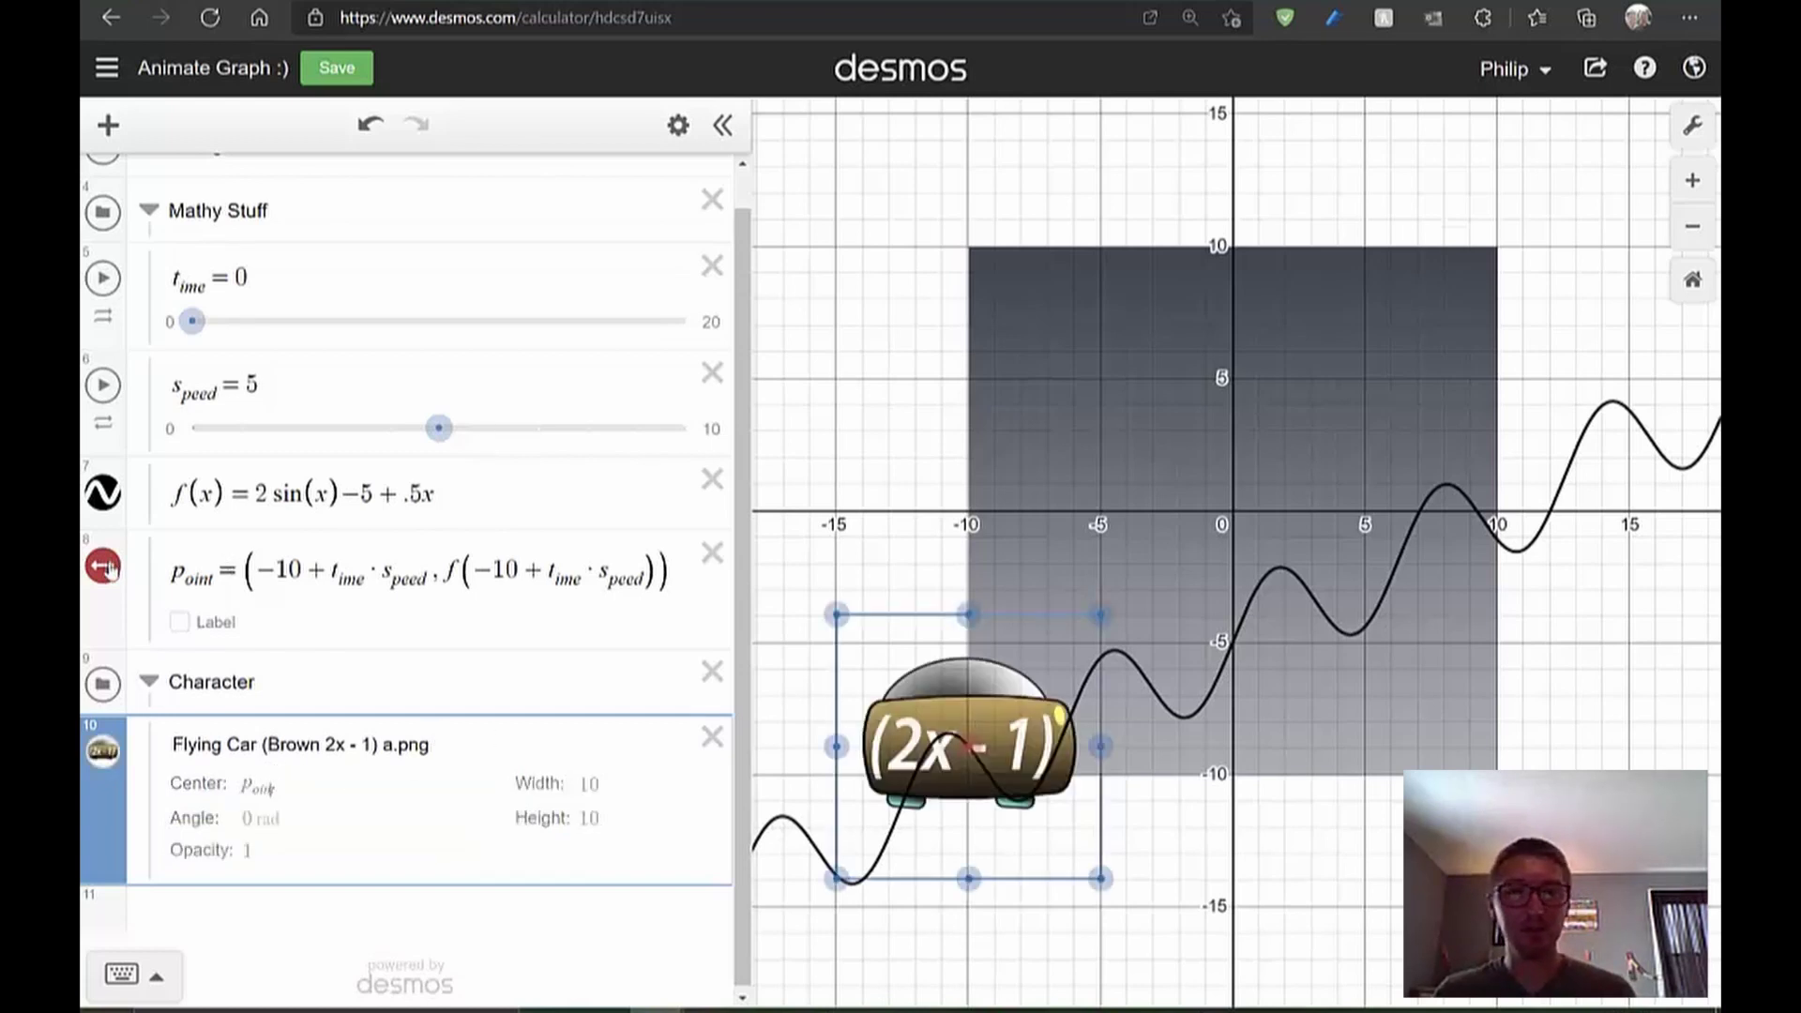
{"action": "left_click", "coordinate": [103, 278]}
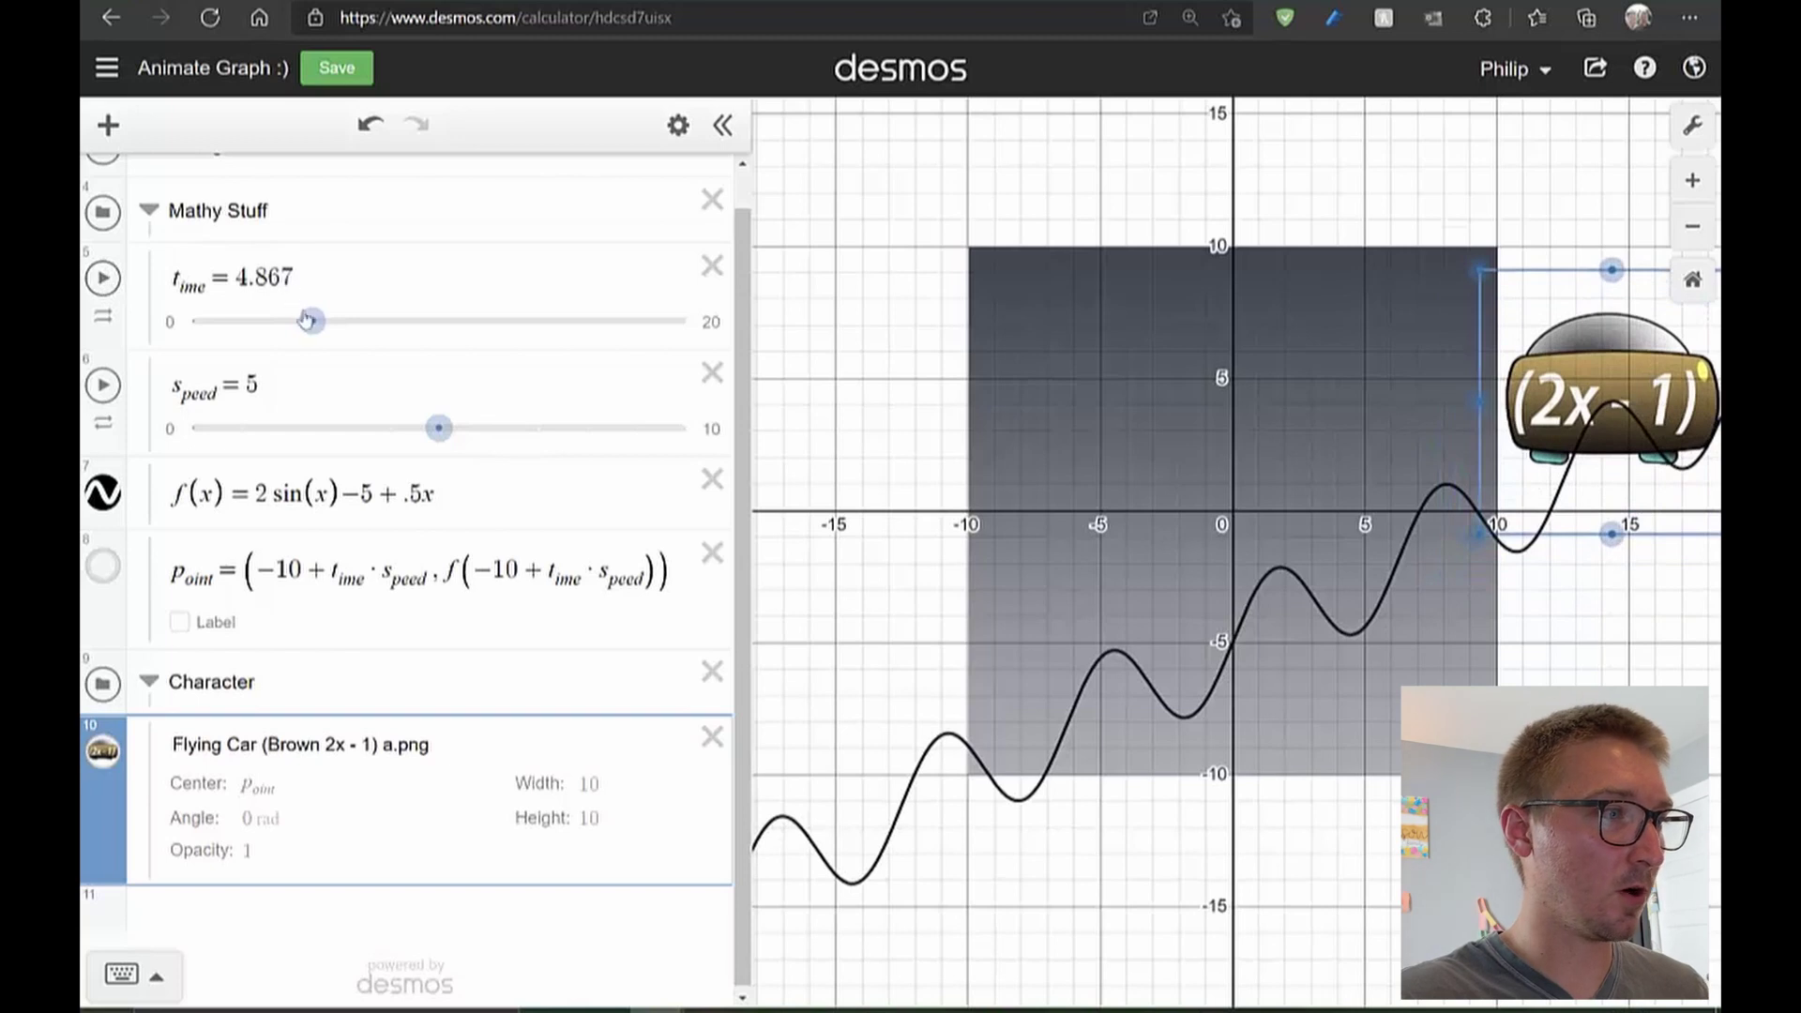
{"action": "left_click_drag", "start_coordinate": [202, 320], "coordinate": [180, 322]}
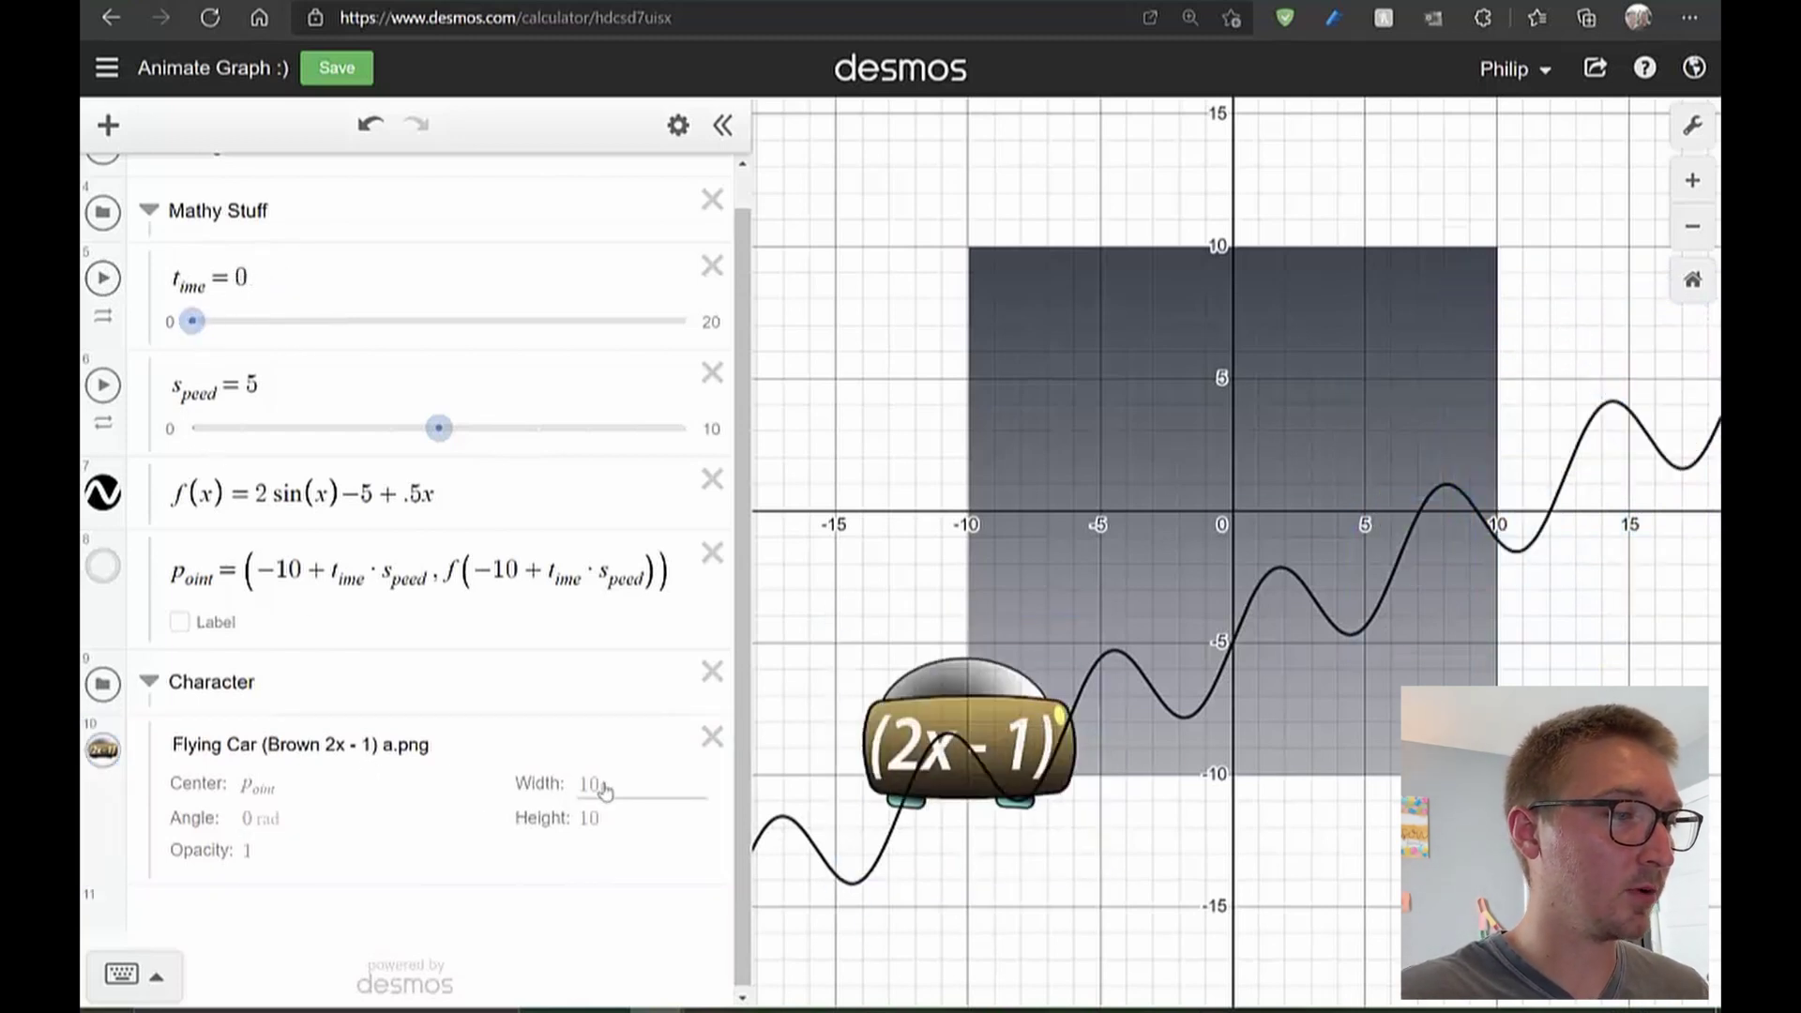
Add a slider s_ize = 0 below the flying car image, with limits from 0 to 10
{"action": "left_click", "coordinate": [313, 849]}
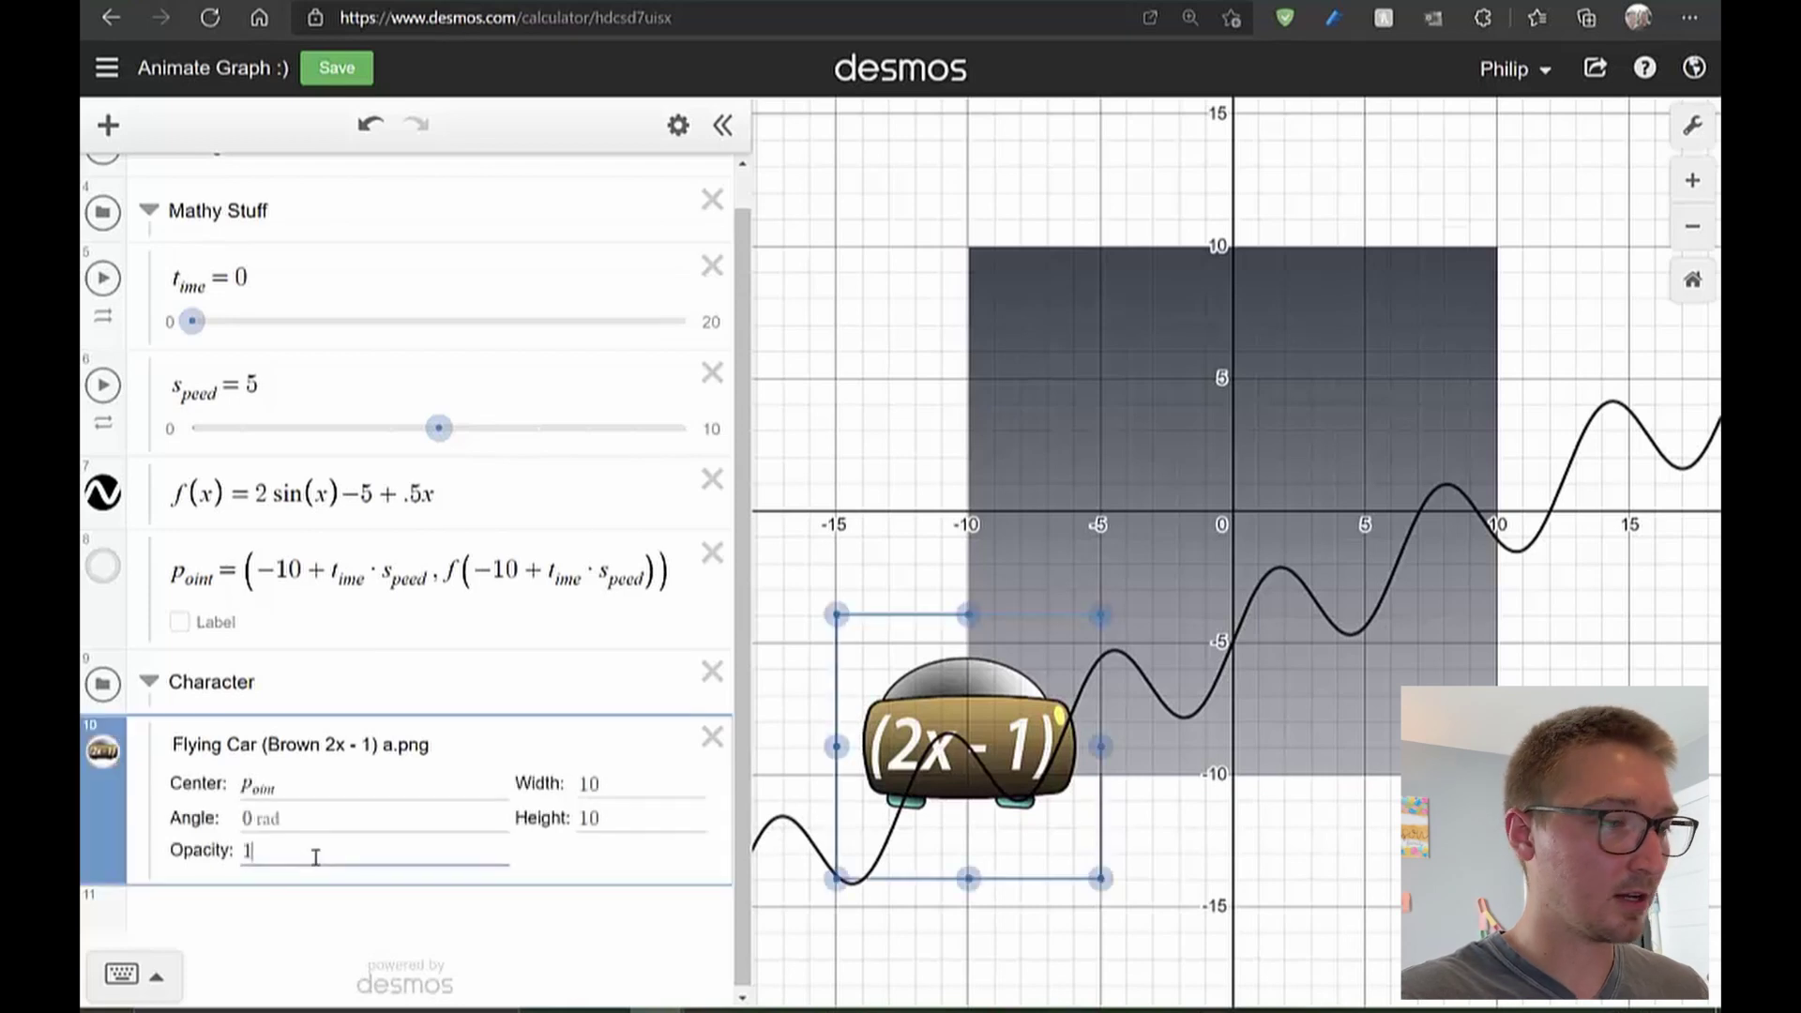
{"action": "key", "text": "Return"}
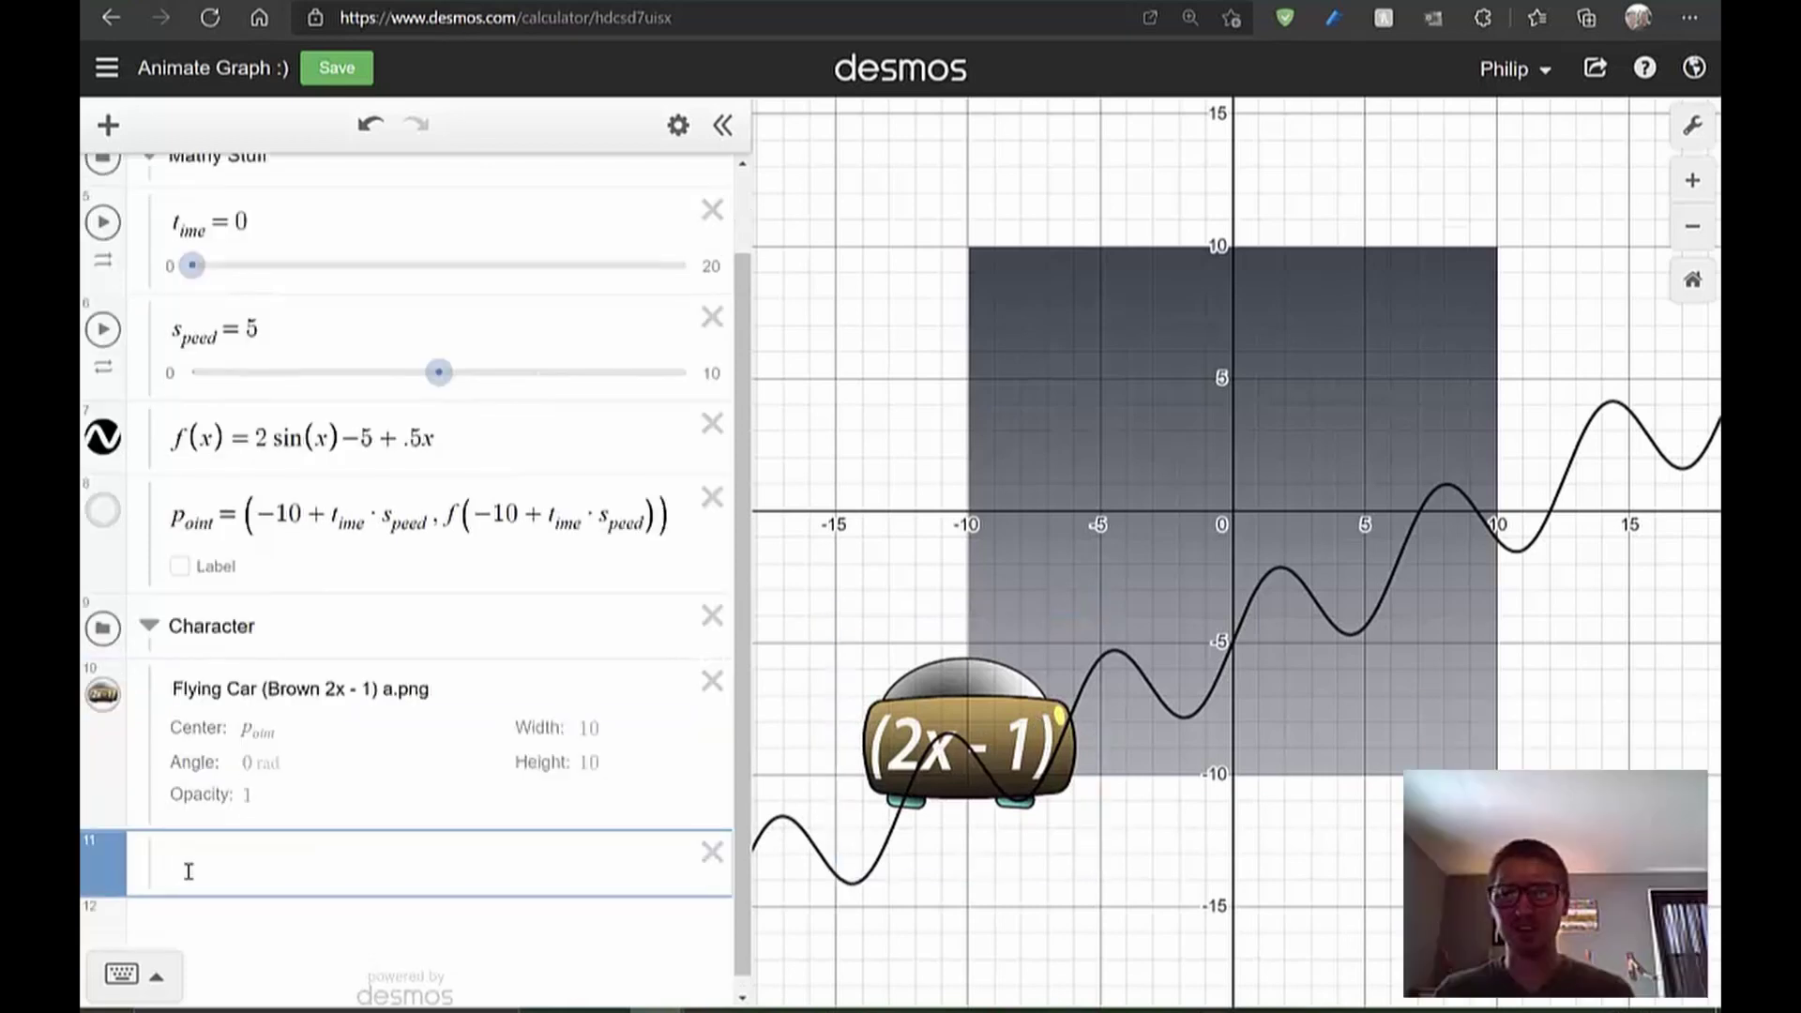
{"action": "type", "text": "di"}
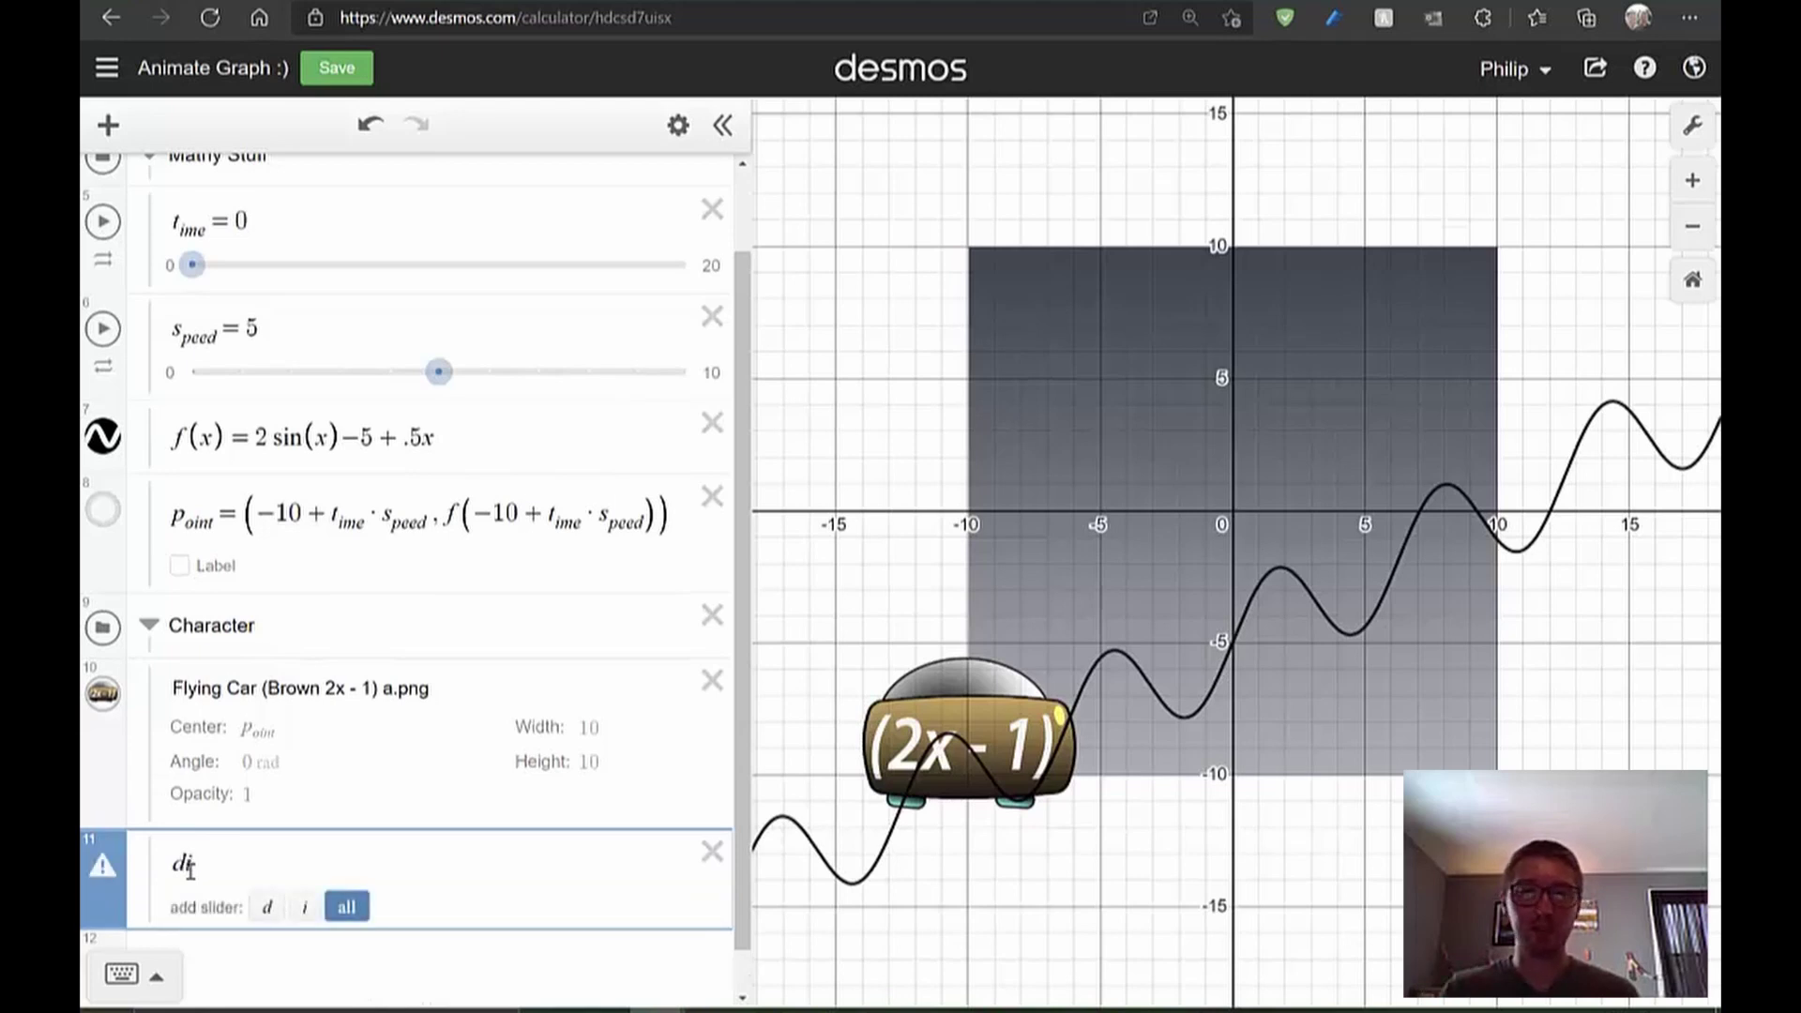
{"action": "key", "text": "BackSpace"}
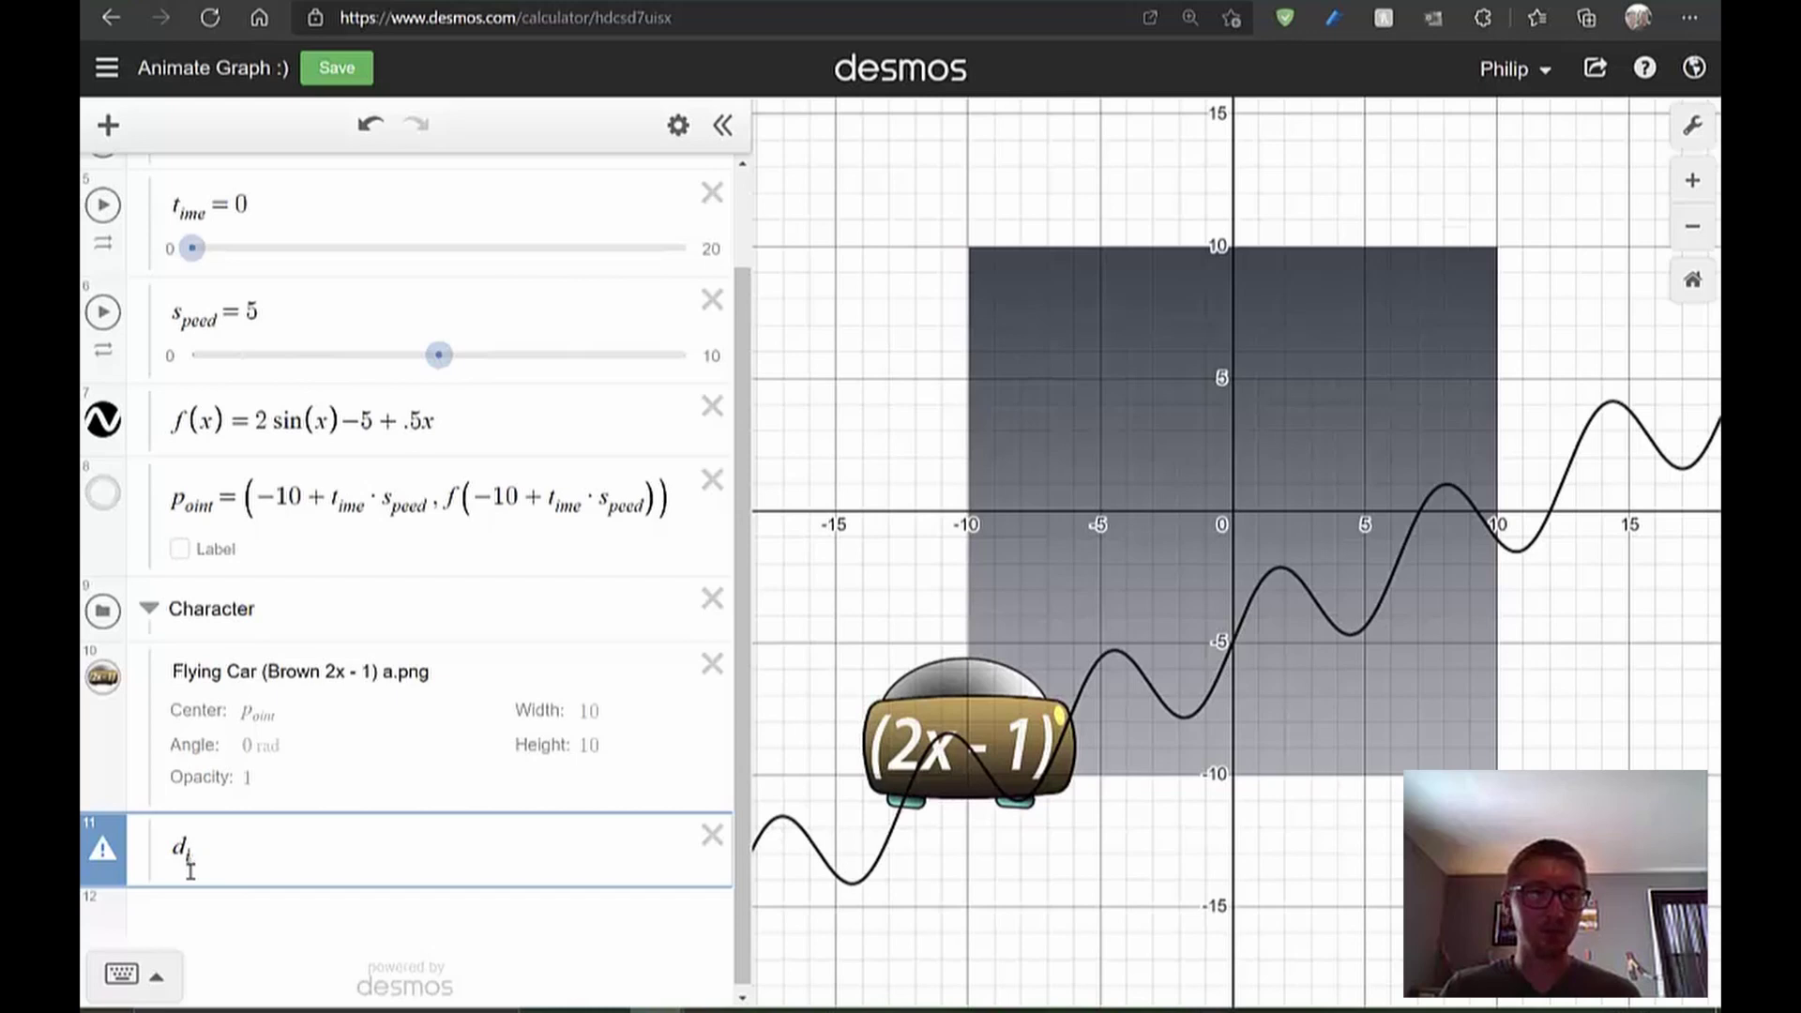
{"action": "key", "text": "BackSpace"}
{"action": "key", "text": "BackSpace"}
{"action": "type", "text": "s_ize ="}
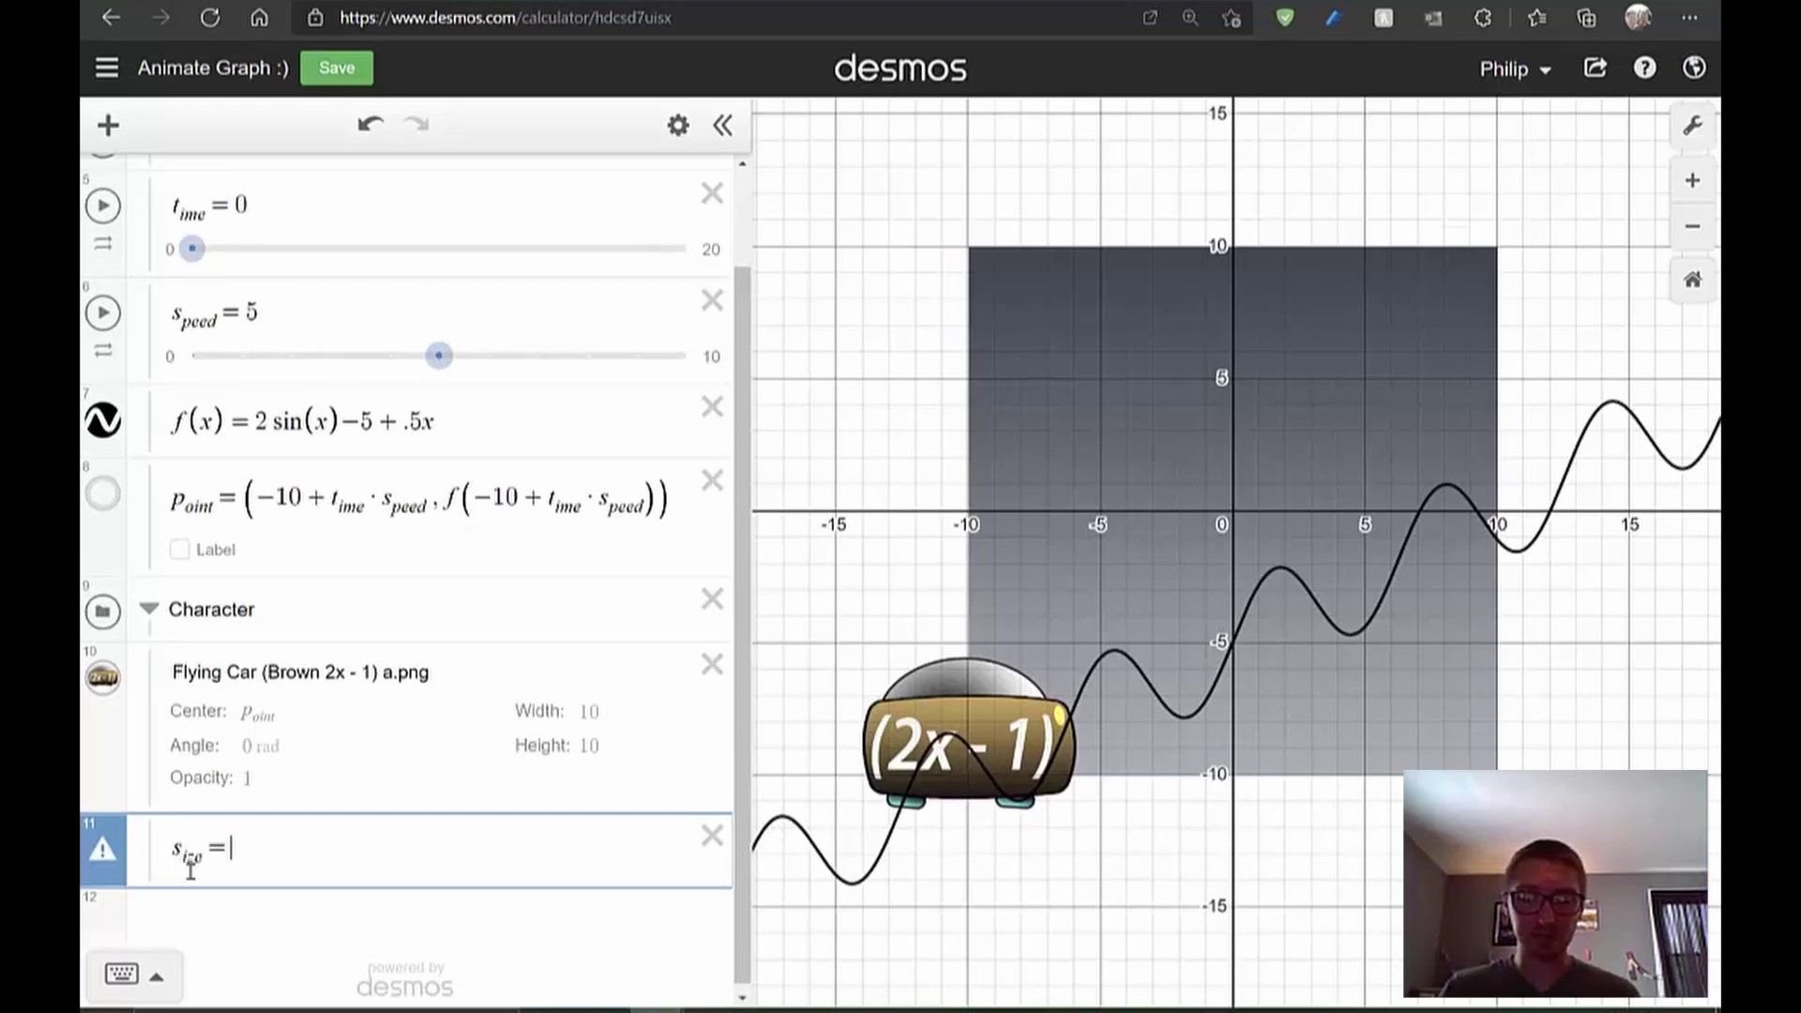
{"action": "type", "text": " 0"}
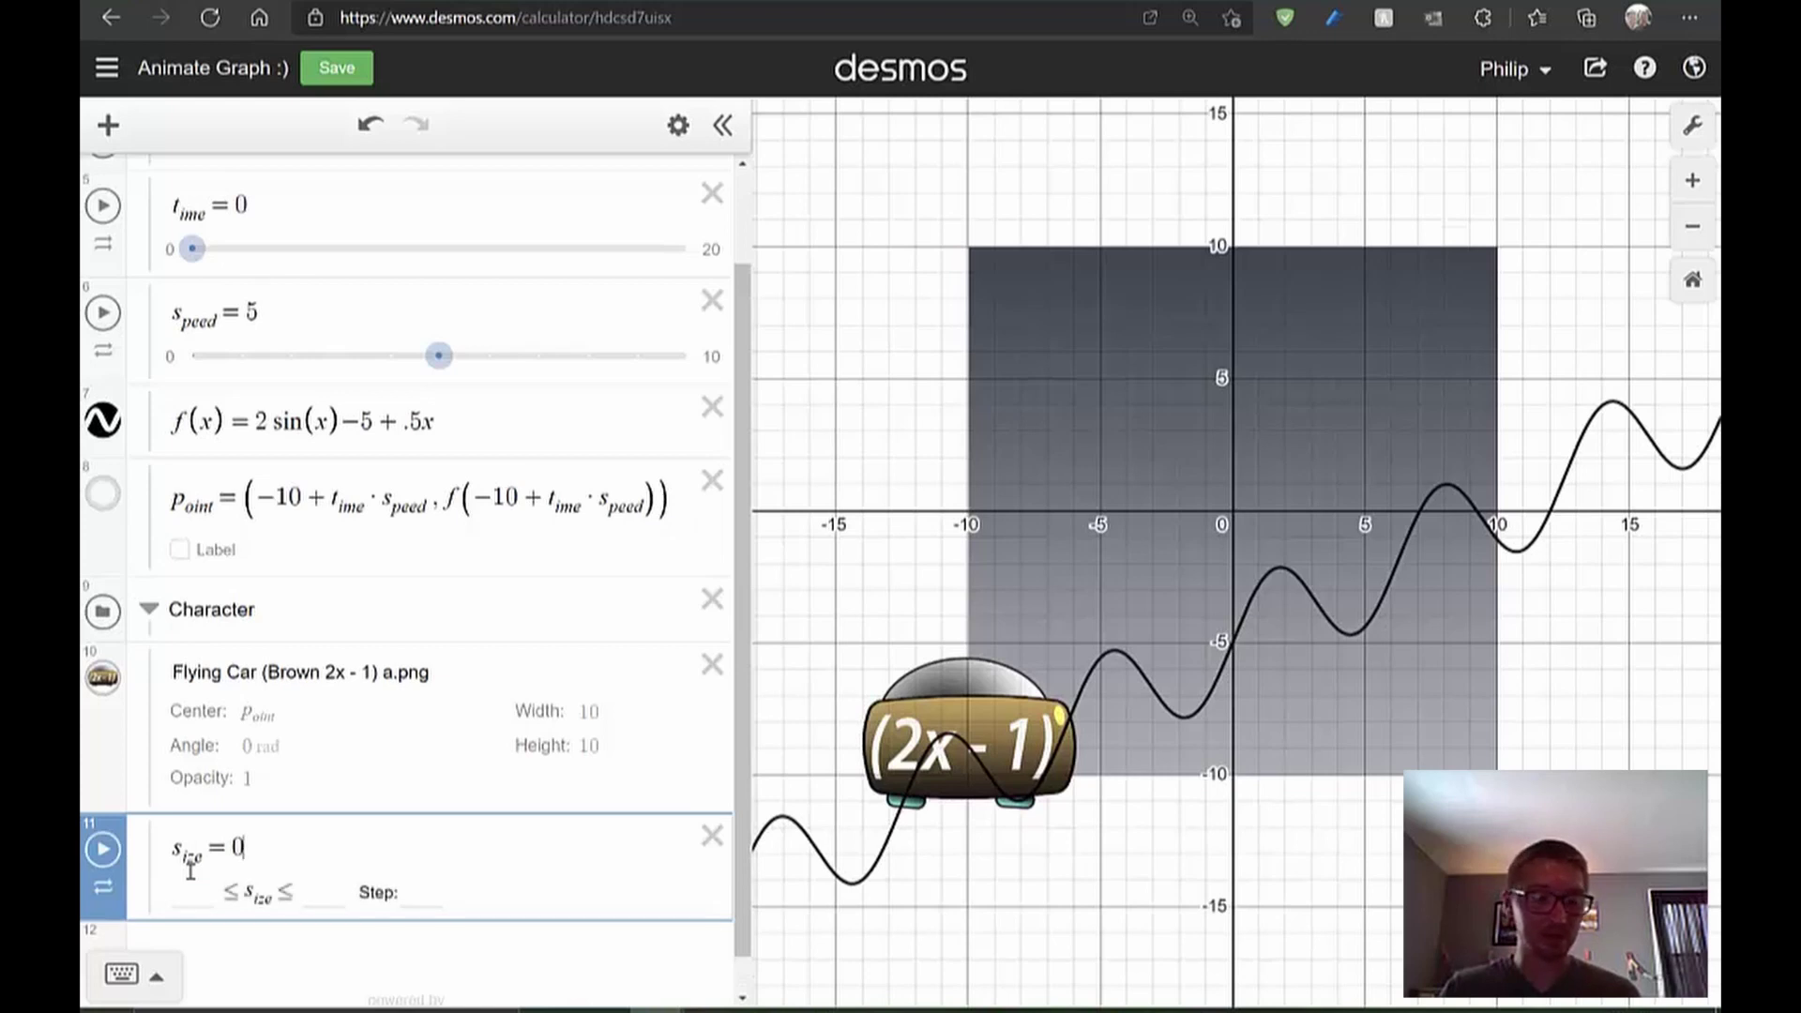
{"action": "left_click", "coordinate": [191, 871]}
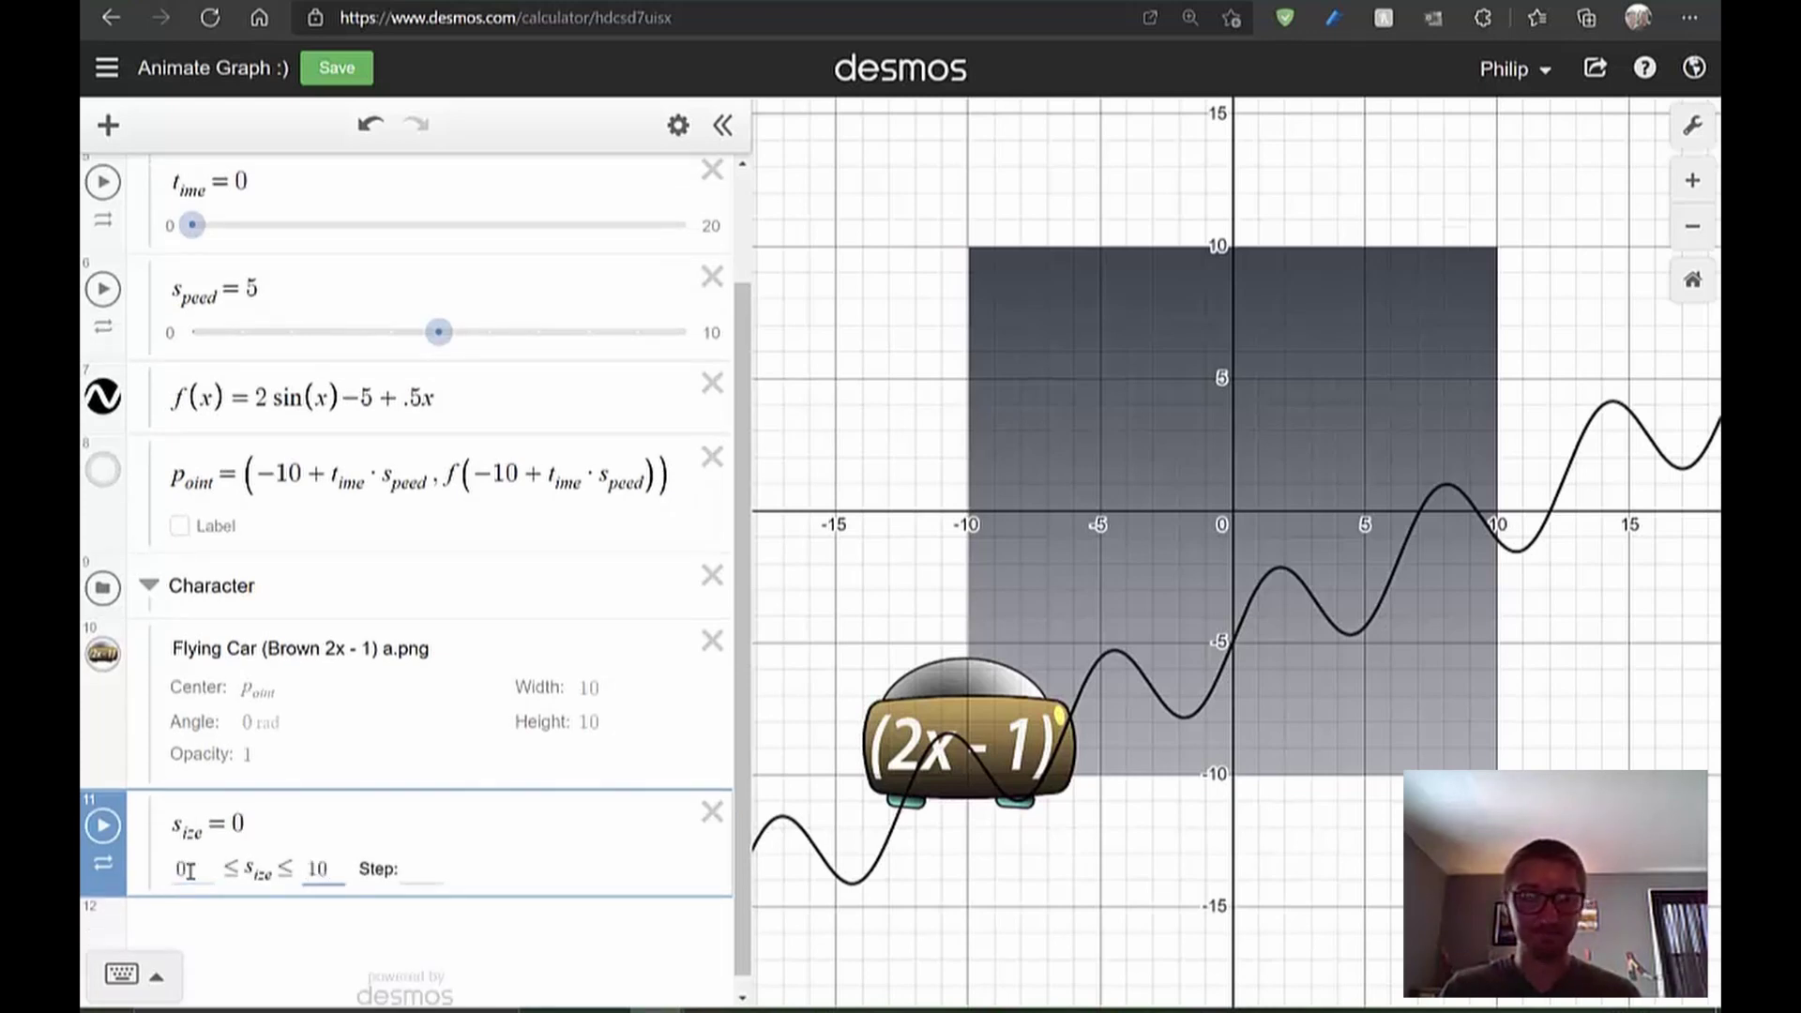
{"action": "key", "text": "Return"}
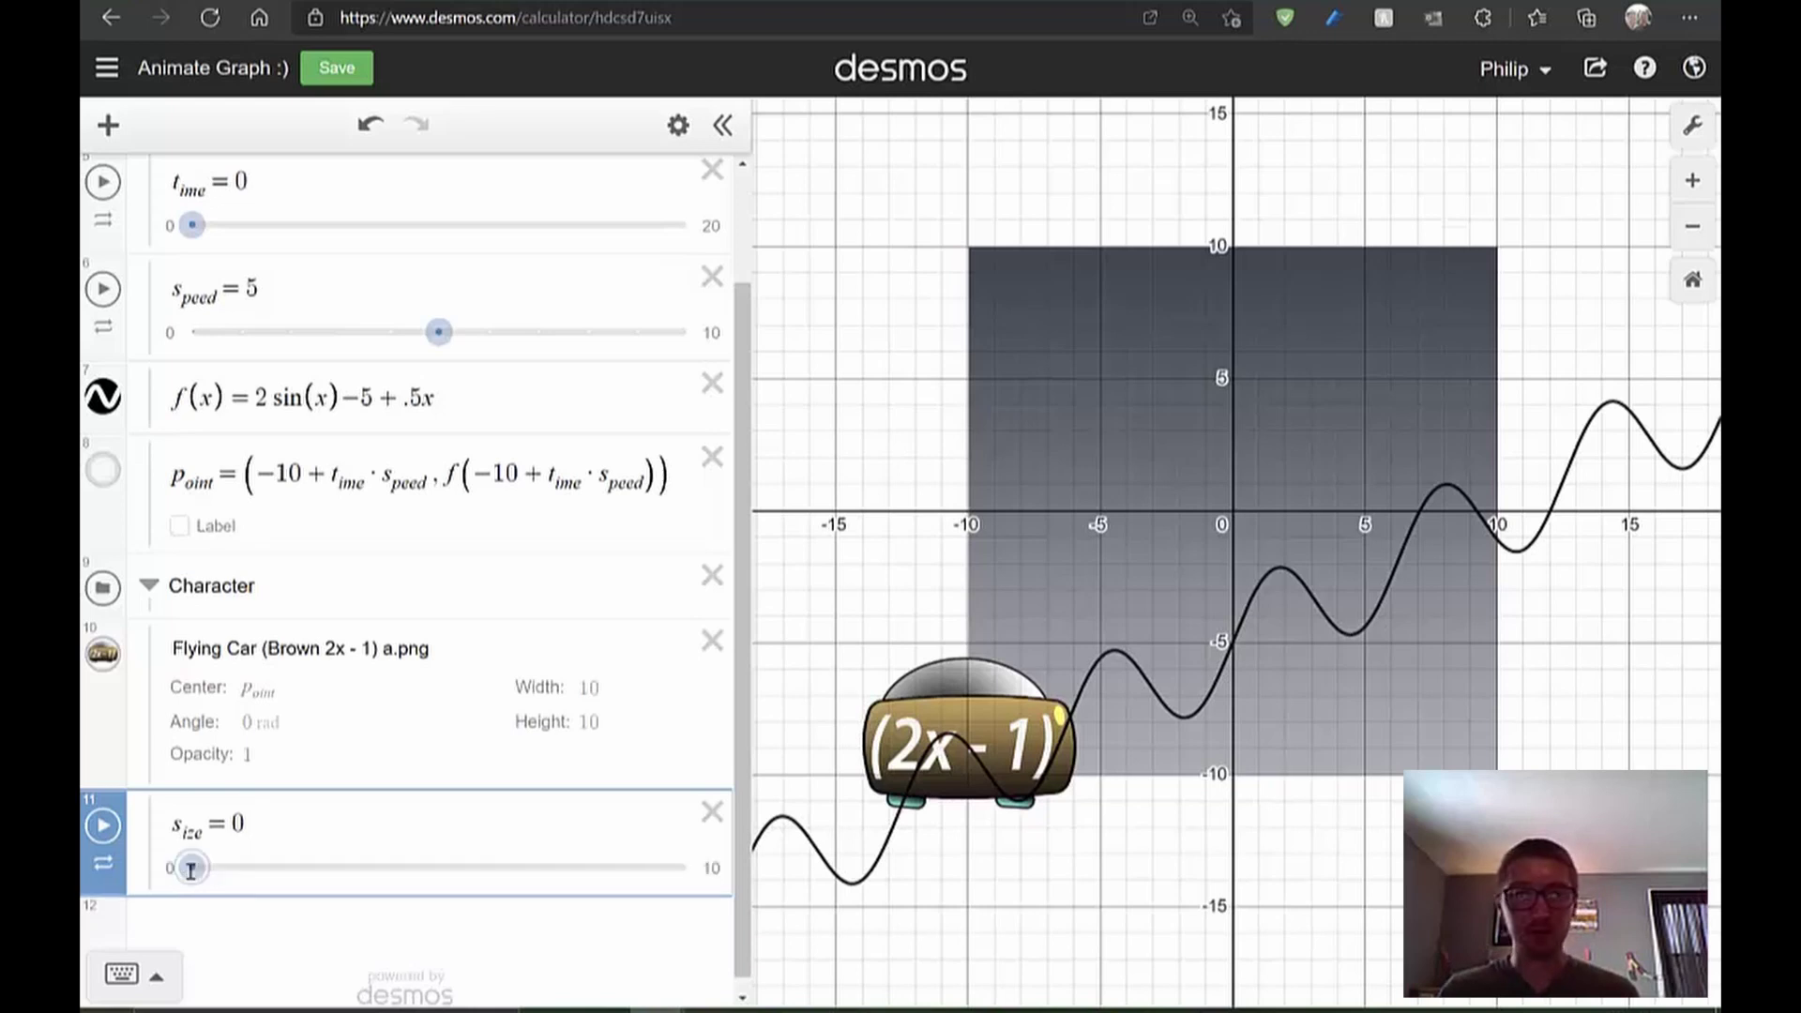
Set both the width and the height of the flying car image to s_ize
{"action": "left_click", "coordinate": [601, 685]}
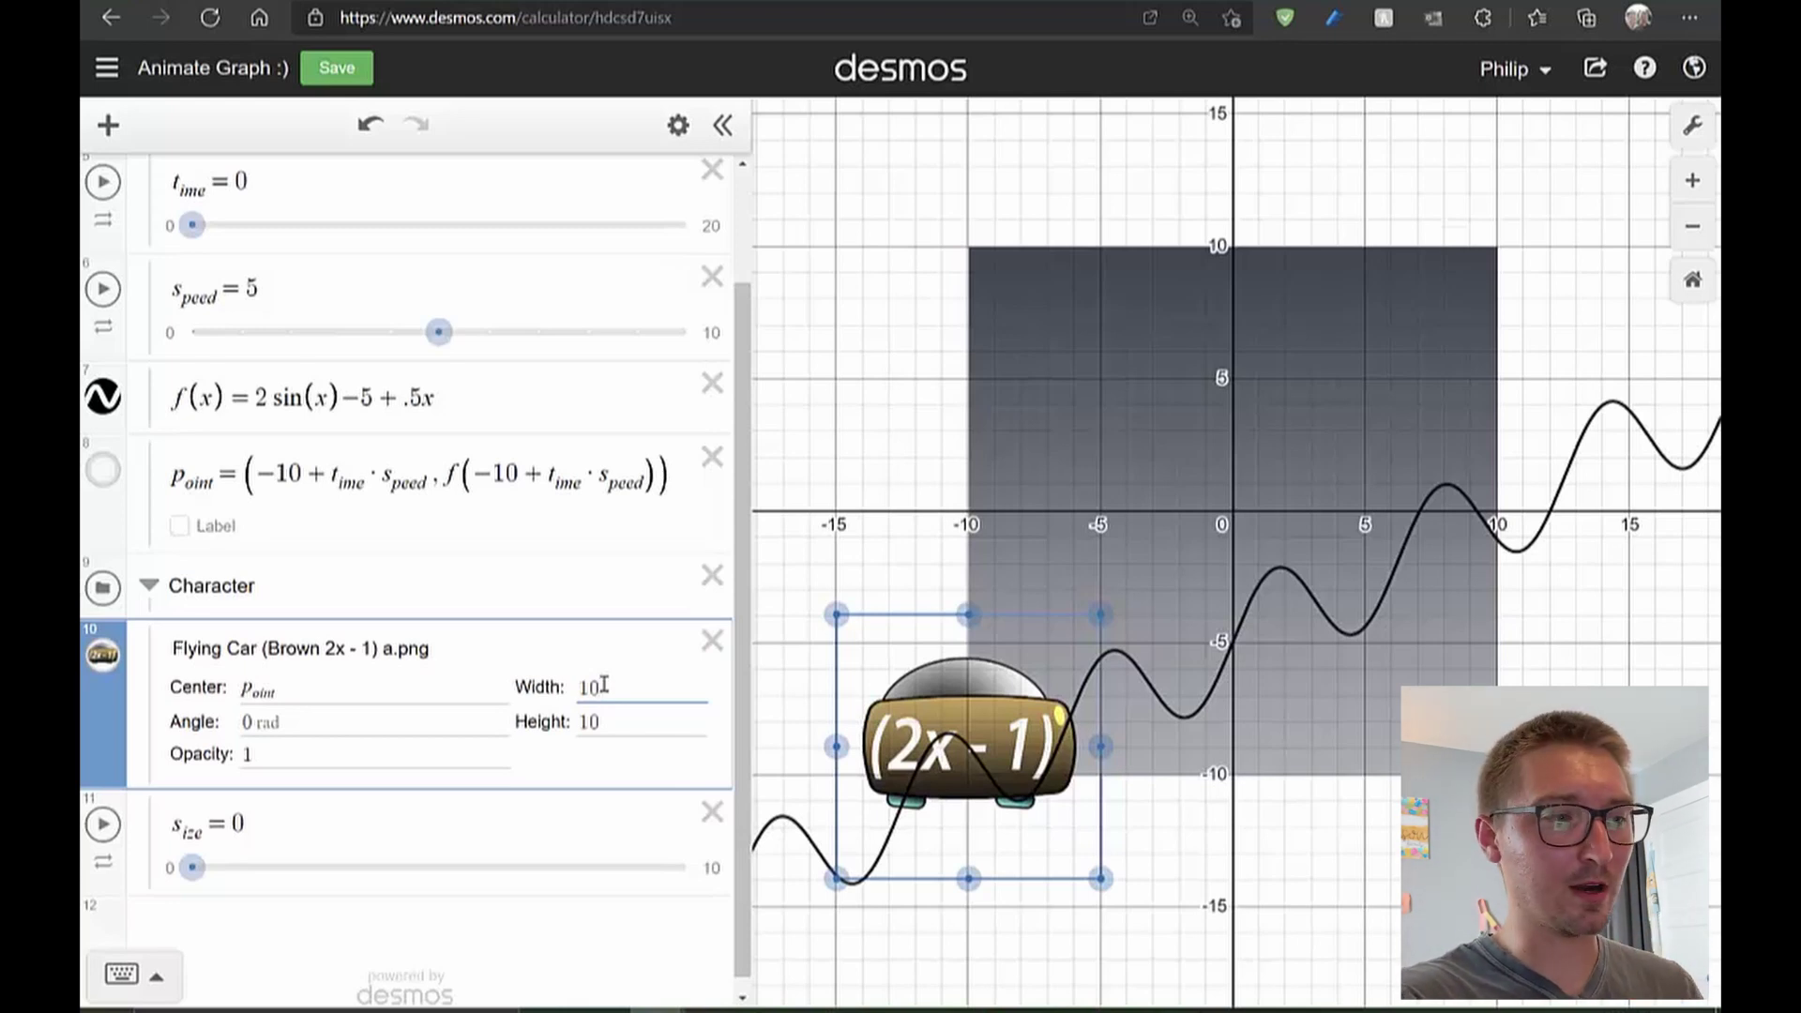
{"action": "key", "text": "BackSpace"}
{"action": "key", "text": "BackSpace"}
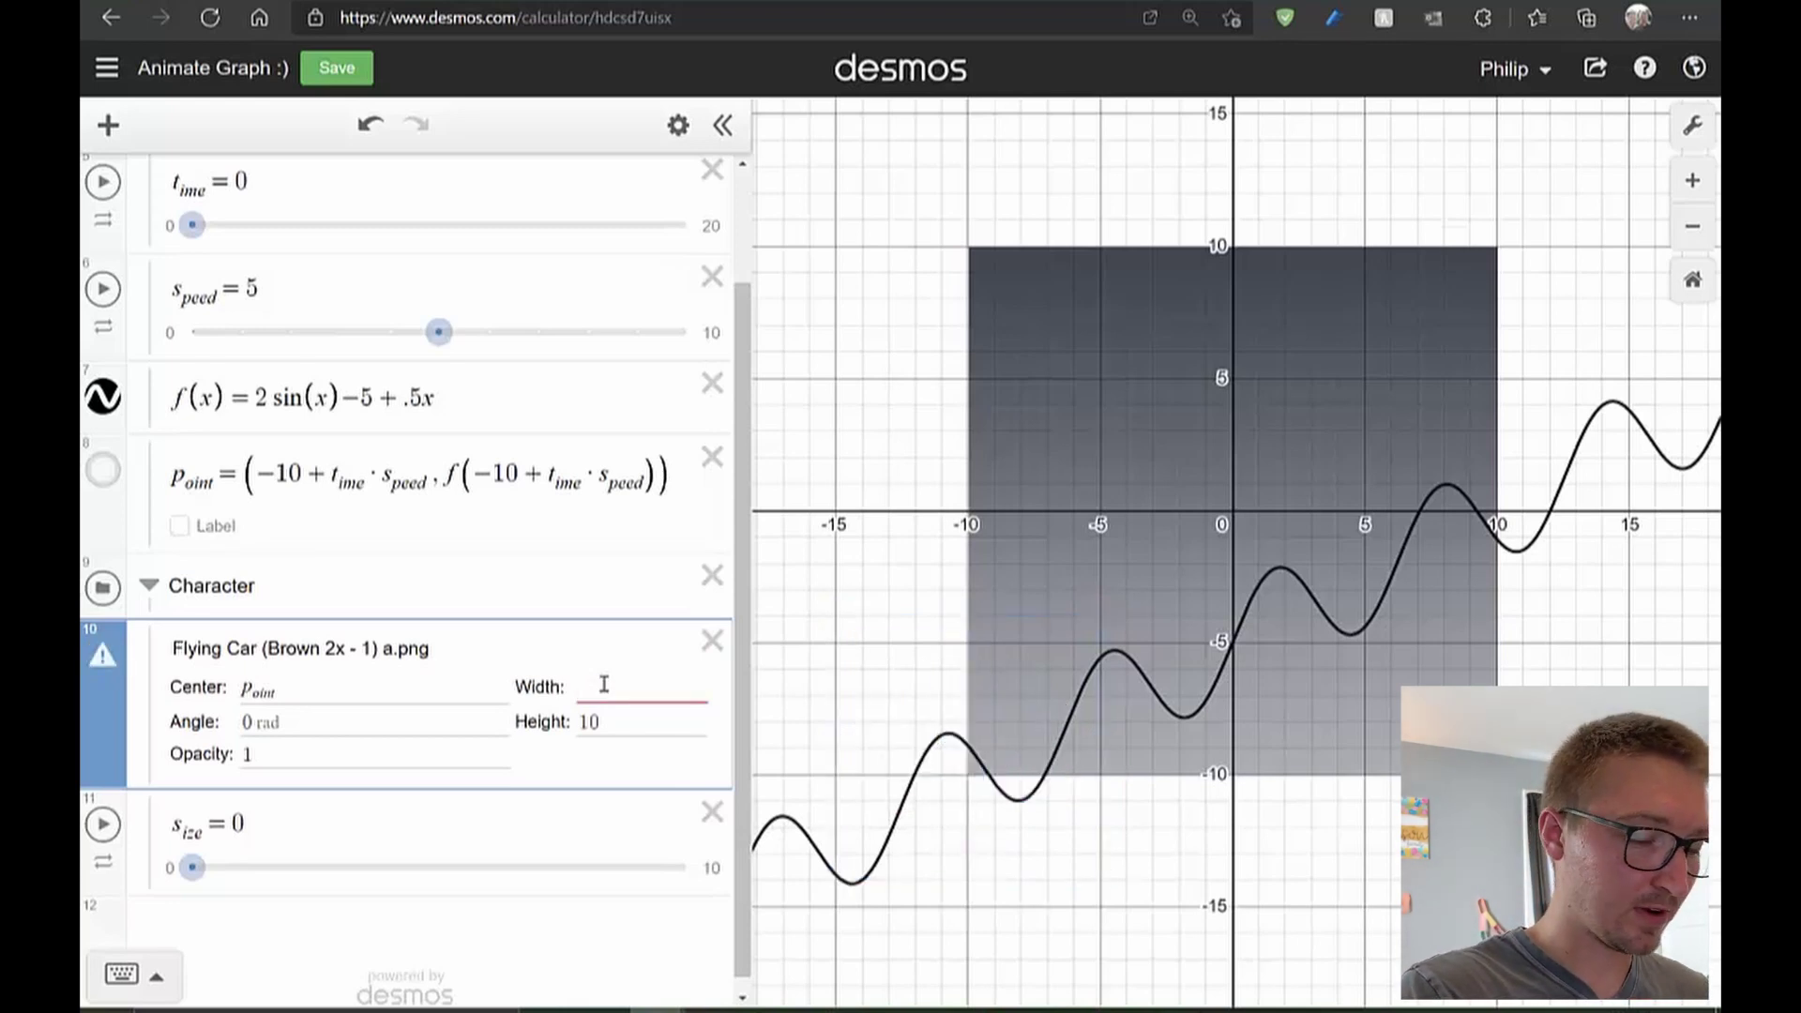
{"action": "type", "text": "z_ize"}
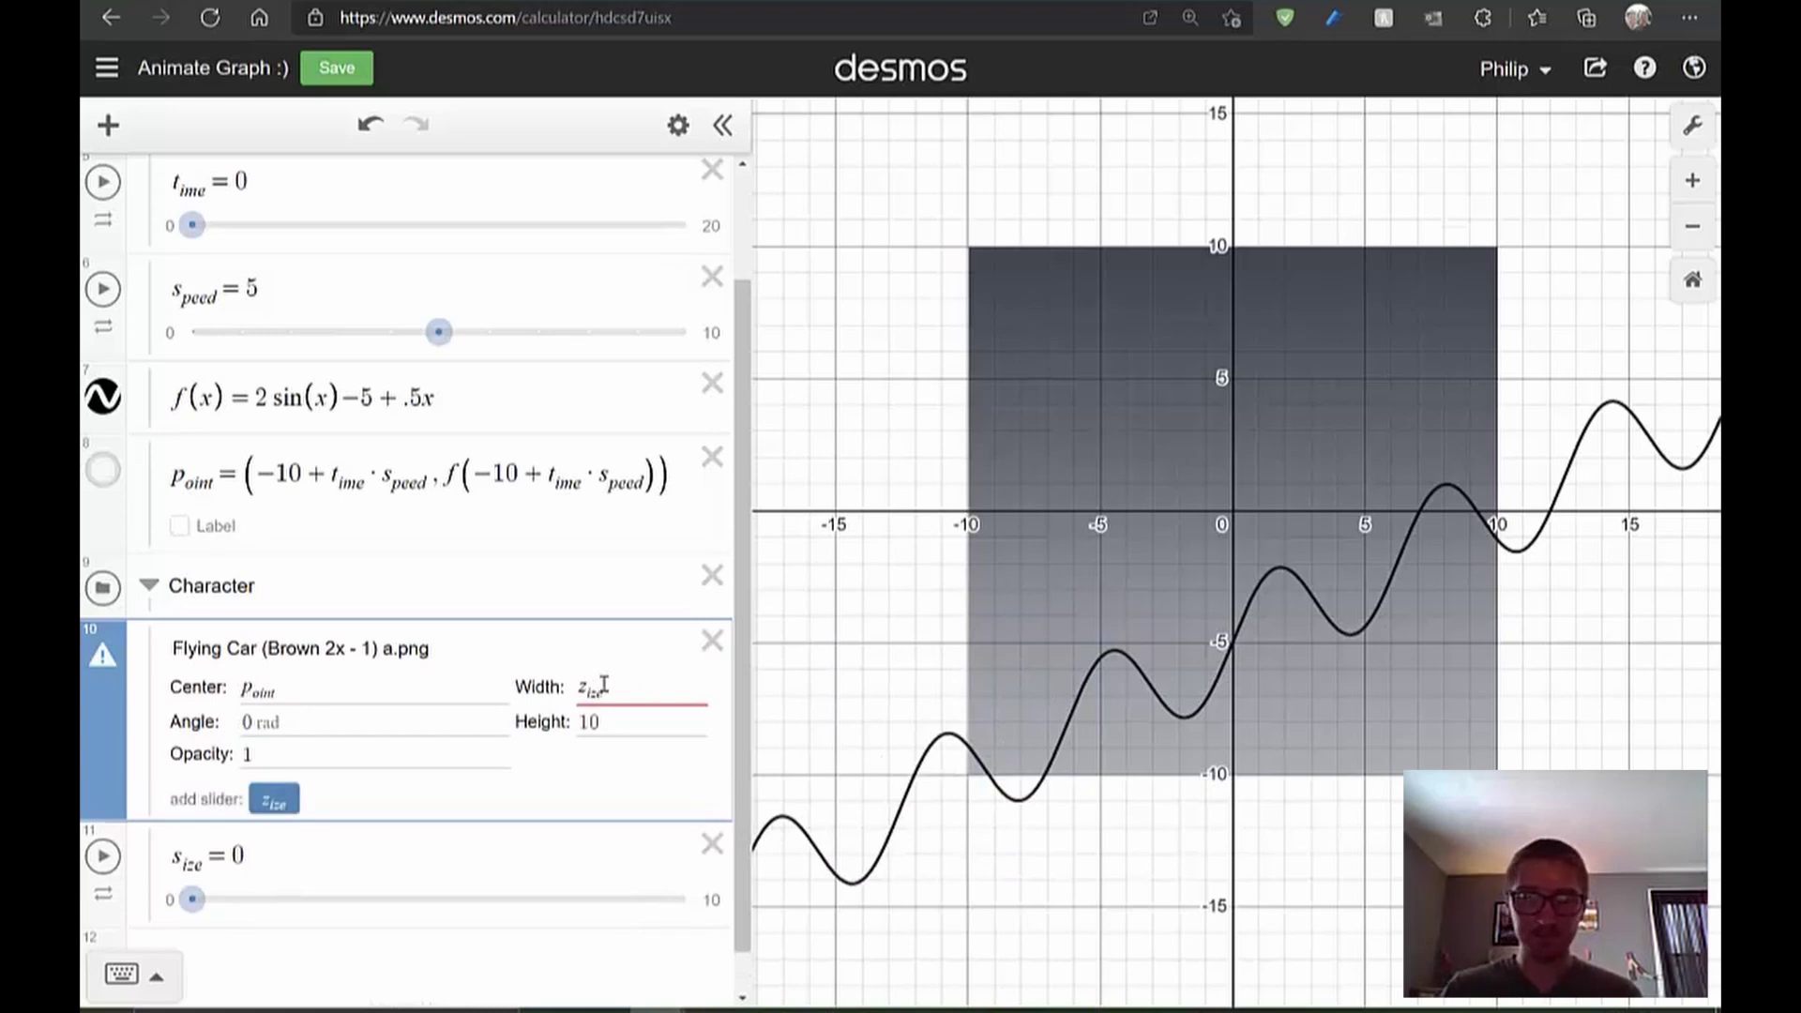
{"action": "key", "text": "BackSpace"}
{"action": "key", "text": "BackSpace"}
{"action": "key", "text": "BackSpace"}
{"action": "type", "text": "s_"}
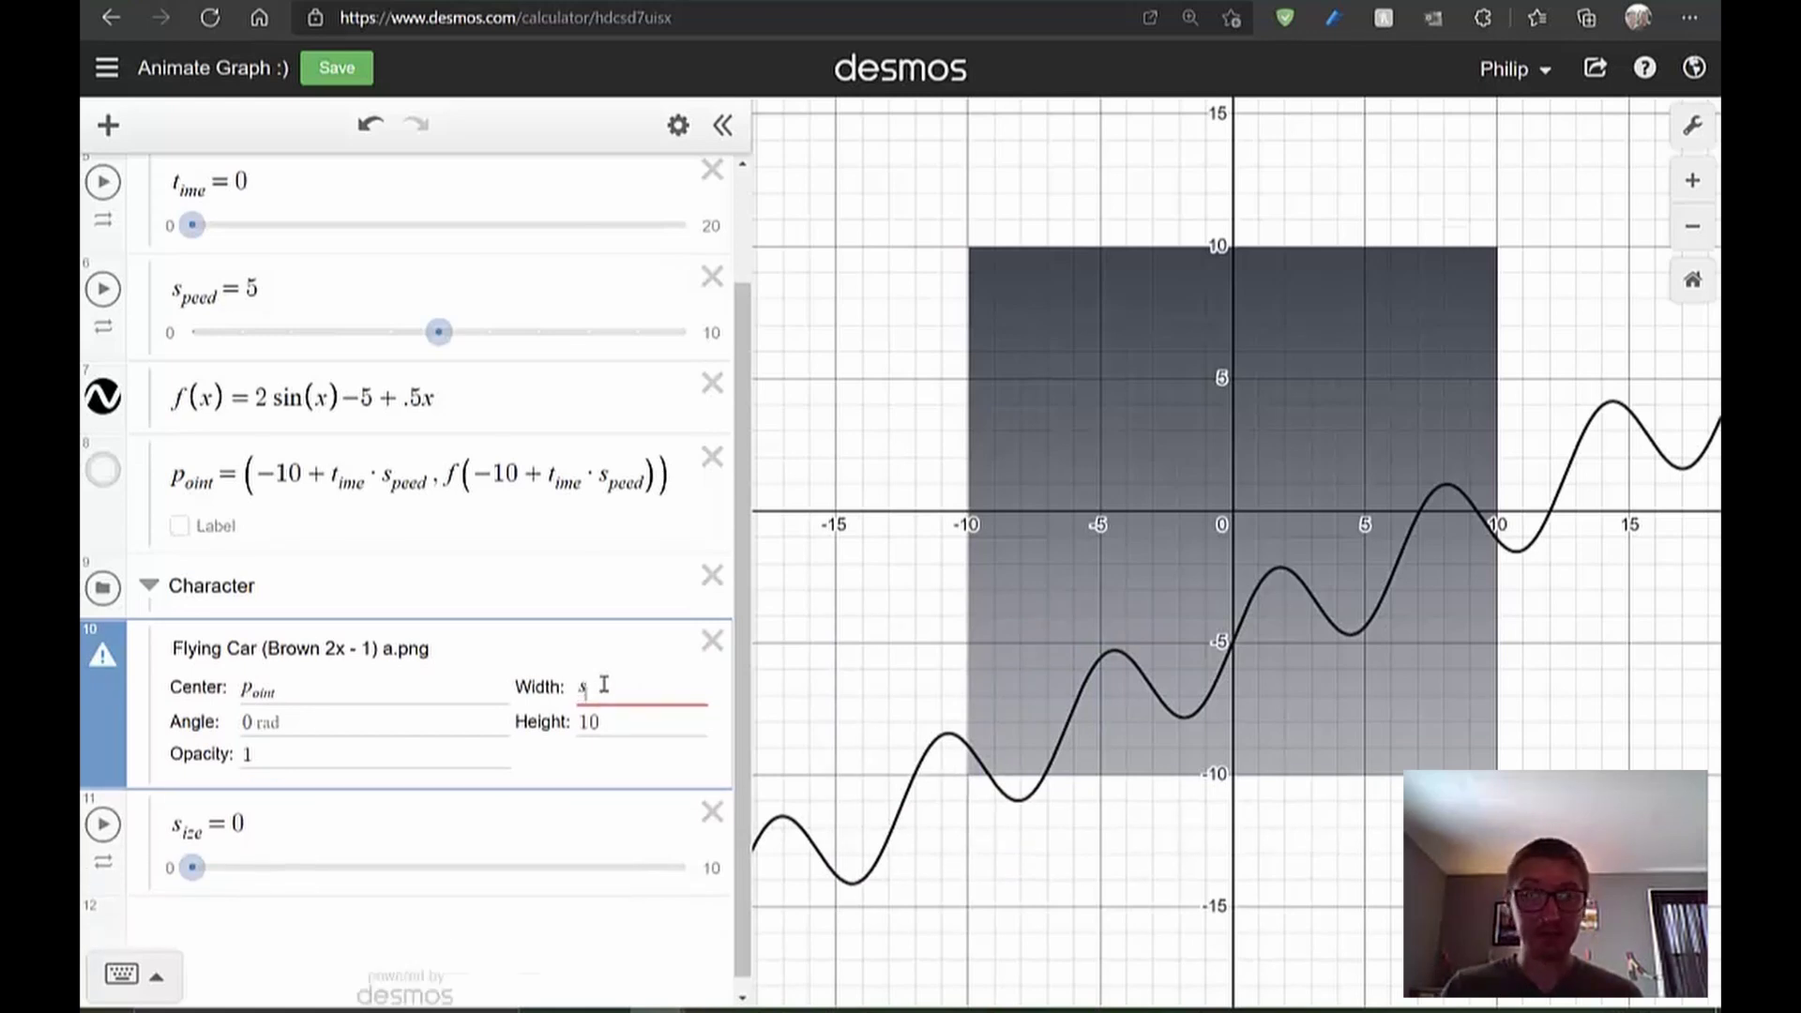
{"action": "type", "text": "ize"}
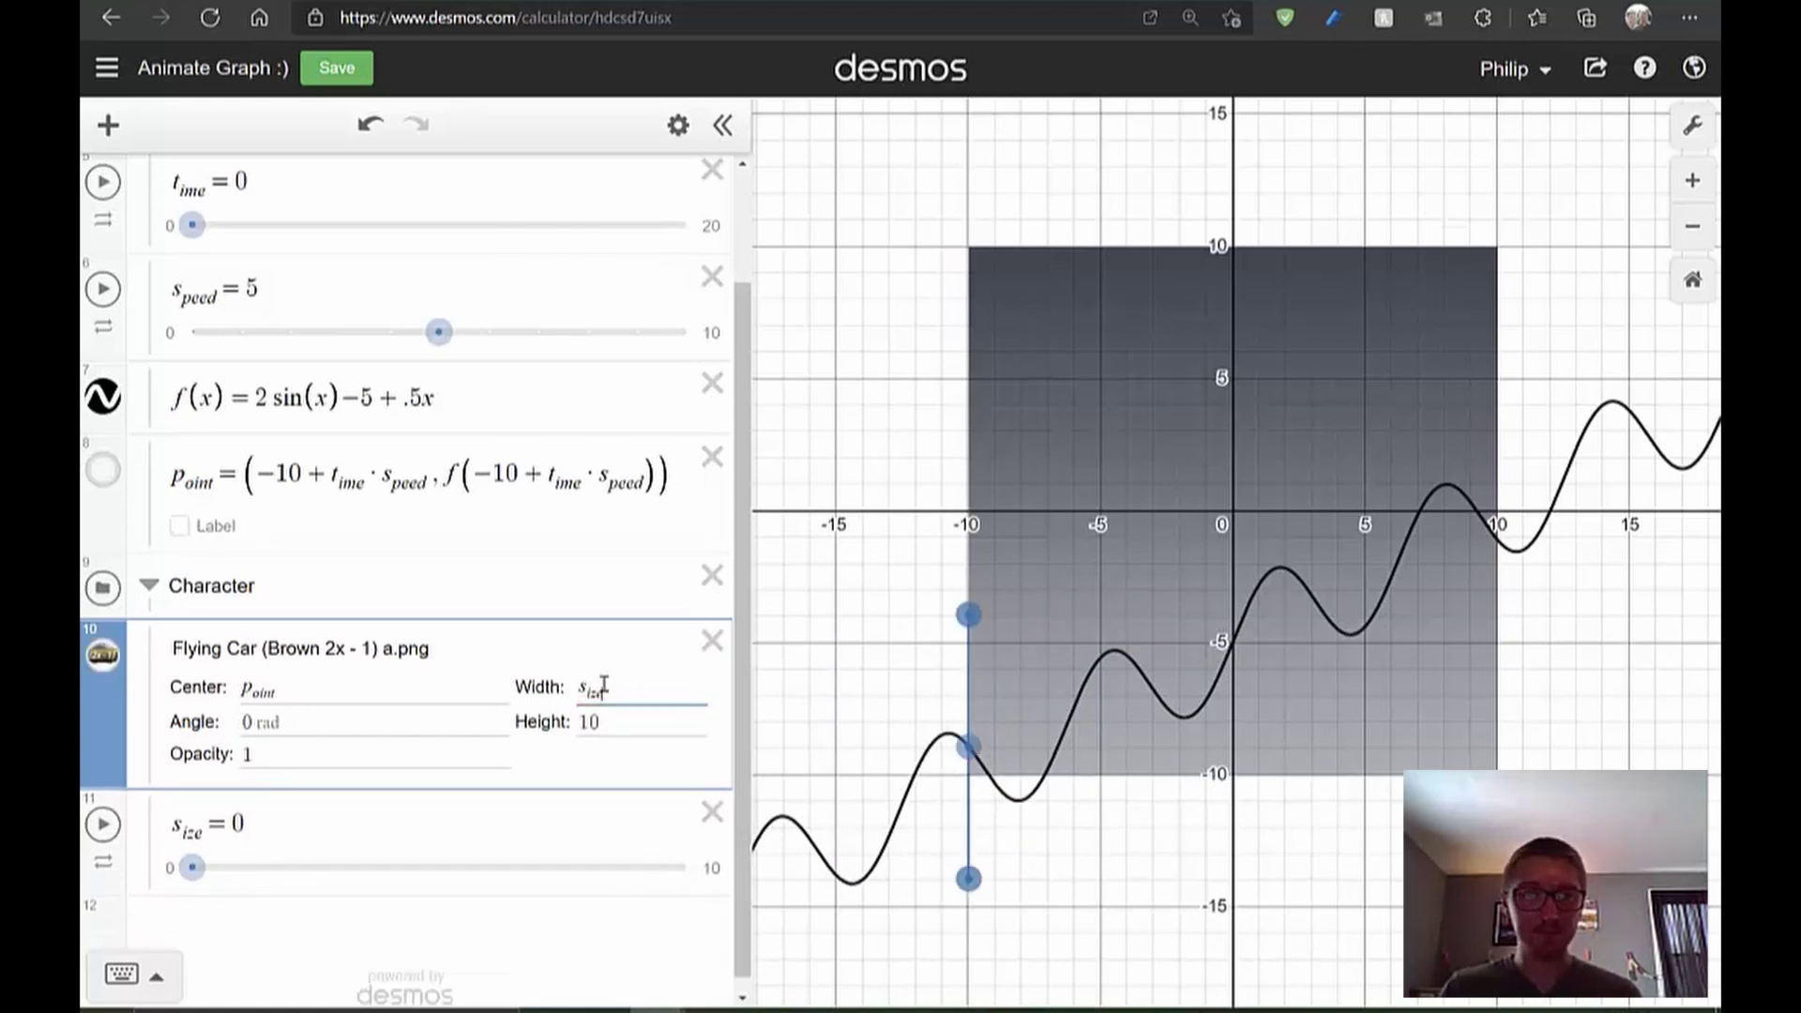
{"action": "key", "text": "Tab"}
{"action": "type", "text": "s_iz"}
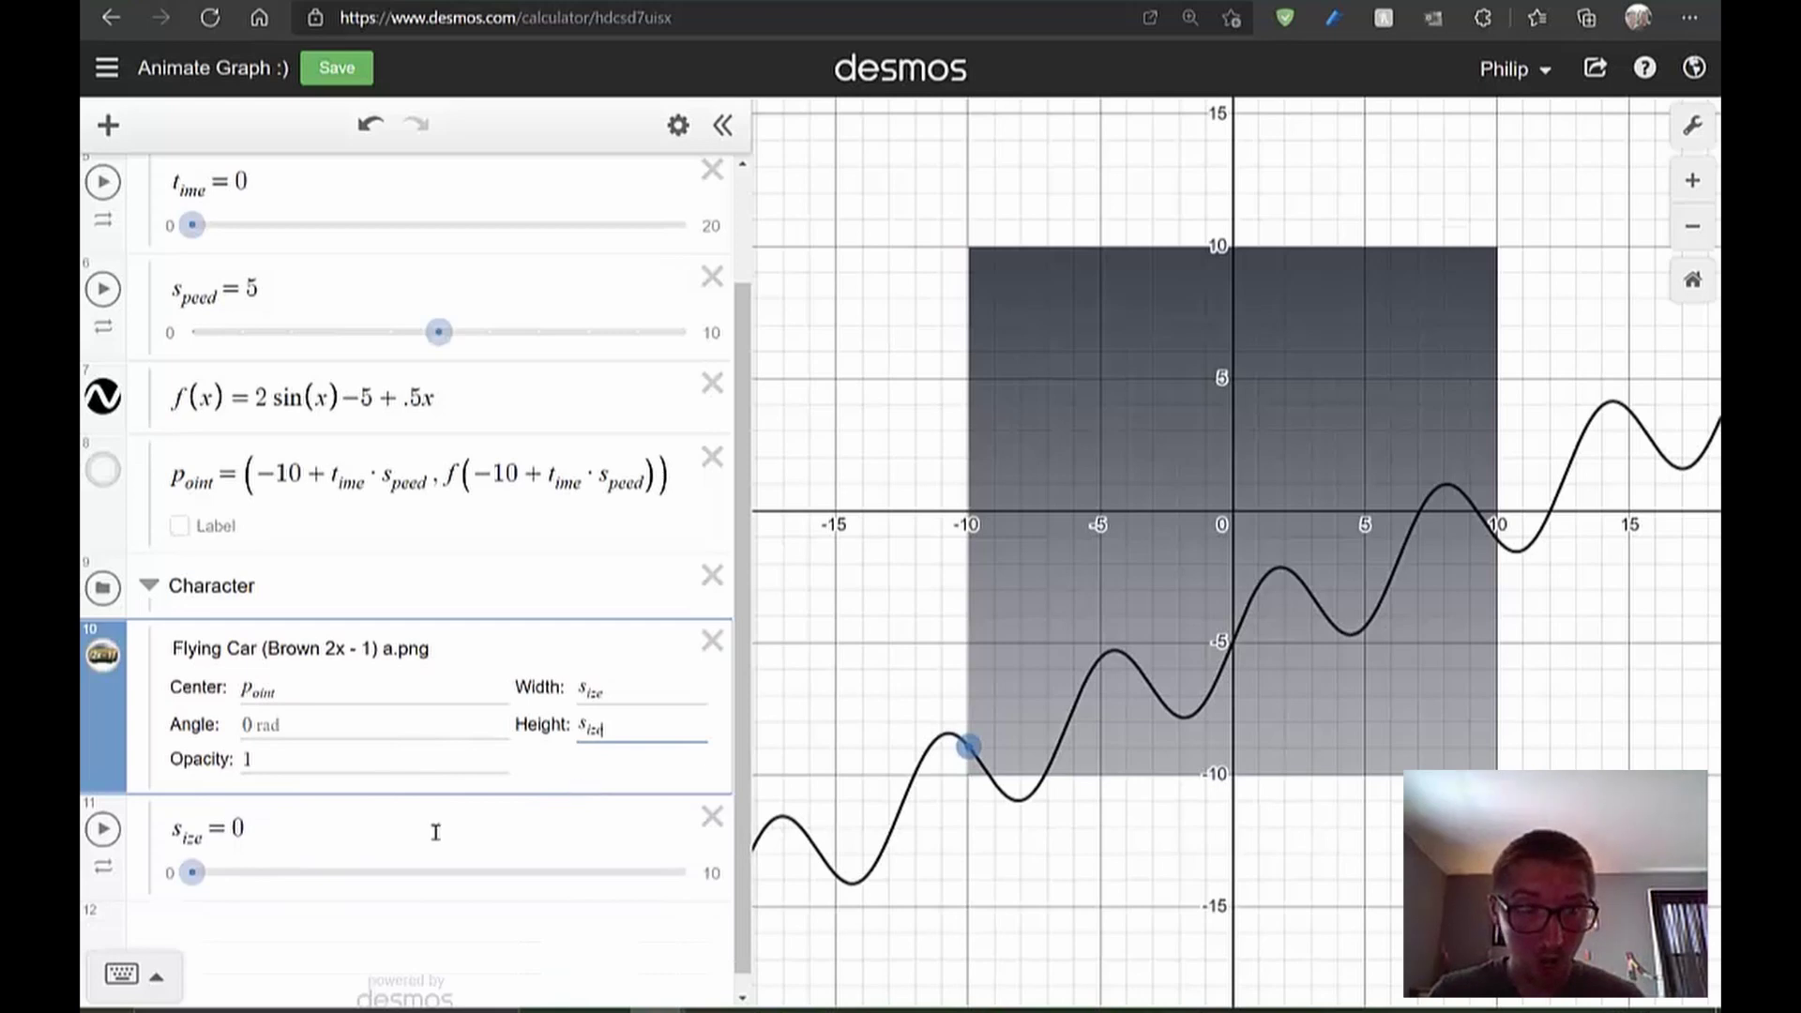
Adjust the s_ize slider to 7 to enlarge the flying car
{"action": "left_click", "coordinate": [192, 873]}
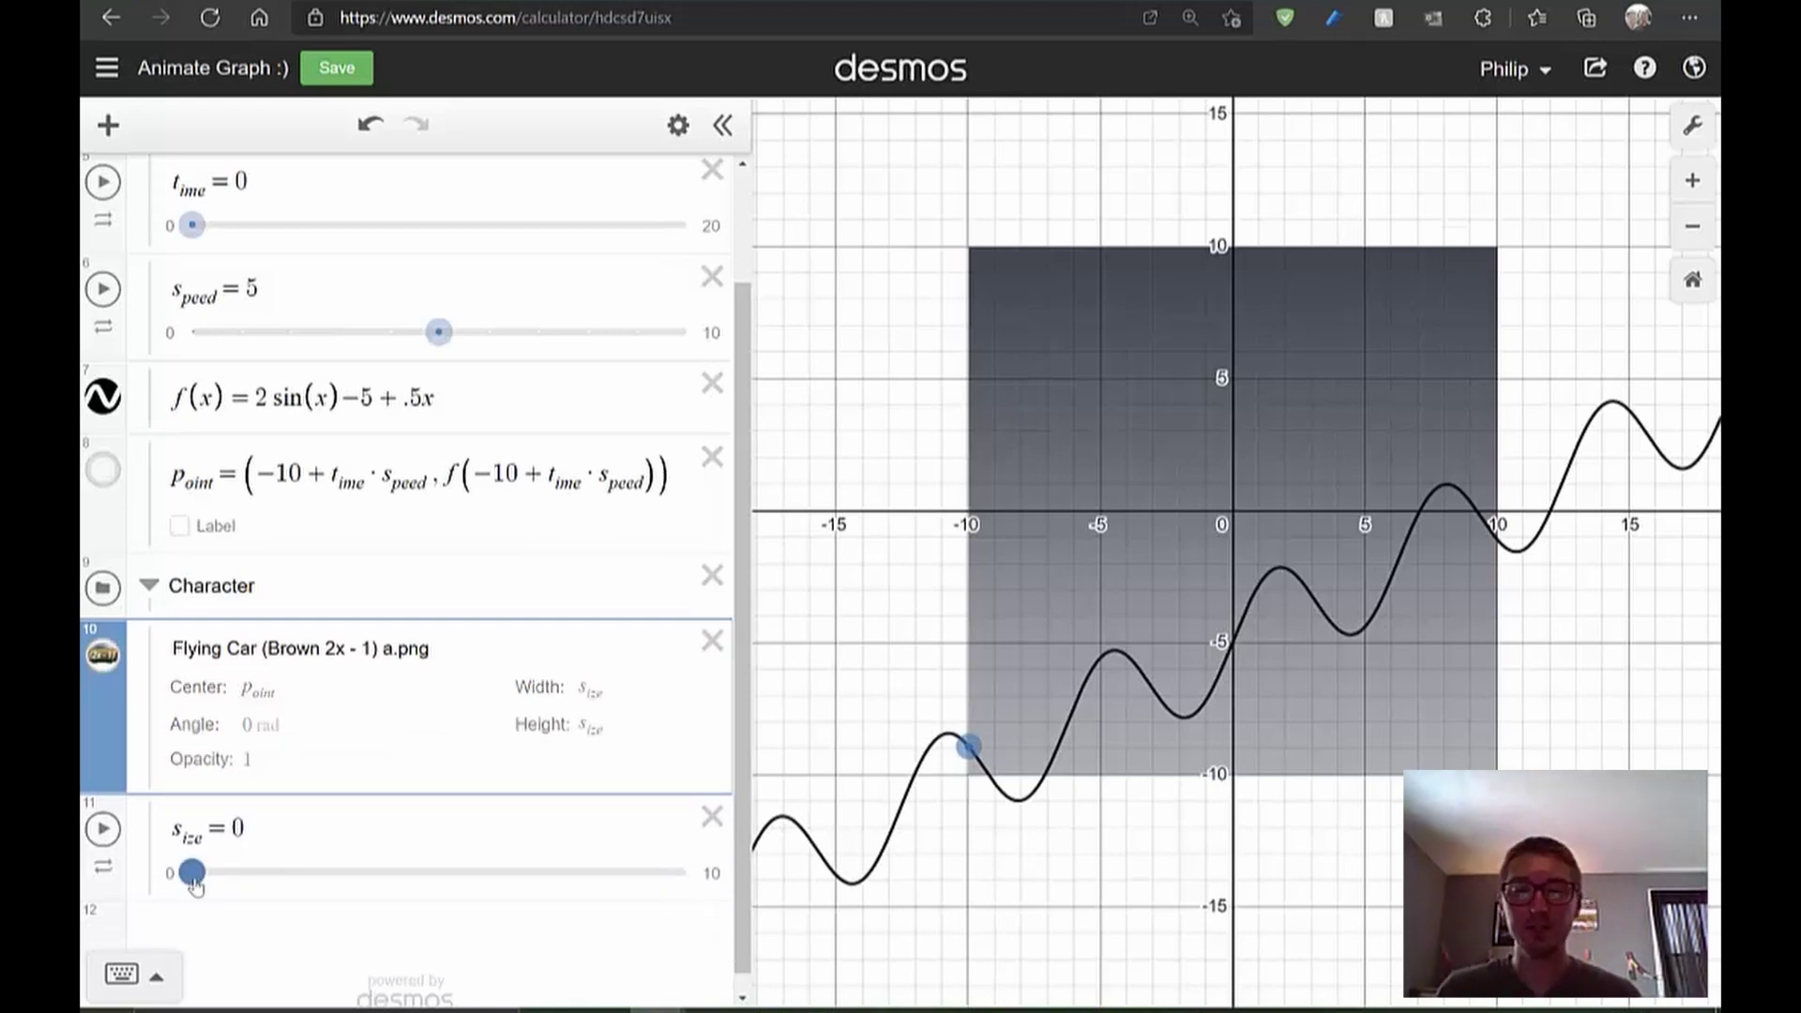
{"action": "left_click_drag", "start_coordinate": [194, 884], "coordinate": [512, 914]}
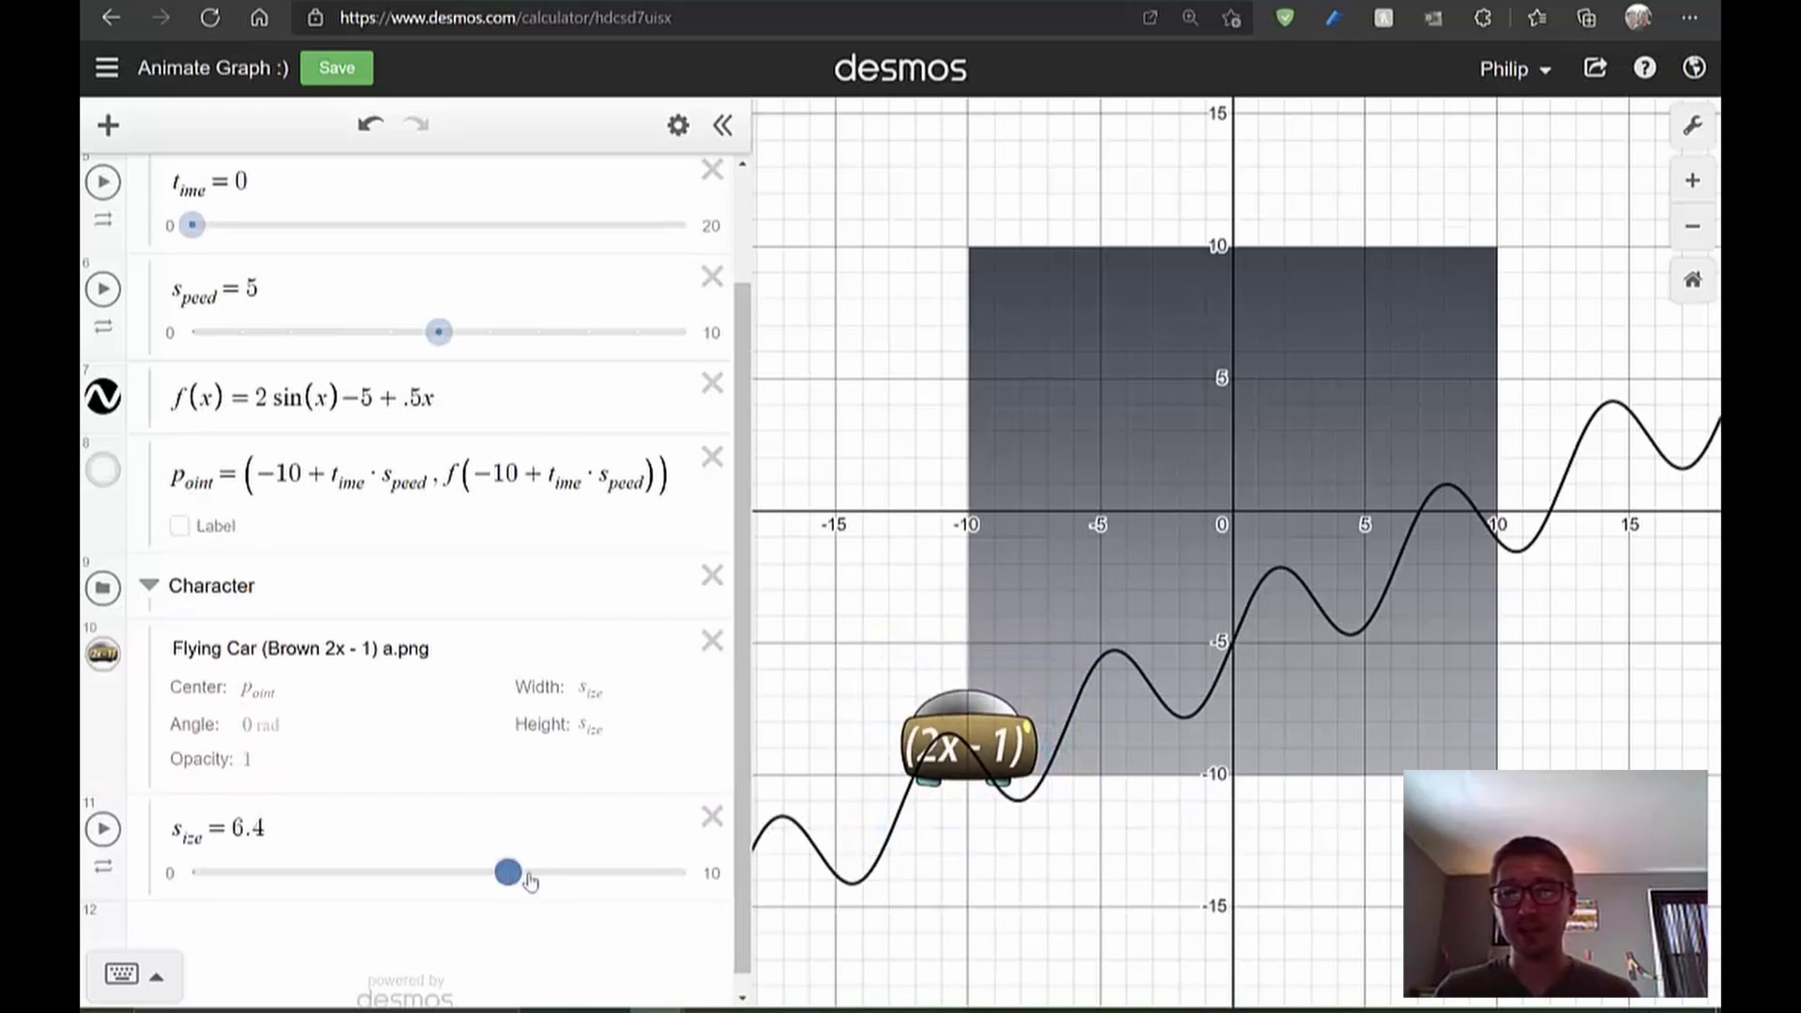
{"action": "left_click_drag", "start_coordinate": [512, 871], "coordinate": [541, 870]}
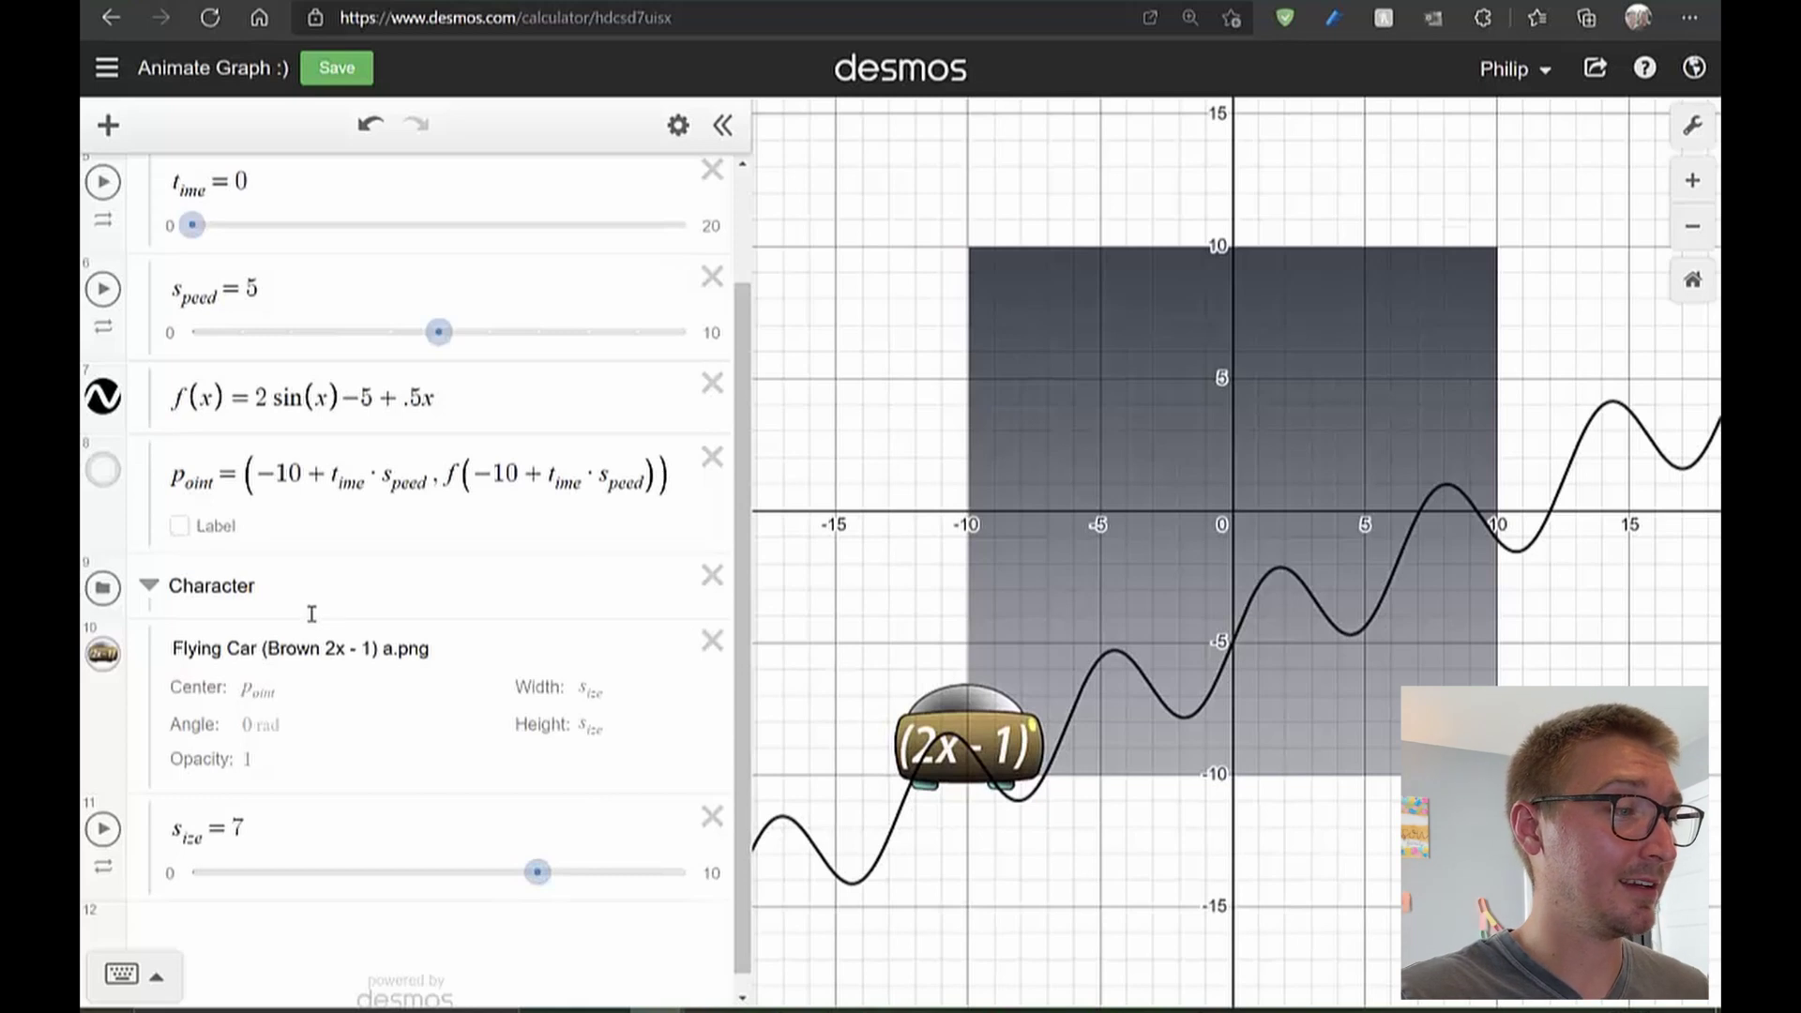
Play the t_ime slider to check the resized car's motion along the curve, and reset t_ime to 0
{"action": "scroll", "coordinate": [261, 561], "scroll_direction": "down", "scroll_amount": 1}
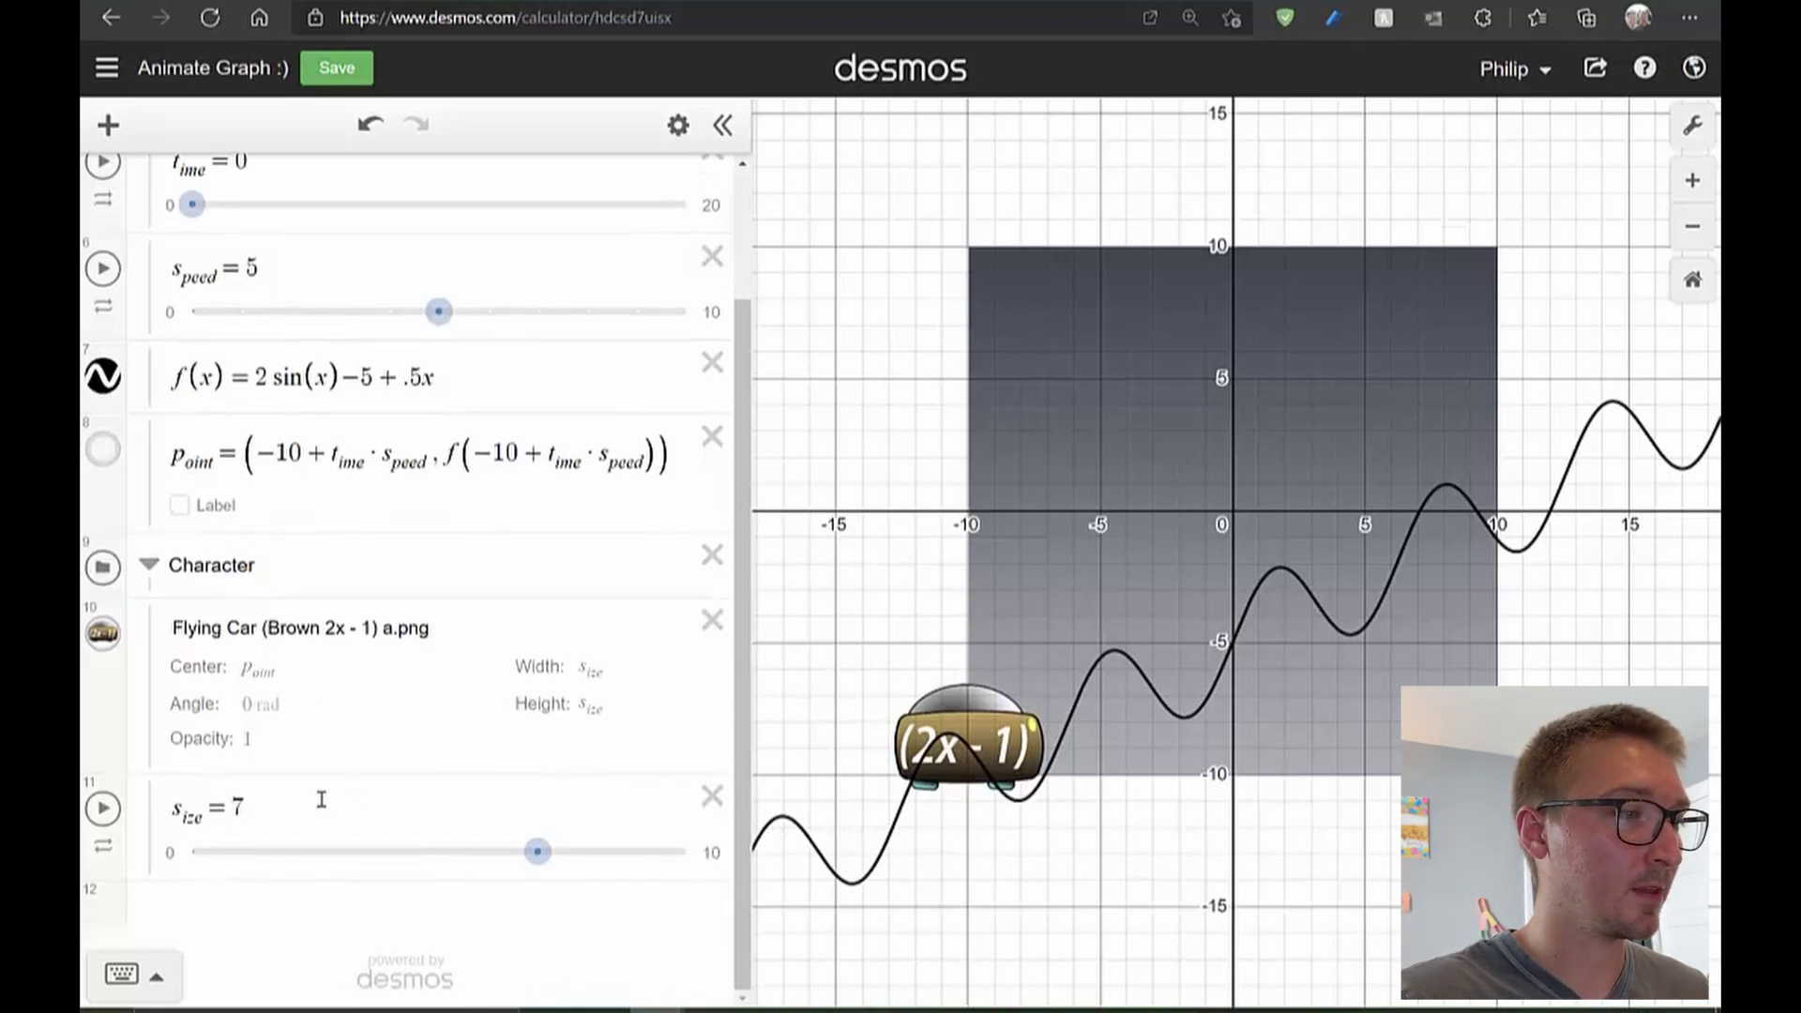
{"action": "scroll", "coordinate": [152, 374], "scroll_direction": "up", "scroll_amount": 2}
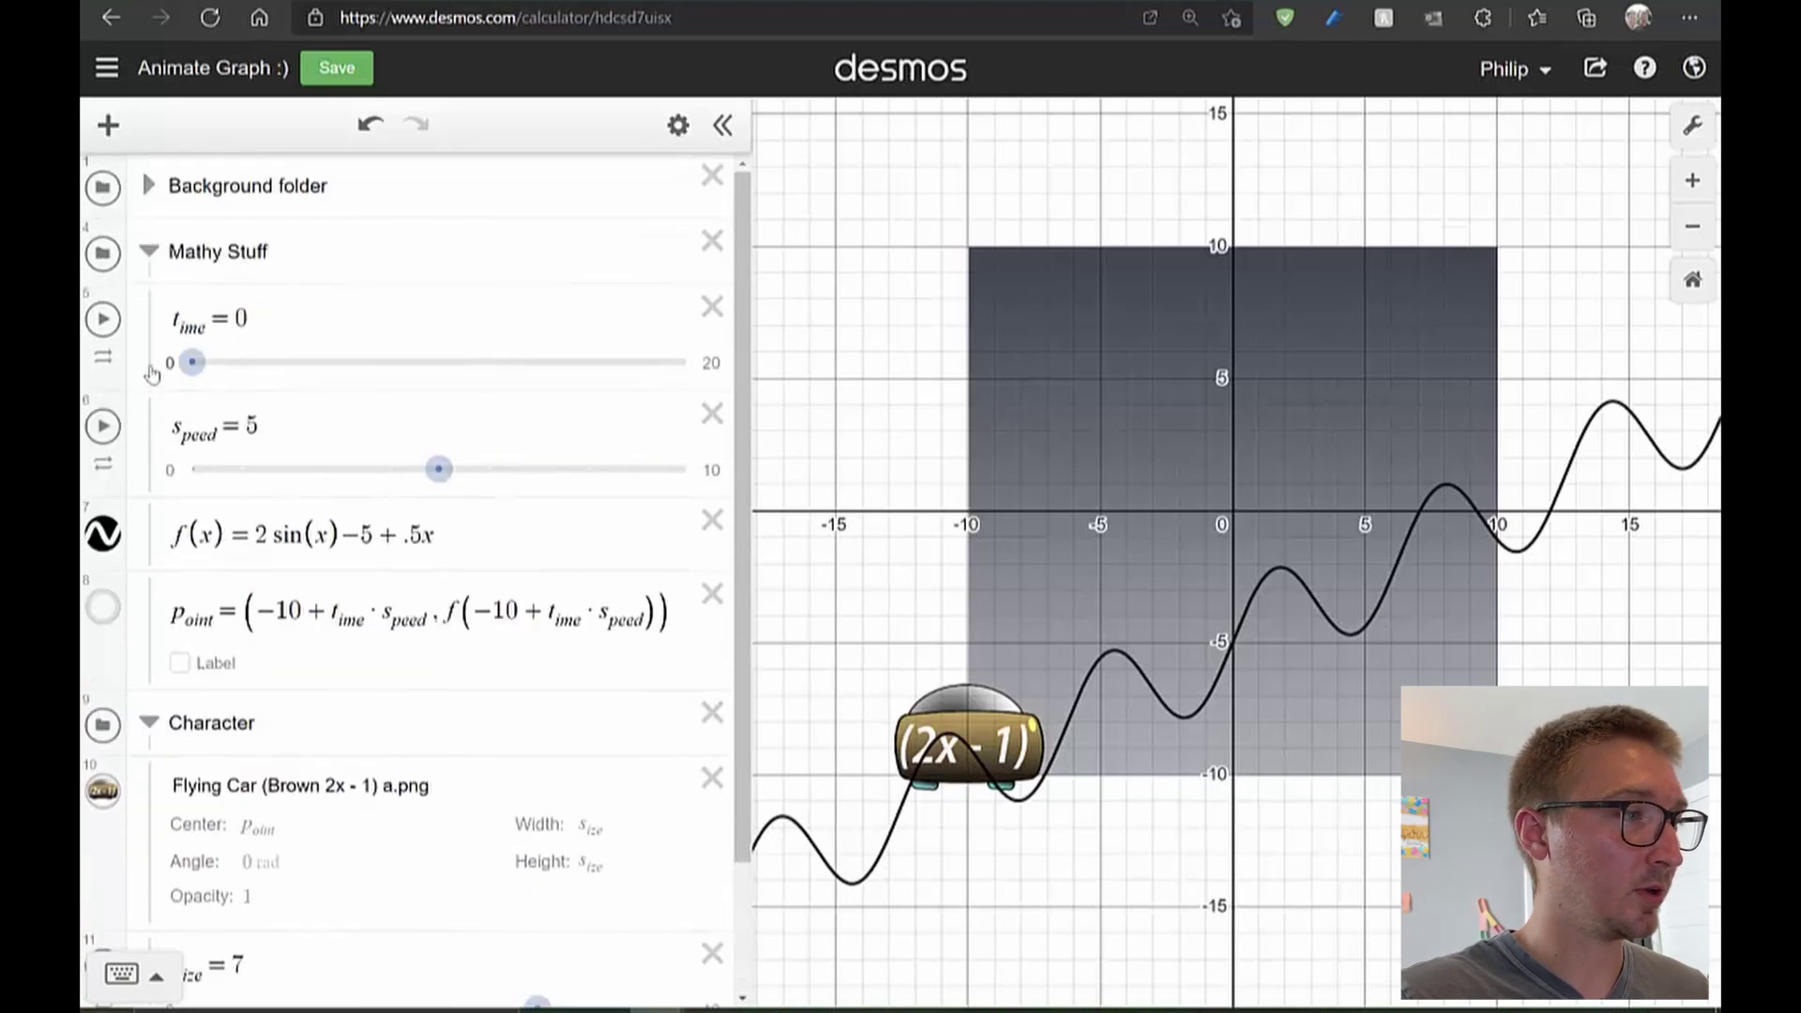
{"action": "left_click", "coordinate": [104, 320]}
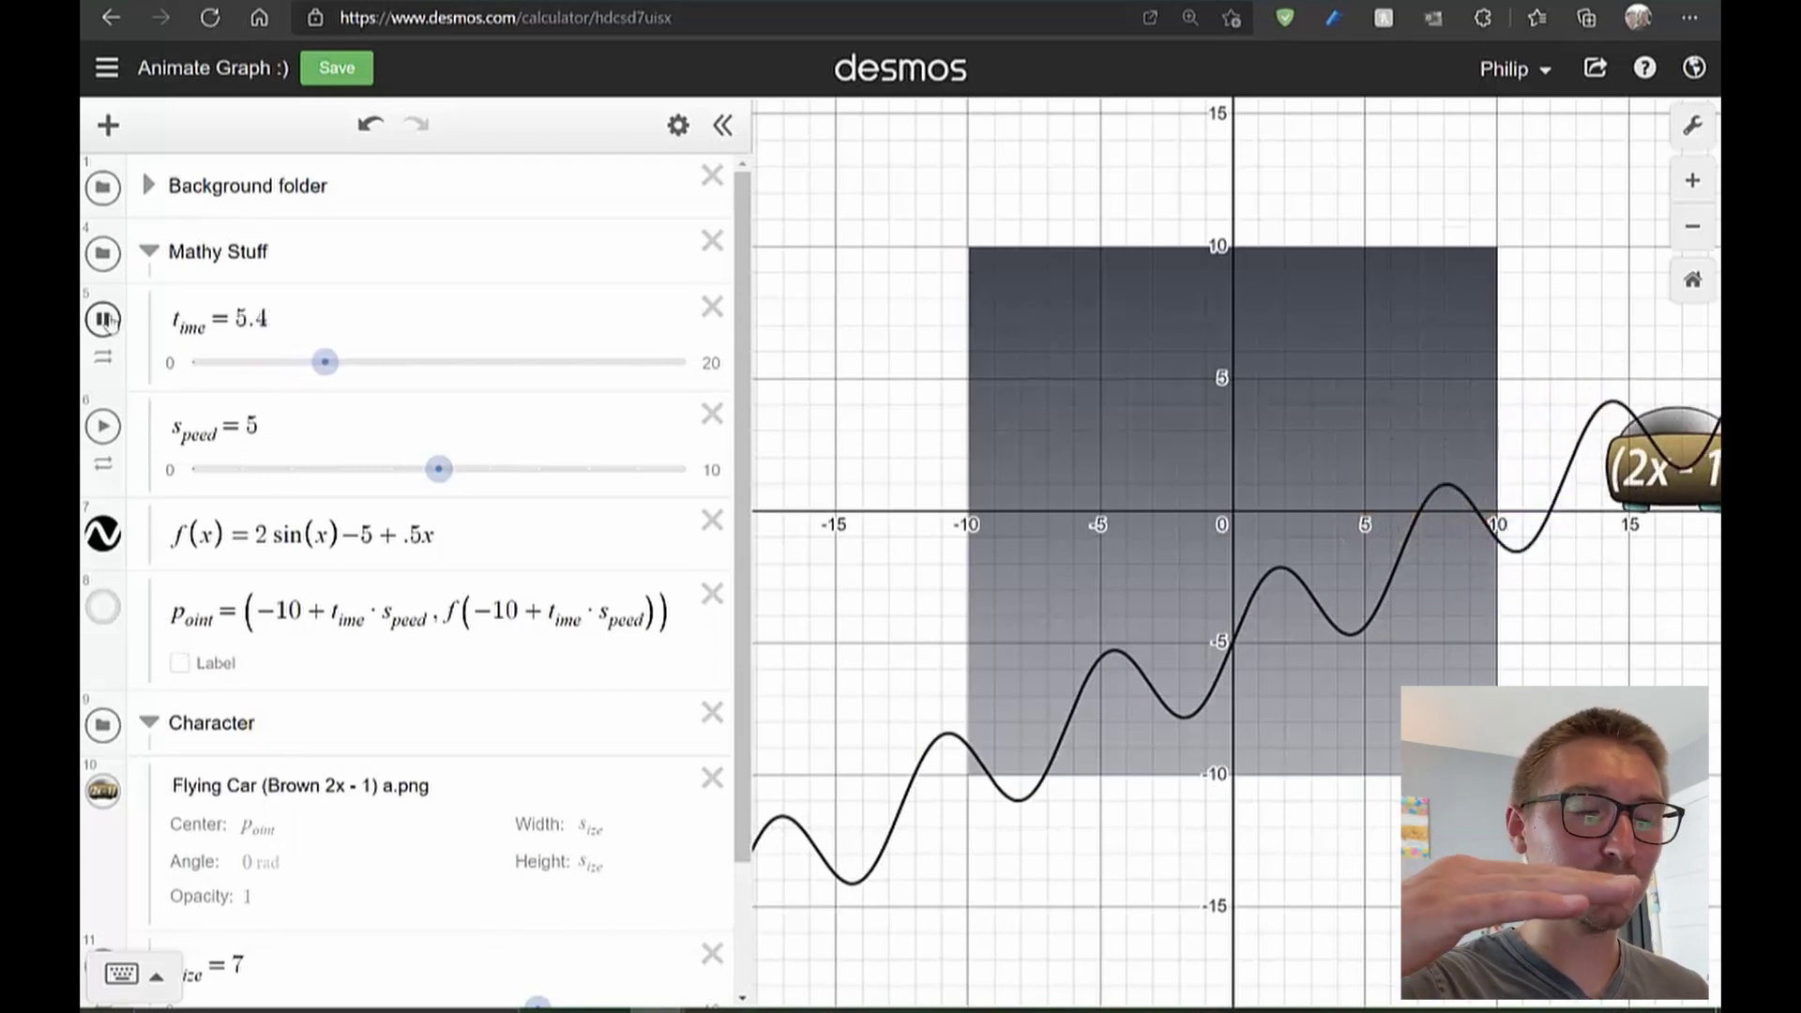
{"action": "left_click", "coordinate": [105, 320]}
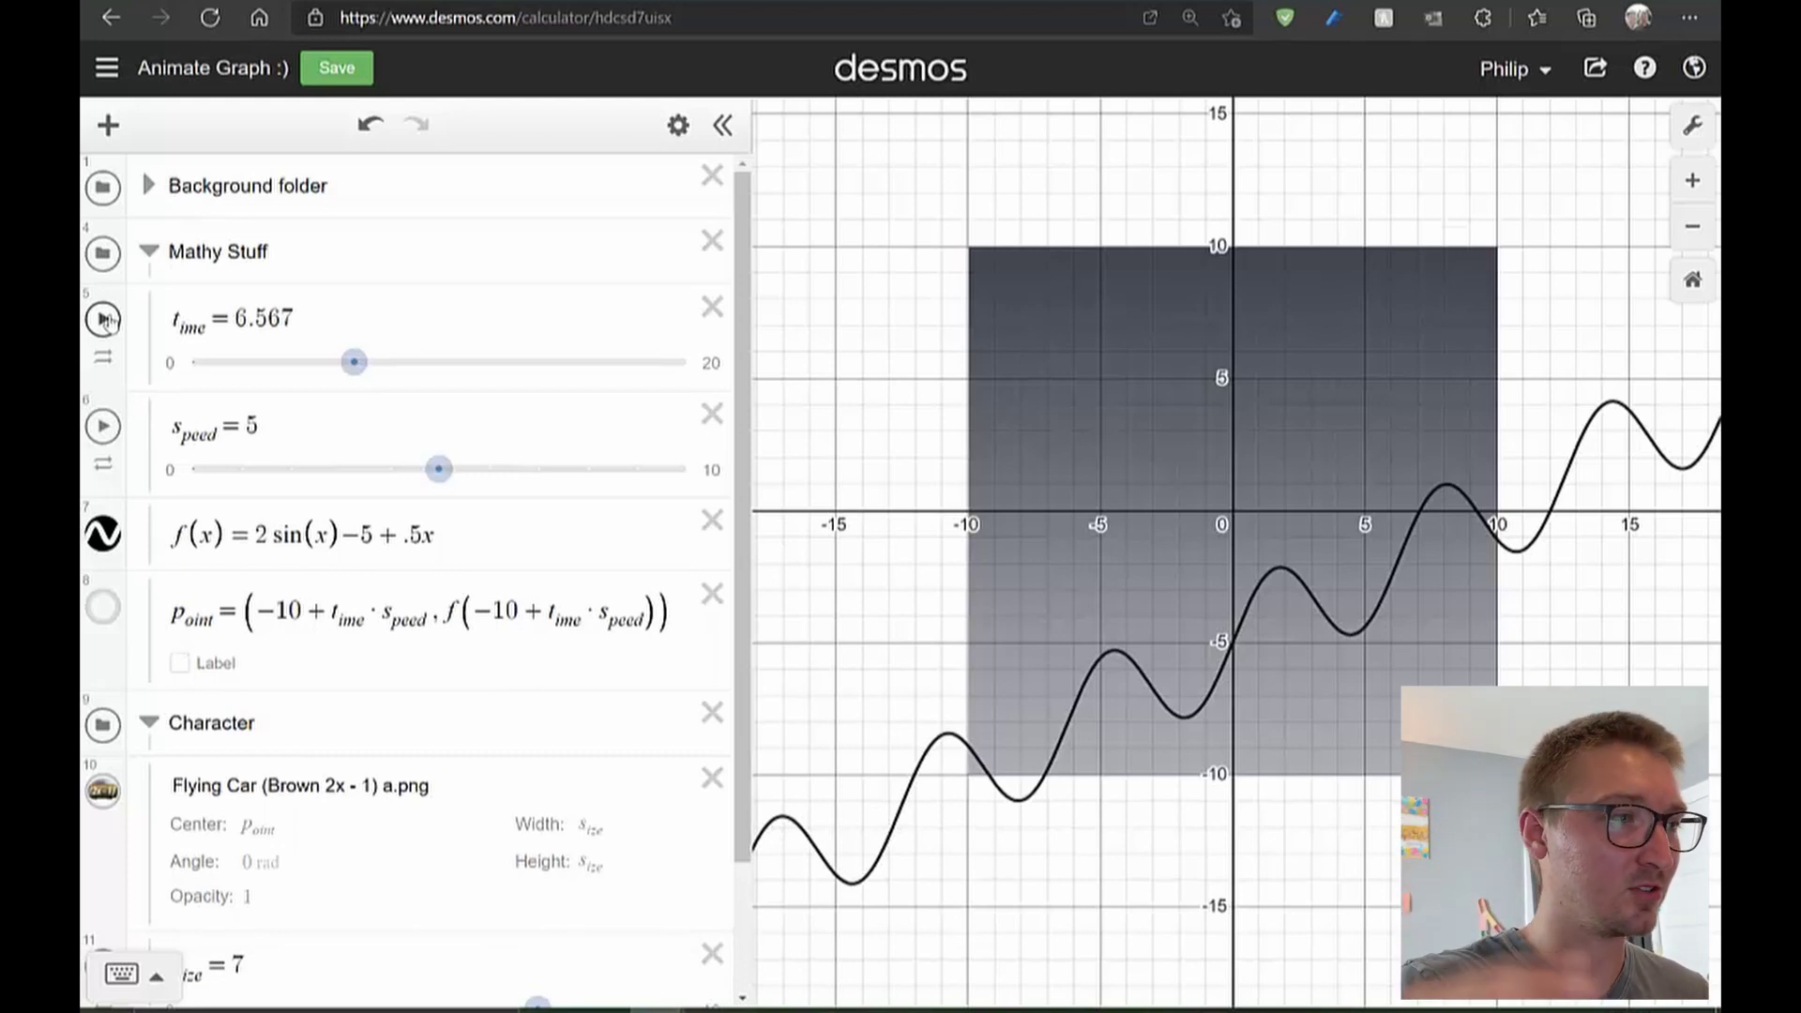
{"action": "left_click_drag", "start_coordinate": [353, 362], "coordinate": [162, 364]}
Set the flying car image's angle to f'(-10 + t_ime · s_peed), copying the argument from the p_oint definition
{"action": "scroll", "coordinate": [470, 534], "scroll_direction": "down", "scroll_amount": 3}
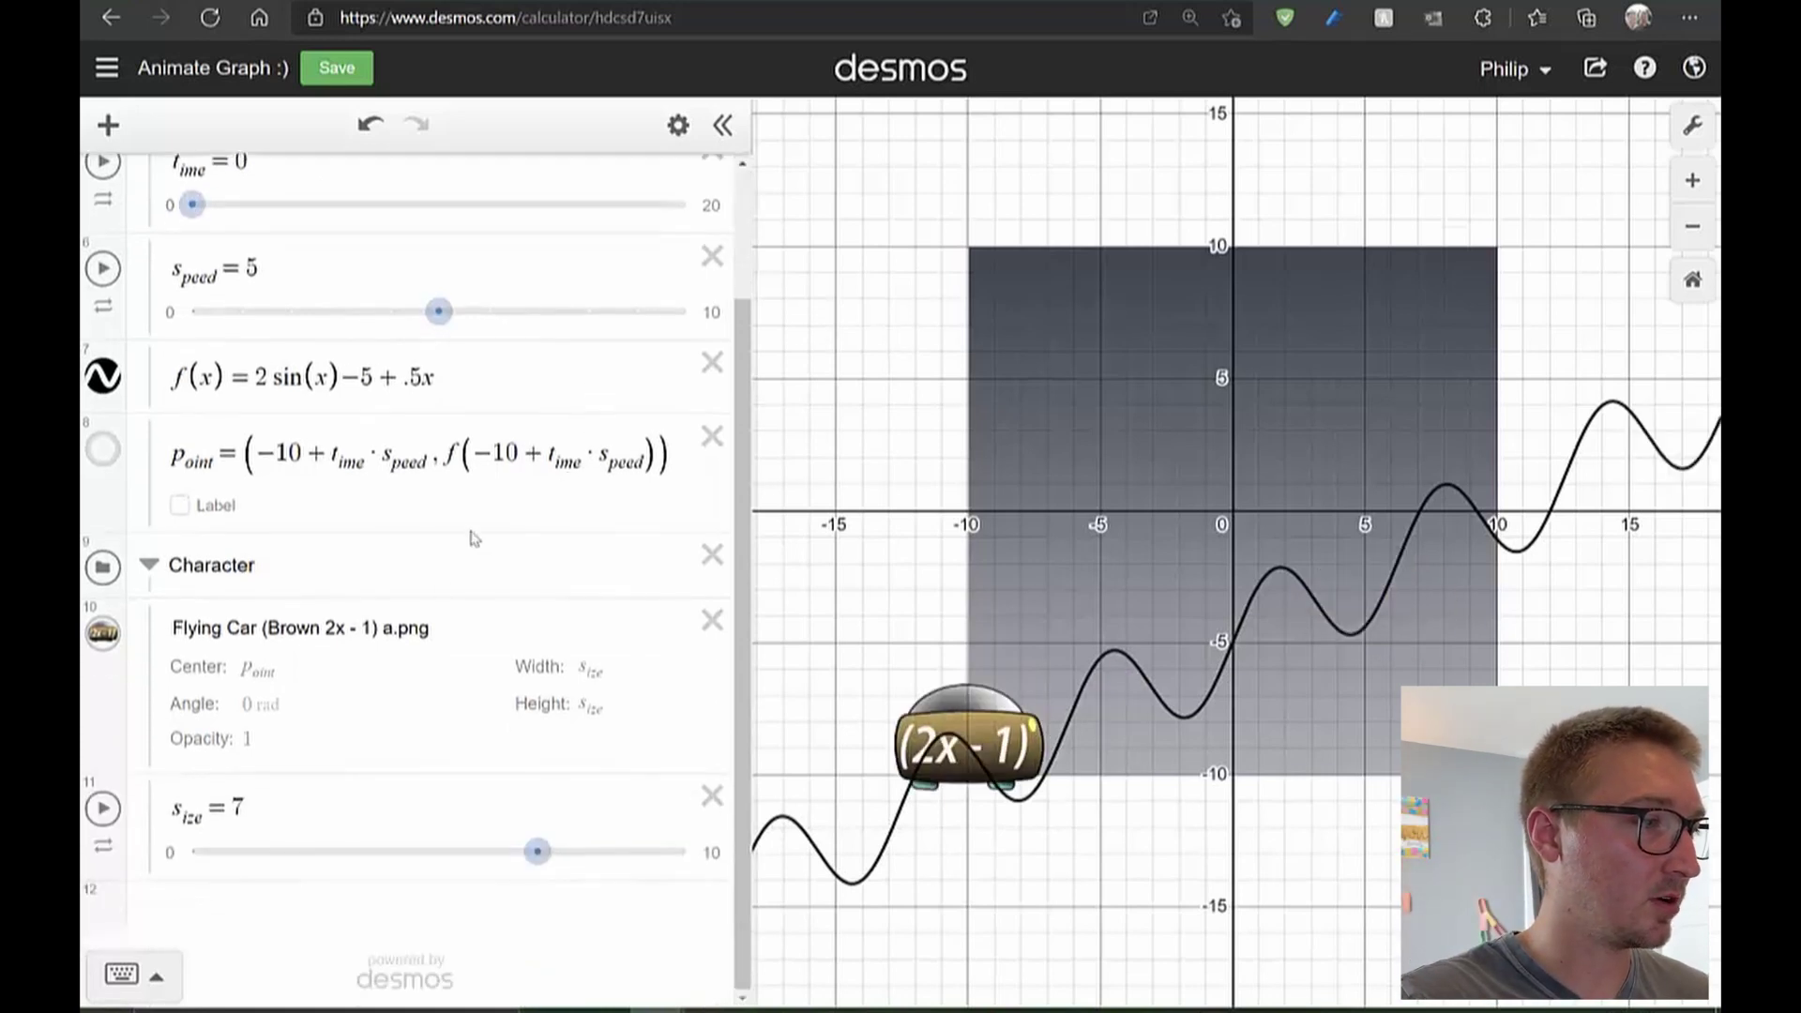
{"action": "left_click", "coordinate": [254, 708]}
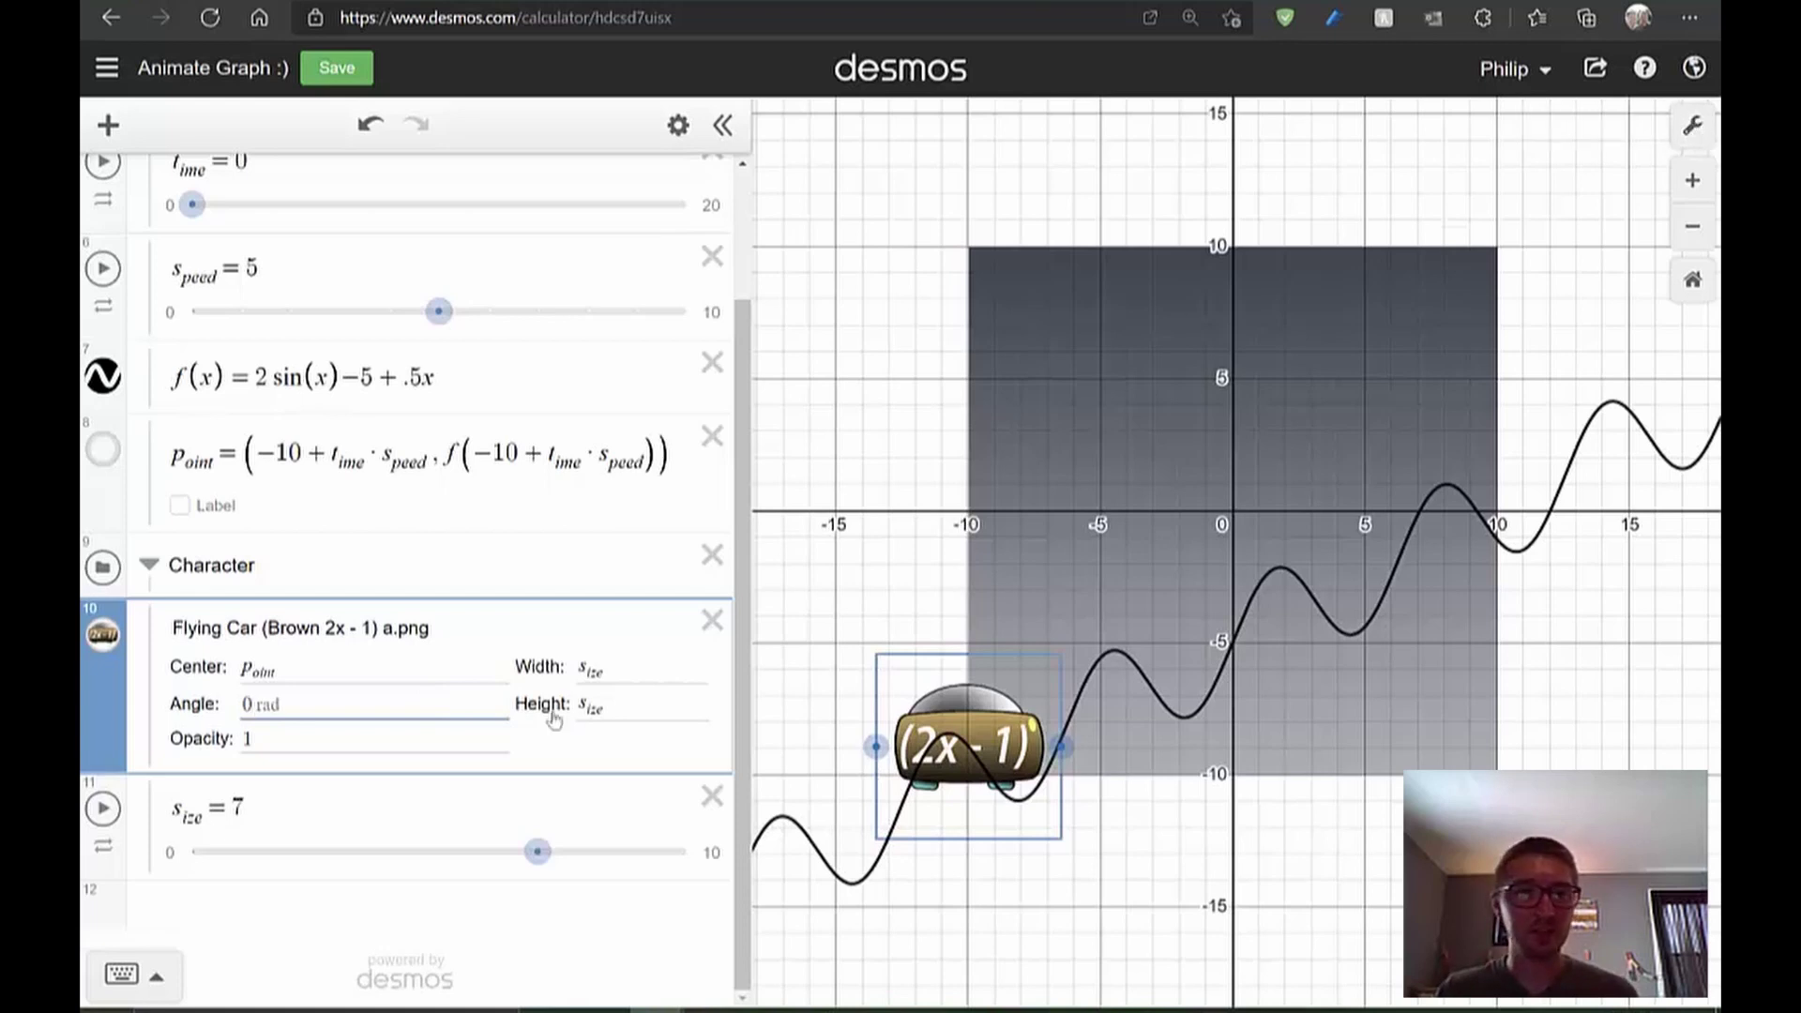
{"action": "key", "text": "BackSpace"}
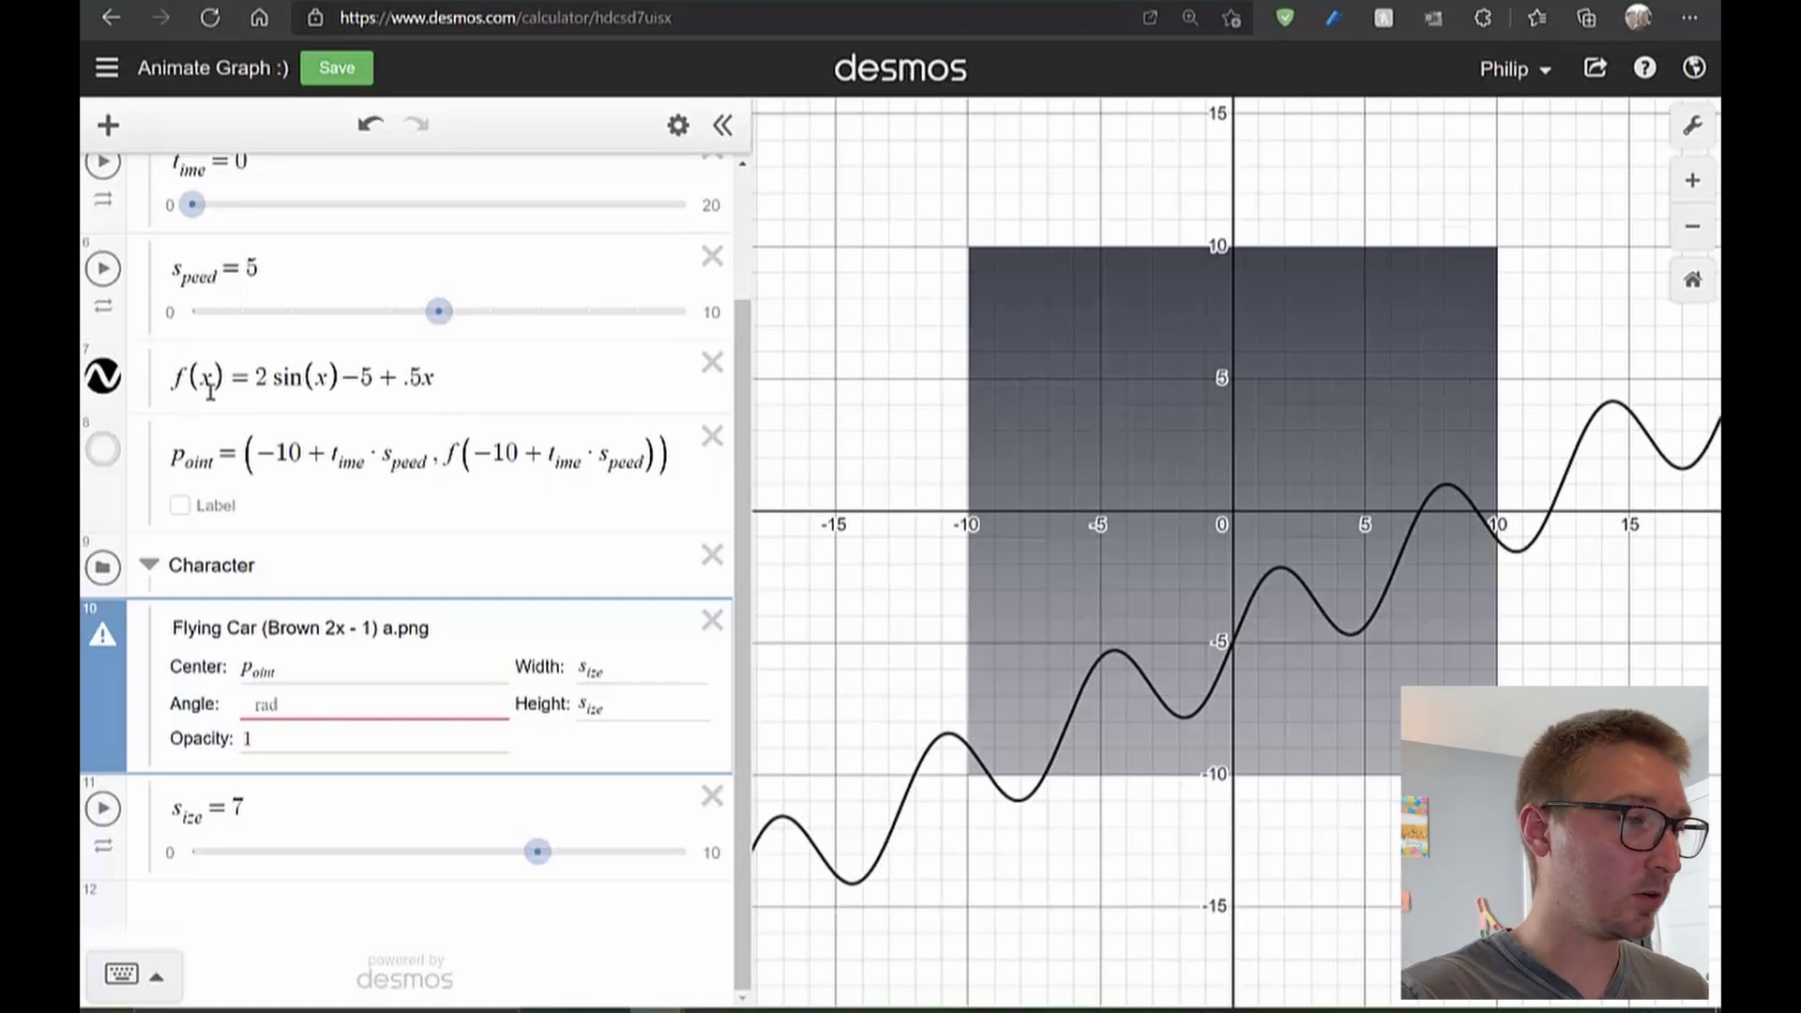
{"action": "type", "text": "f"}
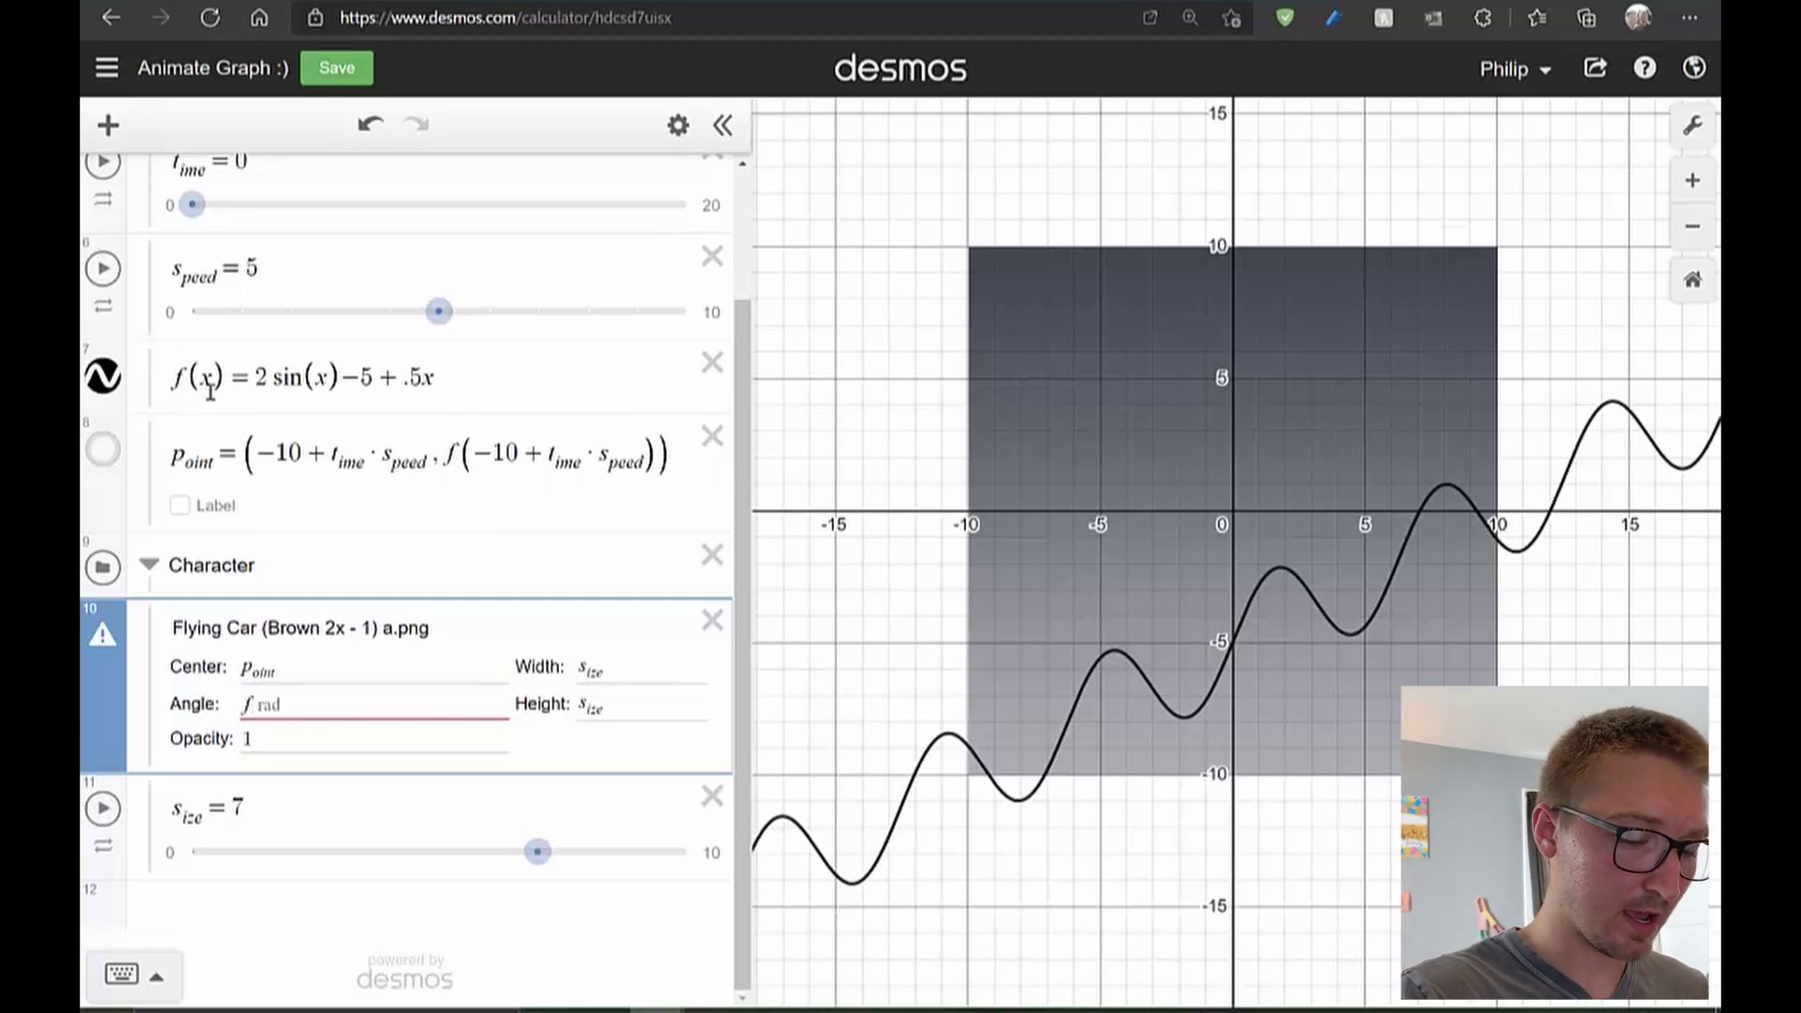
{"action": "type", "text": "'("}
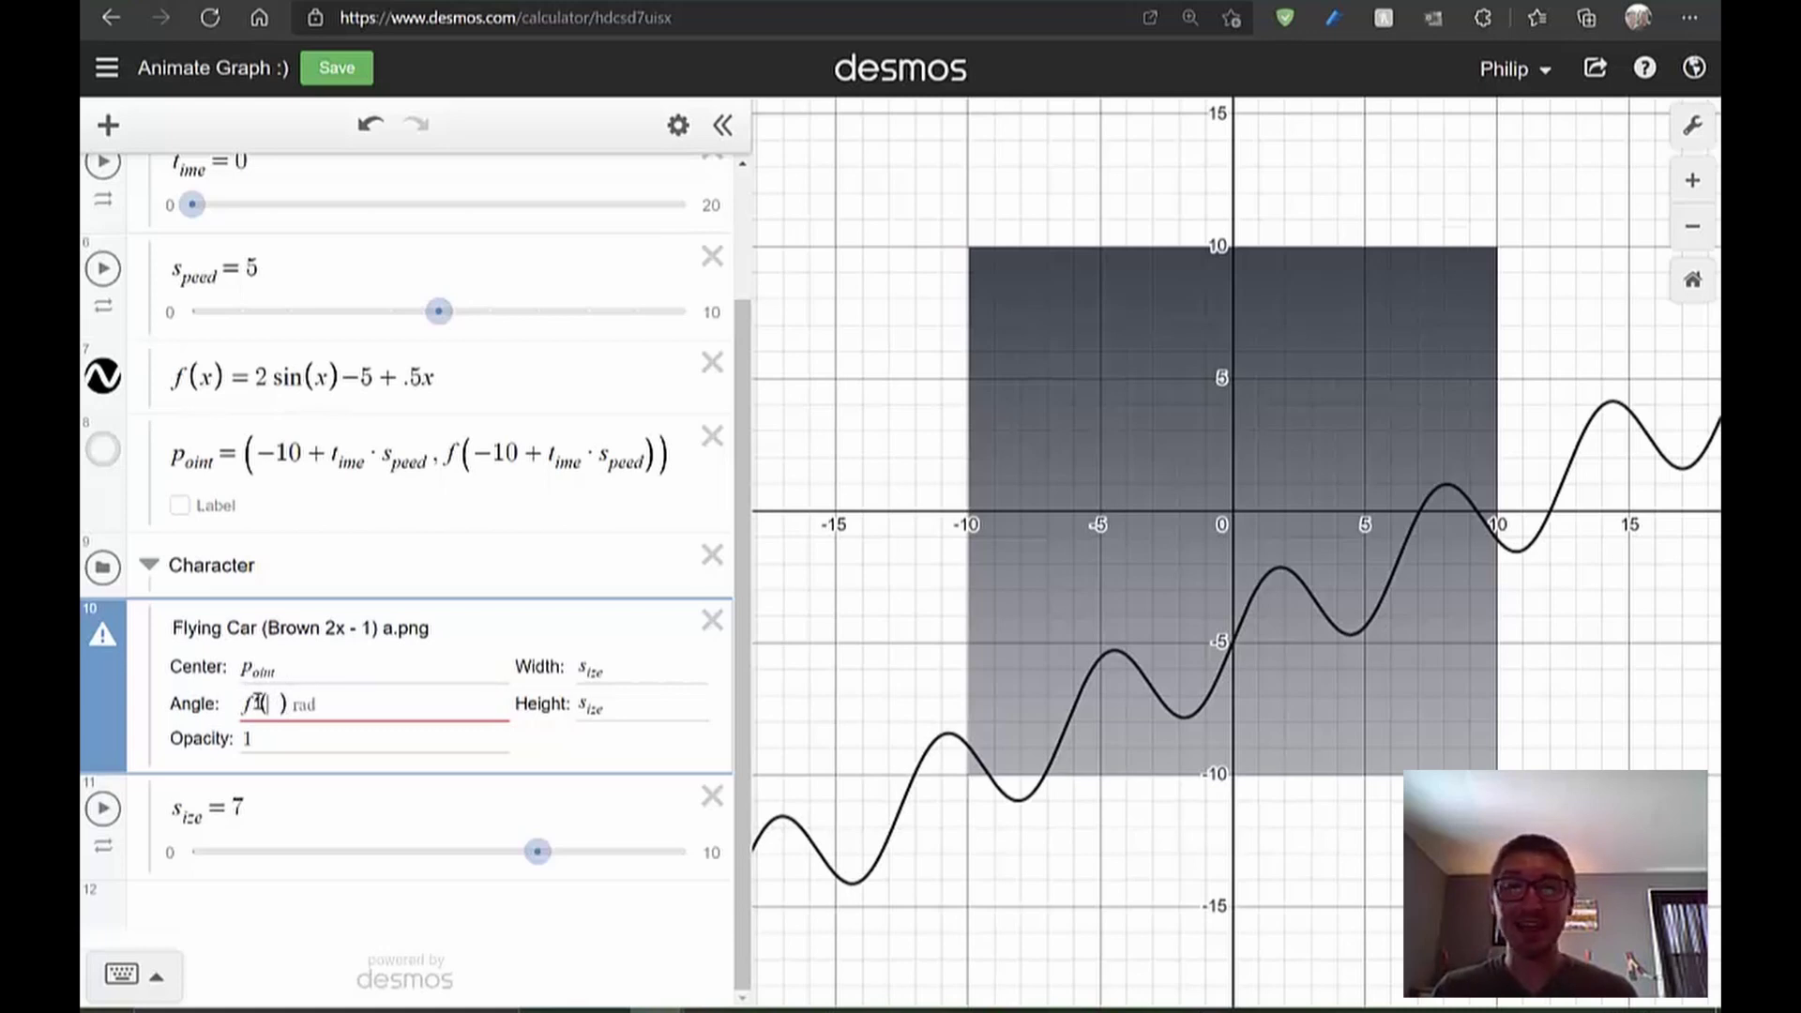
{"action": "left_click_drag", "start_coordinate": [649, 463], "coordinate": [482, 463]}
{"action": "key", "text": "ctrl+c"}
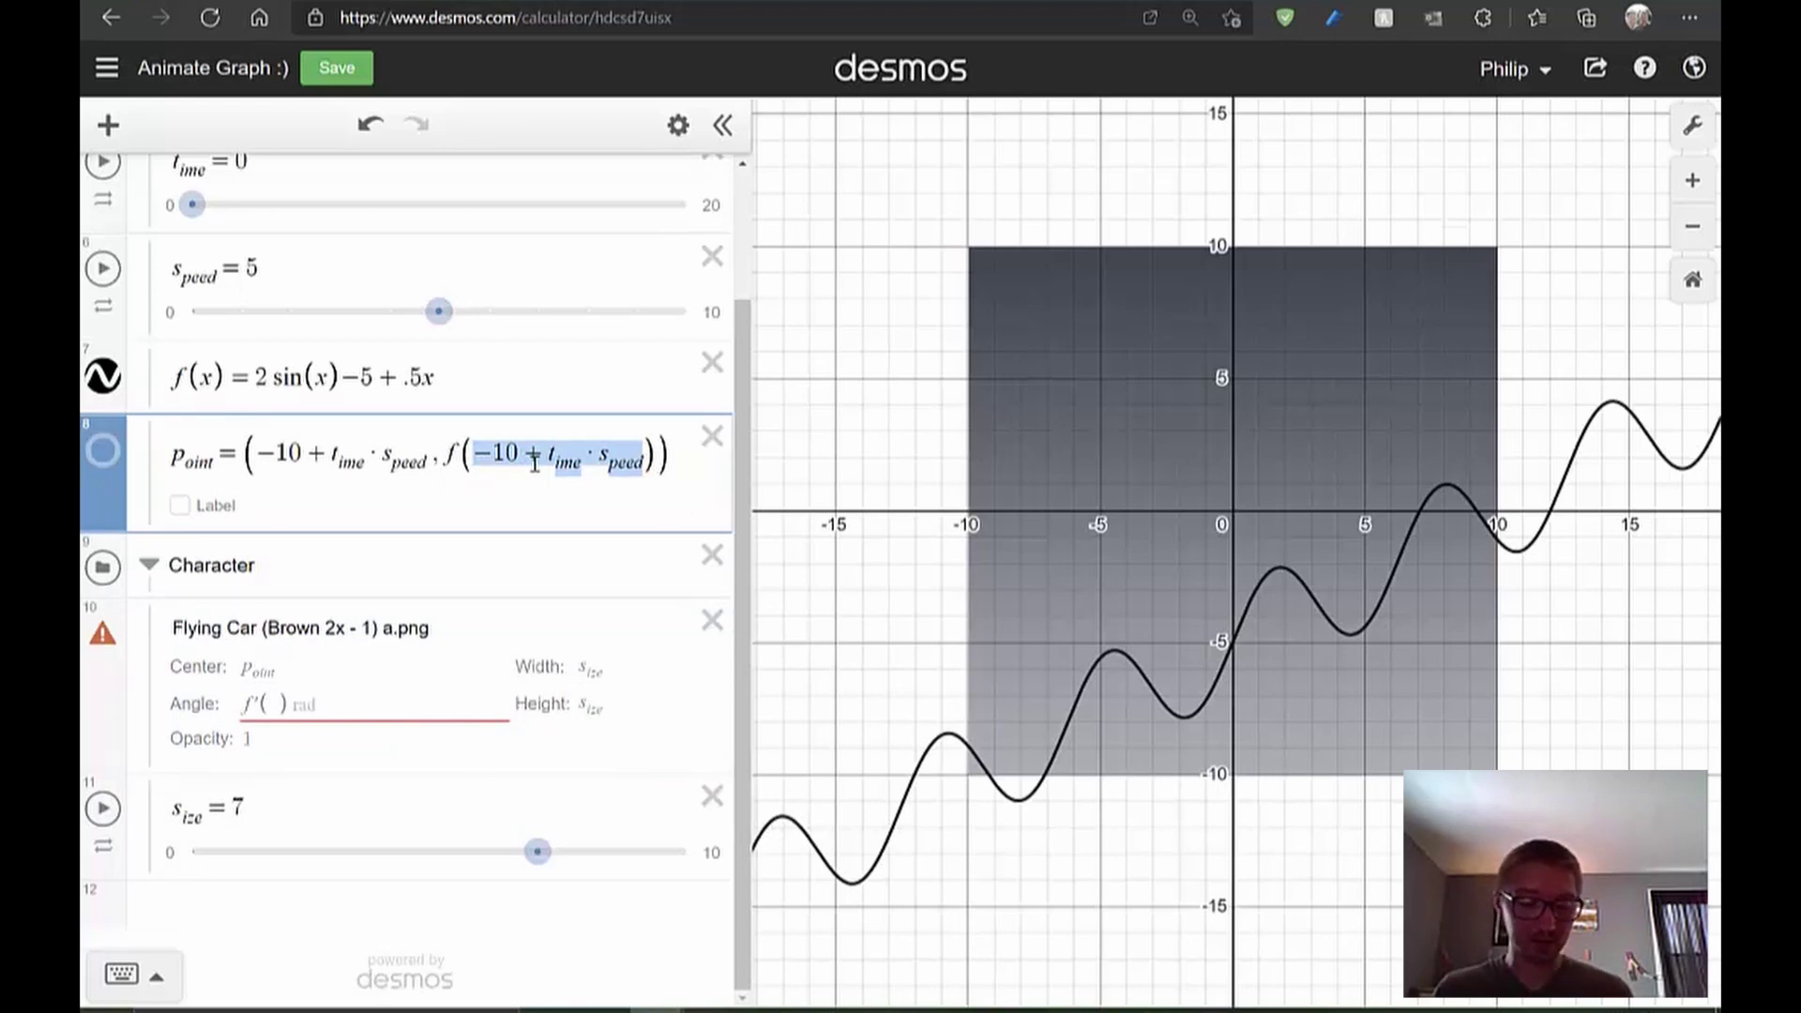
{"action": "left_click", "coordinate": [275, 703]}
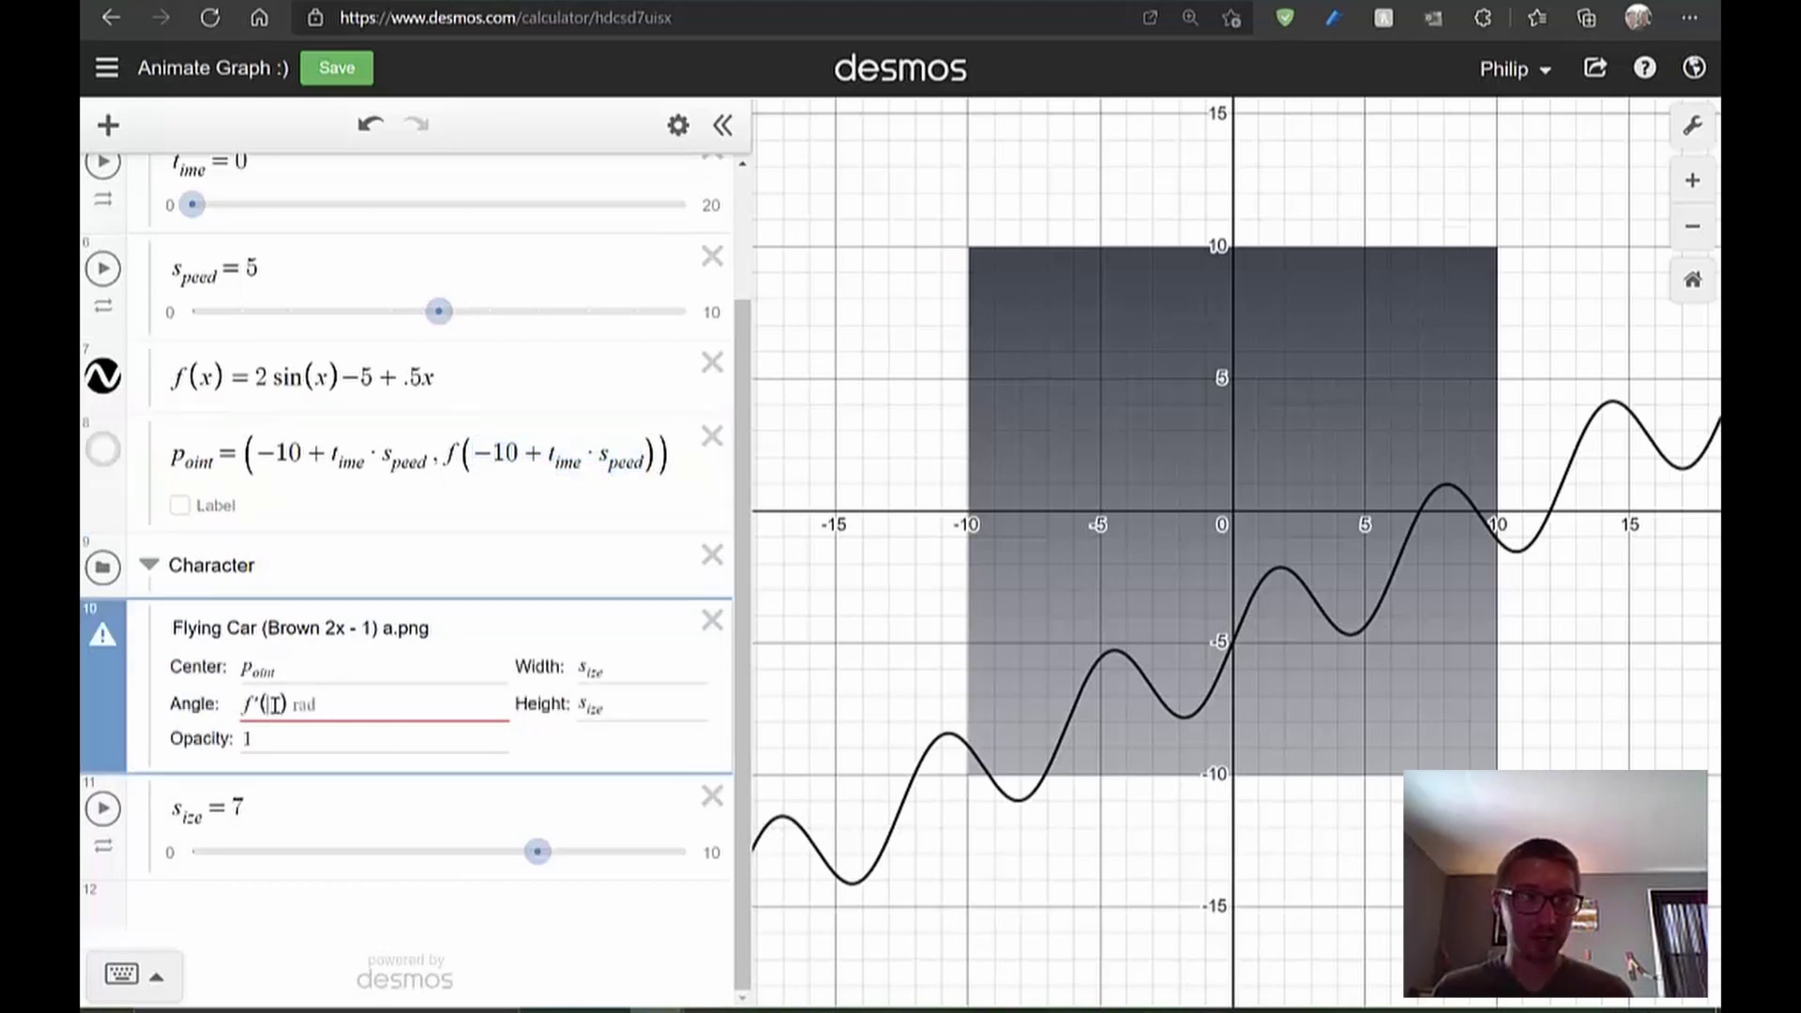
{"action": "key", "text": "ctrl+v"}
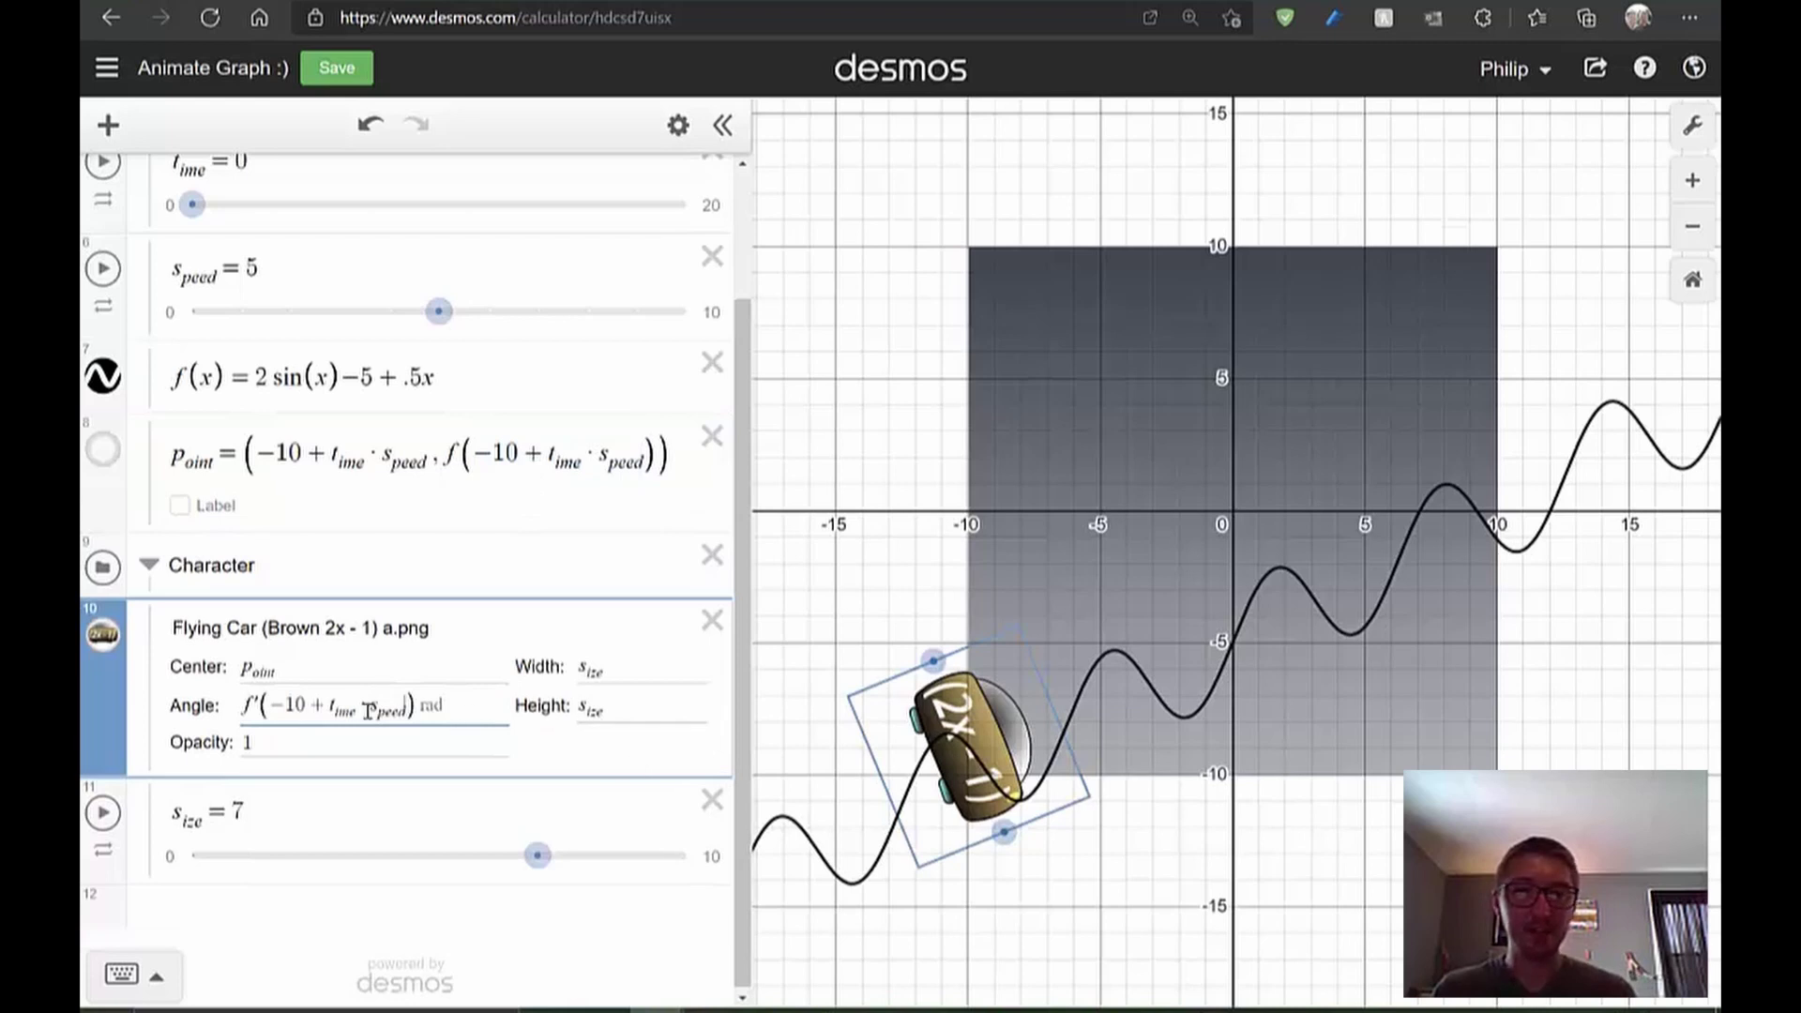
Play the t_ime slider to check how the car rotates along the curve, and reset t_ime to 0
{"action": "left_click", "coordinate": [103, 163]}
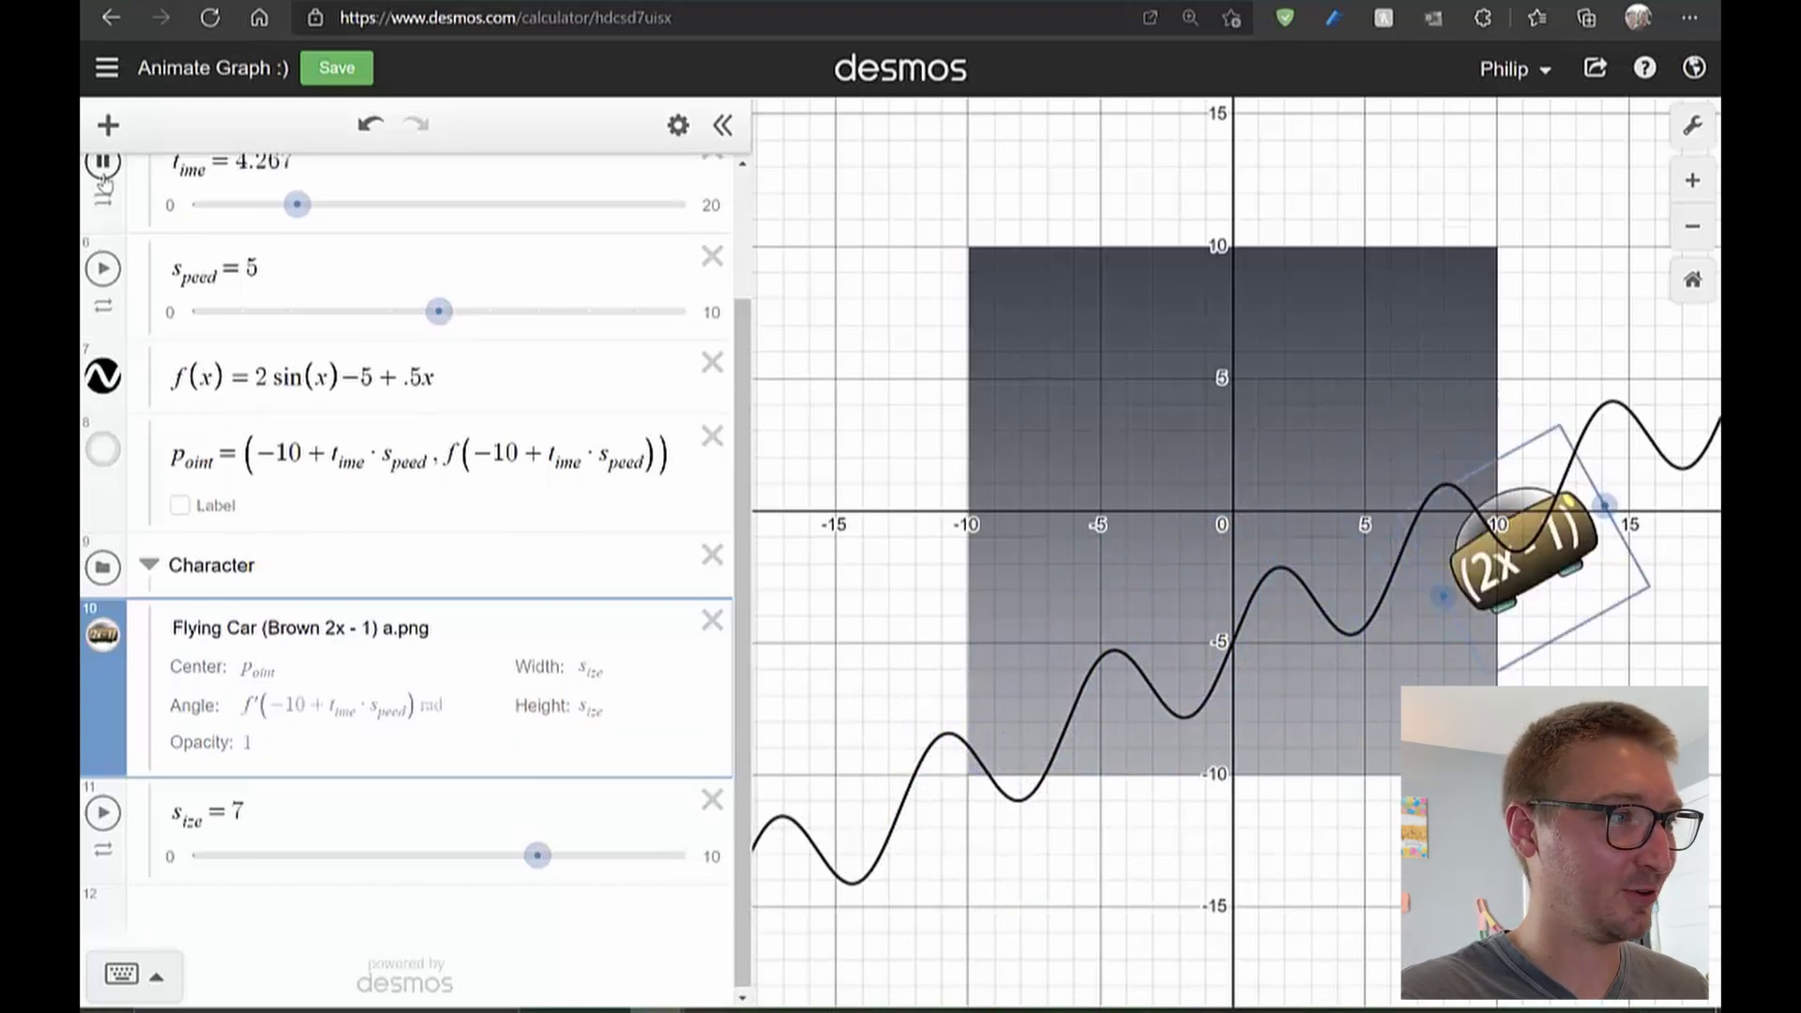
{"action": "left_click", "coordinate": [104, 173]}
{"action": "left_click_drag", "start_coordinate": [320, 204], "coordinate": [191, 205]}
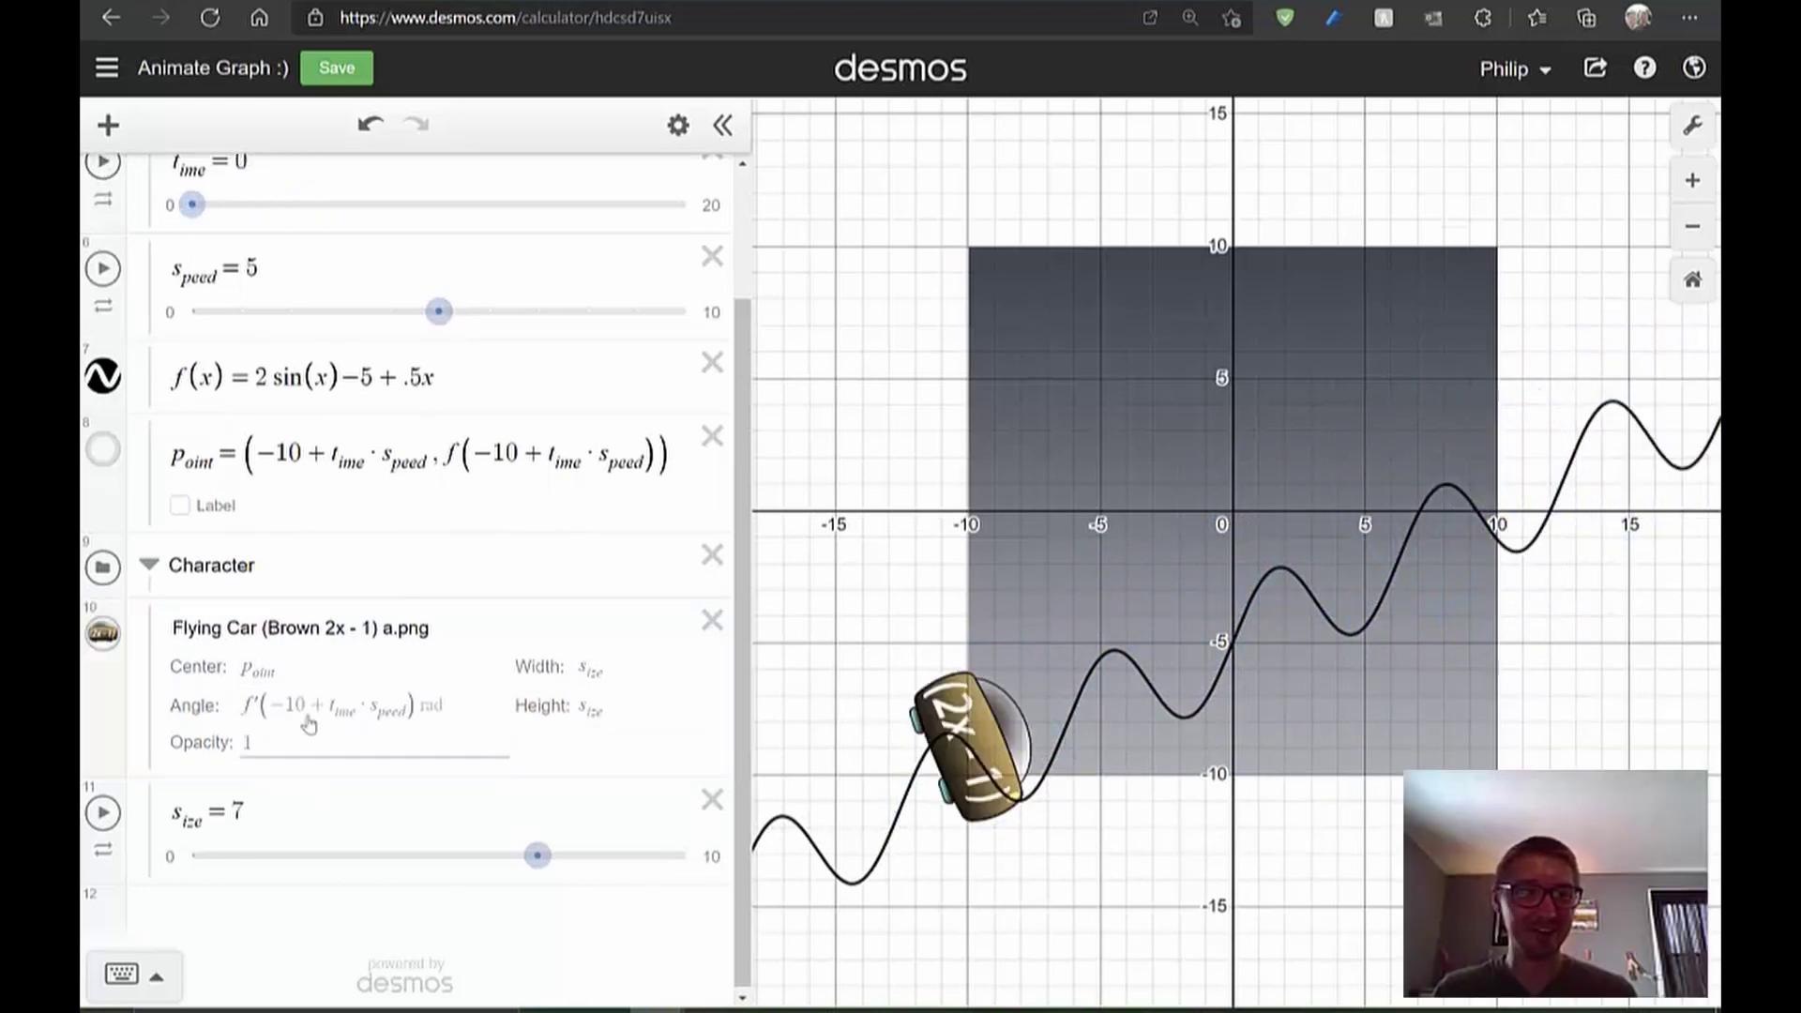
Multiply the car's angle expression by .1, and test the gentler tilt by playing t_ime before resetting it to 0
{"action": "left_click", "coordinate": [255, 704]}
{"action": "type", "text": "'"}
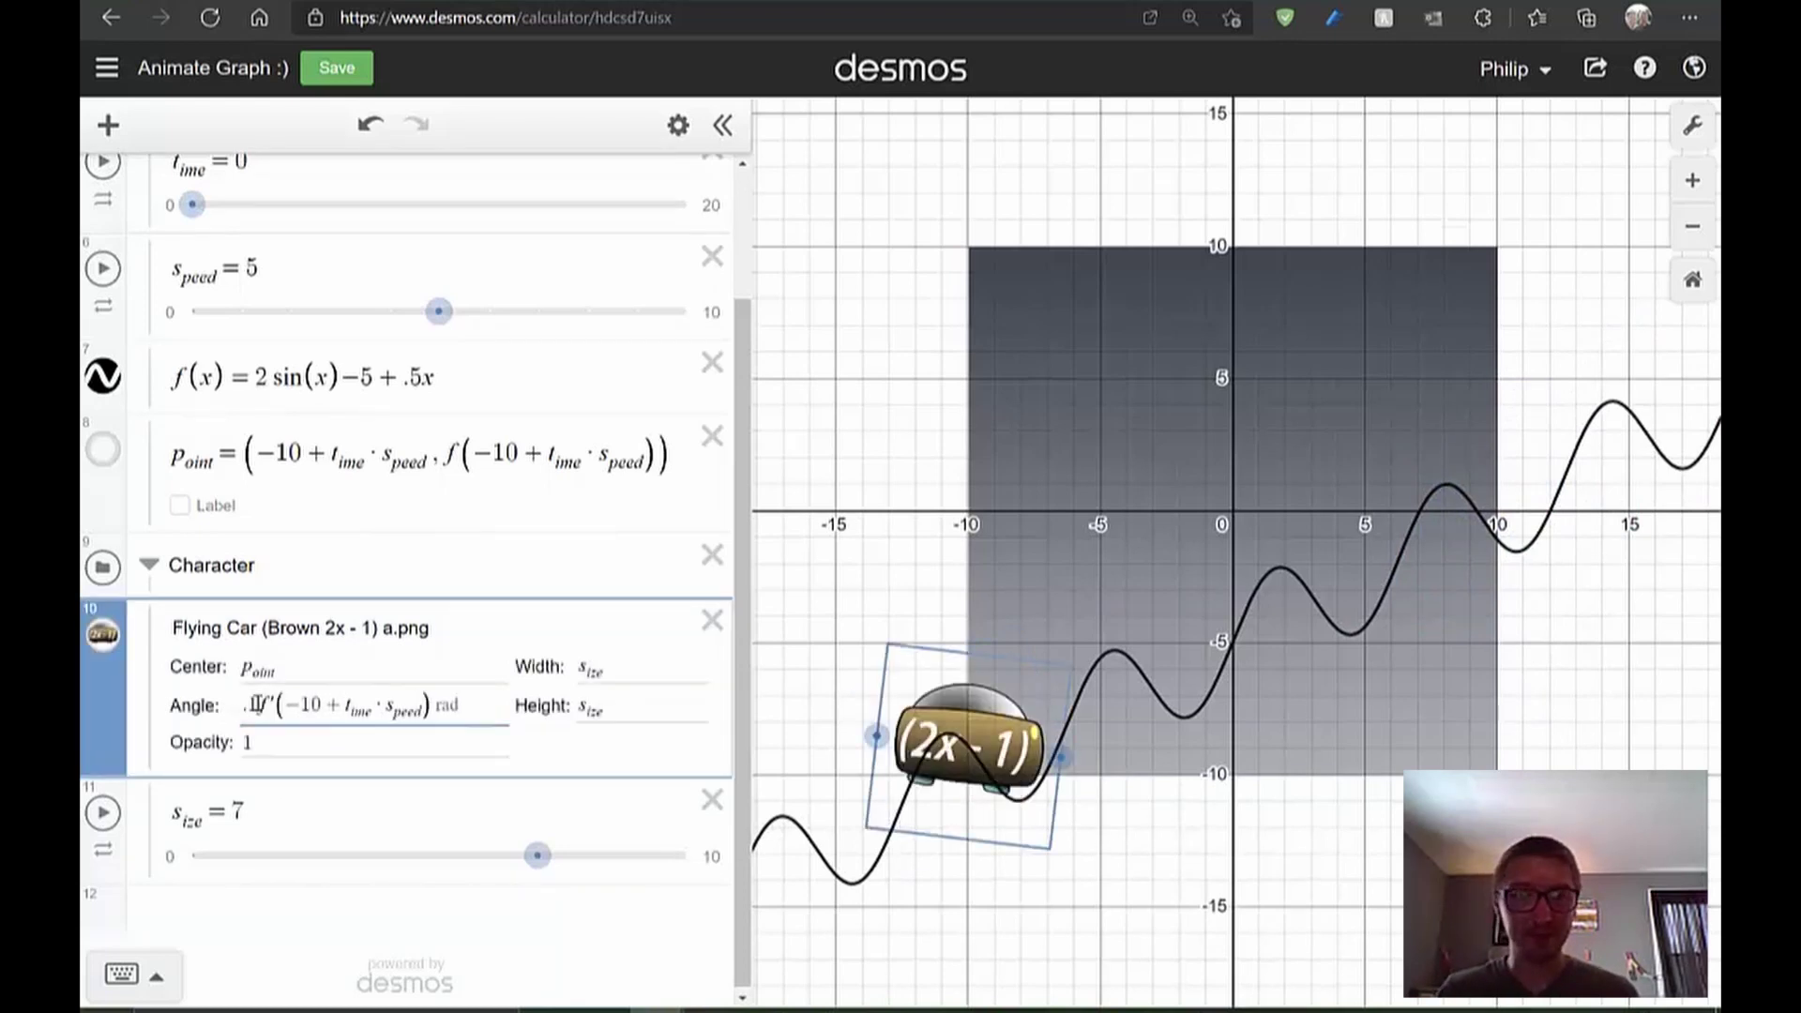
{"action": "left_click", "coordinate": [103, 168]}
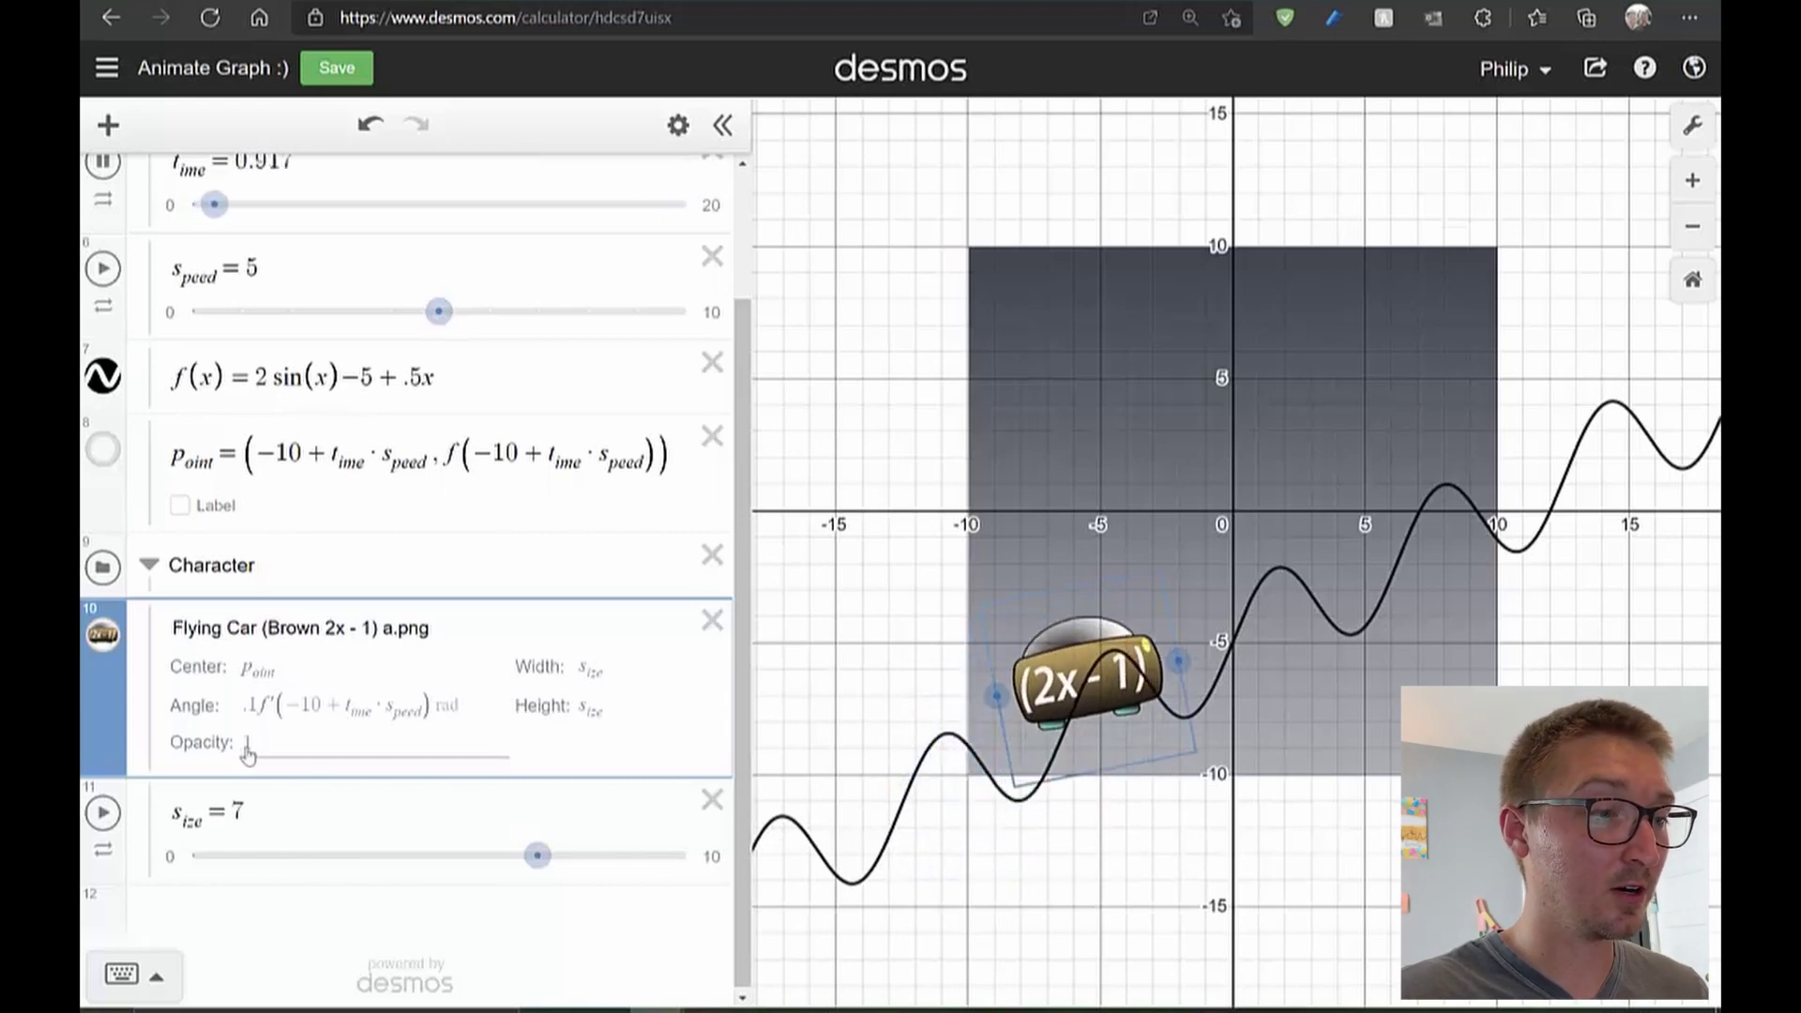
{"action": "left_click", "coordinate": [103, 165]}
{"action": "left_click_drag", "start_coordinate": [270, 205], "coordinate": [110, 201]}
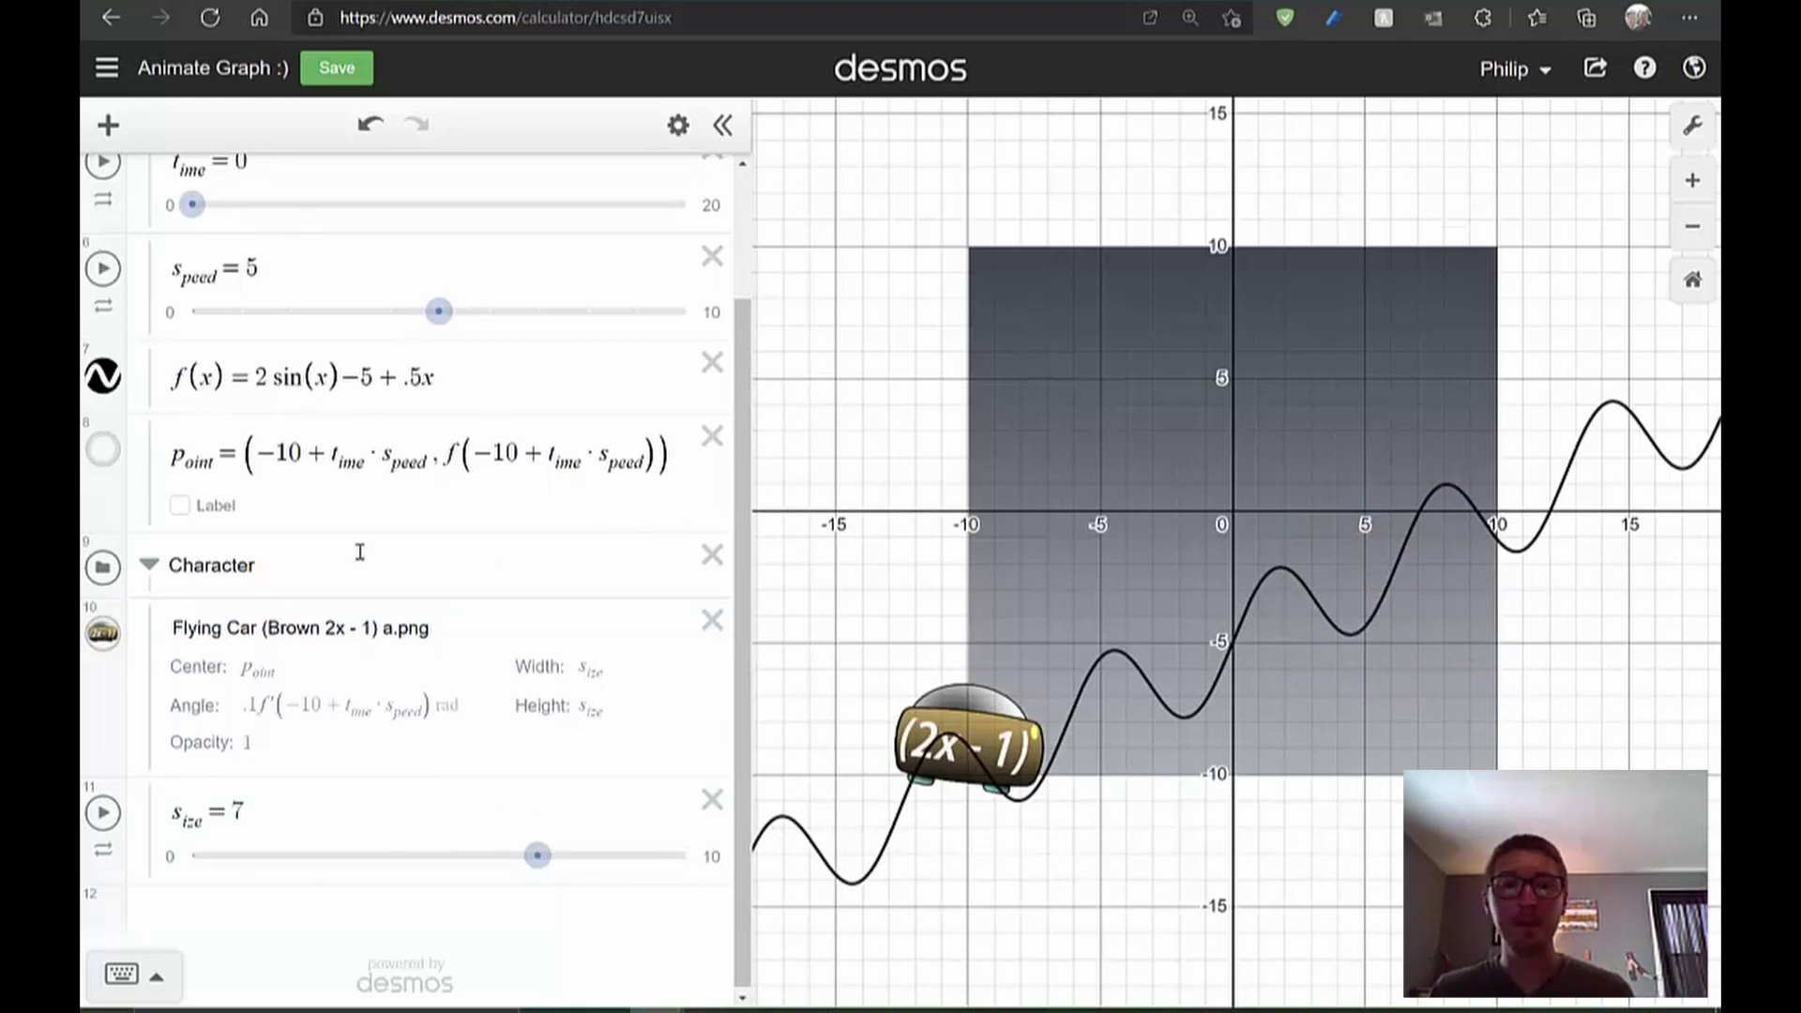
Collapse the Character and Mathy Stuff folders, and insert the image file Background Clouds.png into the expanded Background folder
{"action": "left_click", "coordinate": [149, 569]}
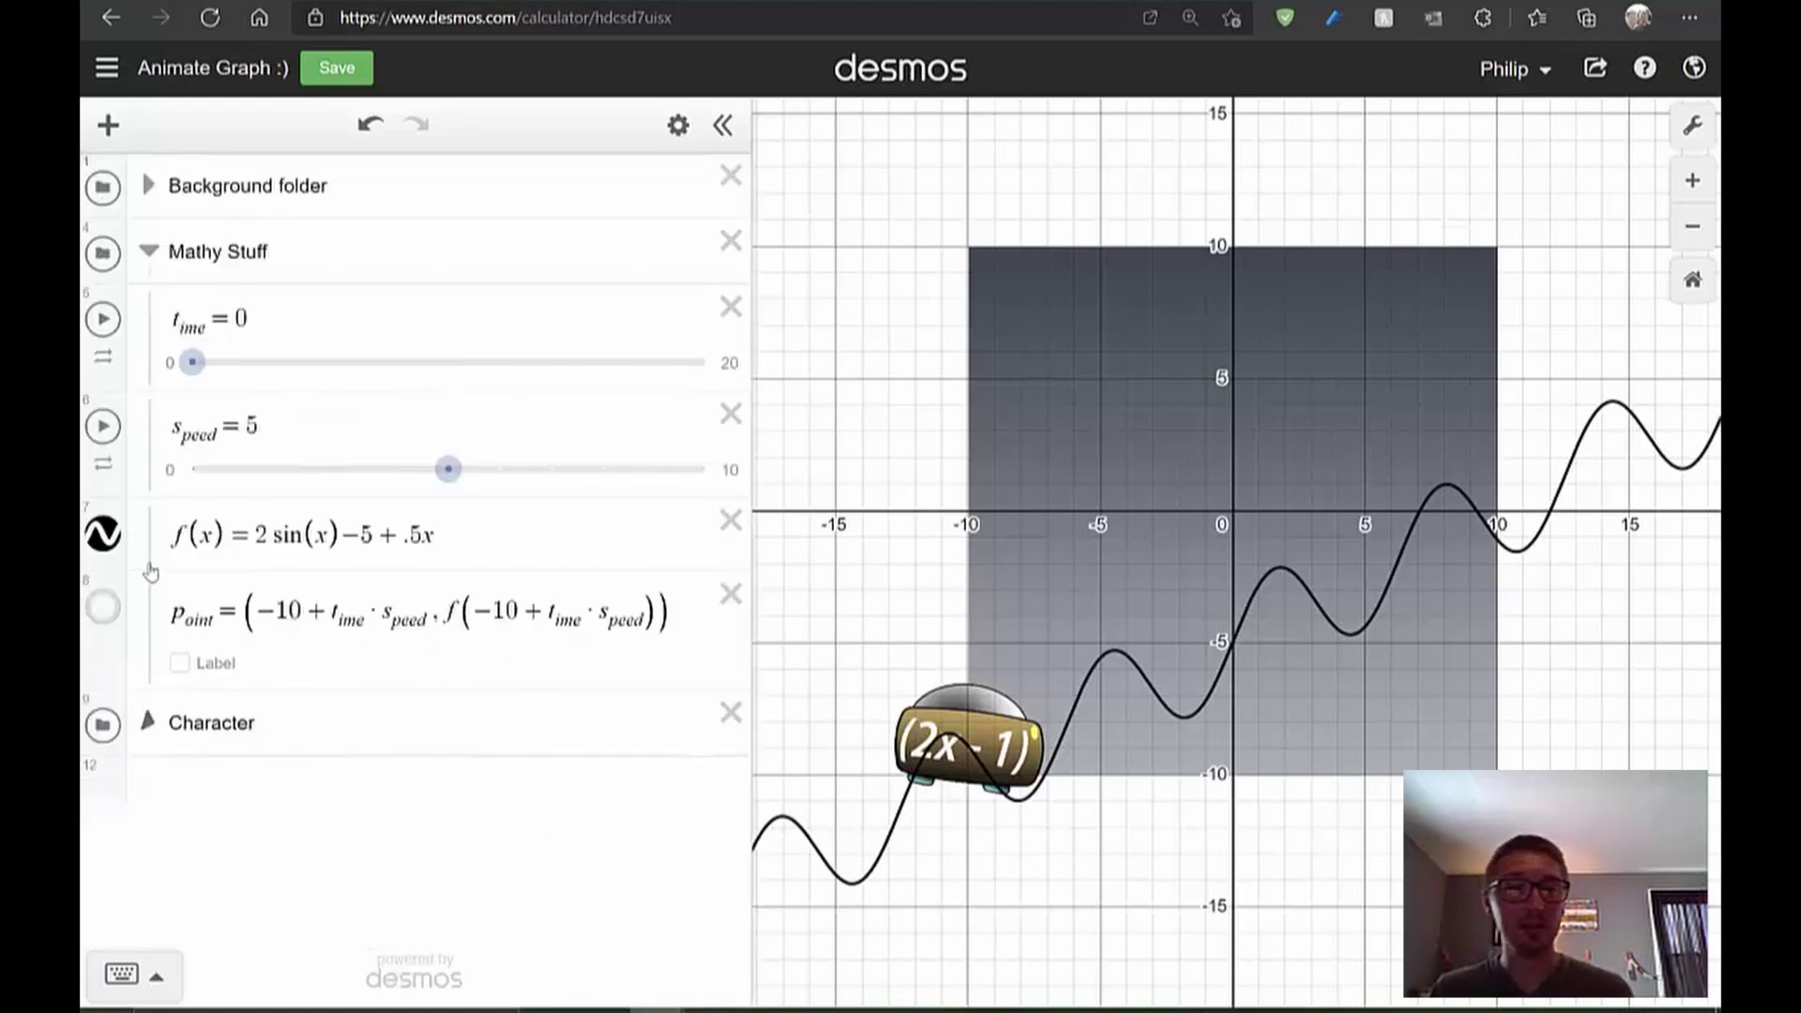
{"action": "left_click", "coordinate": [149, 251]}
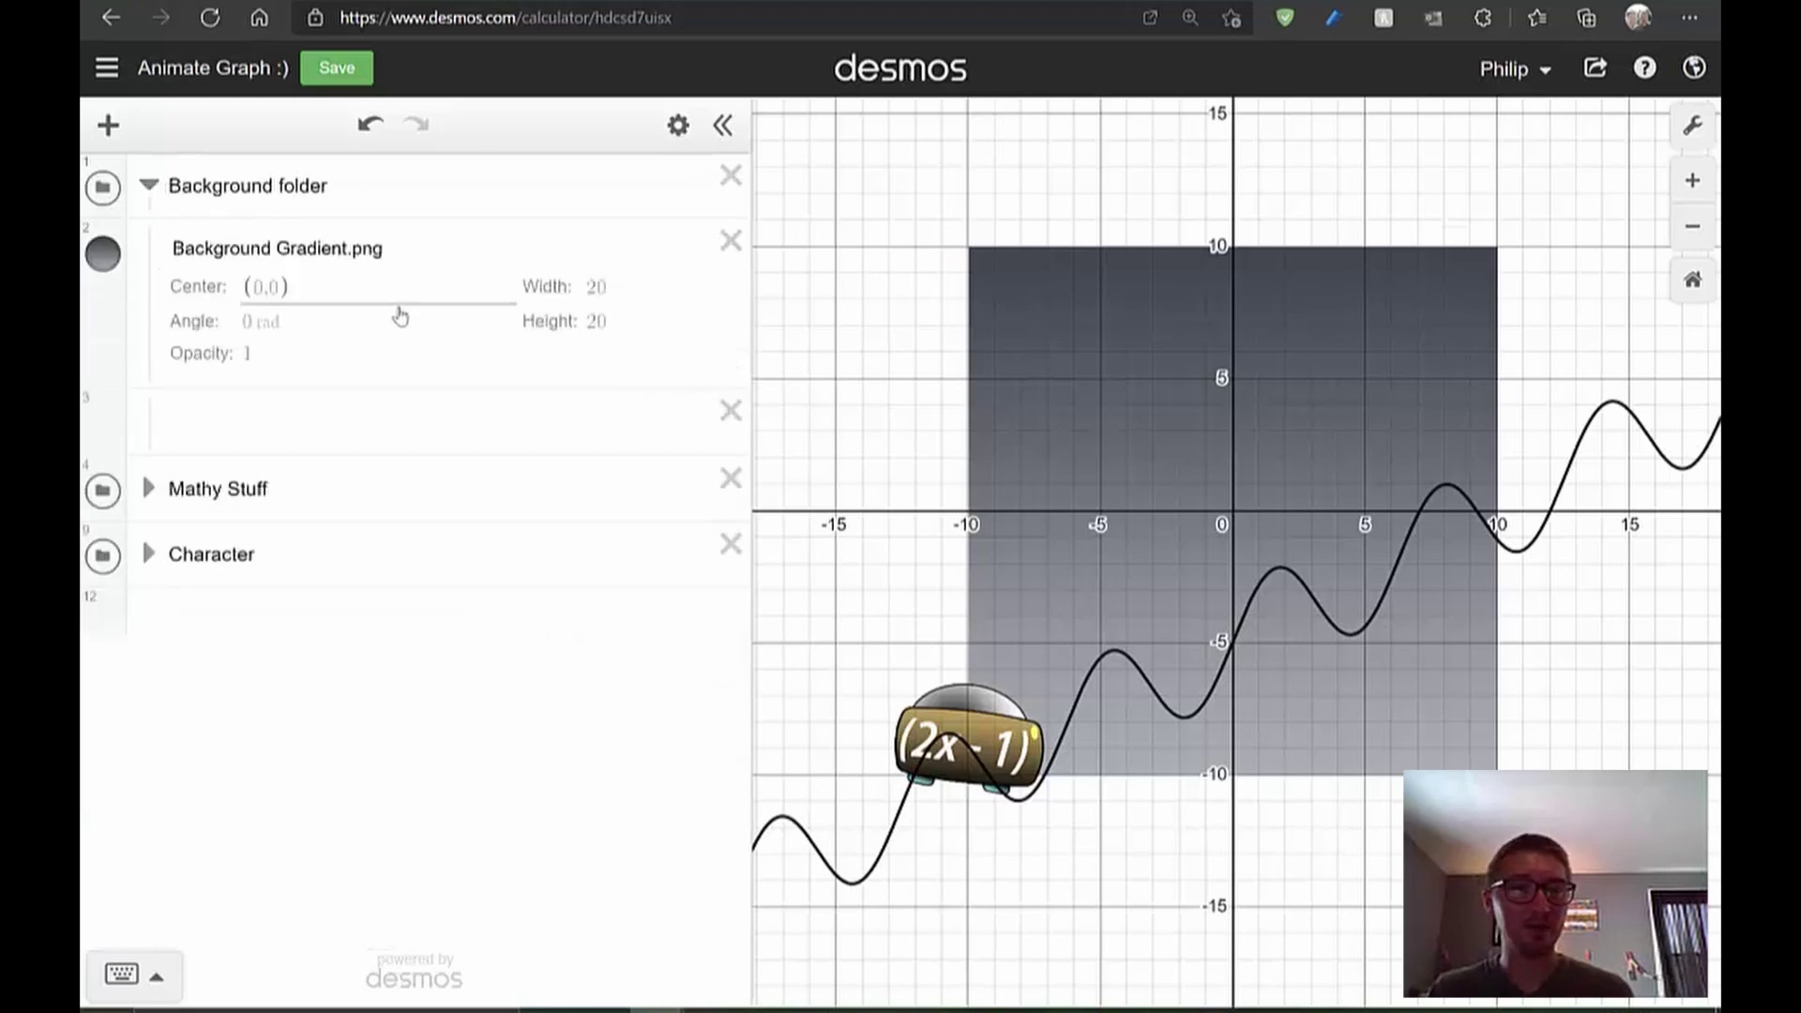
{"action": "left_click", "coordinate": [242, 420]}
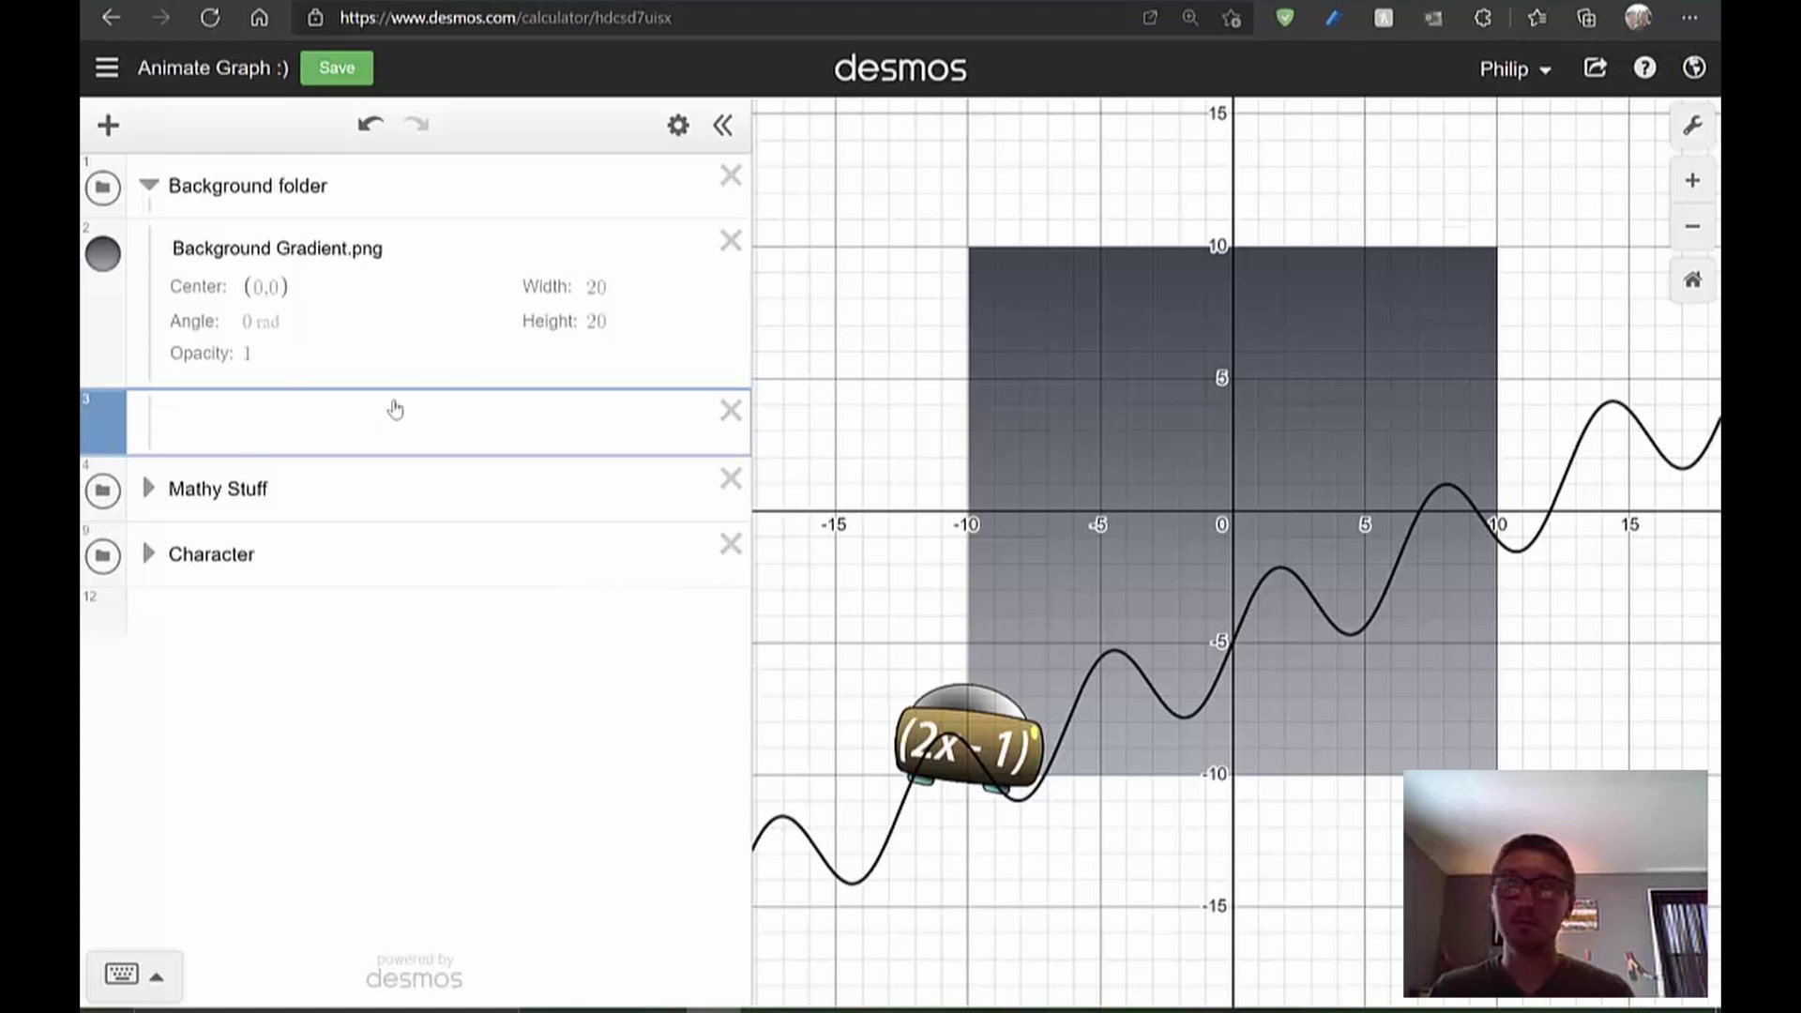
{"action": "left_click_drag", "start_coordinate": [1717, 369], "coordinate": [394, 349]}
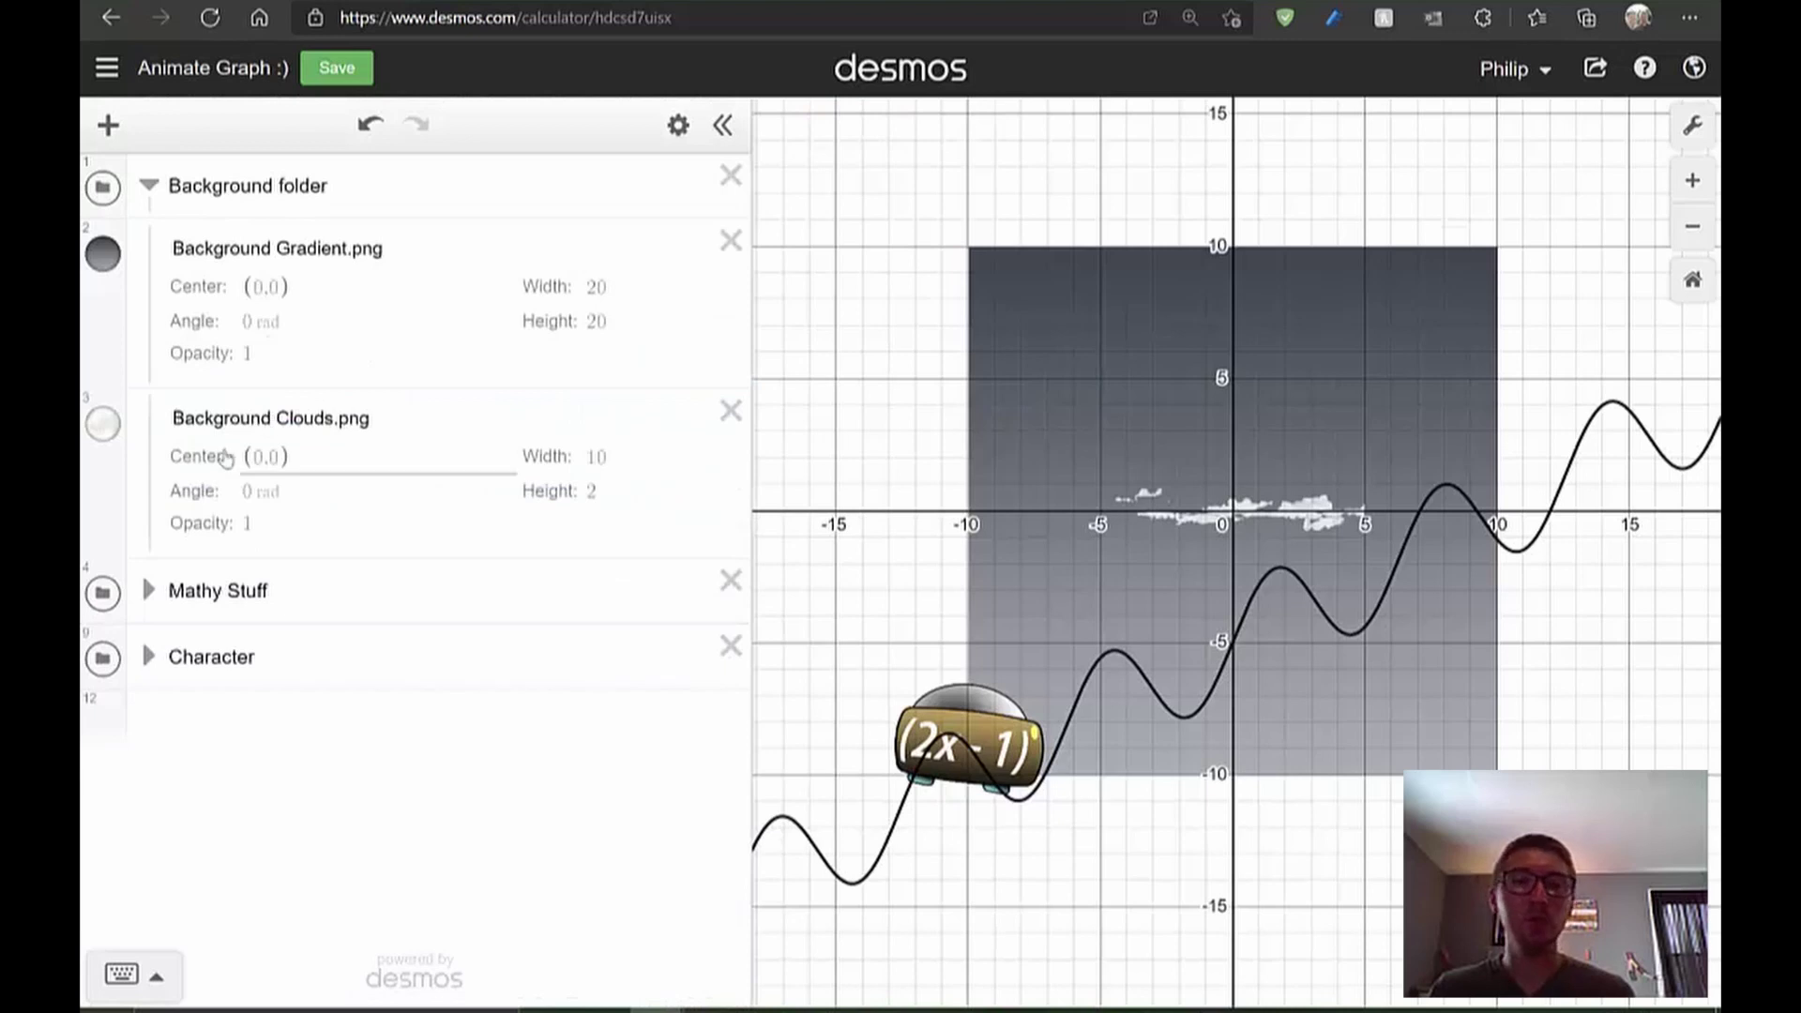
{"action": "left_click", "coordinate": [237, 710]}
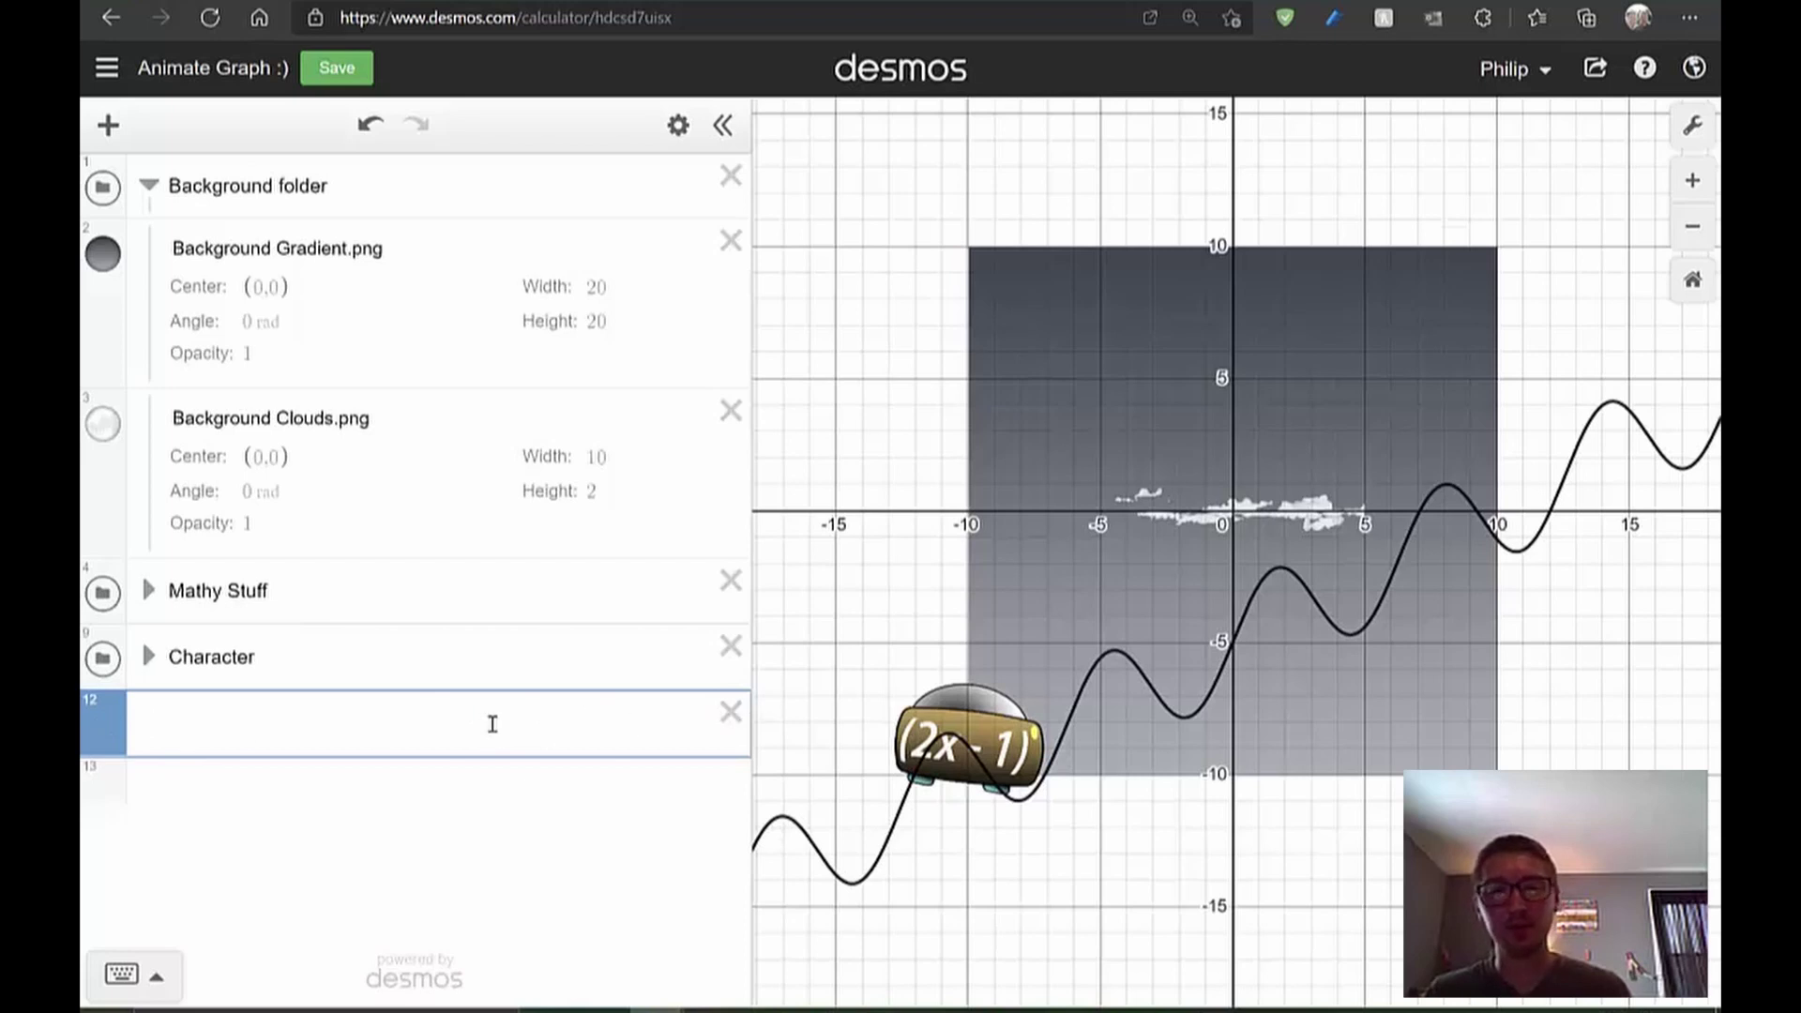
{"action": "left_click", "coordinate": [730, 712]}
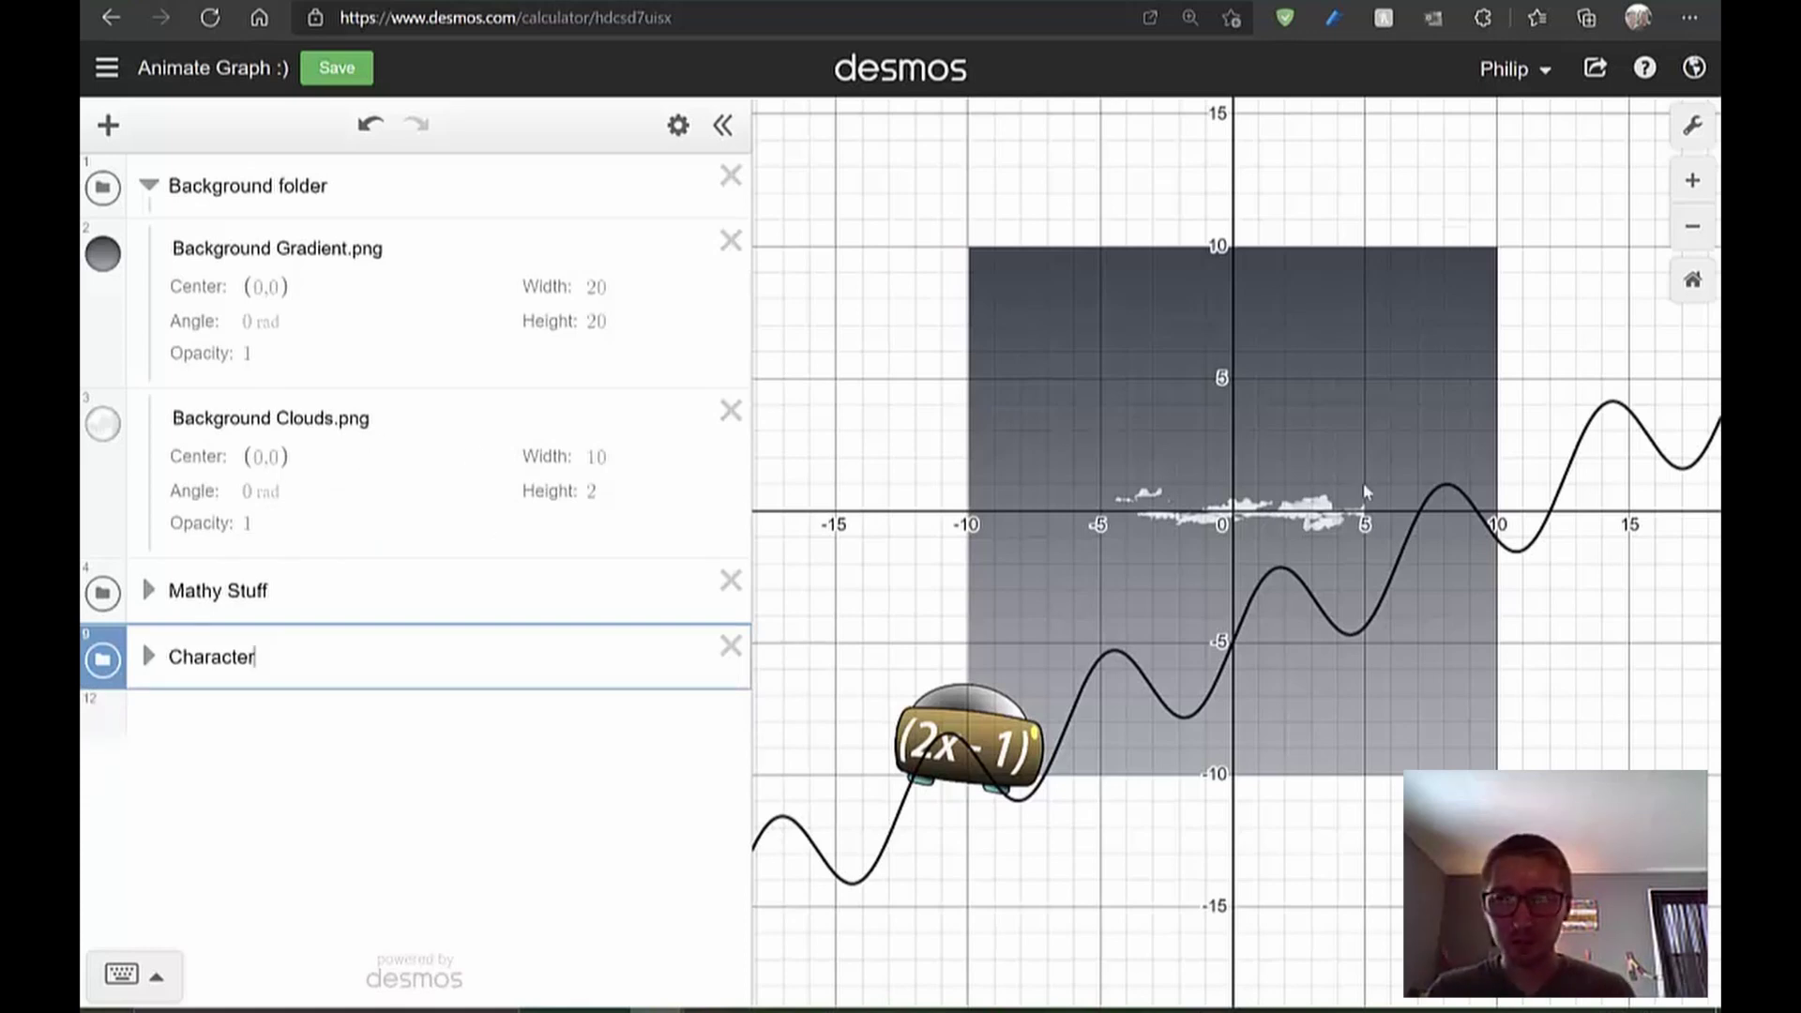
Set the Background Clouds.png image's width to 50 and its height to 10
{"action": "left_click", "coordinate": [611, 472]}
{"action": "key", "text": "BackSpace"}
{"action": "key", "text": "BackSpace"}
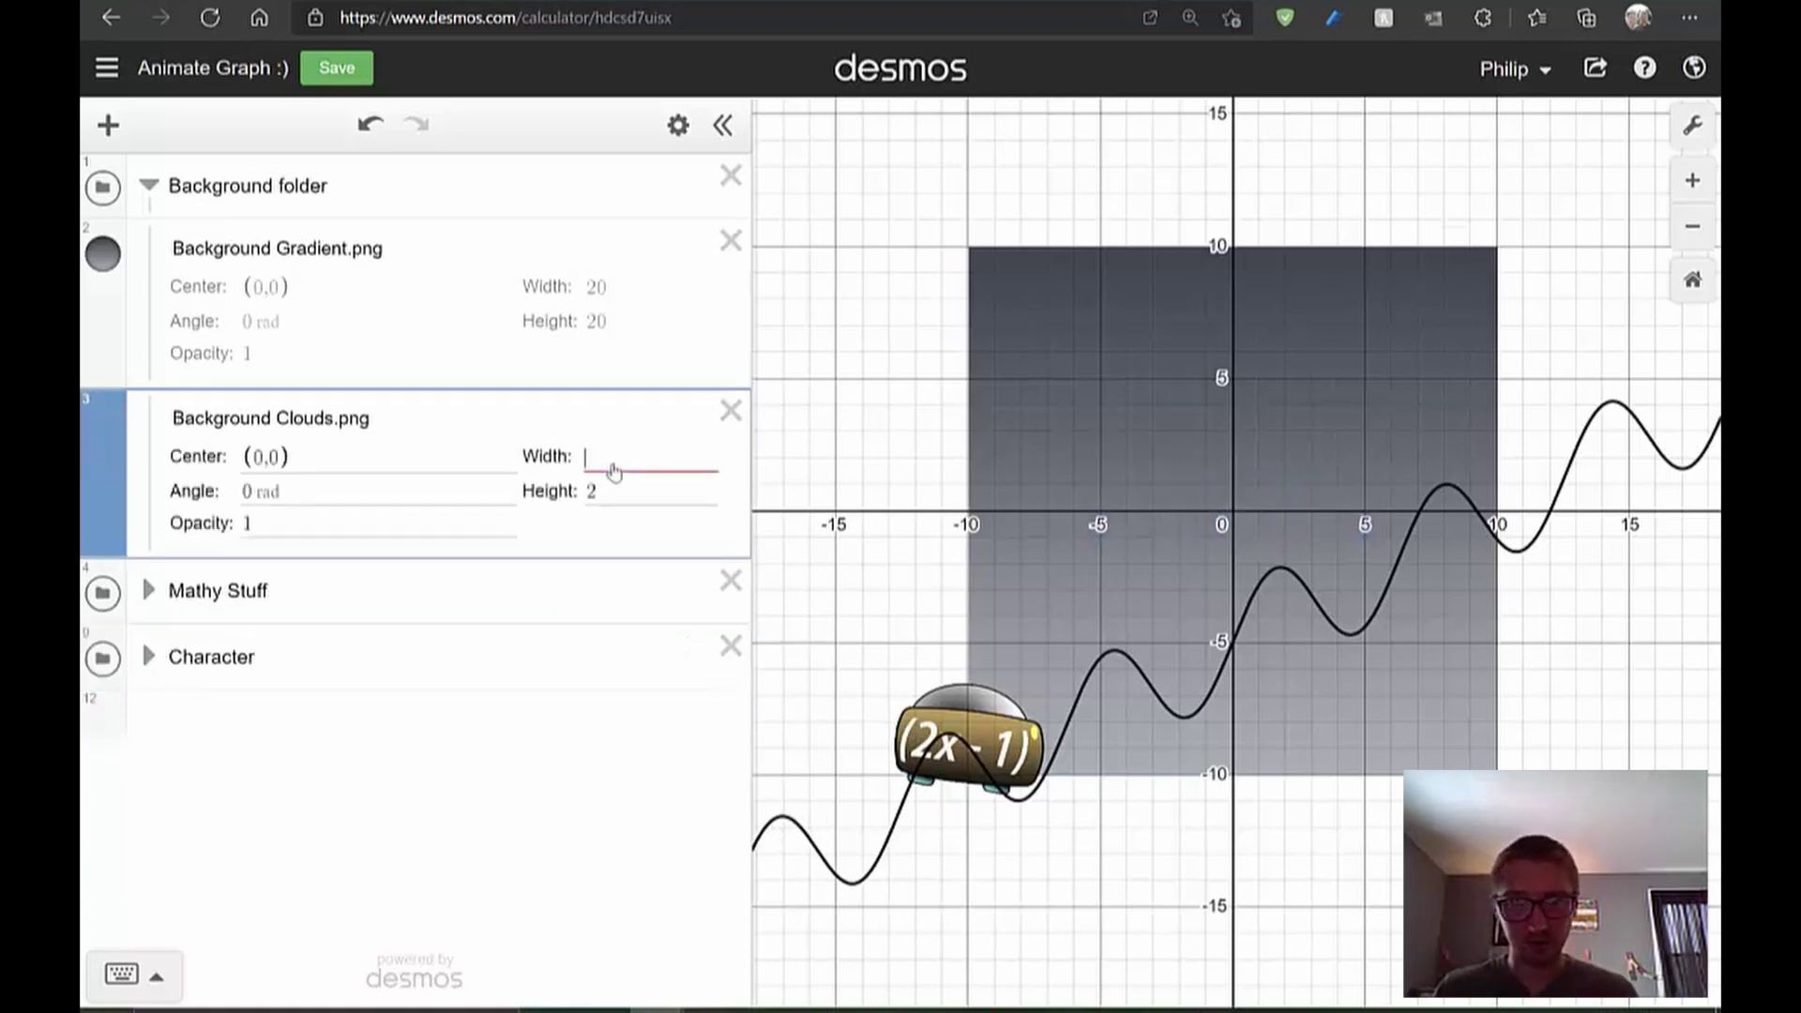
{"action": "type", "text": "50"}
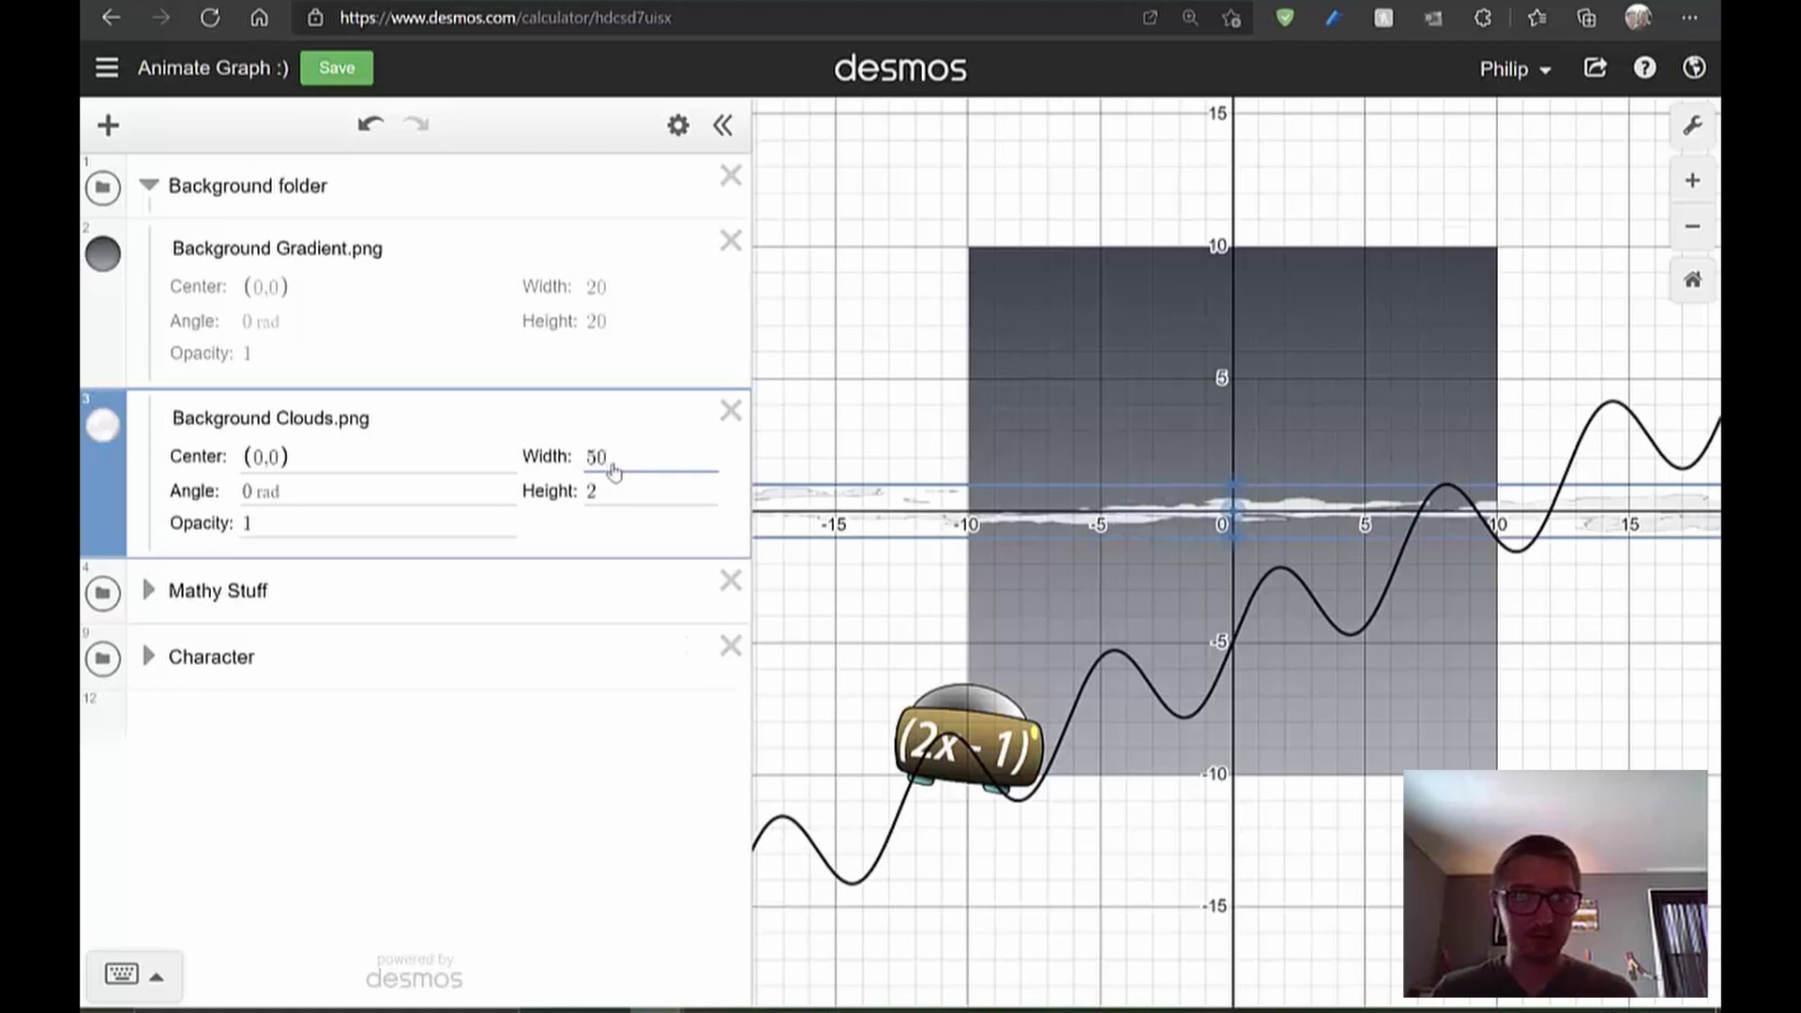
{"action": "left_click", "coordinate": [603, 494]}
{"action": "key", "text": "BackSpace"}
{"action": "type", "text": "10"}
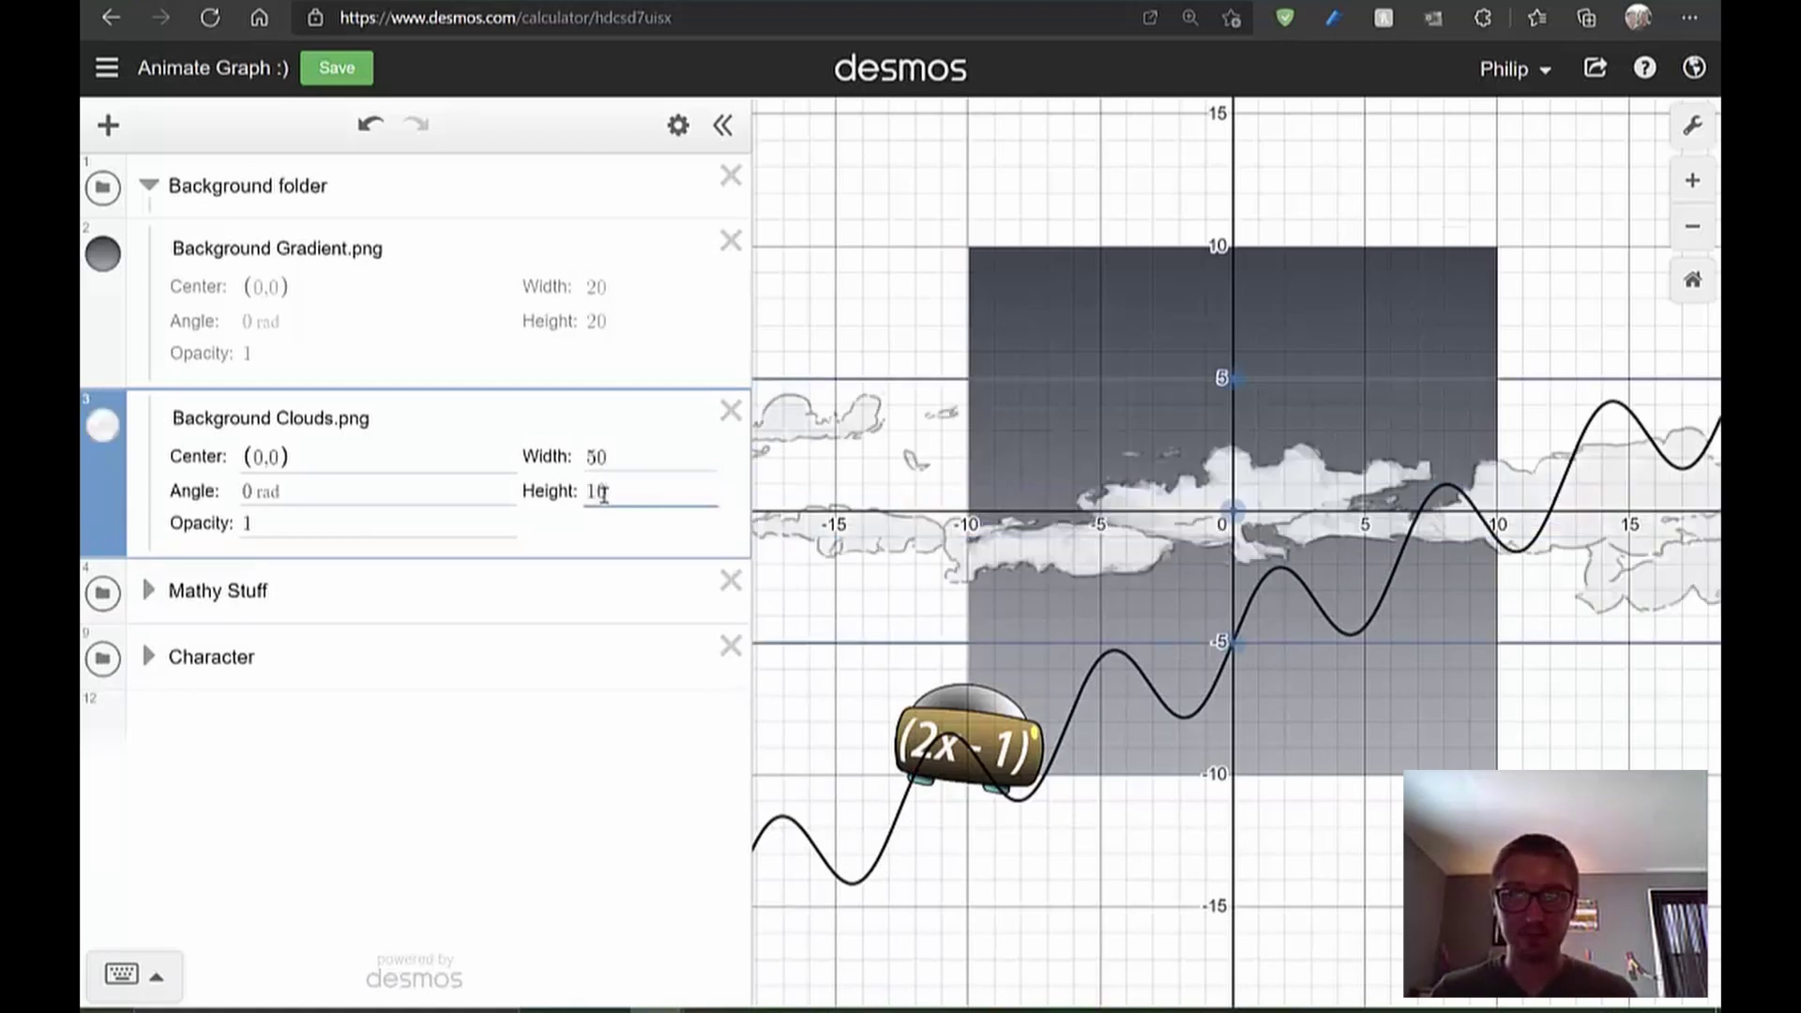
Set the Background Clouds.png image's center to (20,0) and its opacity to .5
{"action": "left_click", "coordinate": [262, 457]}
{"action": "key", "text": "BackSpace"}
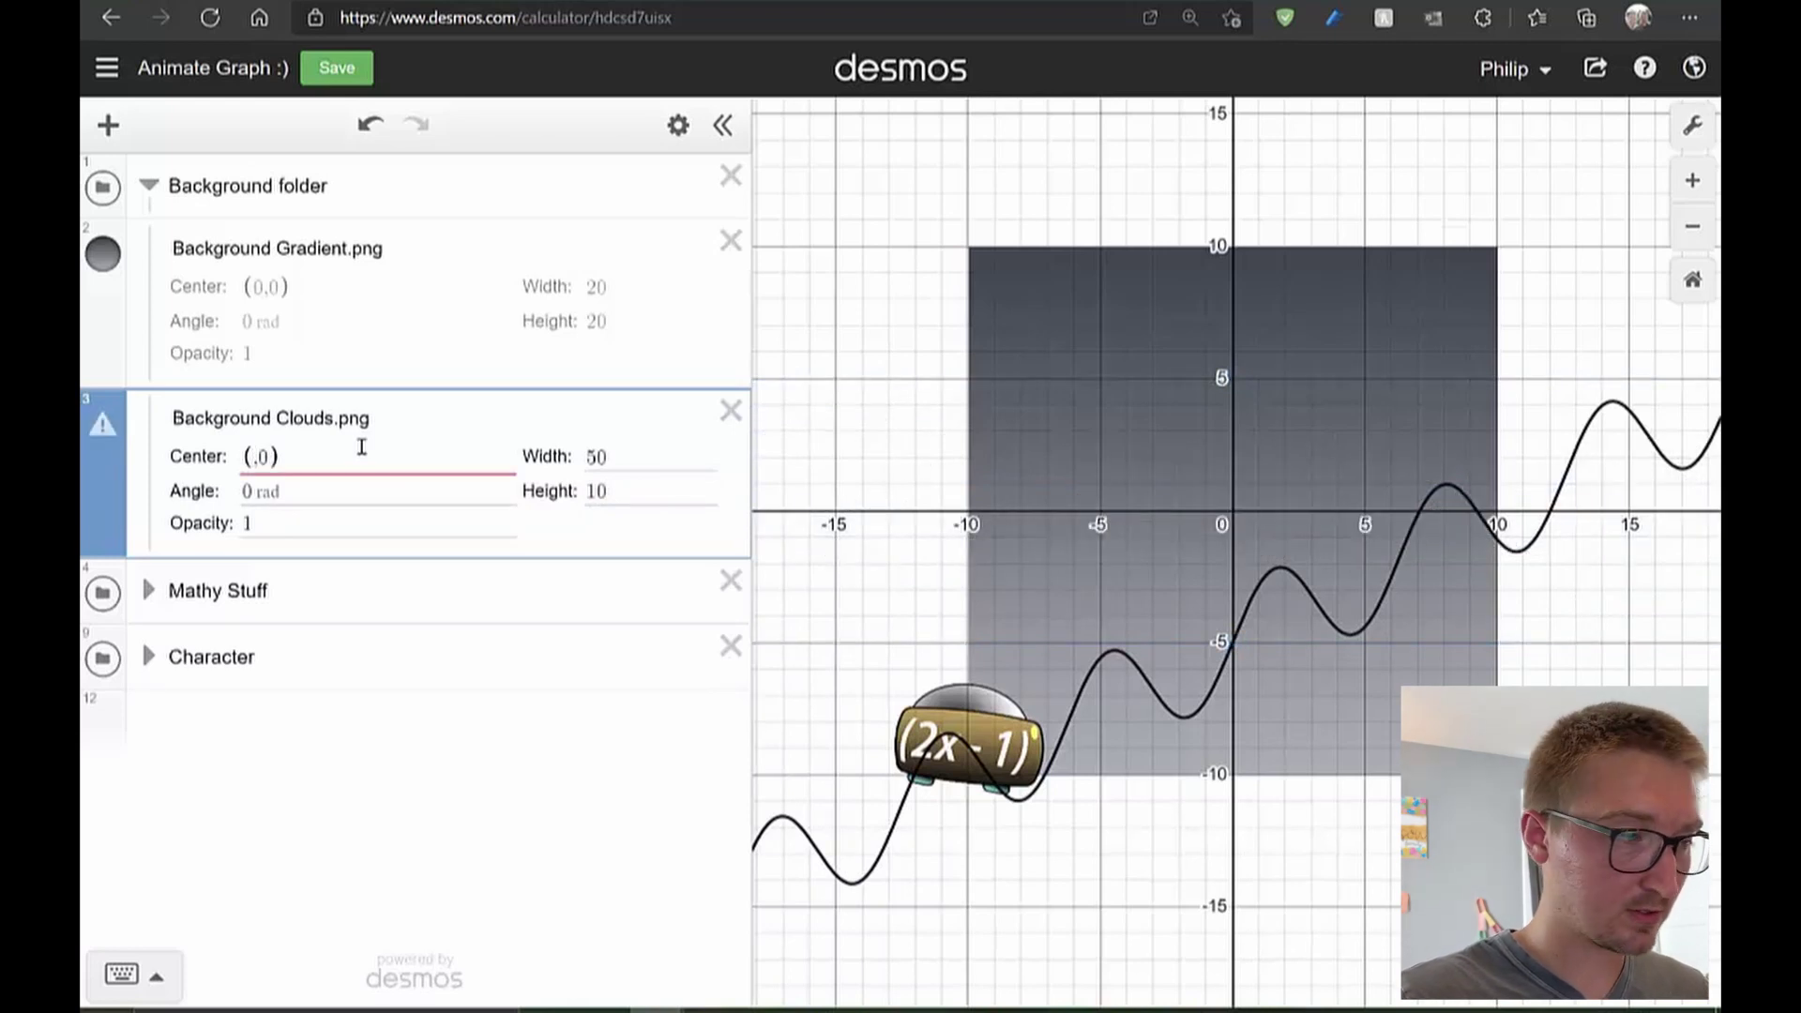
{"action": "type", "text": "20"}
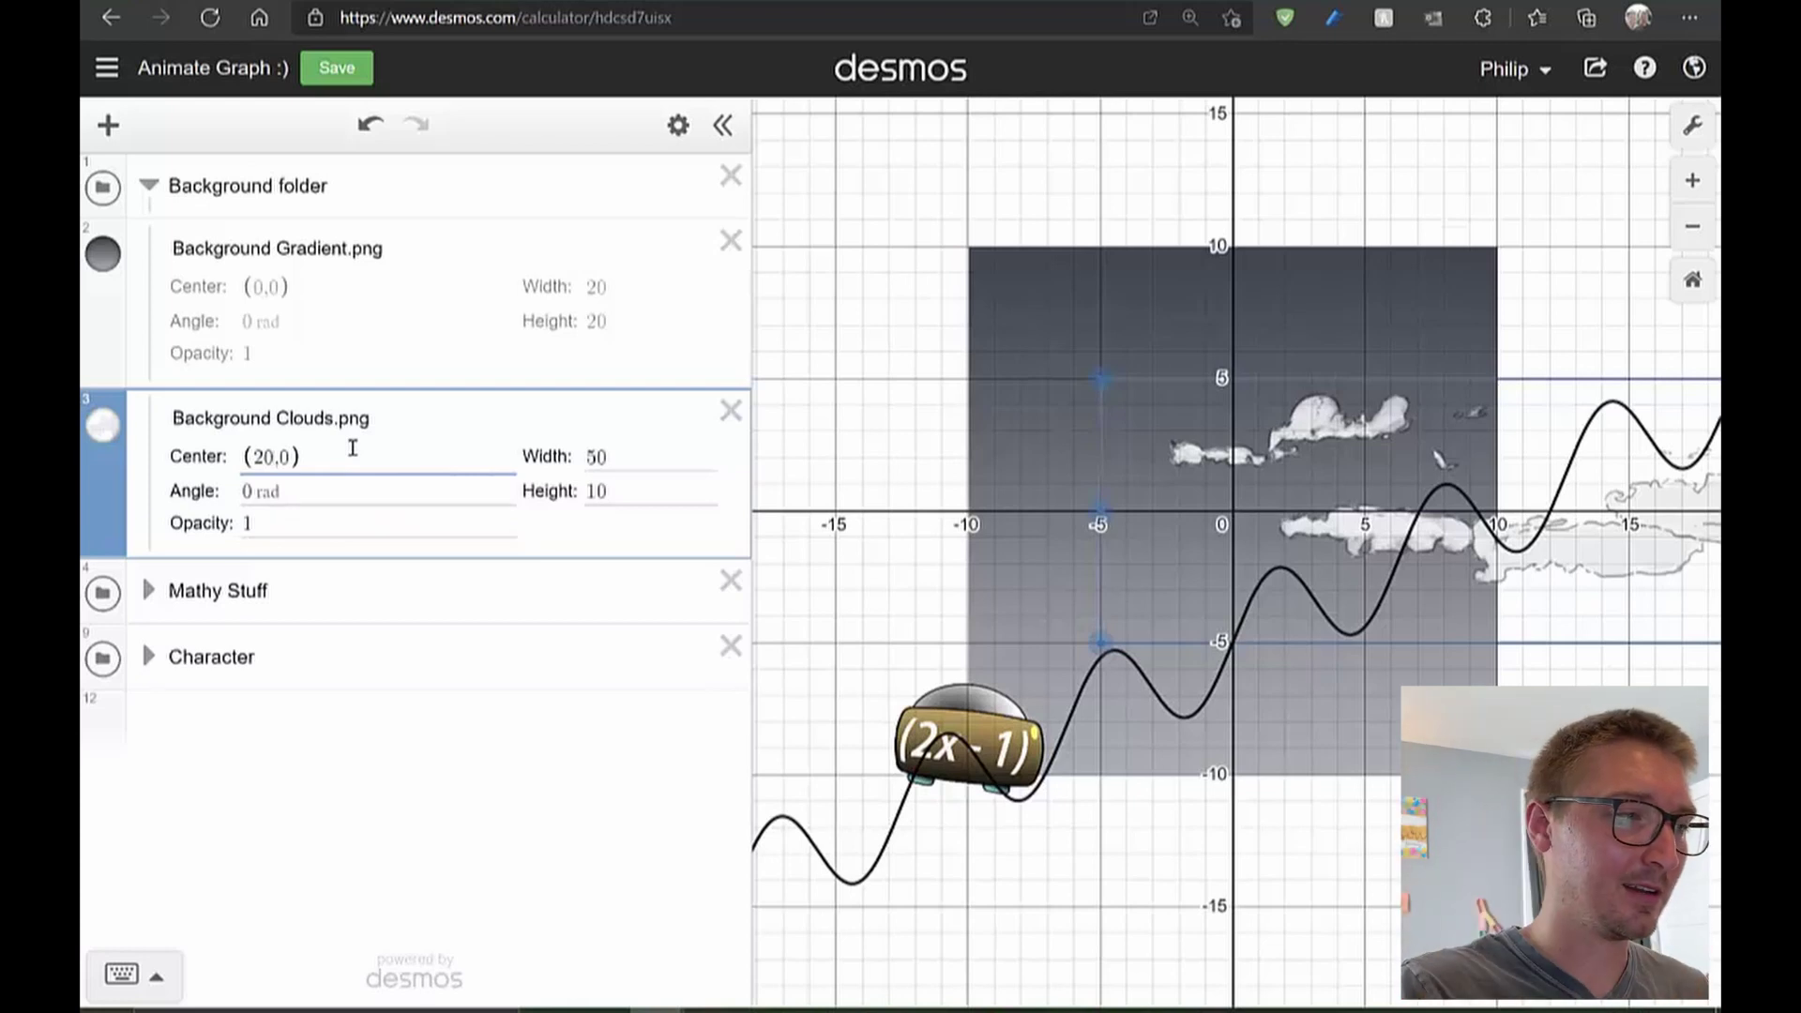
{"action": "left_click", "coordinate": [250, 522]}
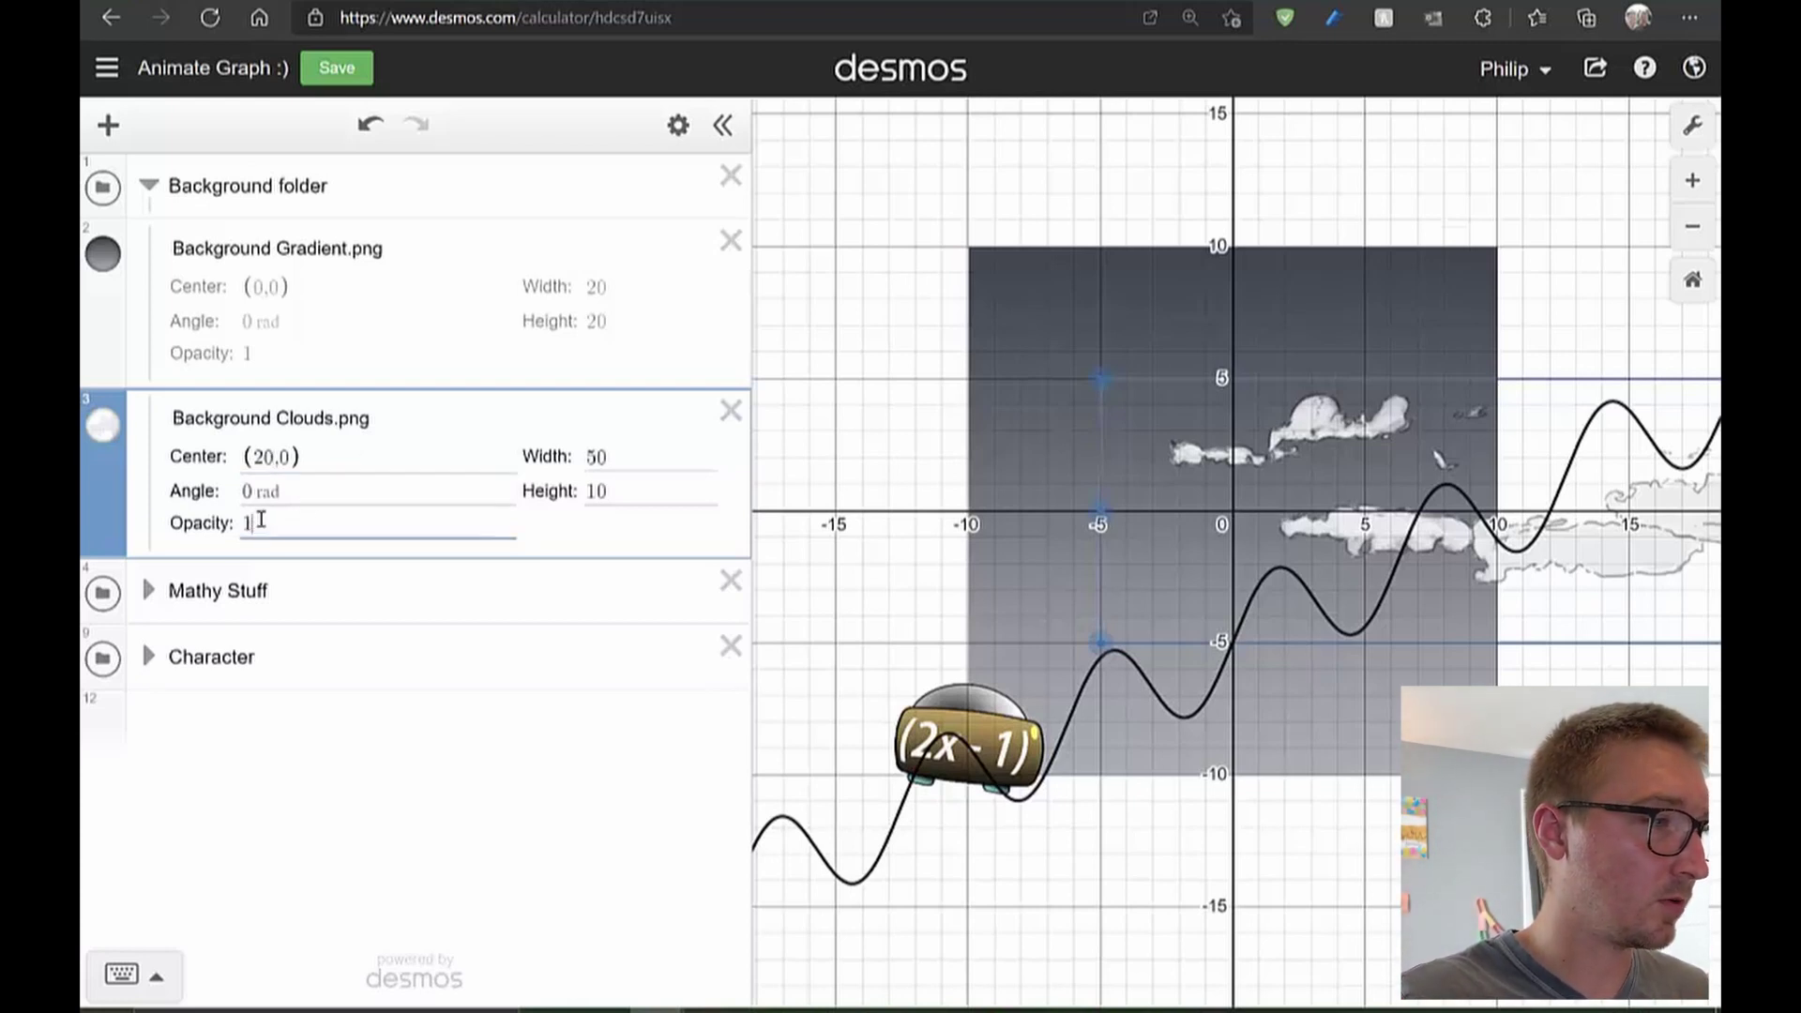
{"action": "type", "text": ".7"}
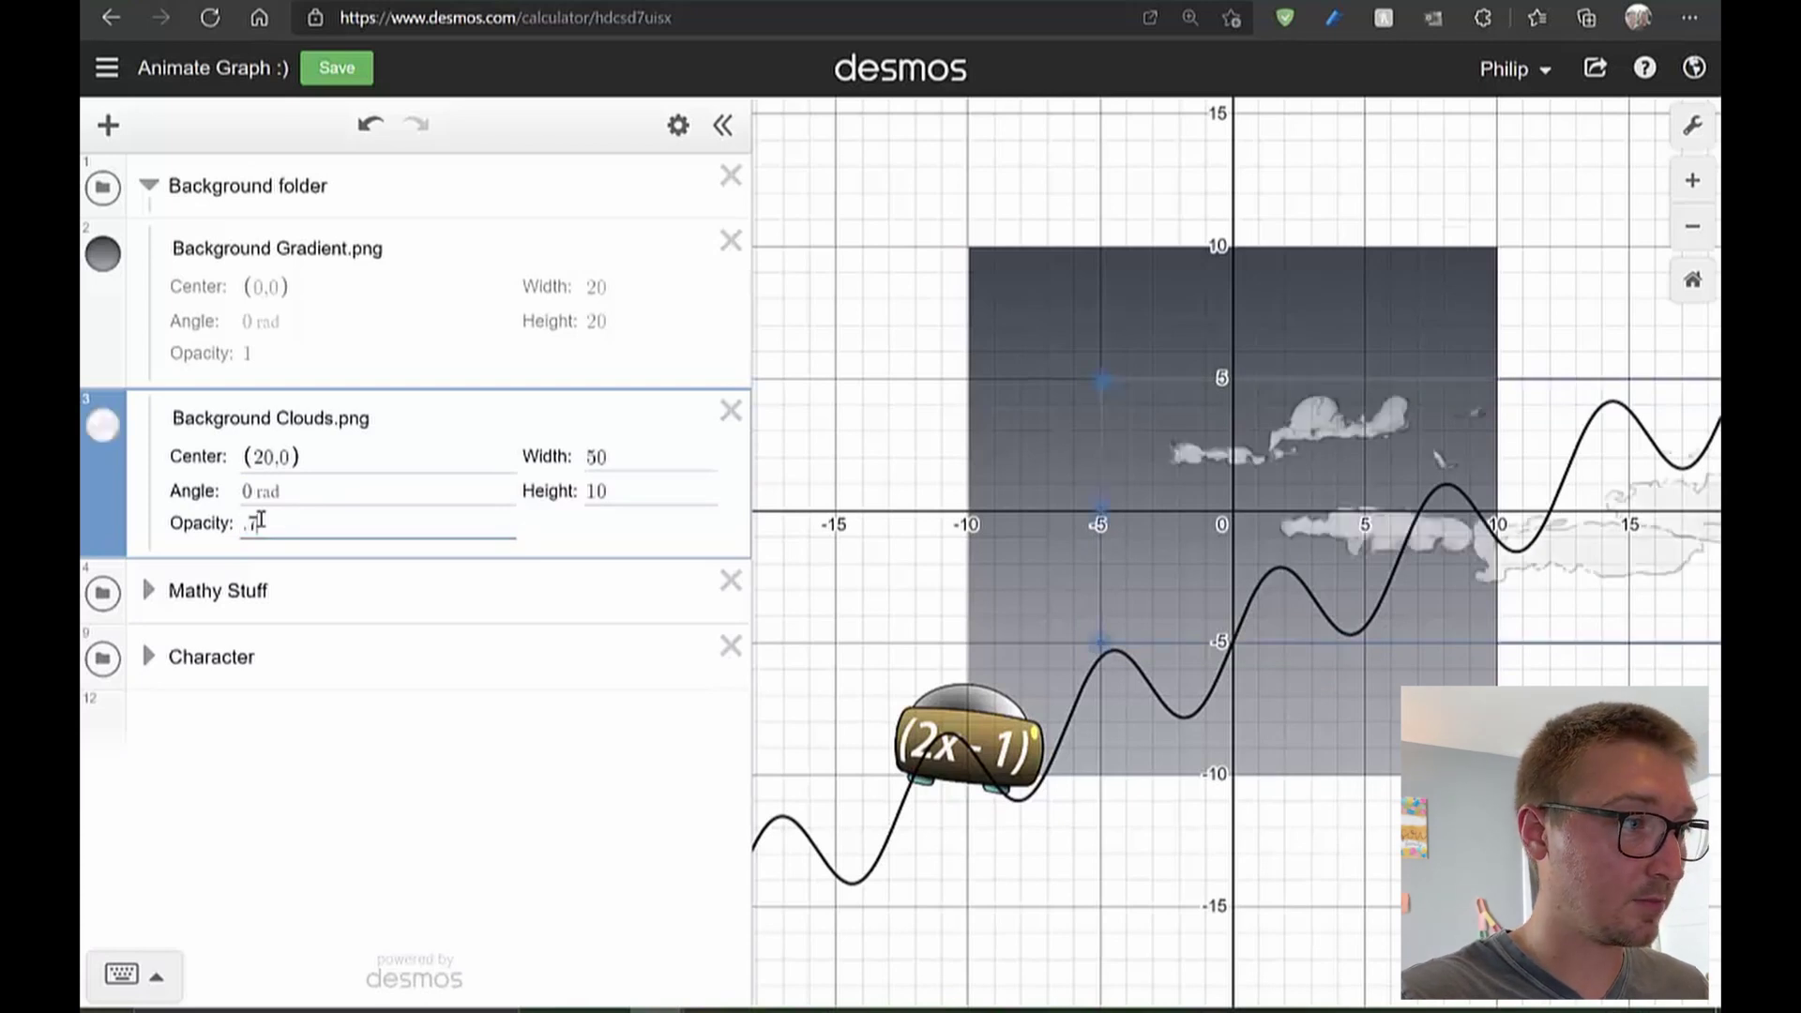
{"action": "key", "text": "BackSpace"}
{"action": "type", "text": "5"}
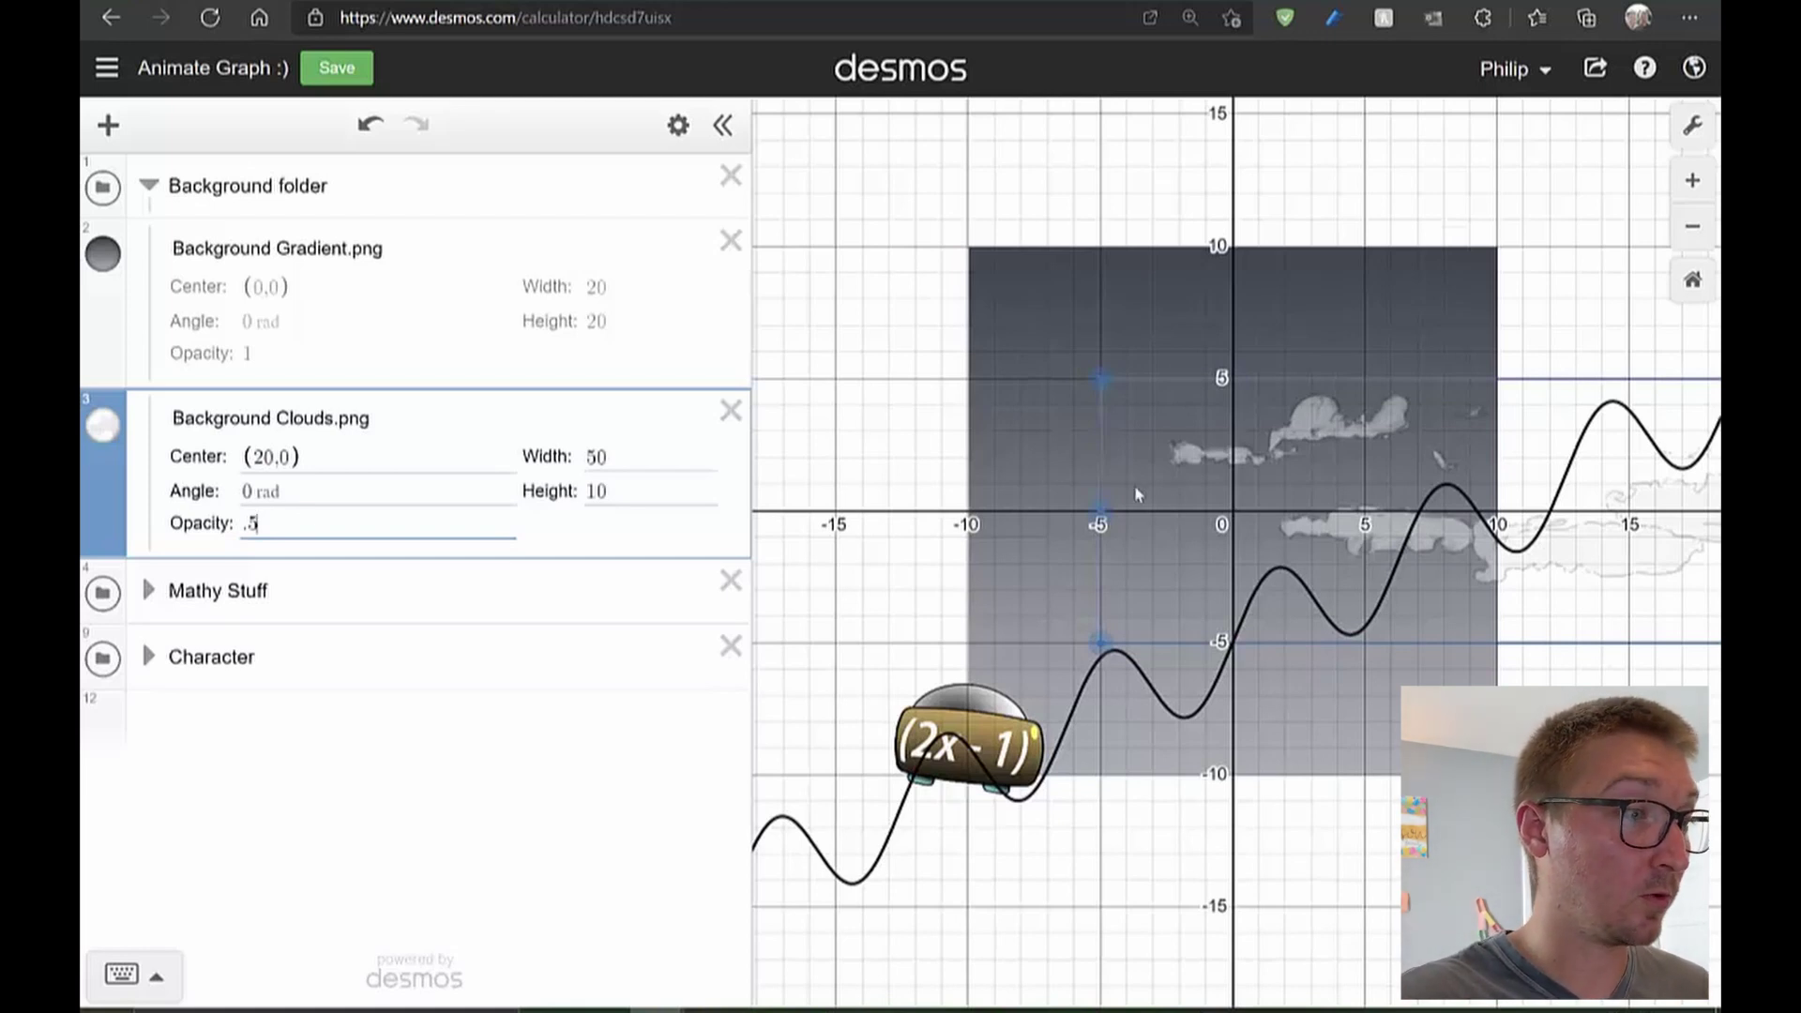
Make the clouds drift with time by changing the x-coordinate of the image's center to 20 - t_ime
{"action": "left_click", "coordinate": [272, 458]}
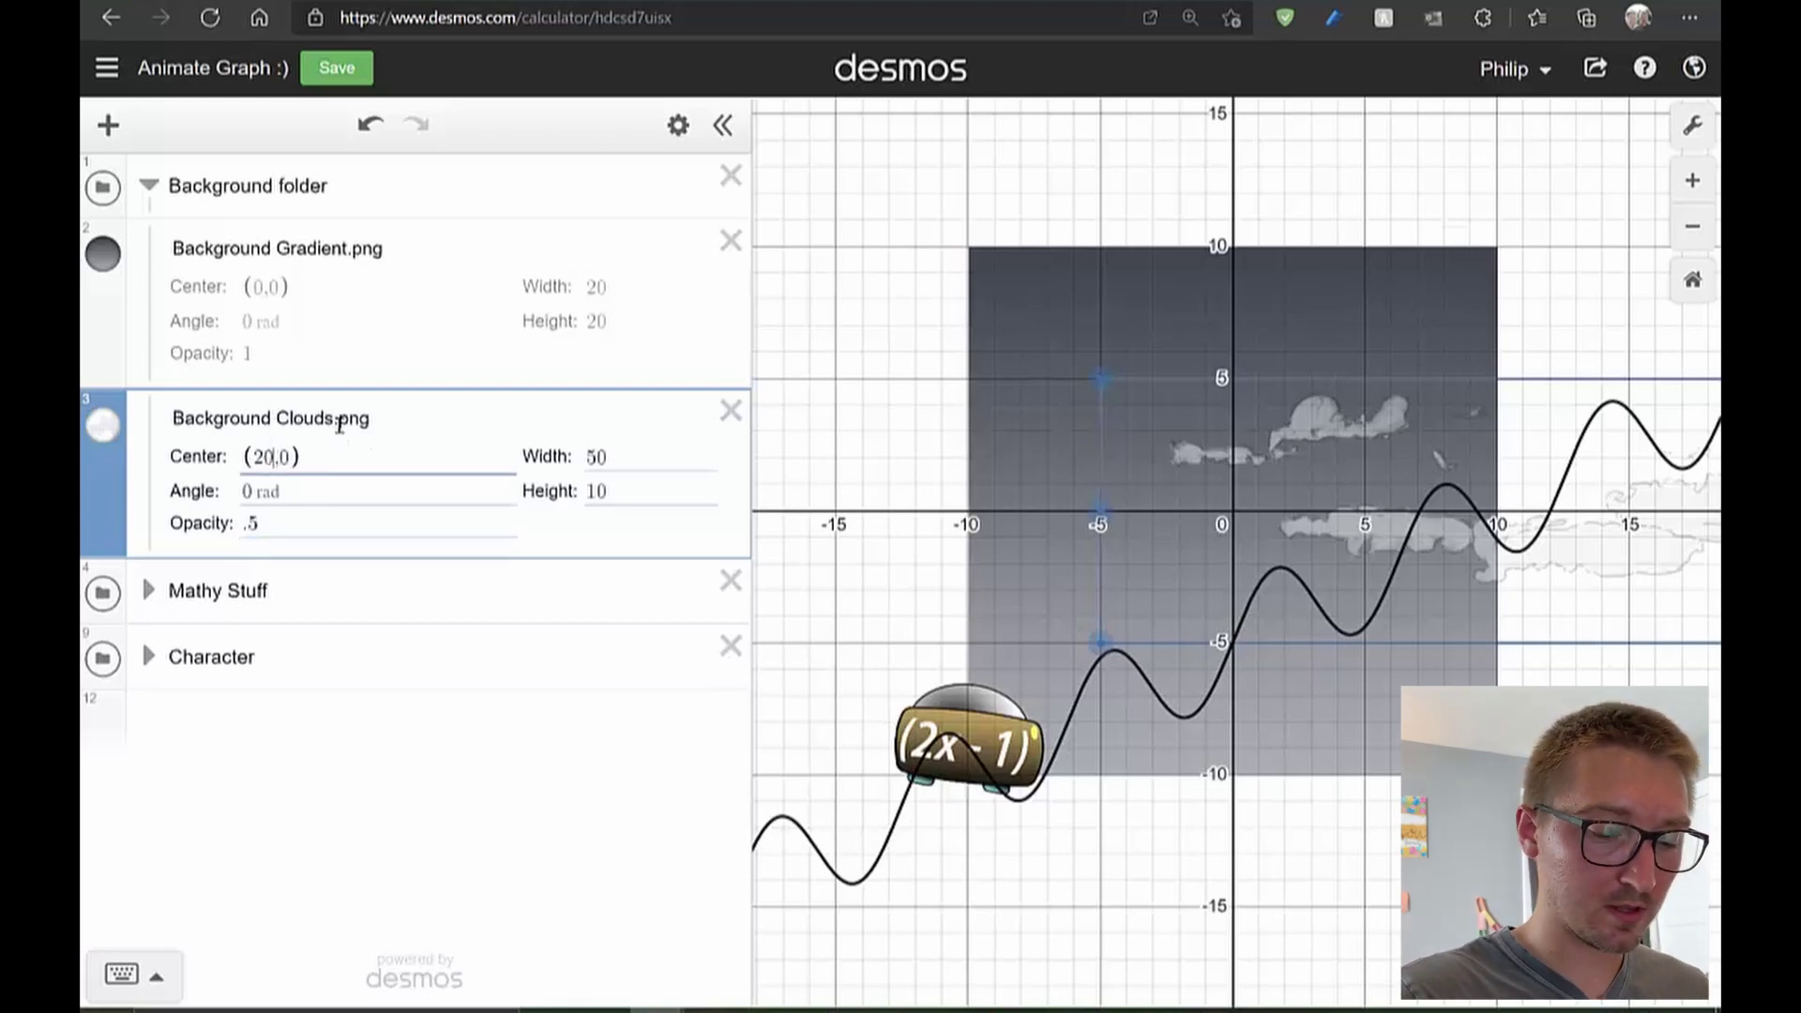
{"action": "type", "text": "-"}
{"action": "type", "text": "t_time"}
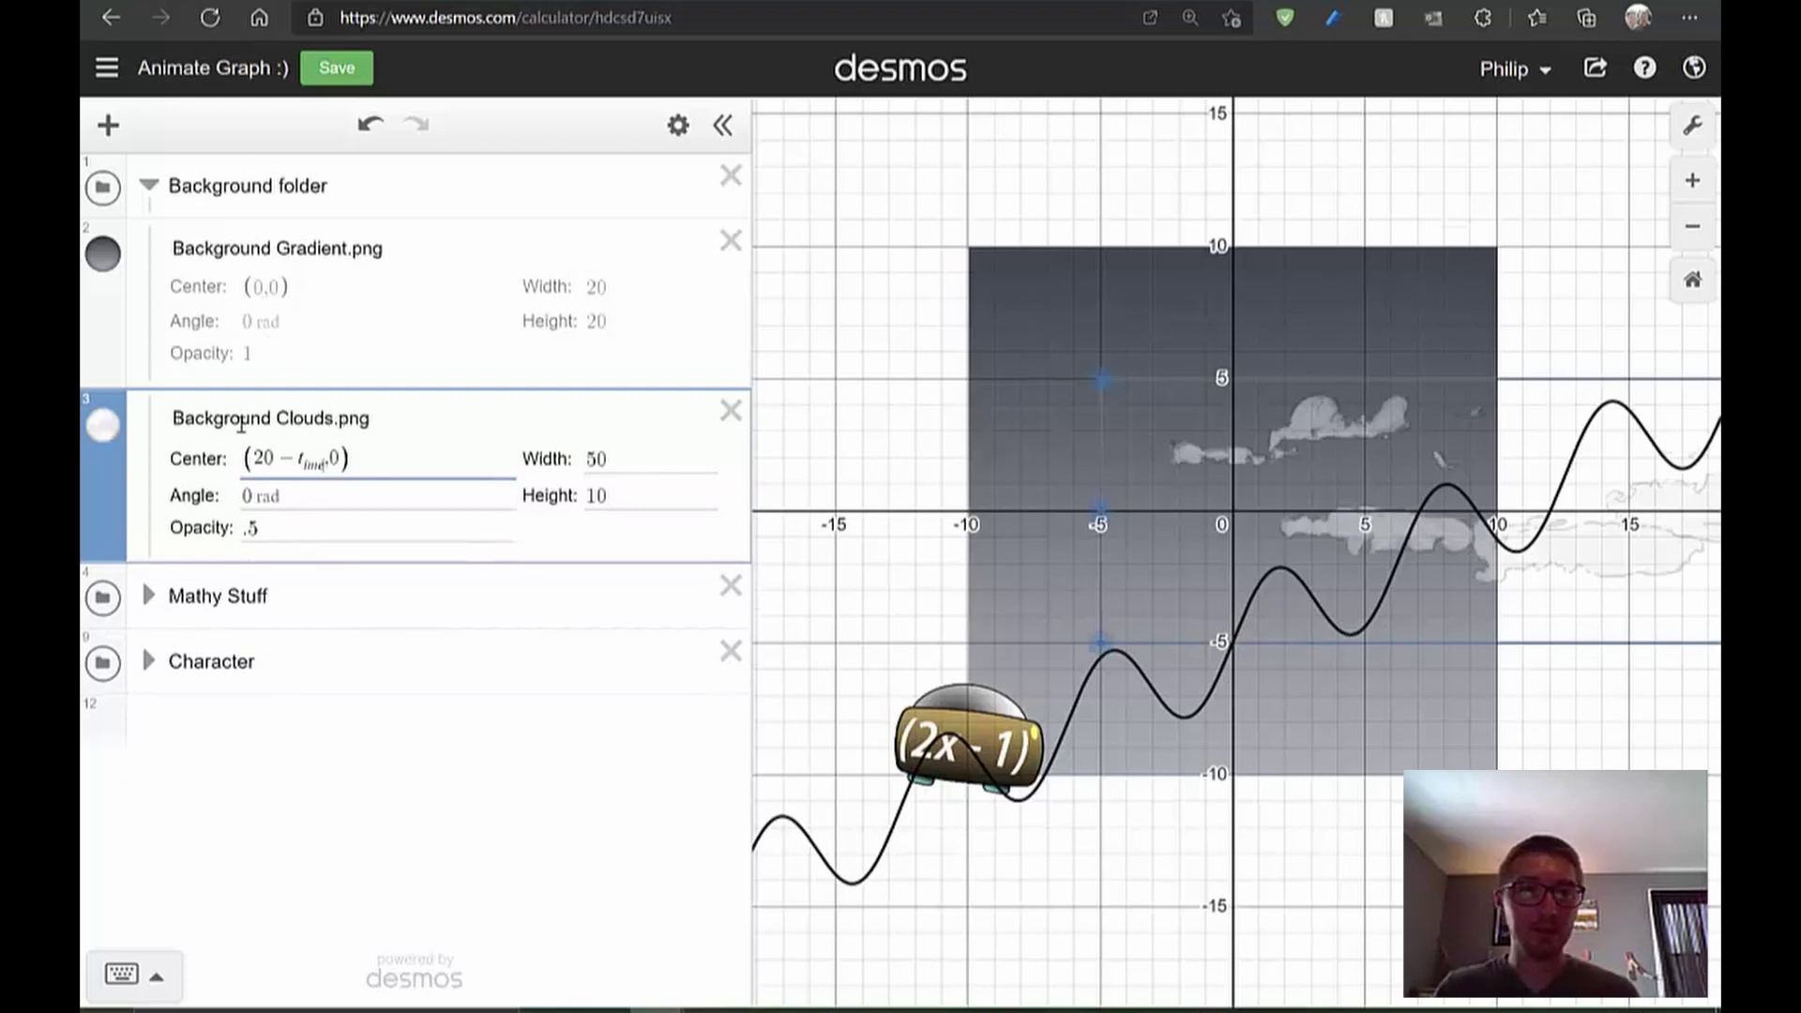
Move the t_ime slider out of the Mathy Stuff folder to the start of the expression list, and play it to test the cloud movement
{"action": "left_click", "coordinate": [148, 595]}
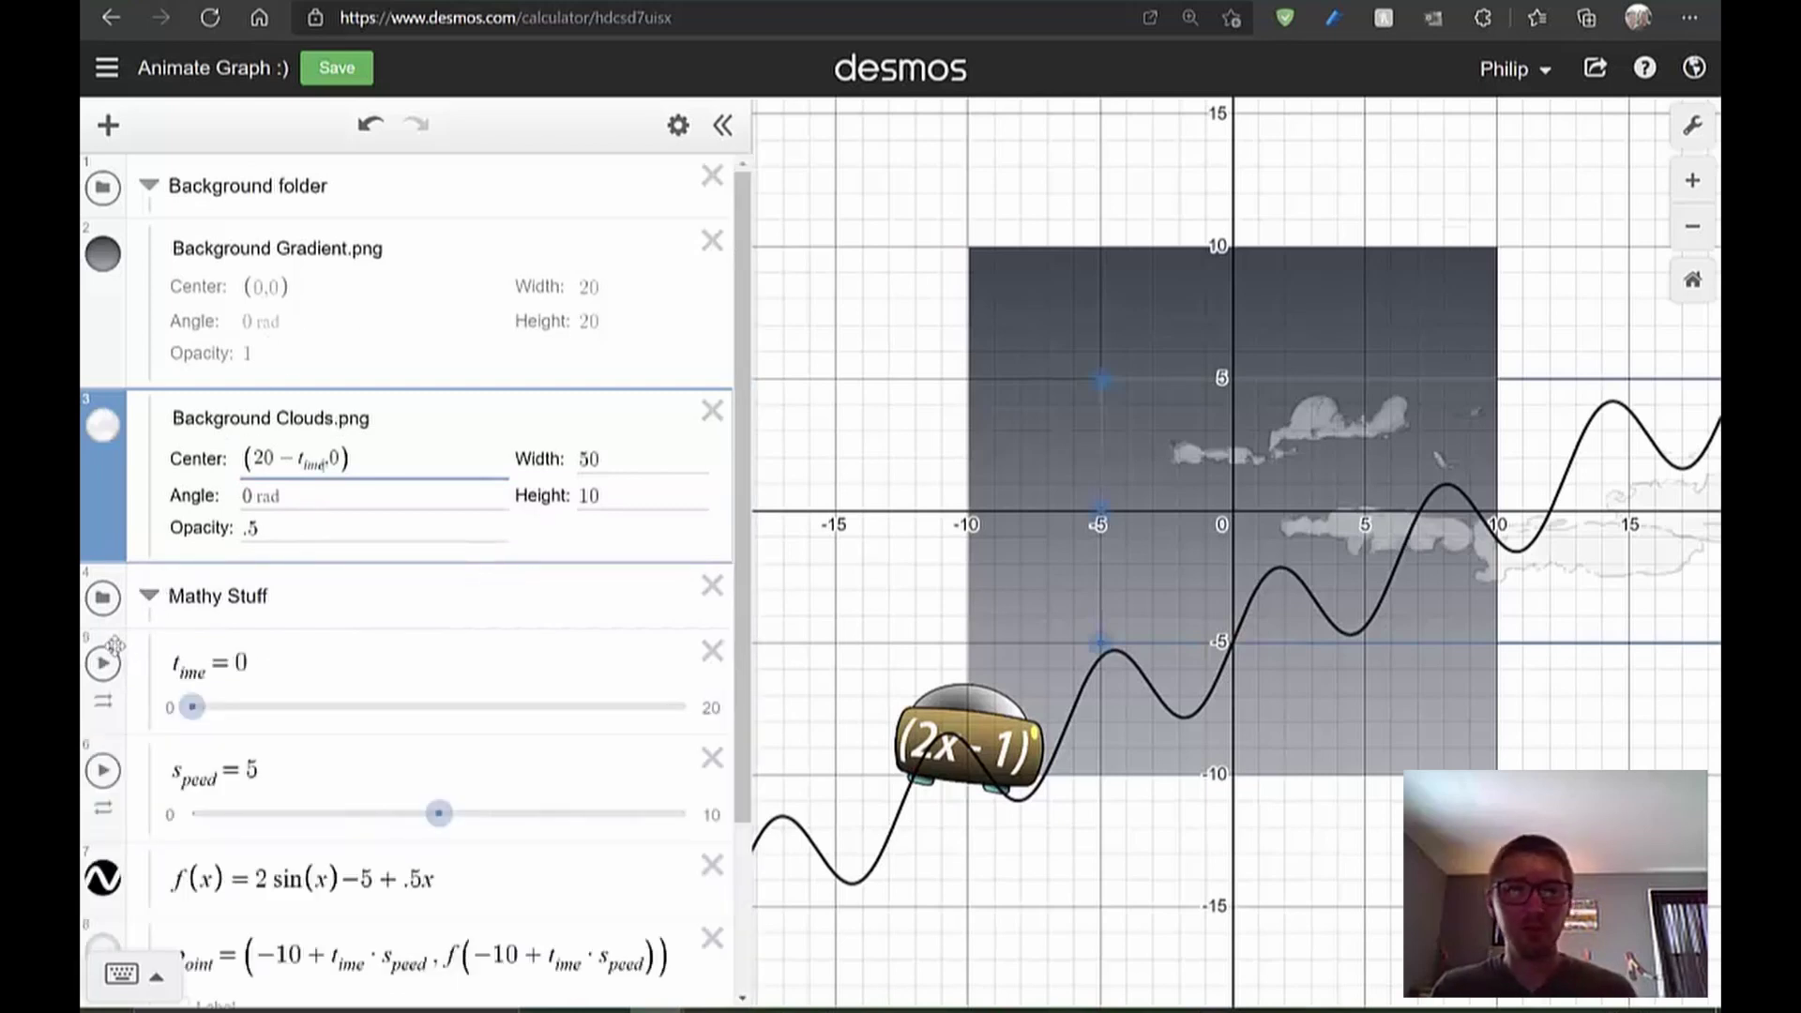
{"action": "left_click_drag", "start_coordinate": [117, 647], "coordinate": [172, 176]}
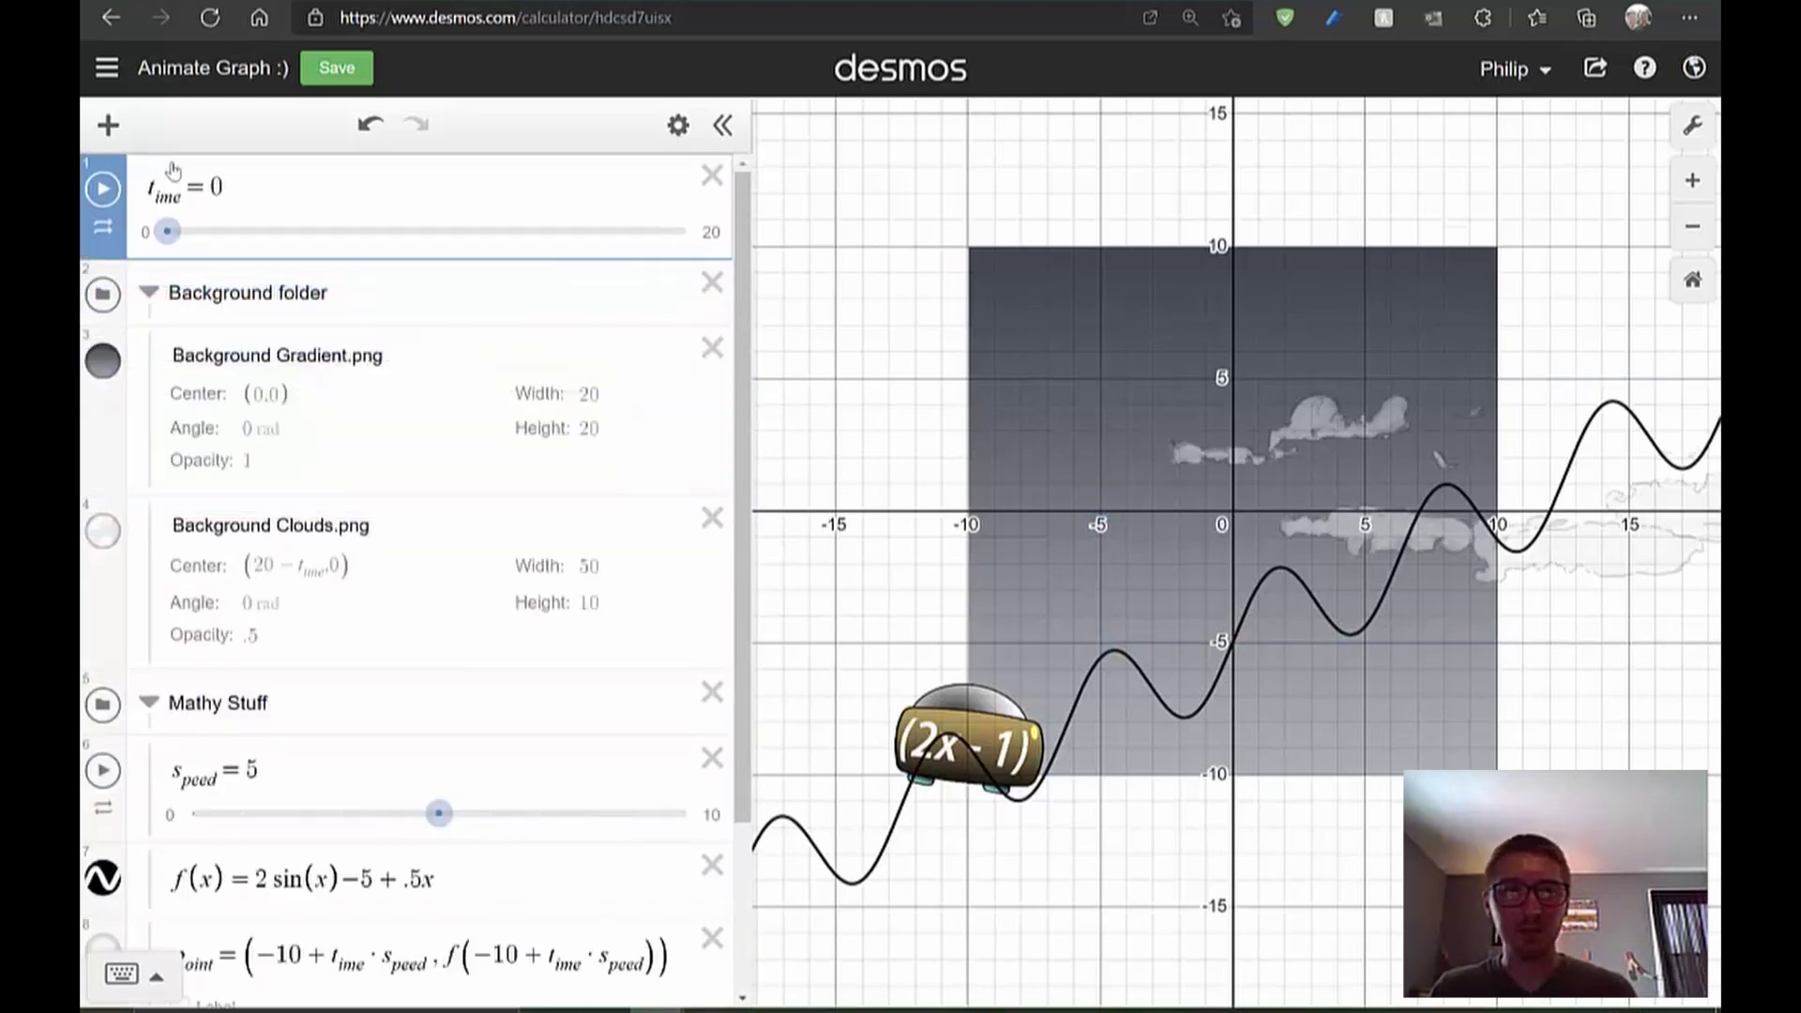
{"action": "left_click", "coordinate": [148, 701]}
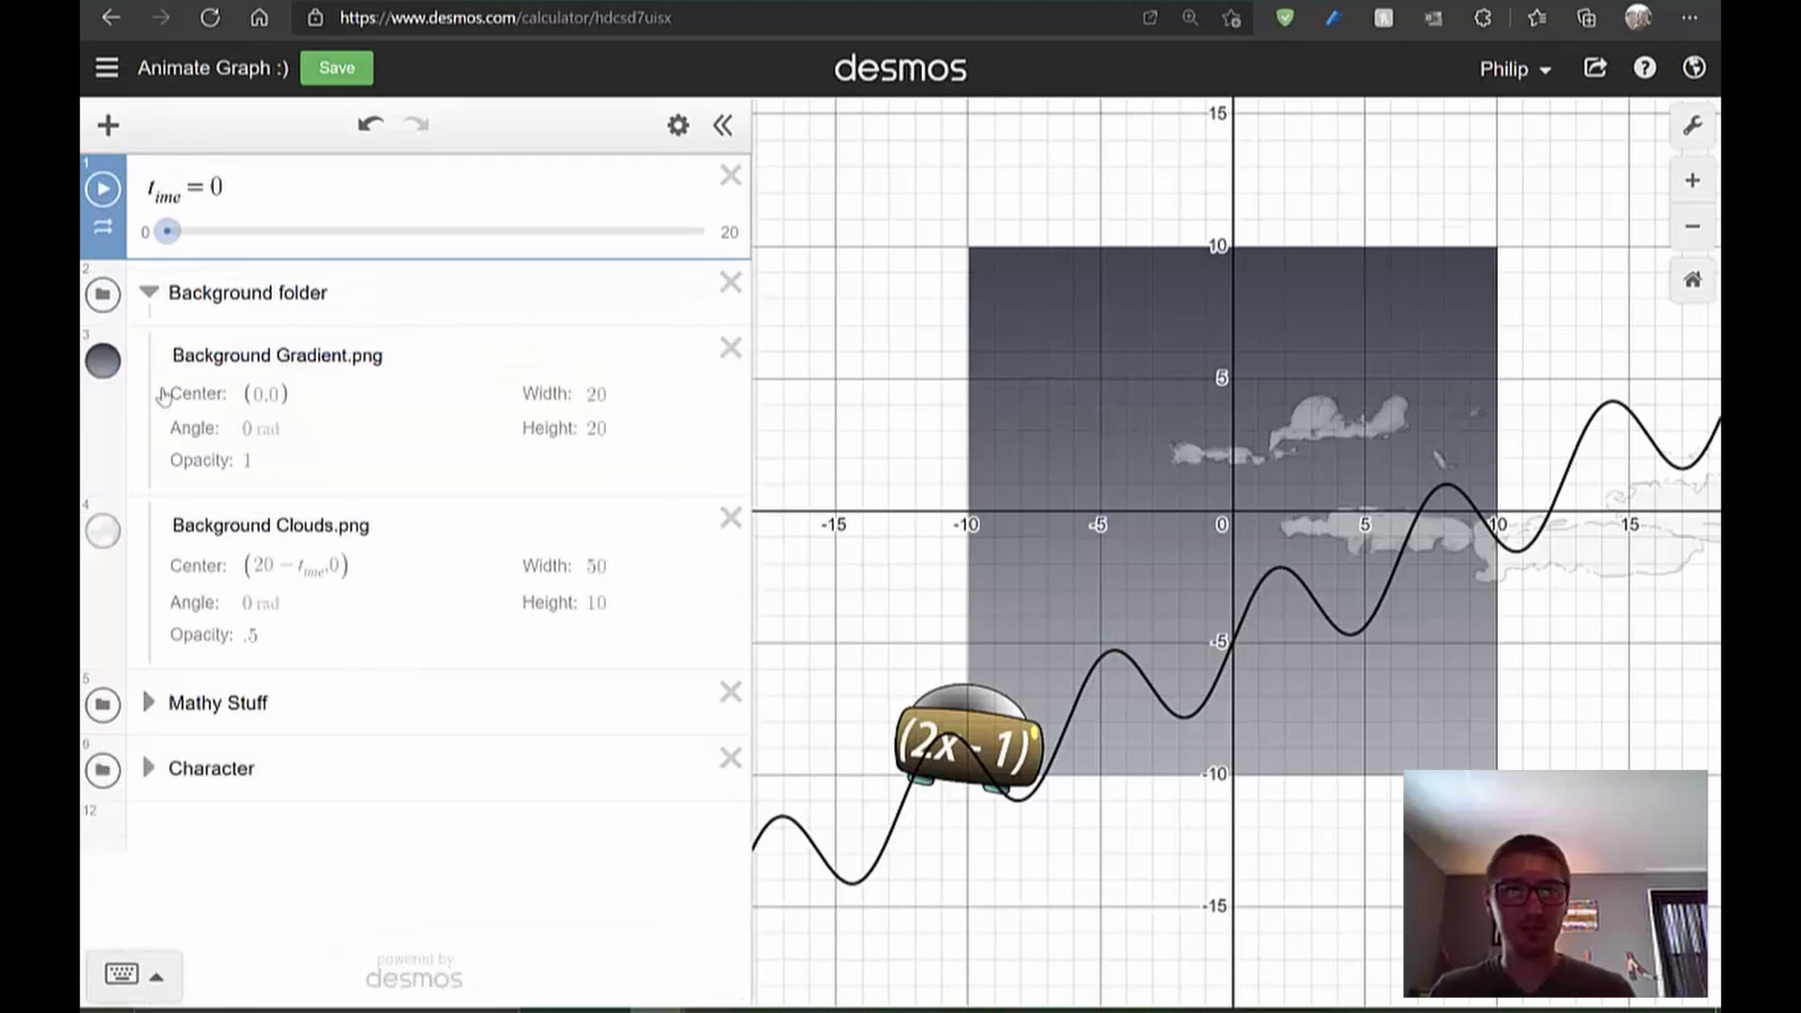
{"action": "left_click", "coordinate": [108, 192]}
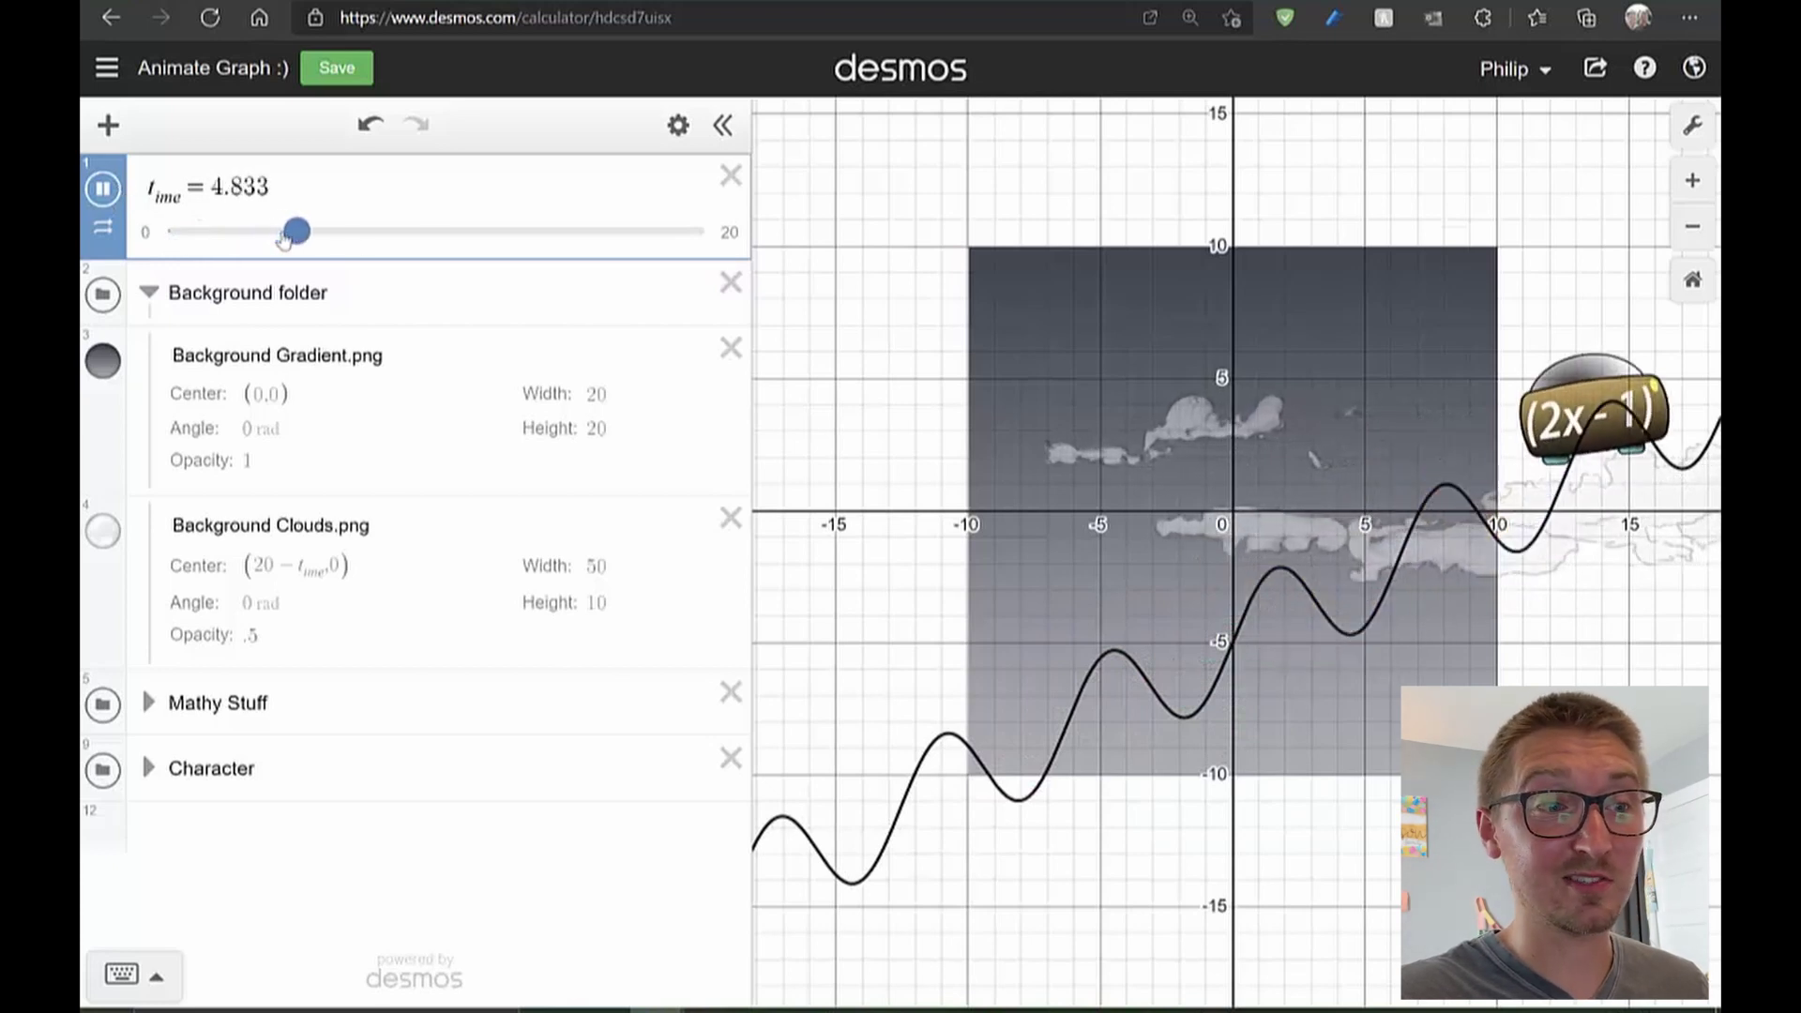
{"action": "left_click", "coordinate": [106, 190]}
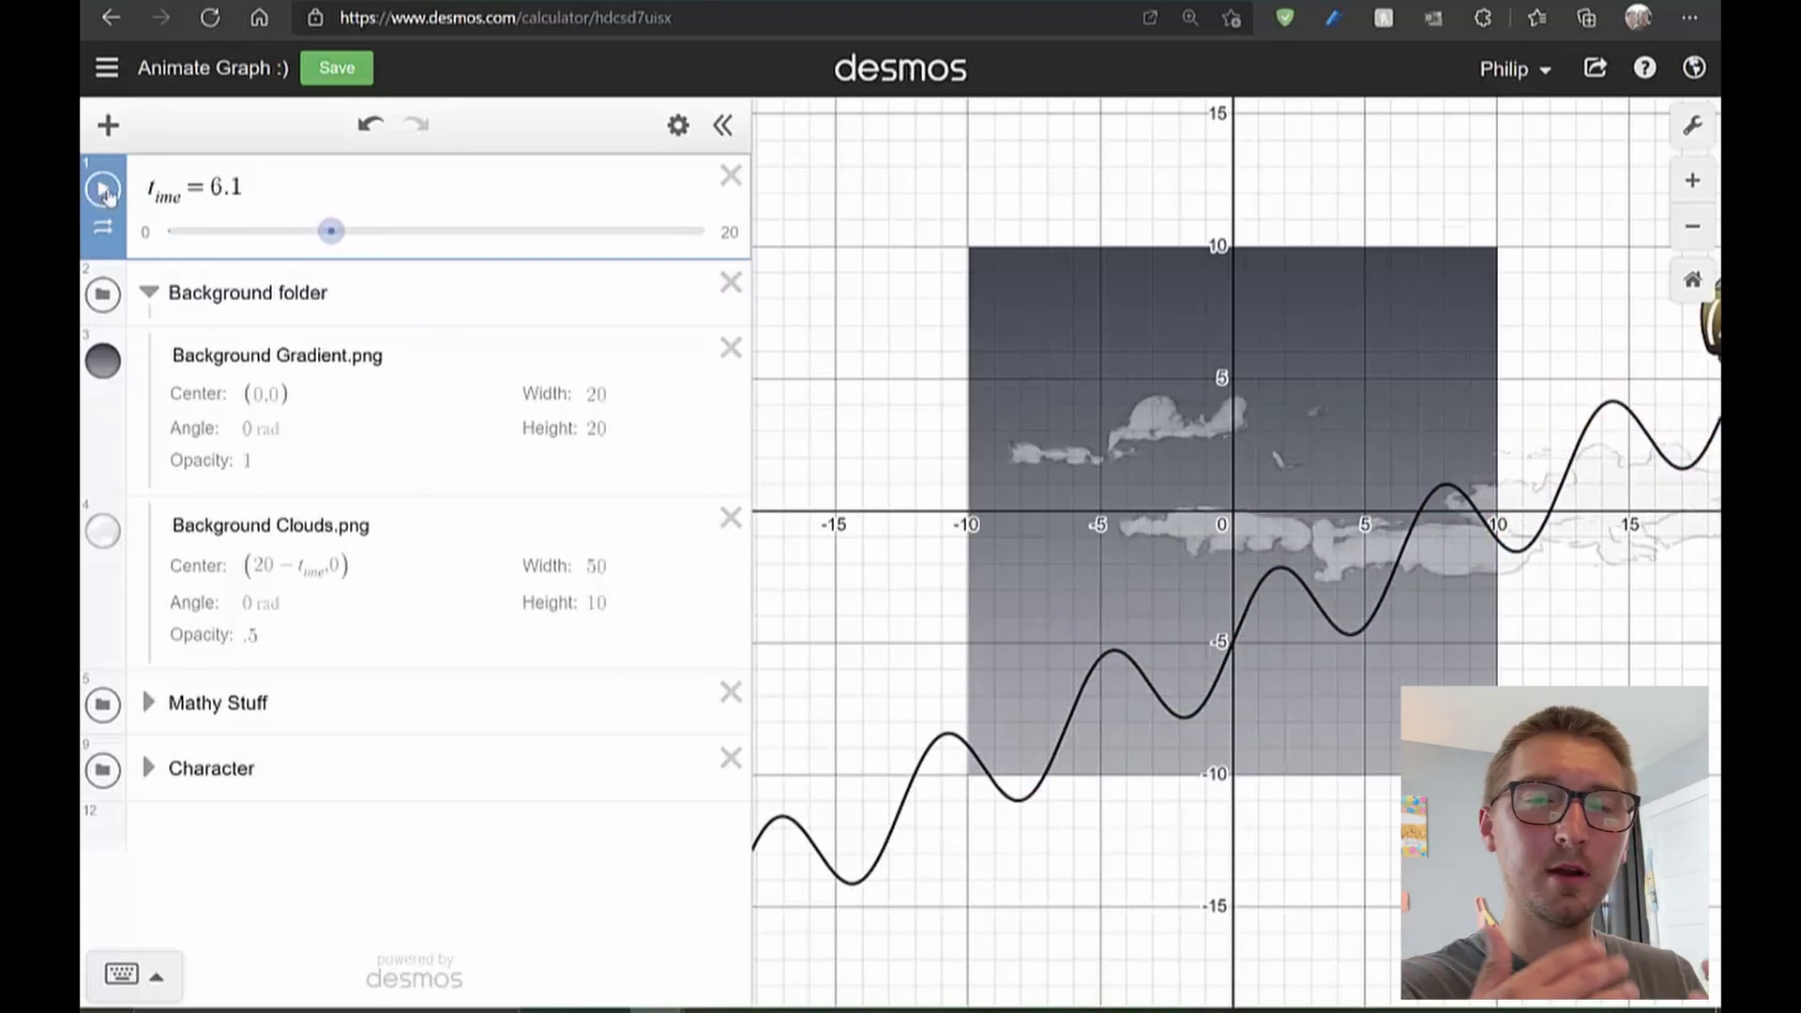
Multiply t_ime by s_peed in the clouds' center expression, and test the drift by playing t_ime from 0
{"action": "left_click", "coordinate": [324, 570]}
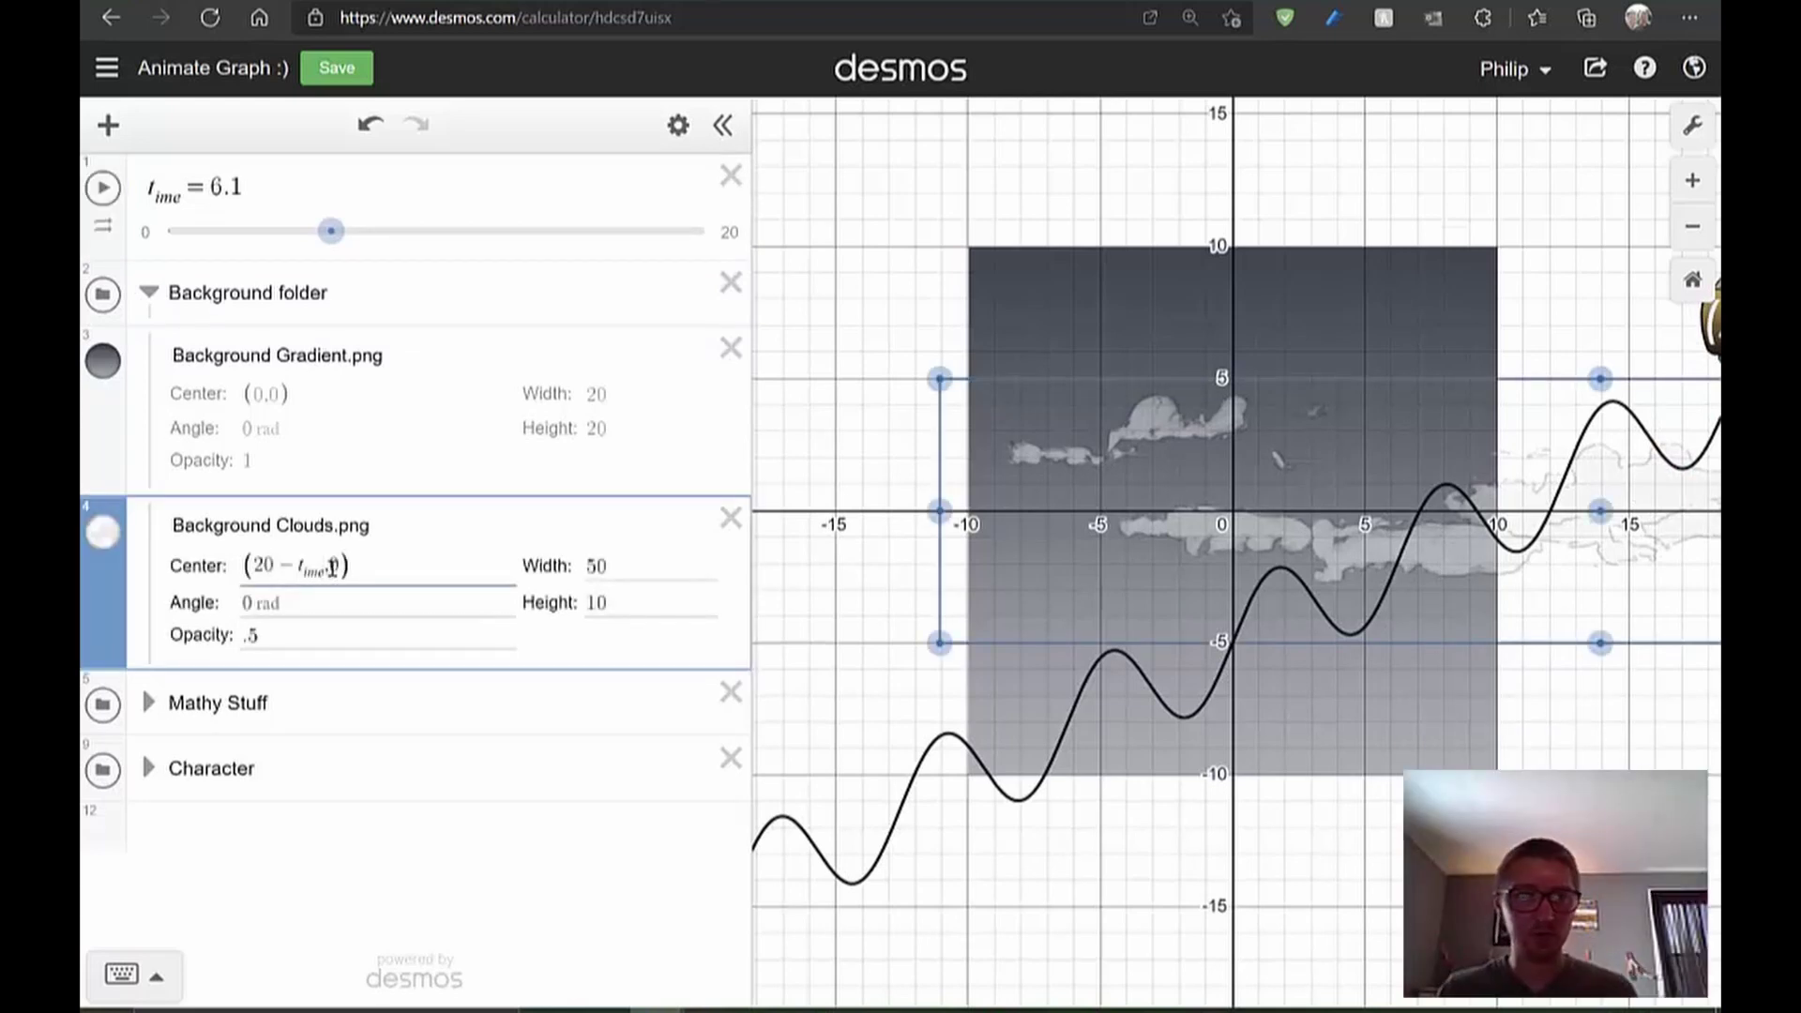
{"action": "type", "text": "*"}
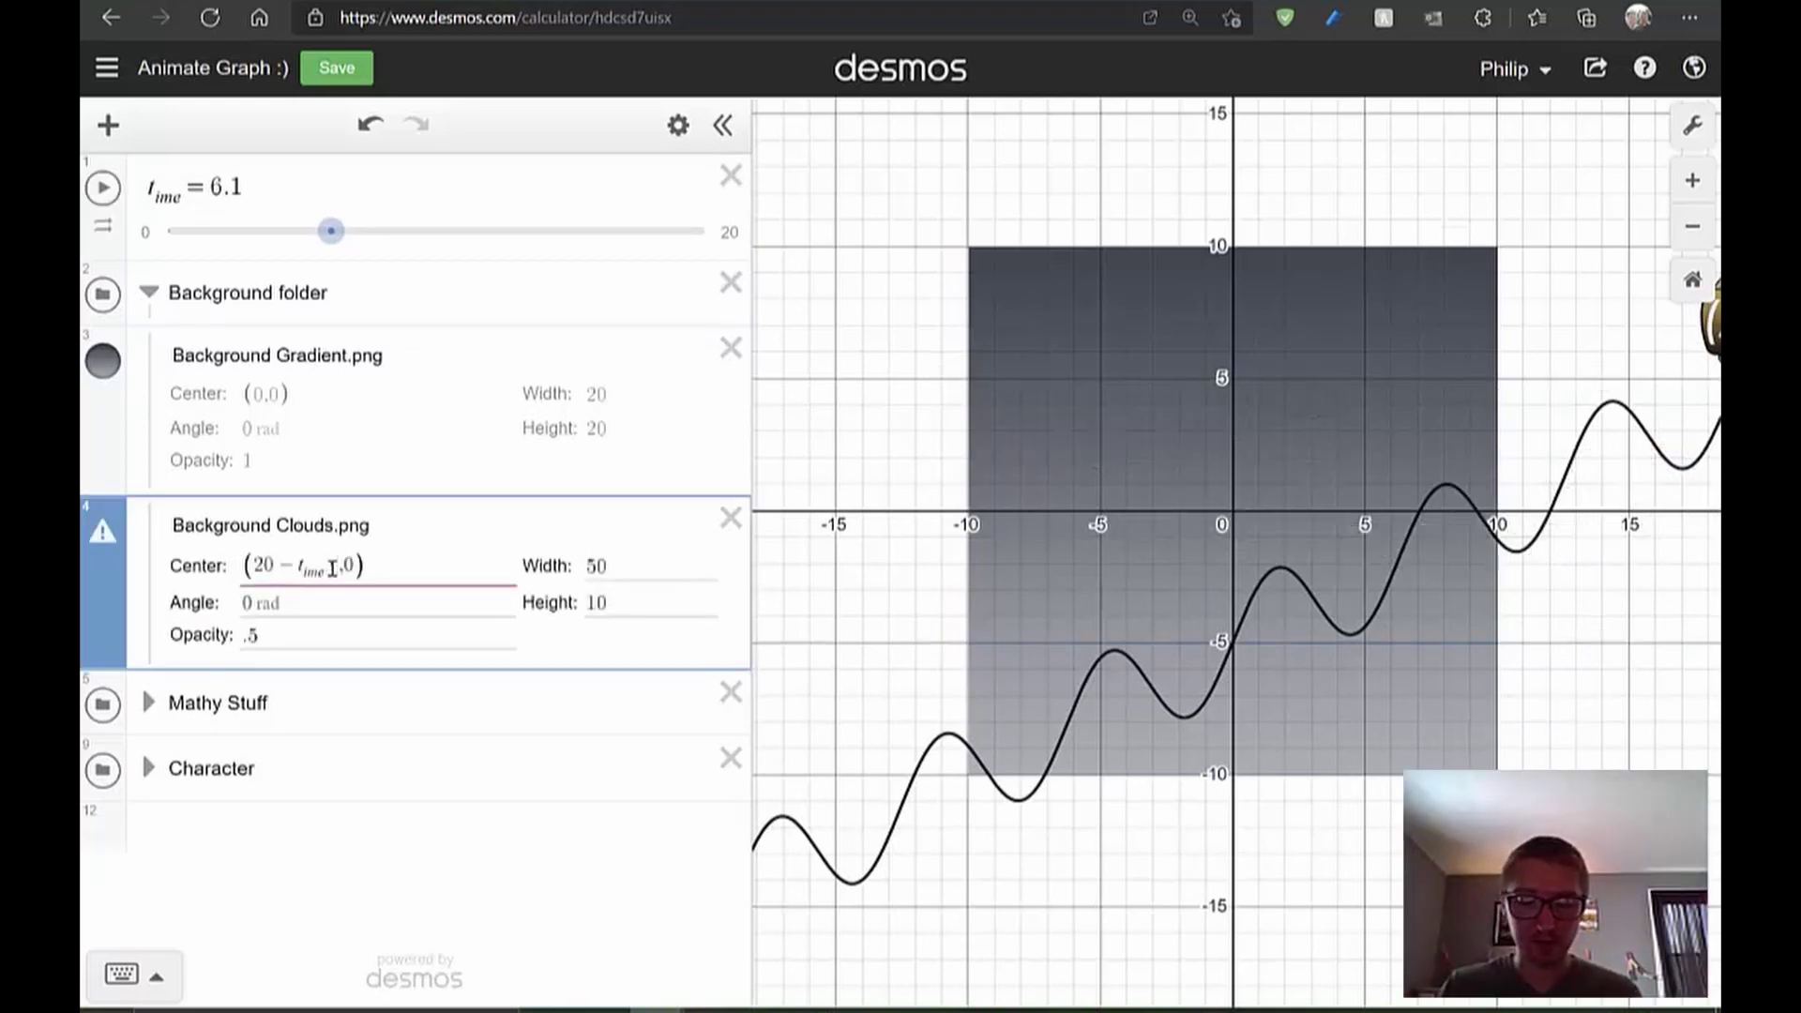
{"action": "type", "text": "speed"}
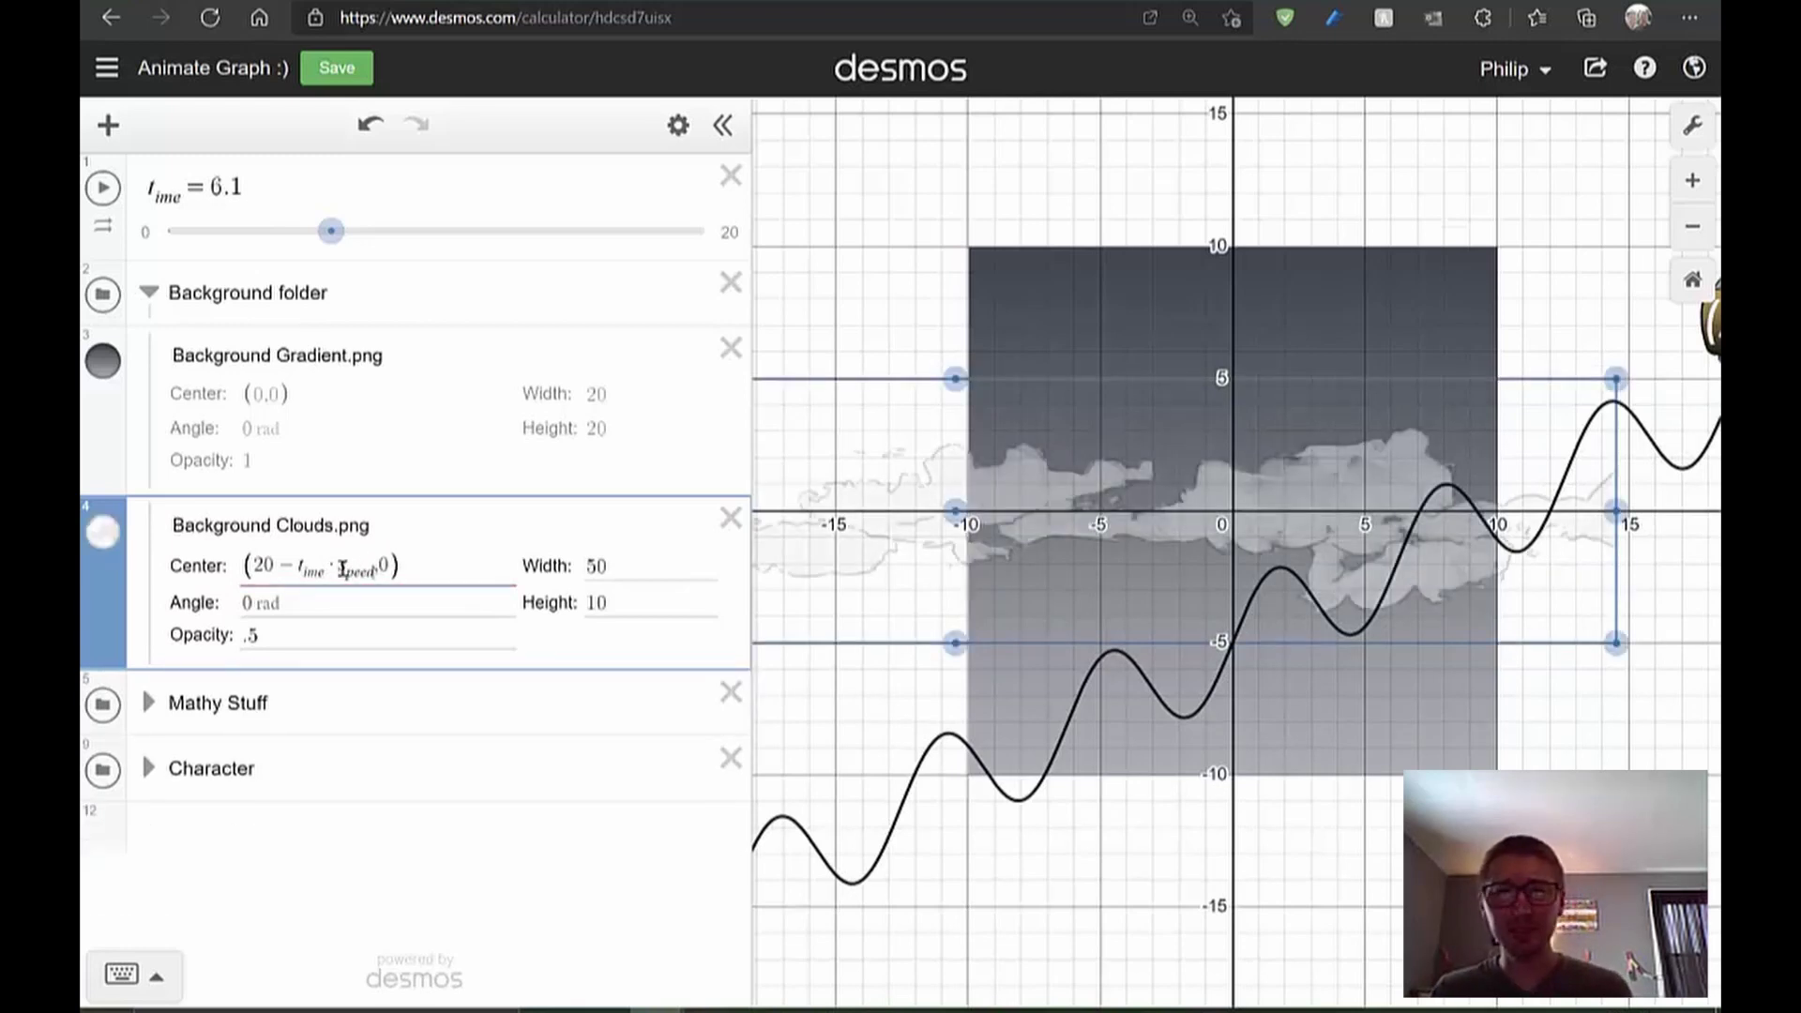
{"action": "left_click_drag", "start_coordinate": [330, 231], "coordinate": [169, 230]}
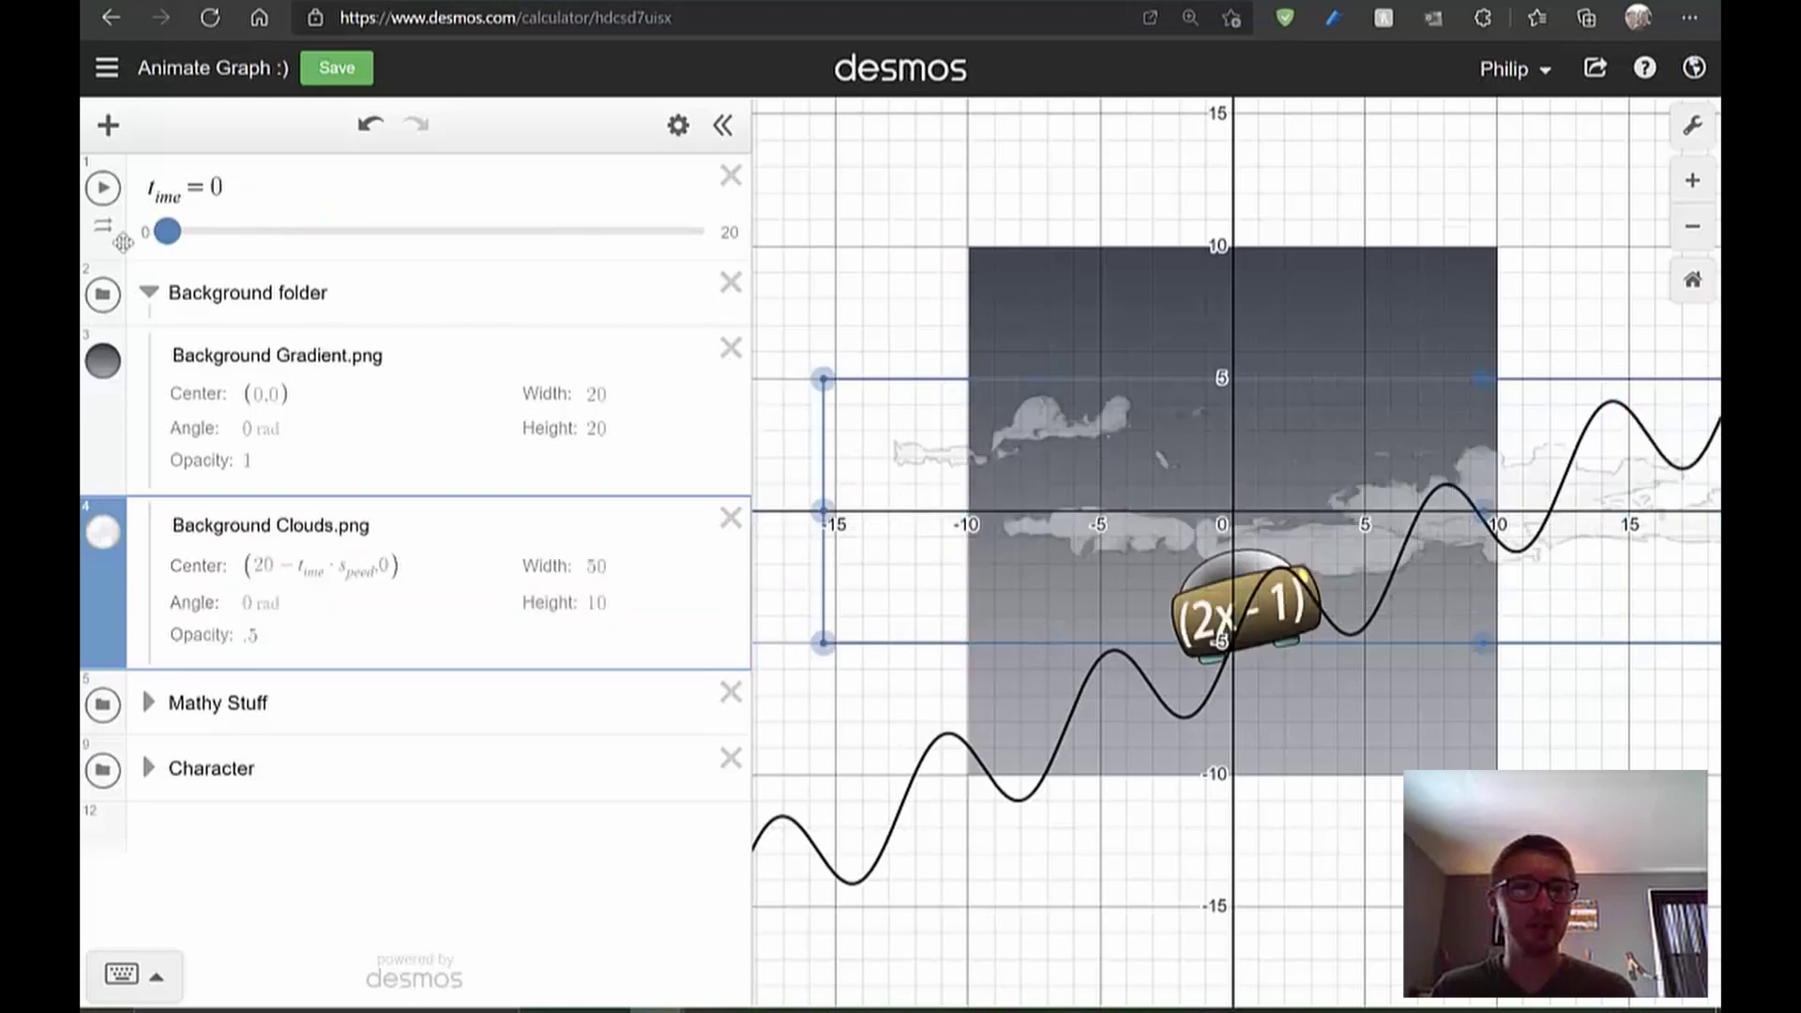
{"action": "left_click", "coordinate": [103, 188]}
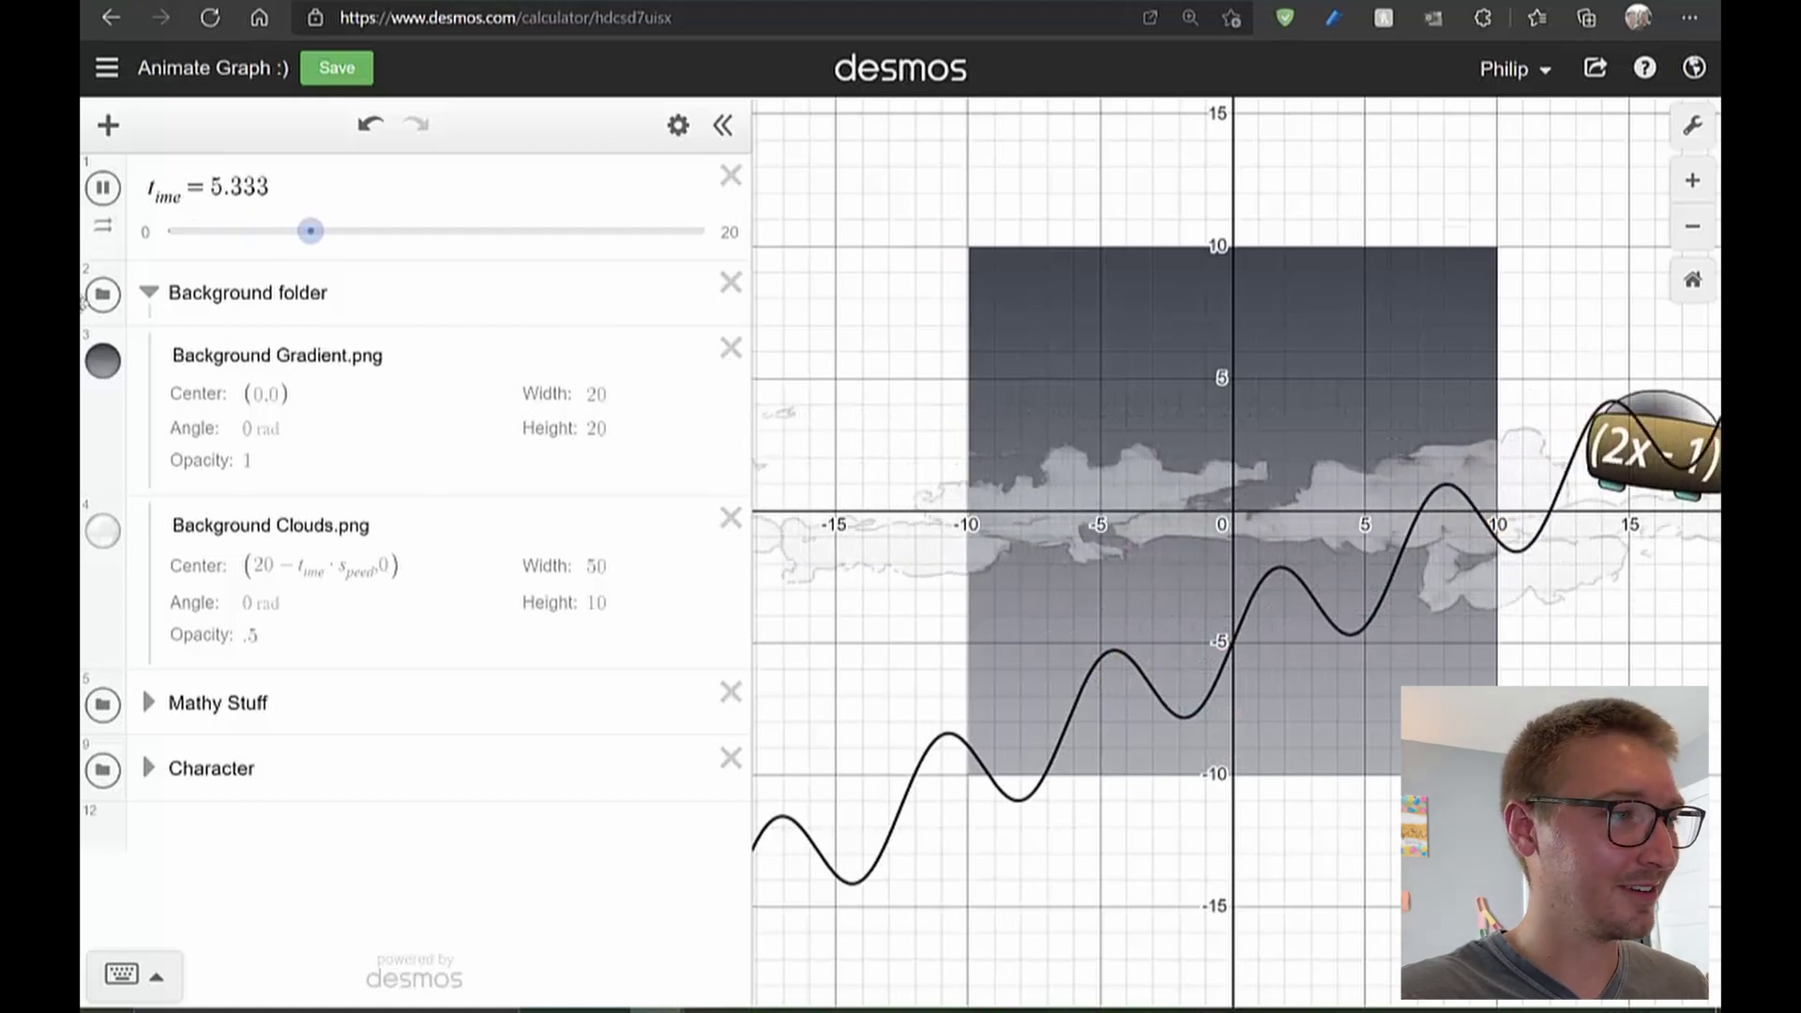
{"action": "left_click", "coordinate": [110, 188]}
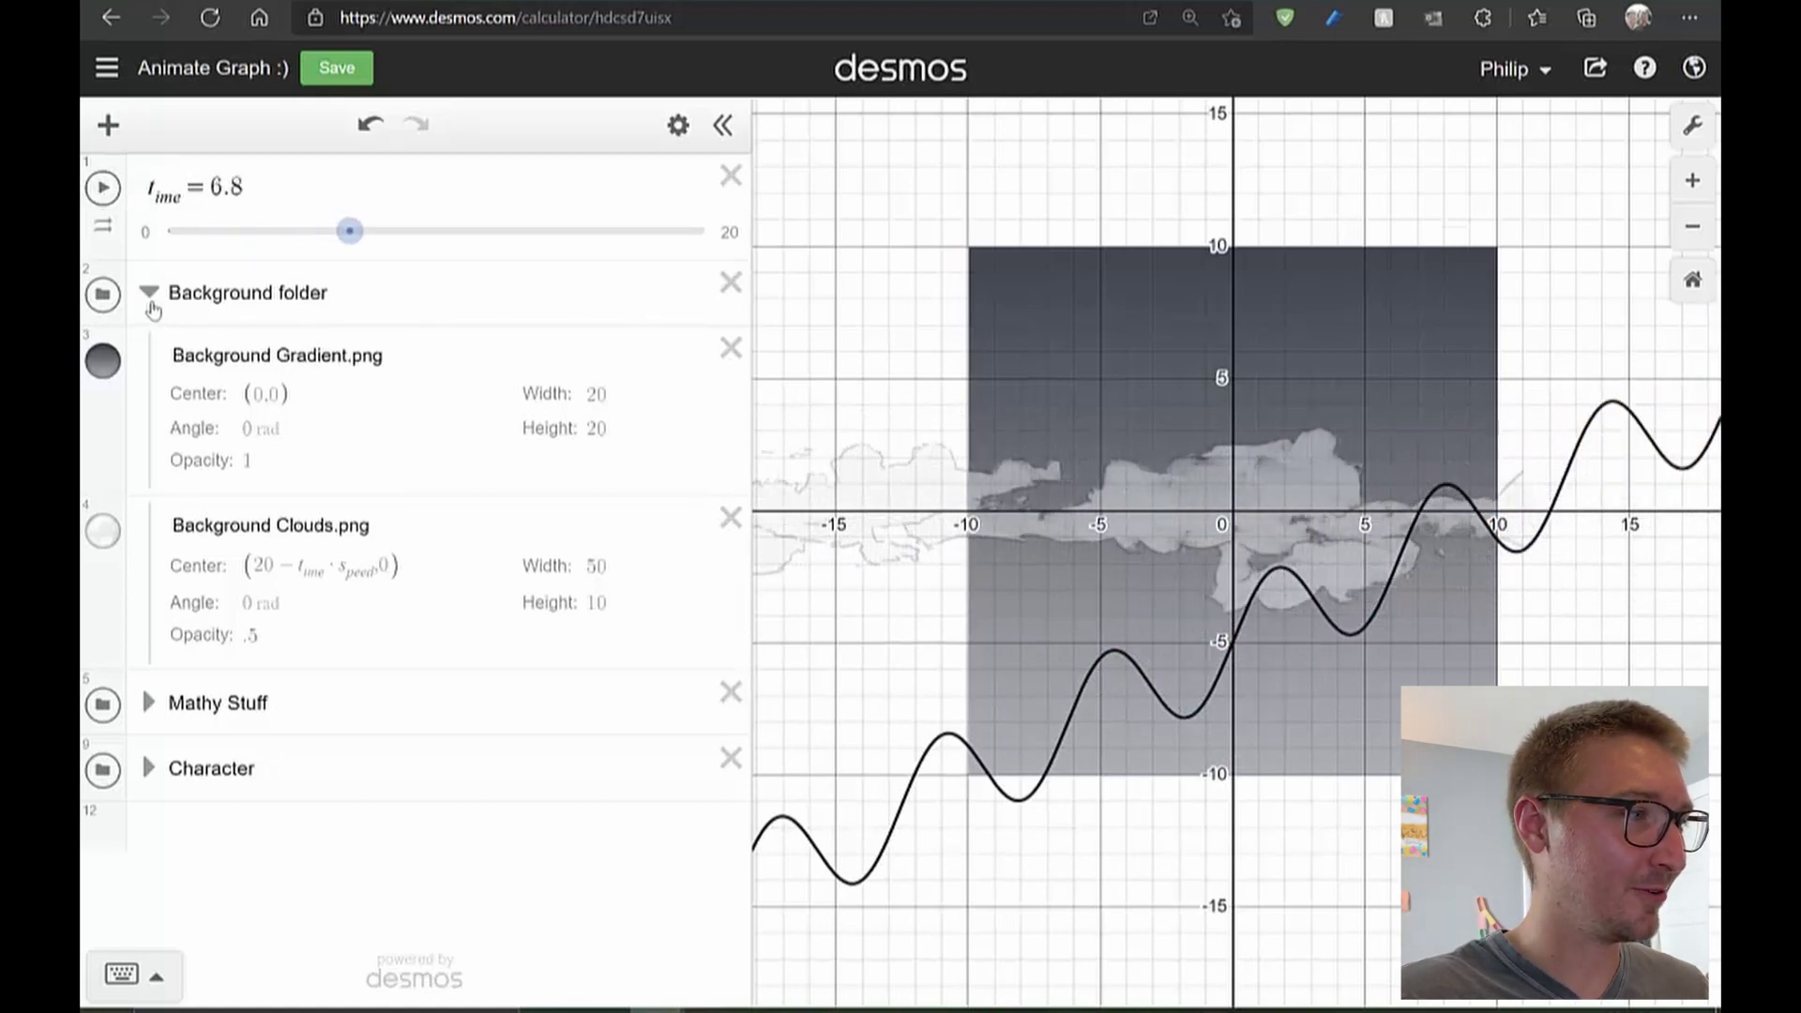
Collapse the Background folder, hide the f(x) curve in the Mathy Stuff folder, and replay t_ime from 0
{"action": "left_click", "coordinate": [147, 294]}
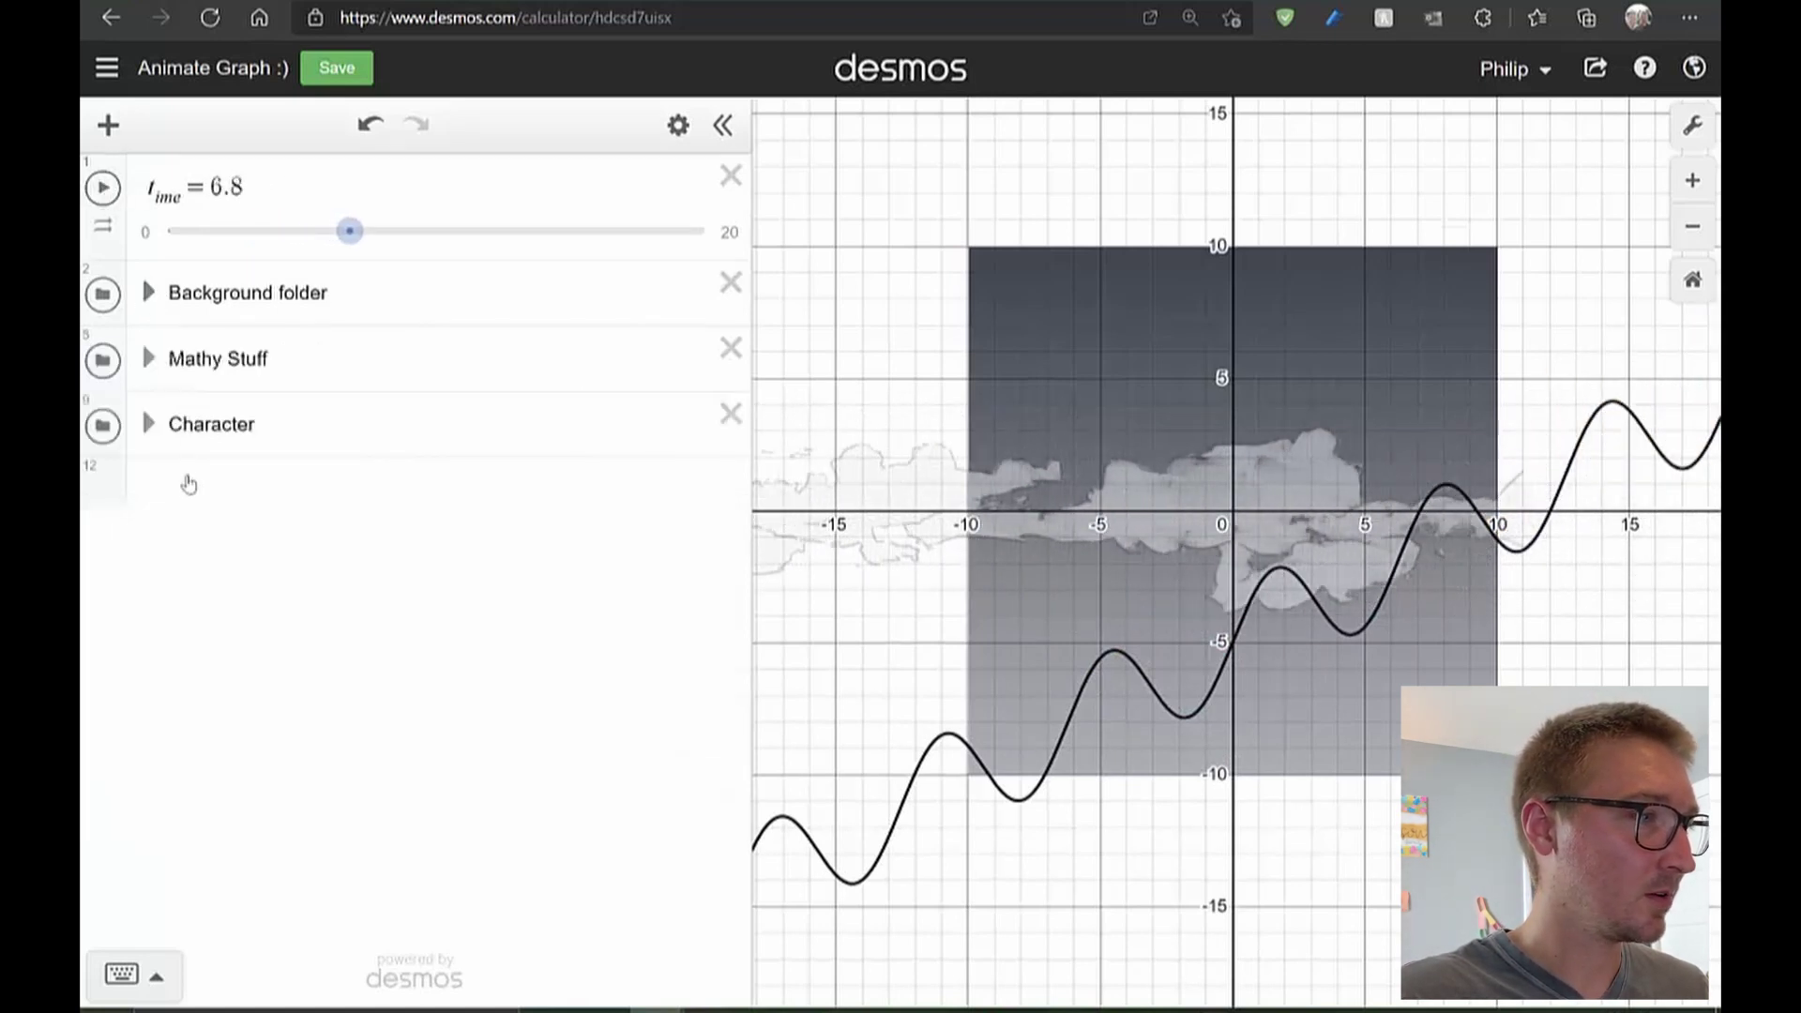
{"action": "left_click", "coordinate": [147, 359]}
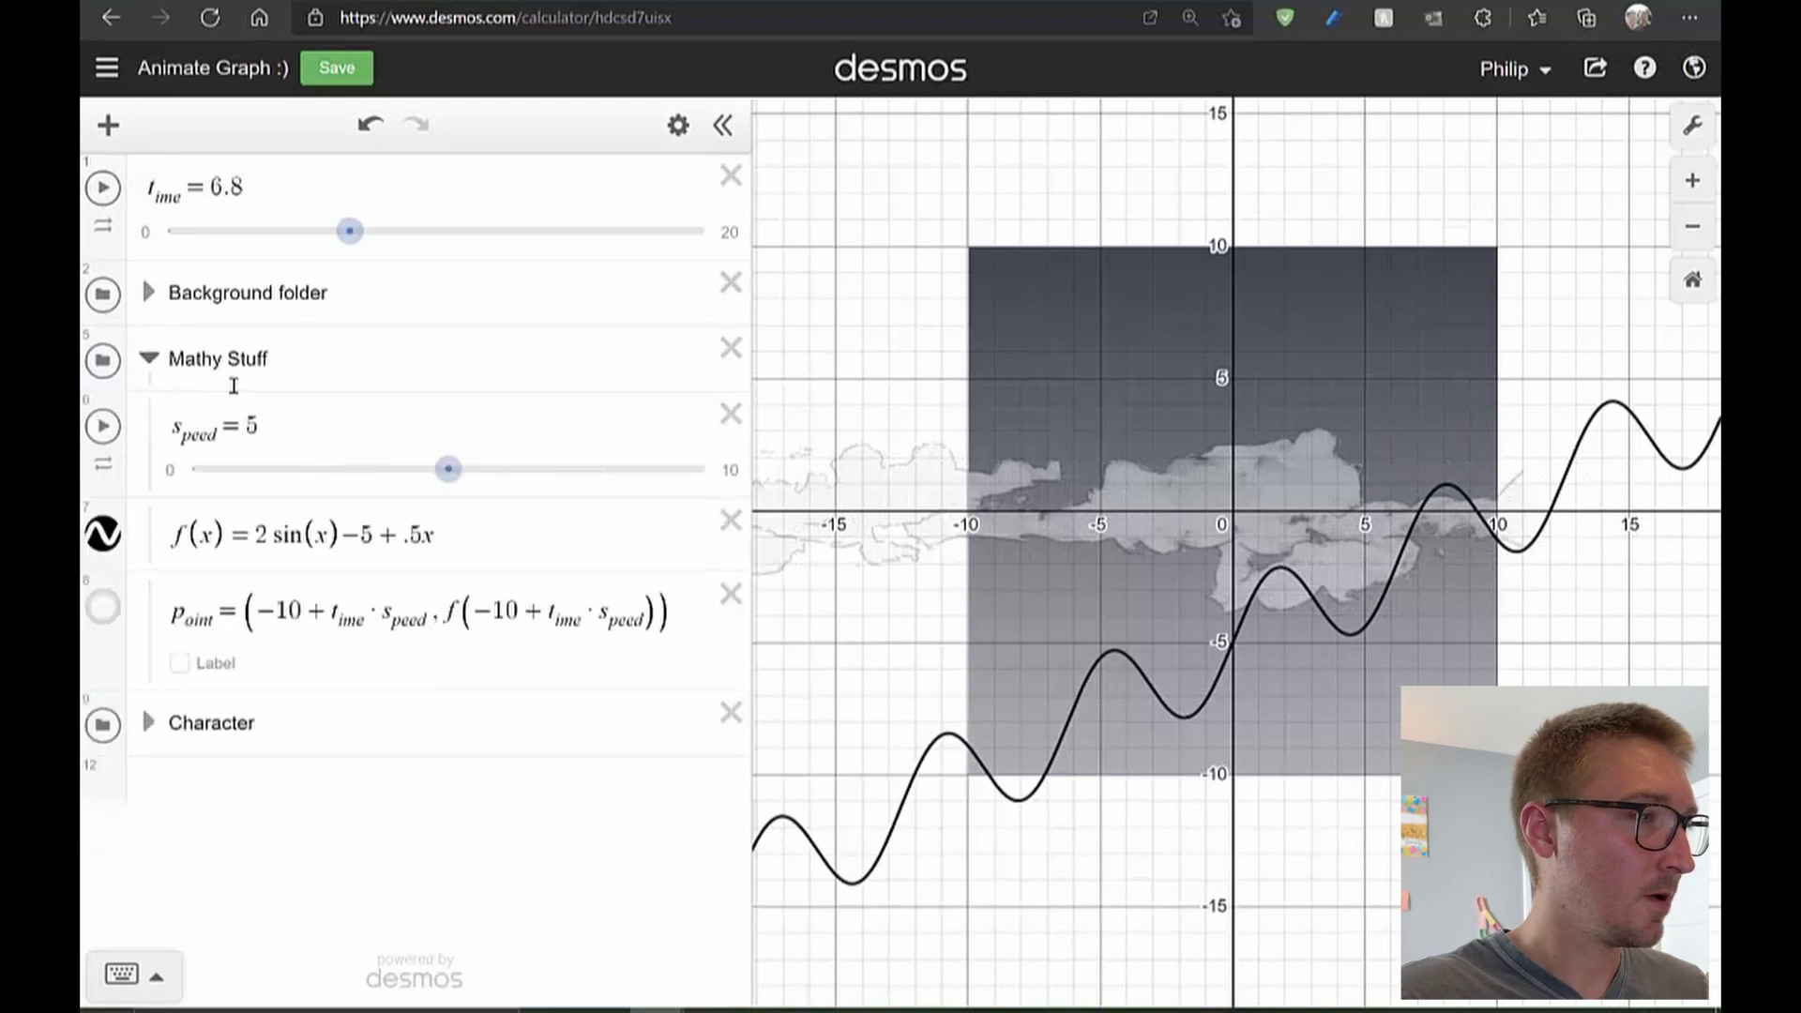
{"action": "left_click", "coordinate": [113, 530]}
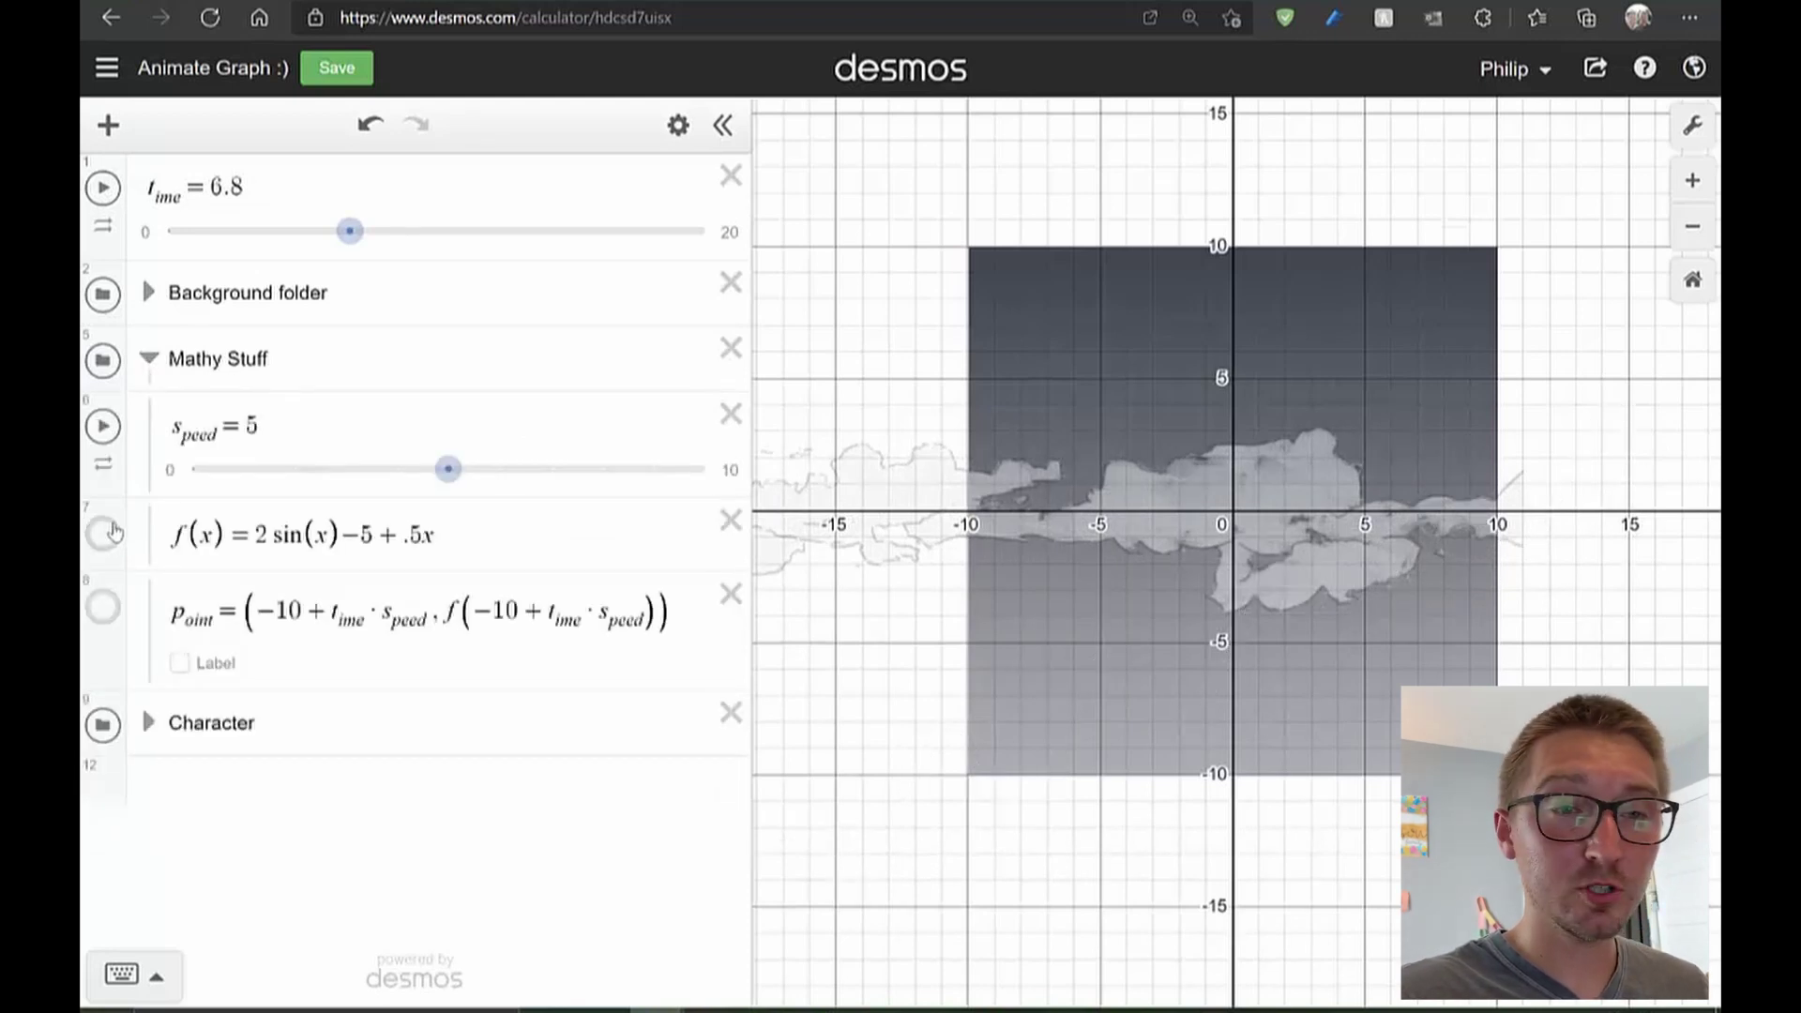
{"action": "left_click_drag", "start_coordinate": [348, 231], "coordinate": [167, 230]}
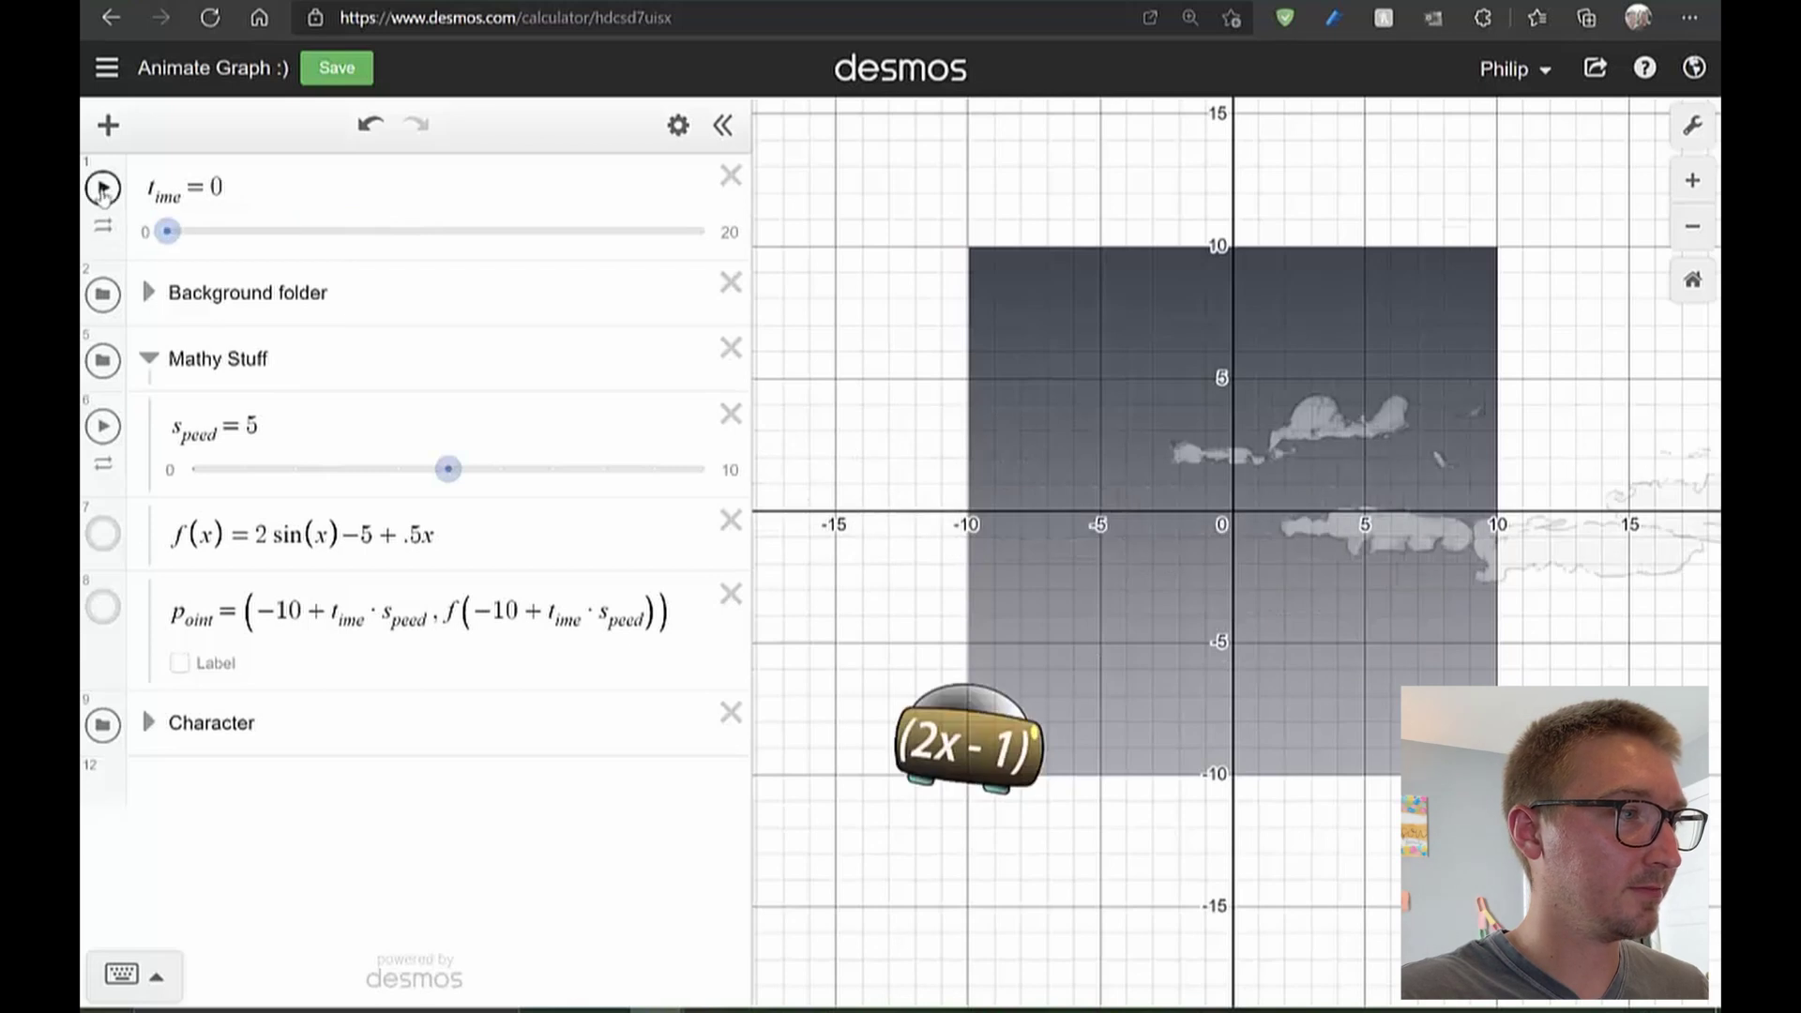
{"action": "left_click", "coordinate": [103, 189]}
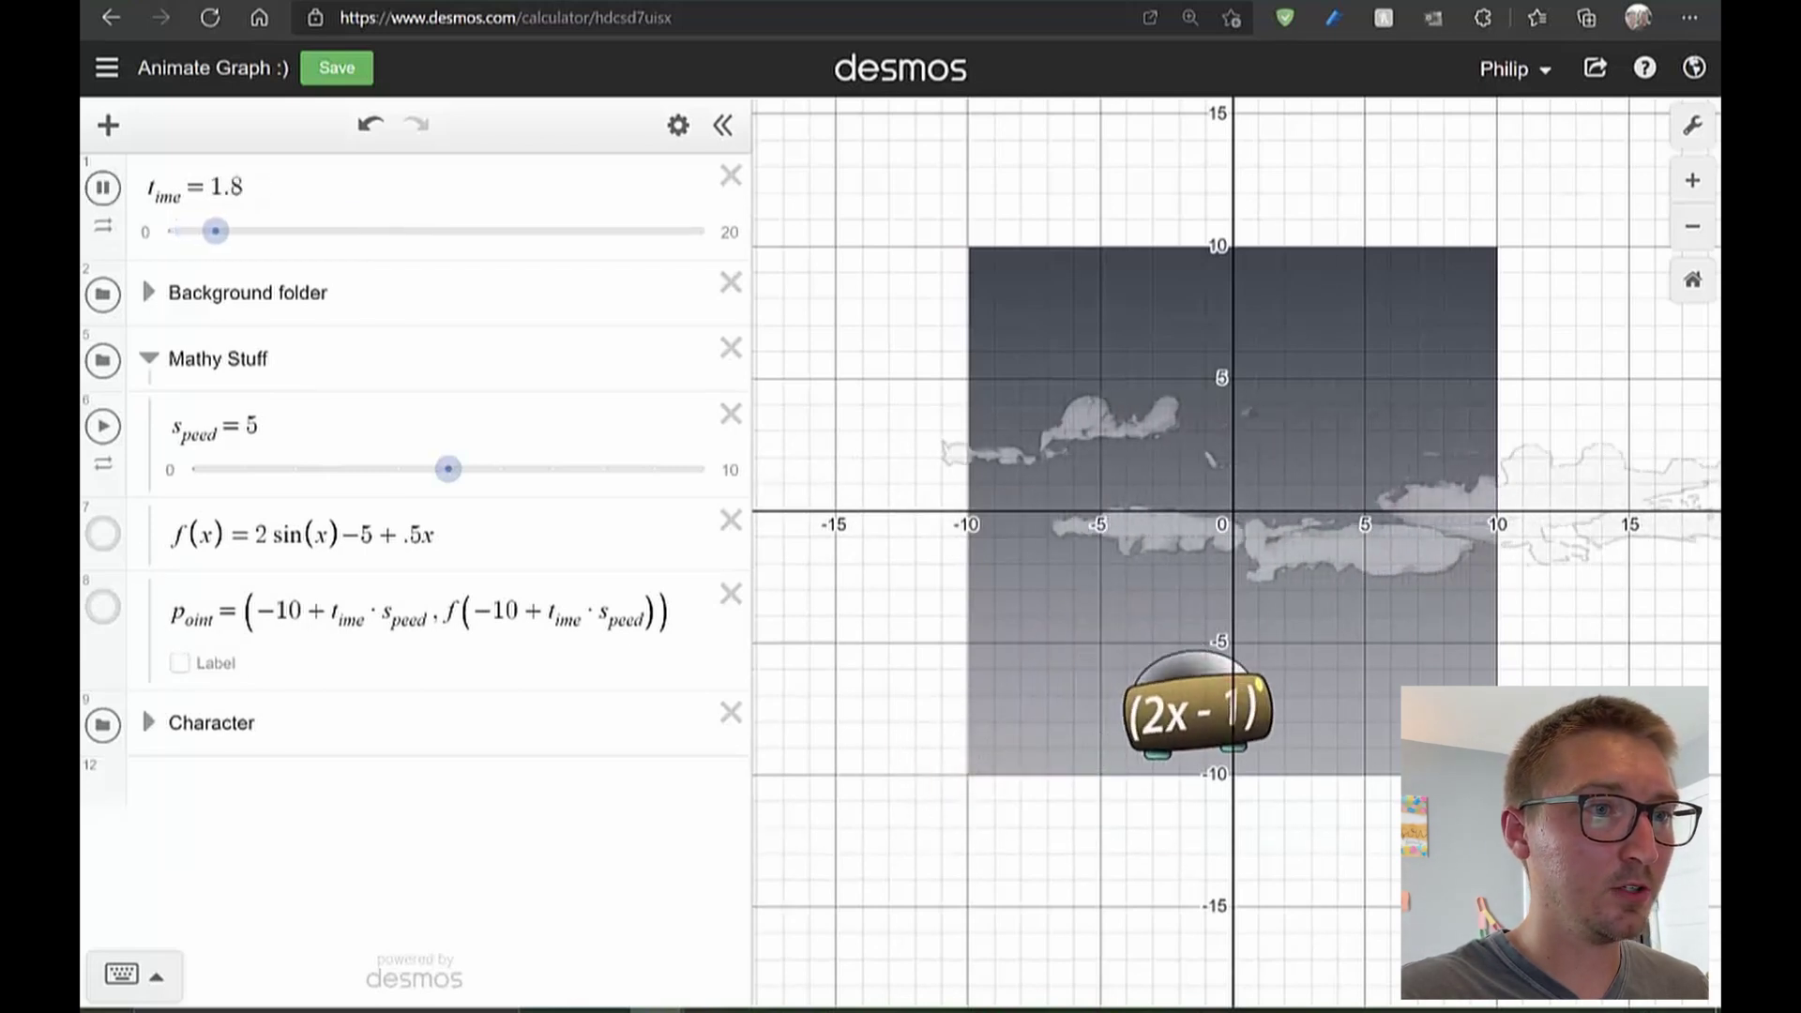
Turn off the grid, axis numbers, x-axis and y-axis, and stop the animation with t_ime reset to 0
{"action": "left_click", "coordinate": [1692, 125]}
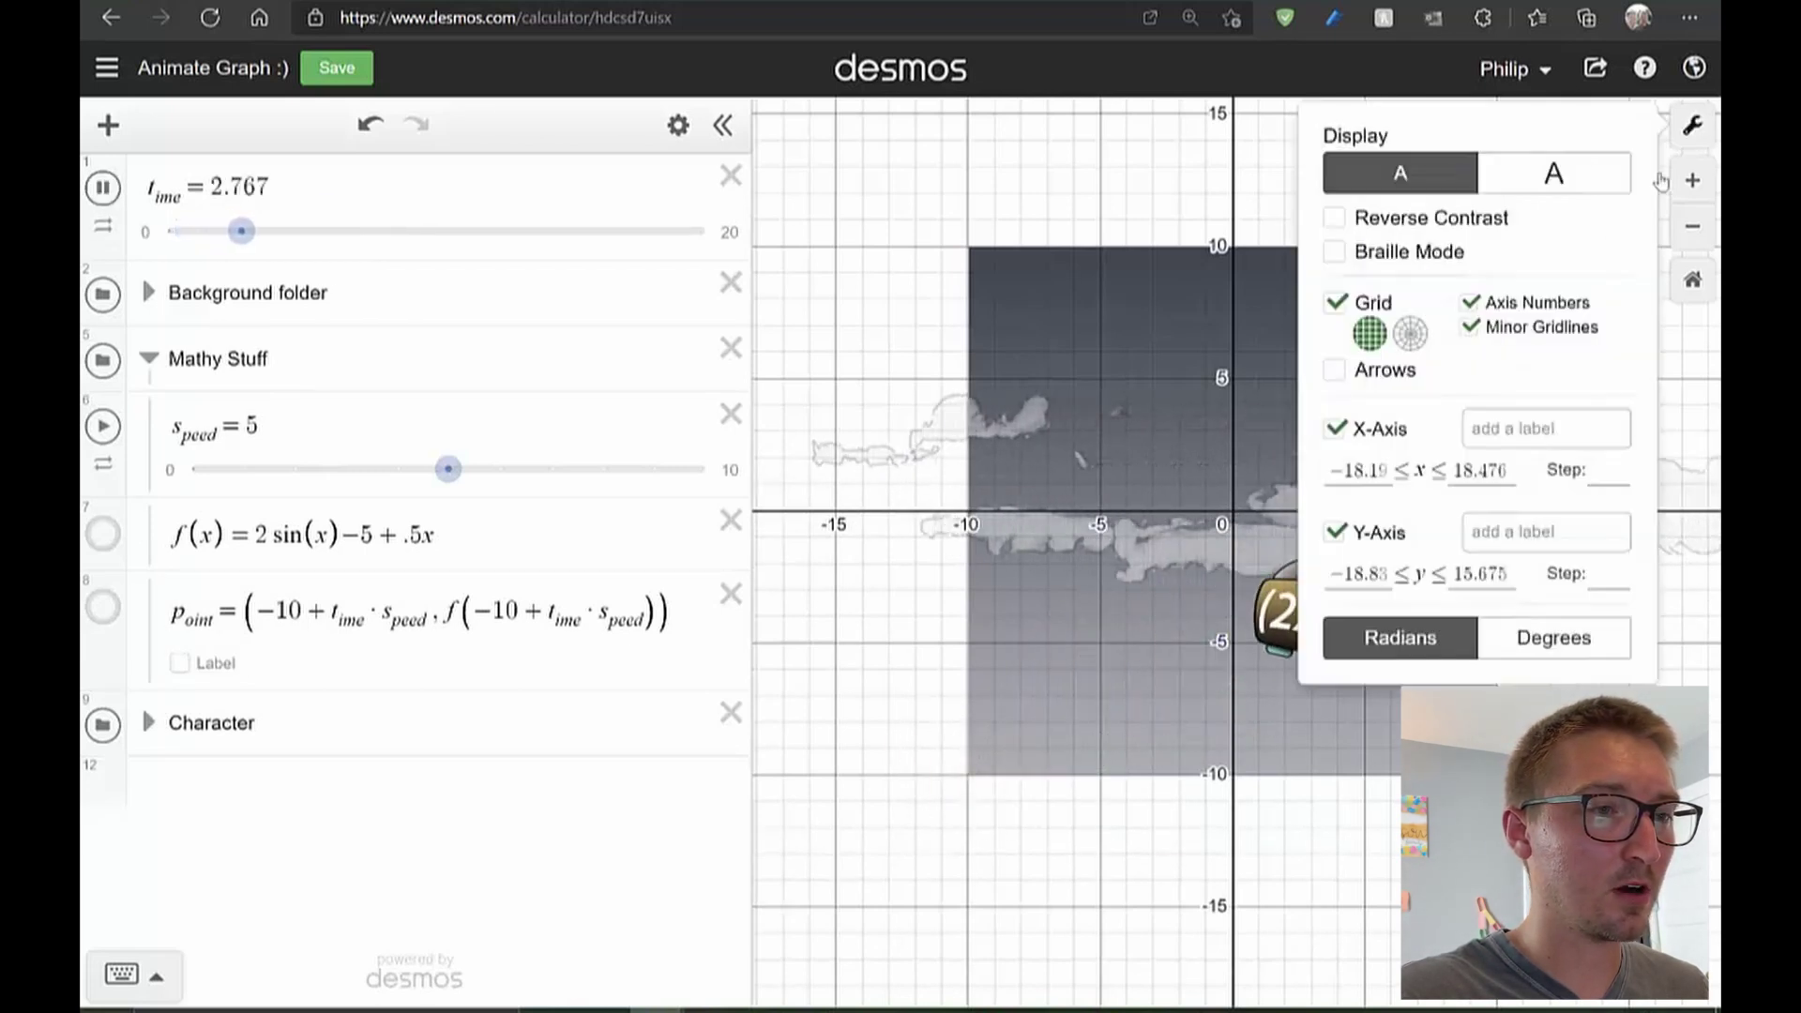
{"action": "left_click", "coordinate": [1335, 303]}
{"action": "left_click", "coordinate": [1470, 302]}
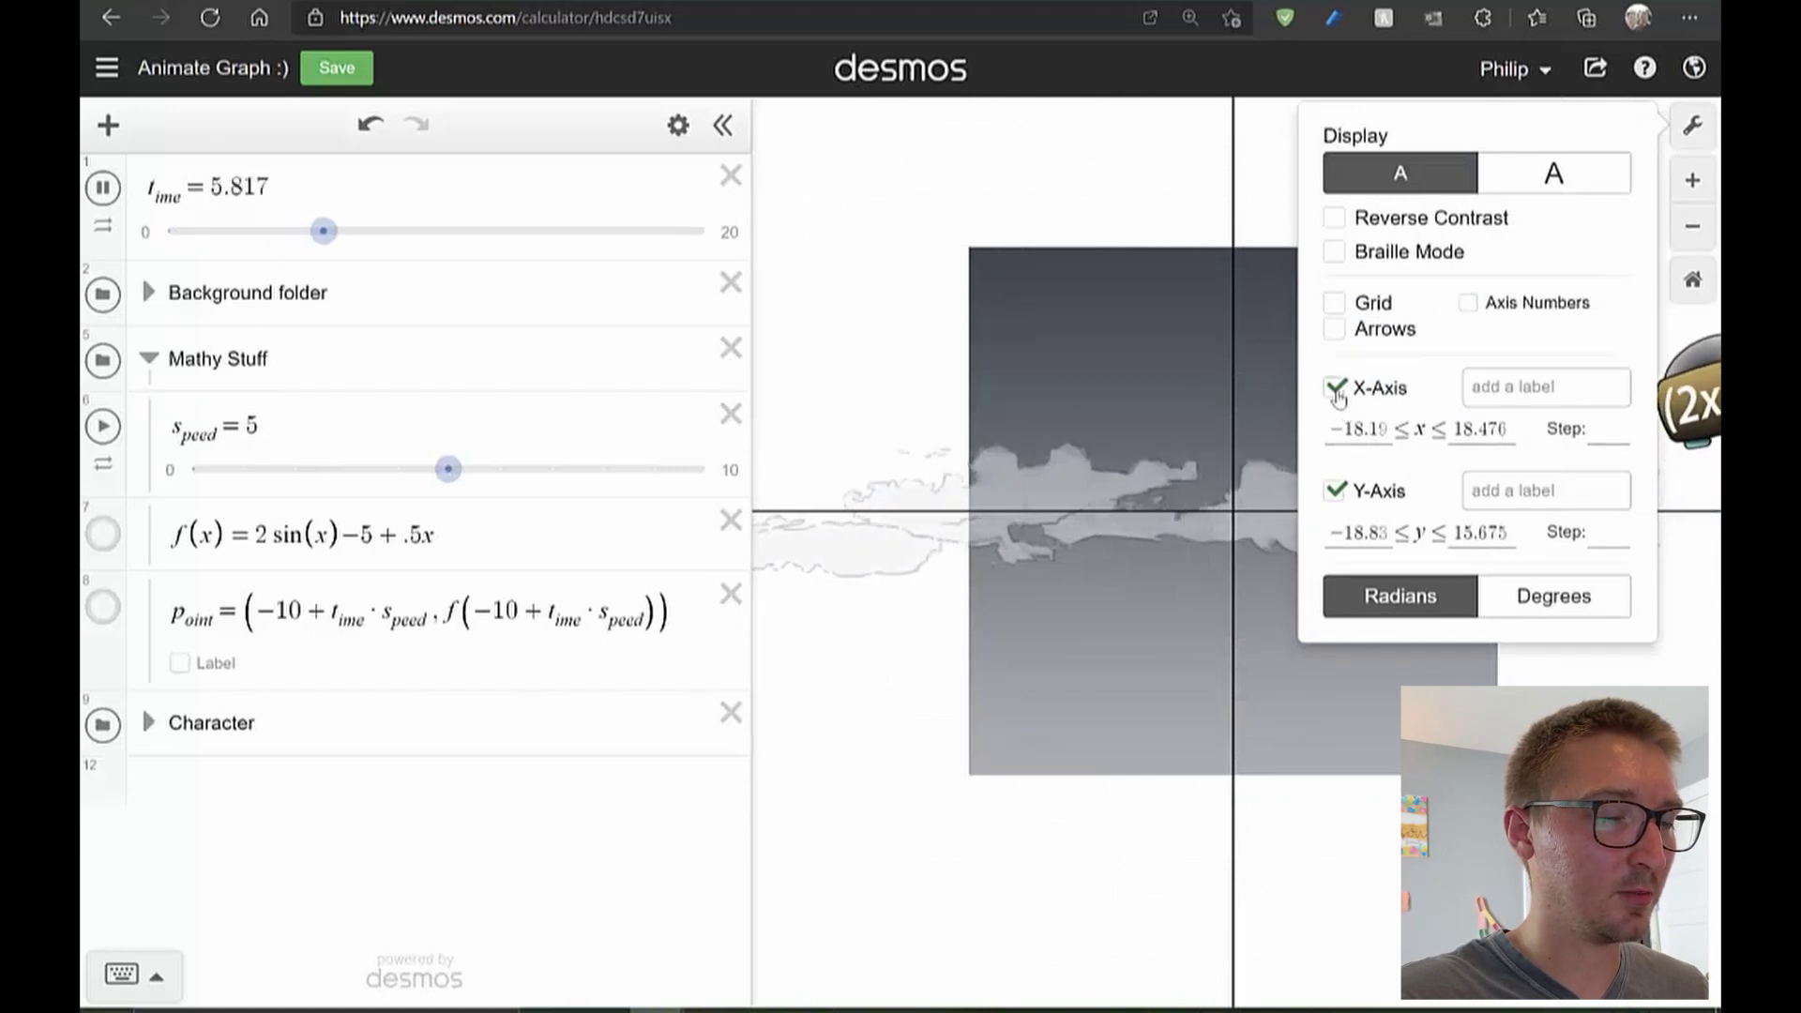
{"action": "left_click", "coordinate": [1335, 390]}
{"action": "left_click", "coordinate": [1335, 491]}
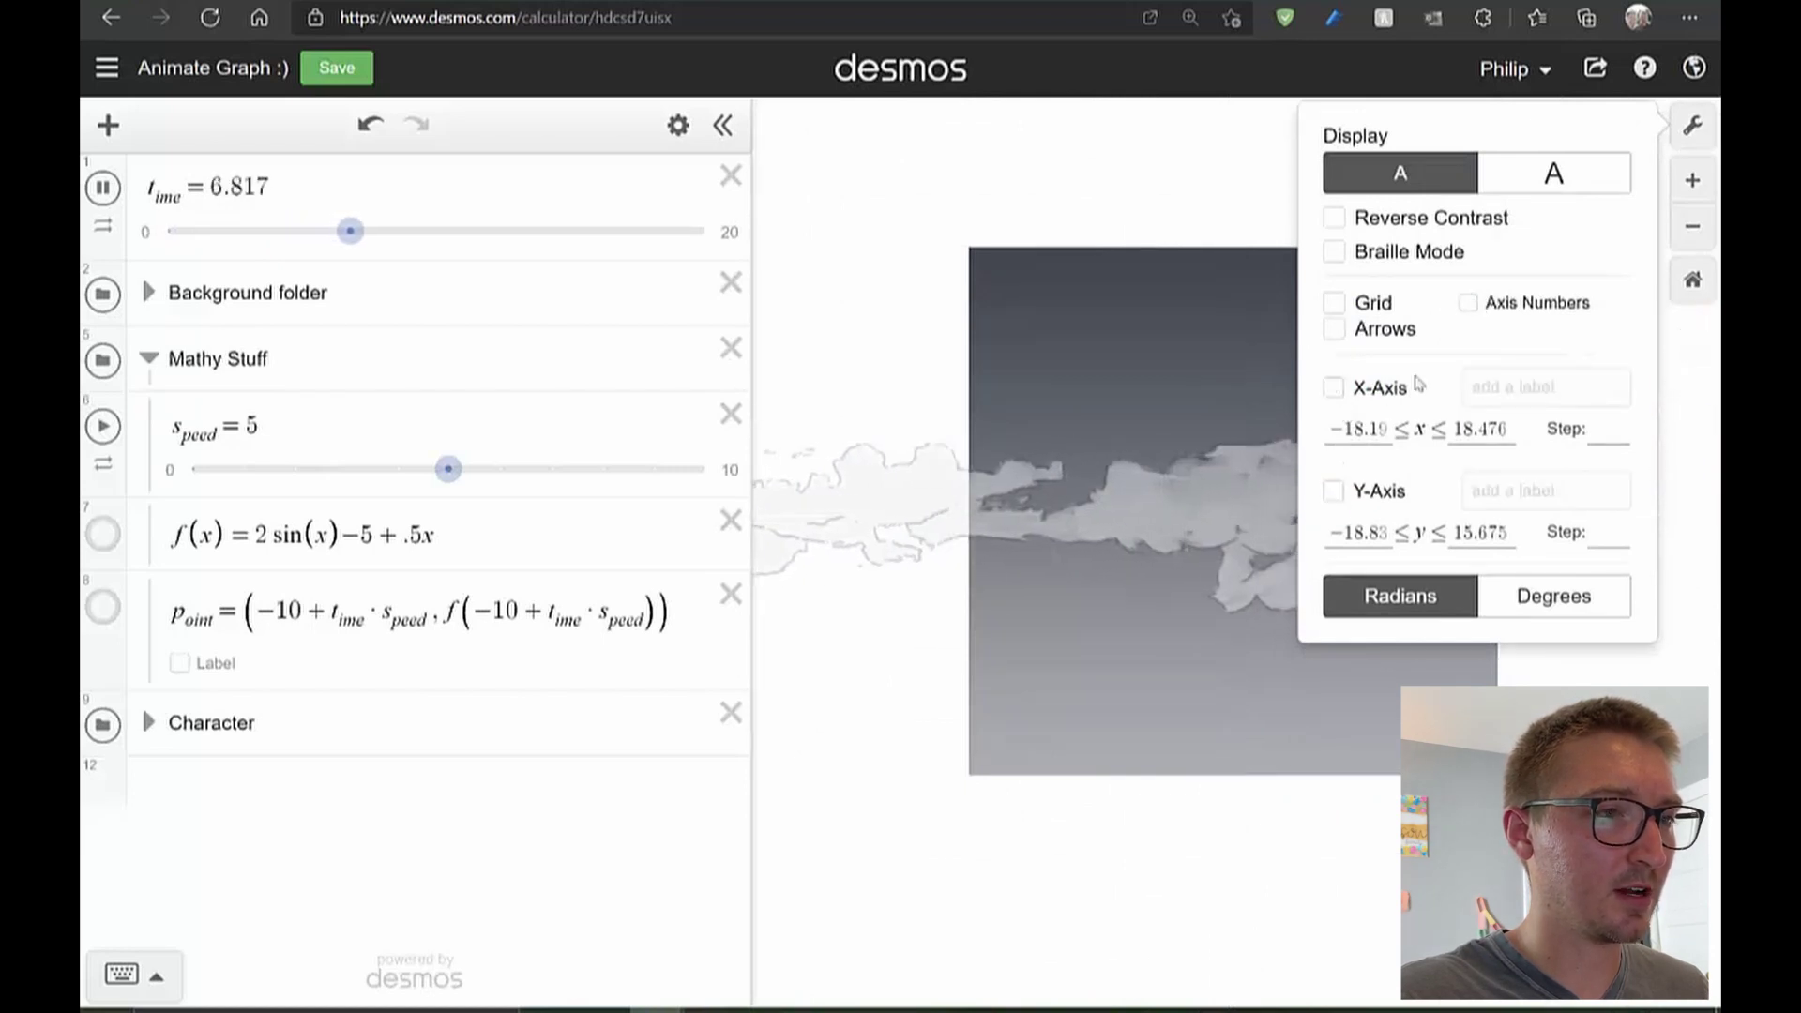
{"action": "left_click", "coordinate": [1693, 130]}
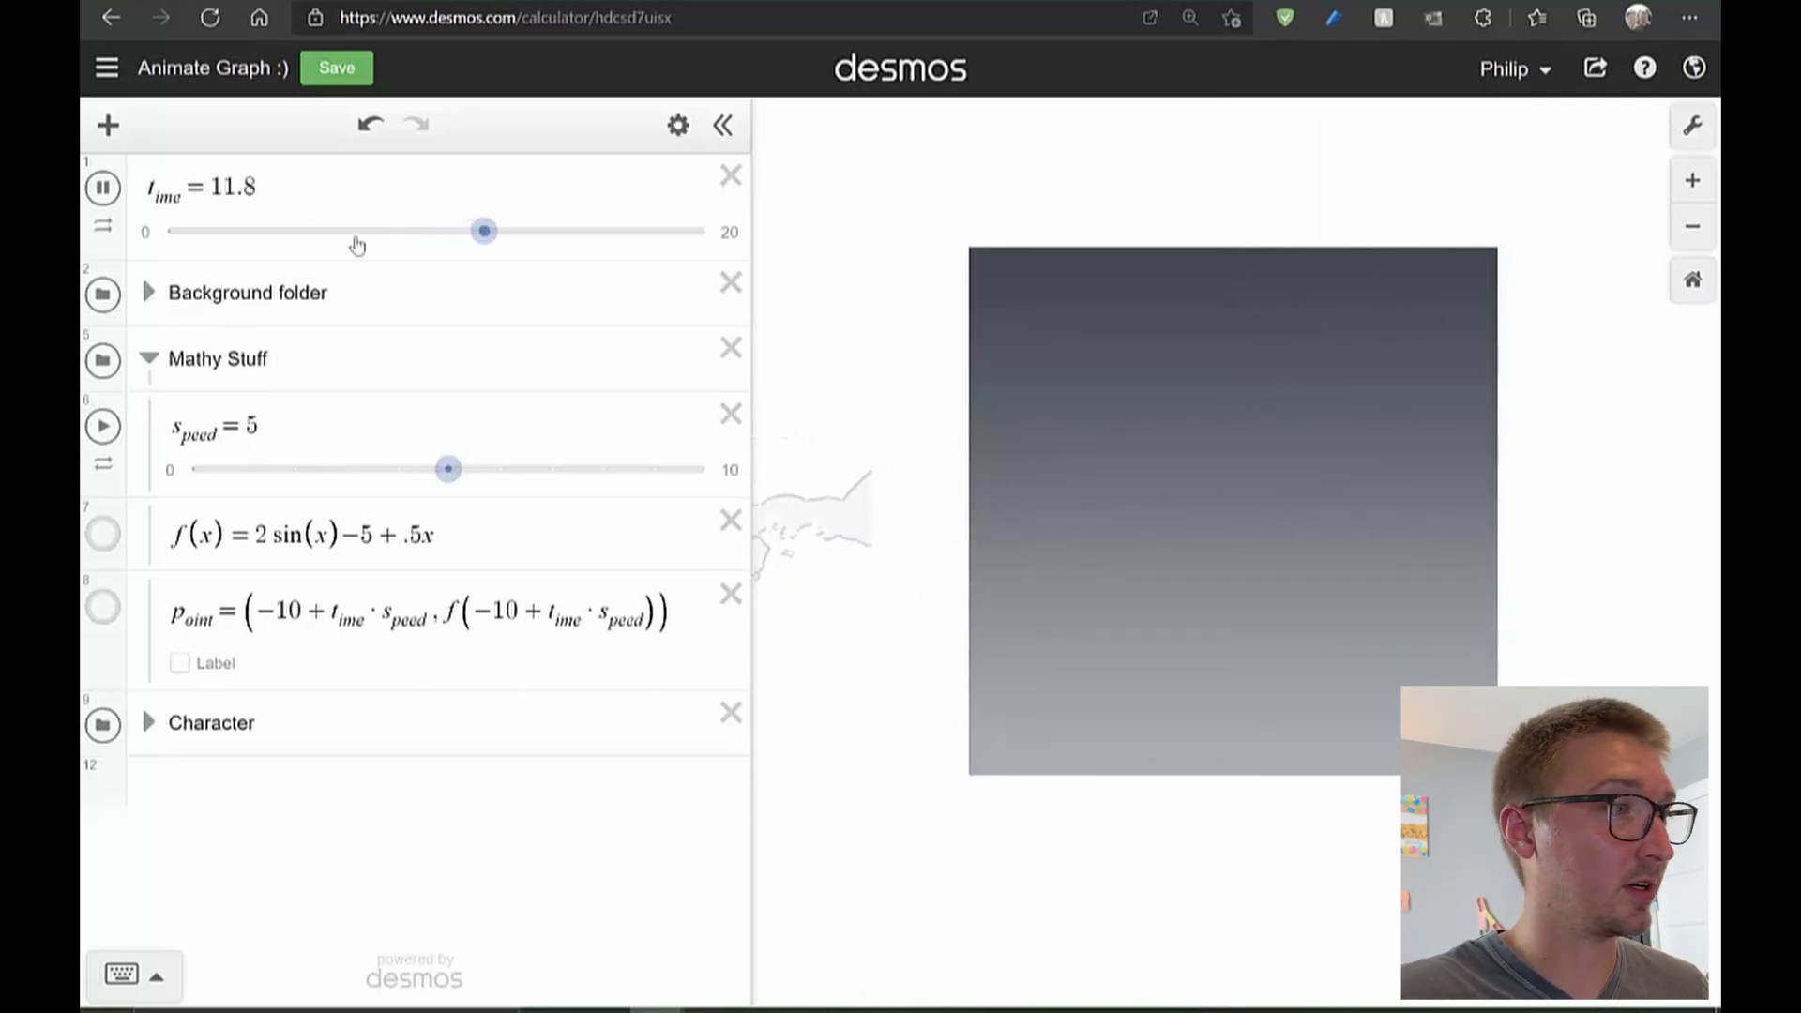
{"action": "left_click", "coordinate": [557, 246]}
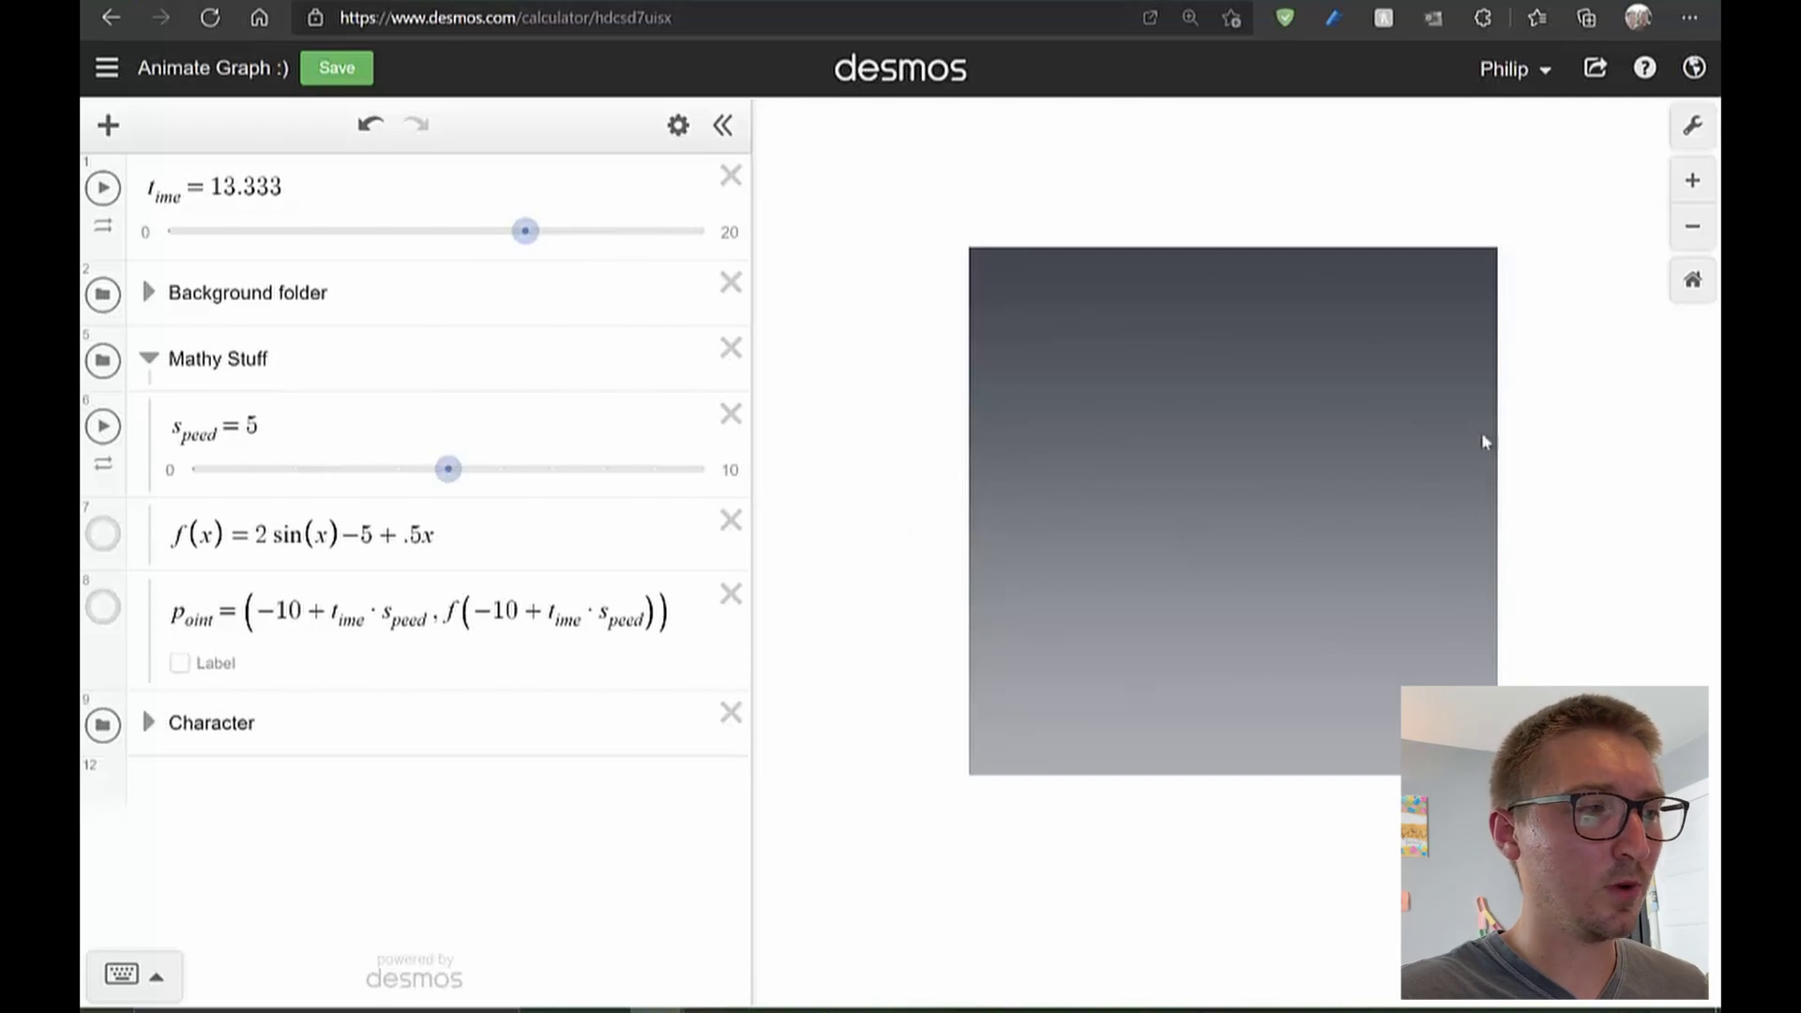
{"action": "left_click_drag", "start_coordinate": [524, 239], "coordinate": [146, 253]}
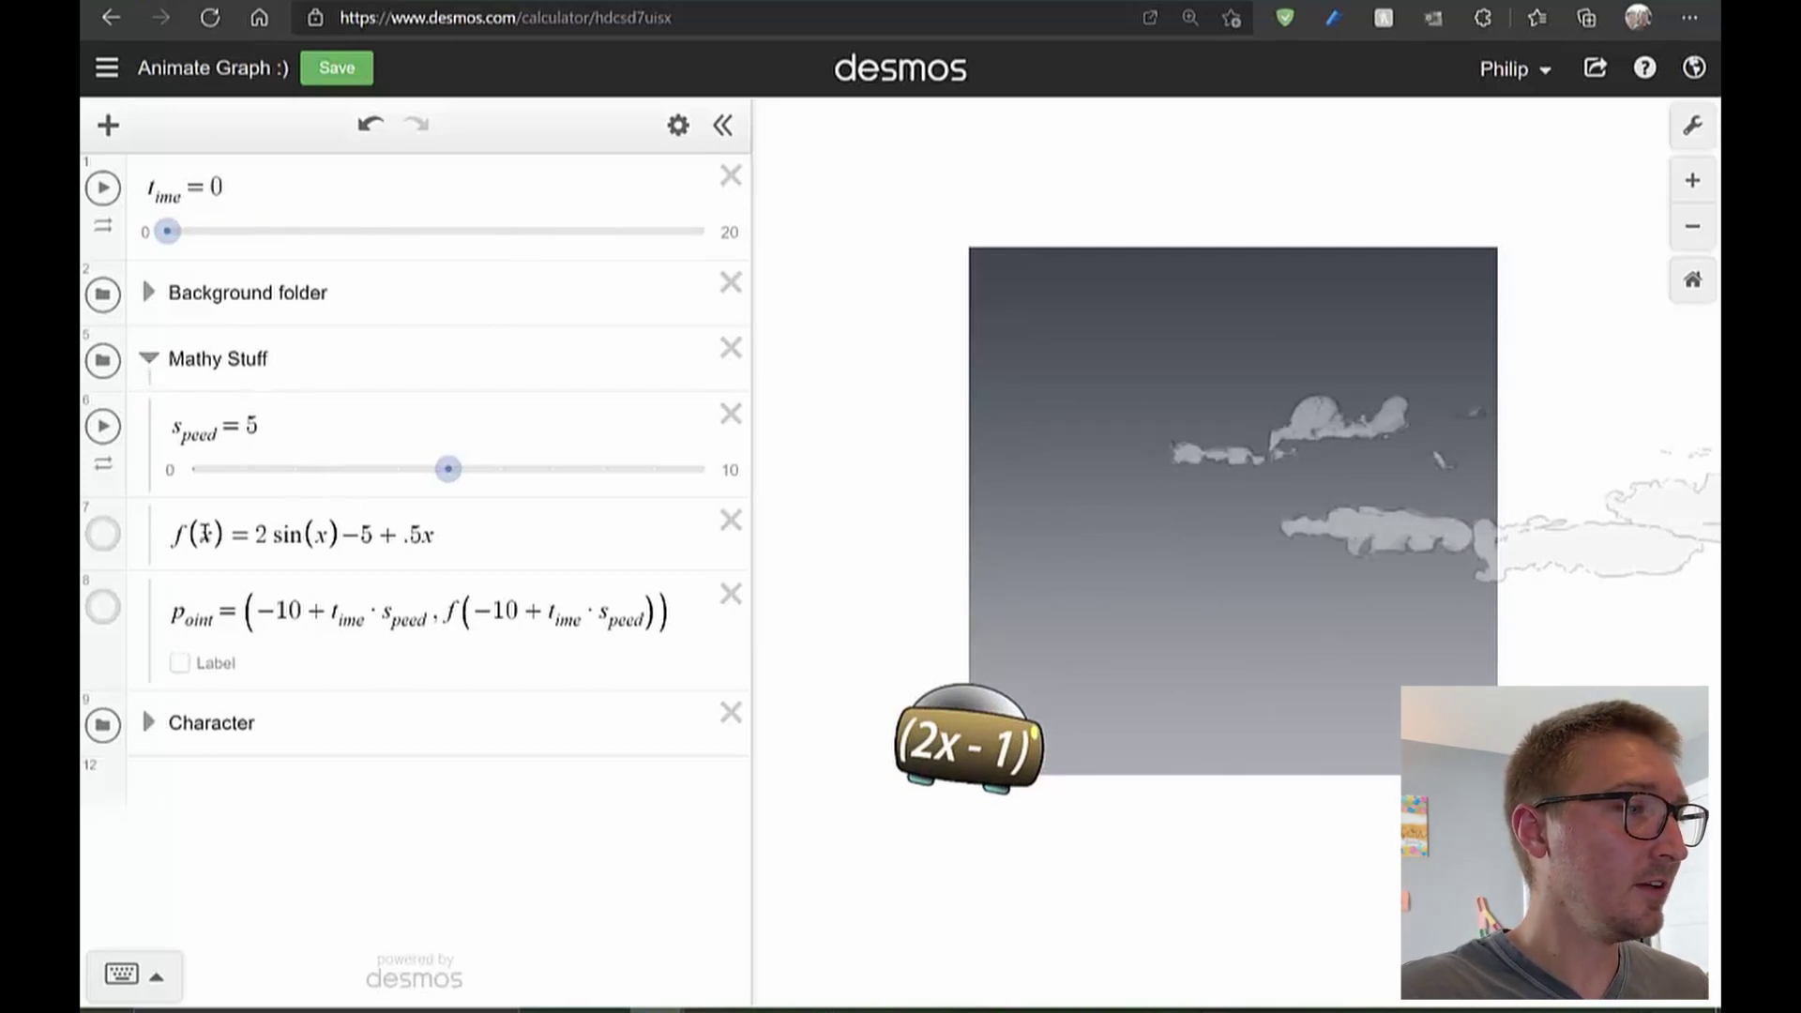
Copy f(x)=2sin(x)-5+.5x to a new line directly below it, and rename the original function f_1(x)
{"action": "left_click_drag", "start_coordinate": [417, 535], "coordinate": [231, 562]}
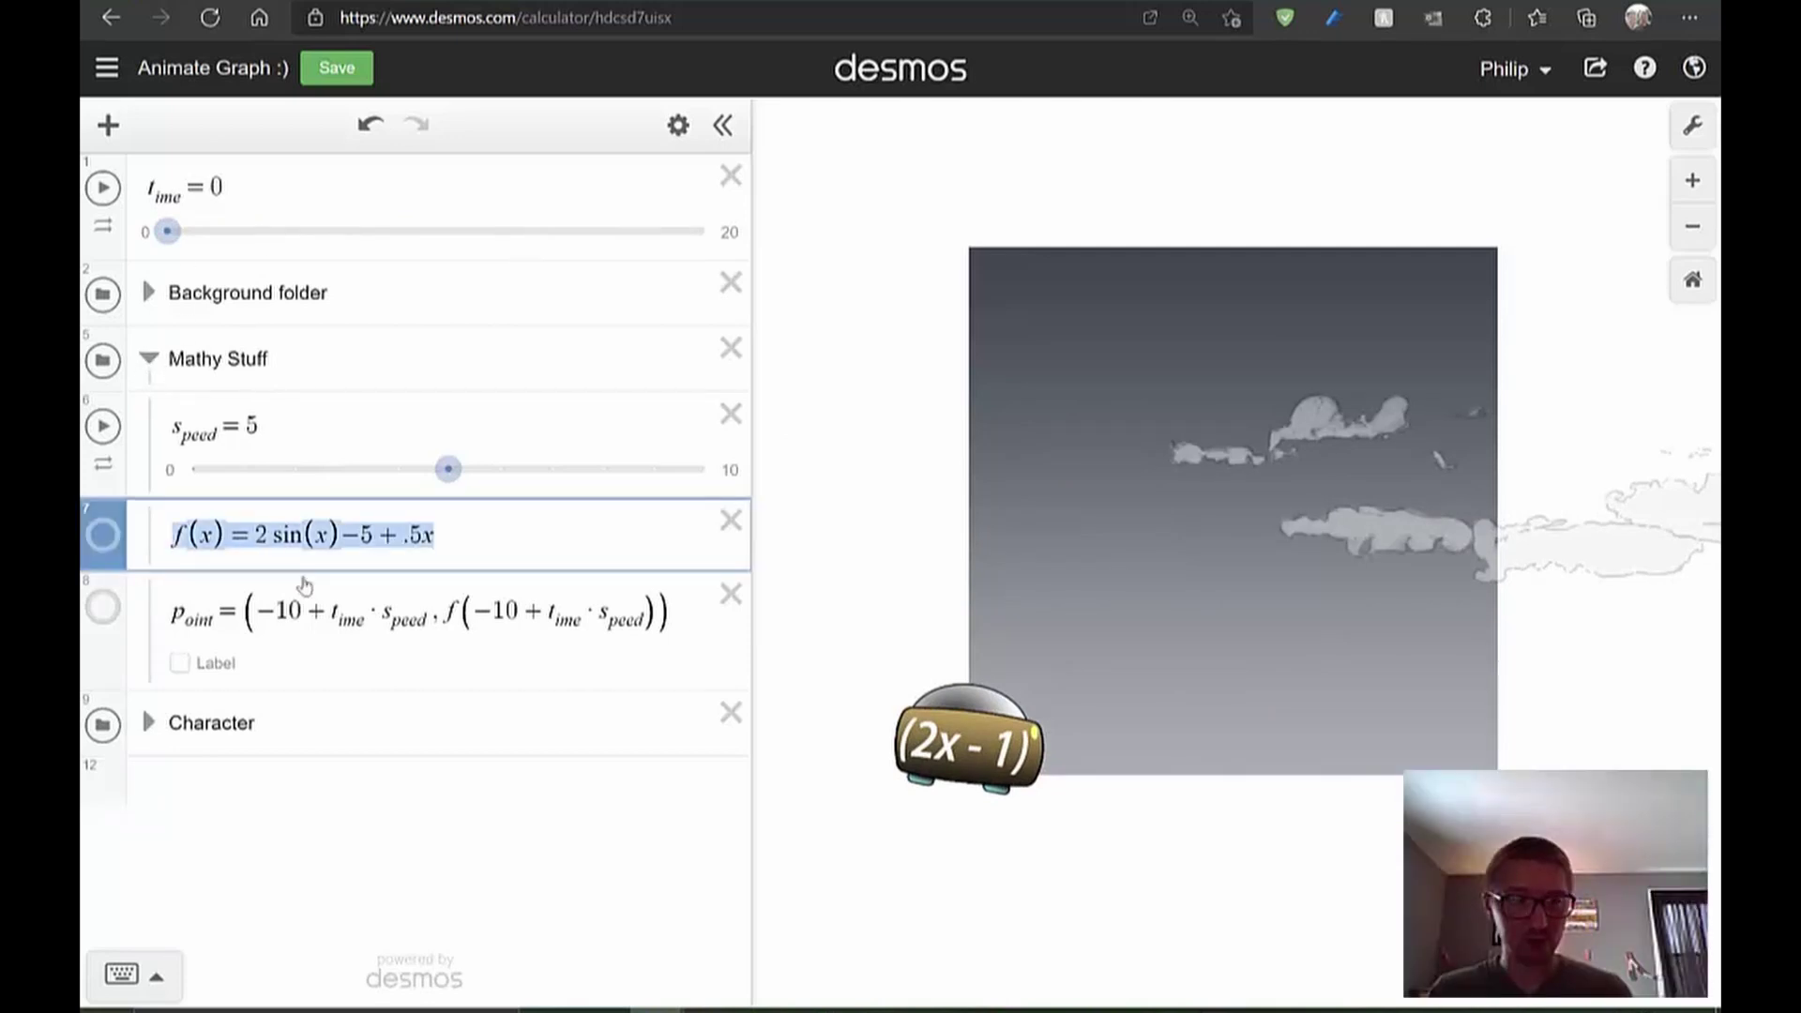
{"action": "left_click", "coordinate": [456, 536]}
{"action": "key", "text": "Return"}
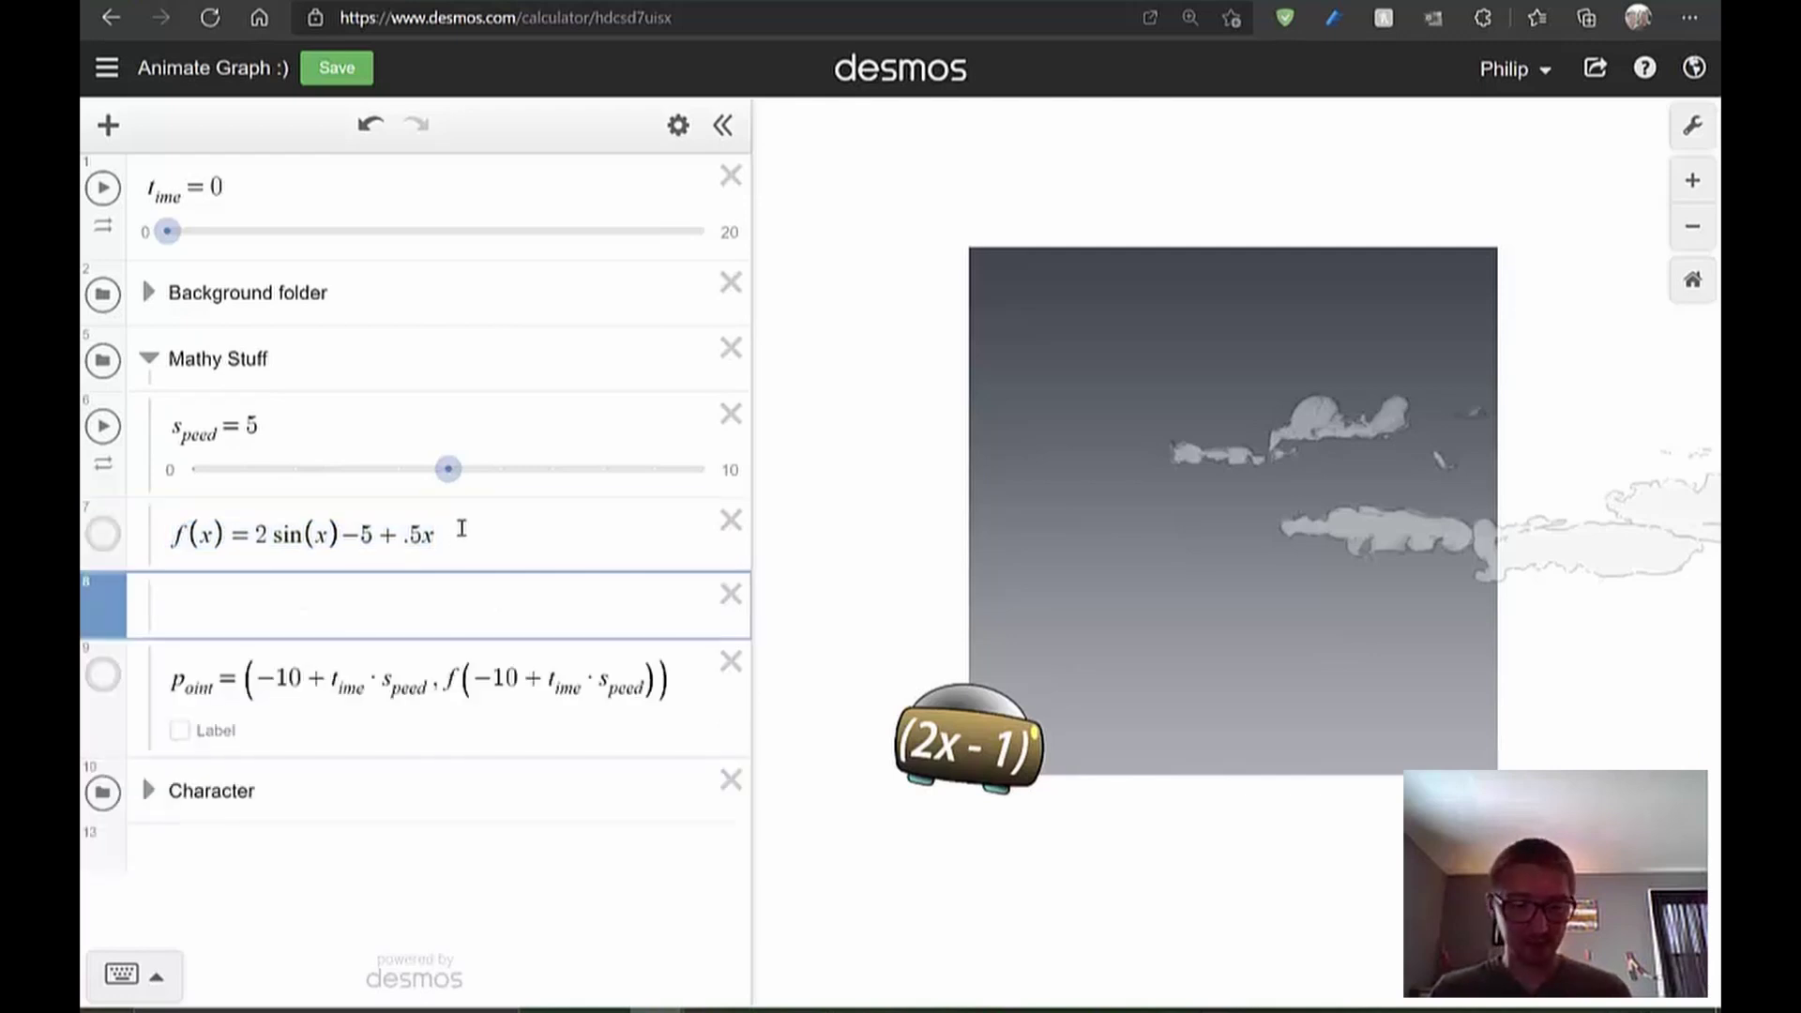
{"action": "type", "text": "f(x)=2sin(x)-5+.5x"}
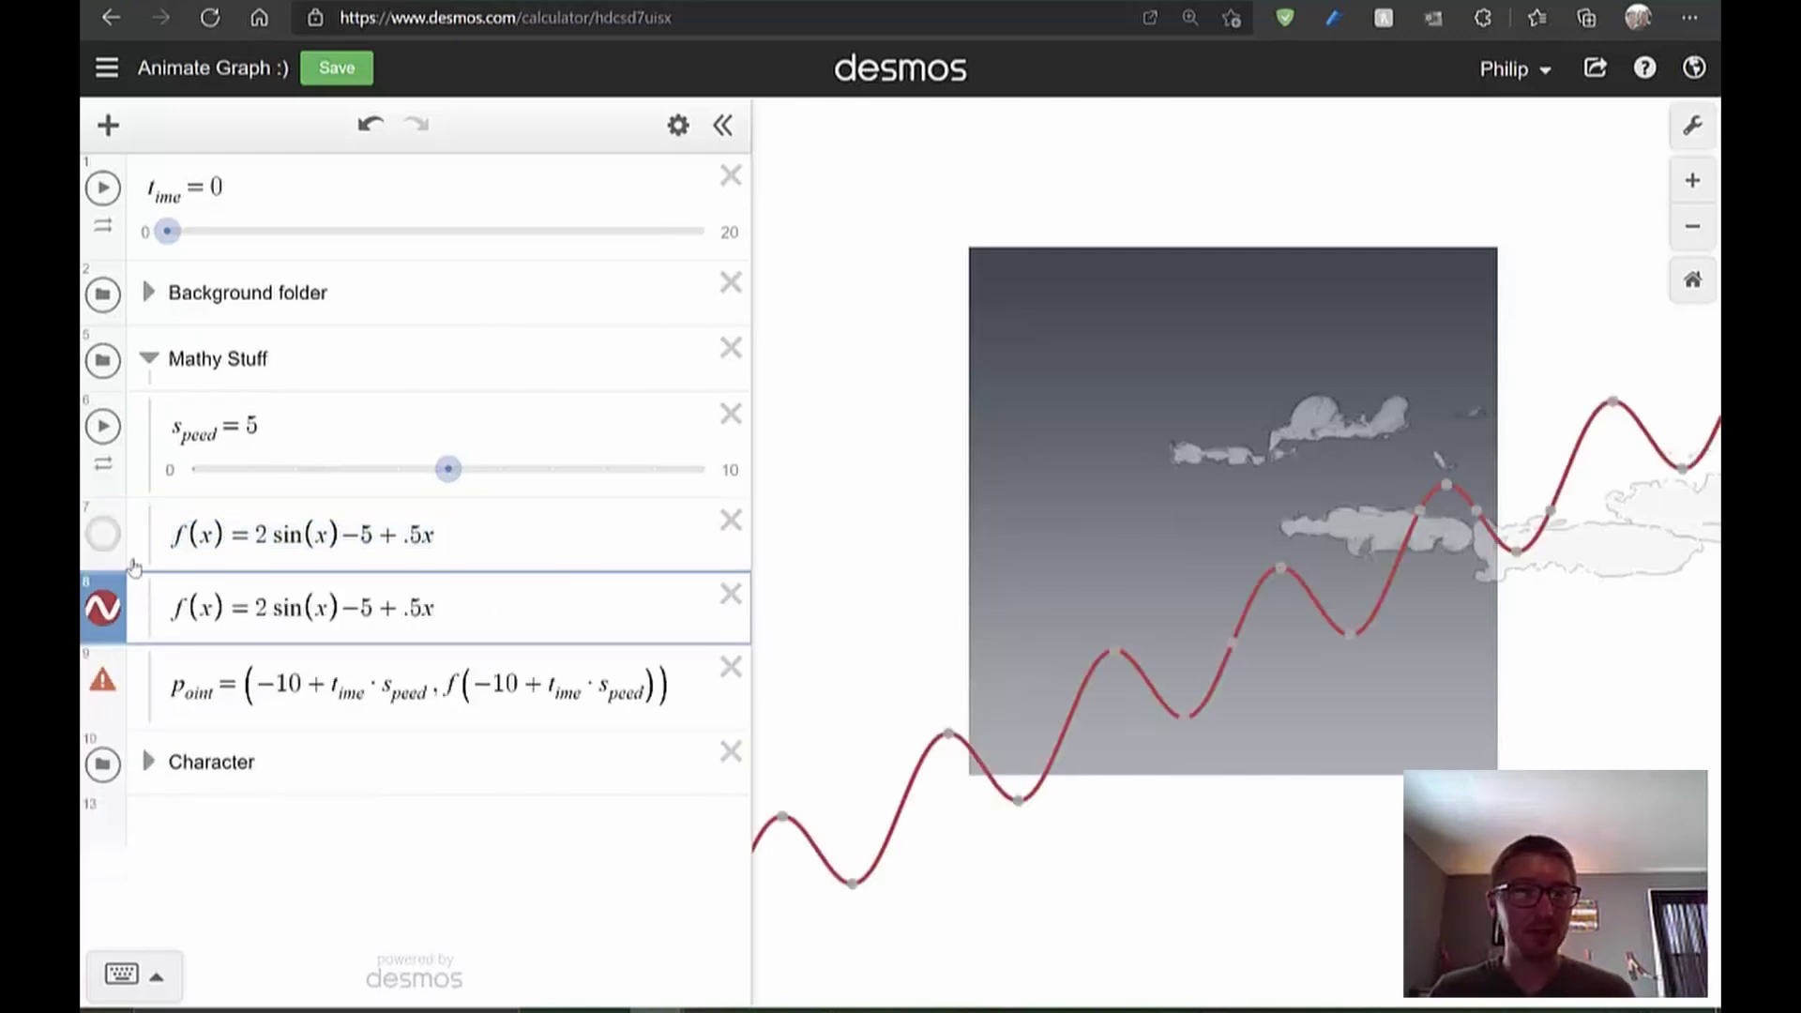
{"action": "left_click", "coordinate": [191, 536]}
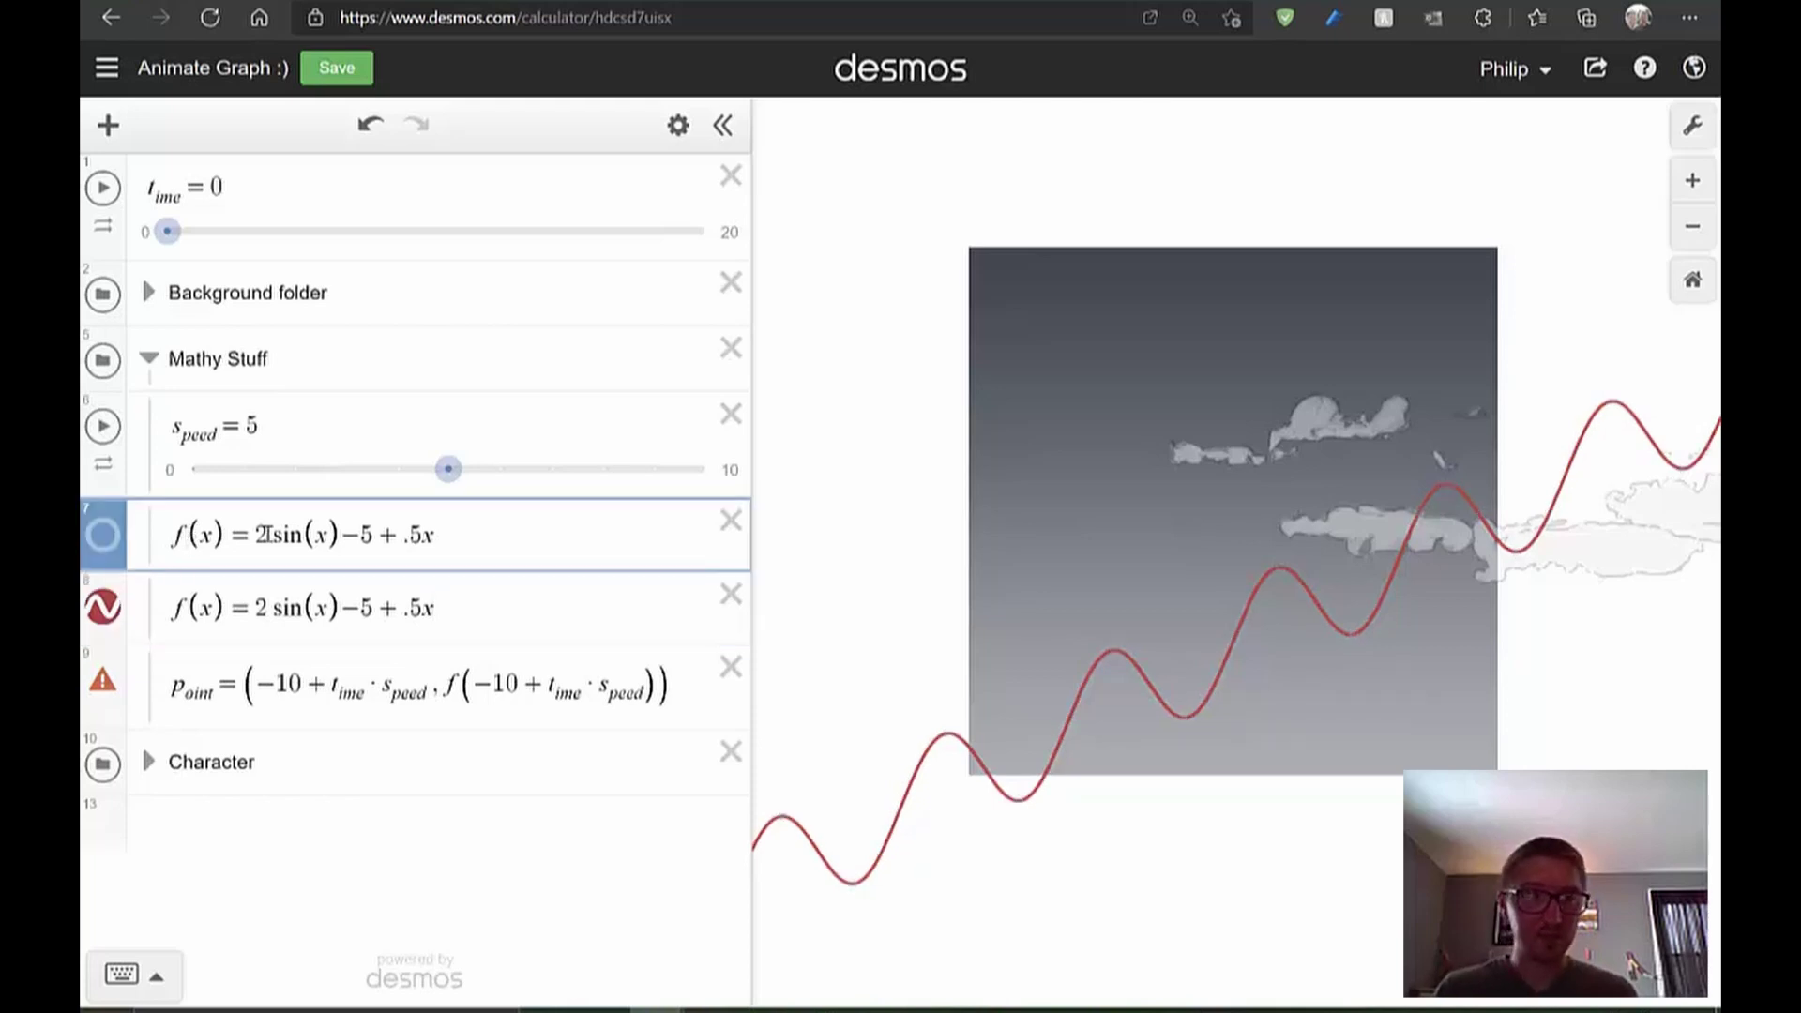
{"action": "type", "text": "_1"}
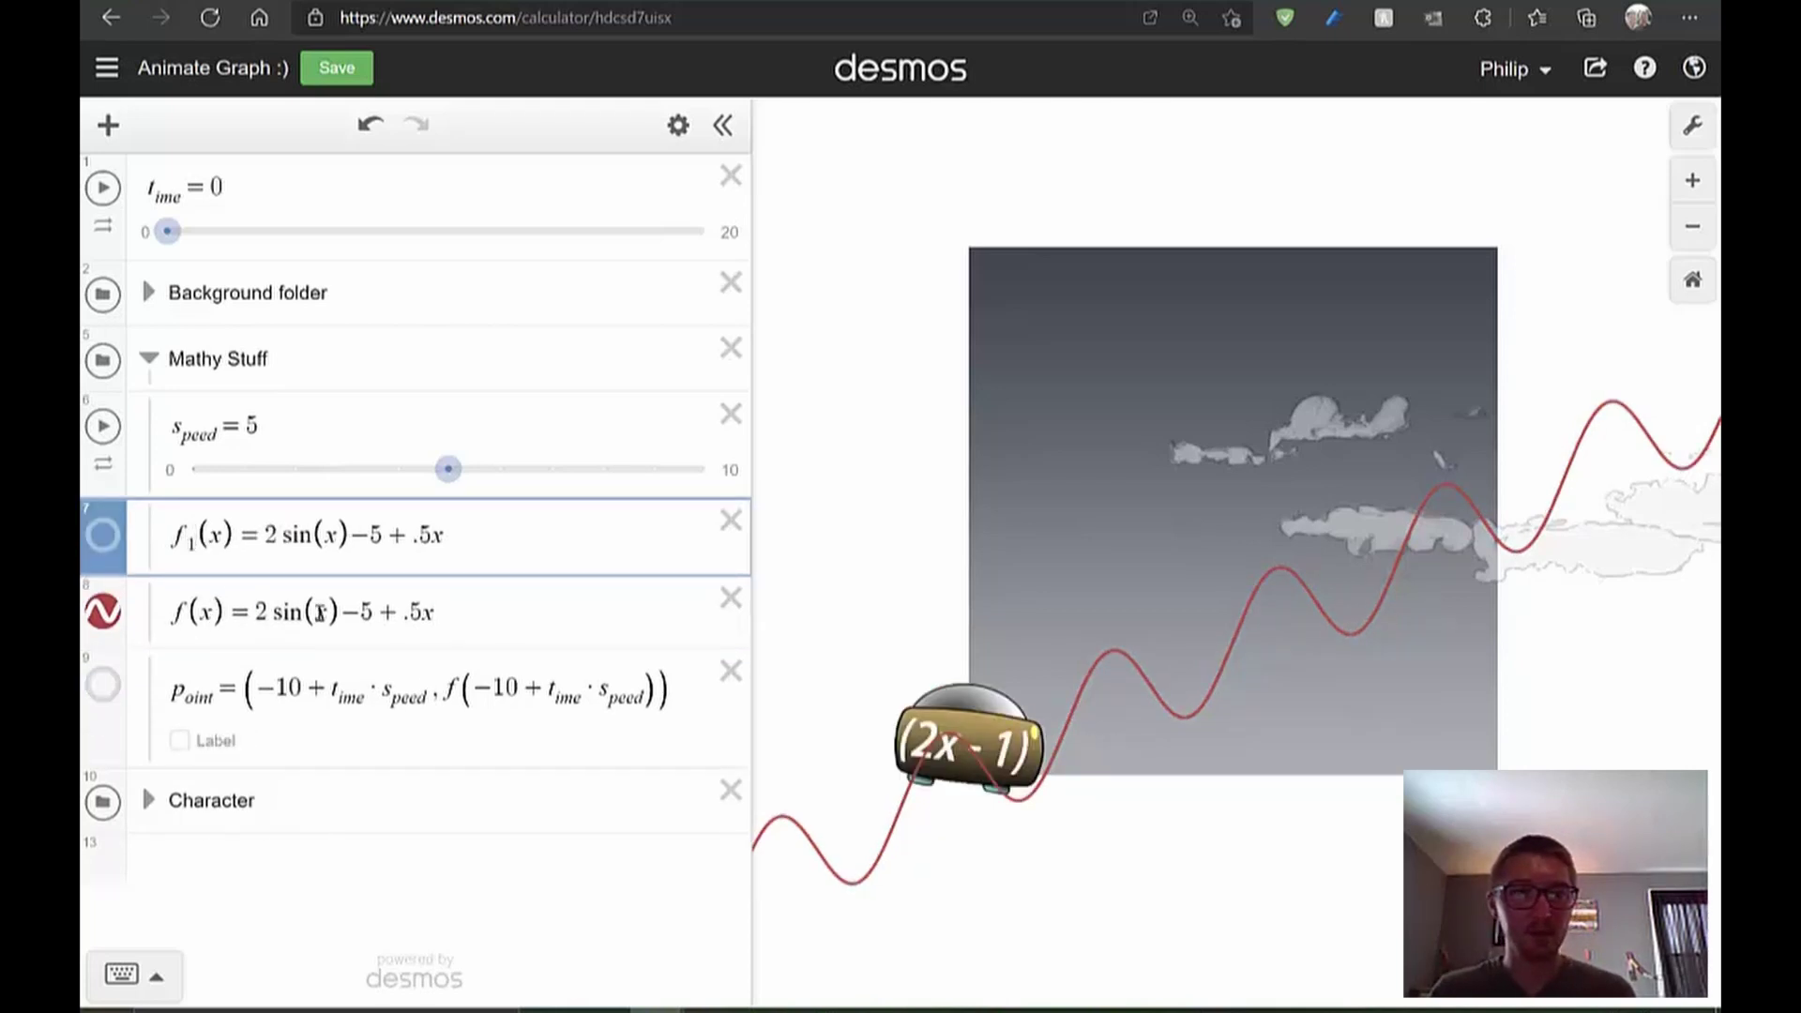
Flatten the copied f(x) by changing its linear term to .1x
{"action": "left_click", "coordinate": [427, 616]}
{"action": "key", "text": "BackSpace"}
{"action": "type", "text": "1x"}
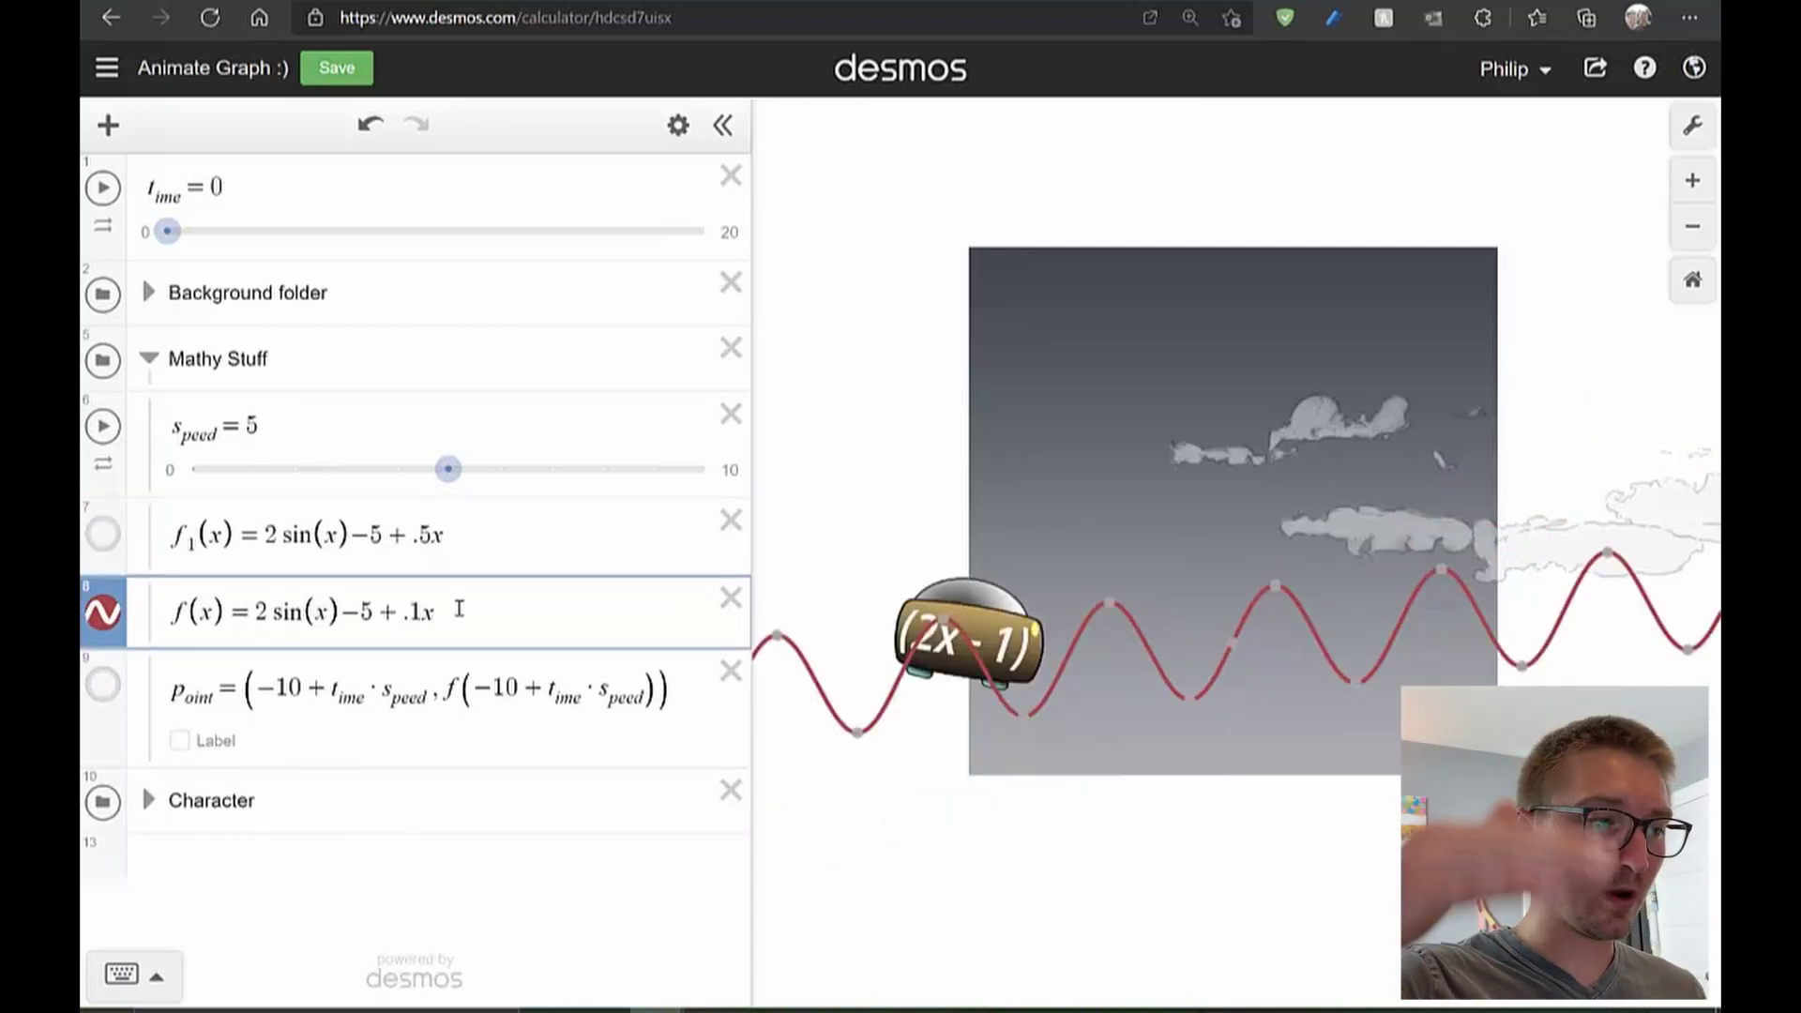
Change the last term of f(x) to .08x^2, making the function 2sin(x)-5+.08x^2
{"action": "type", "text": "^2"}
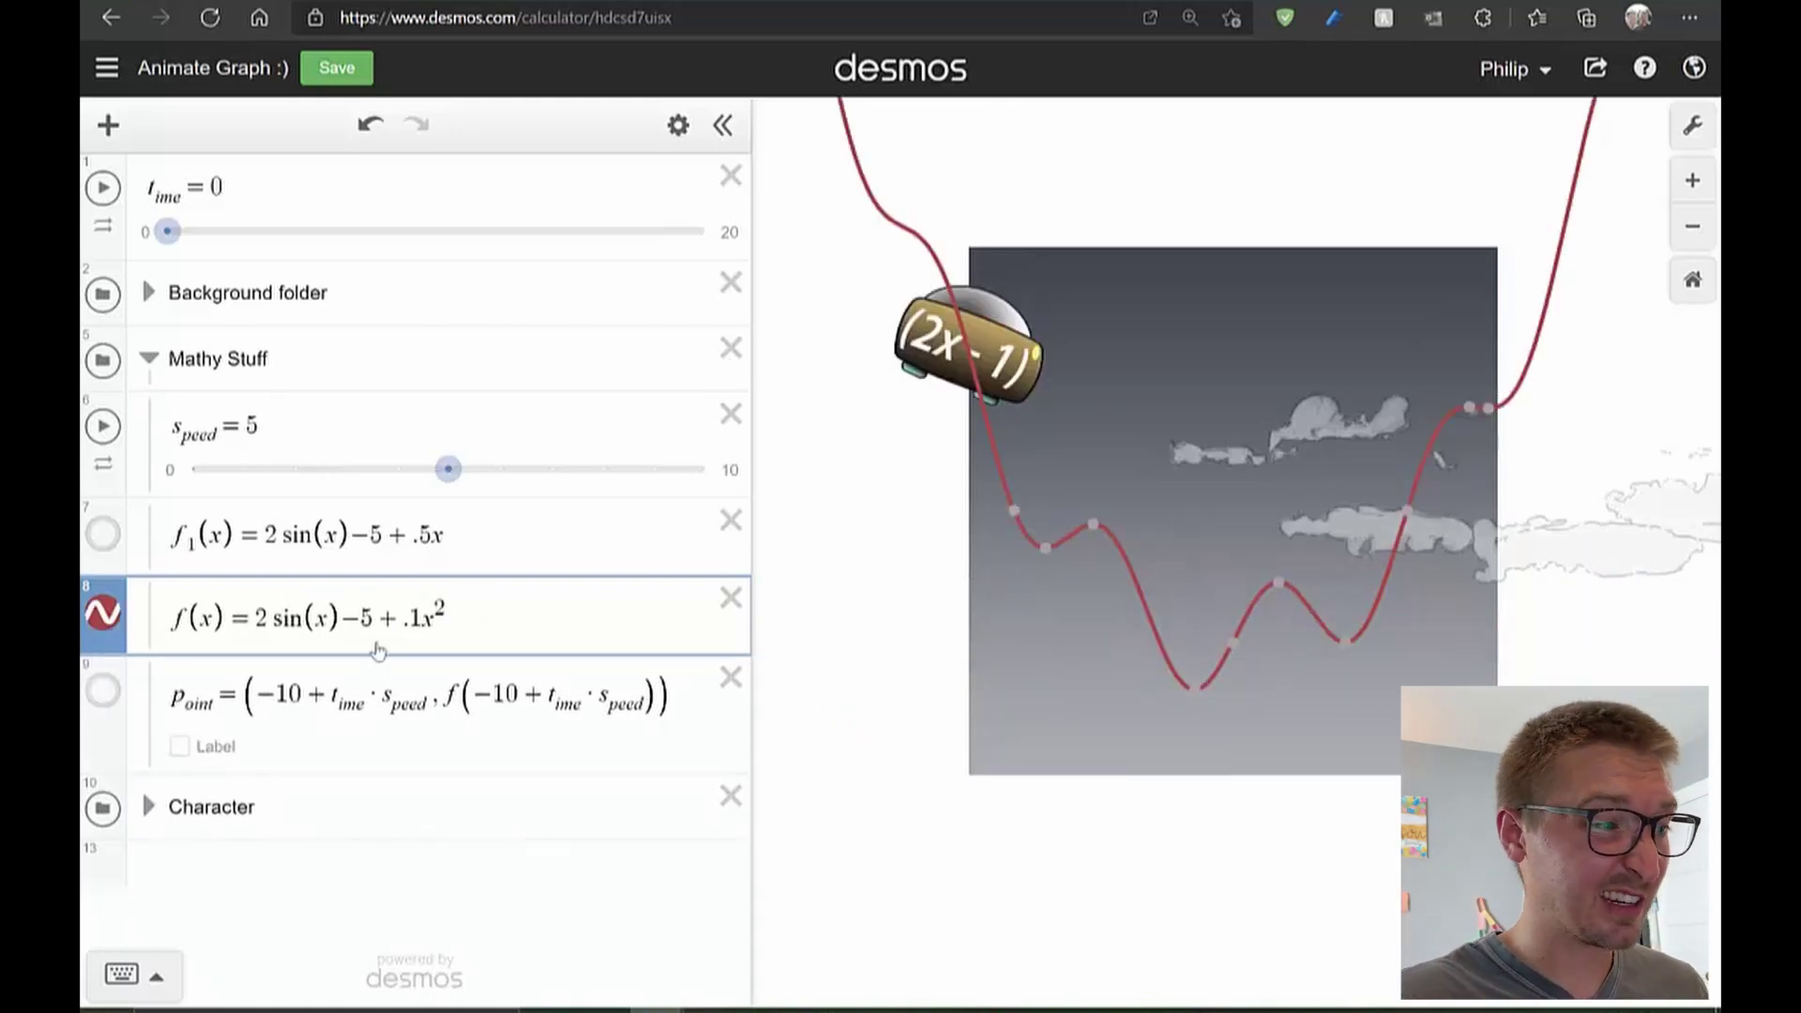
{"action": "key", "text": "BackSpace"}
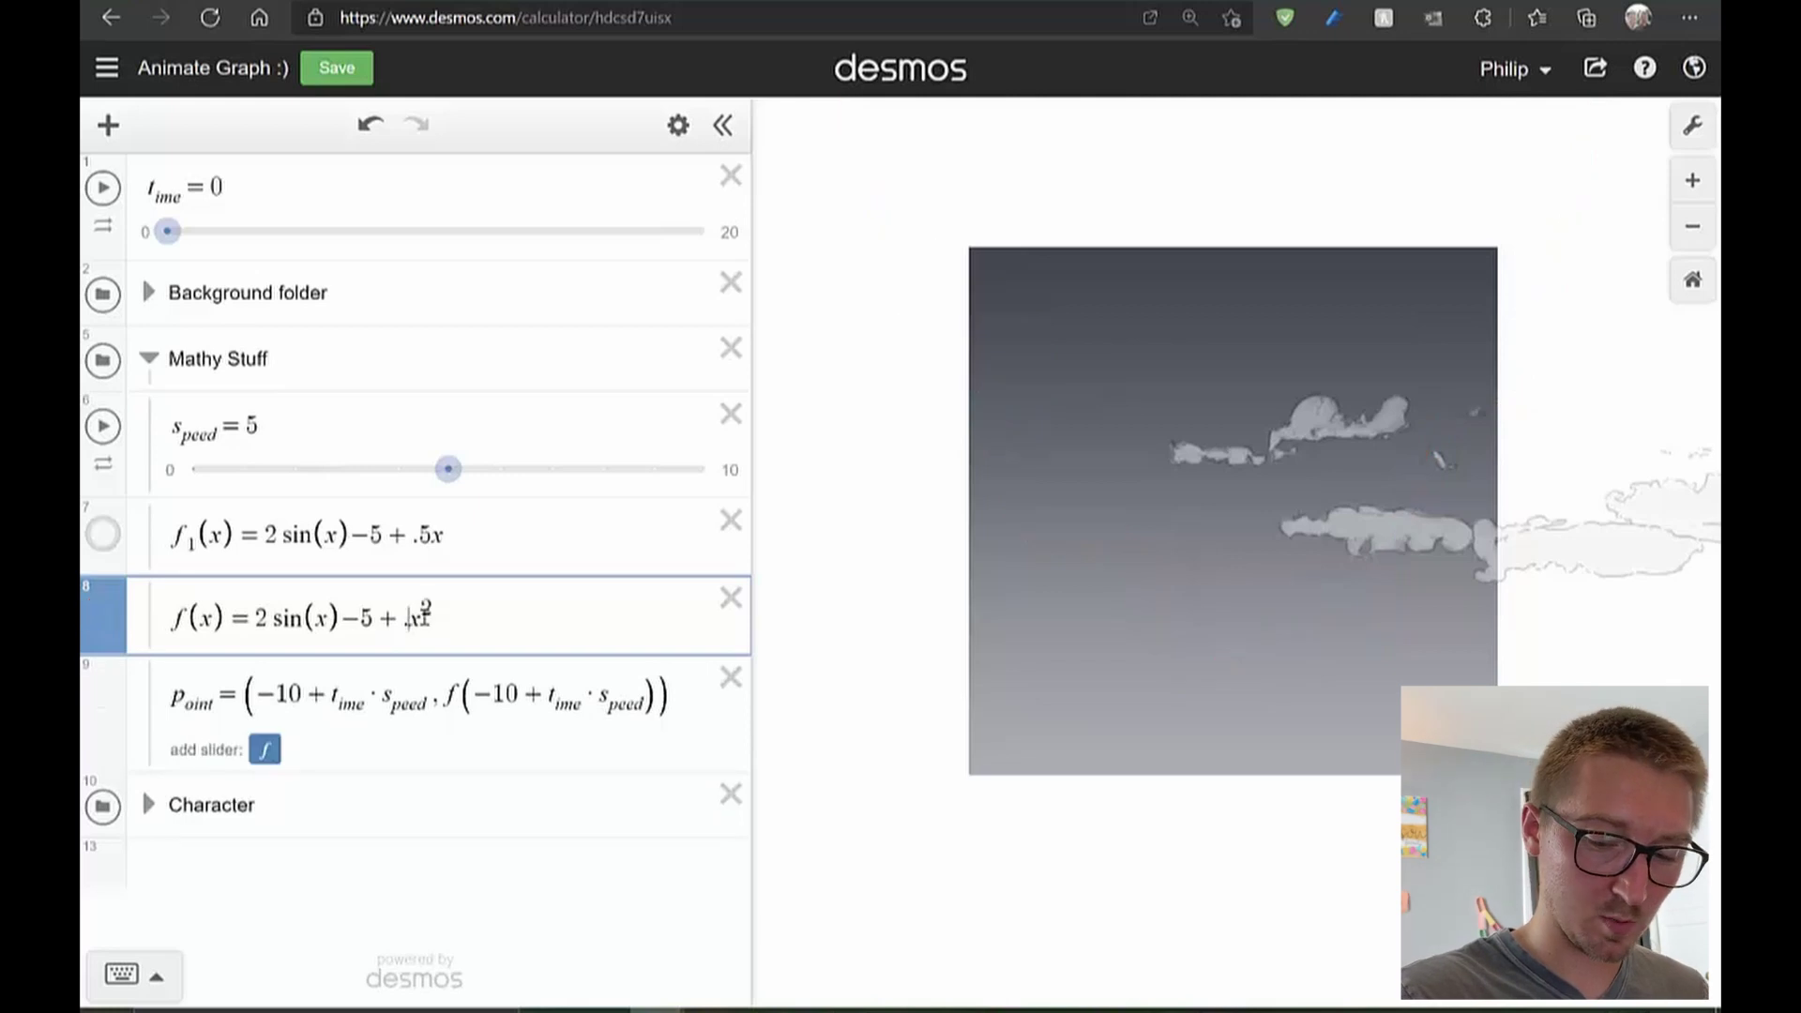
{"action": "type", "text": "05"}
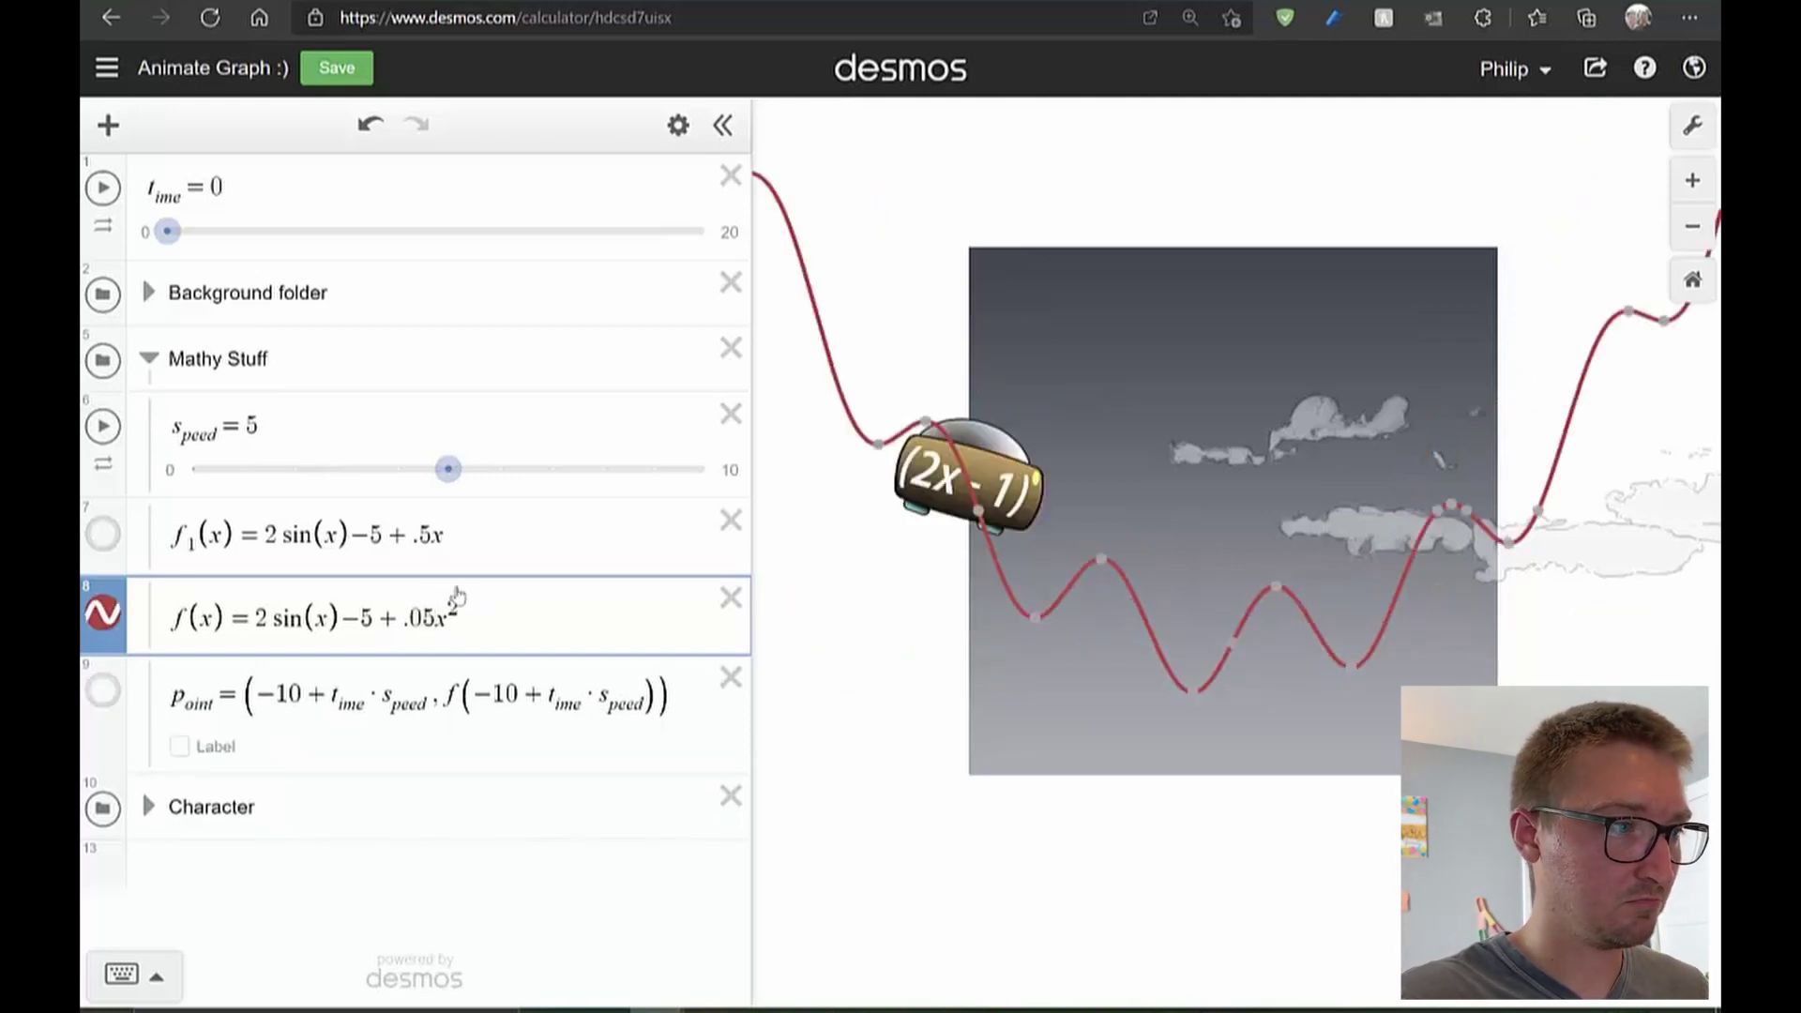
{"action": "key", "text": "BackSpace"}
{"action": "type", "text": "8"}
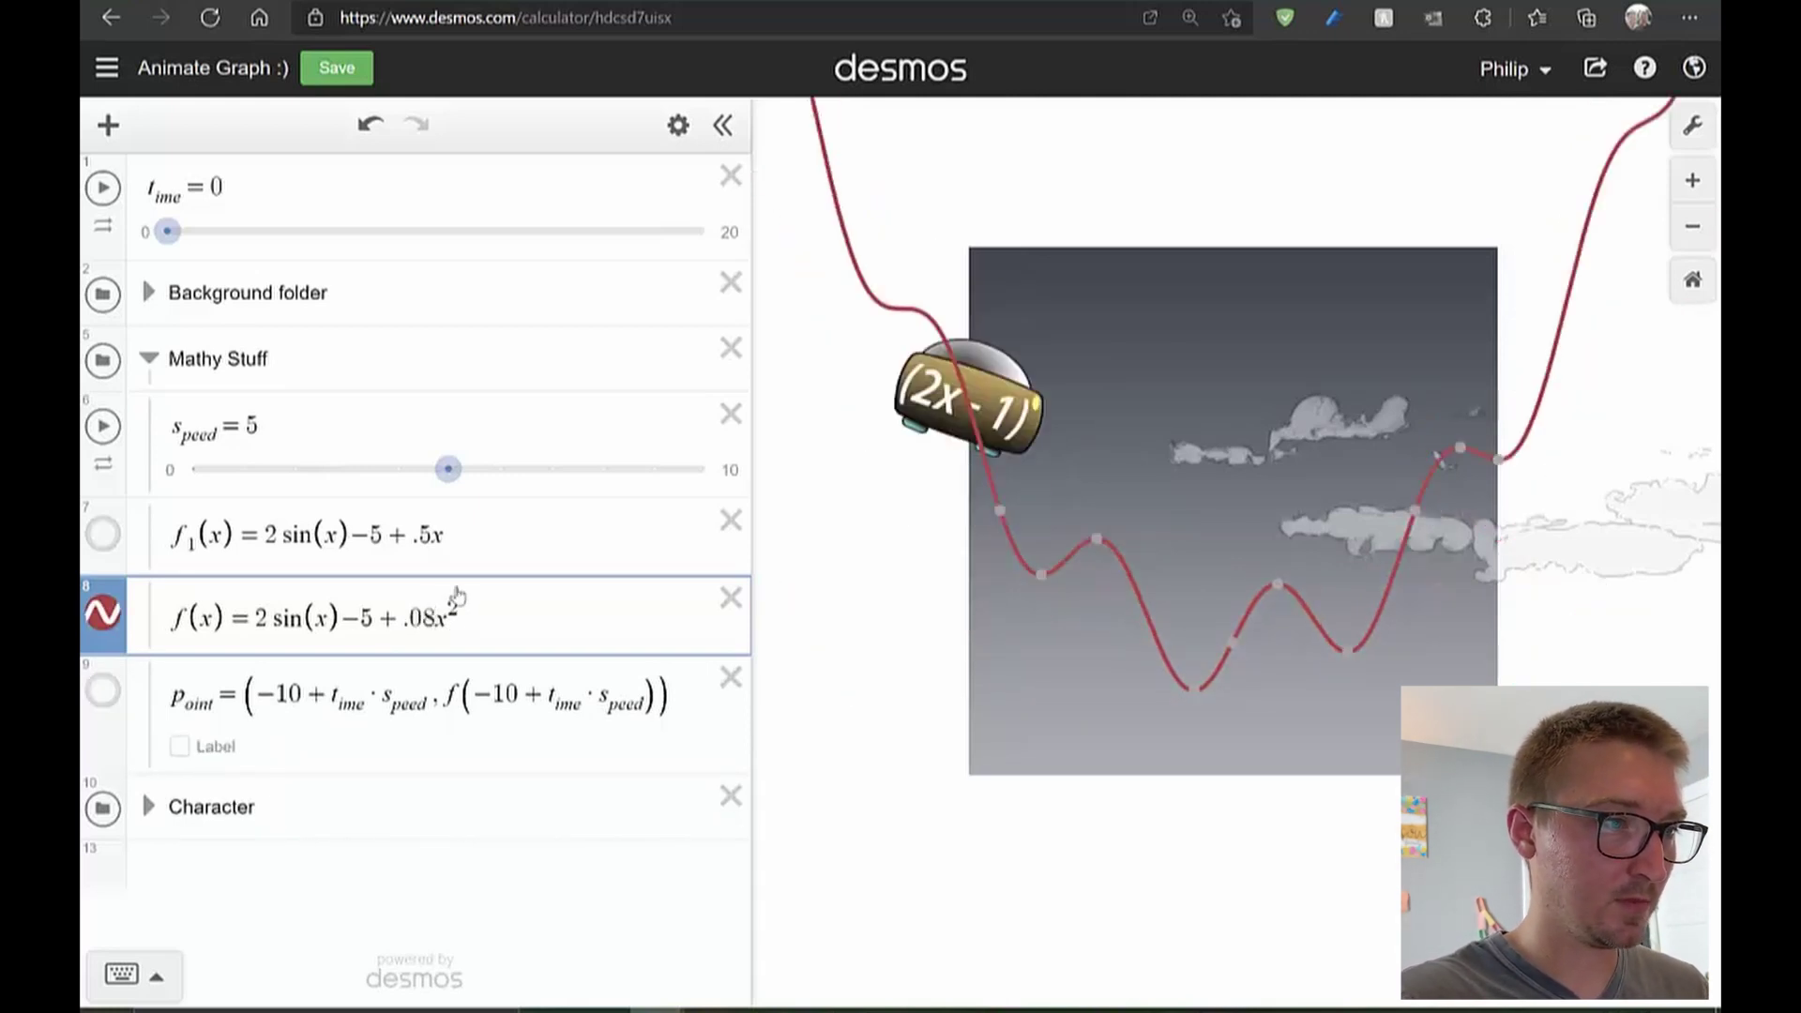
Play t_ime to preview the car on the new path, hide the f(x) curve, and stop the animation
{"action": "left_click", "coordinate": [104, 189]}
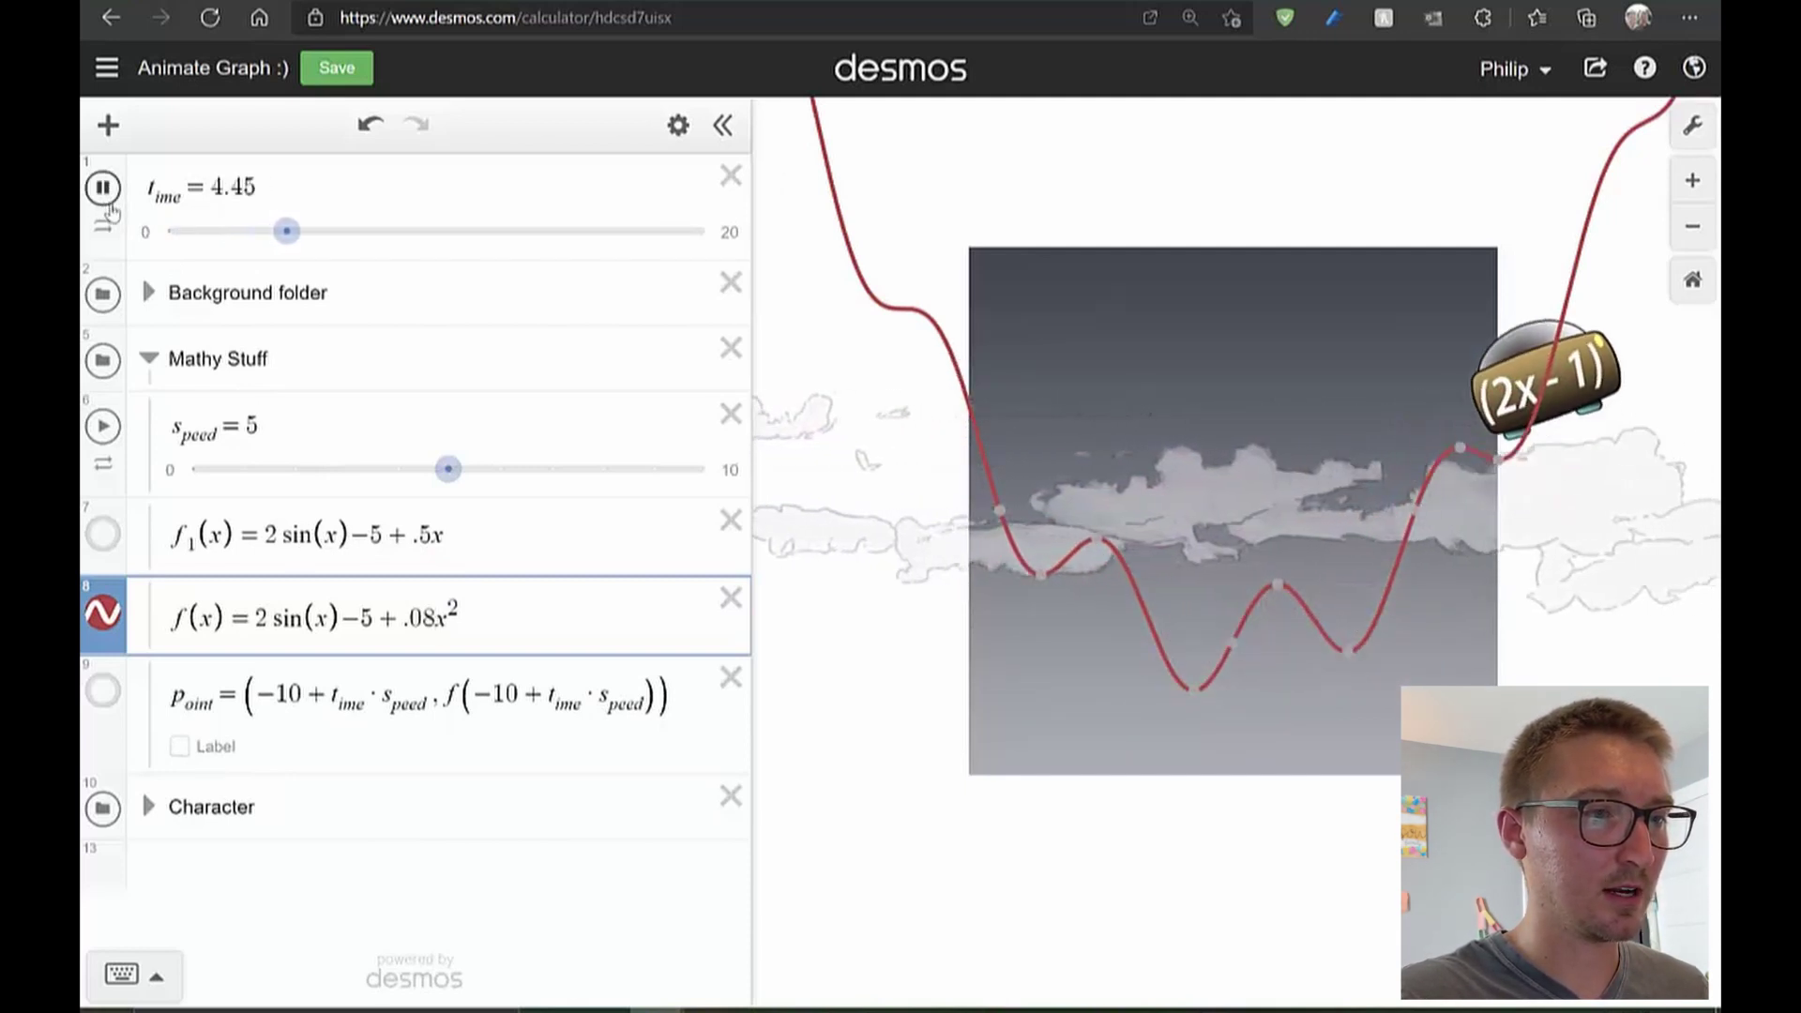
{"action": "left_click", "coordinate": [103, 613]}
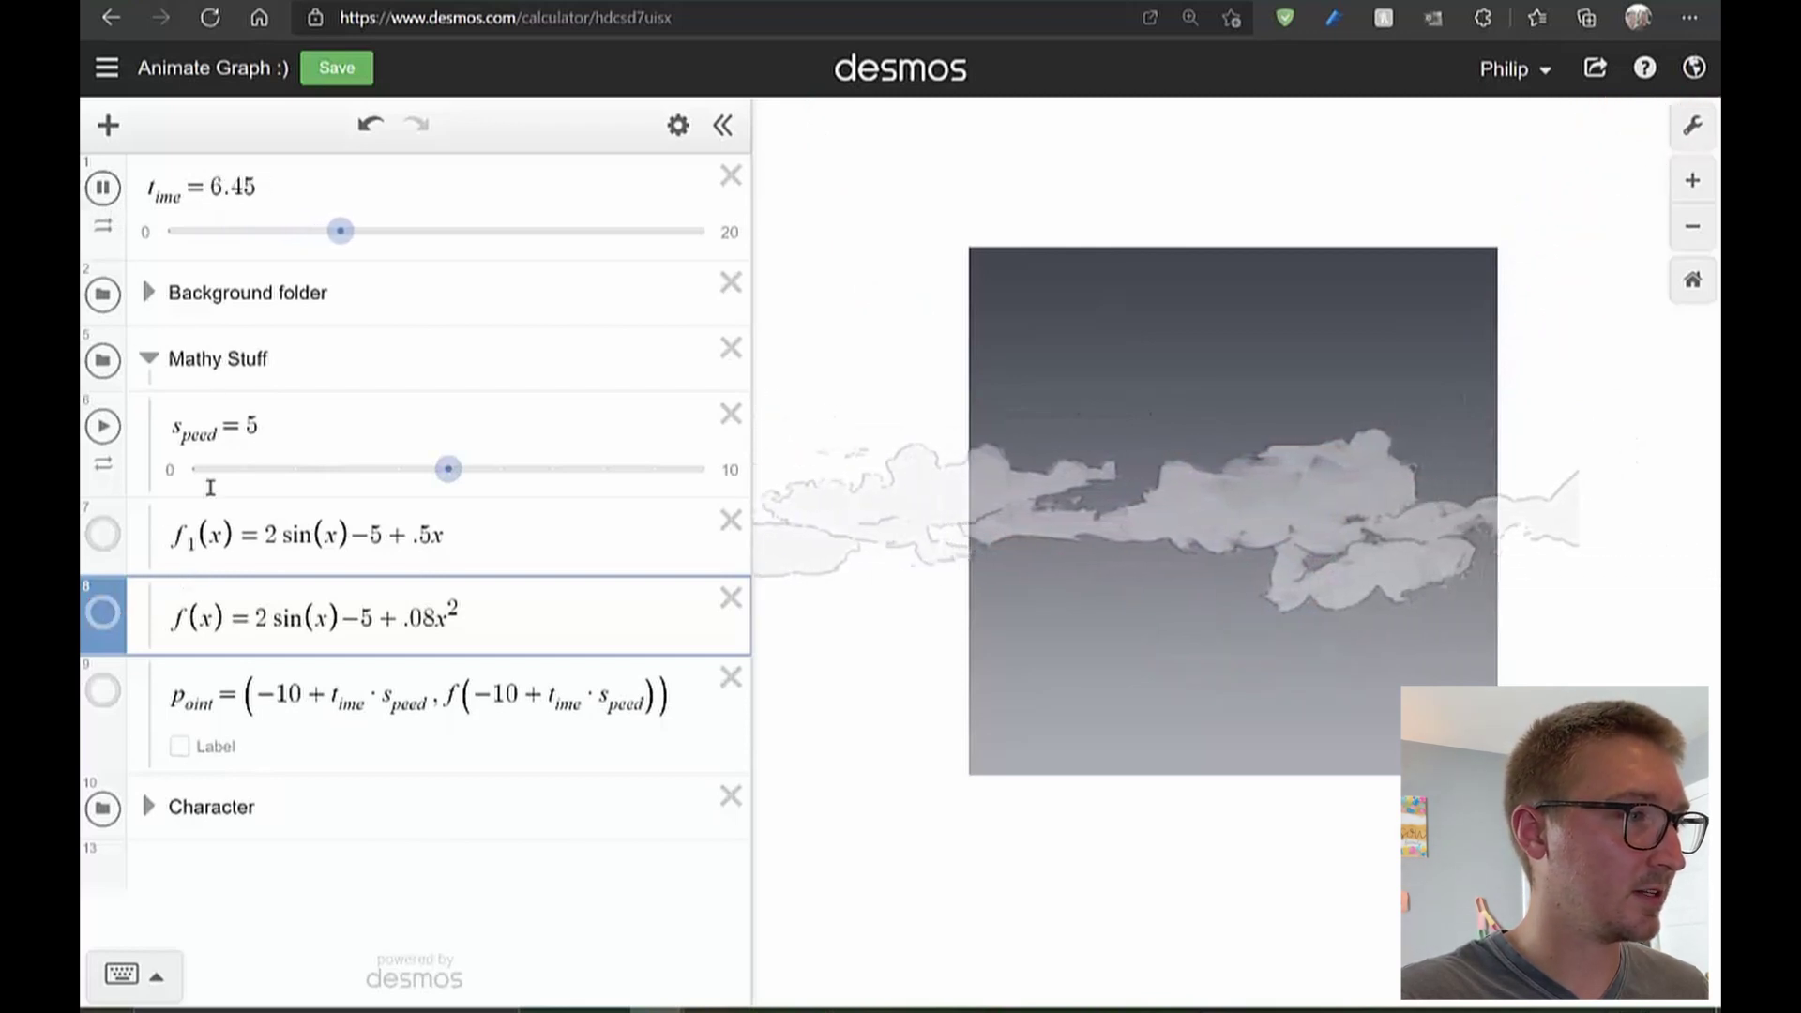
{"action": "left_click", "coordinate": [103, 188]}
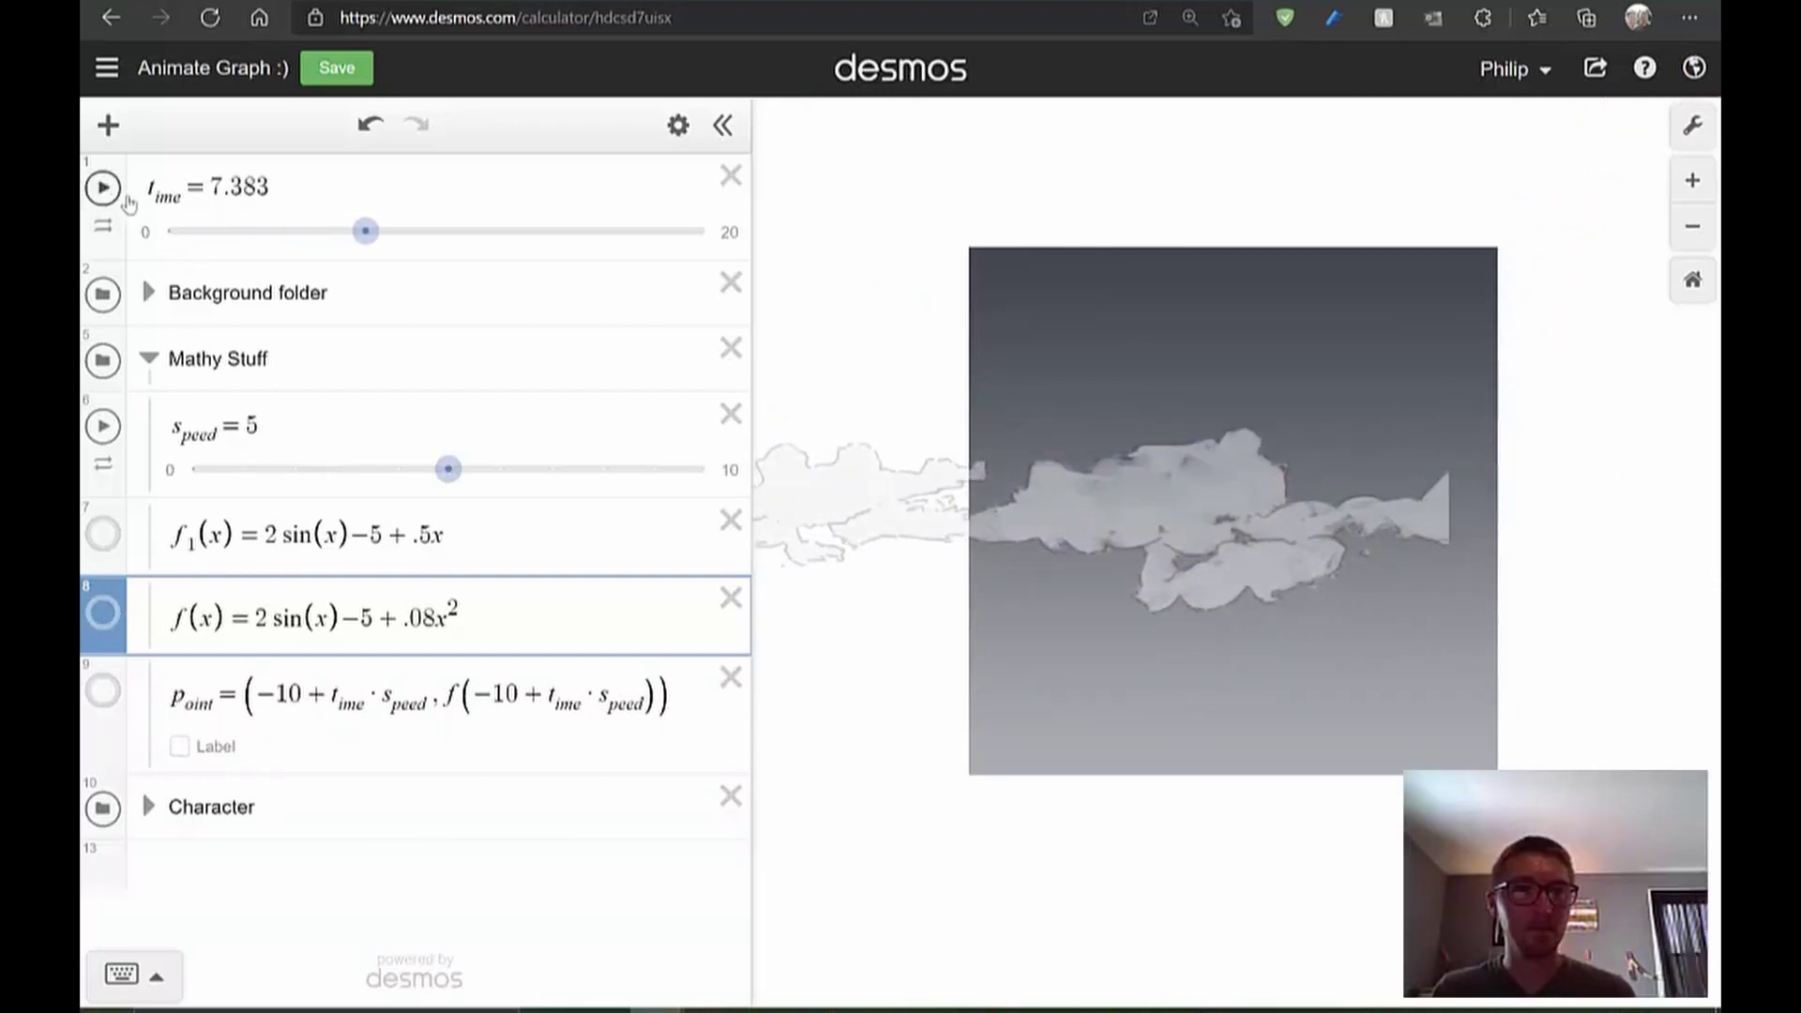
Save the graph with the Mathy Stuff folder collapsed and t_ime reset to 0
{"action": "left_click", "coordinate": [148, 359]}
{"action": "left_click_drag", "start_coordinate": [365, 231], "coordinate": [117, 239]}
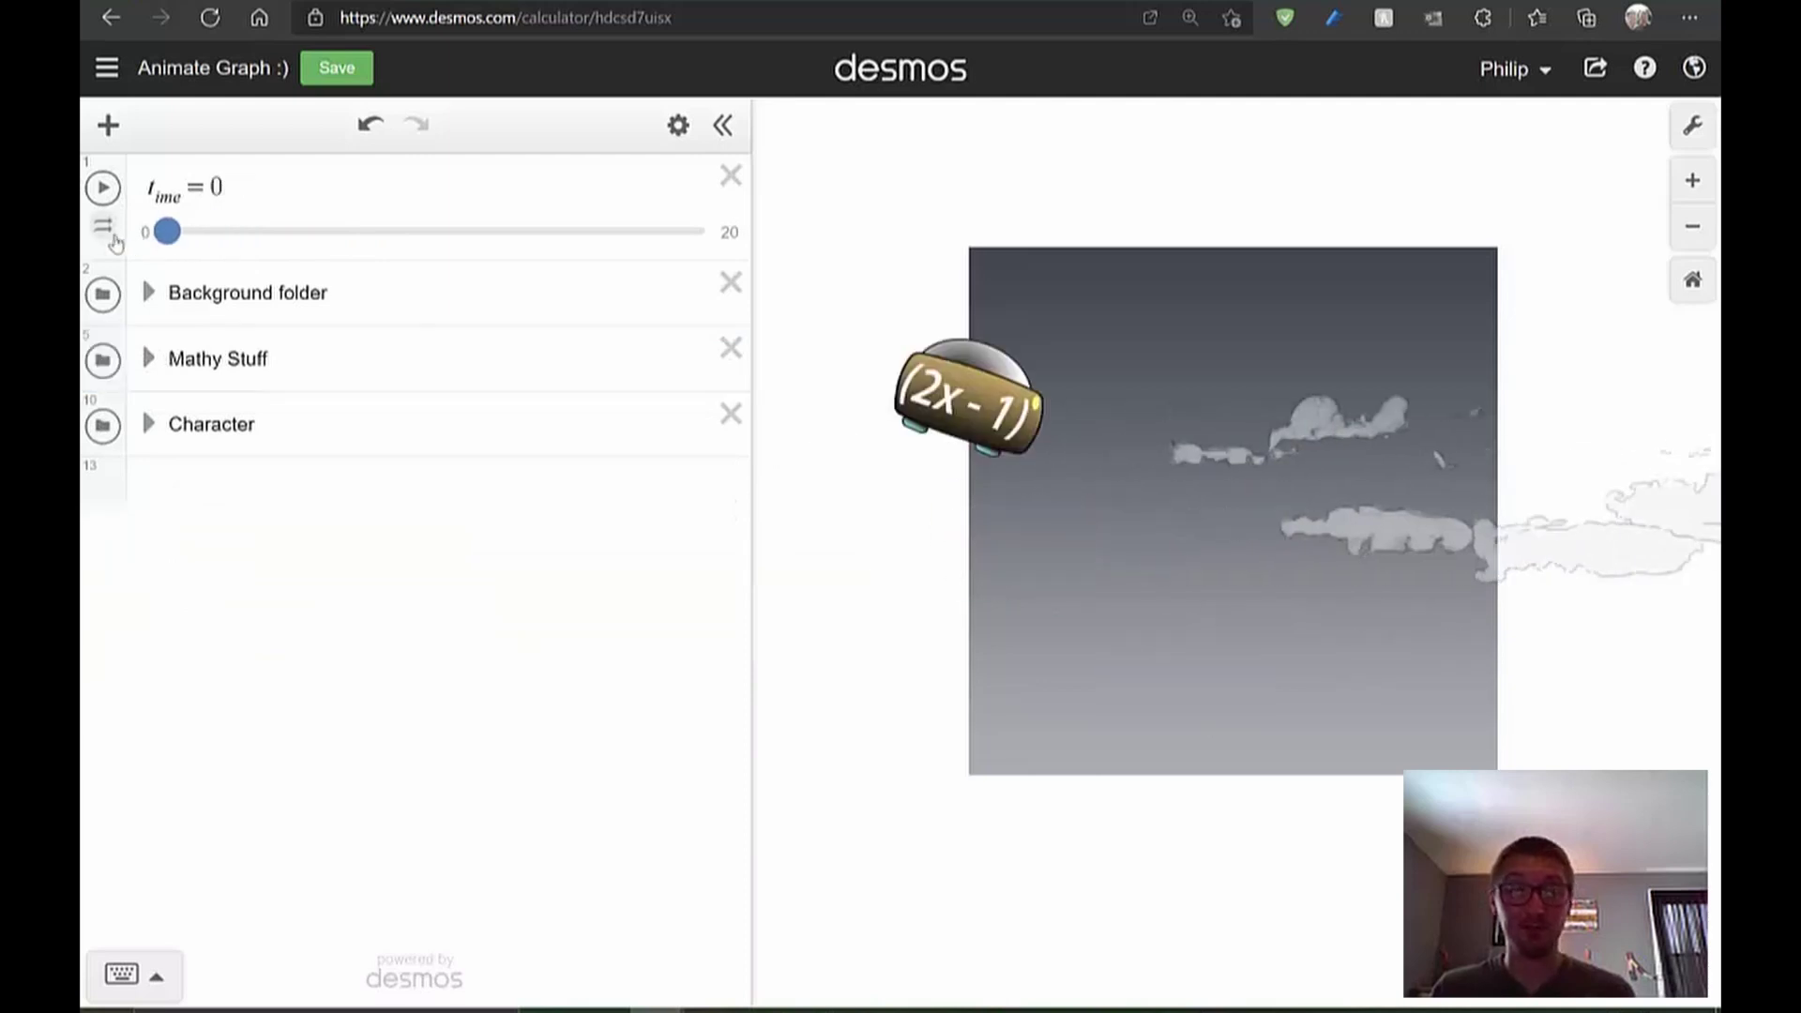
{"action": "left_click", "coordinate": [340, 71]}
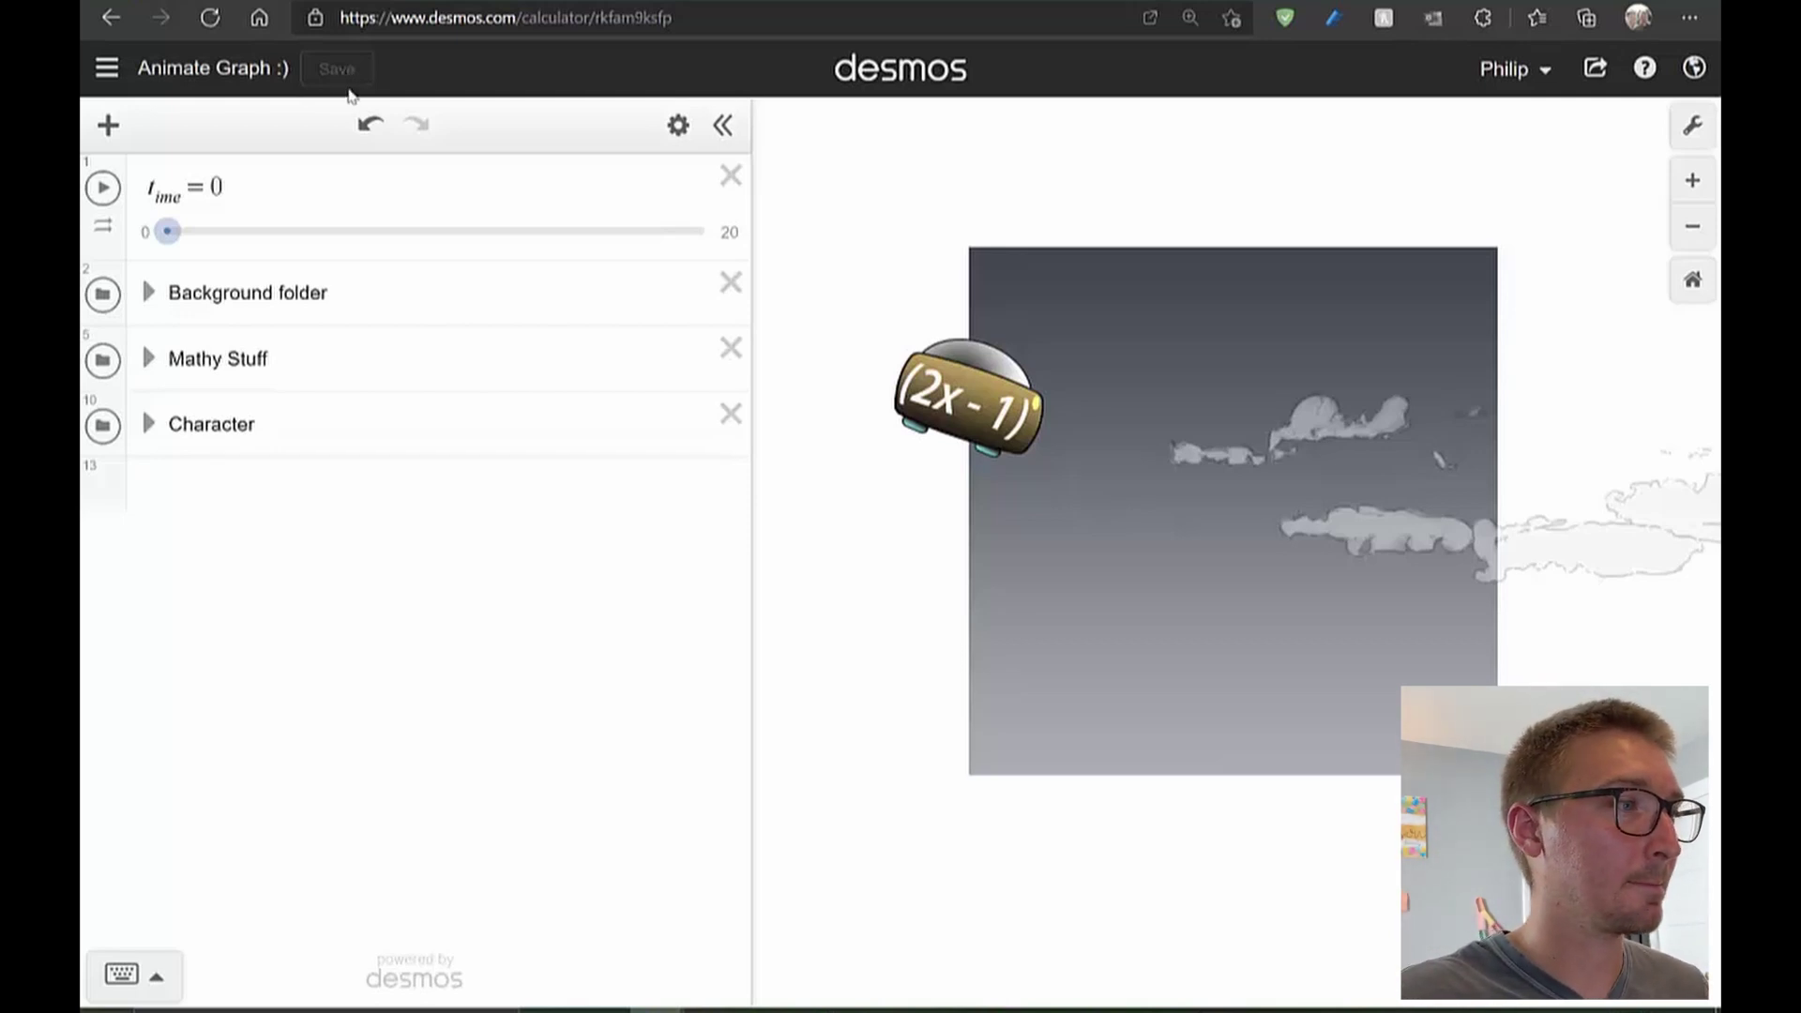
Copy the saved graph's URL and open teacher.desmos.com in a new browser tab
{"action": "left_click", "coordinate": [694, 22]}
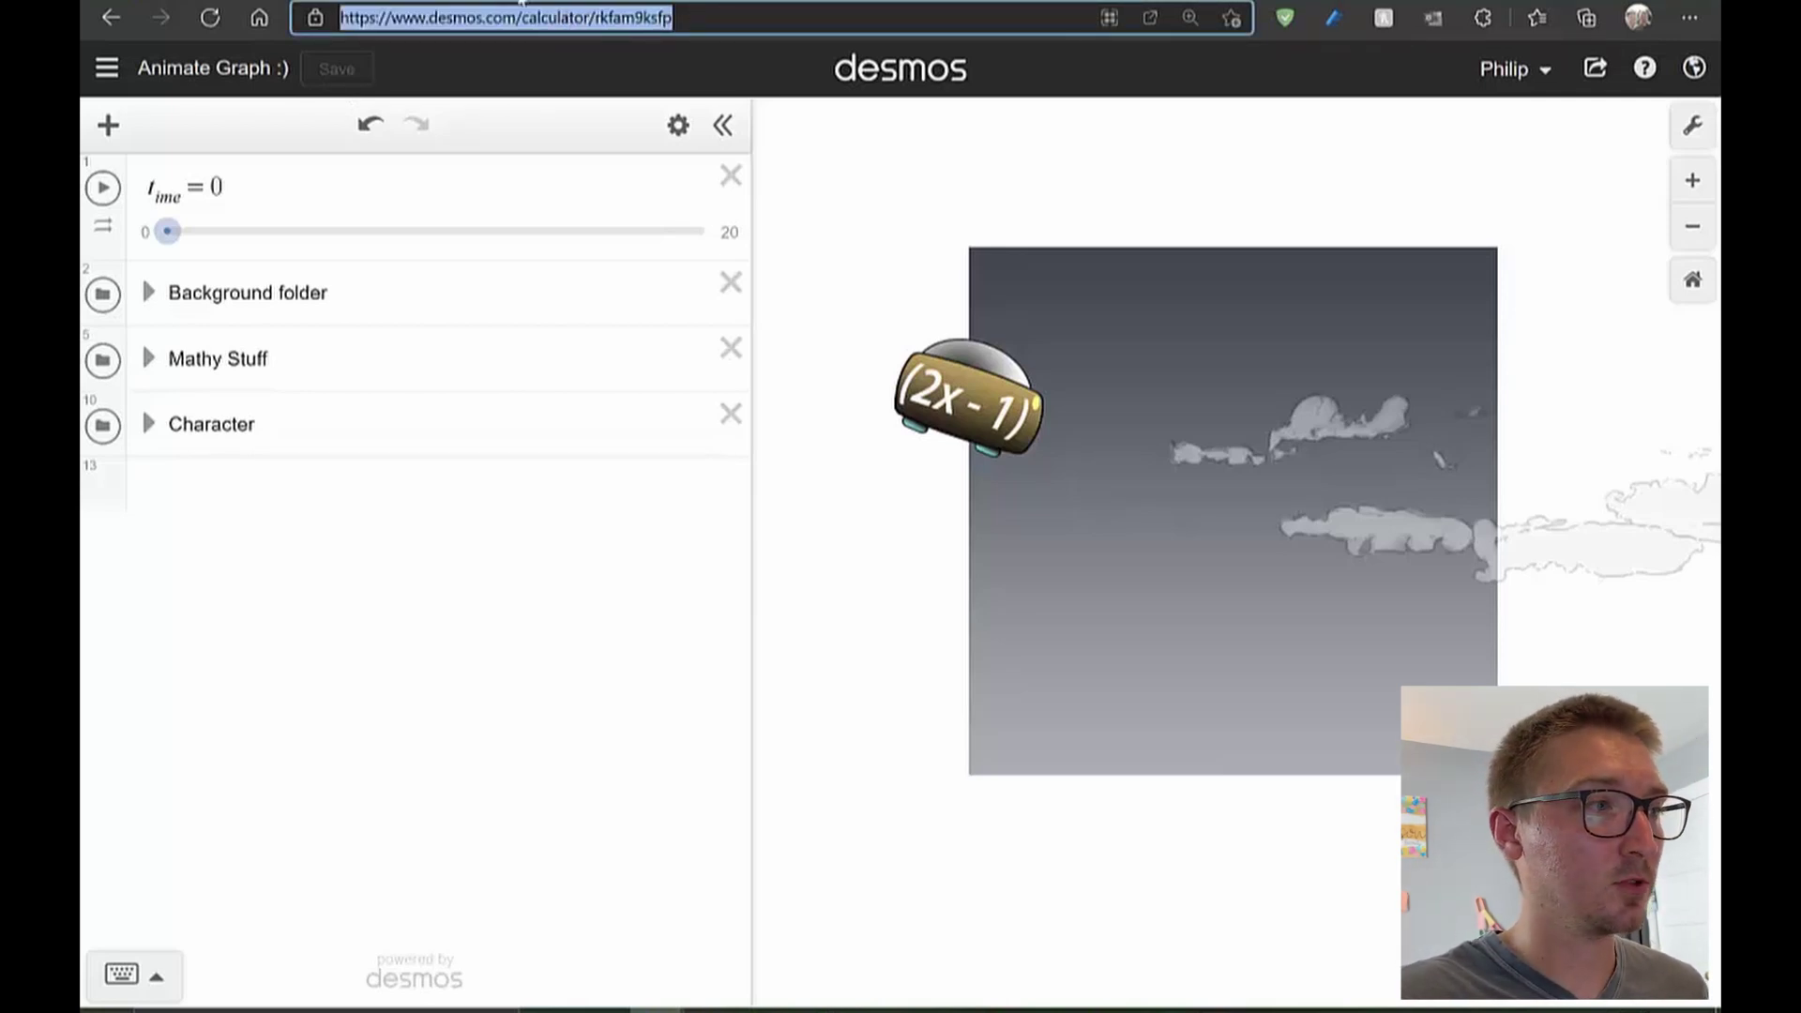
{"action": "key", "text": "ctrl+t"}
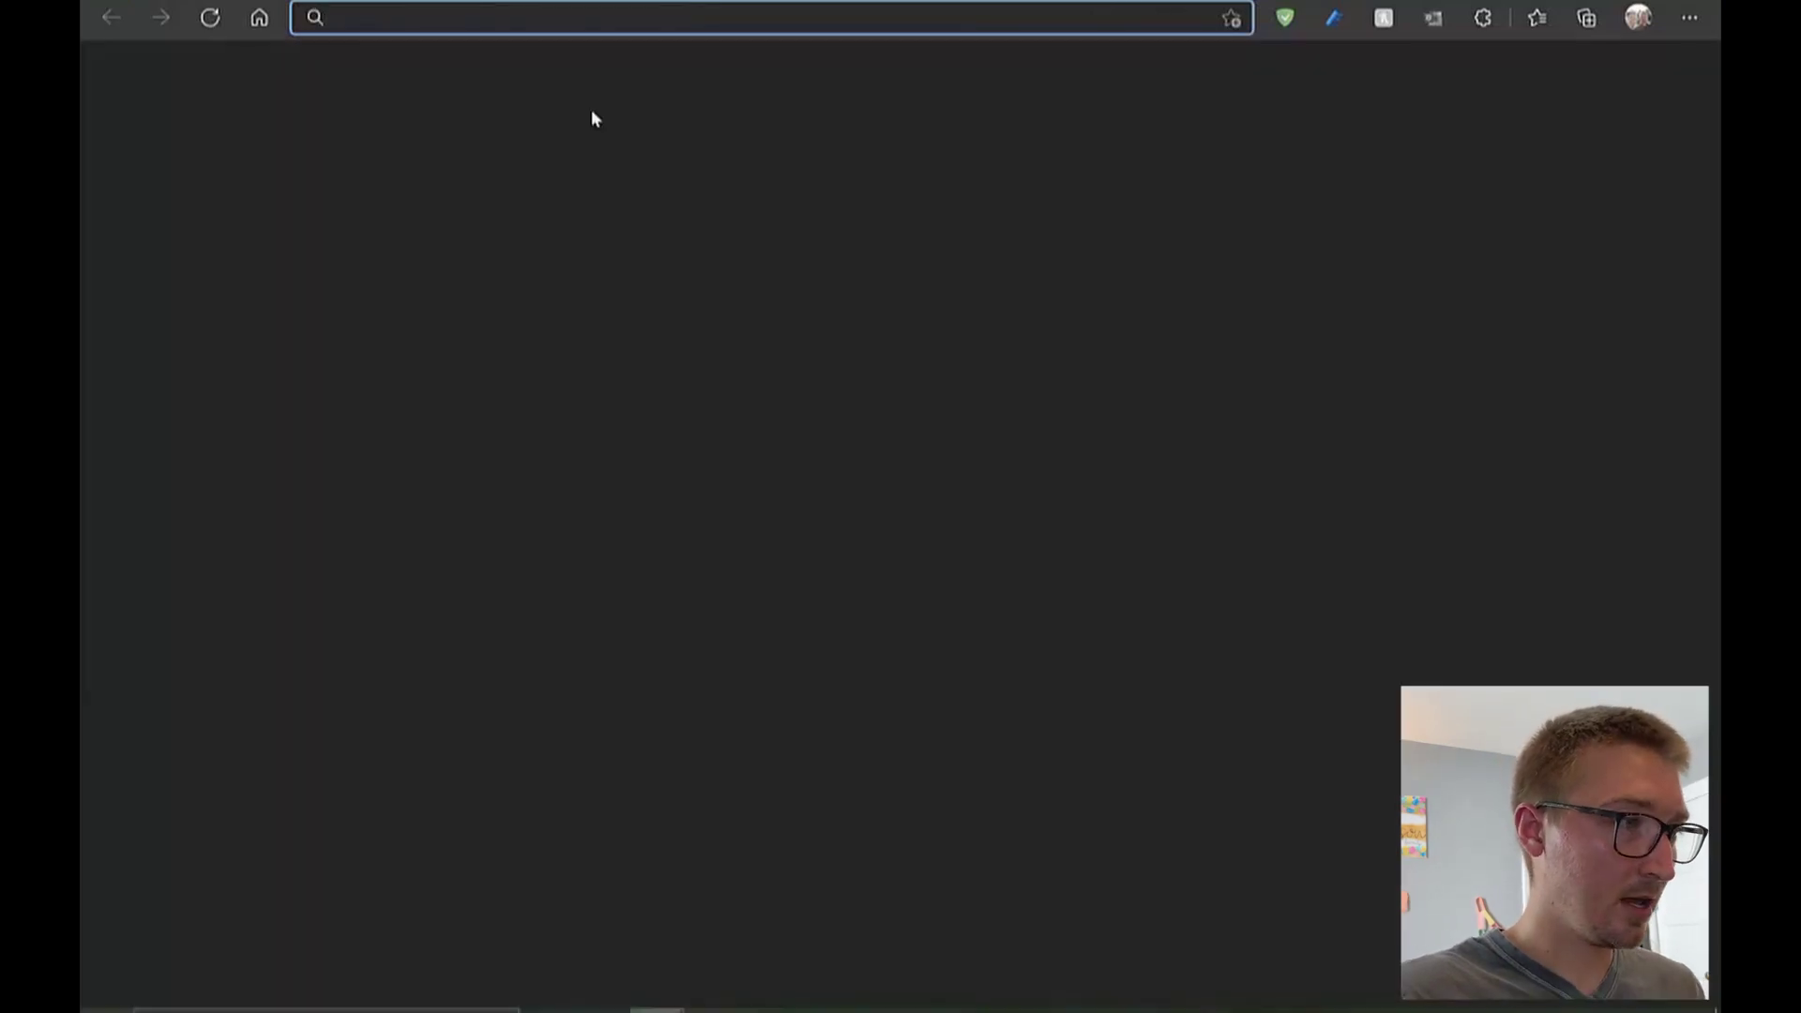
{"action": "type", "text": "goo"}
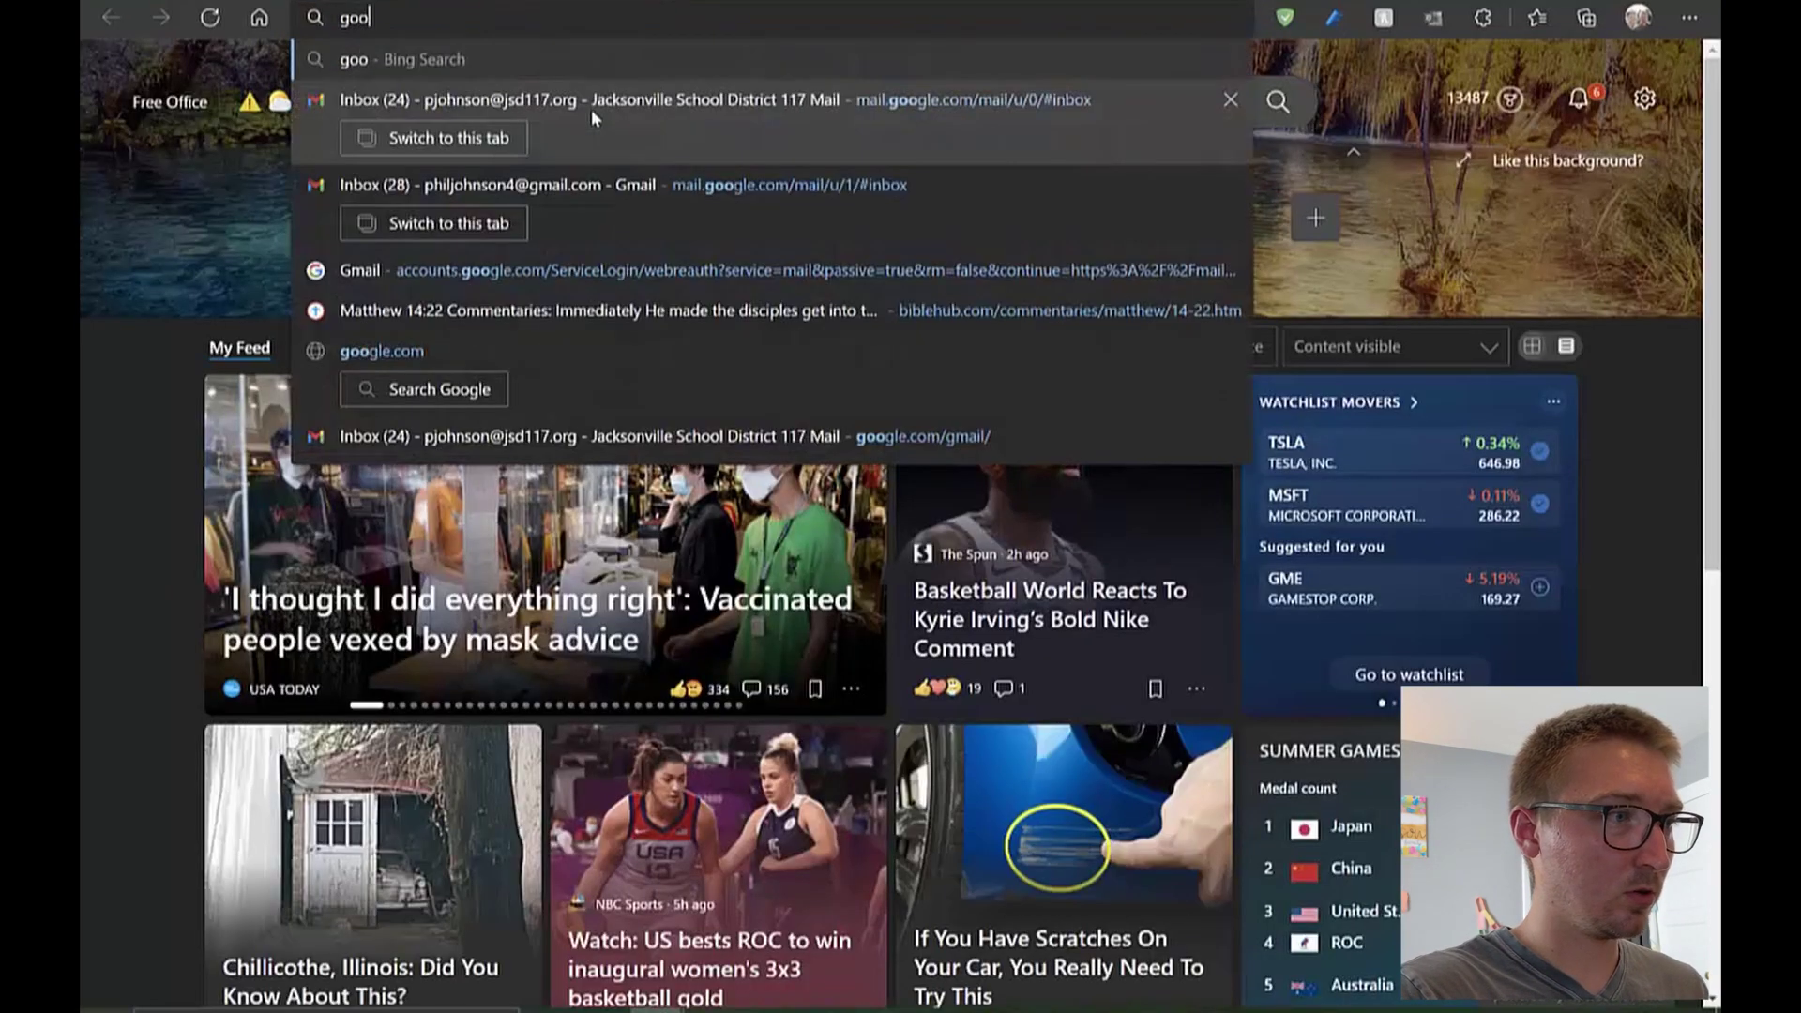
{"action": "key", "text": "BackSpace"}
{"action": "key", "text": "BackSpace"}
{"action": "key", "text": "BackSpace"}
{"action": "type", "text": "teacher.desmos.com"}
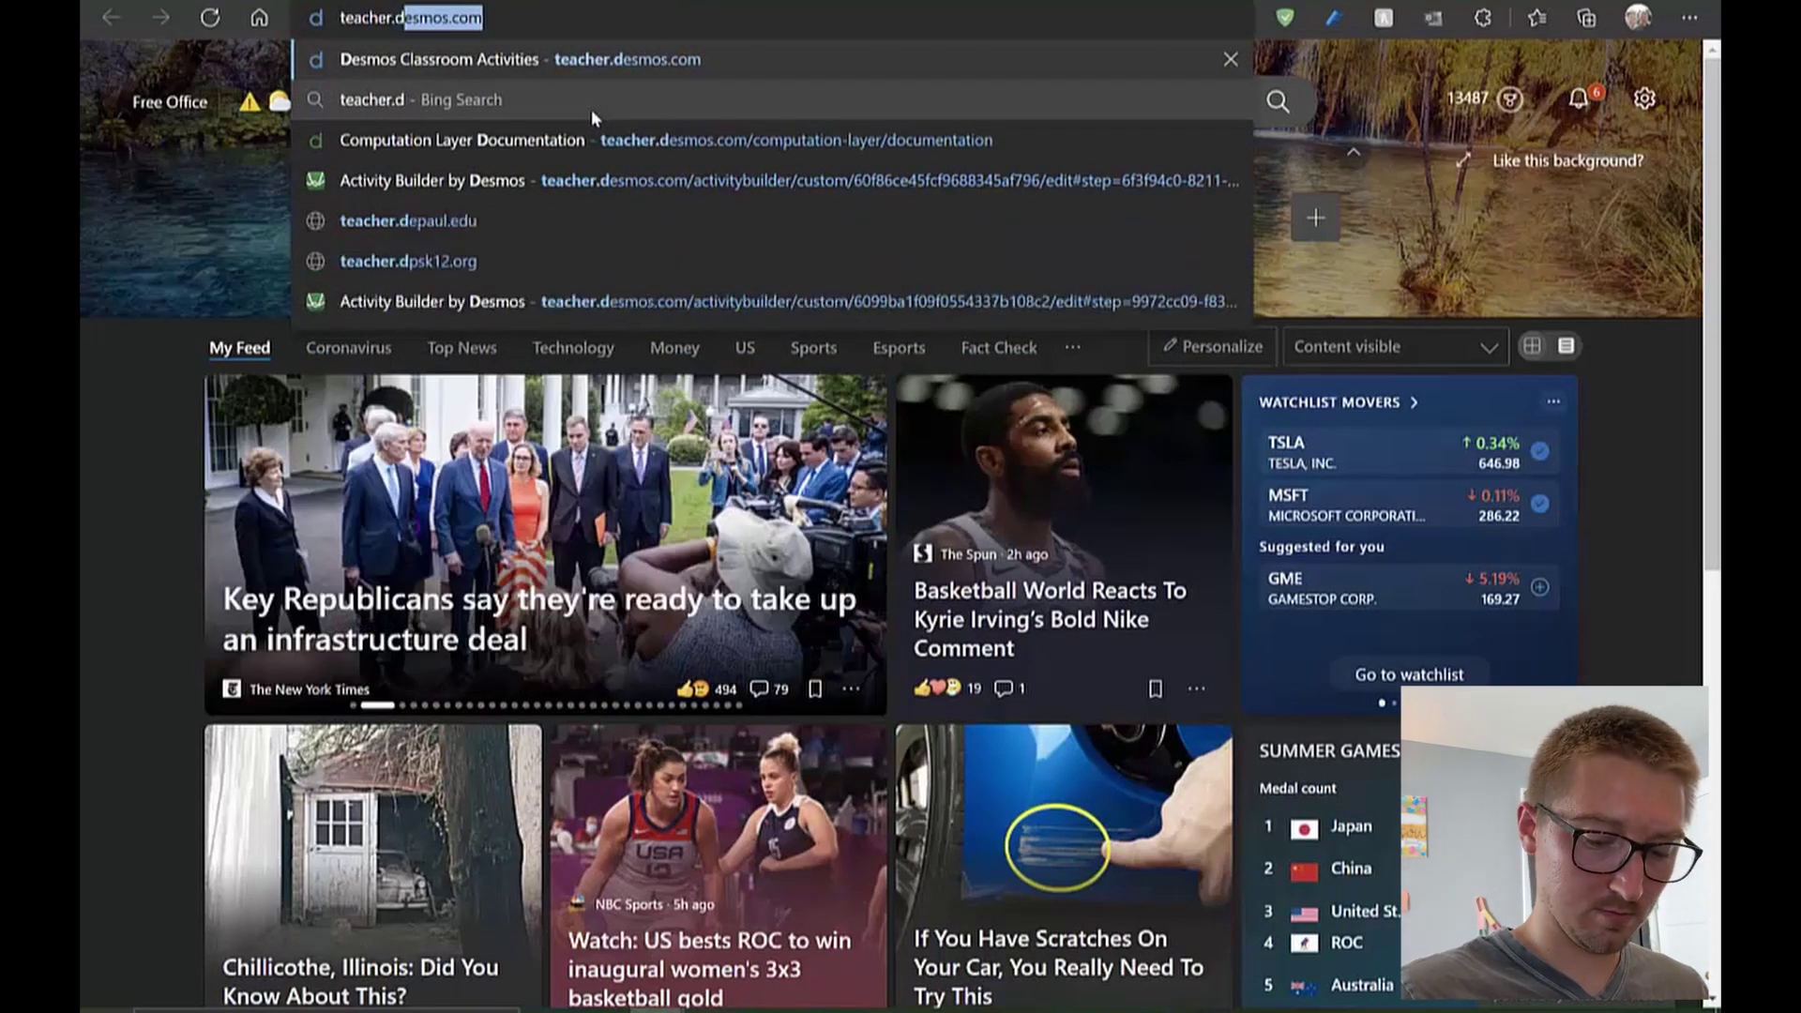
{"action": "key", "text": "Return"}
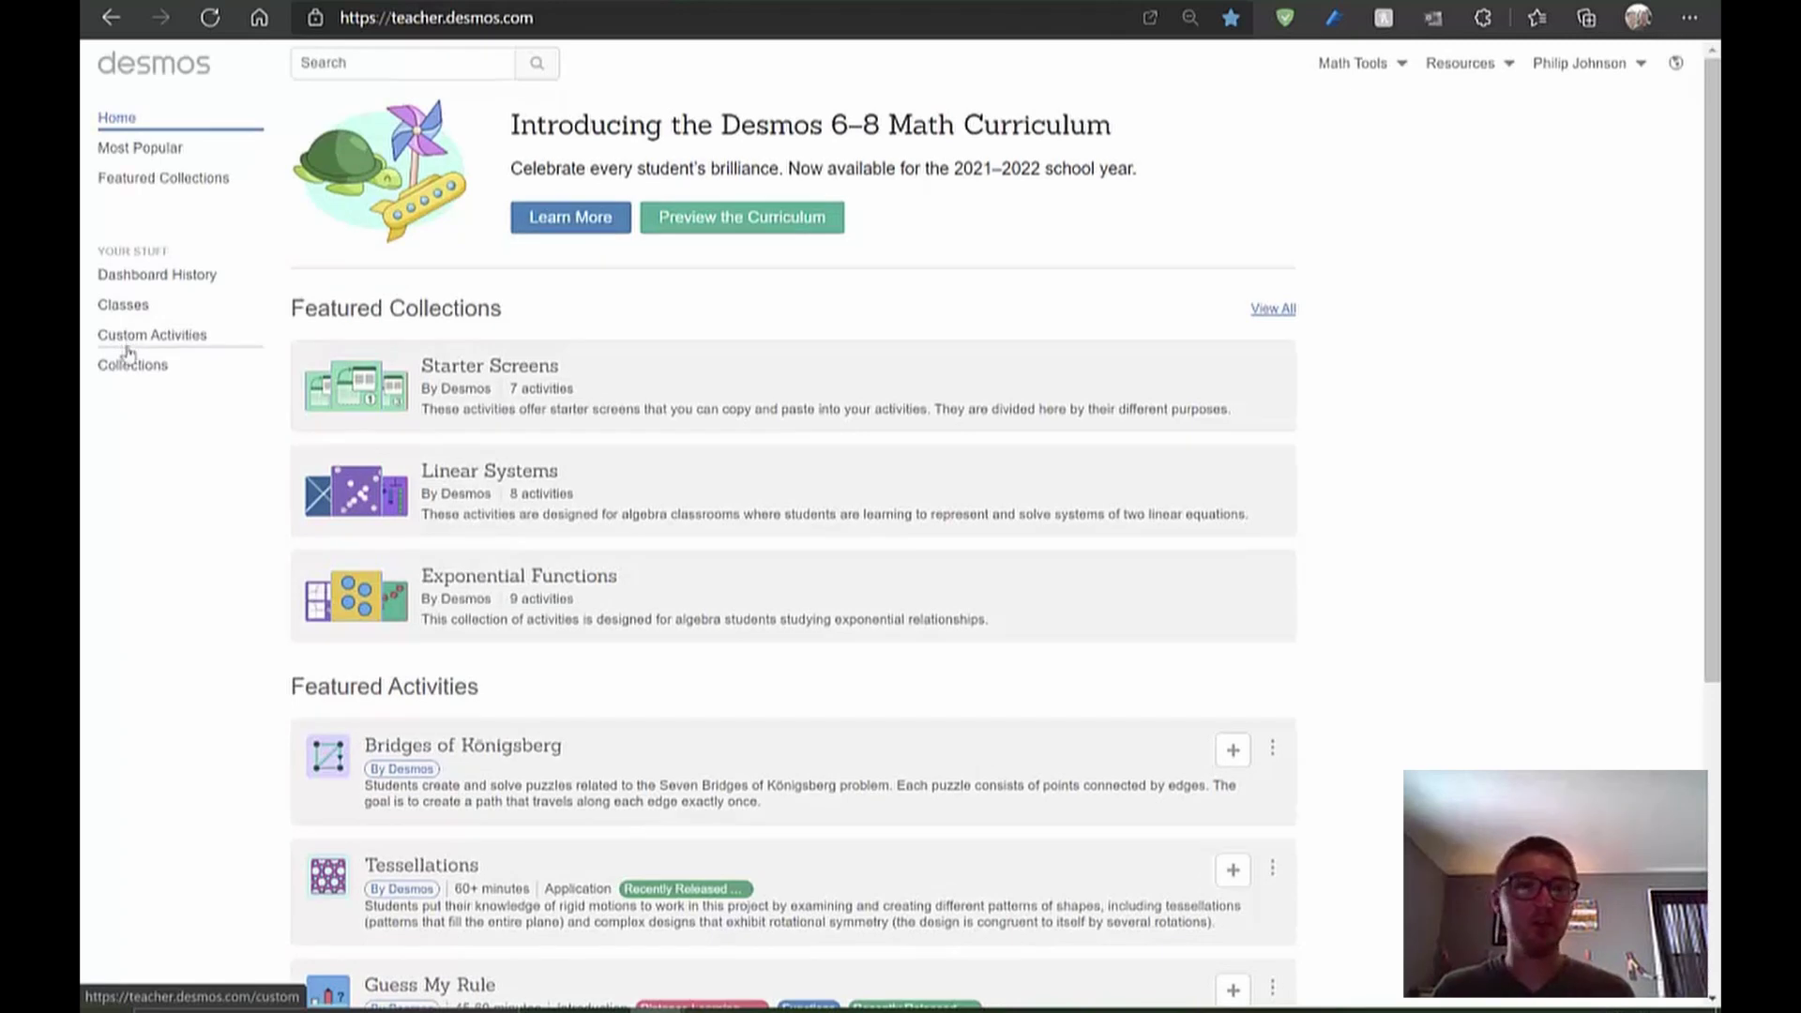
Create a new custom activity titled "Animation Practice" with the Link share setting
{"action": "left_click", "coordinate": [136, 343]}
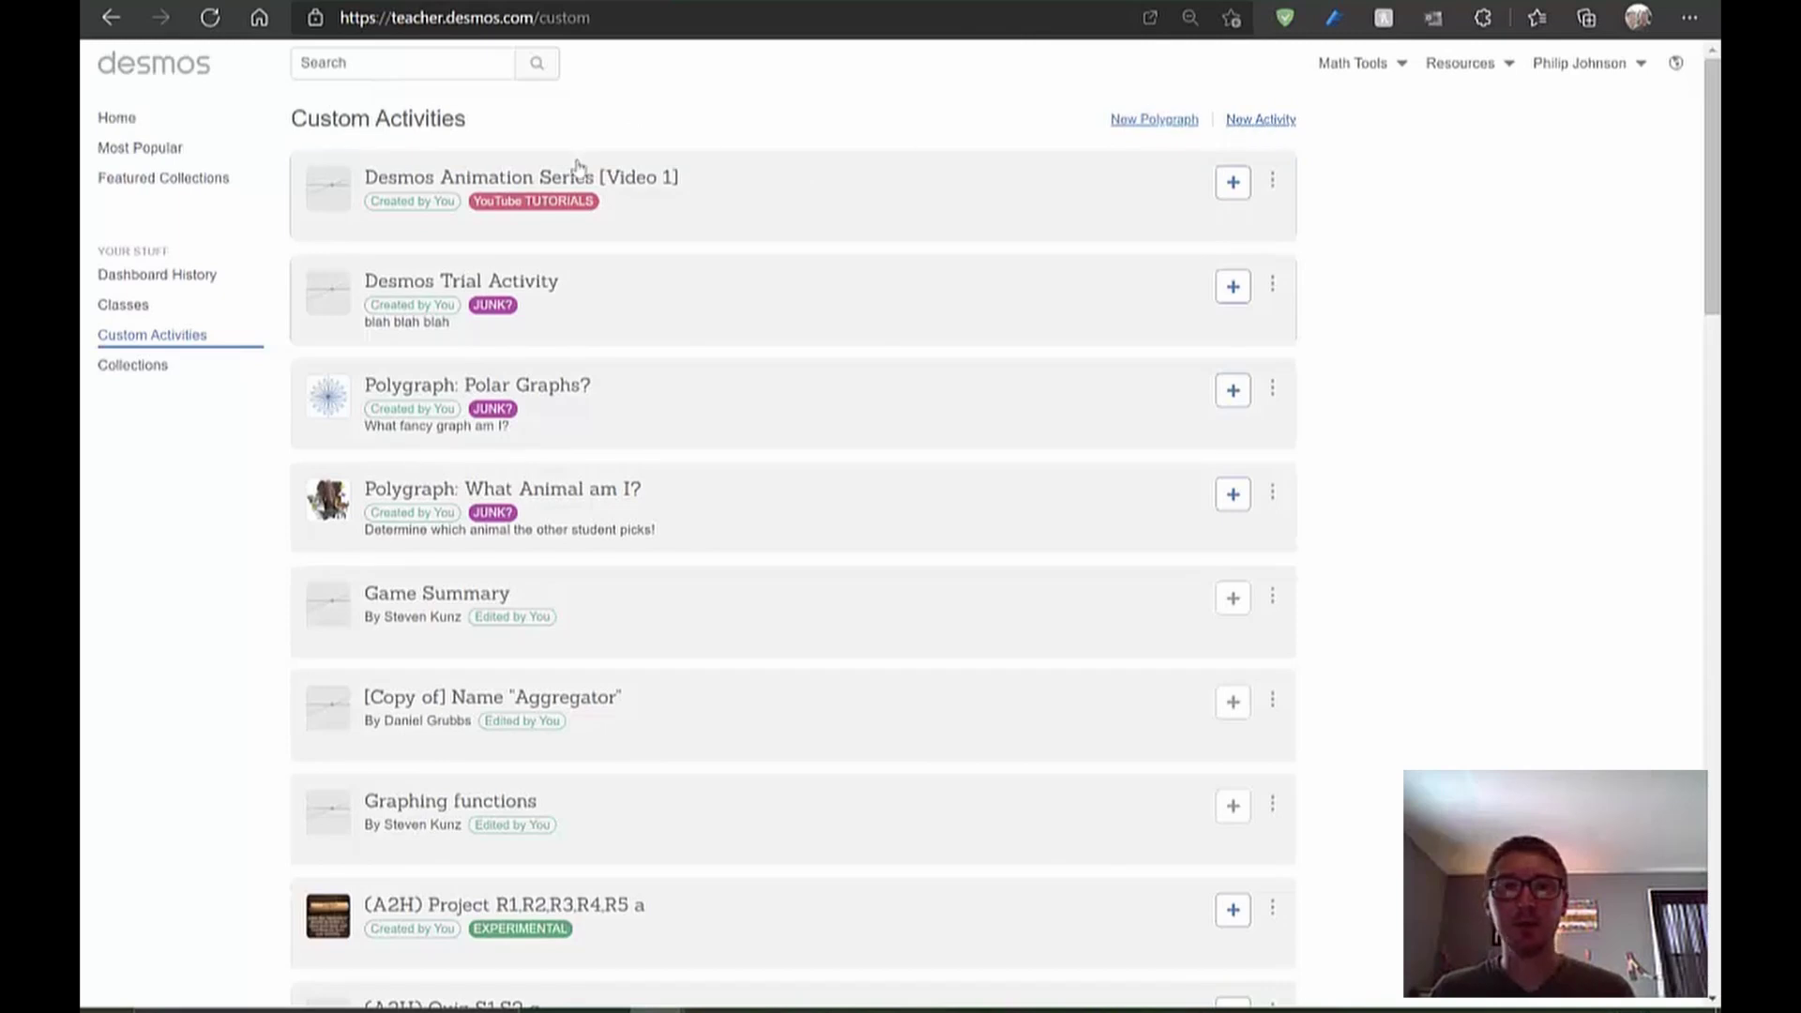
{"action": "left_click", "coordinate": [1276, 128]}
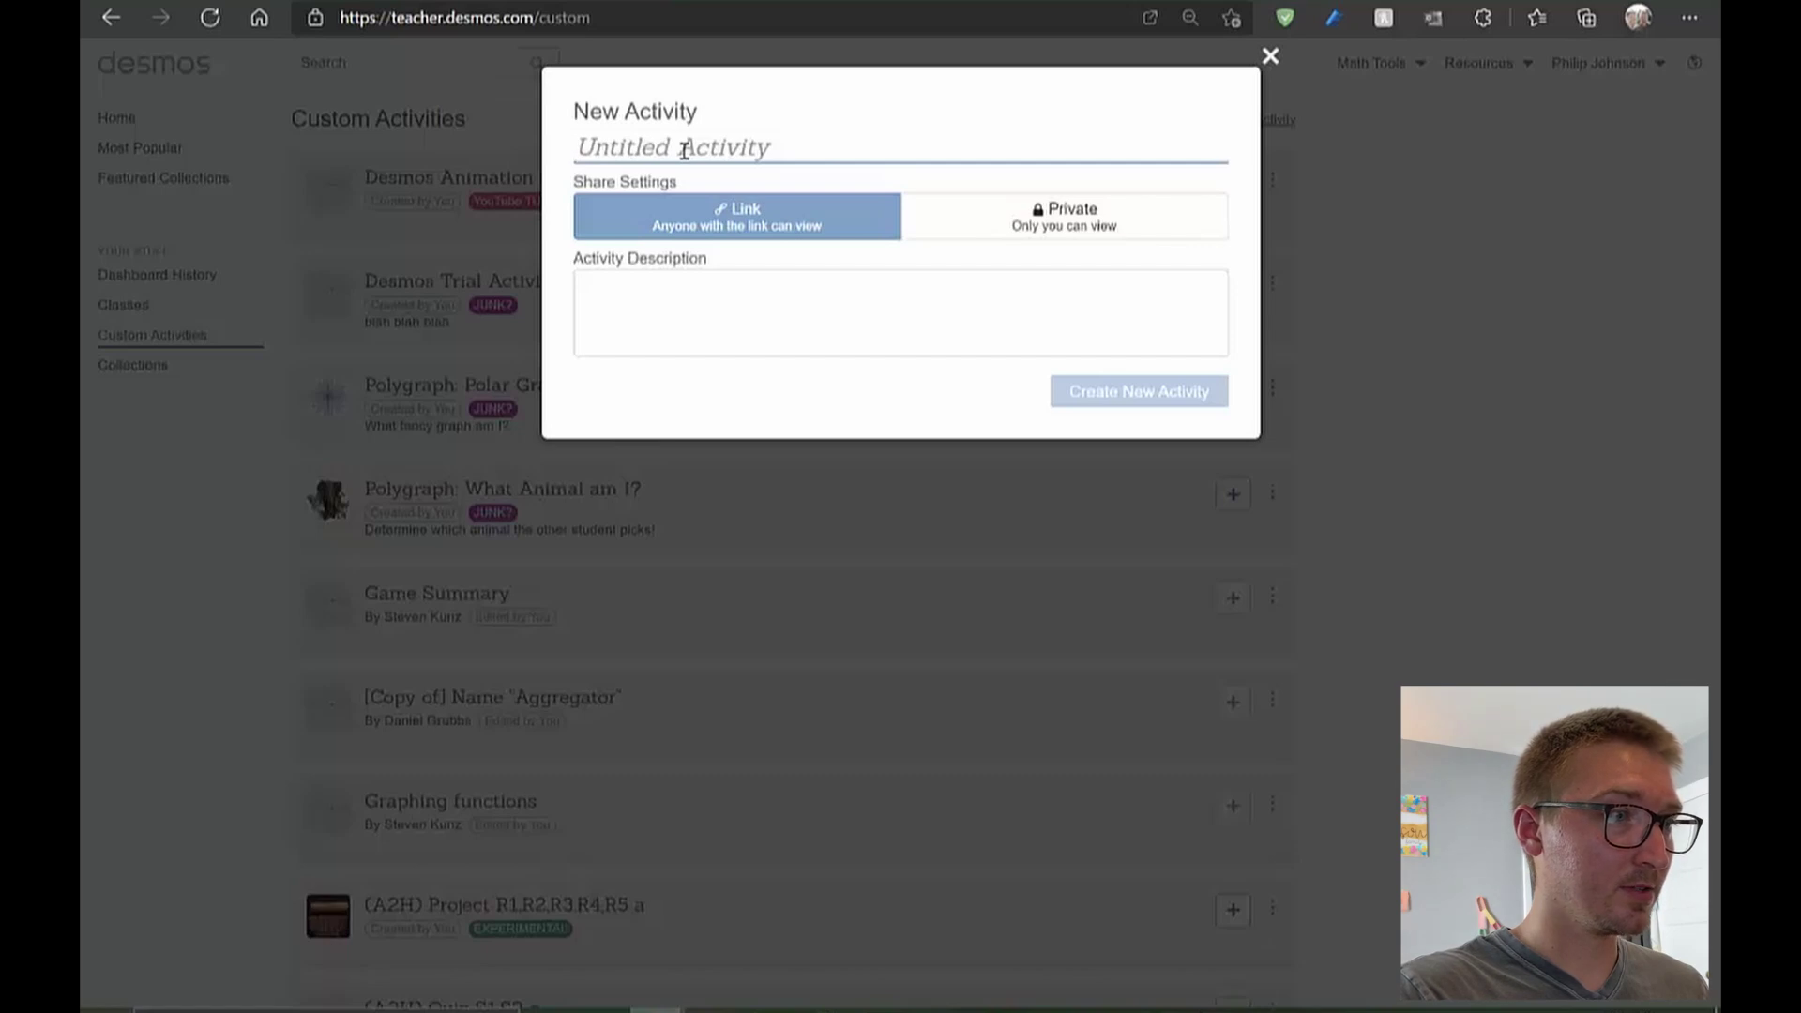
{"action": "type", "text": "Animation "}
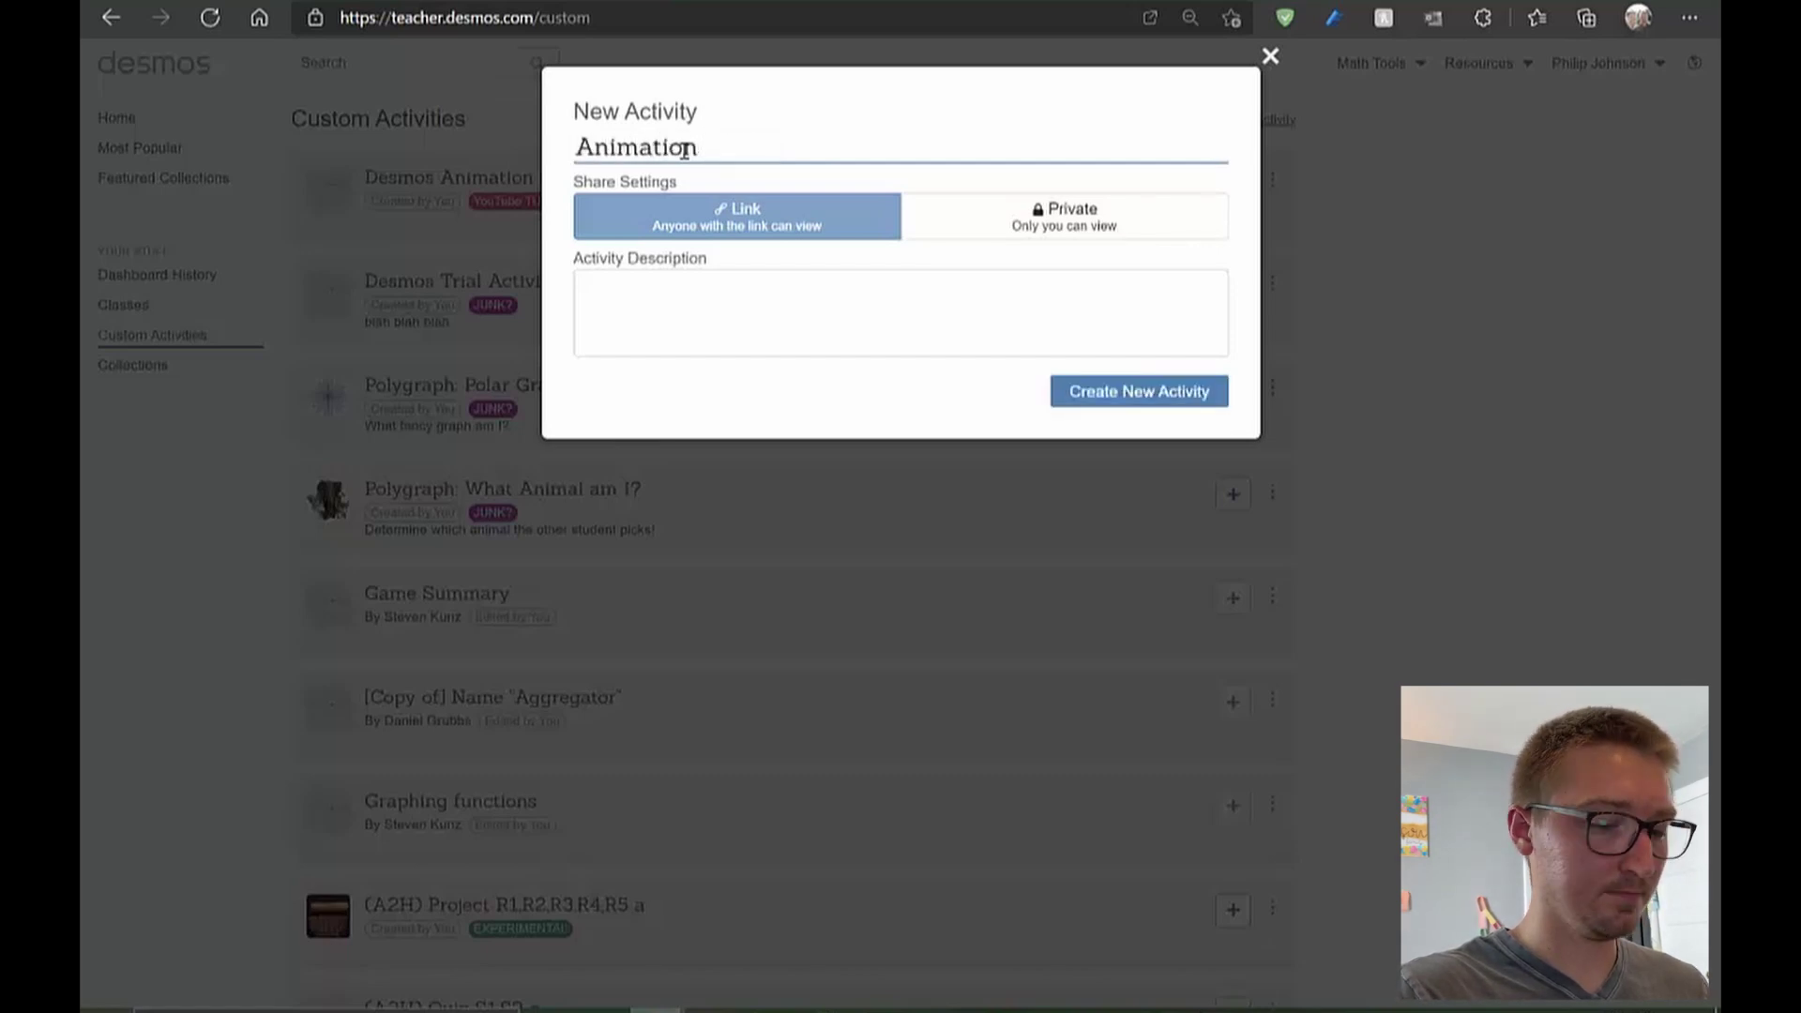
{"action": "type", "text": "Practice"}
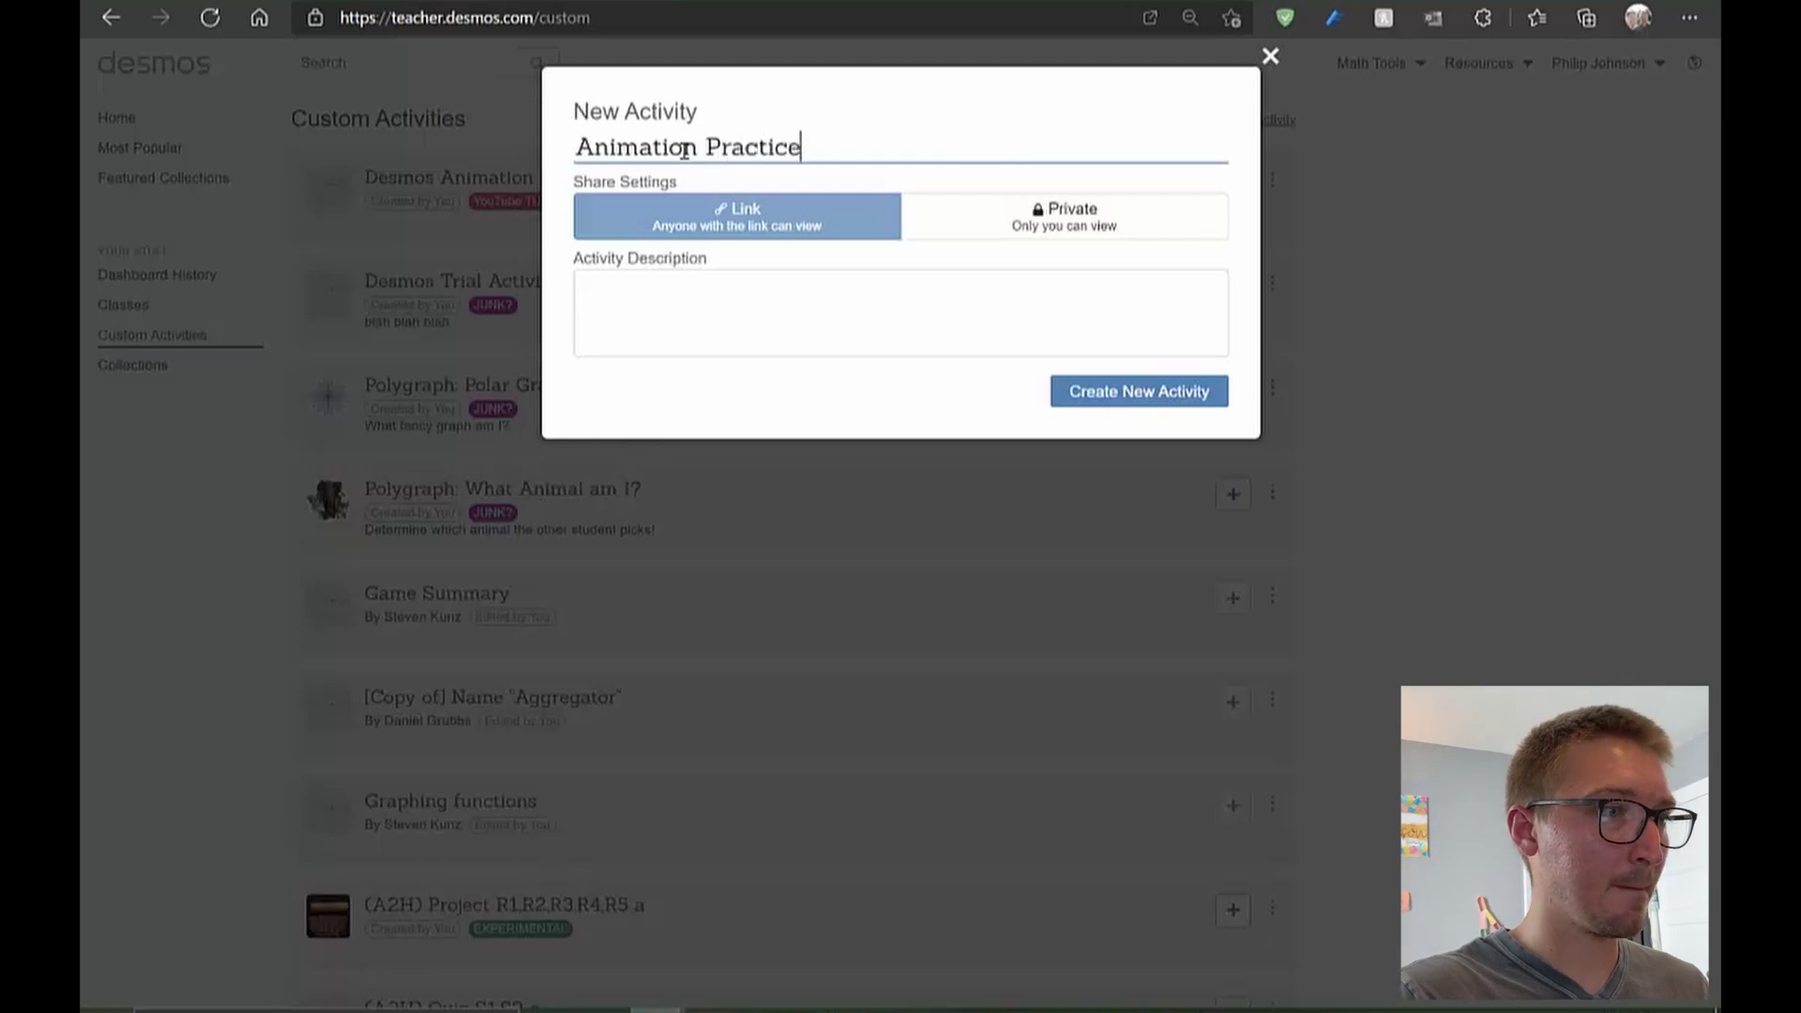
{"action": "left_click", "coordinate": [1086, 398]}
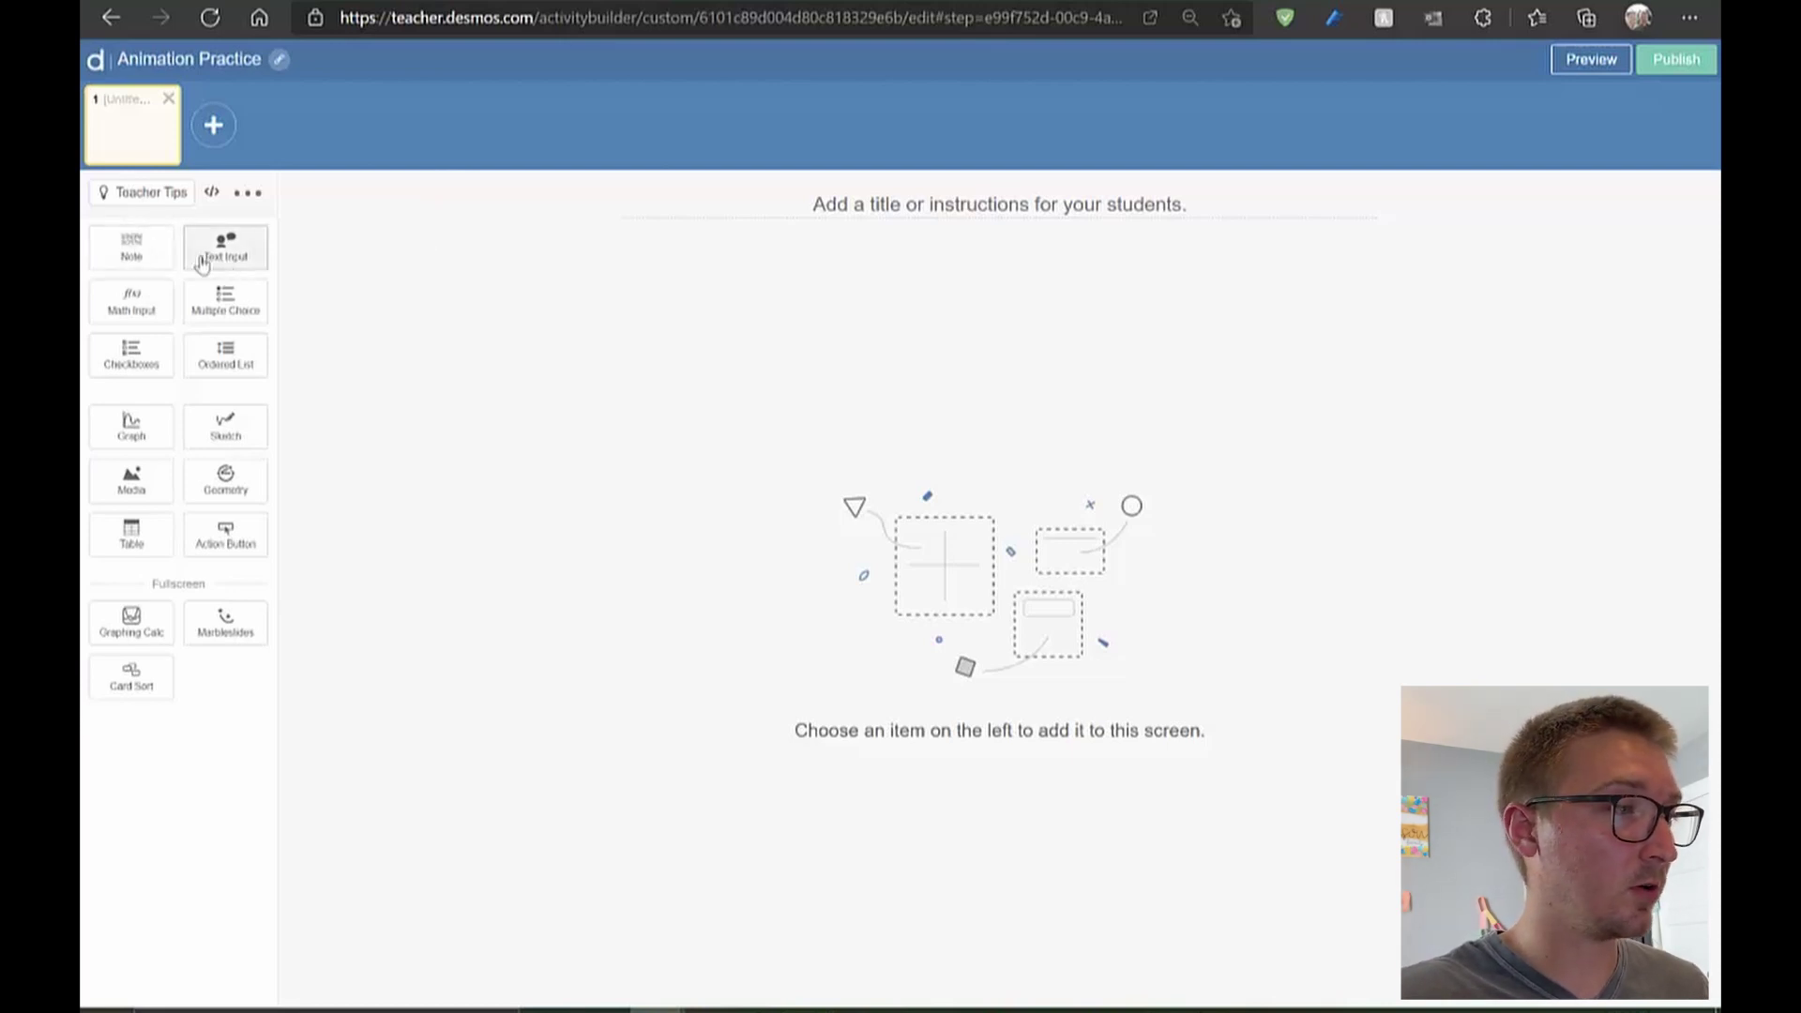
Add a note to the first screen and title the screen "Let's see some animations!"
{"action": "left_click_drag", "start_coordinate": [122, 248], "coordinate": [757, 255]}
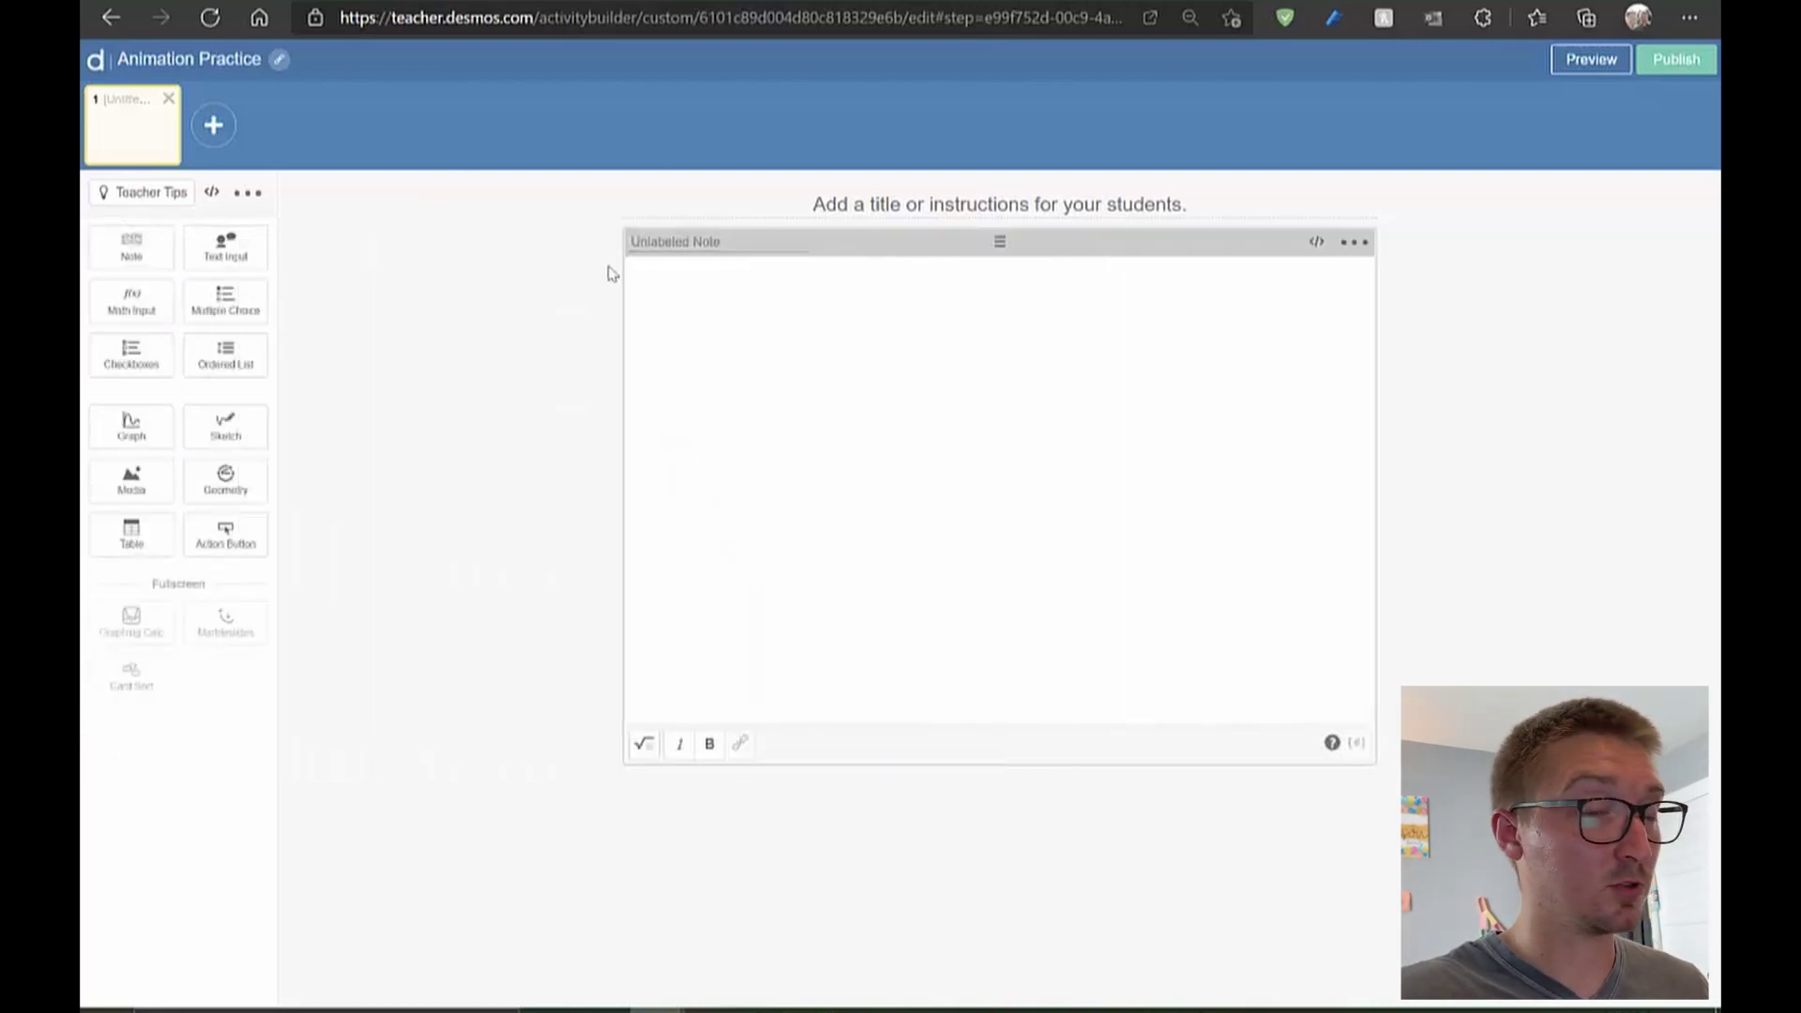
{"action": "left_click", "coordinate": [935, 204]}
{"action": "type", "text": "Let's "}
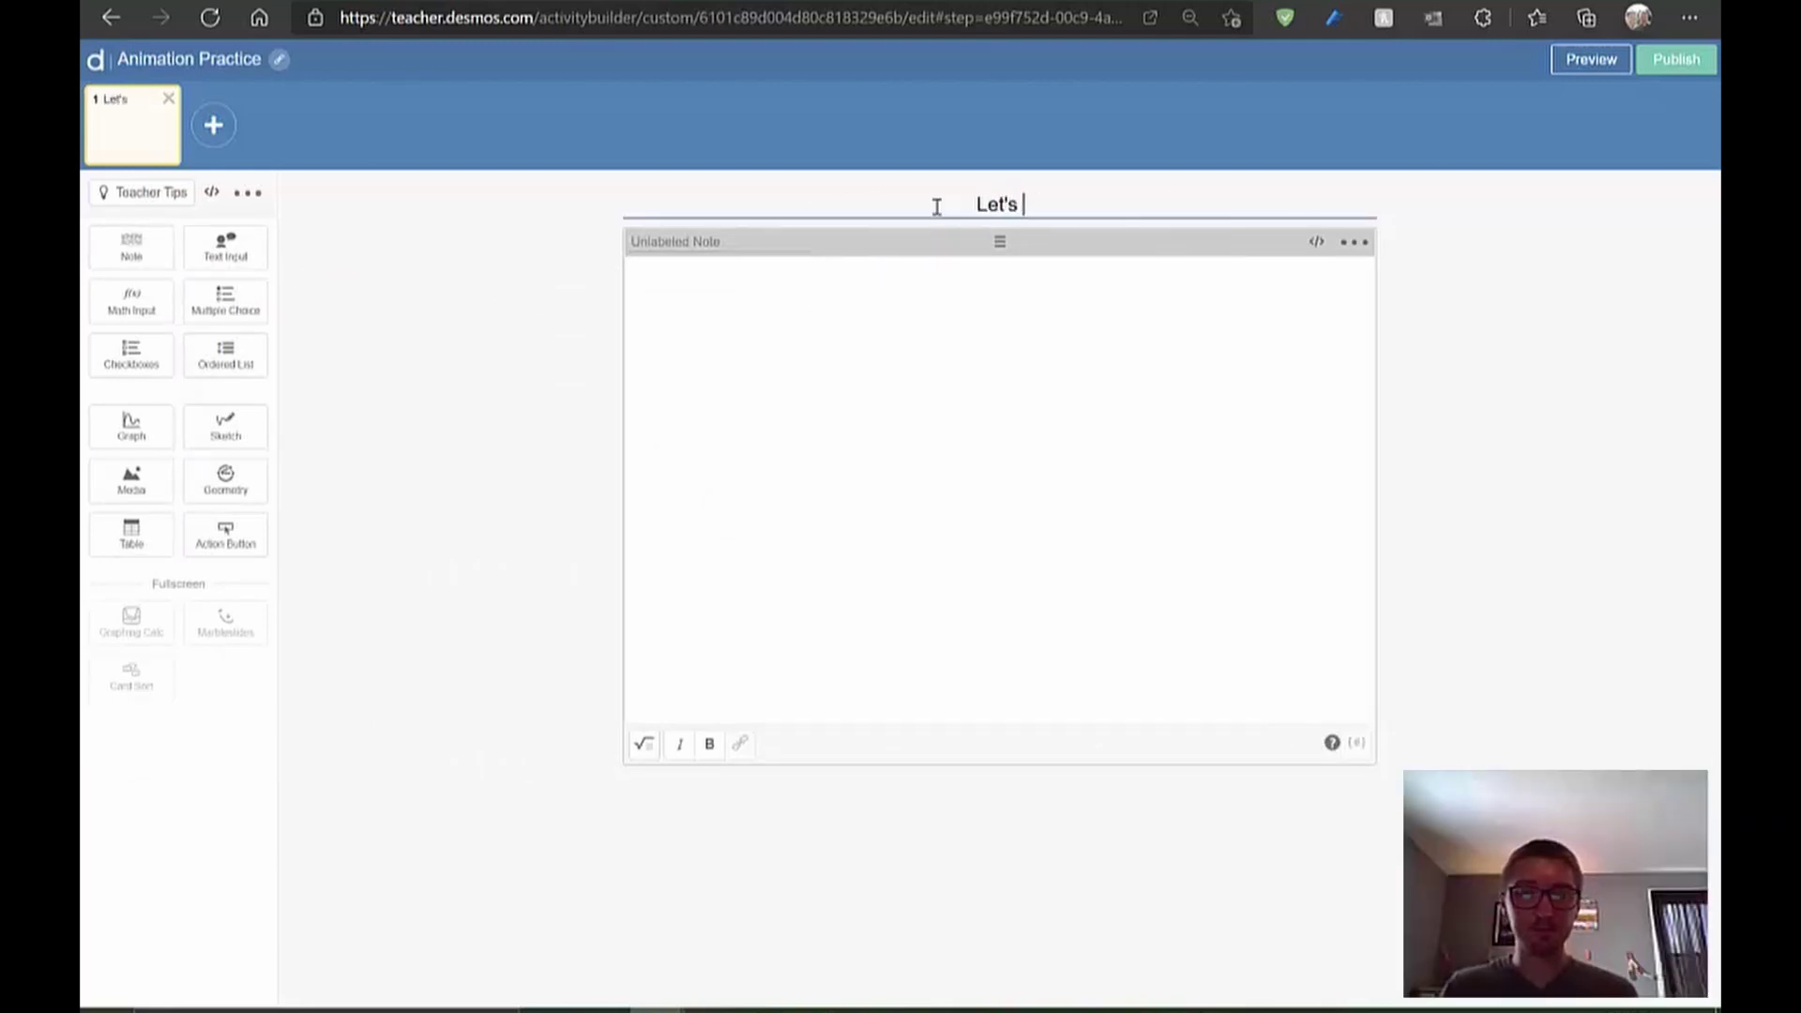
{"action": "type", "text": "see some a"}
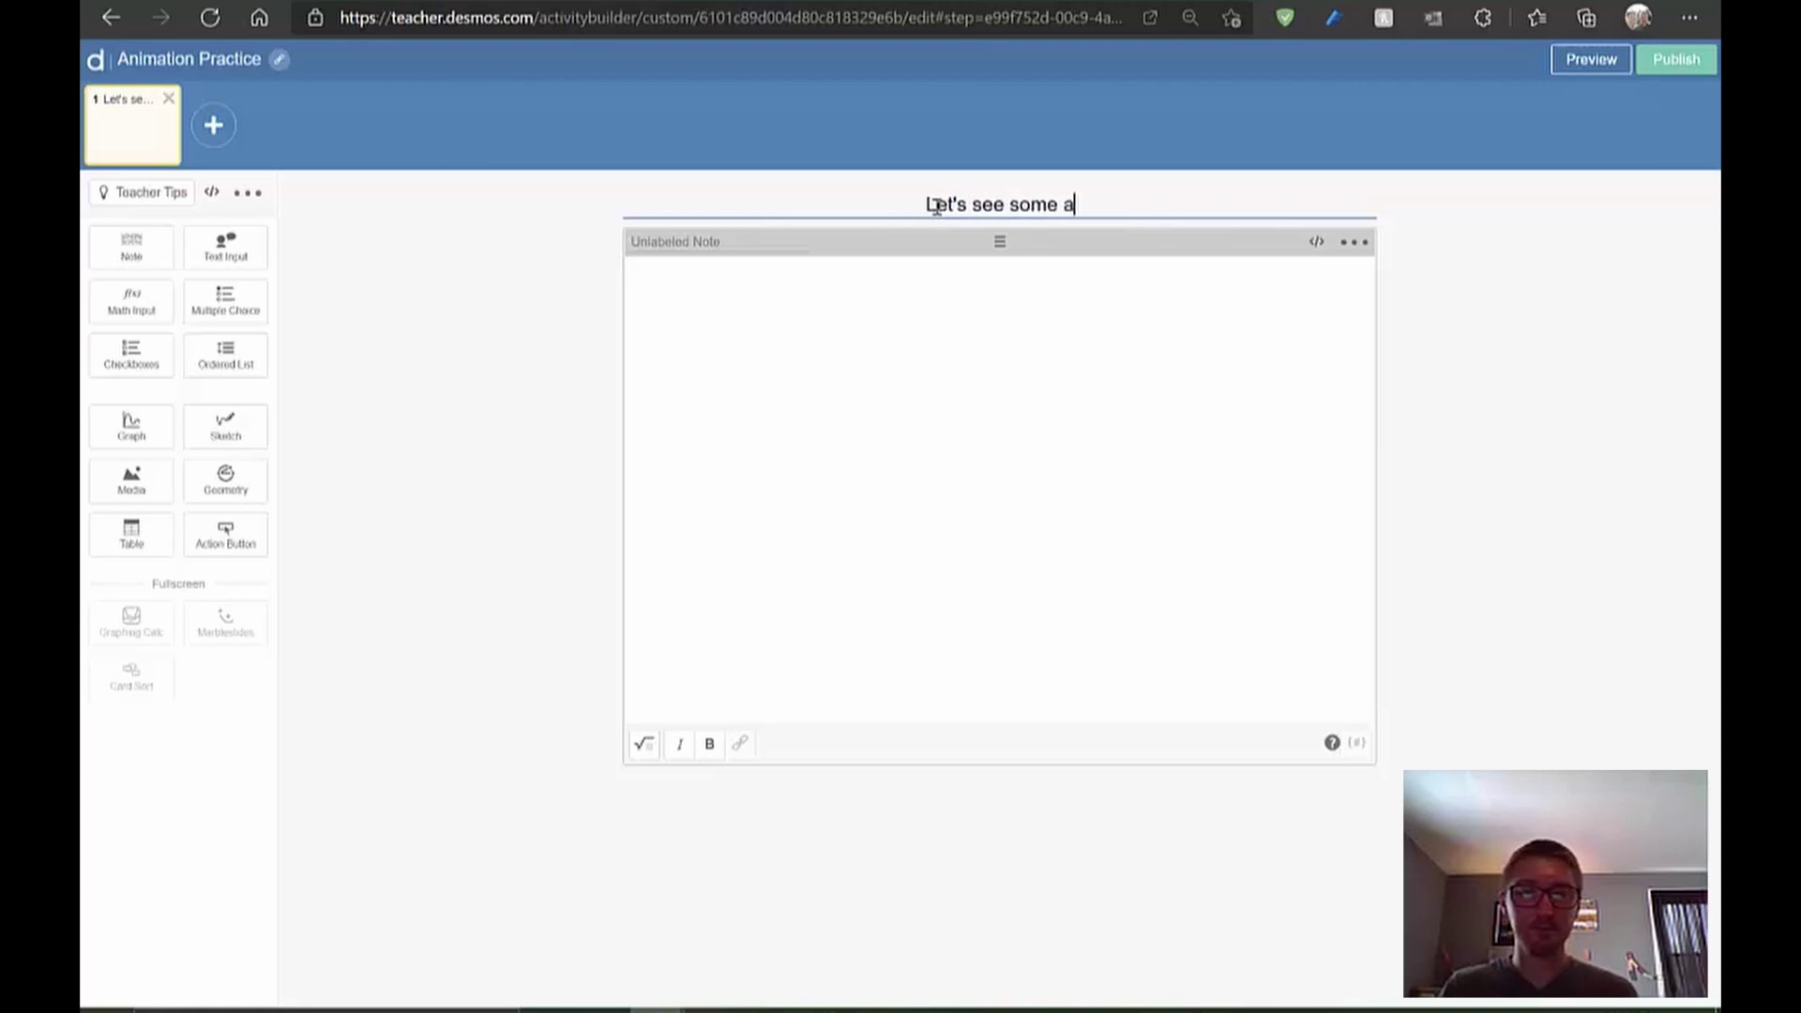
{"action": "type", "text": "nimations!"}
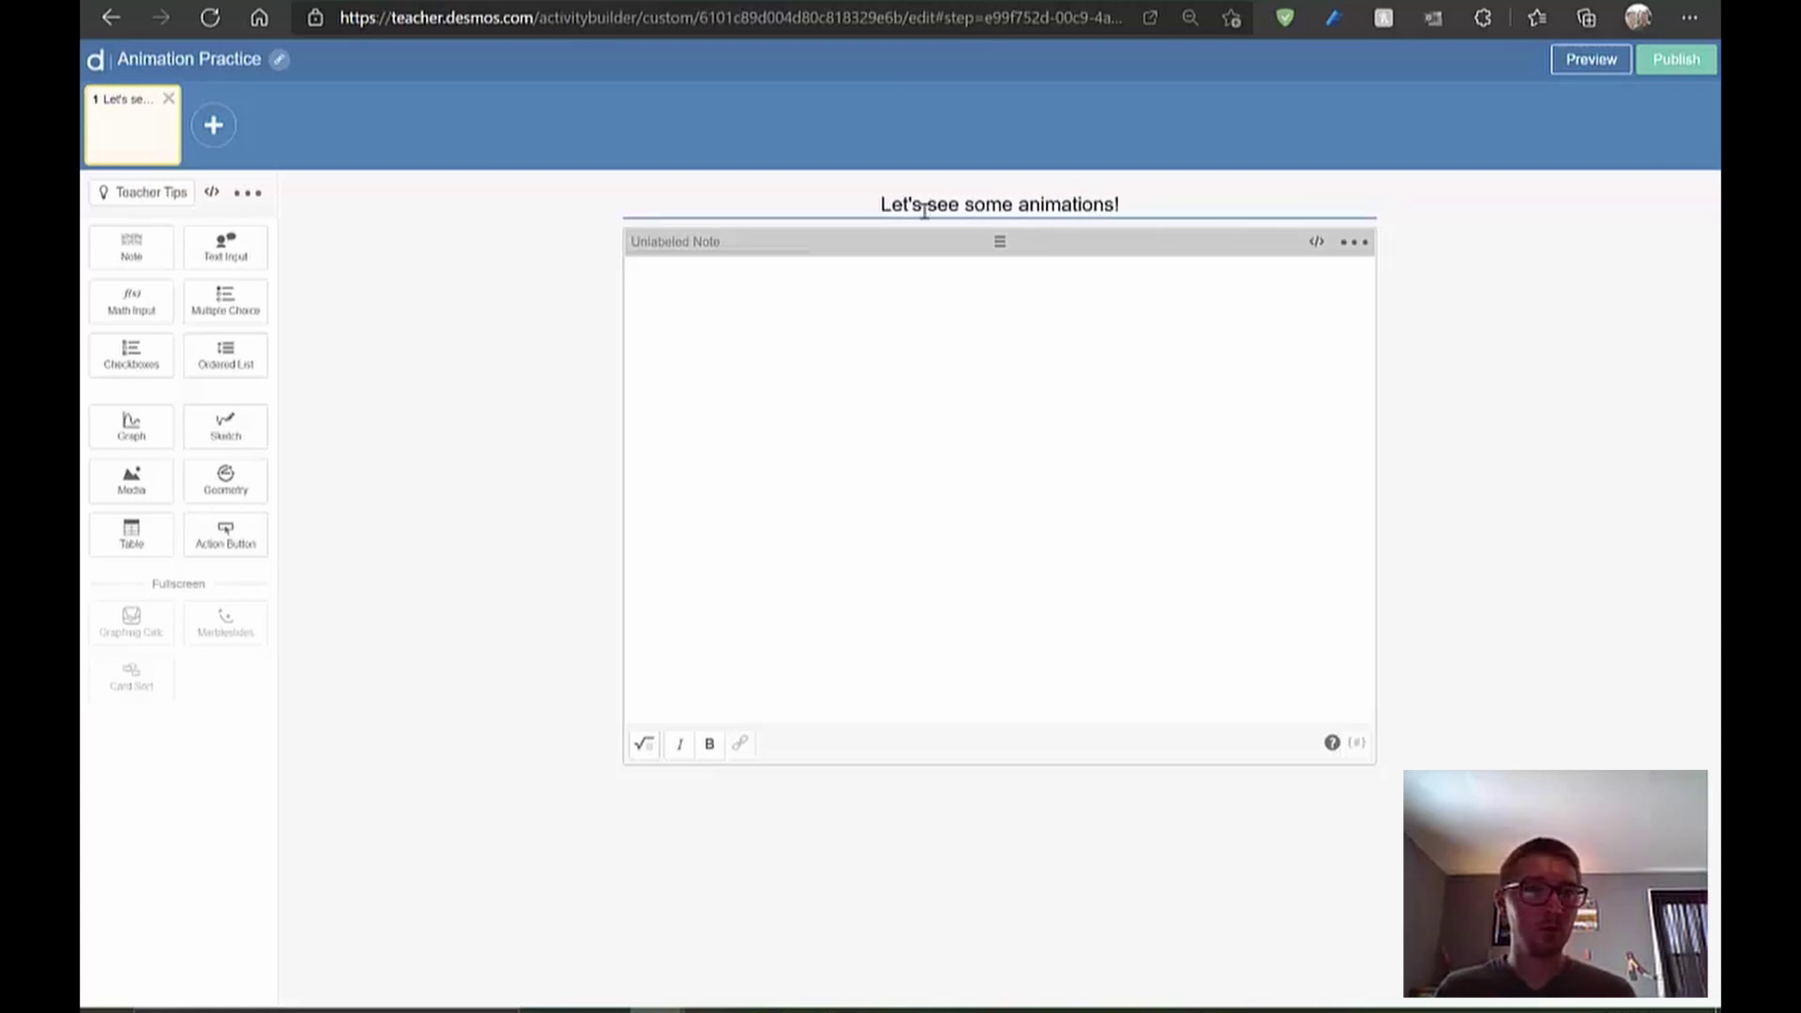
Write "click on the button below to animate your picture!" in the note
{"action": "left_click", "coordinate": [782, 291]}
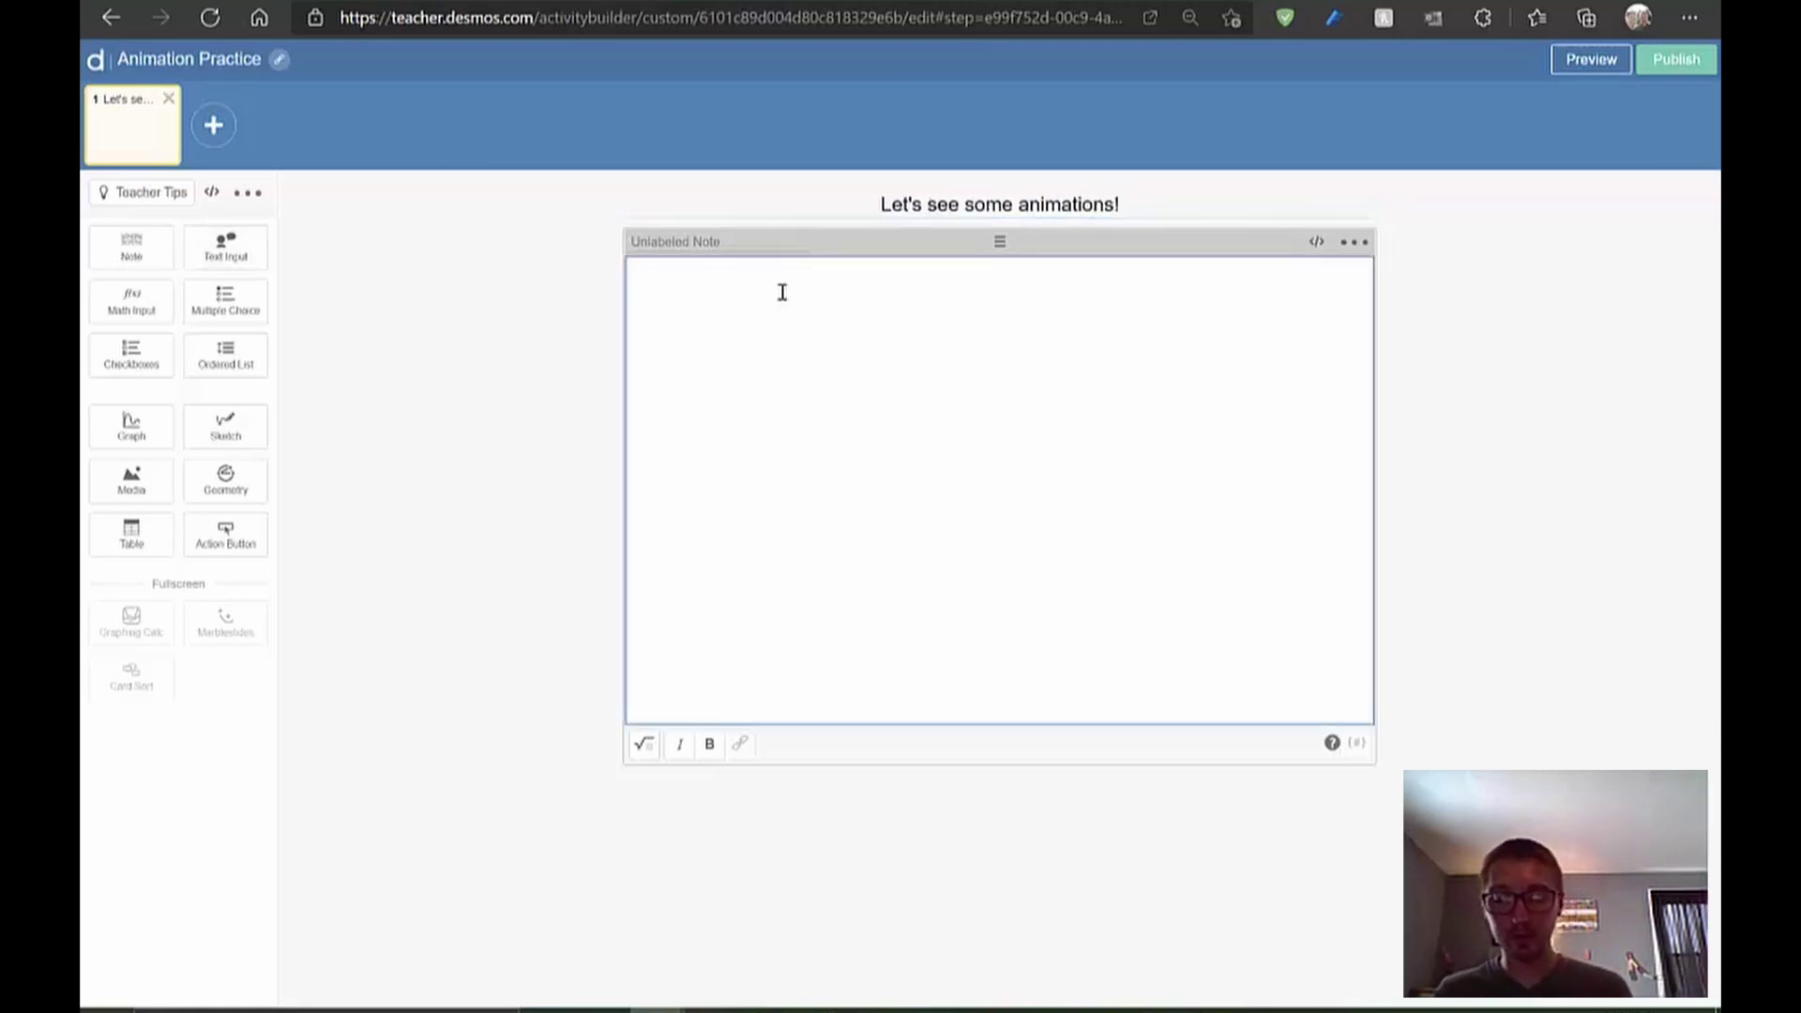
{"action": "type", "text": "click"}
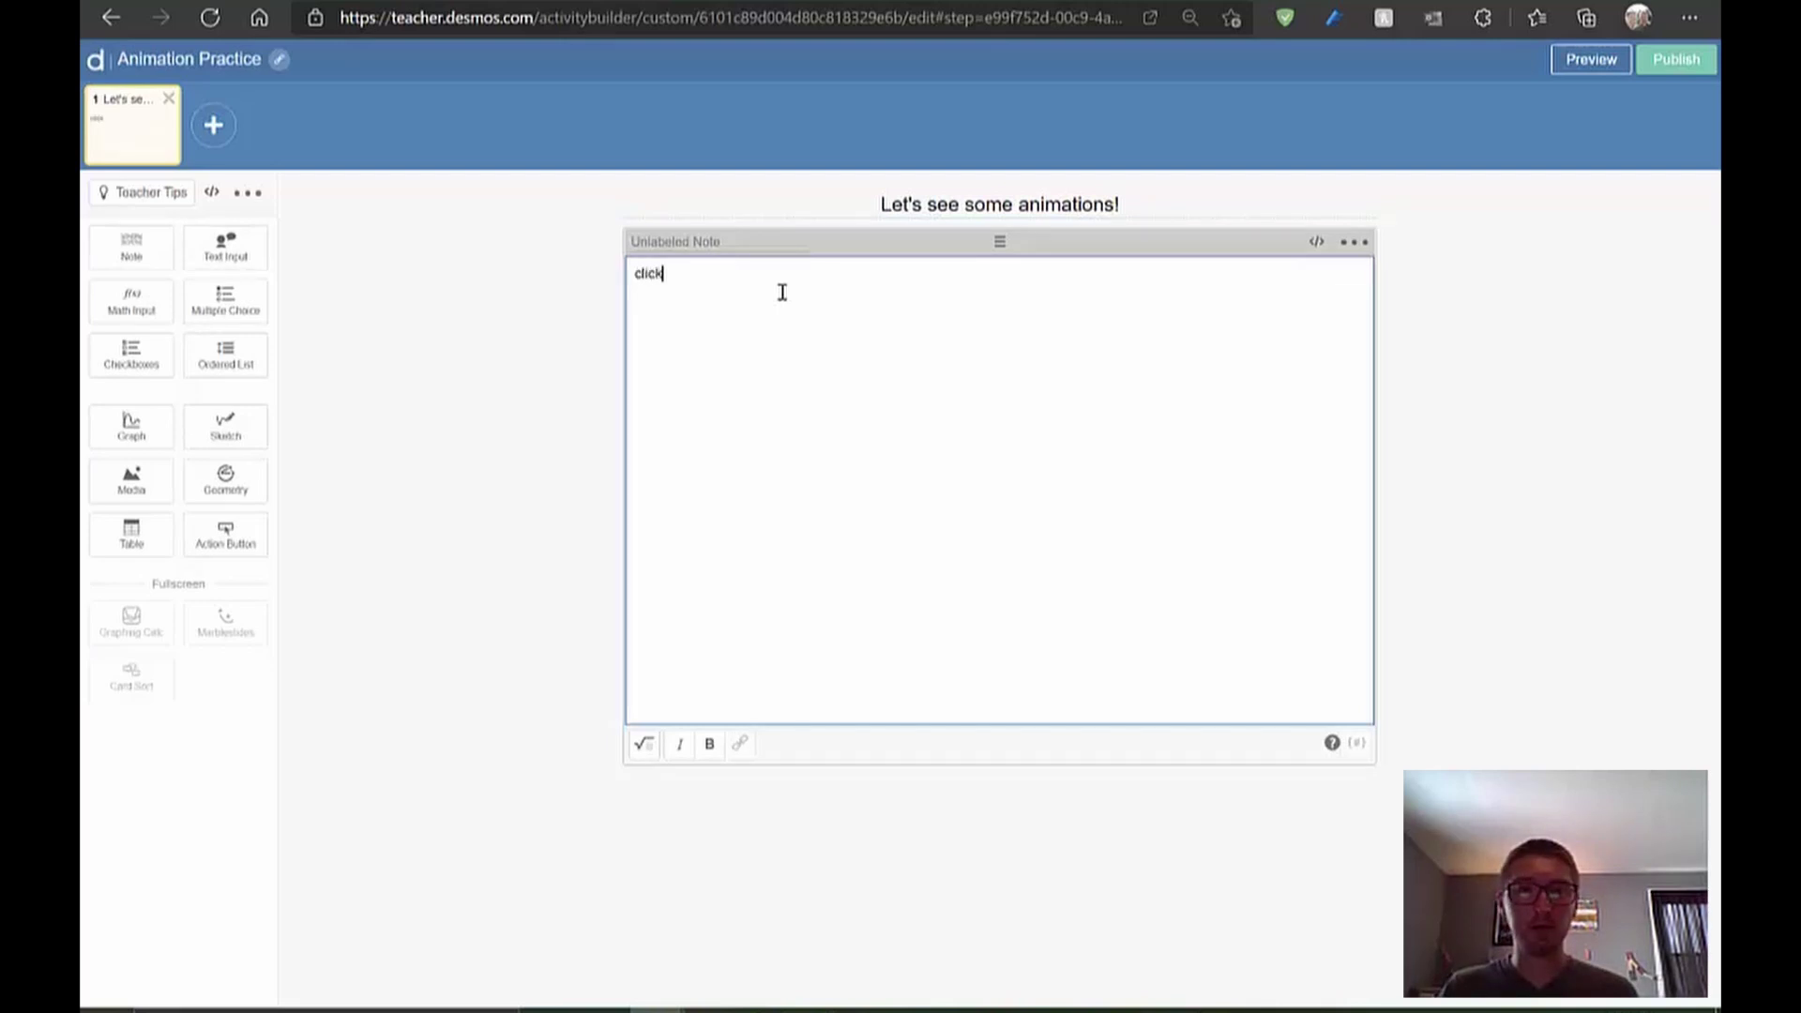
{"action": "type", "text": " on the butto"}
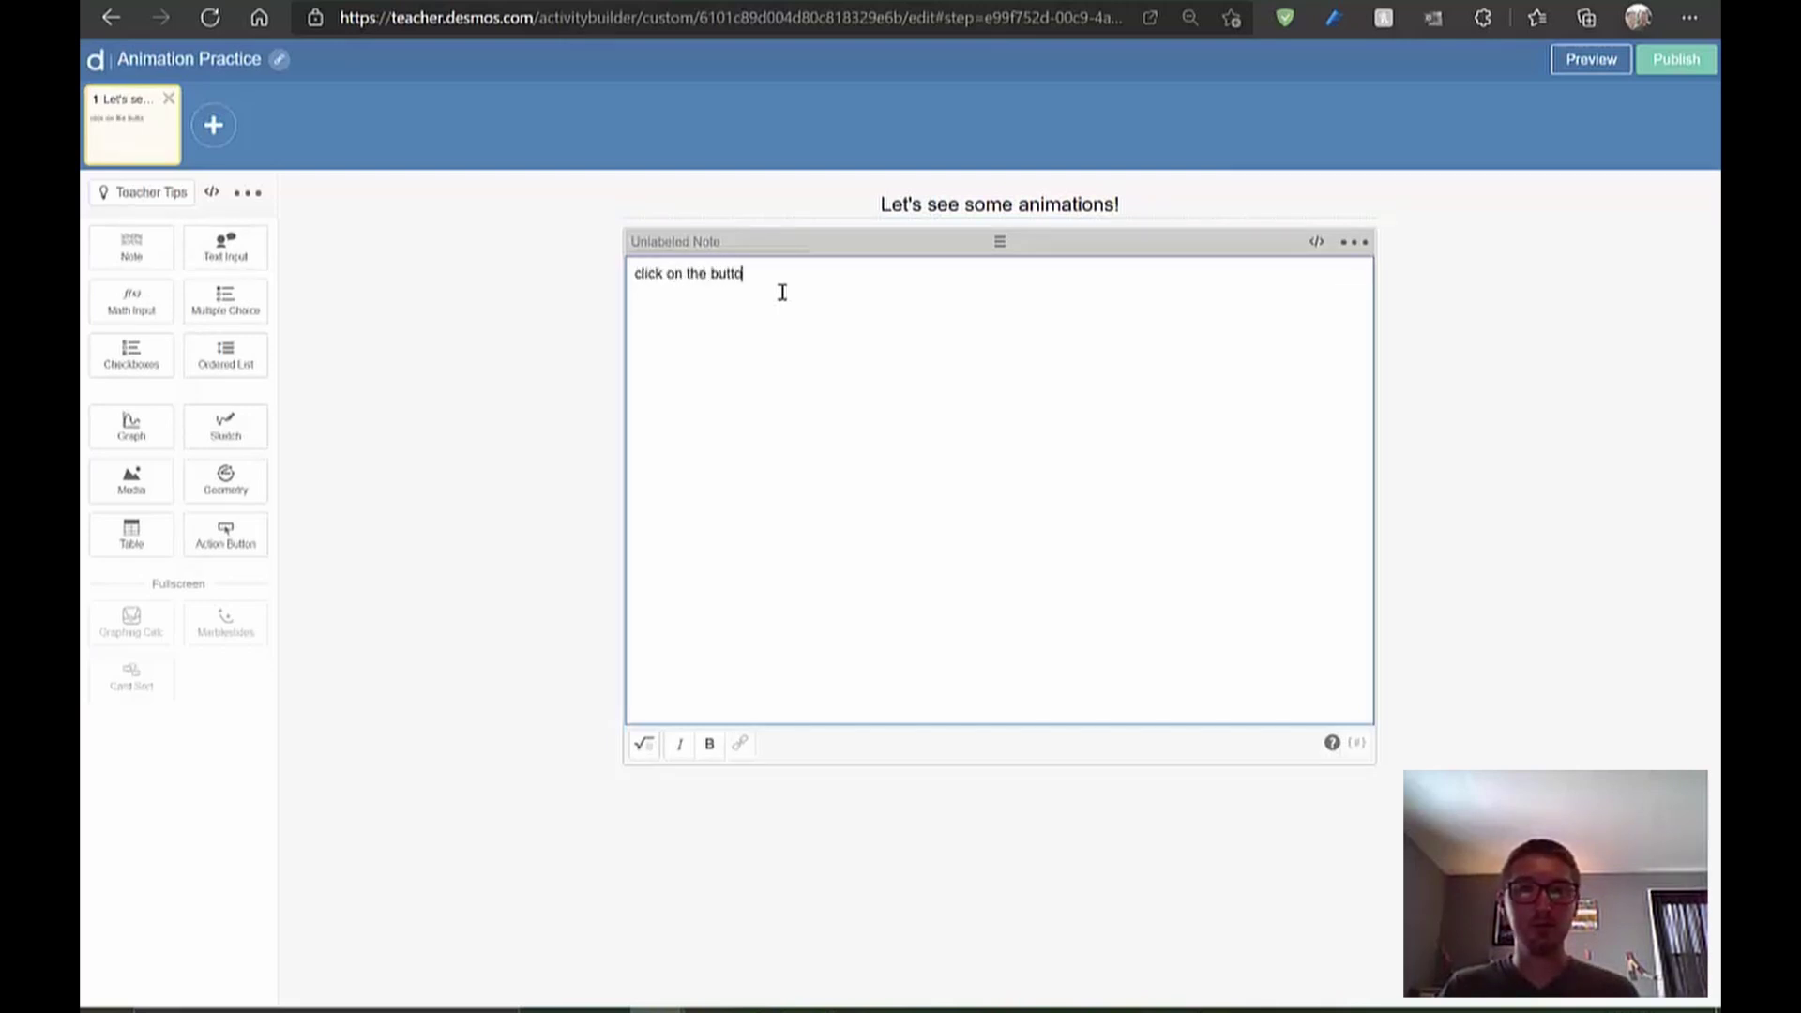
{"action": "type", "text": "n below to an"}
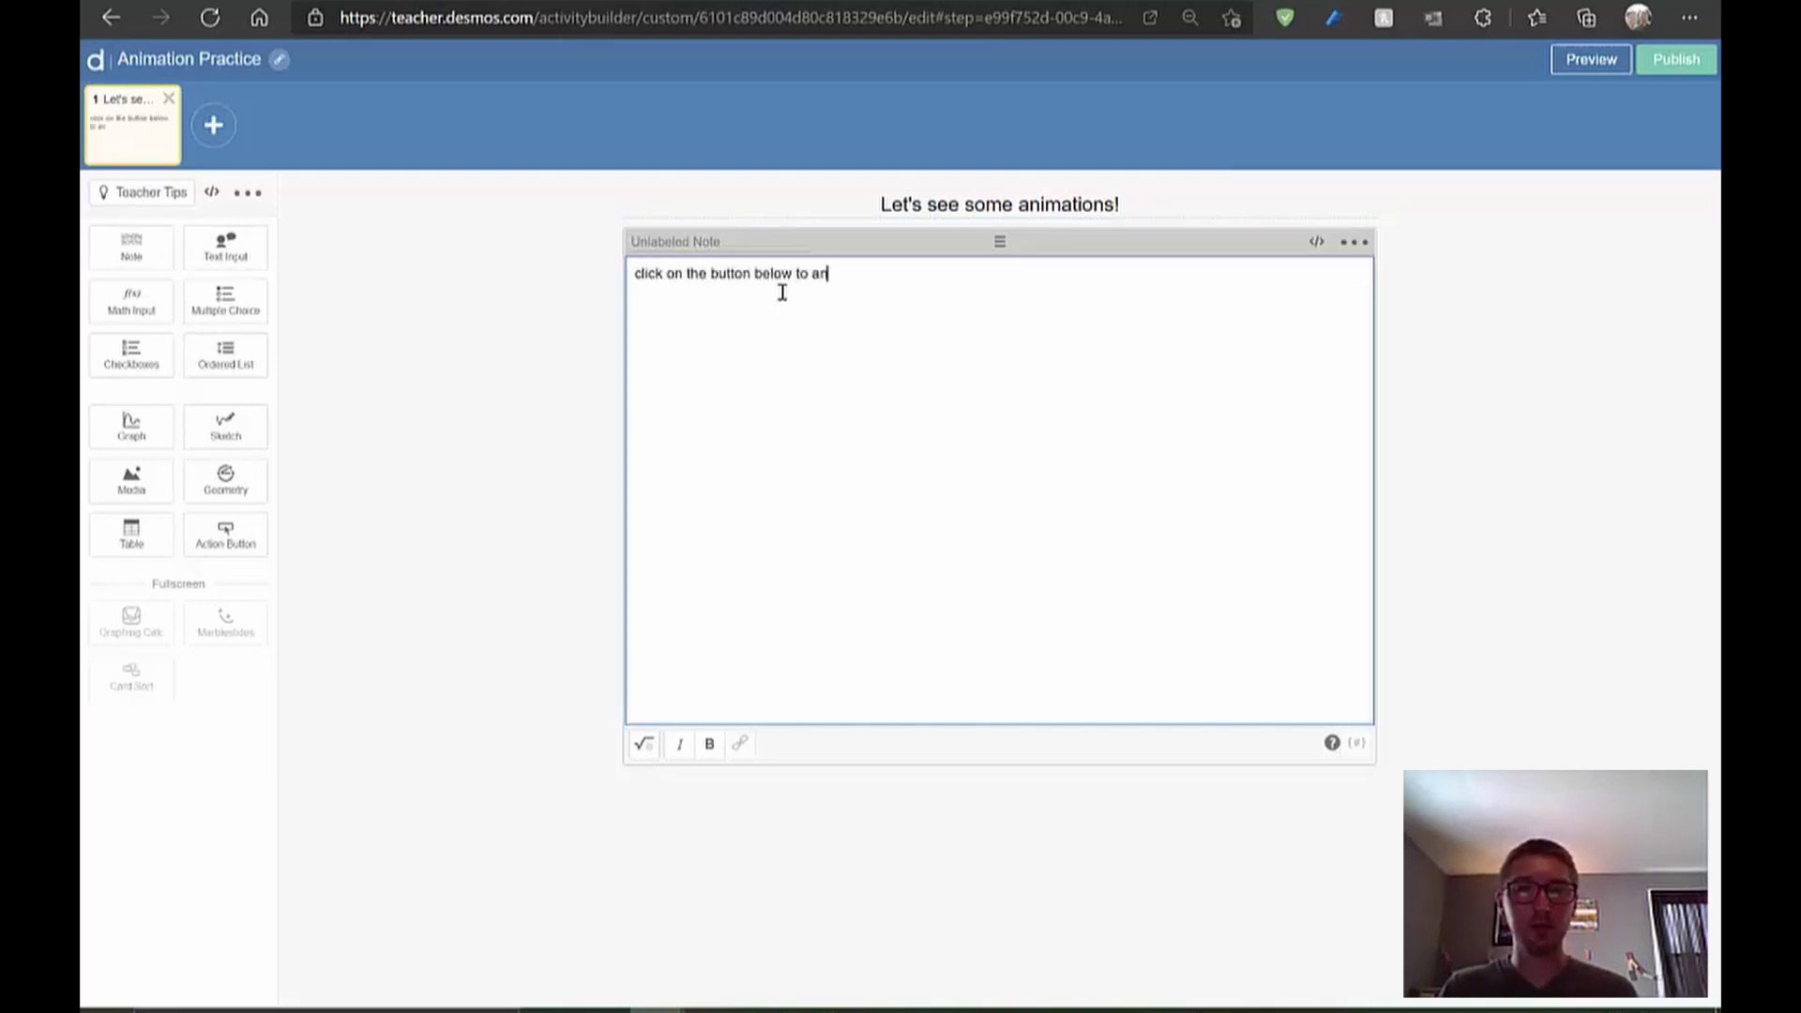
{"action": "type", "text": "imate your picture!"}
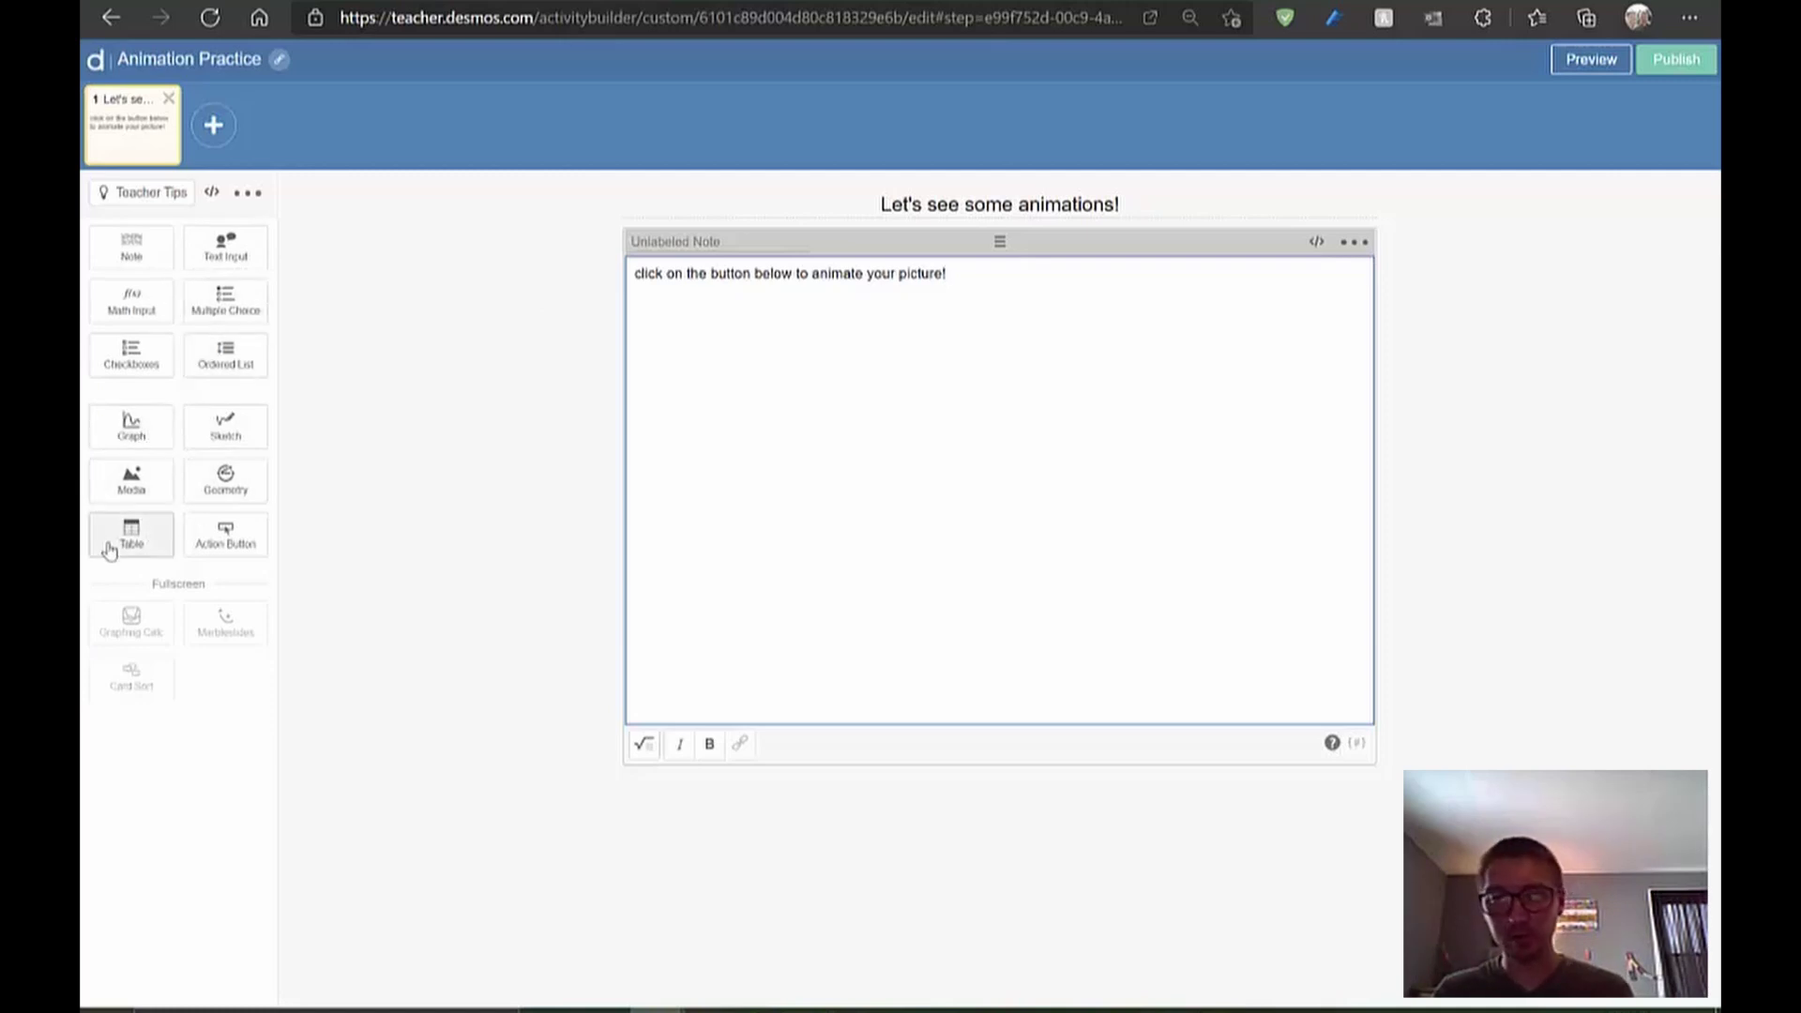
Add a graph beside the note and an action button labelled "Click me!" below the note
{"action": "left_click", "coordinate": [130, 429]}
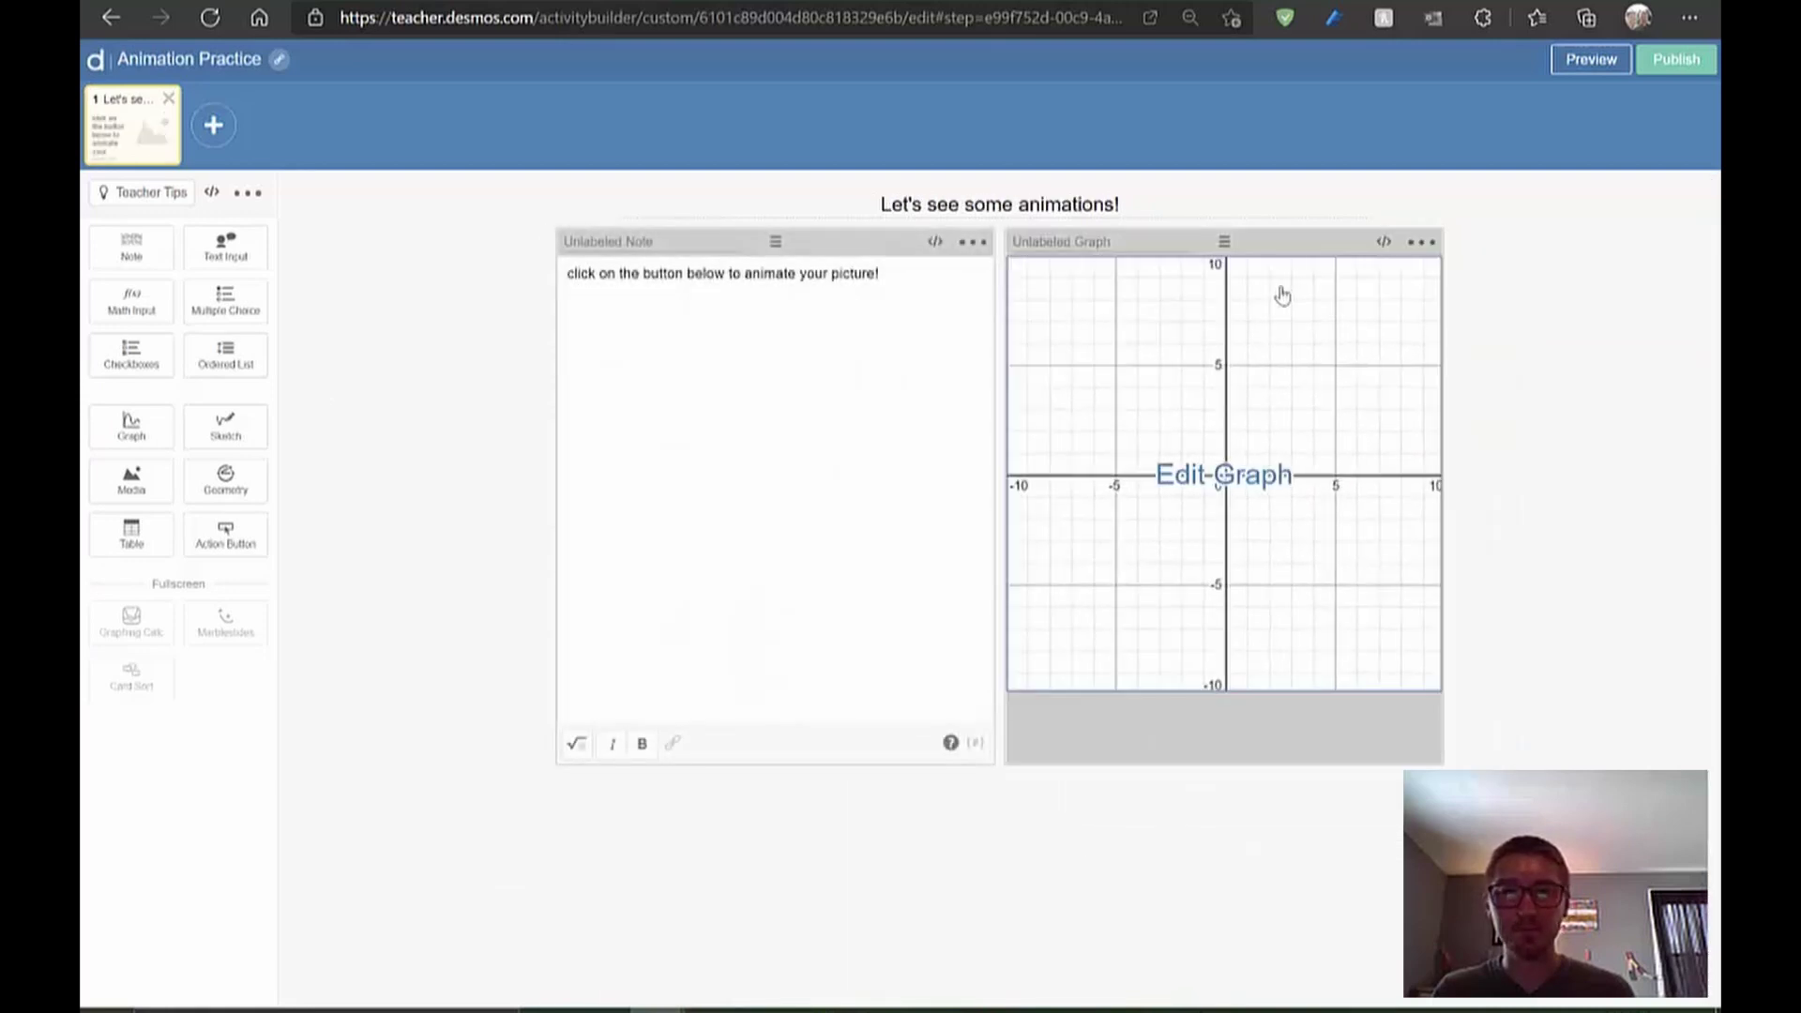
{"action": "left_click", "coordinate": [931, 282]}
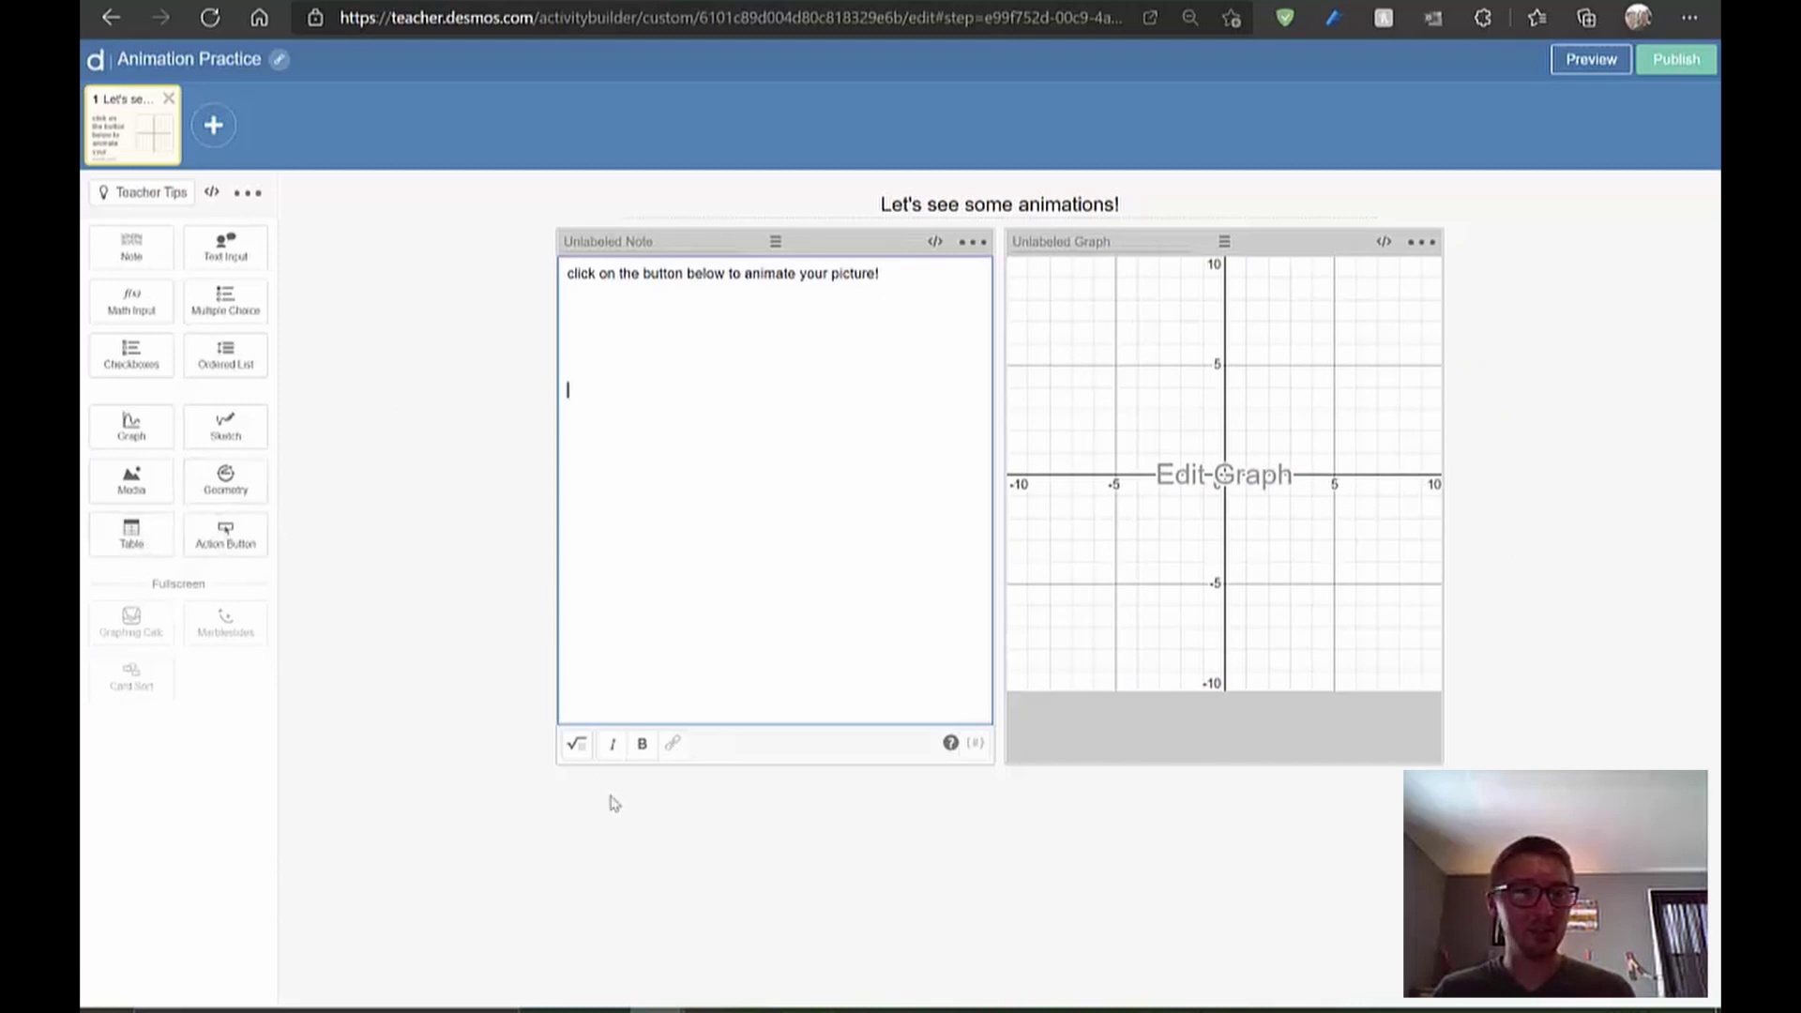
{"action": "left_click", "coordinate": [661, 844]}
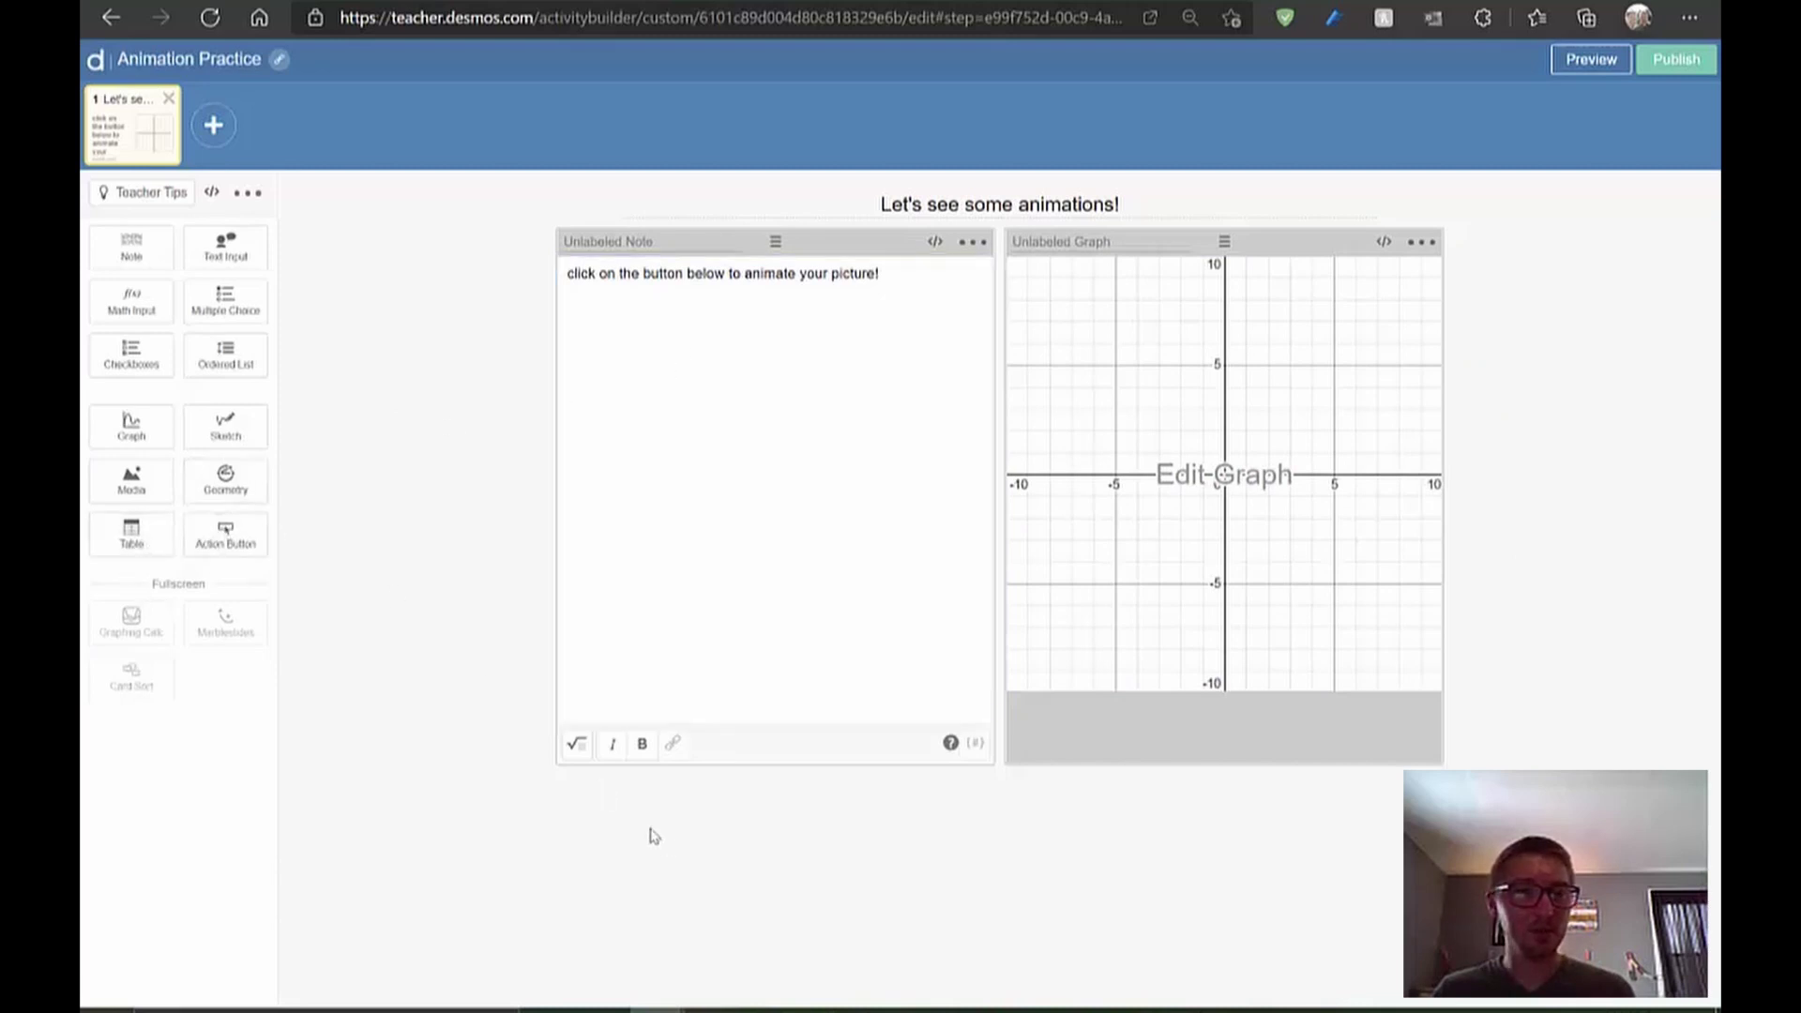
{"action": "left_click", "coordinate": [270, 553]}
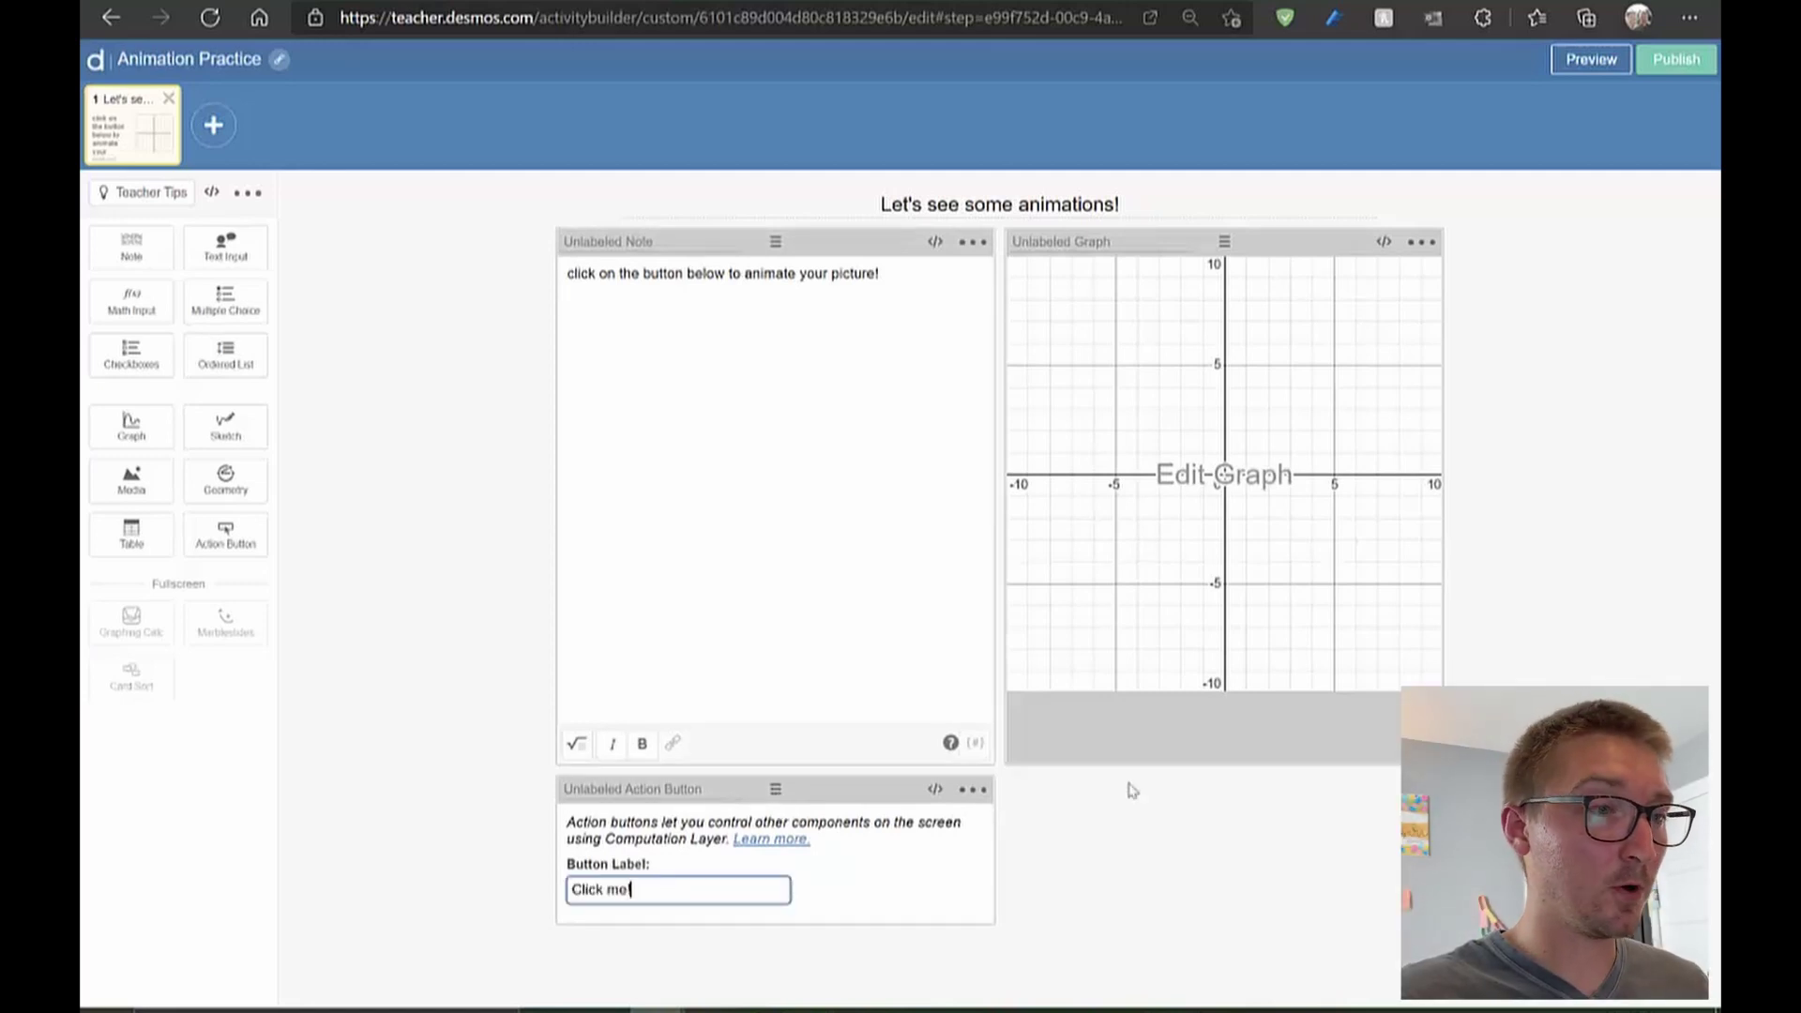
{"action": "type", "text": "!"}
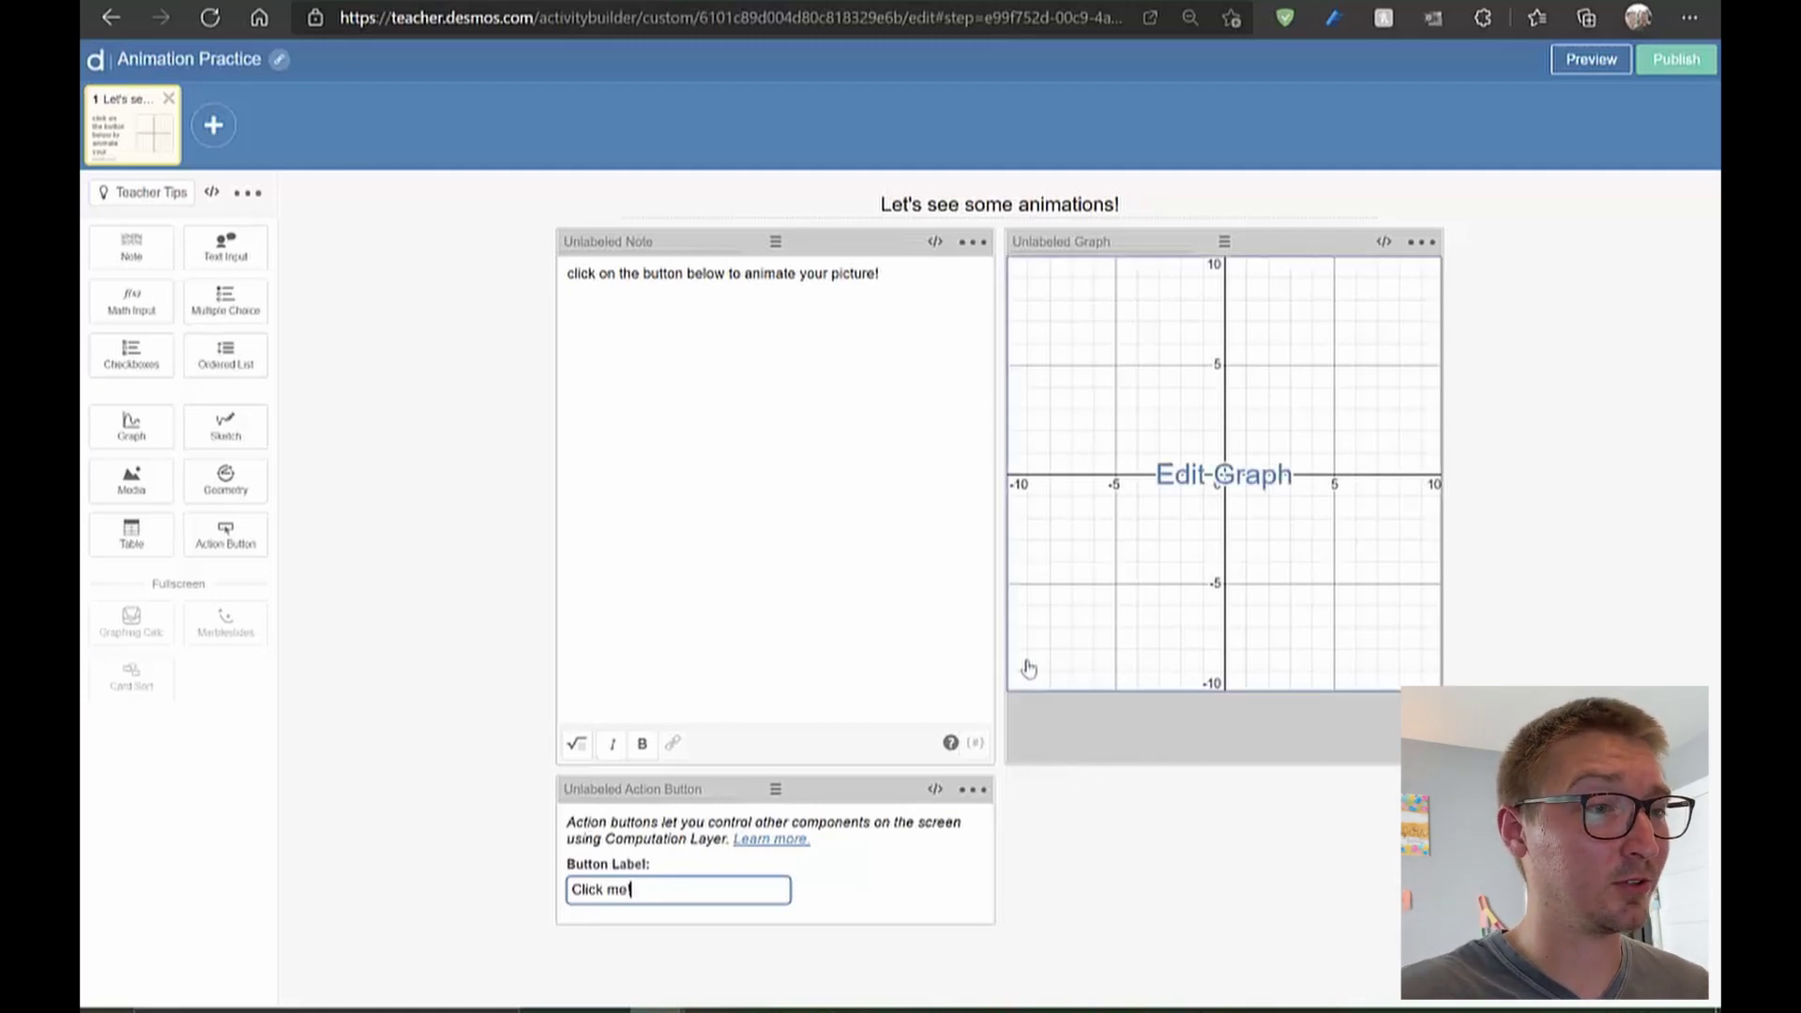
Import the "Animate Graph :)" calculator graph into the screen's empty graph component using its copied URL
{"action": "left_click", "coordinate": [1203, 494]}
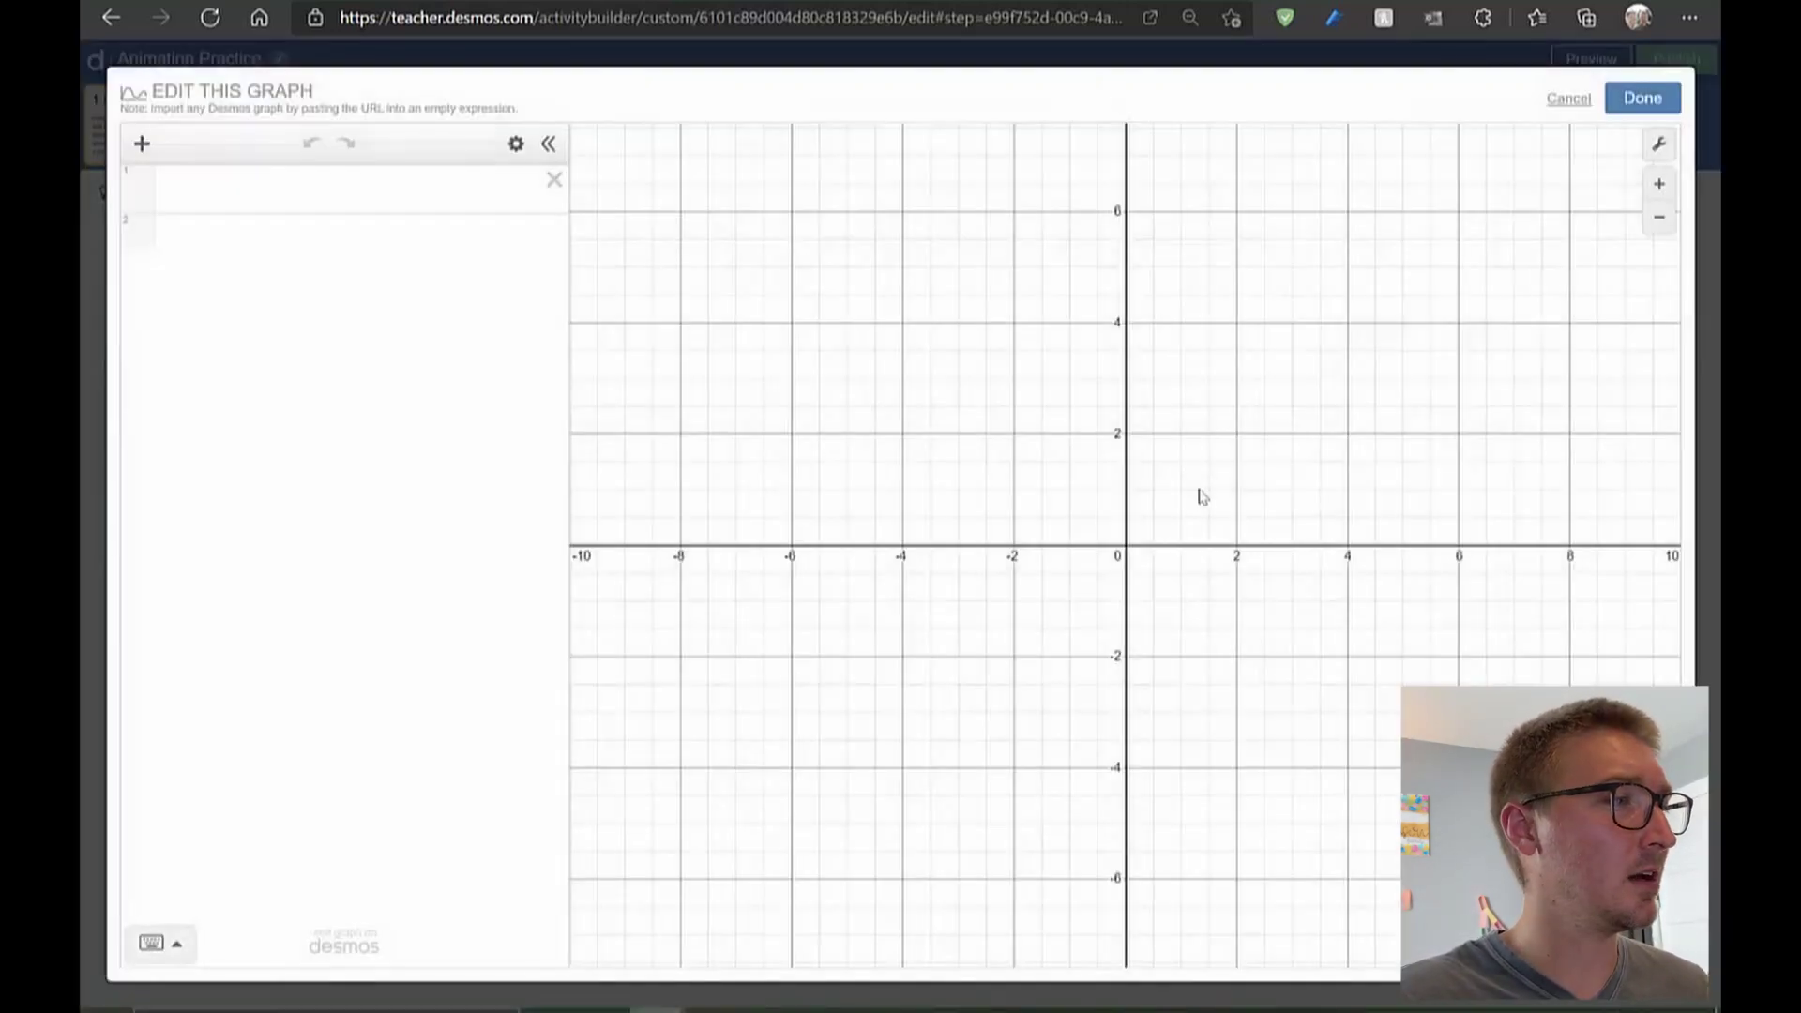
{"action": "left_click", "coordinate": [355, 198]}
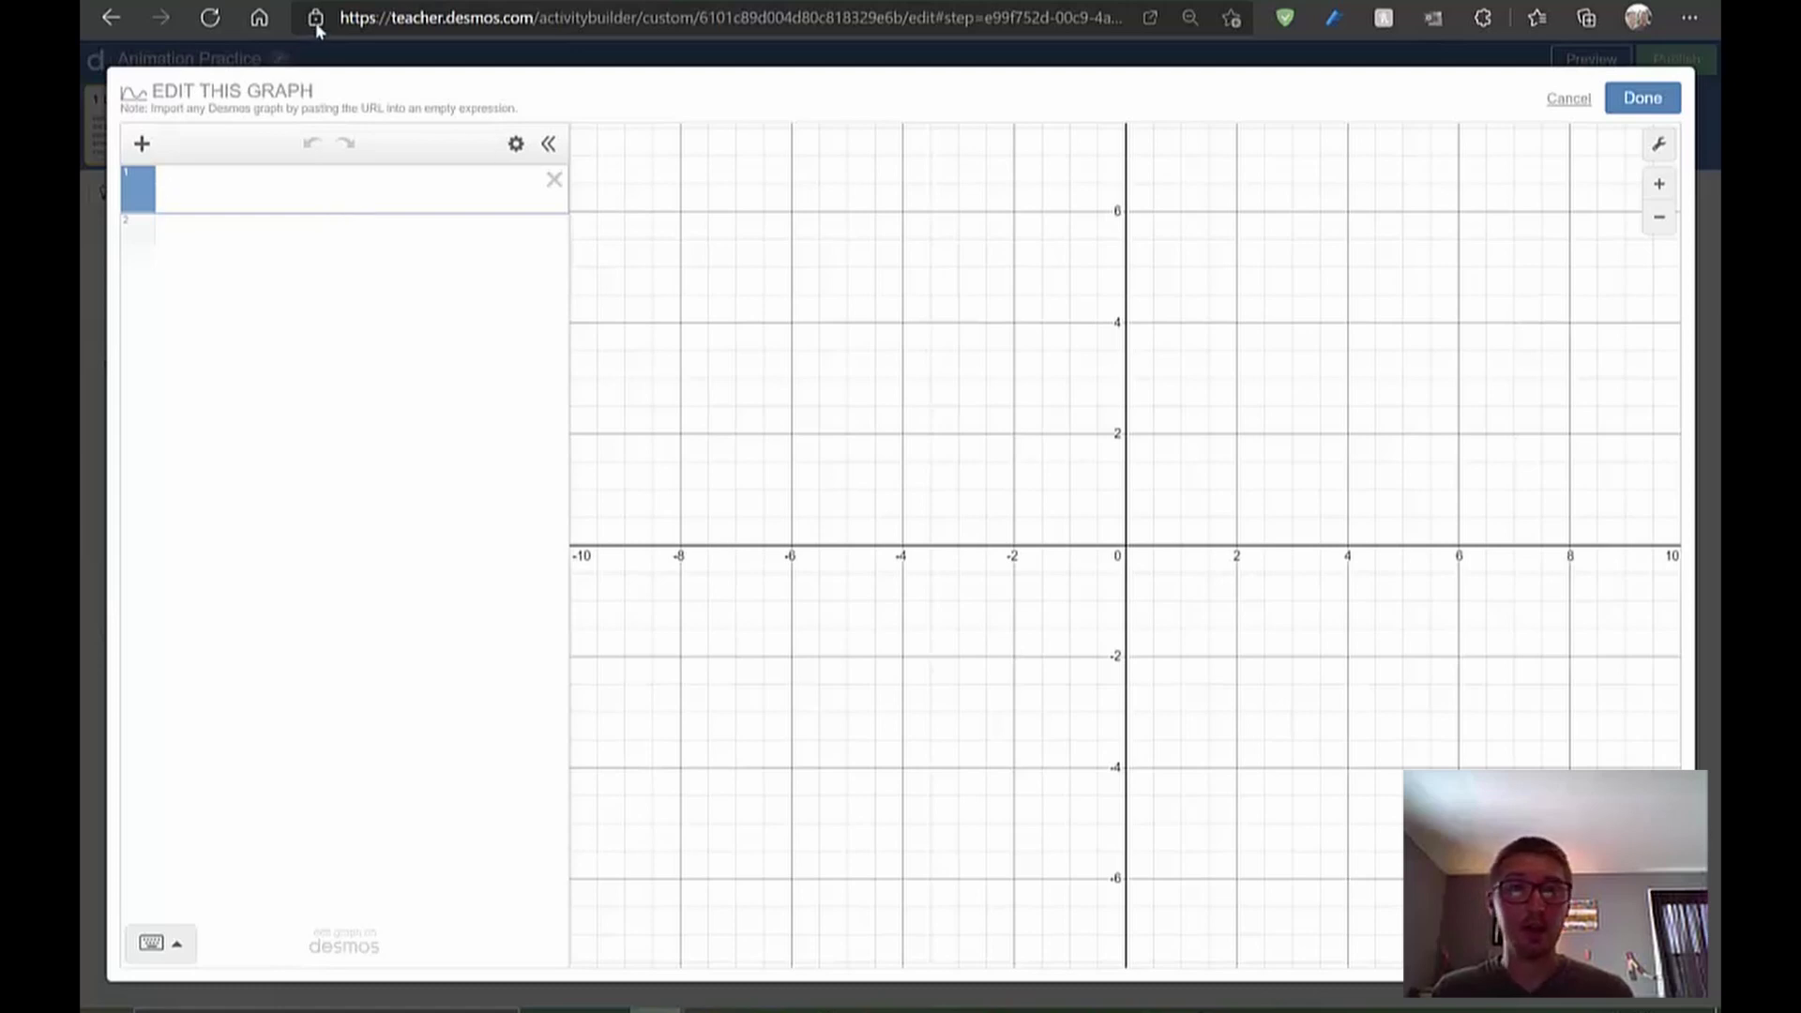
{"action": "left_click", "coordinate": [373, 33]}
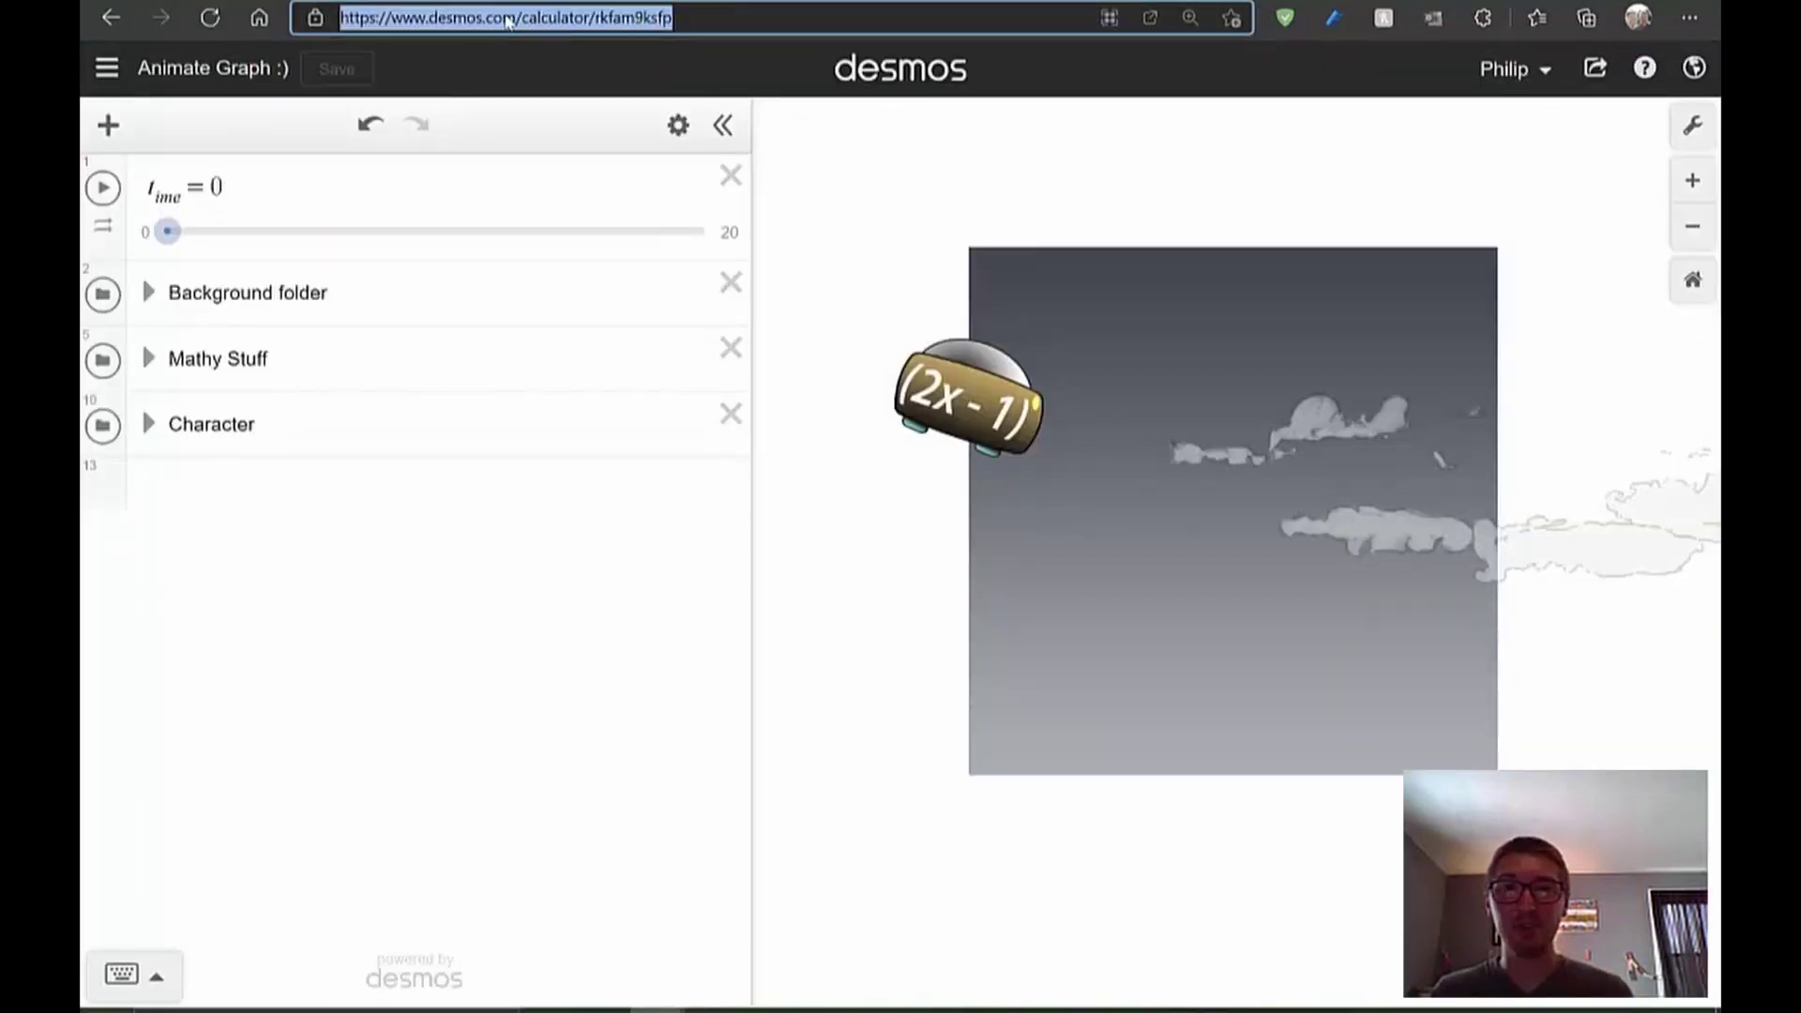
{"action": "key", "text": "ctrl+c"}
{"action": "key", "text": "ctrl+Tab"}
{"action": "key", "text": "ctrl+v"}
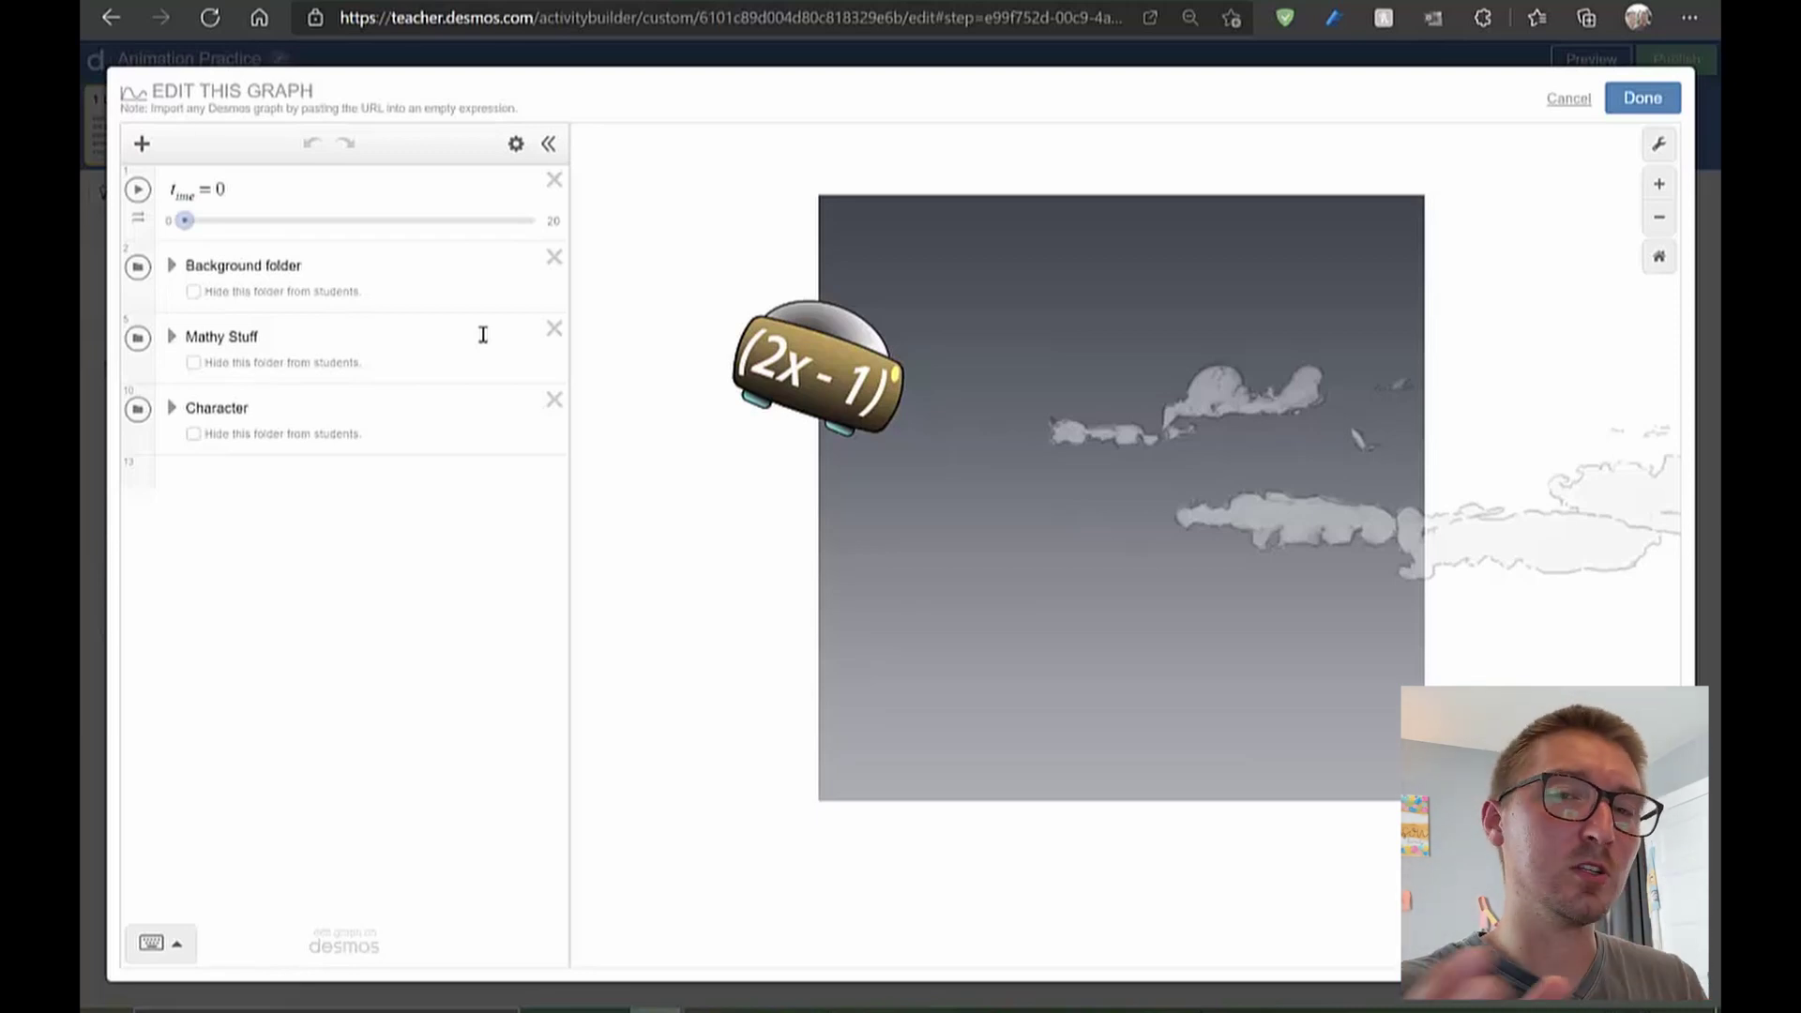
Add a text note reading "new stuff here" below the Character folder in the graph's expression list
{"action": "left_click", "coordinate": [343, 484]}
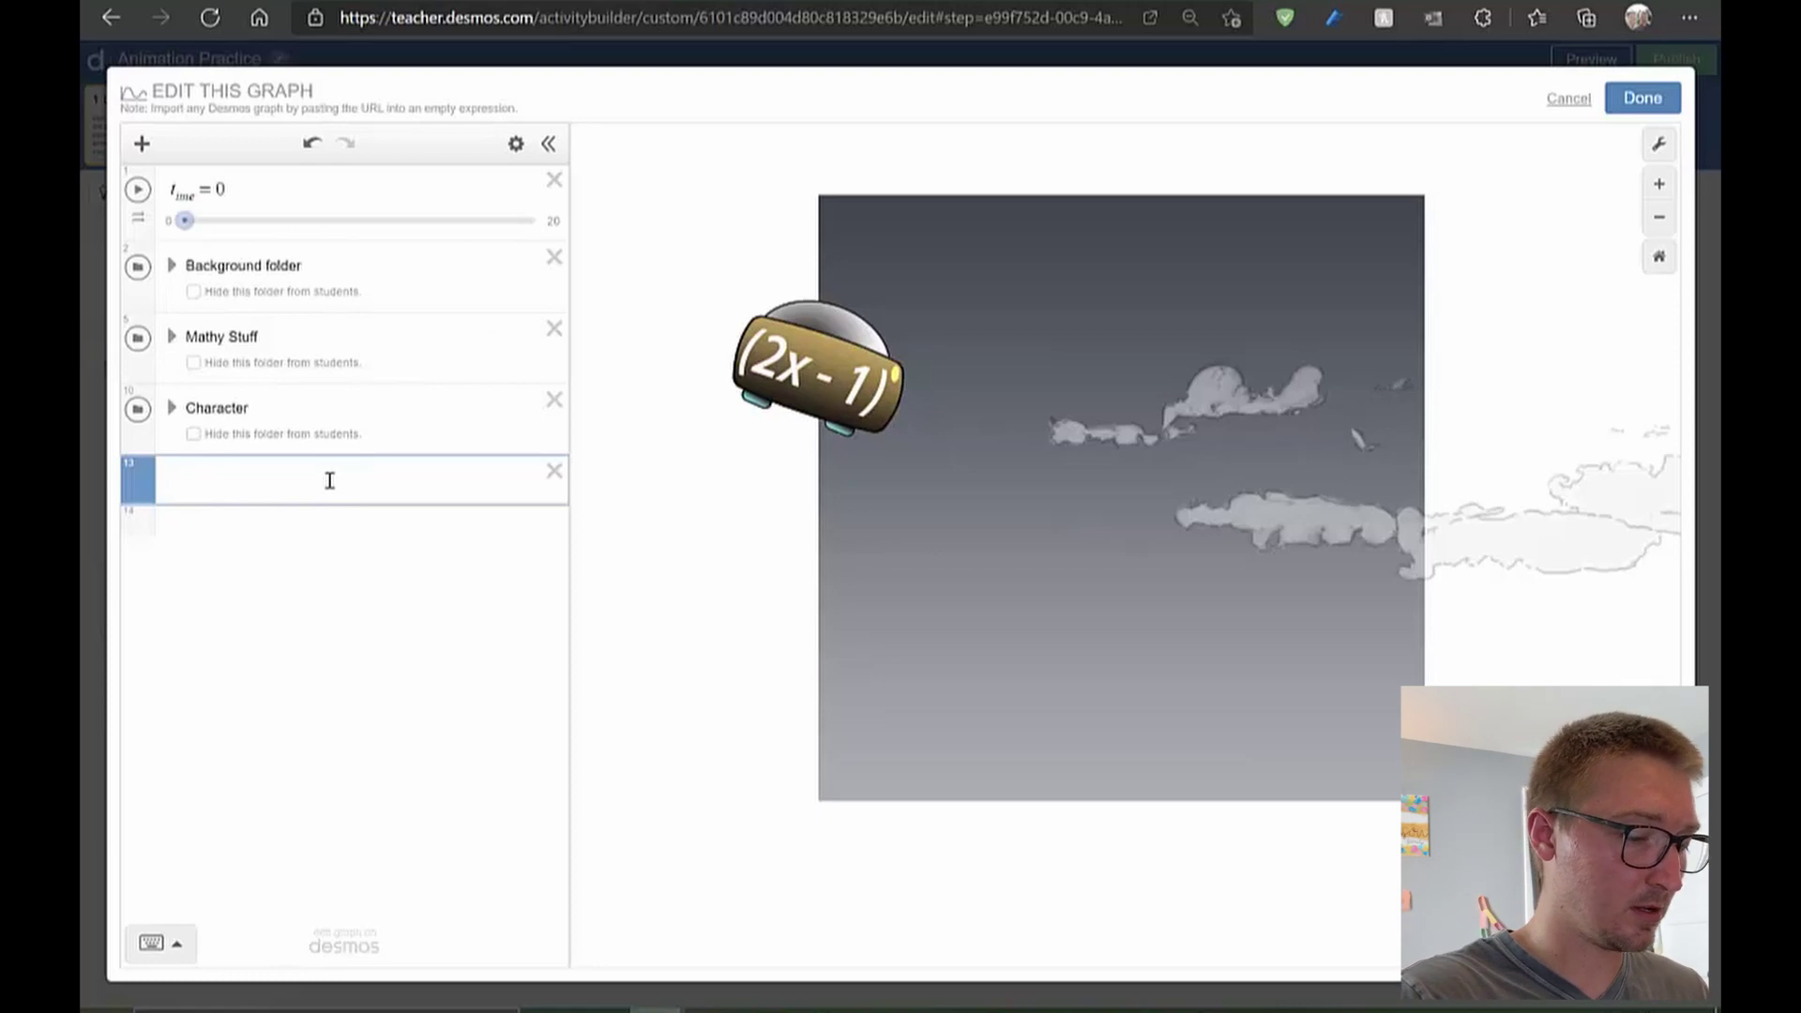
{"action": "type", "text": "\"new"}
{"action": "type", "text": " stuff"}
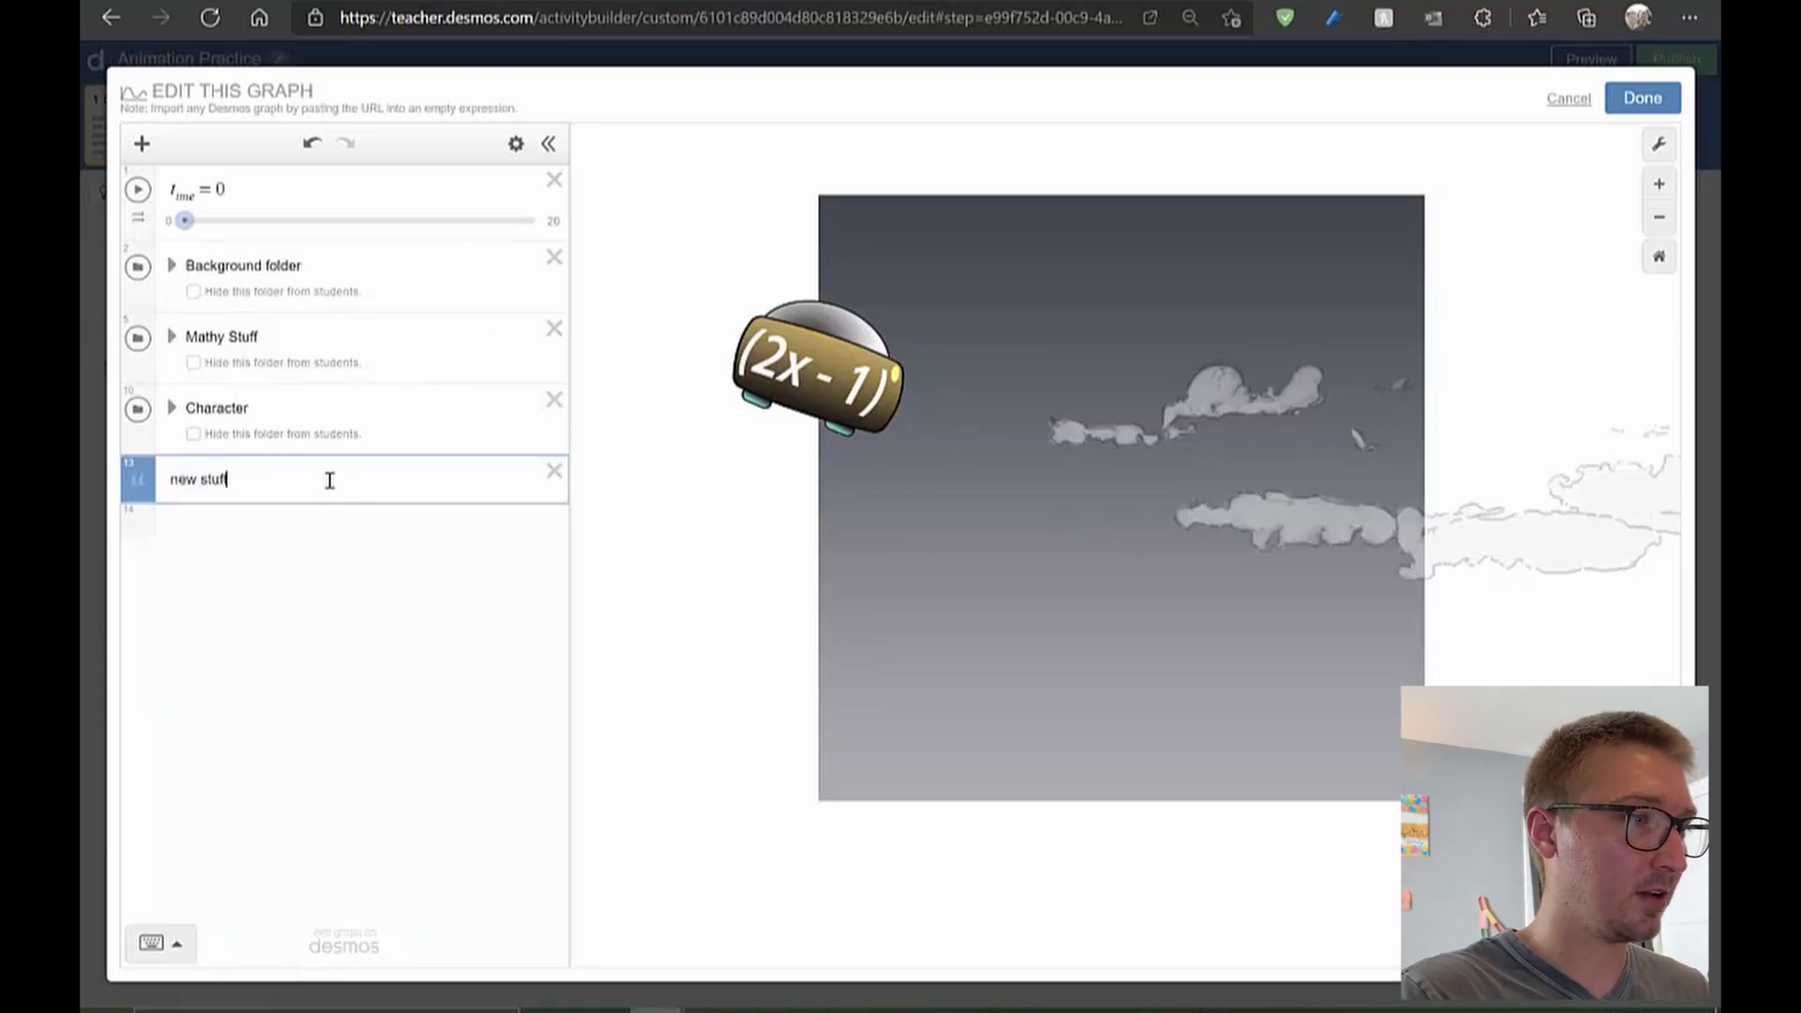
{"action": "type", "text": " here"}
{"action": "key", "text": "Return"}
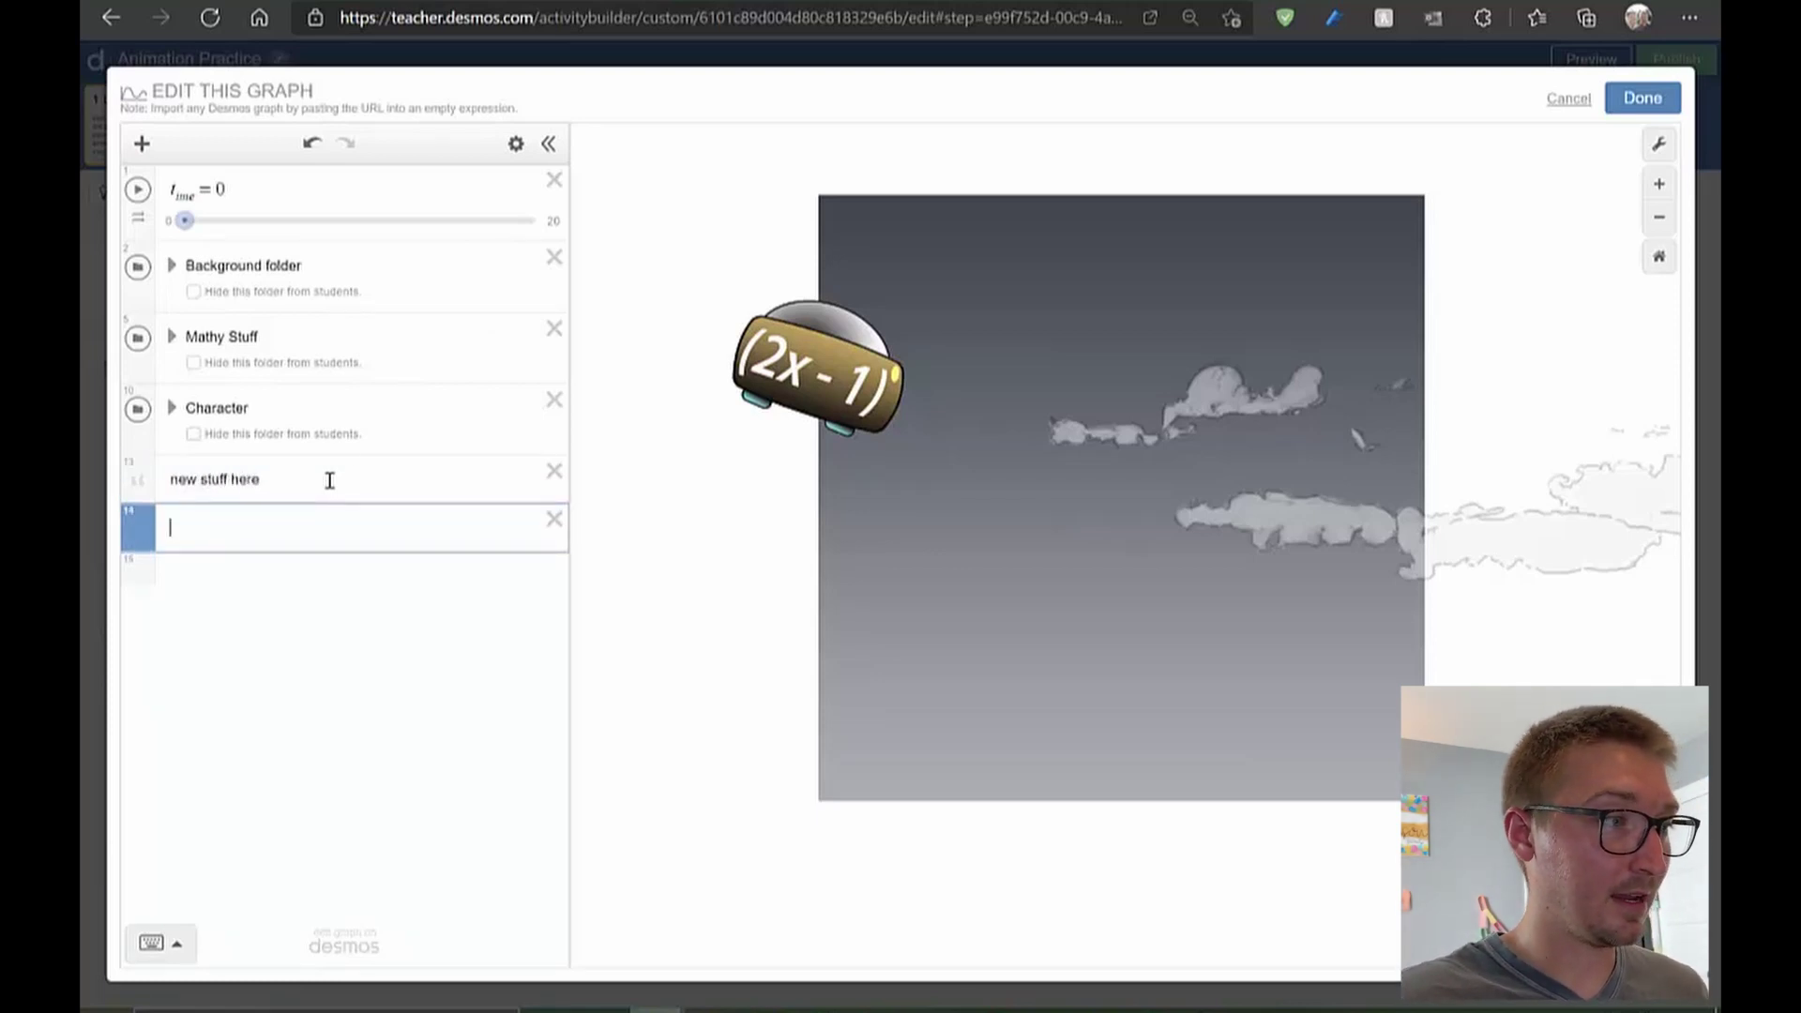
Reimport the calculator graph from the copied URL in the empty expression and finish editing the graph
{"action": "key", "text": "ctrl+v"}
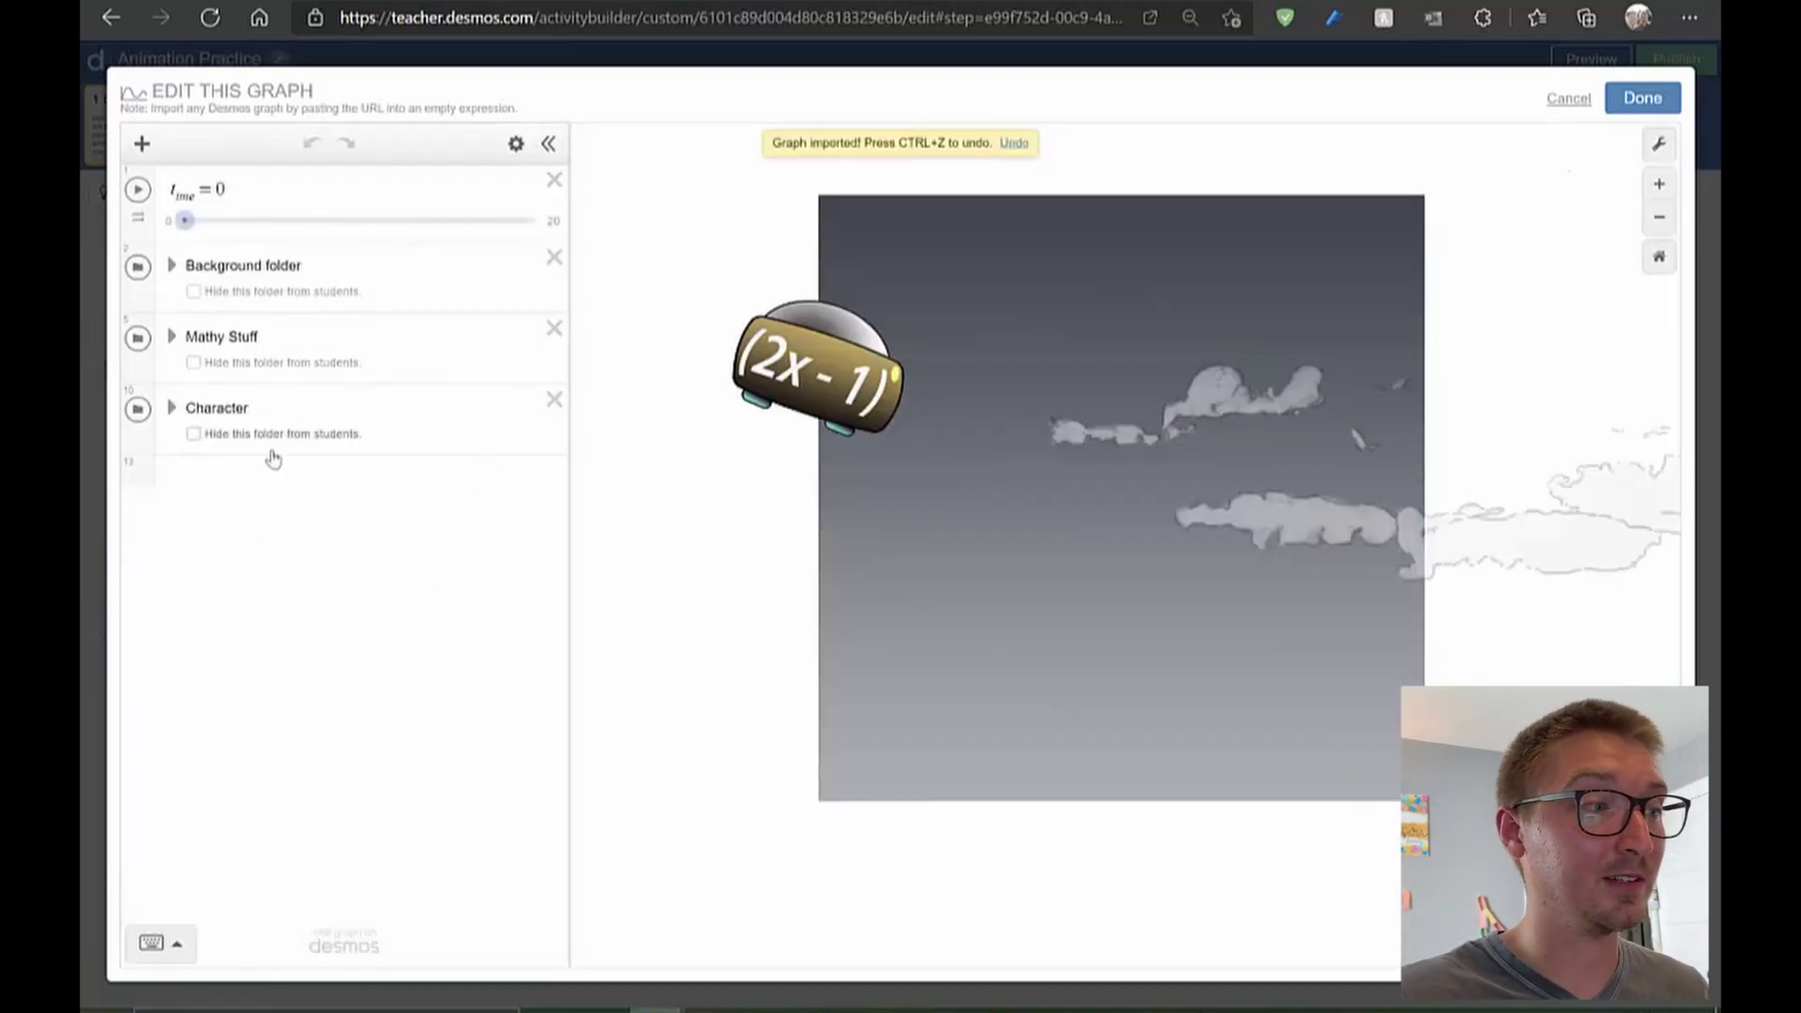
{"action": "left_click", "coordinate": [1642, 98]}
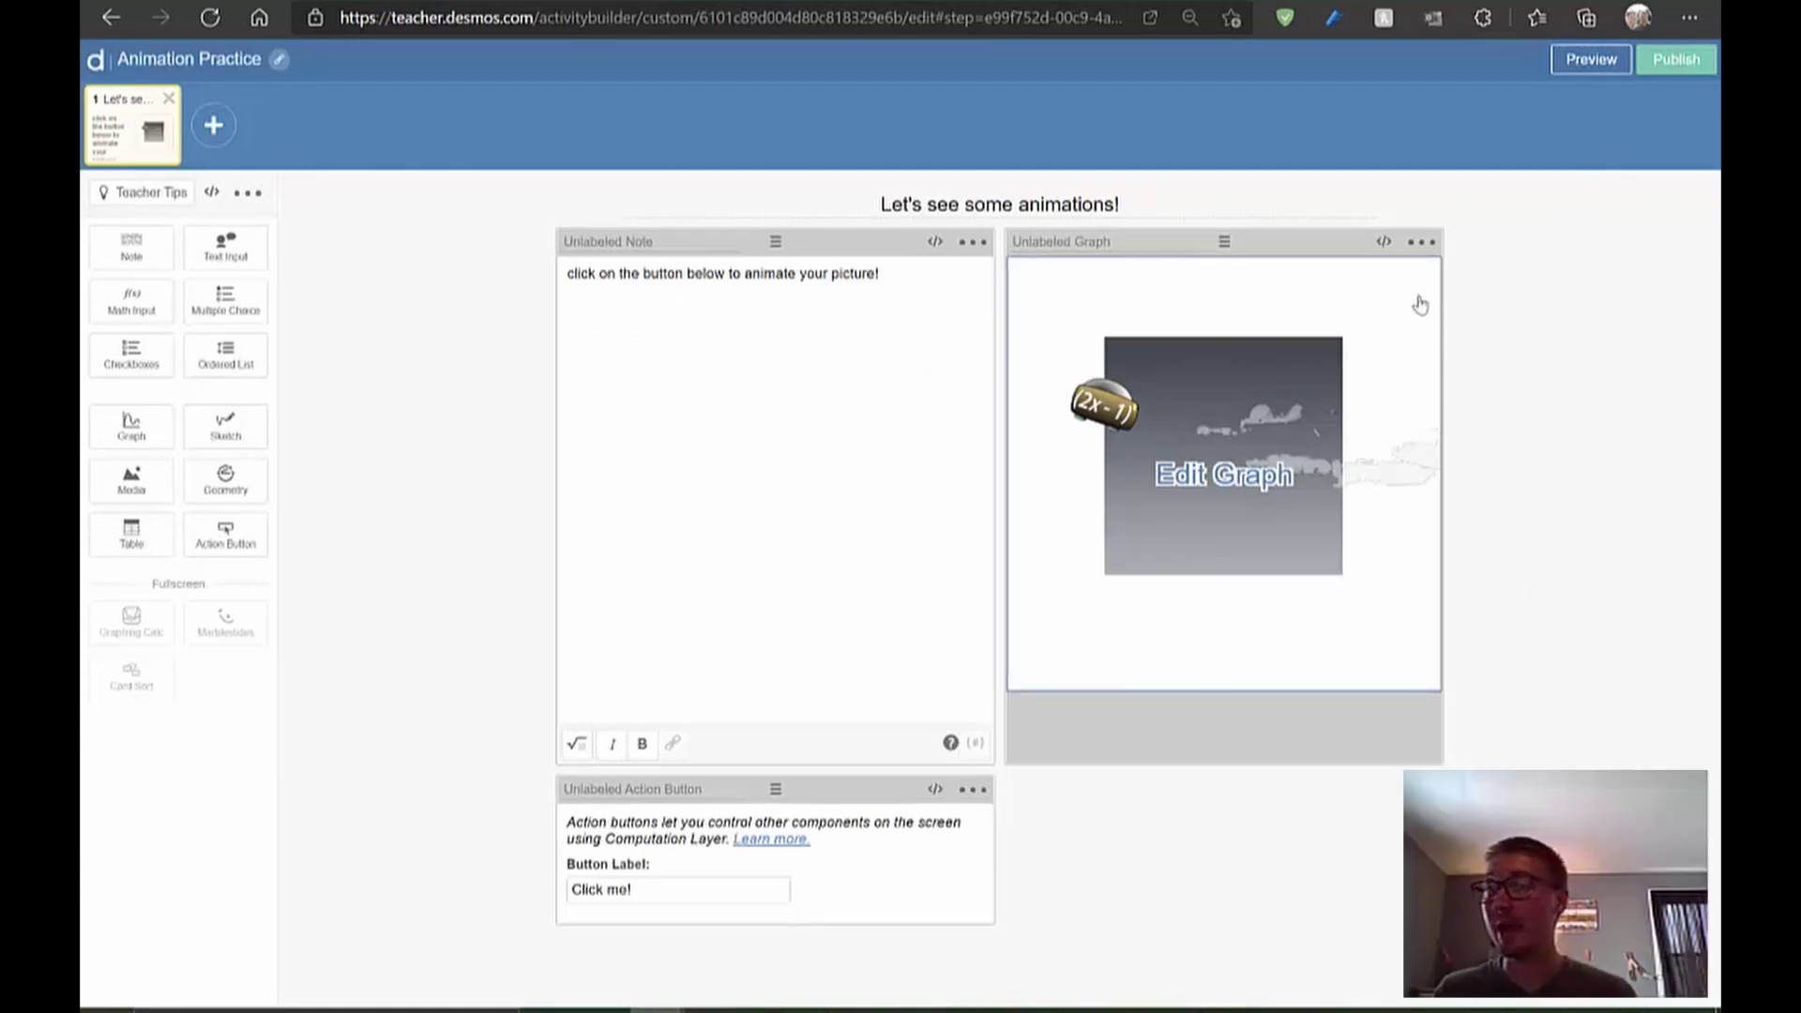
Name the action button component "ButtonName" and the graph component "GraphName"
{"action": "left_click", "coordinate": [636, 797]}
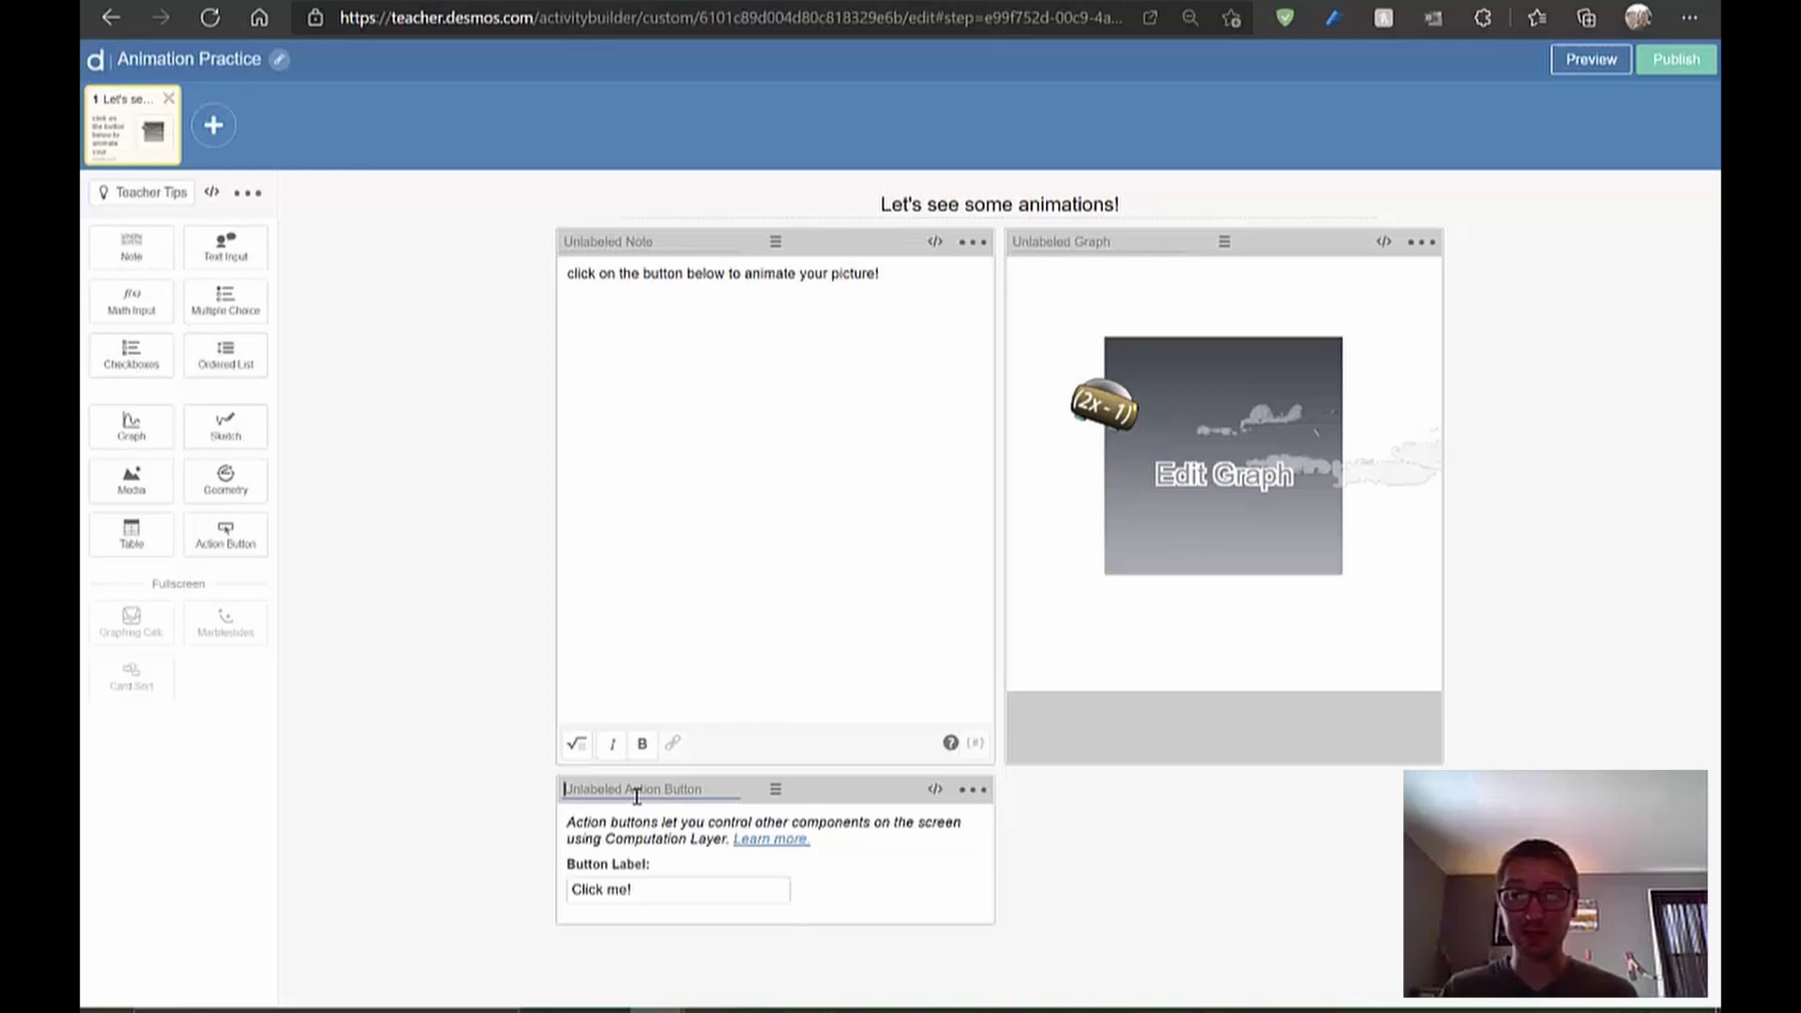
{"action": "type", "text": "But"}
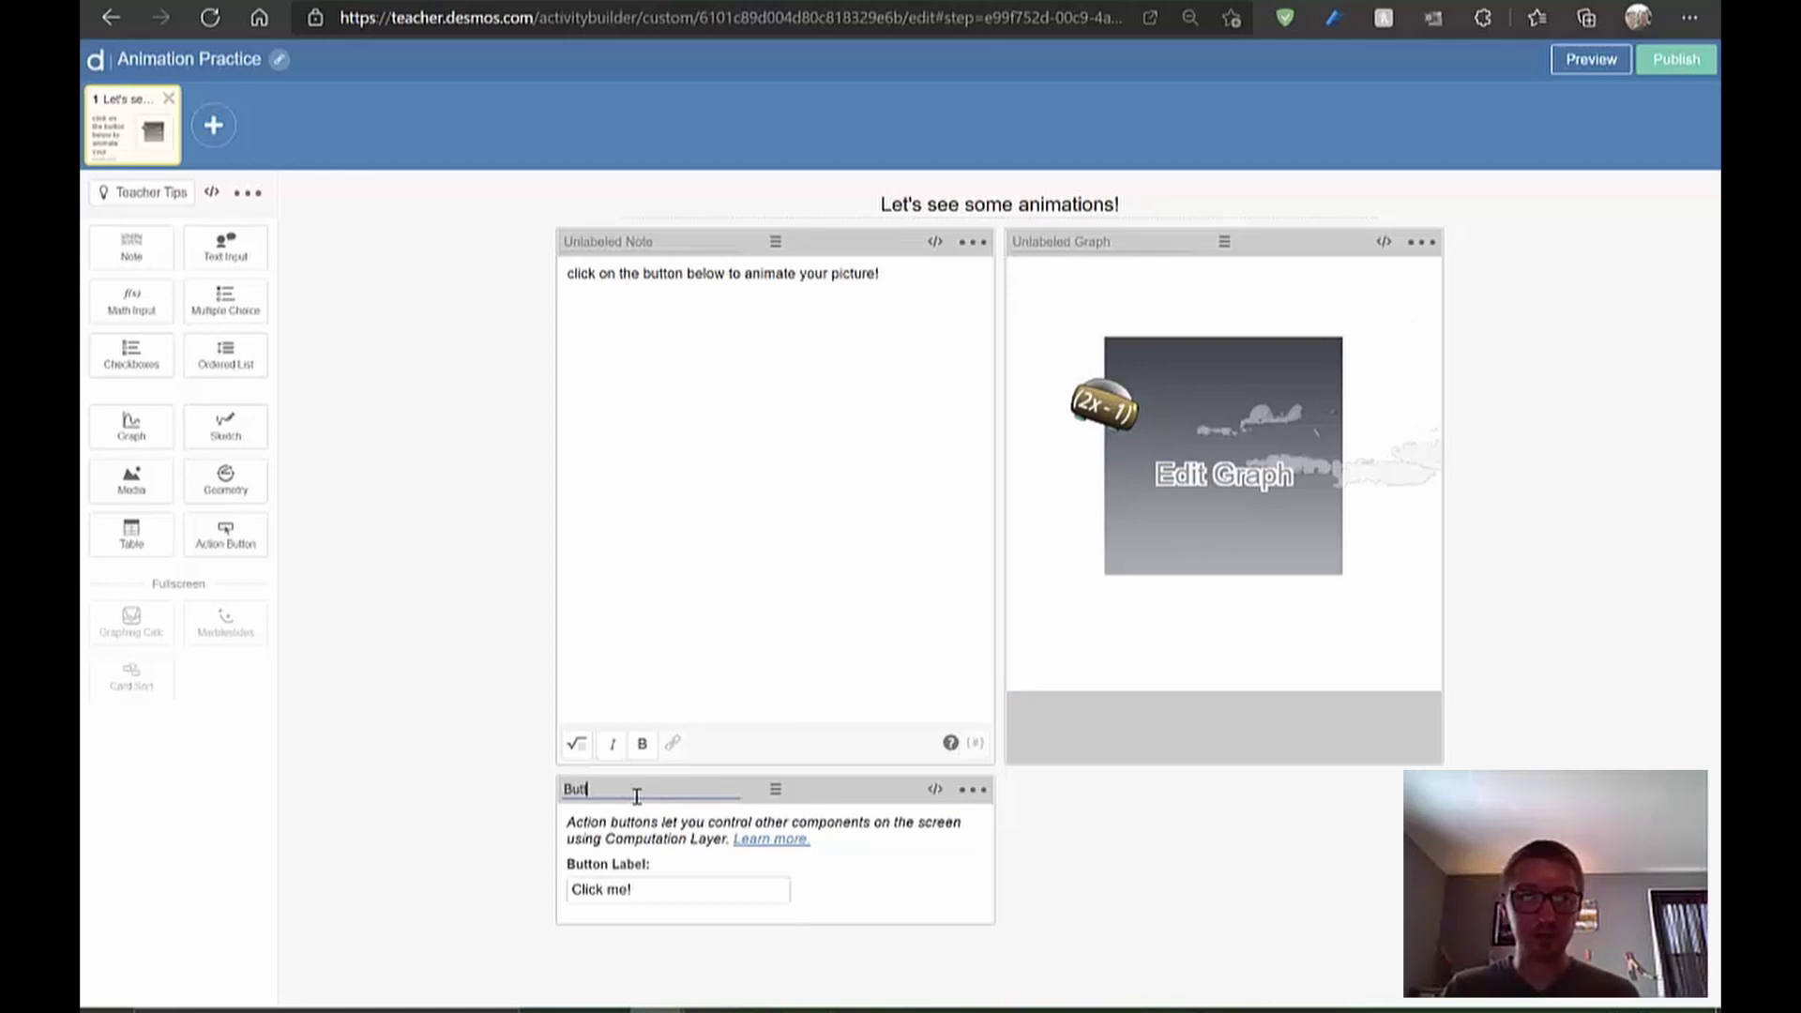
{"action": "type", "text": "tonName"}
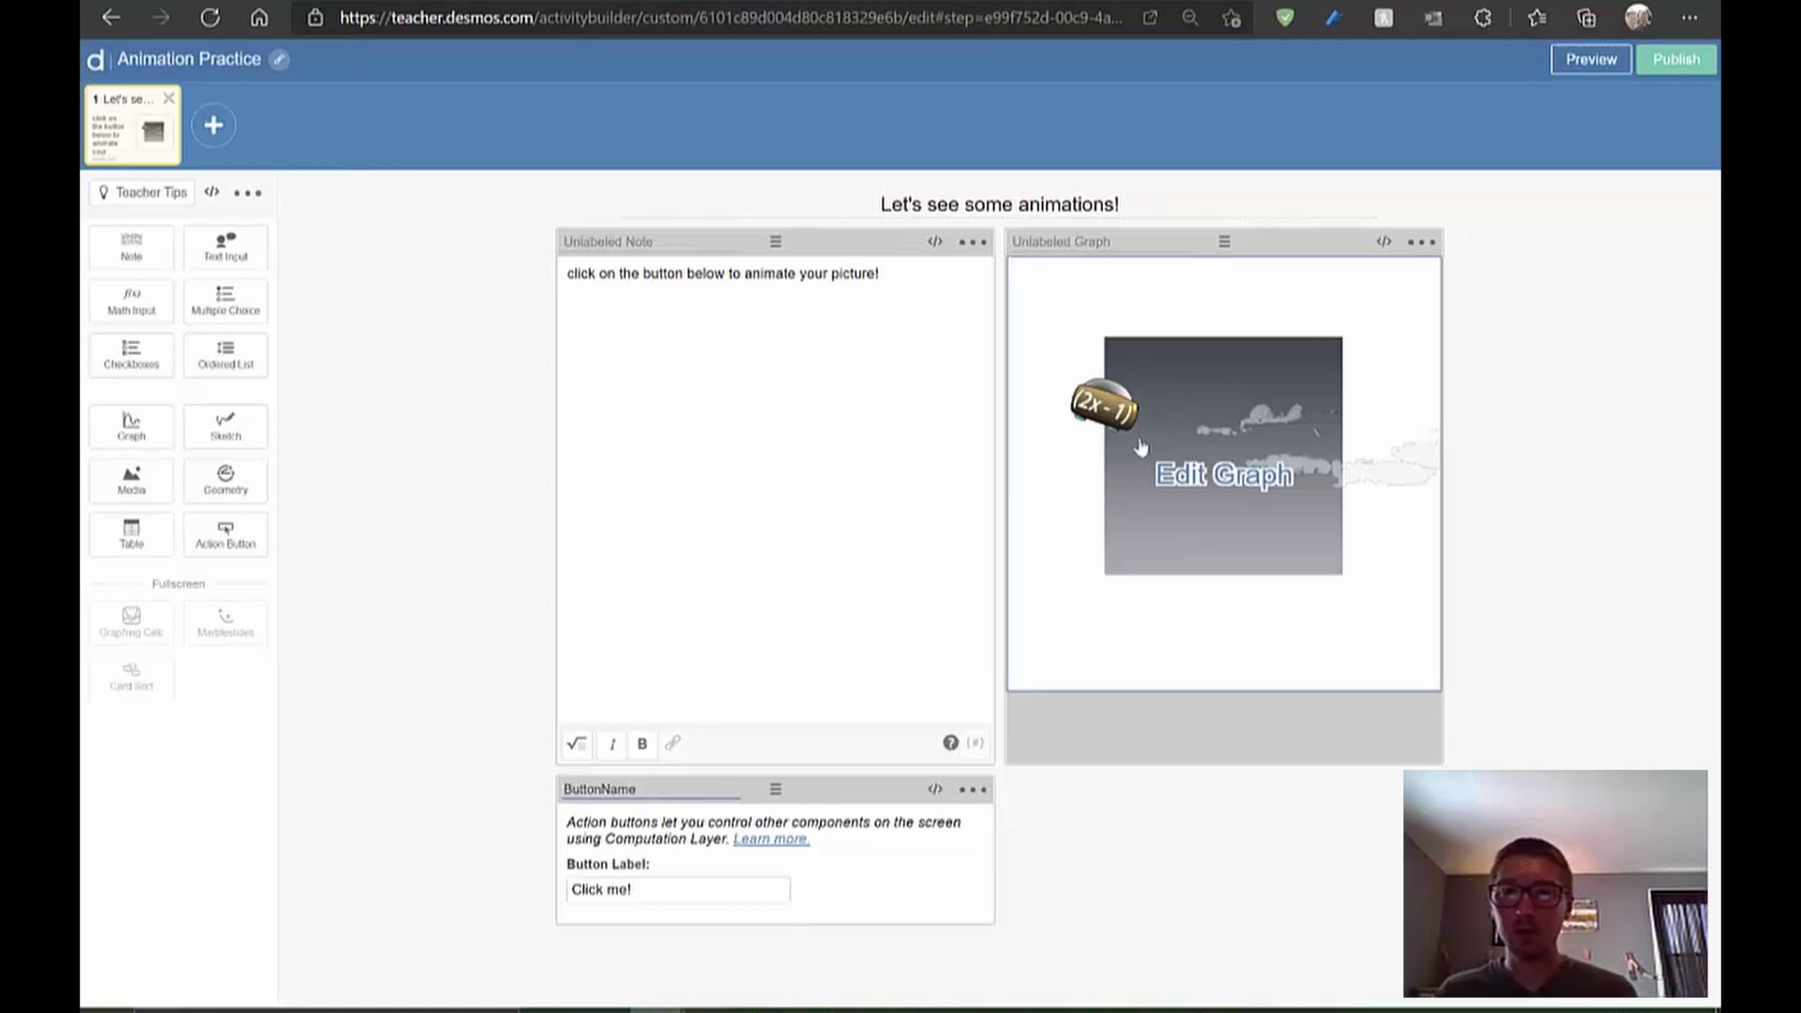
{"action": "left_click", "coordinate": [1074, 241]}
{"action": "type", "text": "Gra"}
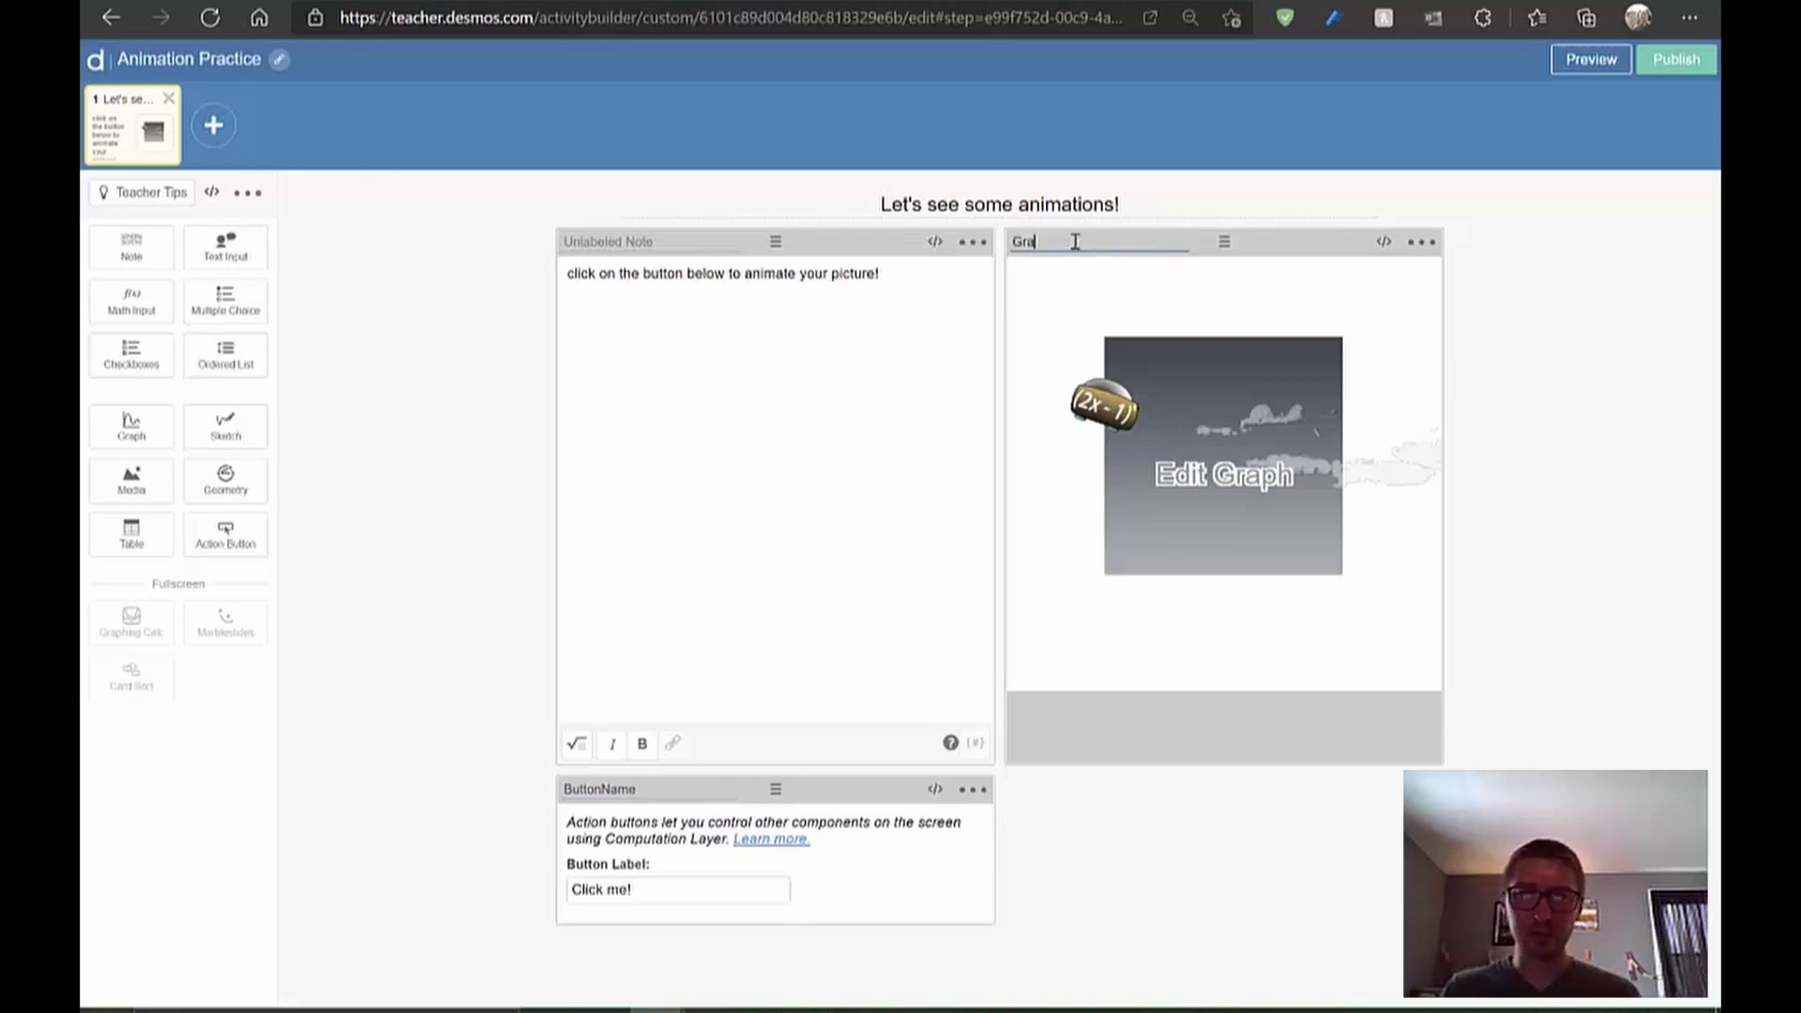
{"action": "type", "text": "phName"}
Name the note component "NoteName"
{"action": "left_click", "coordinate": [582, 244]}
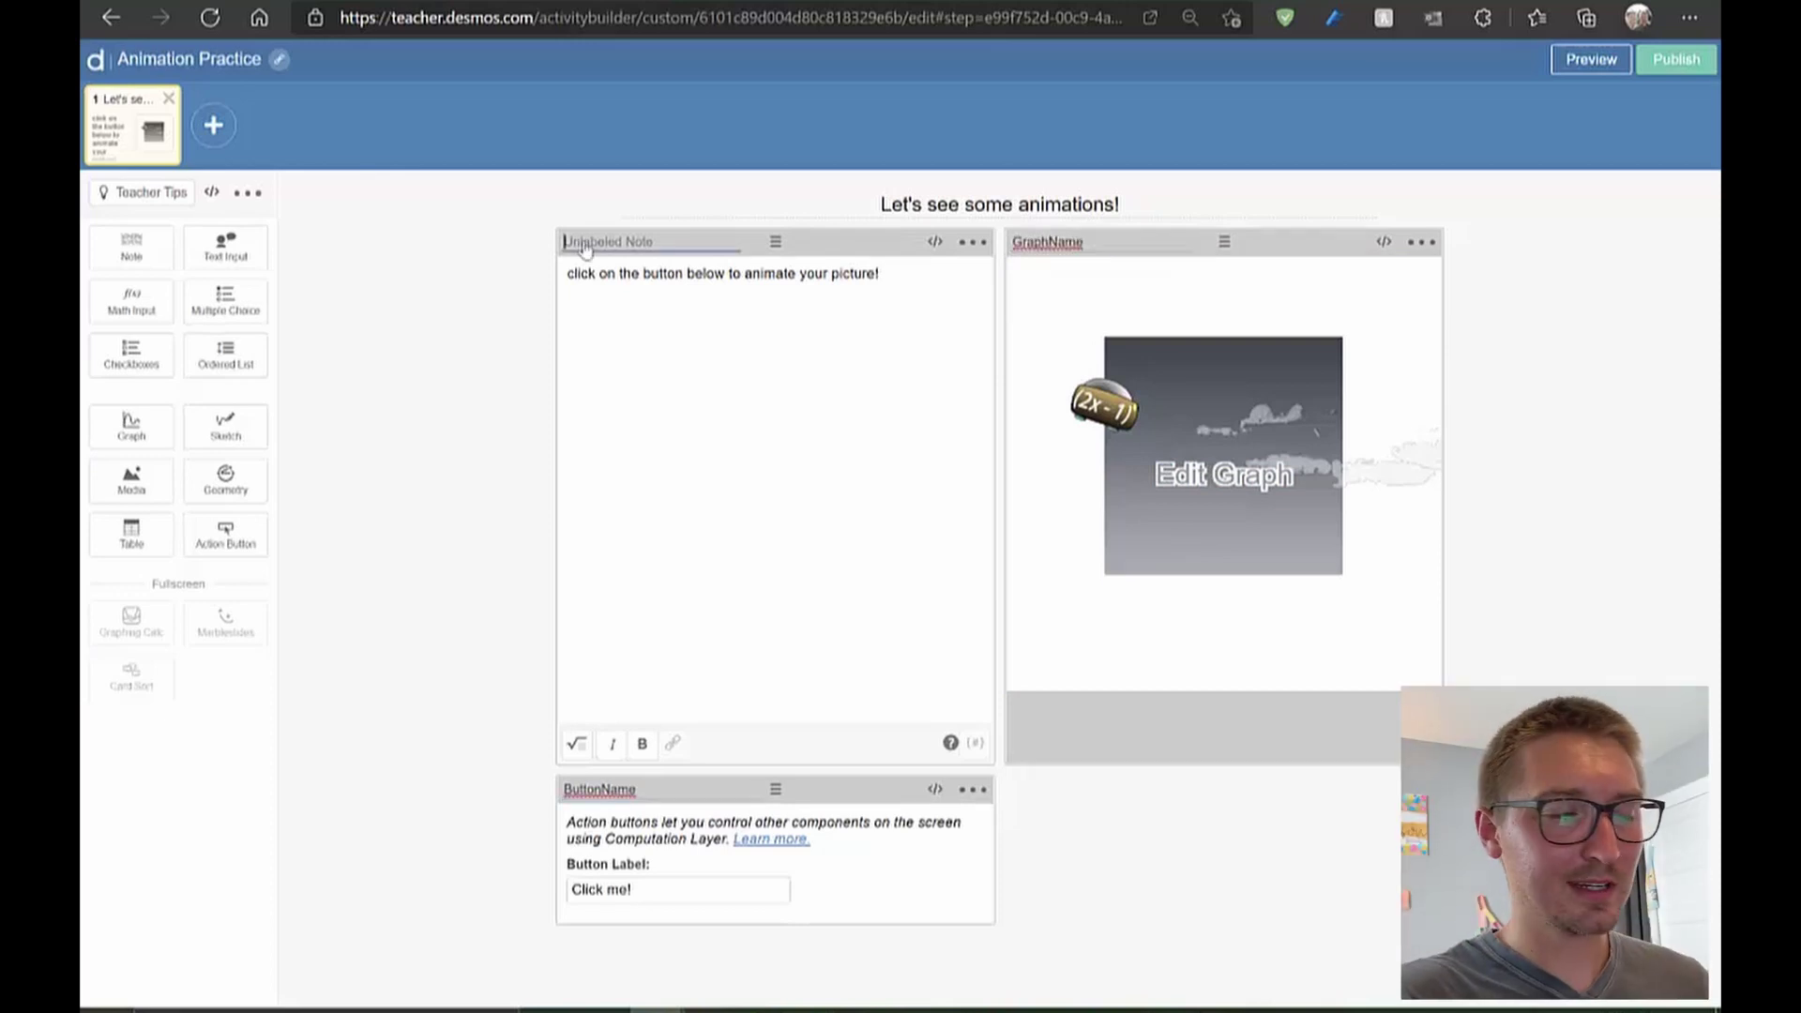
{"action": "type", "text": "No"}
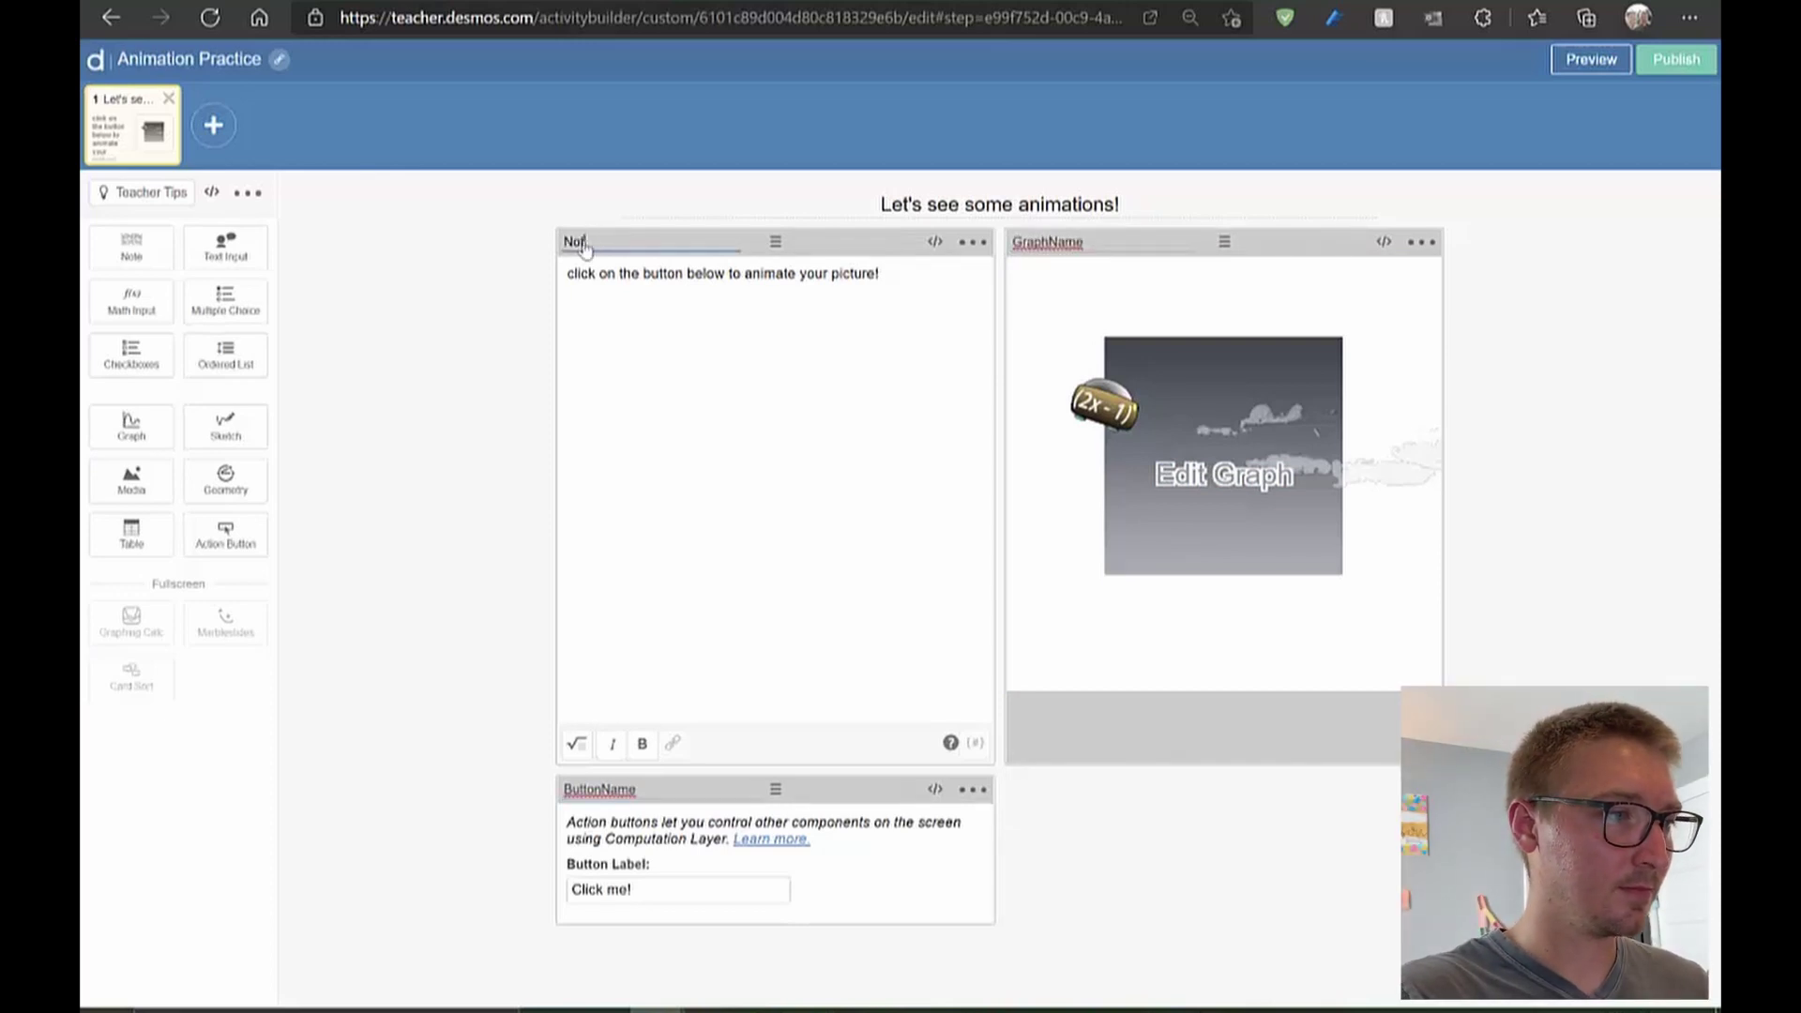
{"action": "type", "text": "teName"}
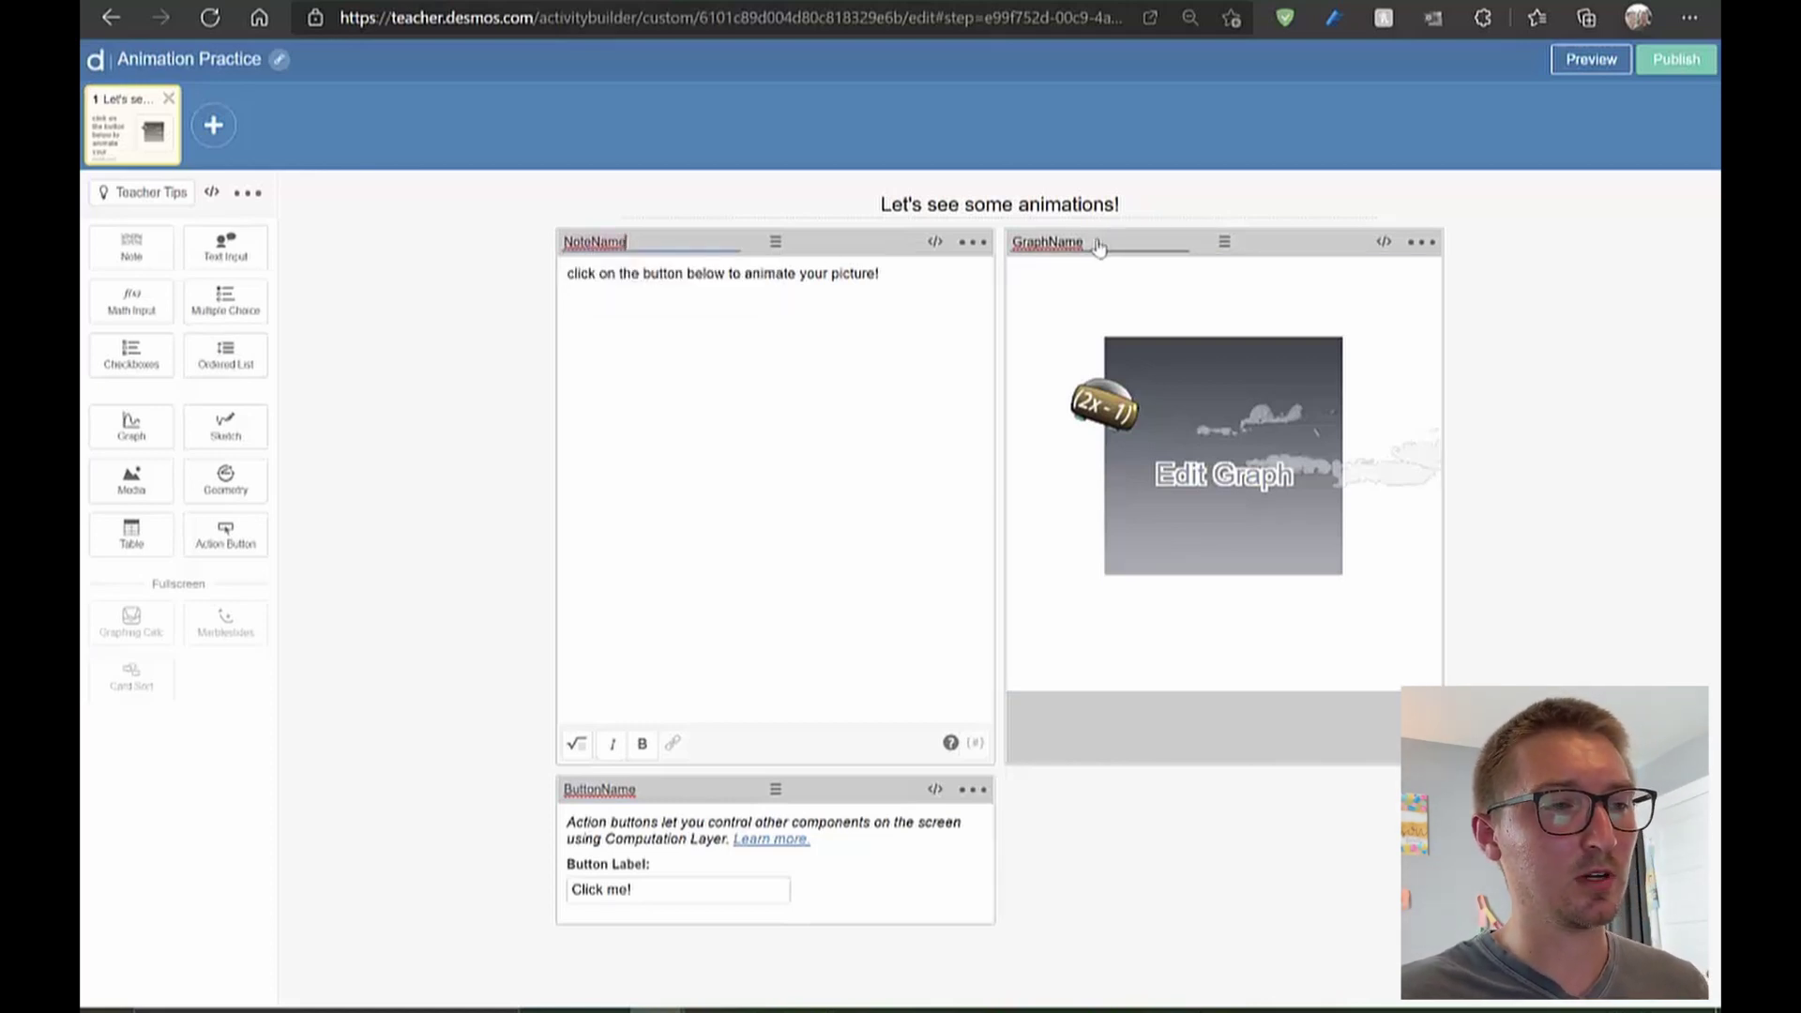
Open the script of the GraphName component and assign the makeBounds function to its bounds sink
{"action": "left_click", "coordinate": [1384, 244]}
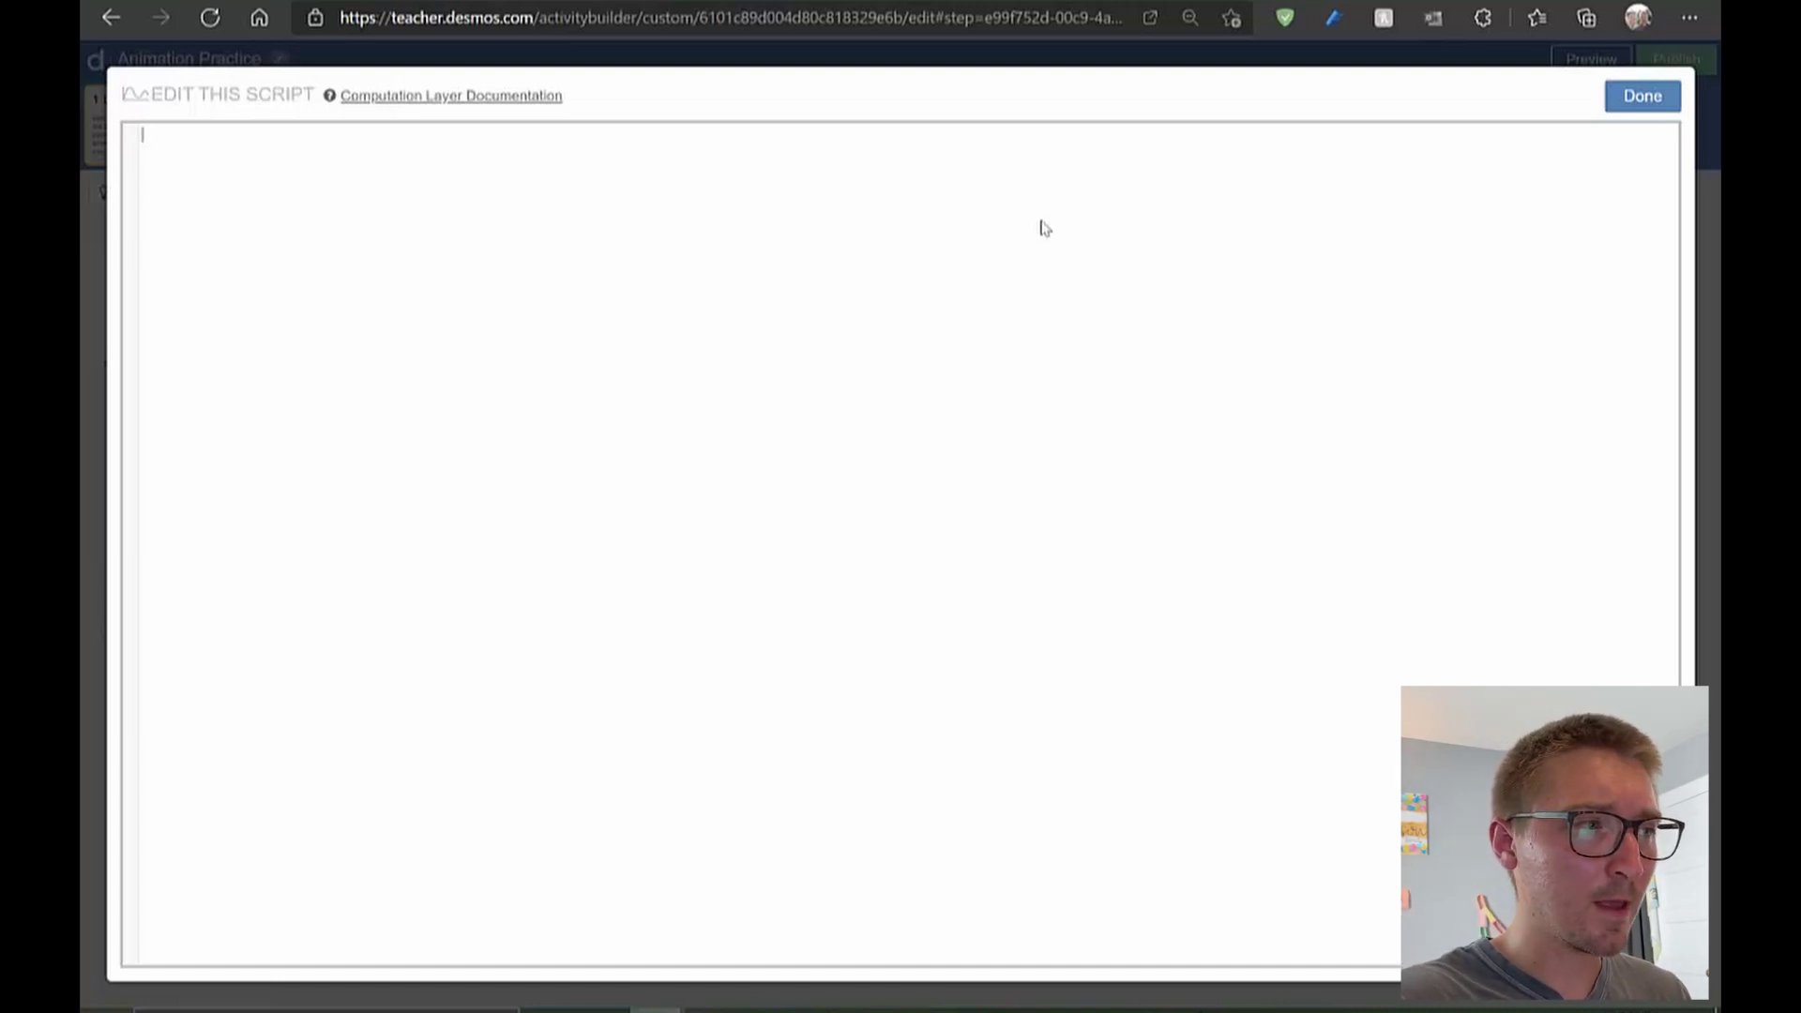
{"action": "type", "text": "bound"}
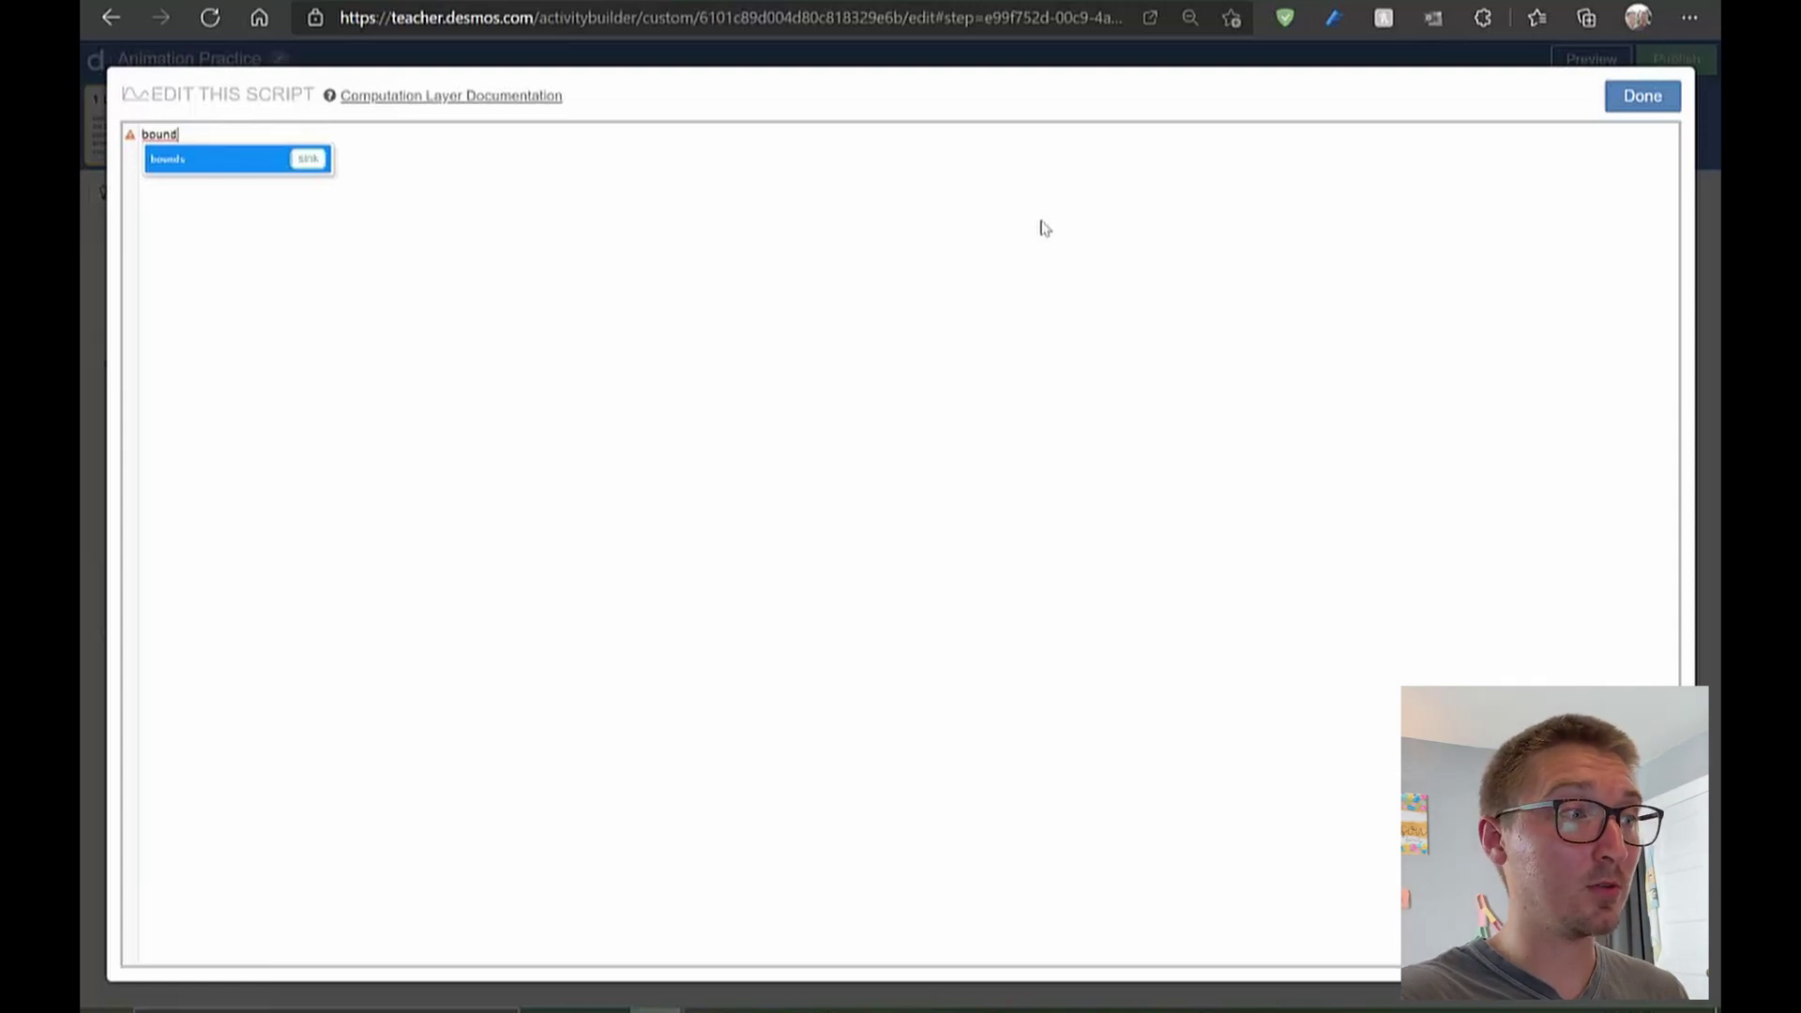
{"action": "type", "text": "s"}
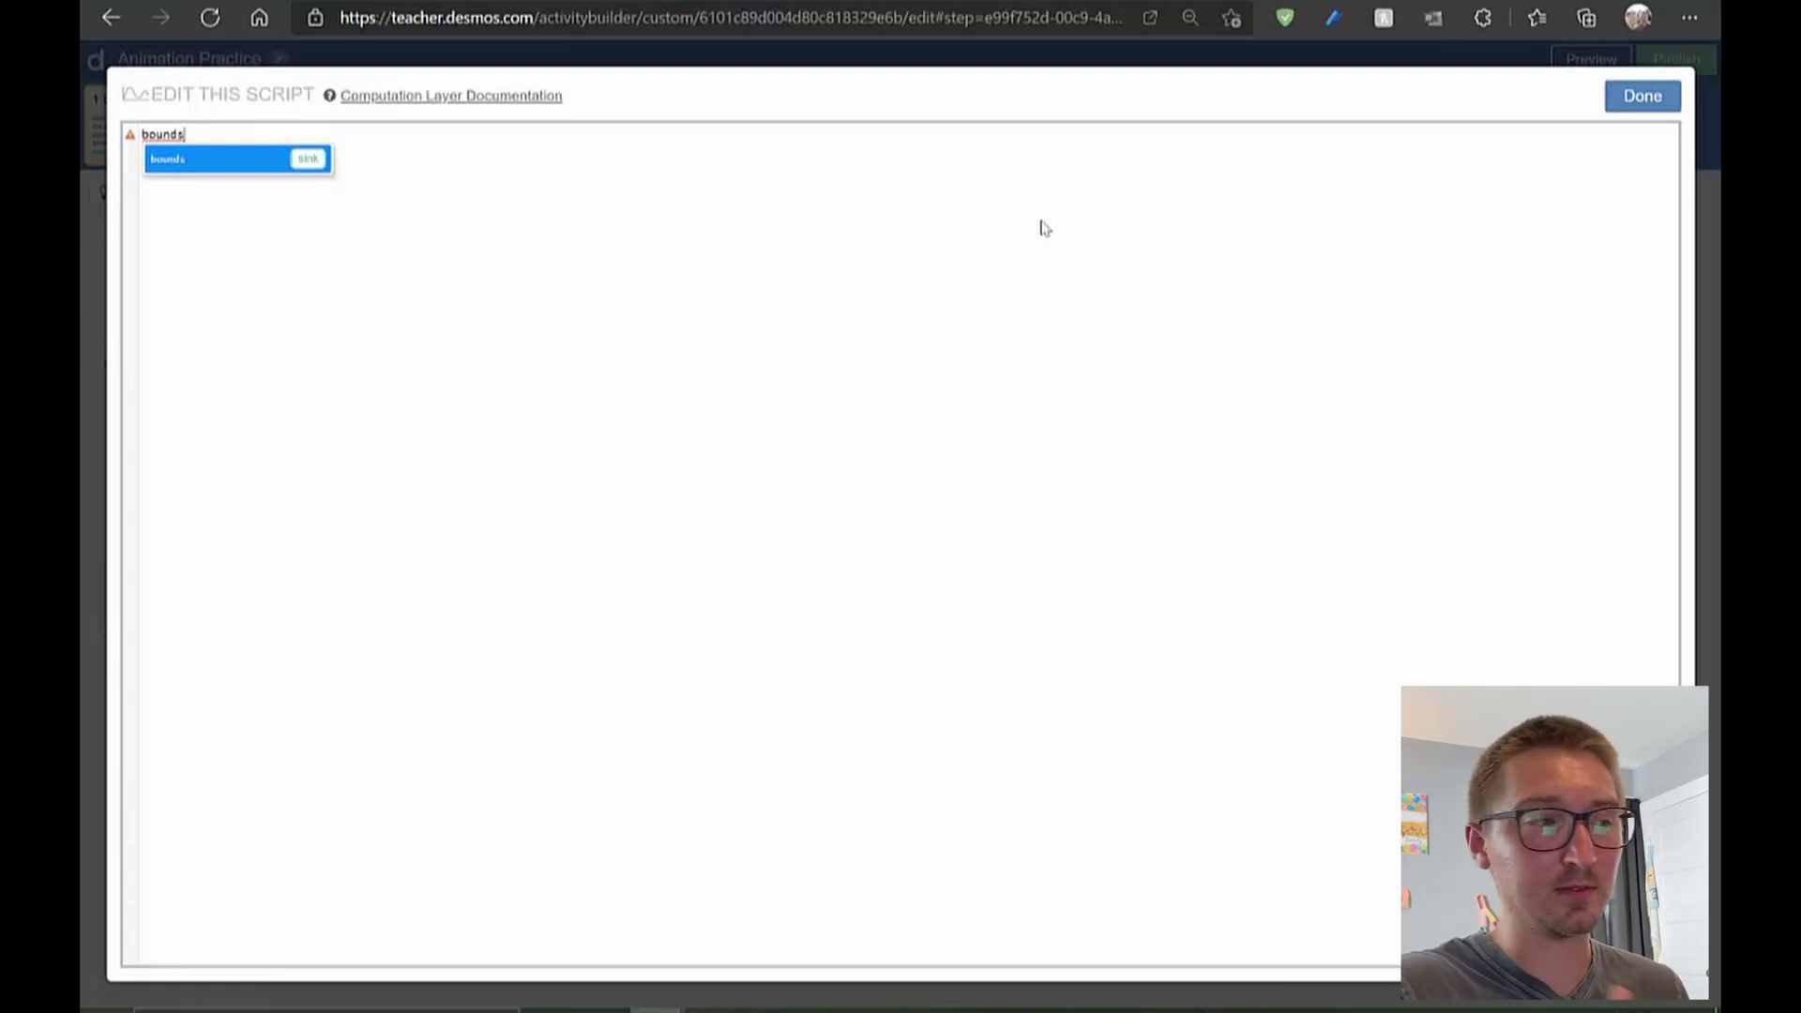
{"action": "key", "text": "Escape"}
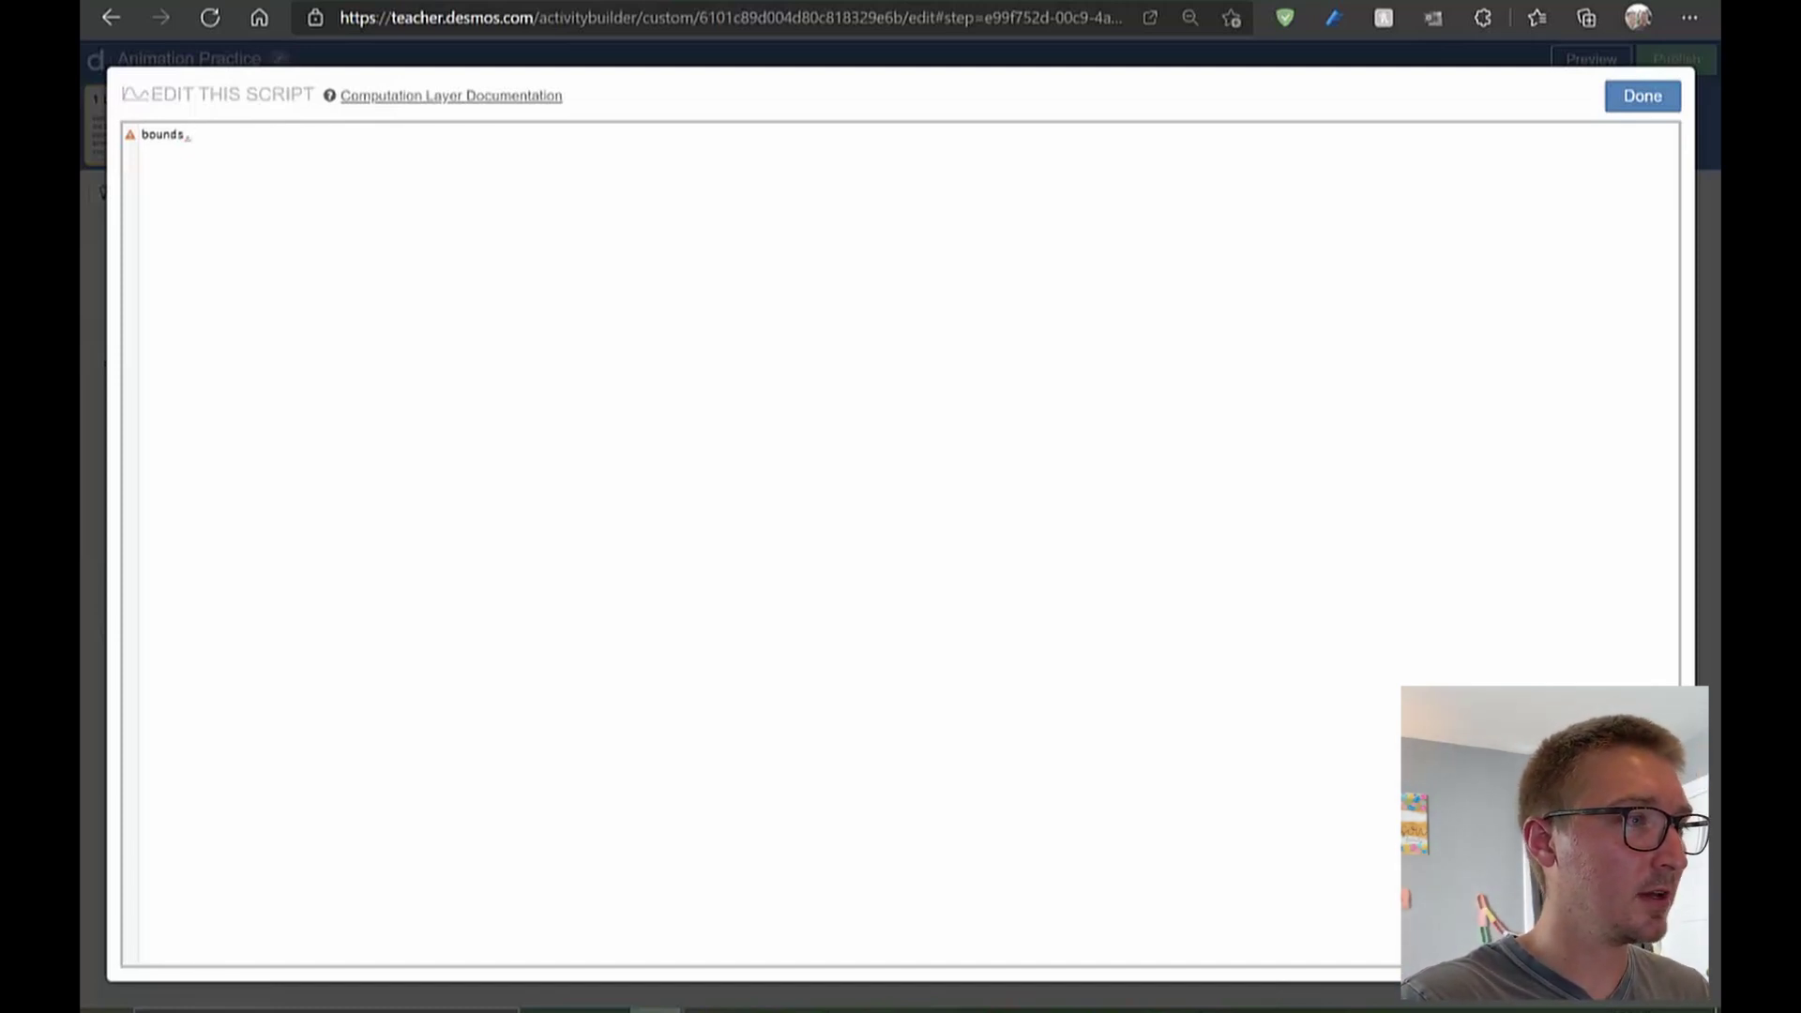
{"action": "type", "text": "m"}
{"action": "key", "text": "BackSpace"}
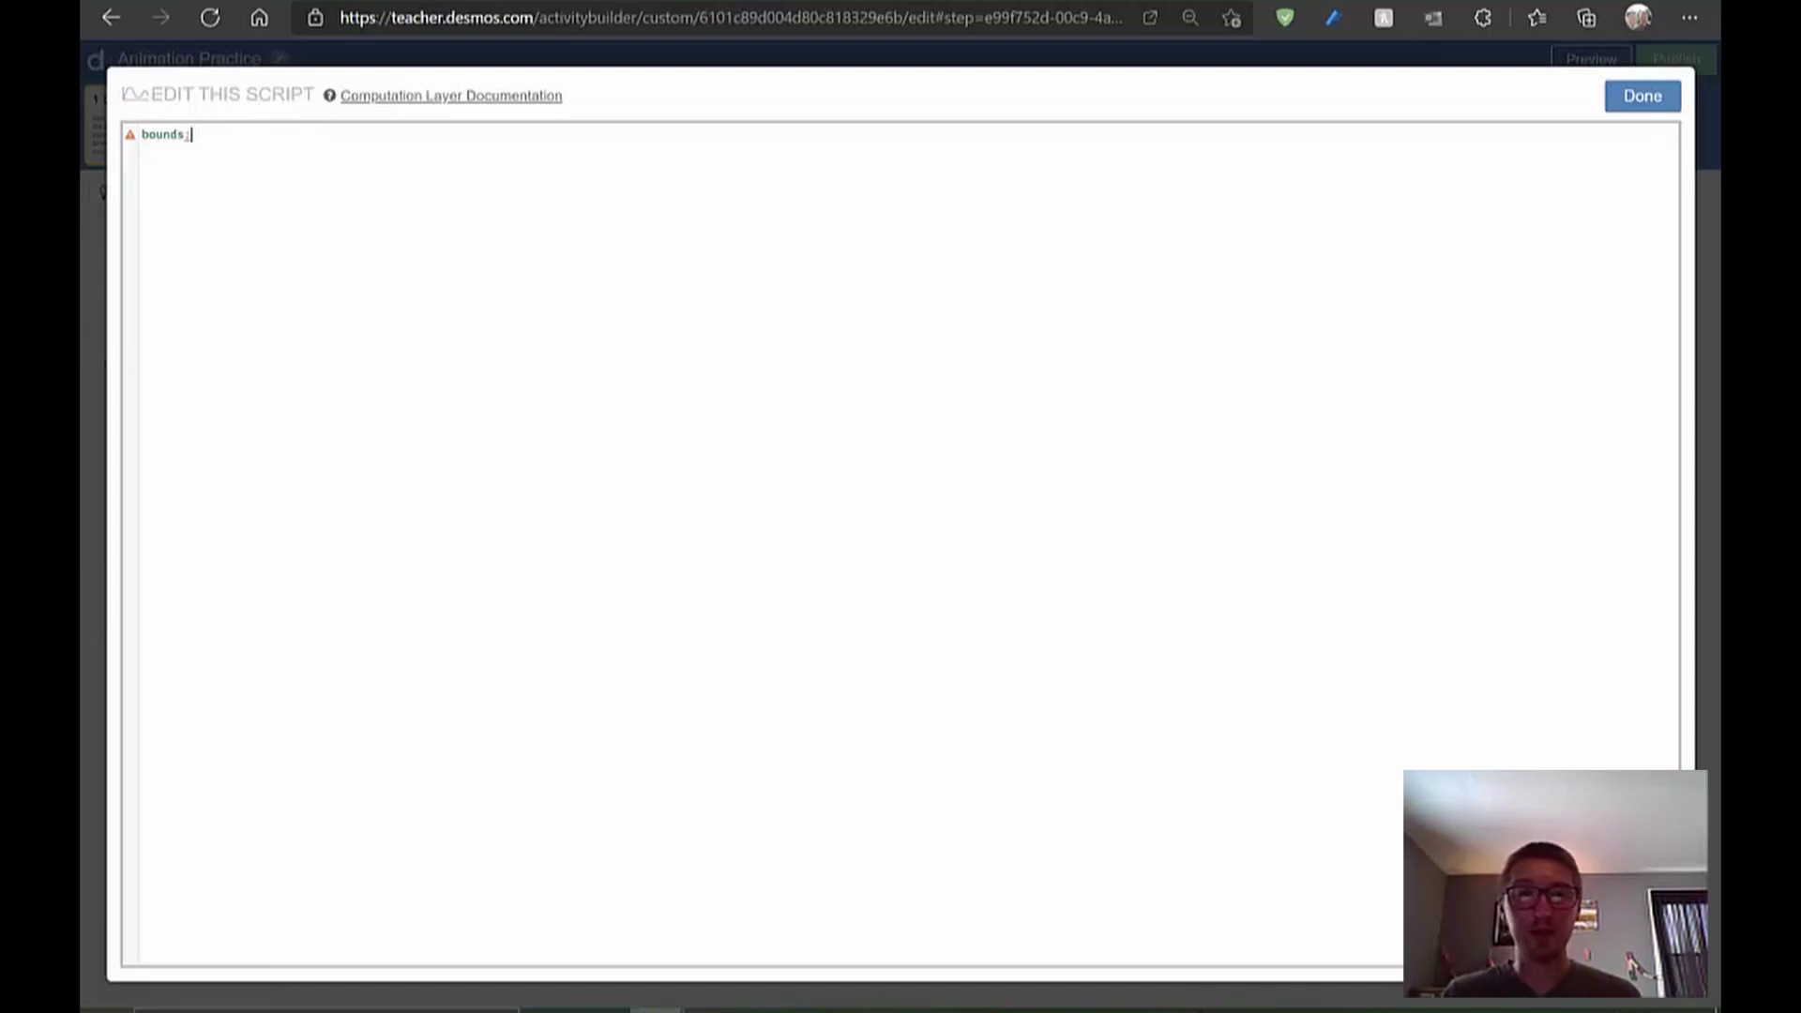
{"action": "type", "text": "ma"}
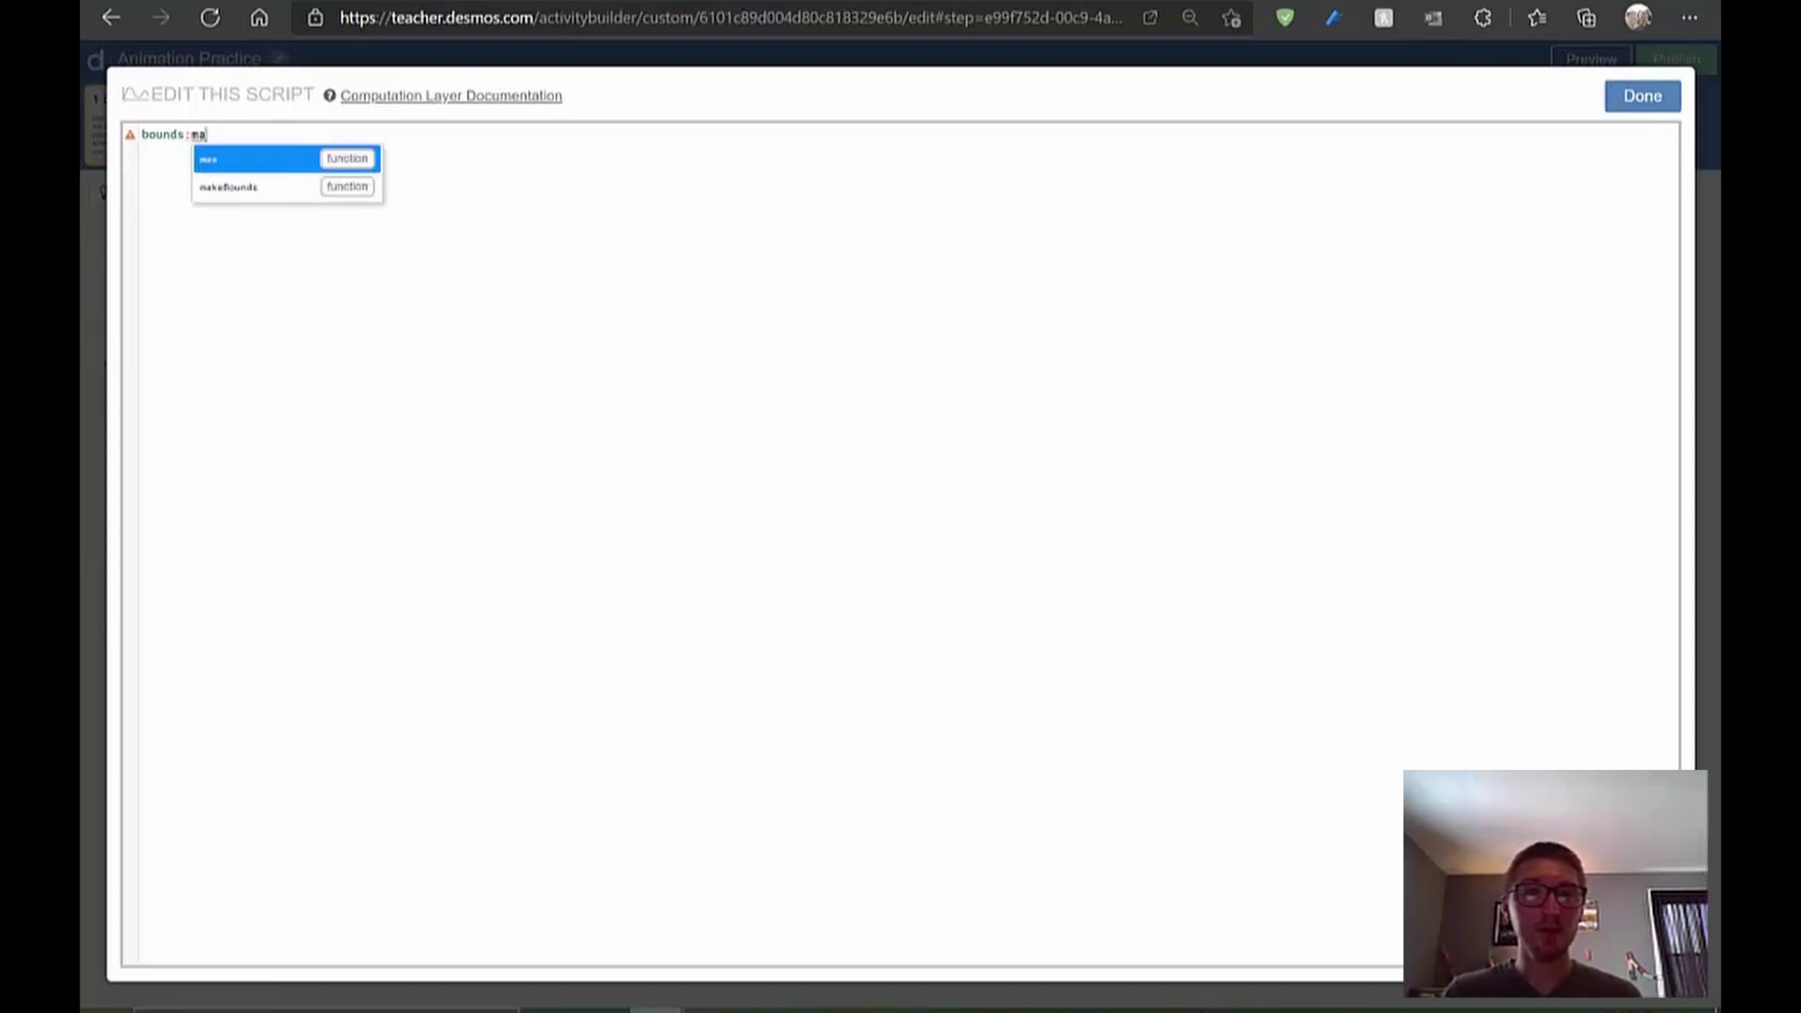
{"action": "key", "text": "BackSpace"}
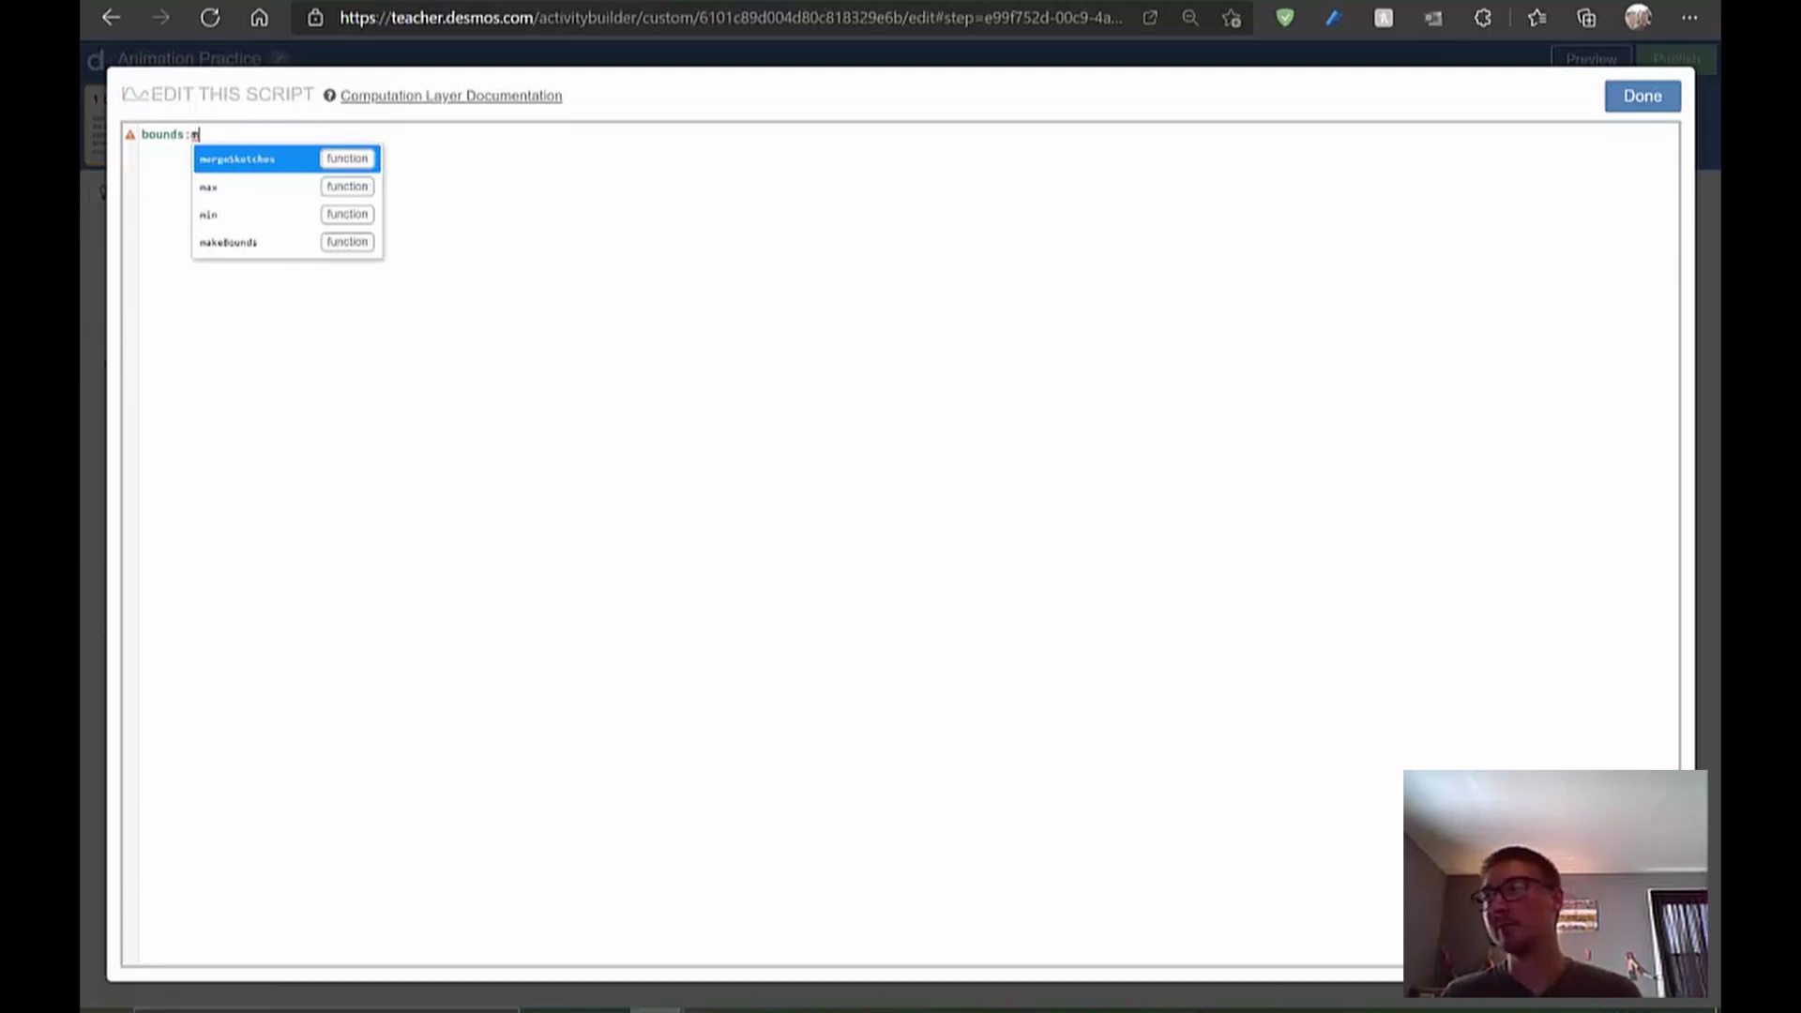
{"action": "type", "text": "ake"}
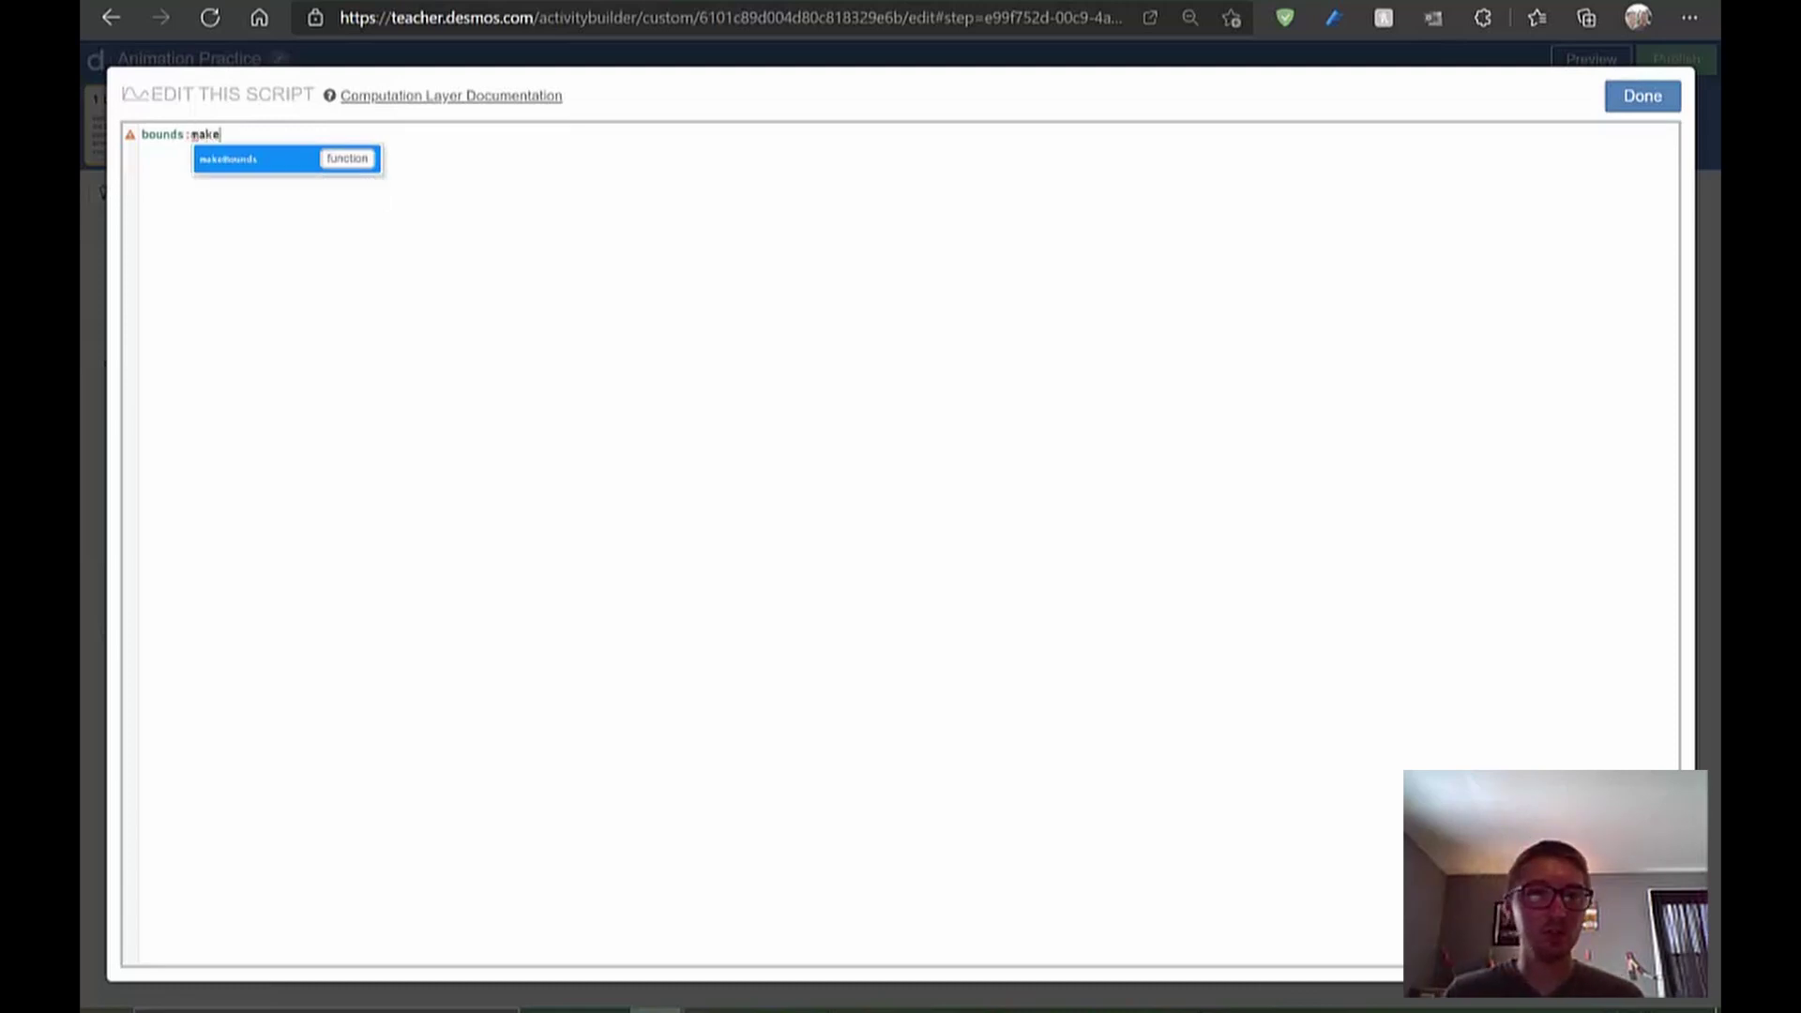
{"action": "key", "text": "Tab"}
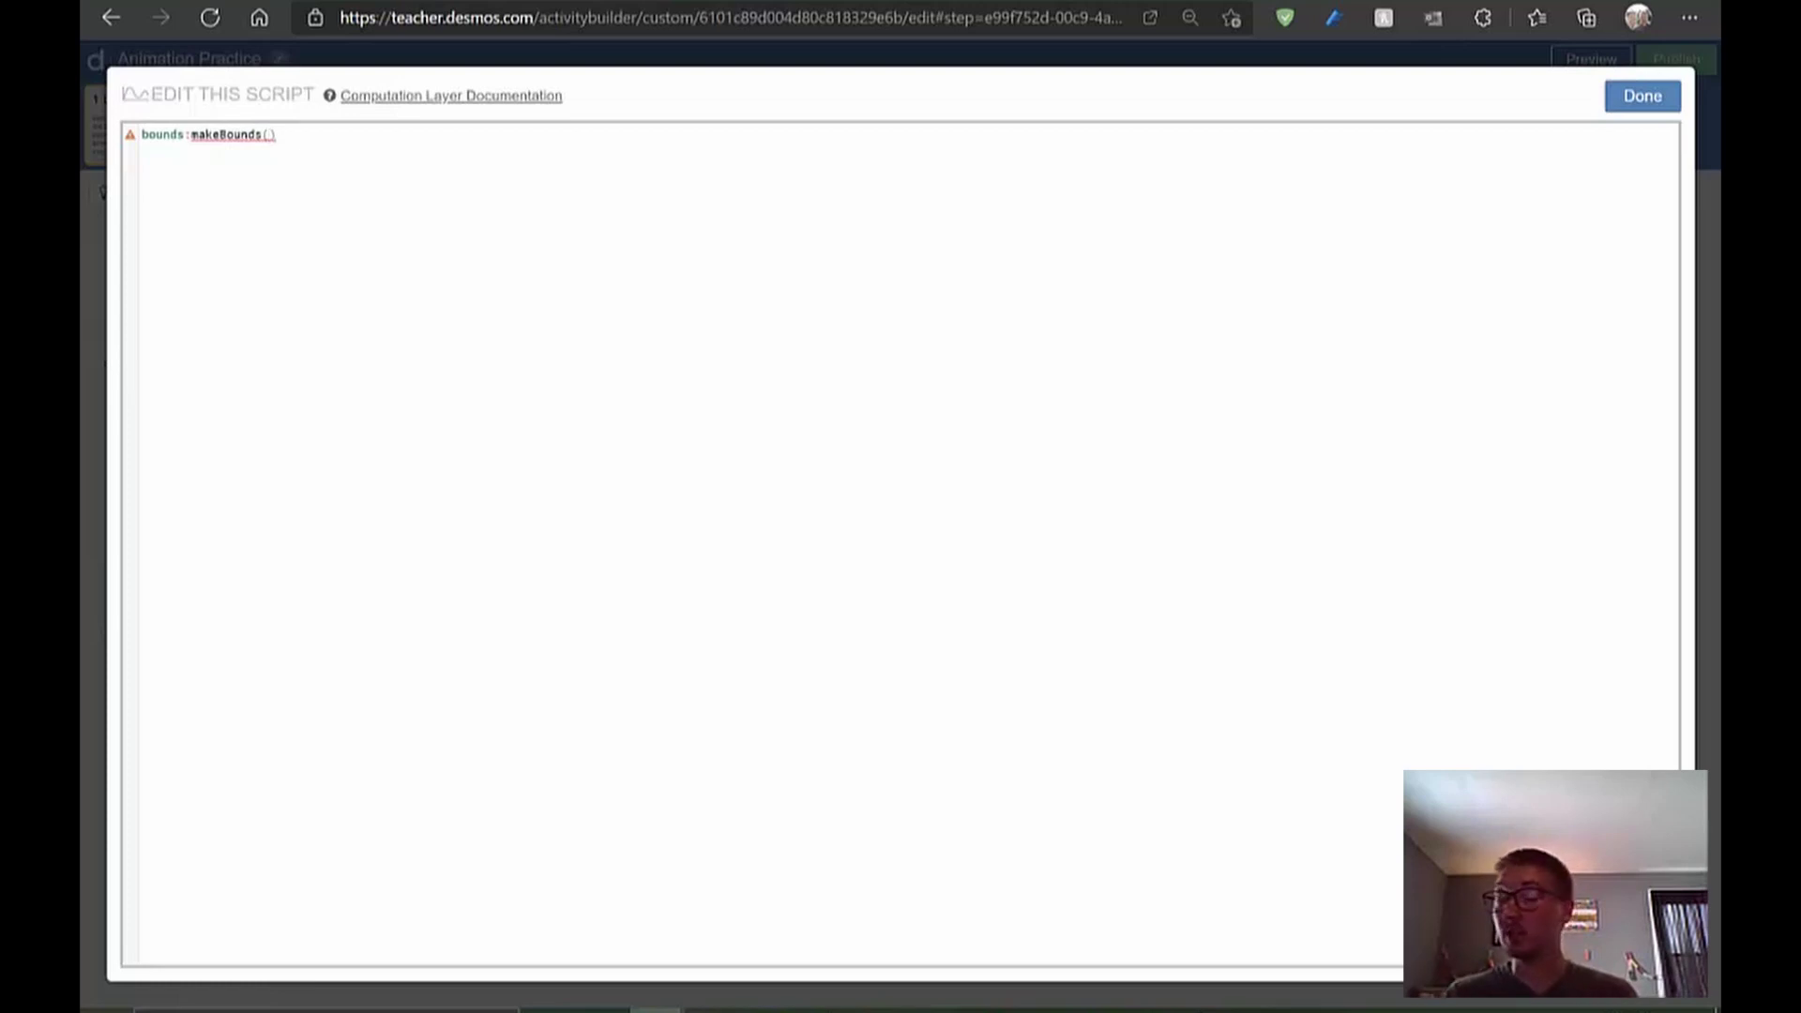
Fill in the makeBounds arguments as -10, 10, -10, 10
{"action": "type", "text": "-10"}
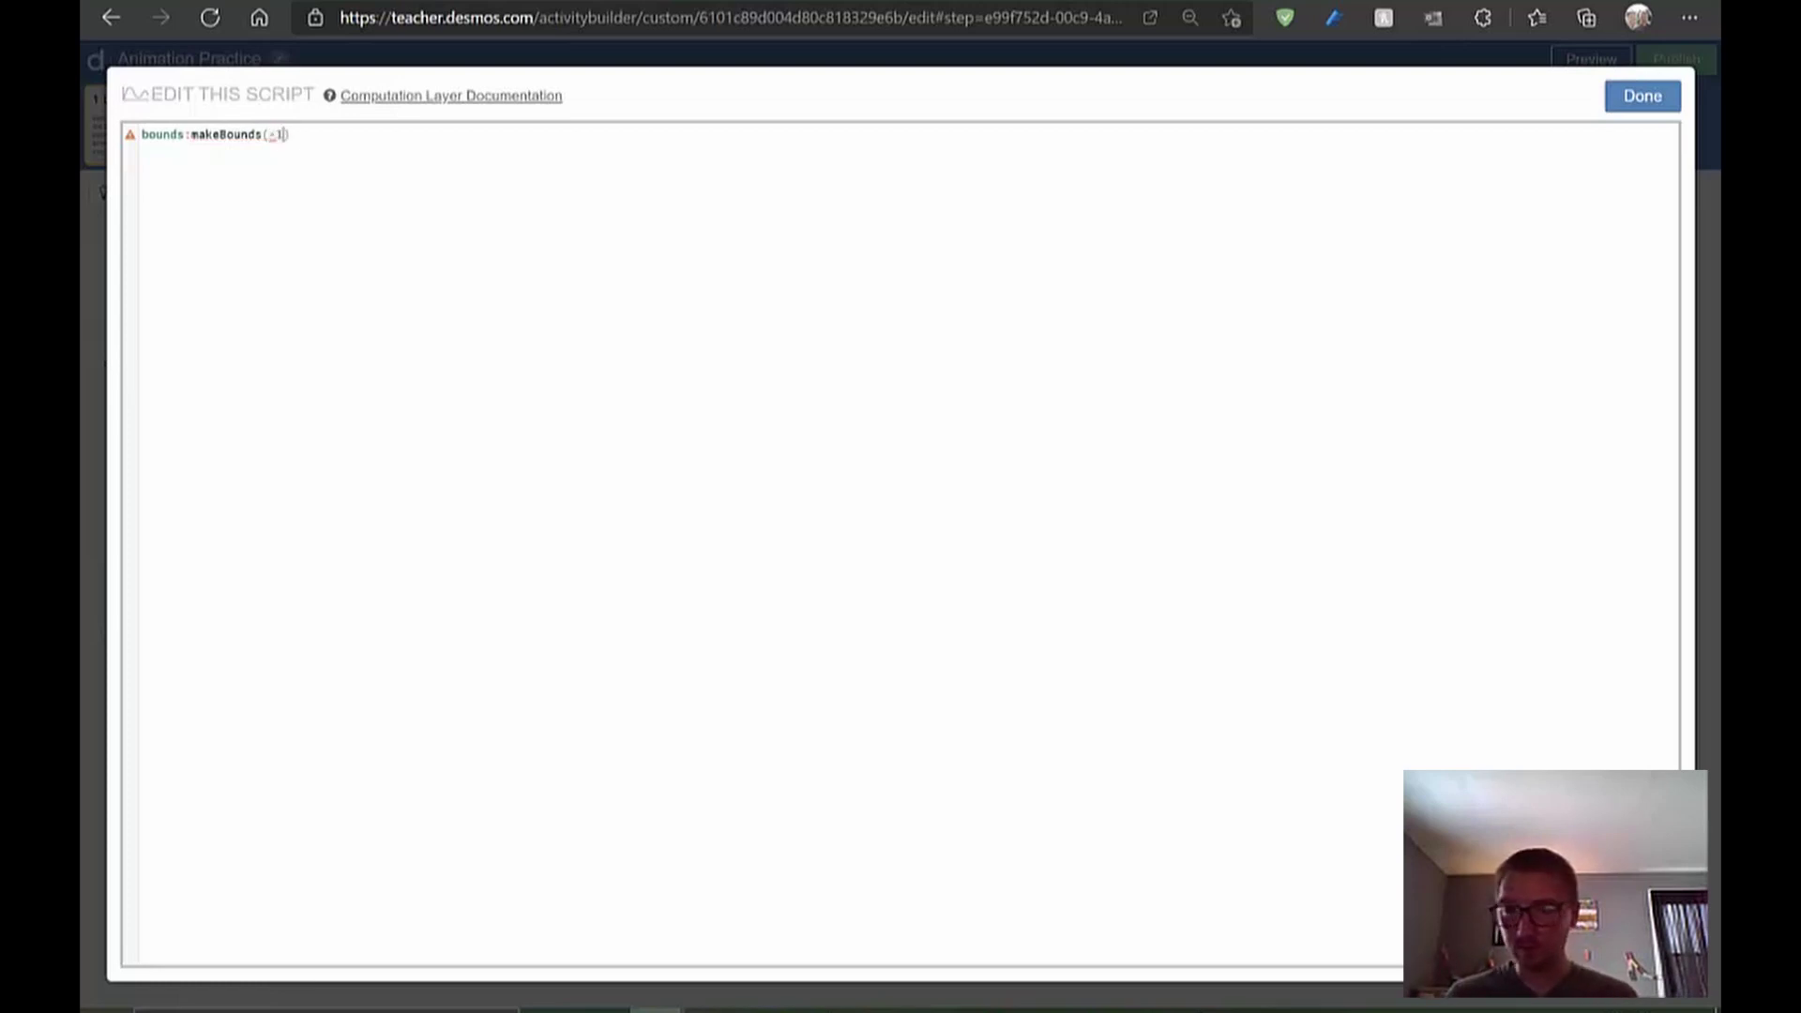
{"action": "type", "text": ", "}
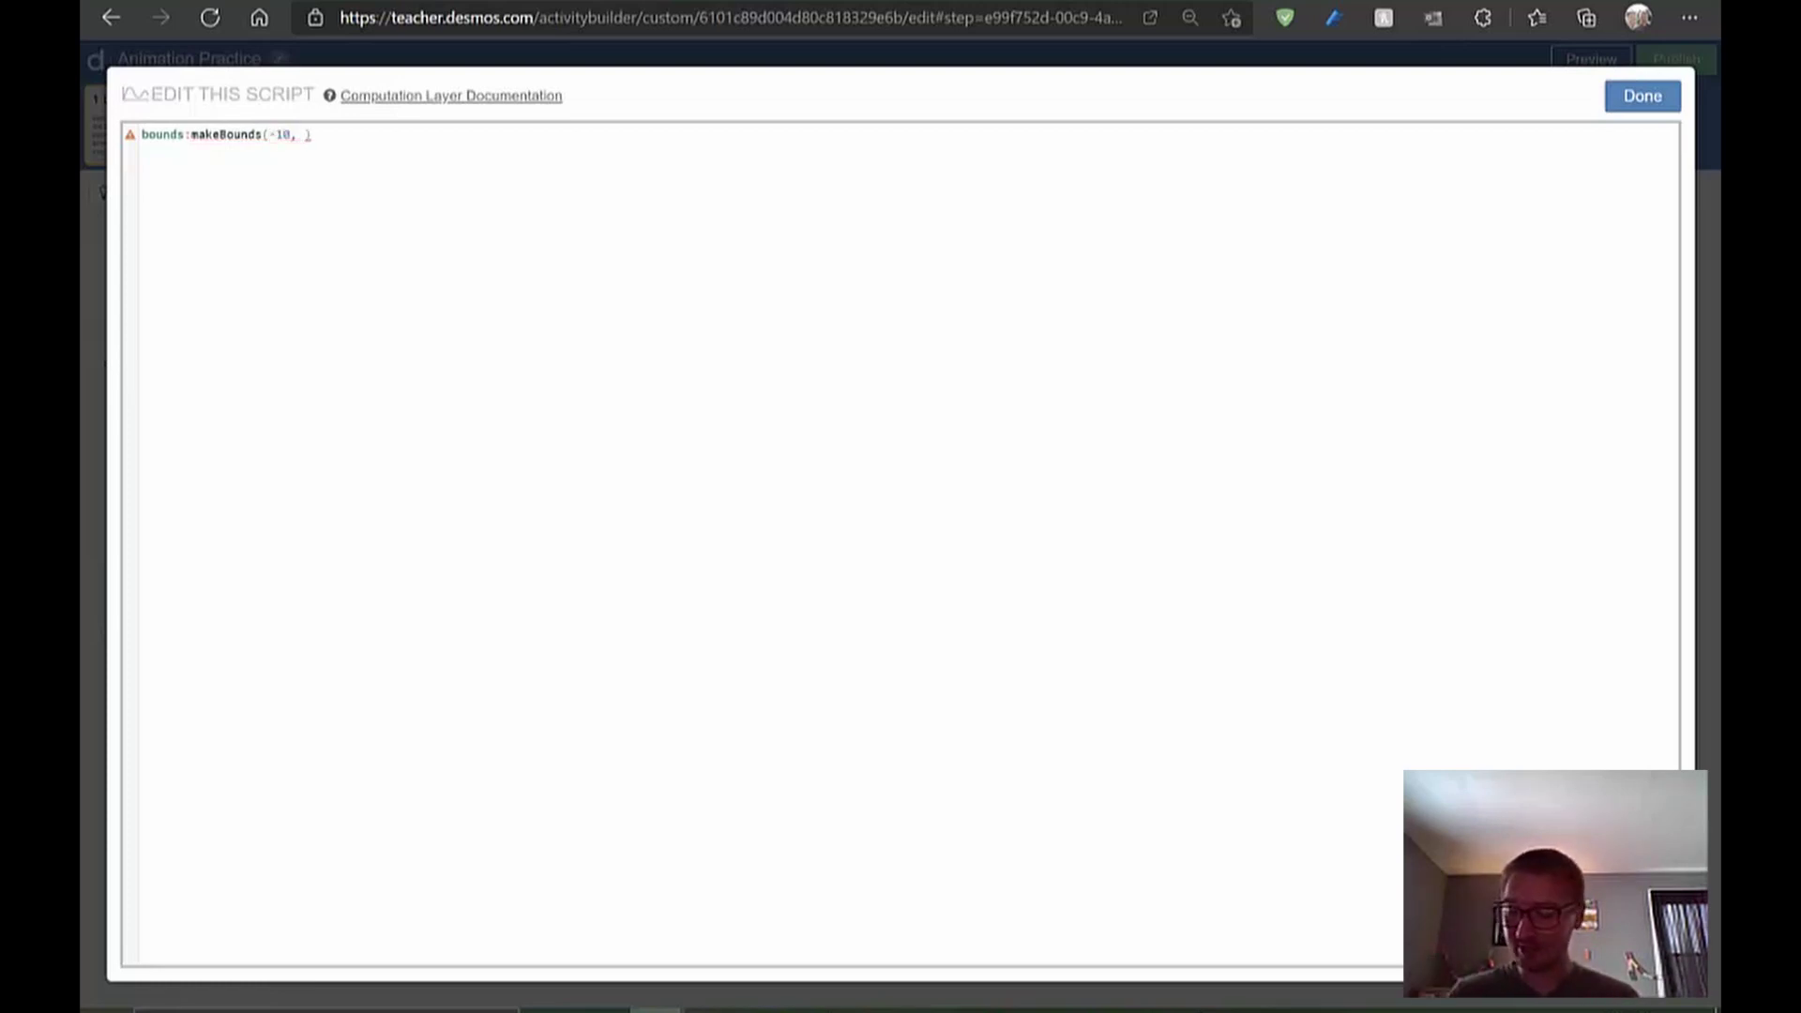
{"action": "type", "text": "10"}
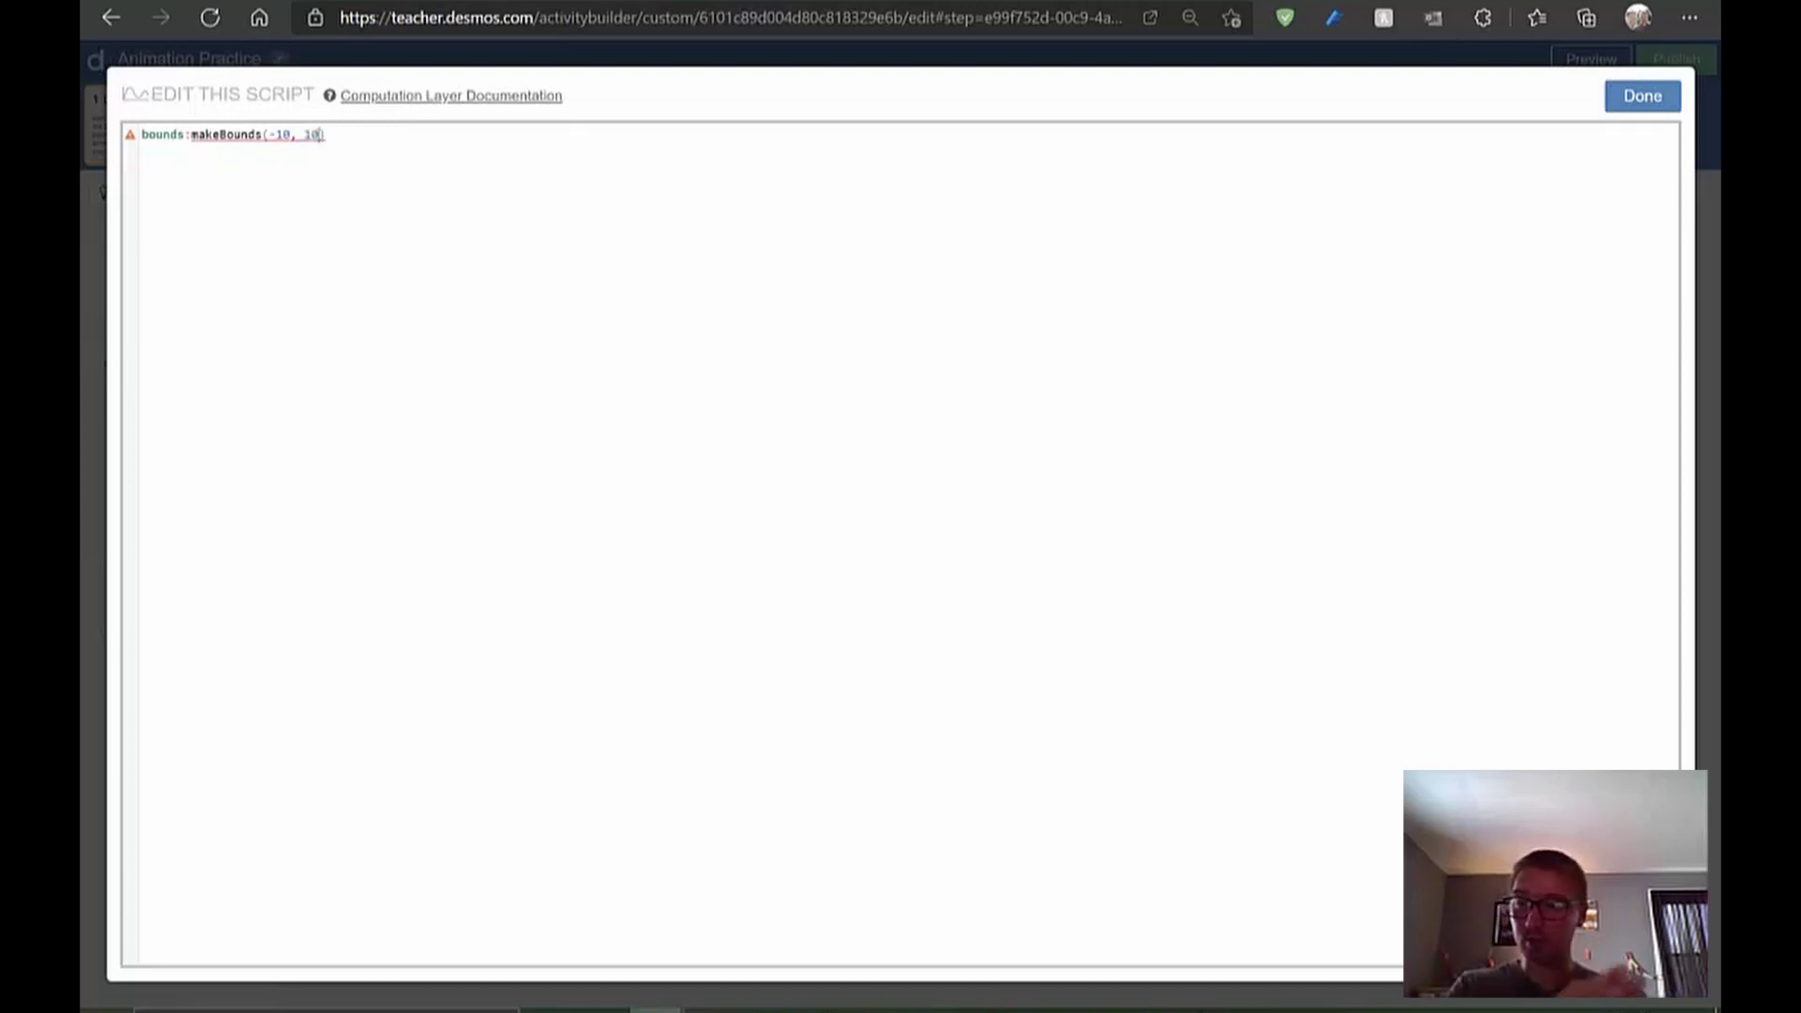
{"action": "type", "text": ", -10"}
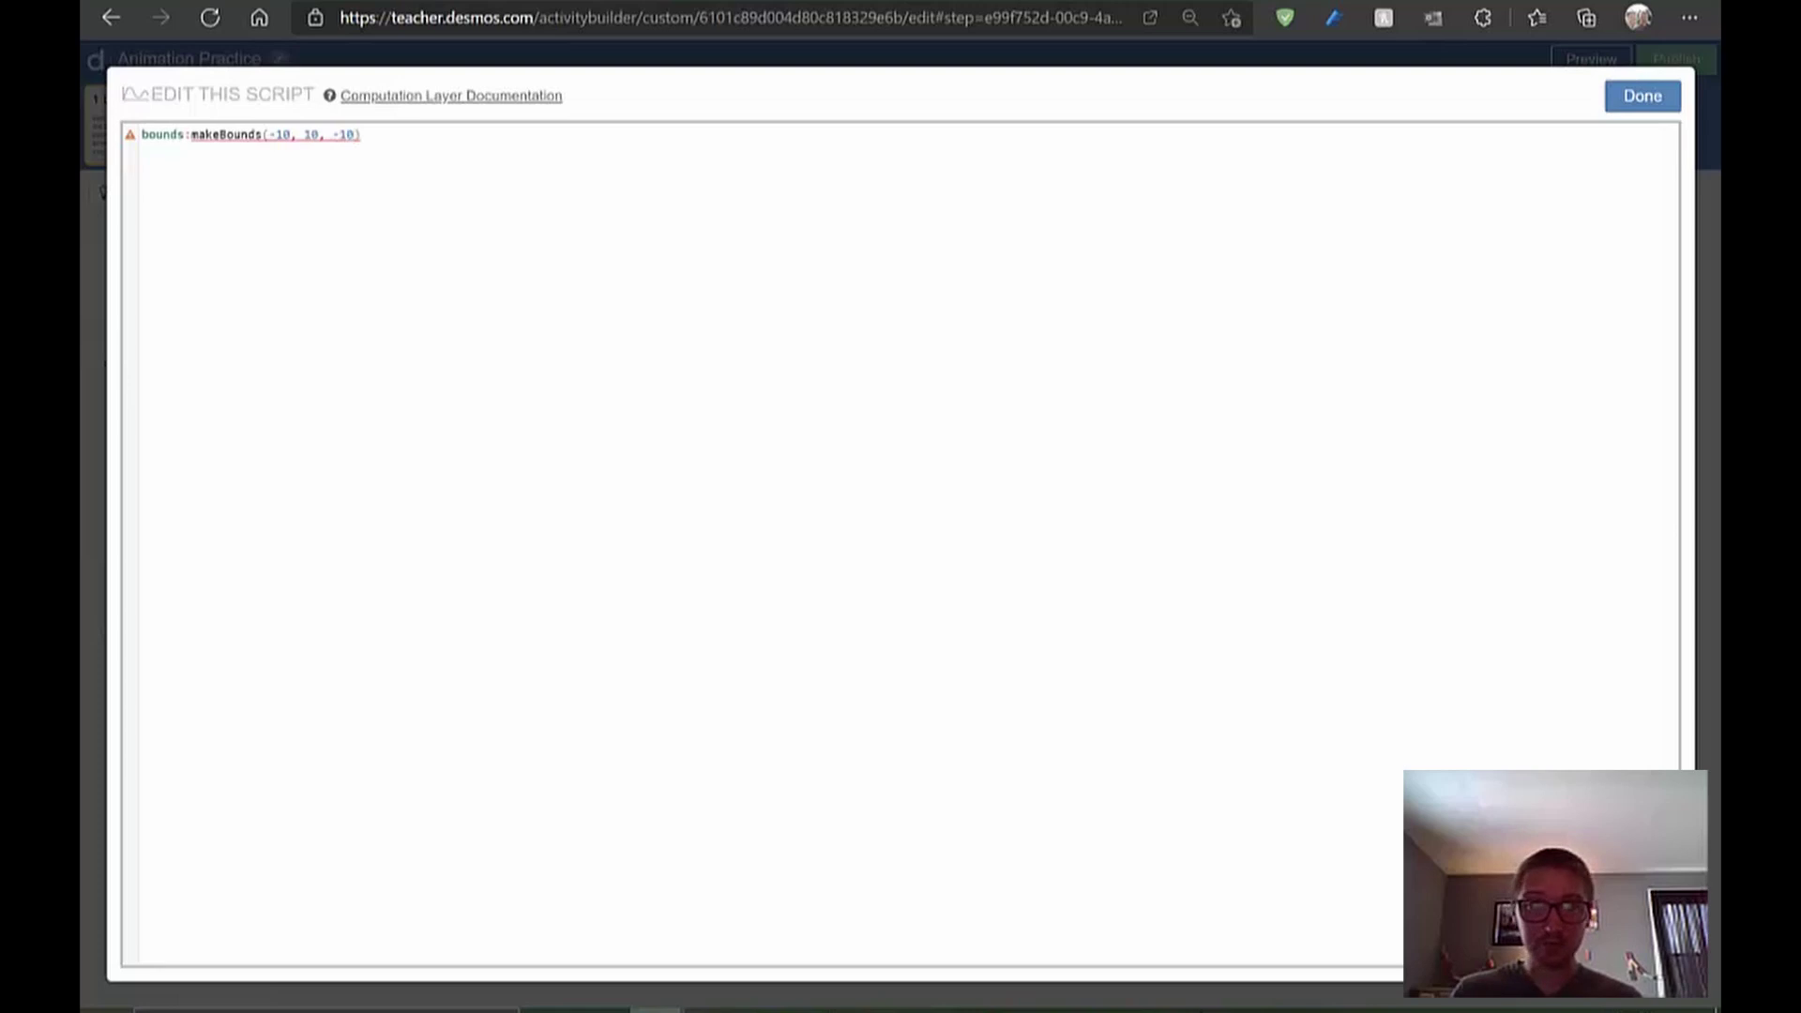
{"action": "type", "text": ", 10"}
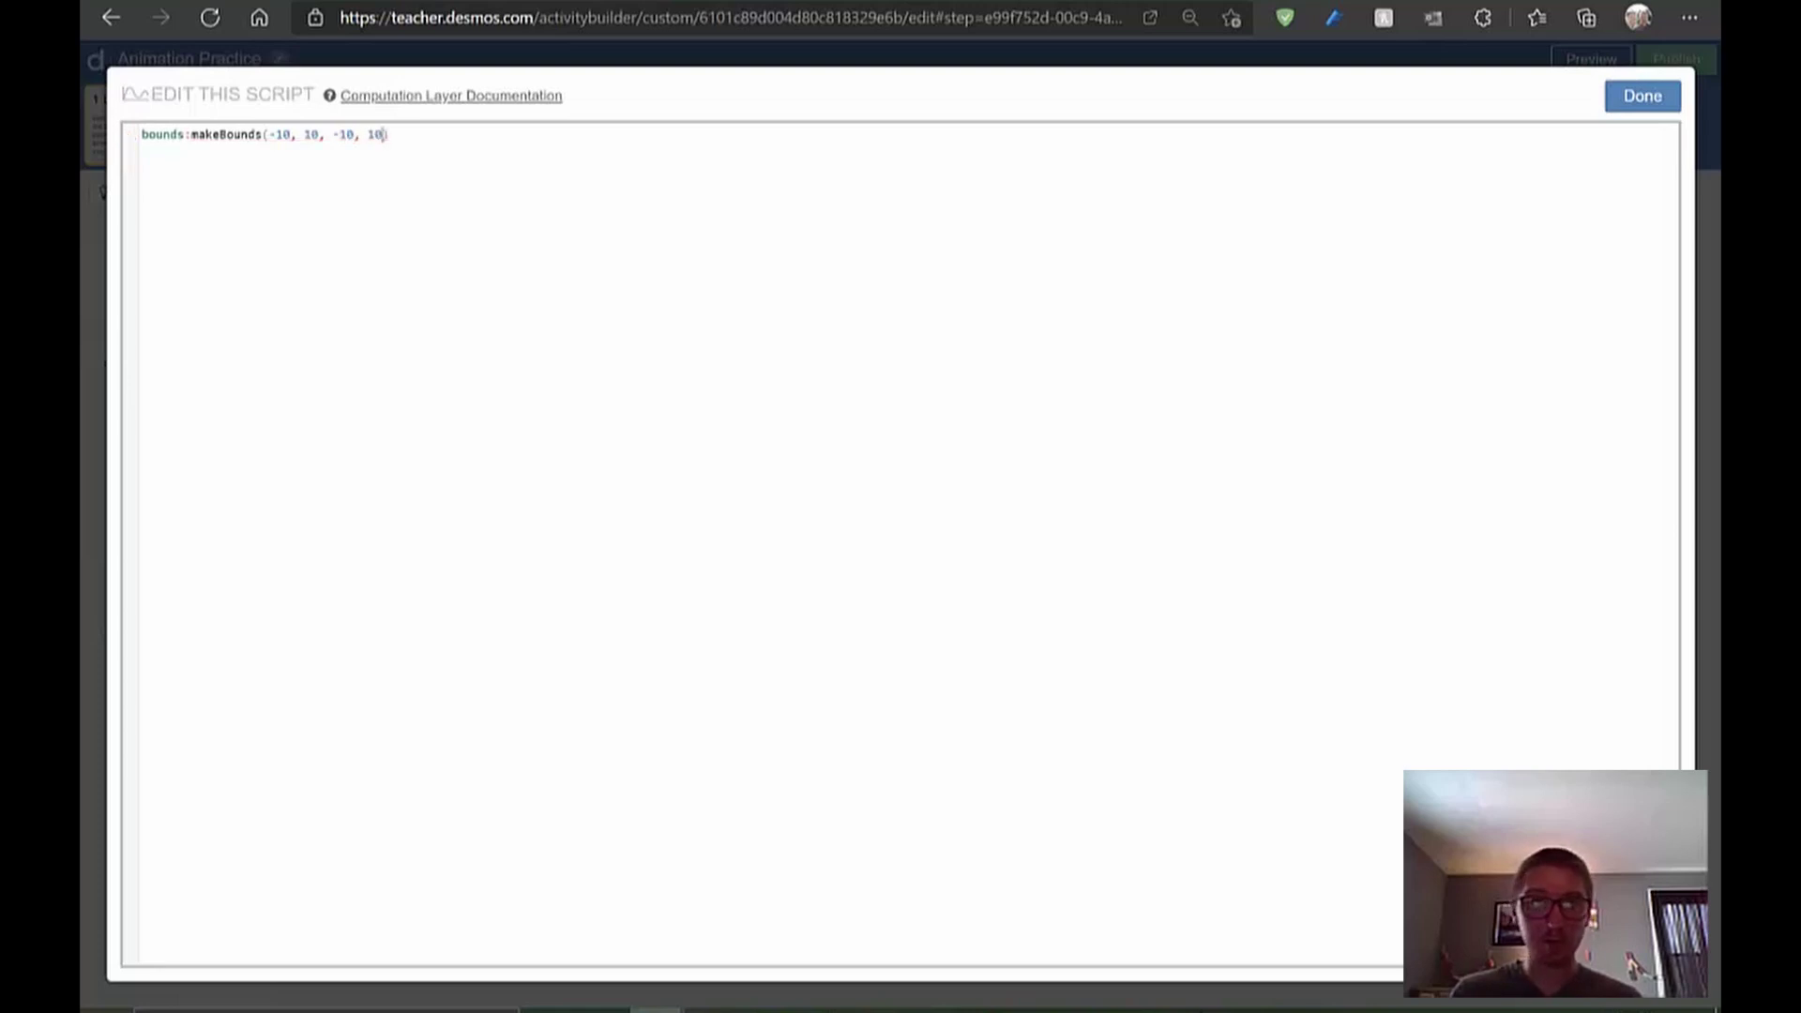
{"action": "type", "text": ")"}
{"action": "key", "text": "BackSpace"}
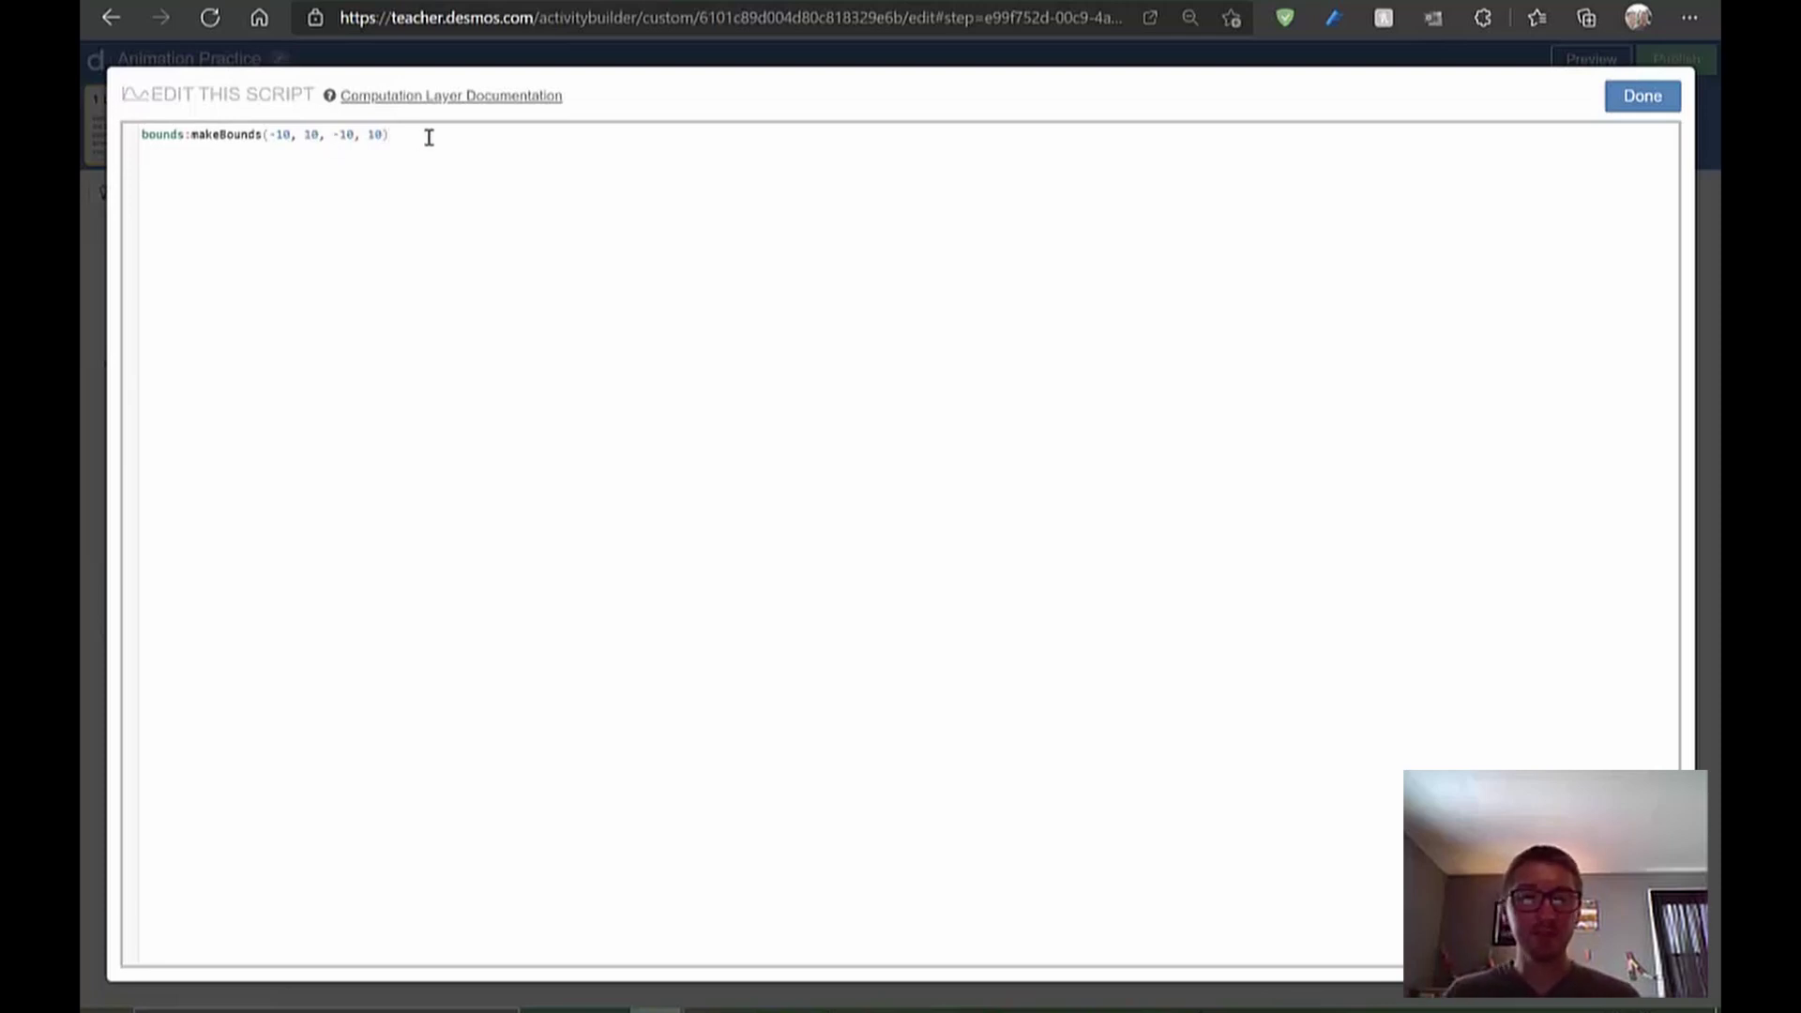
Begin a number sink for the variable "t_ime" two lines below the bounds line of the graph script
{"action": "key", "text": "Return"}
{"action": "key", "text": "Return"}
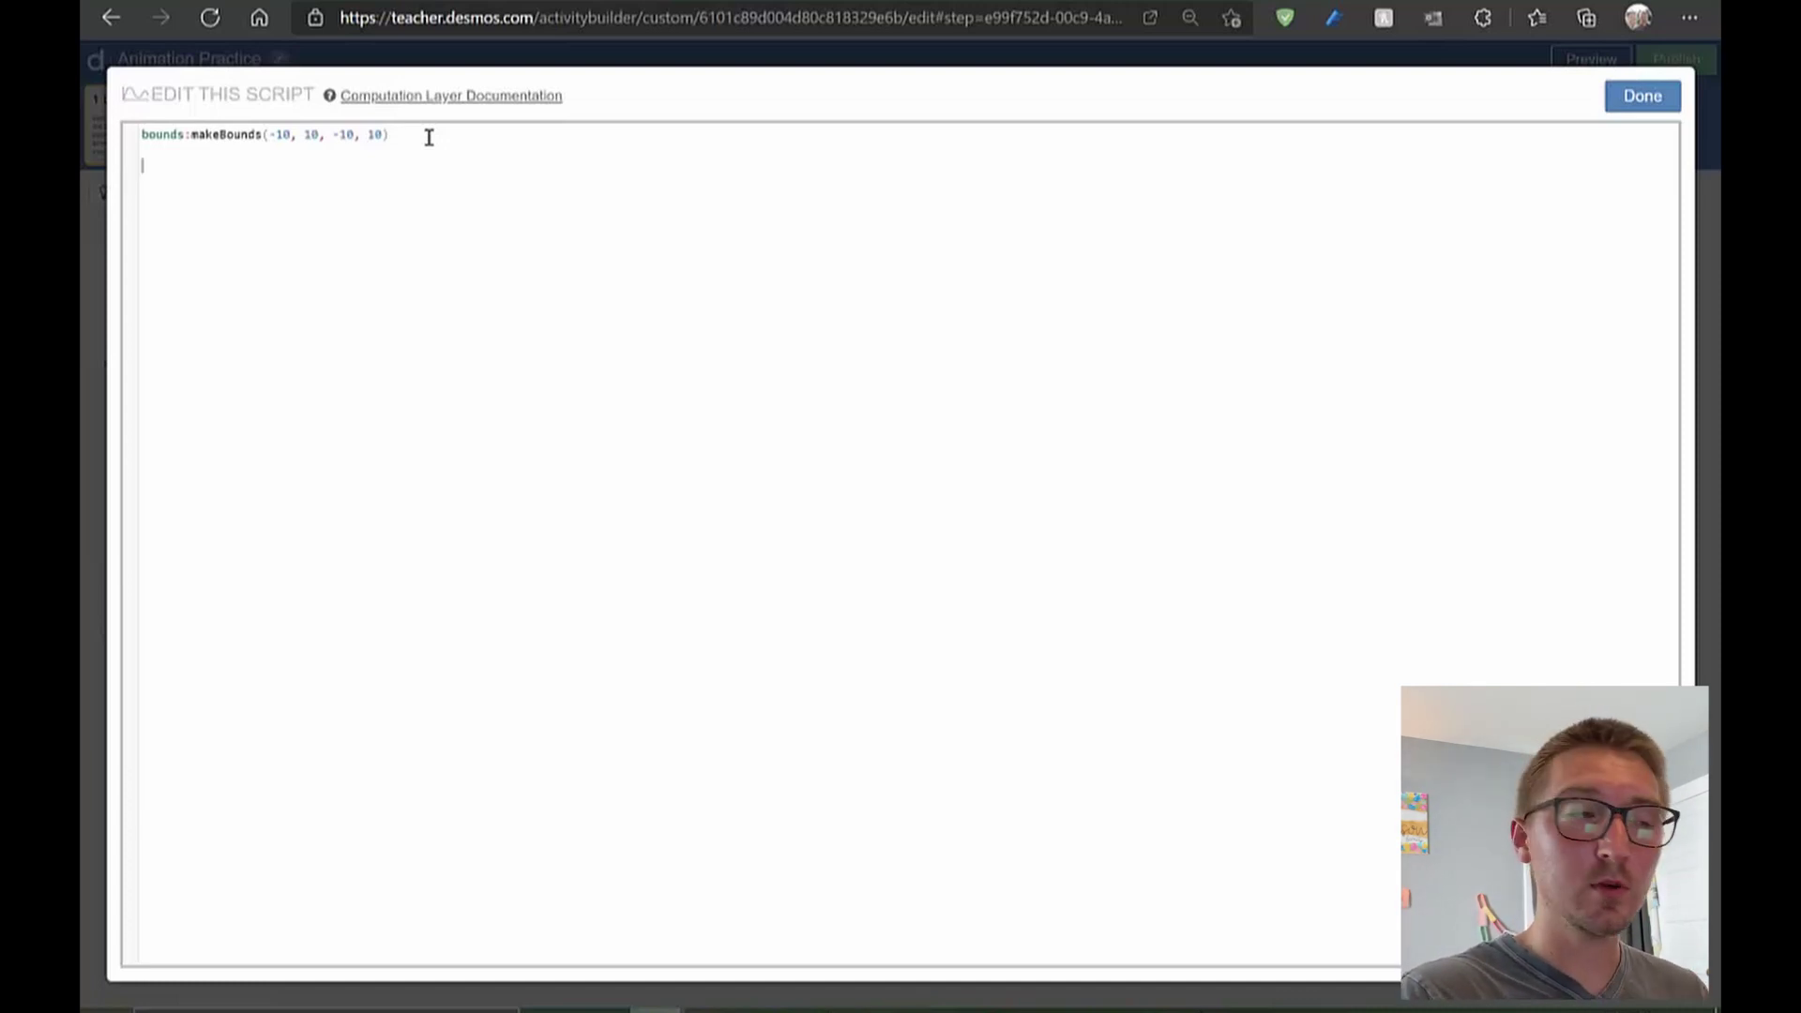
{"action": "type", "text": "number"}
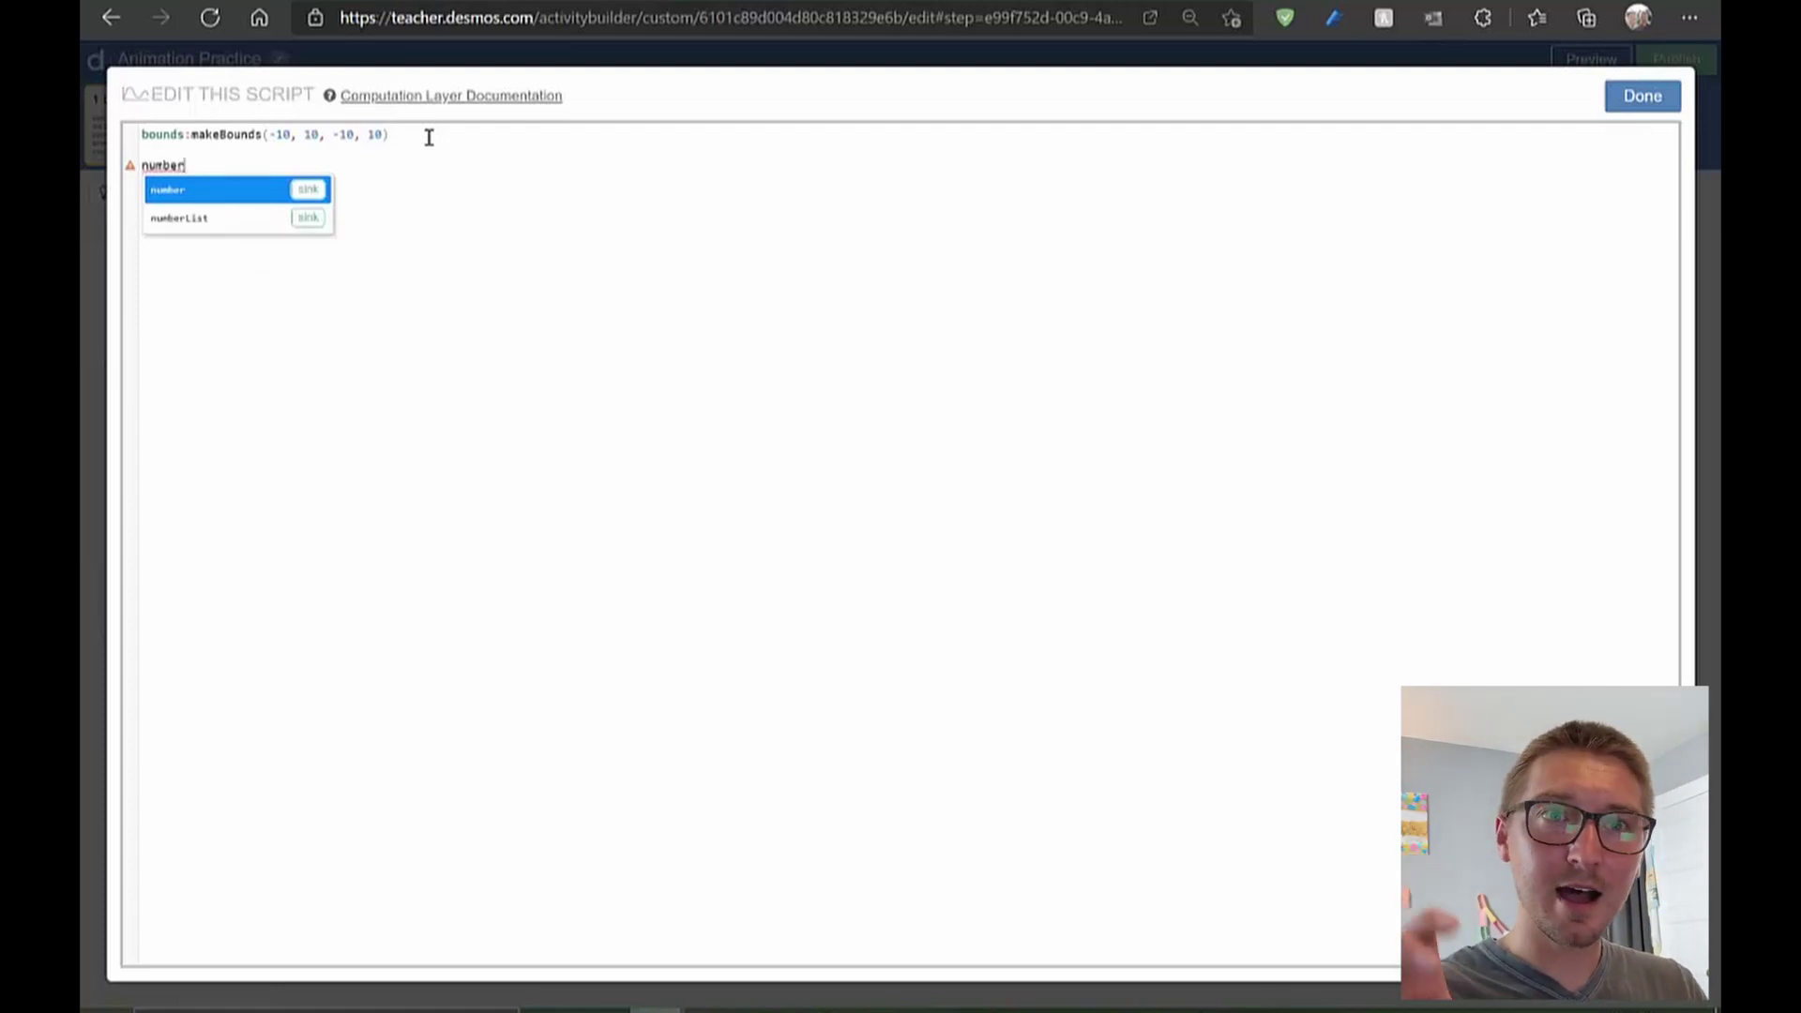
{"action": "key", "text": "Escape"}
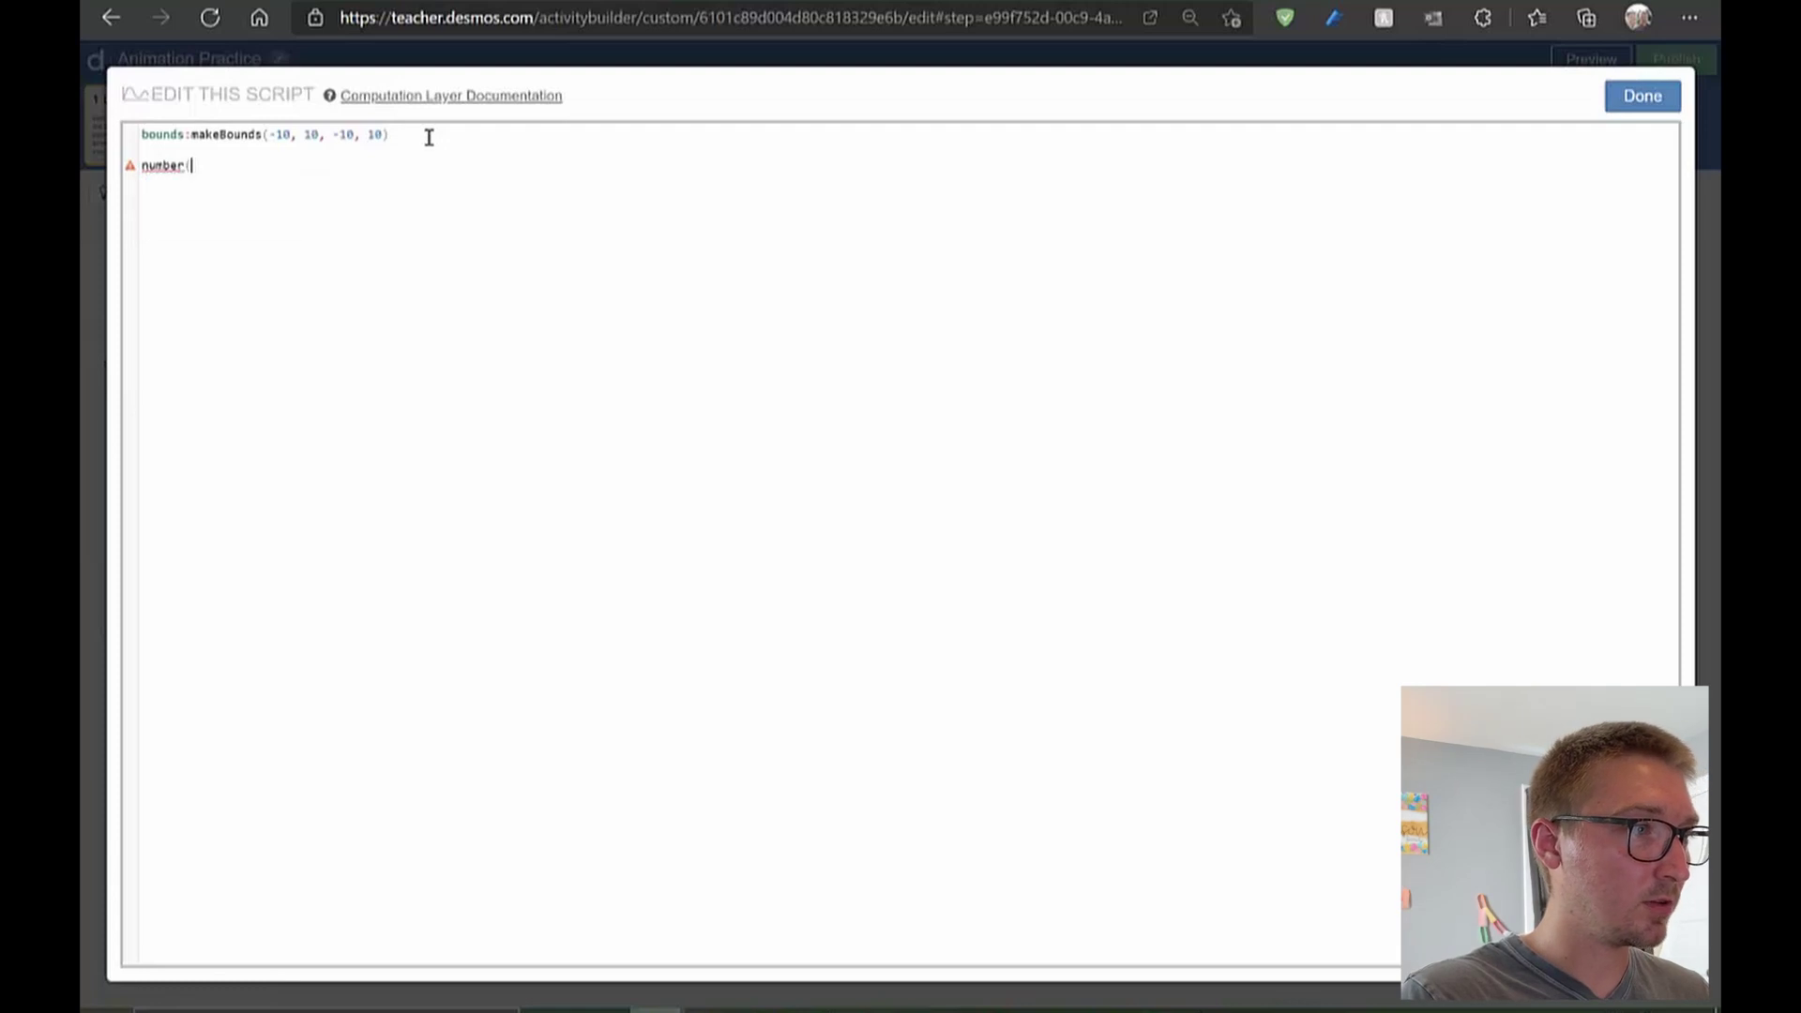
{"action": "type", "text": "(\""}
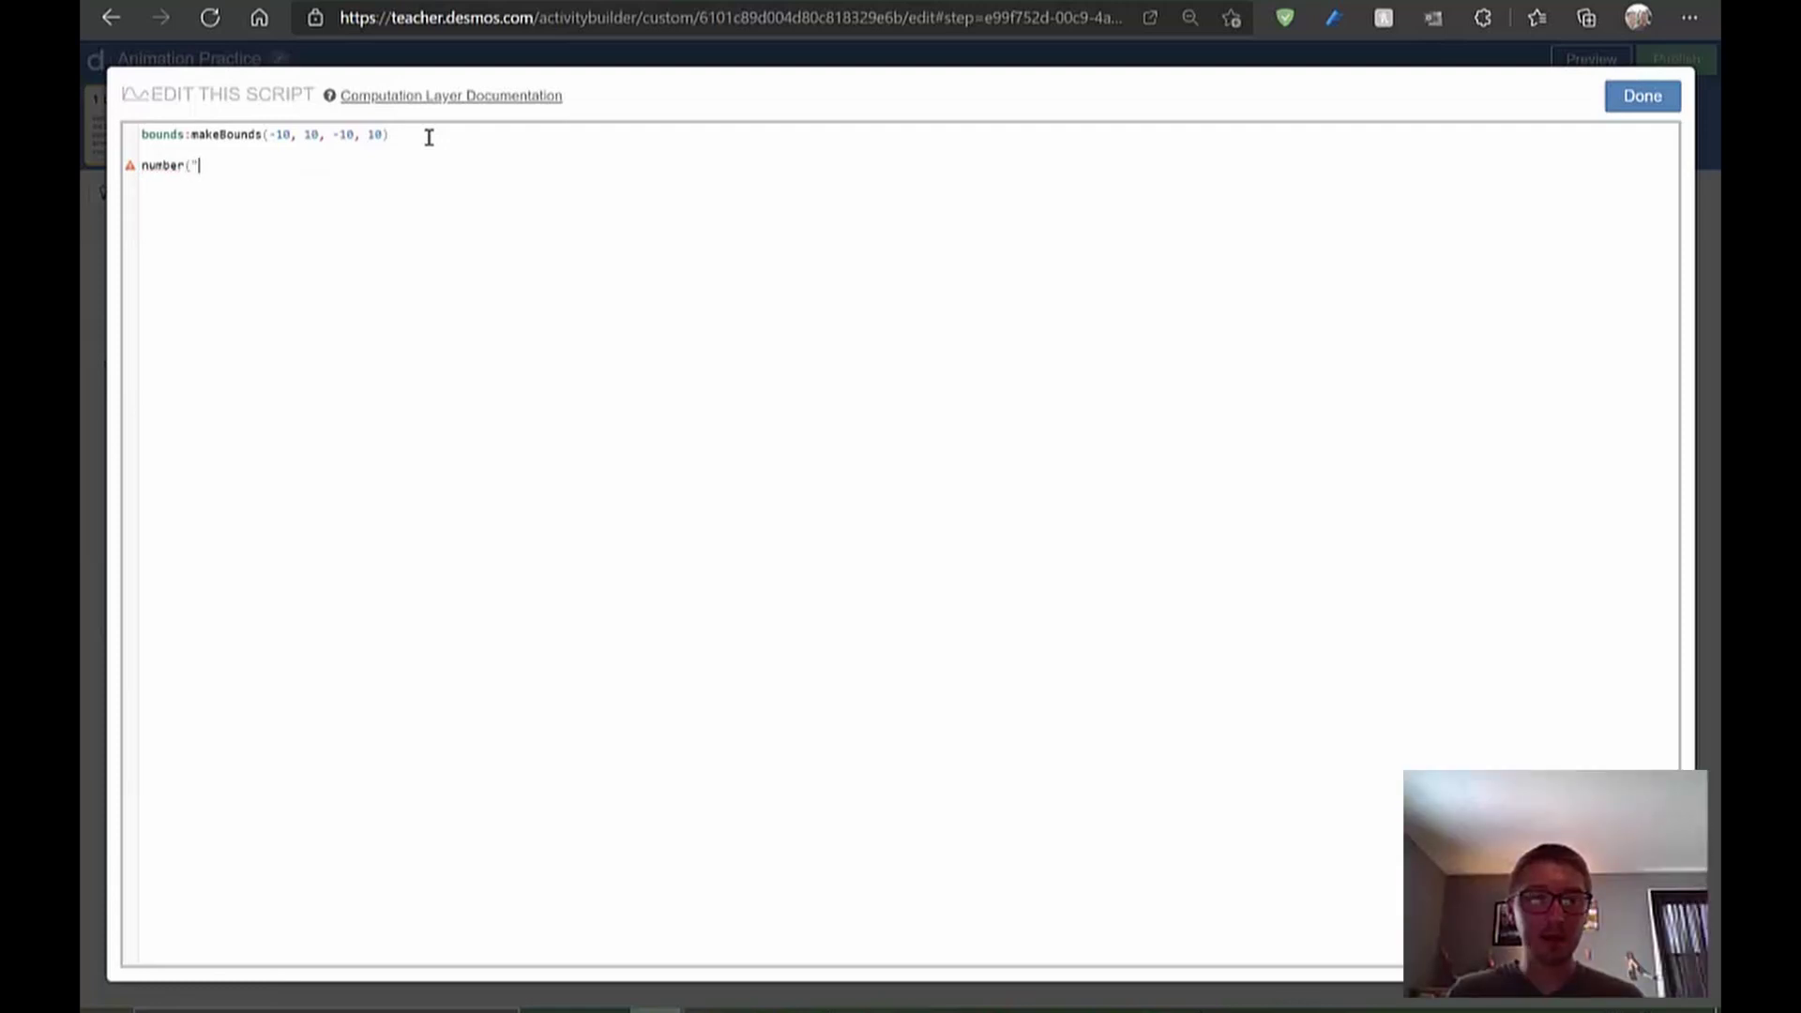
{"action": "type", "text": "t_"}
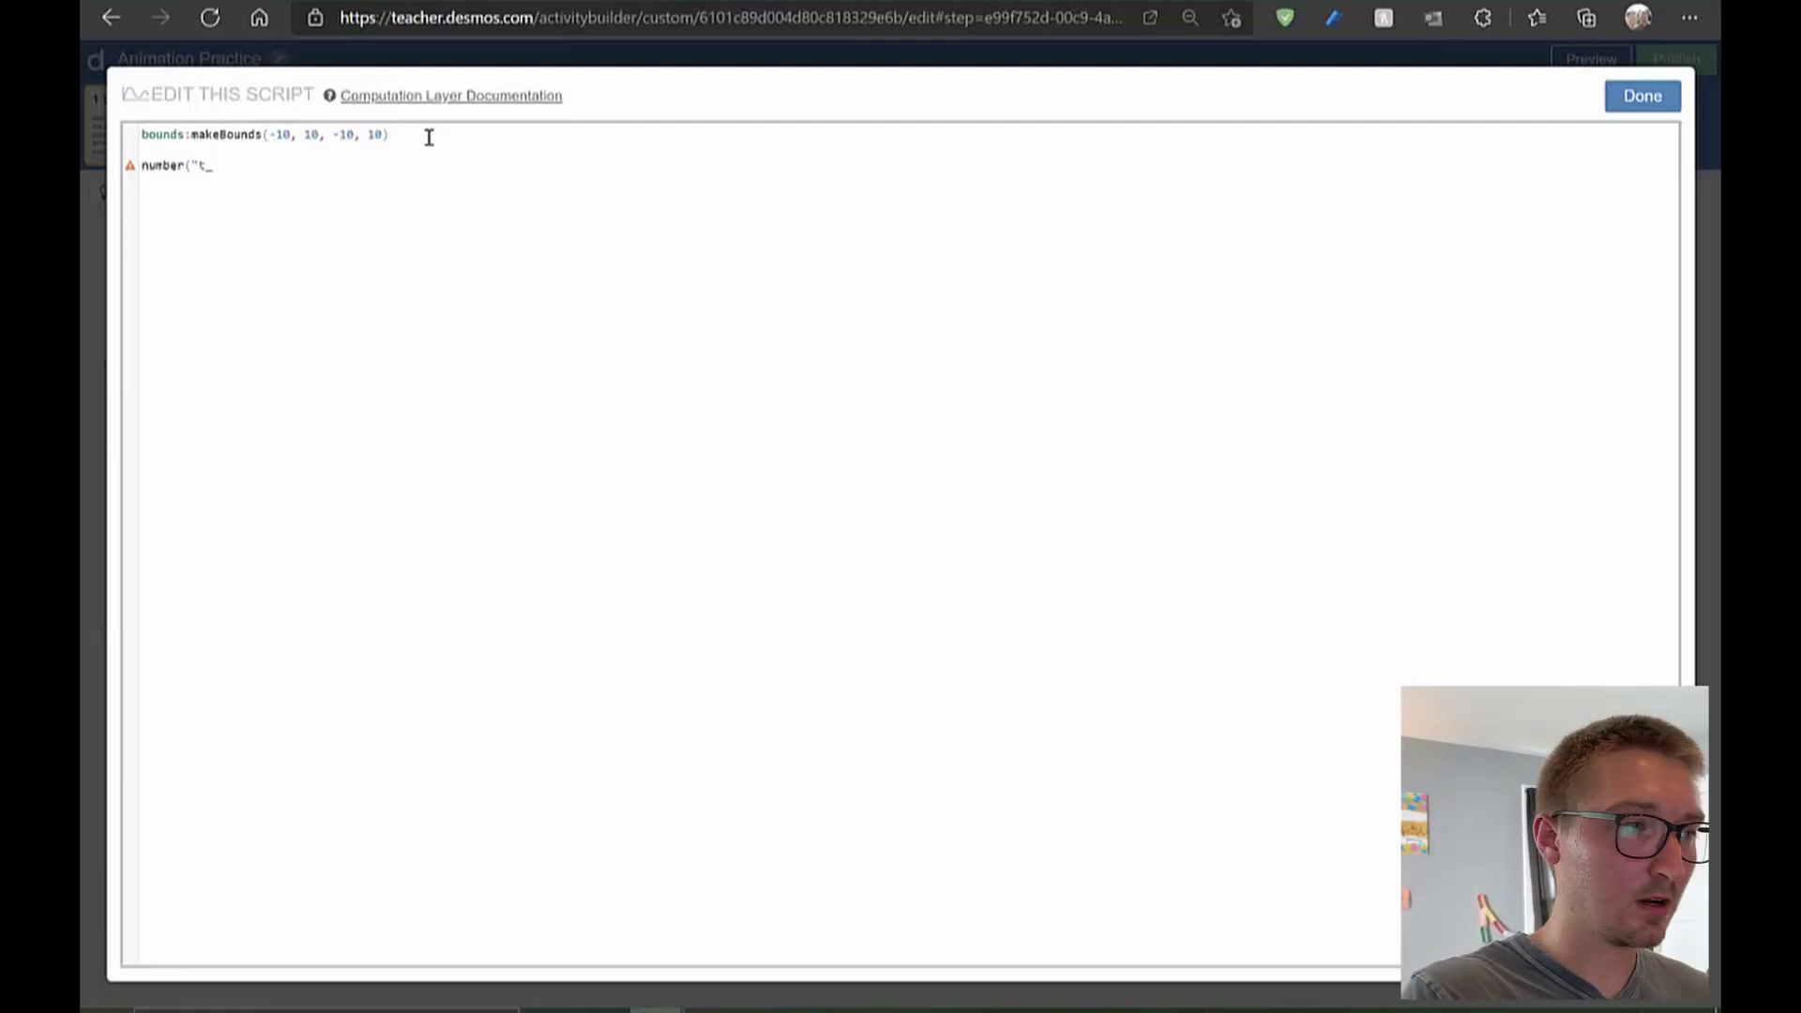
{"action": "type", "text": "ime"}
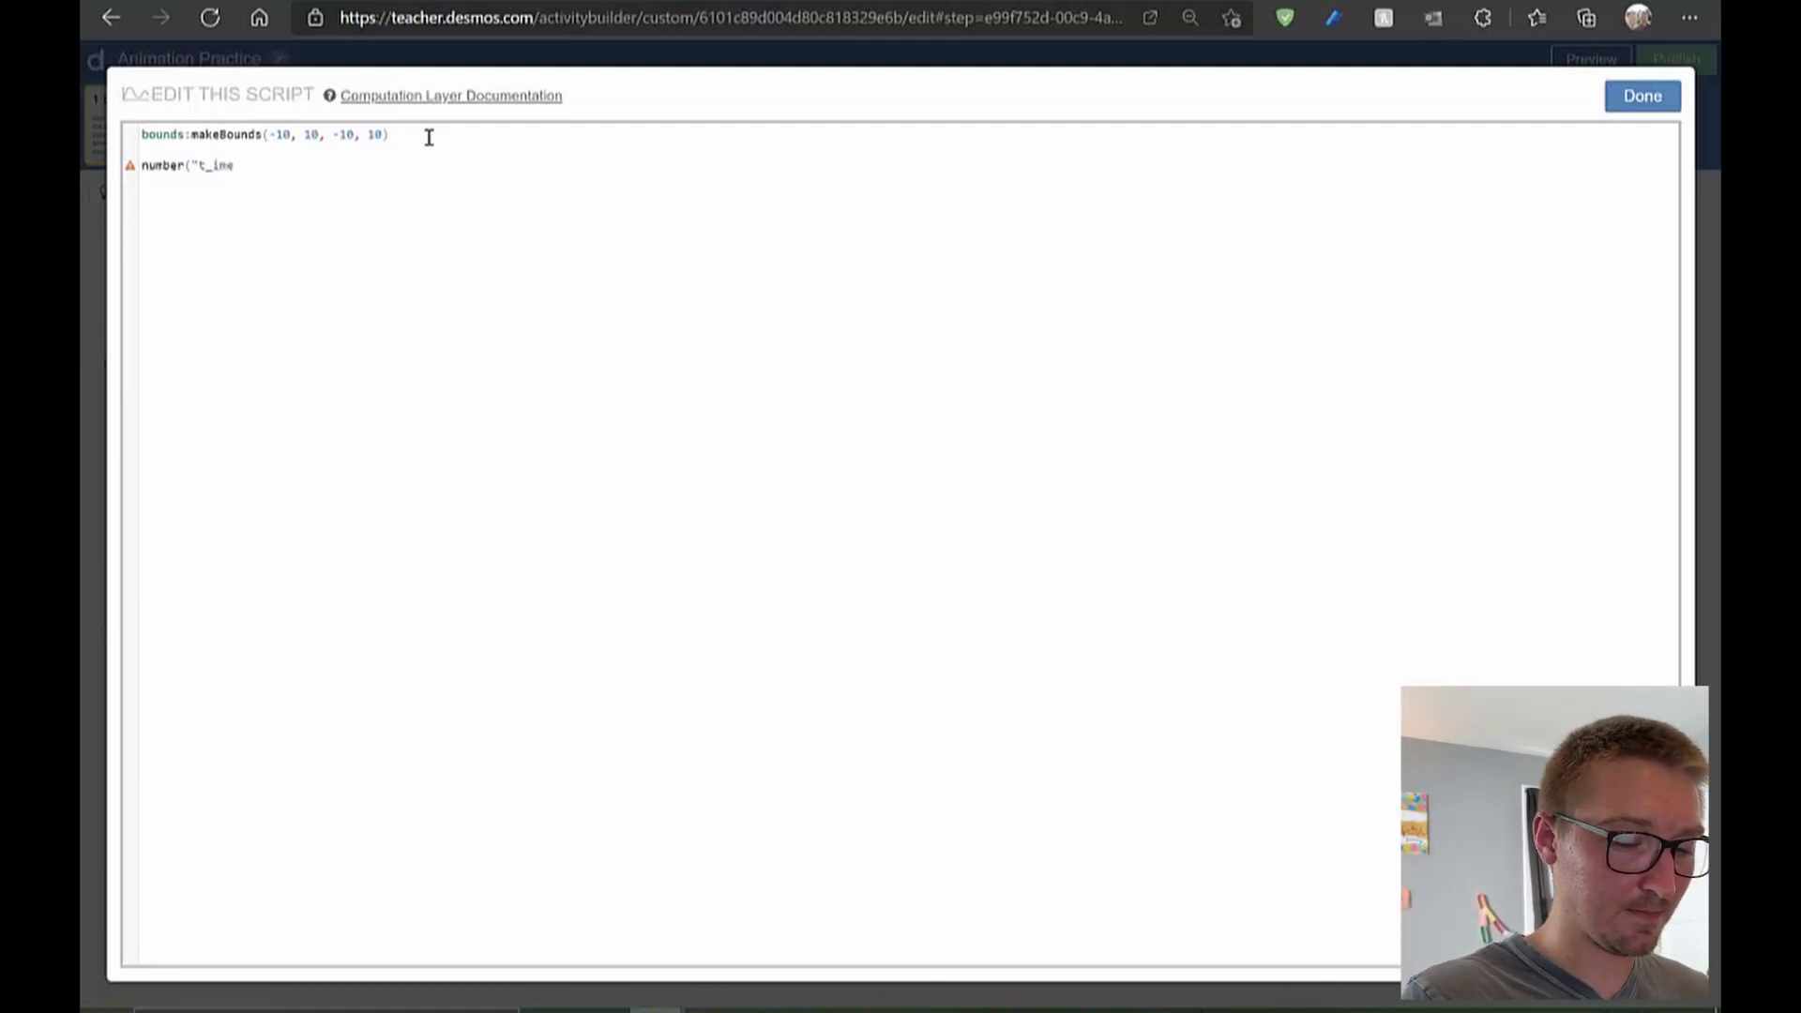
{"action": "type", "text": "\""}
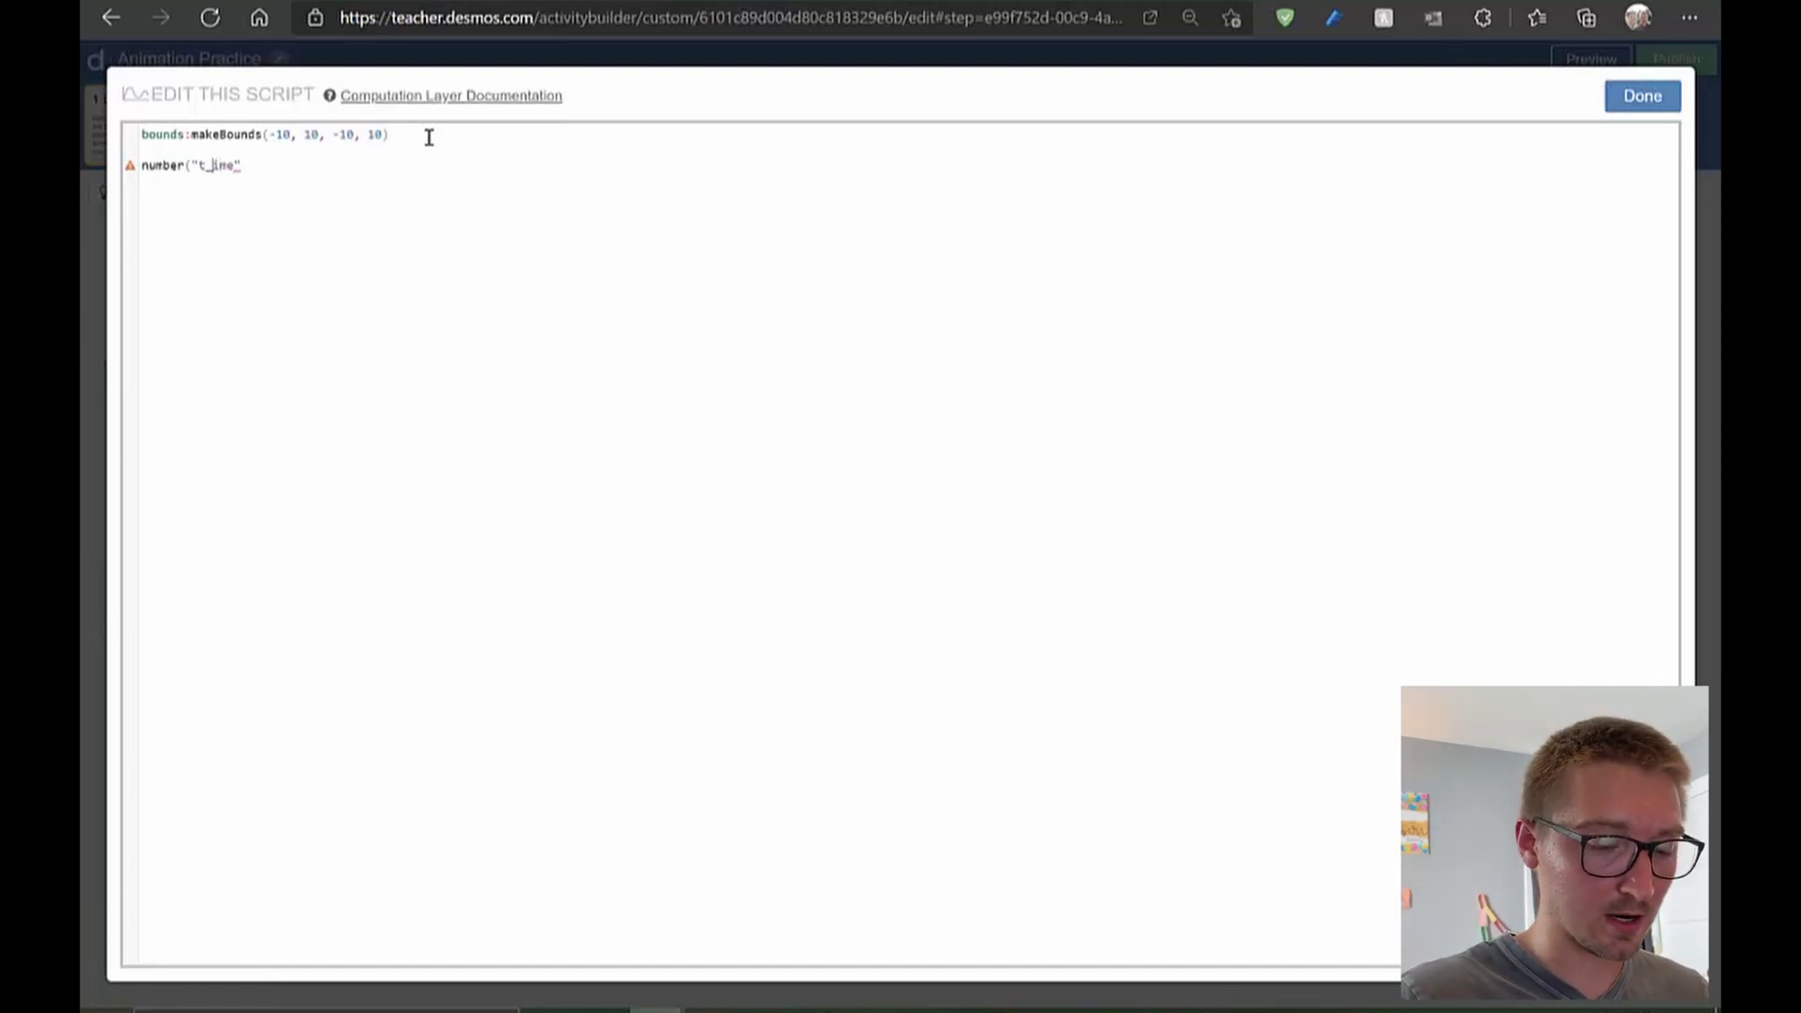
Enclose the subscript in braces to make the variable "t_{ime}" and close the number sink's parenthesis
{"action": "type", "text": "{"}
{"action": "key", "text": "Right"}
{"action": "key", "text": "Right"}
{"action": "key", "text": "Right"}
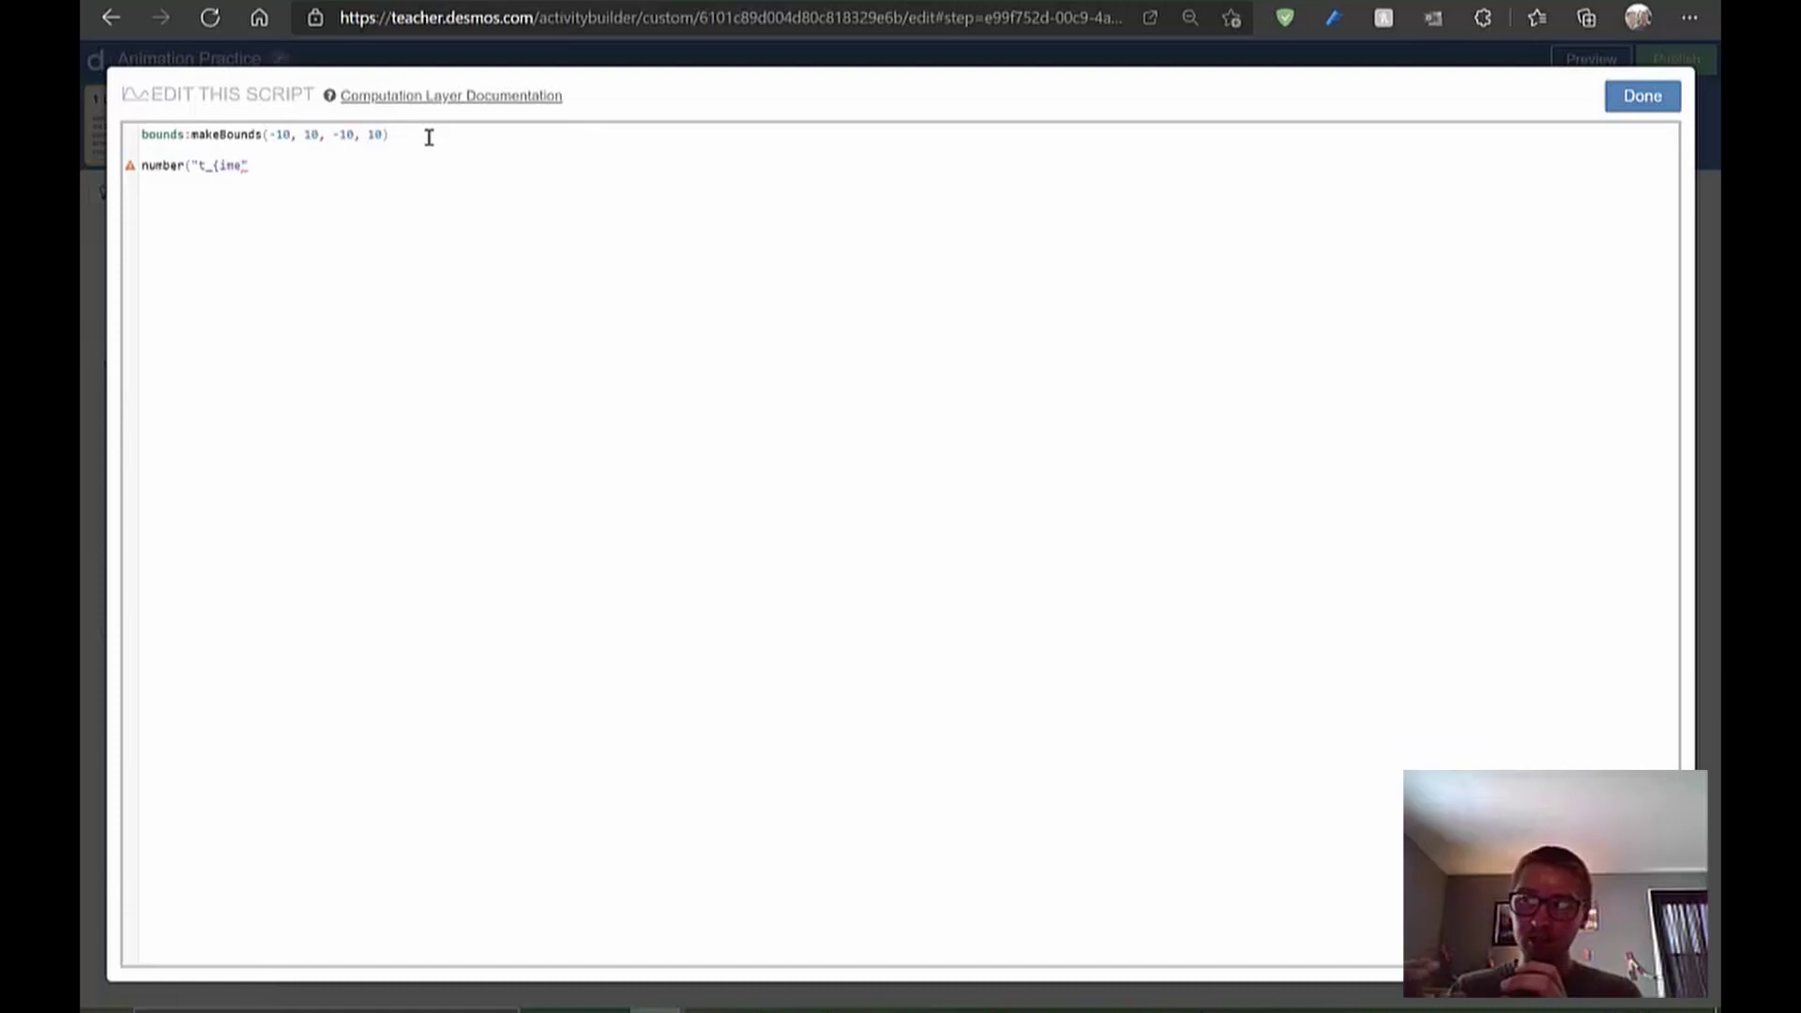
{"action": "type", "text": "}\""}
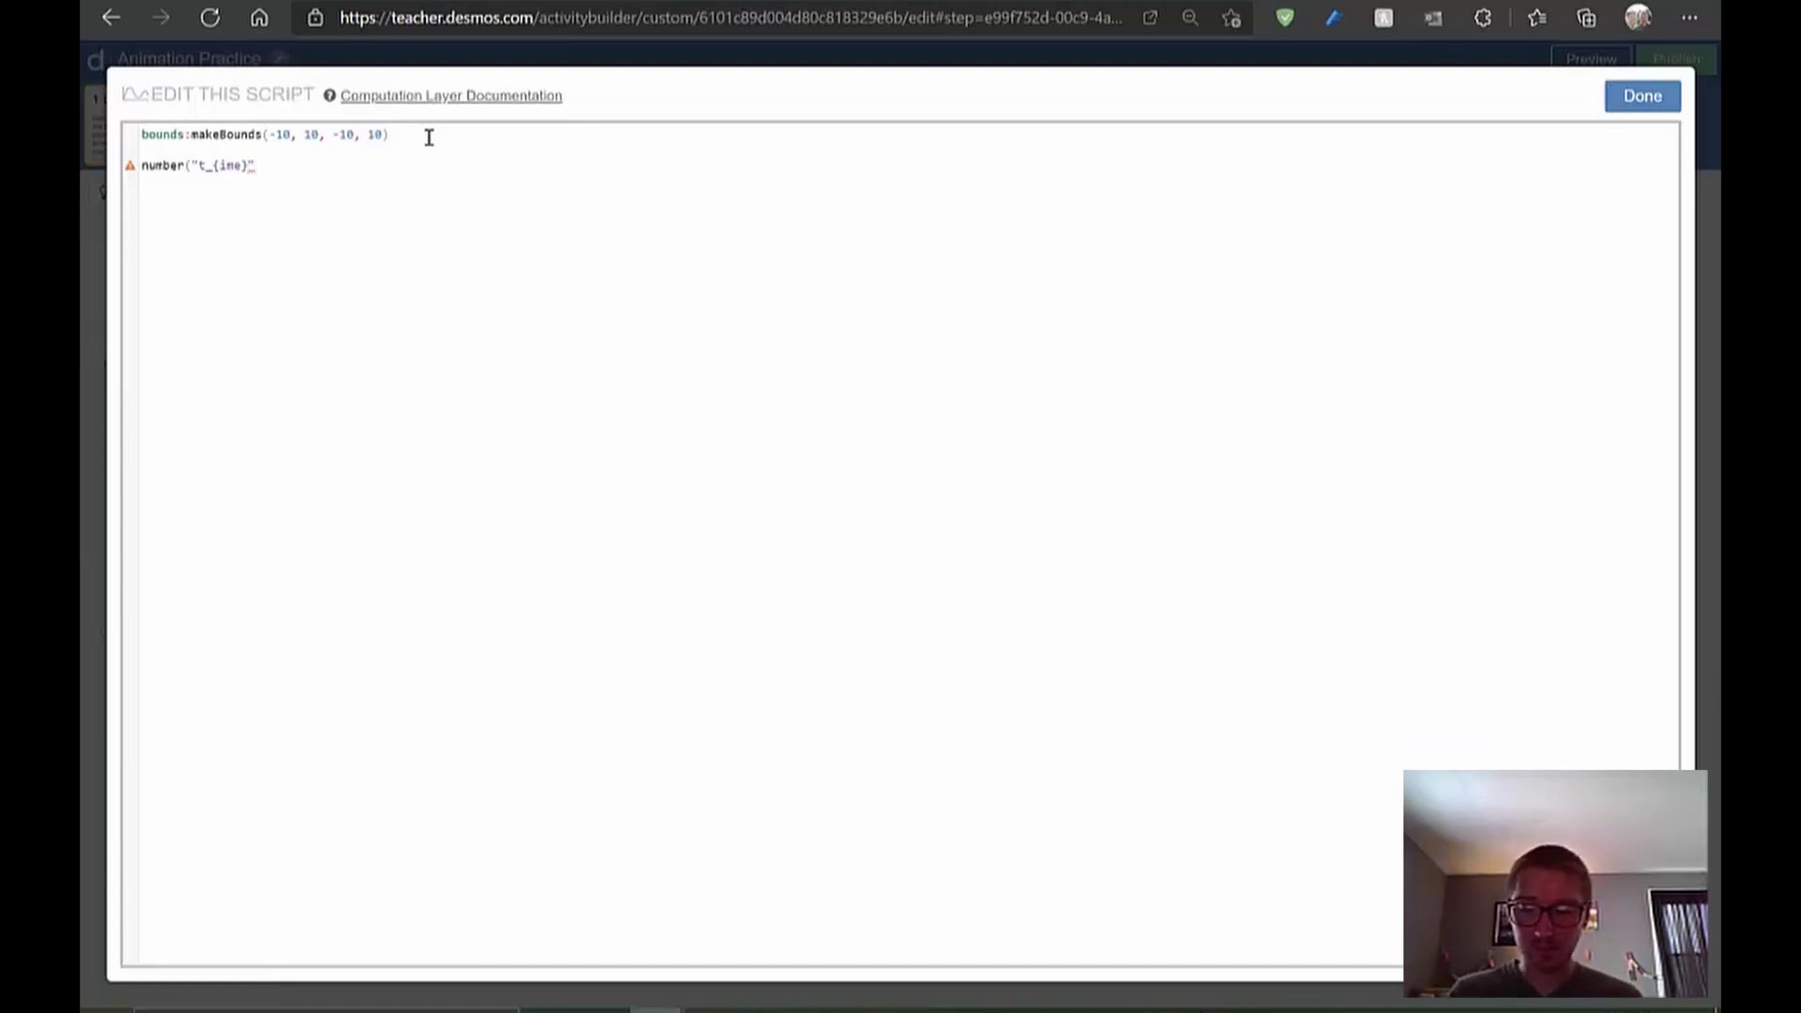
{"action": "type", "text": ")"}
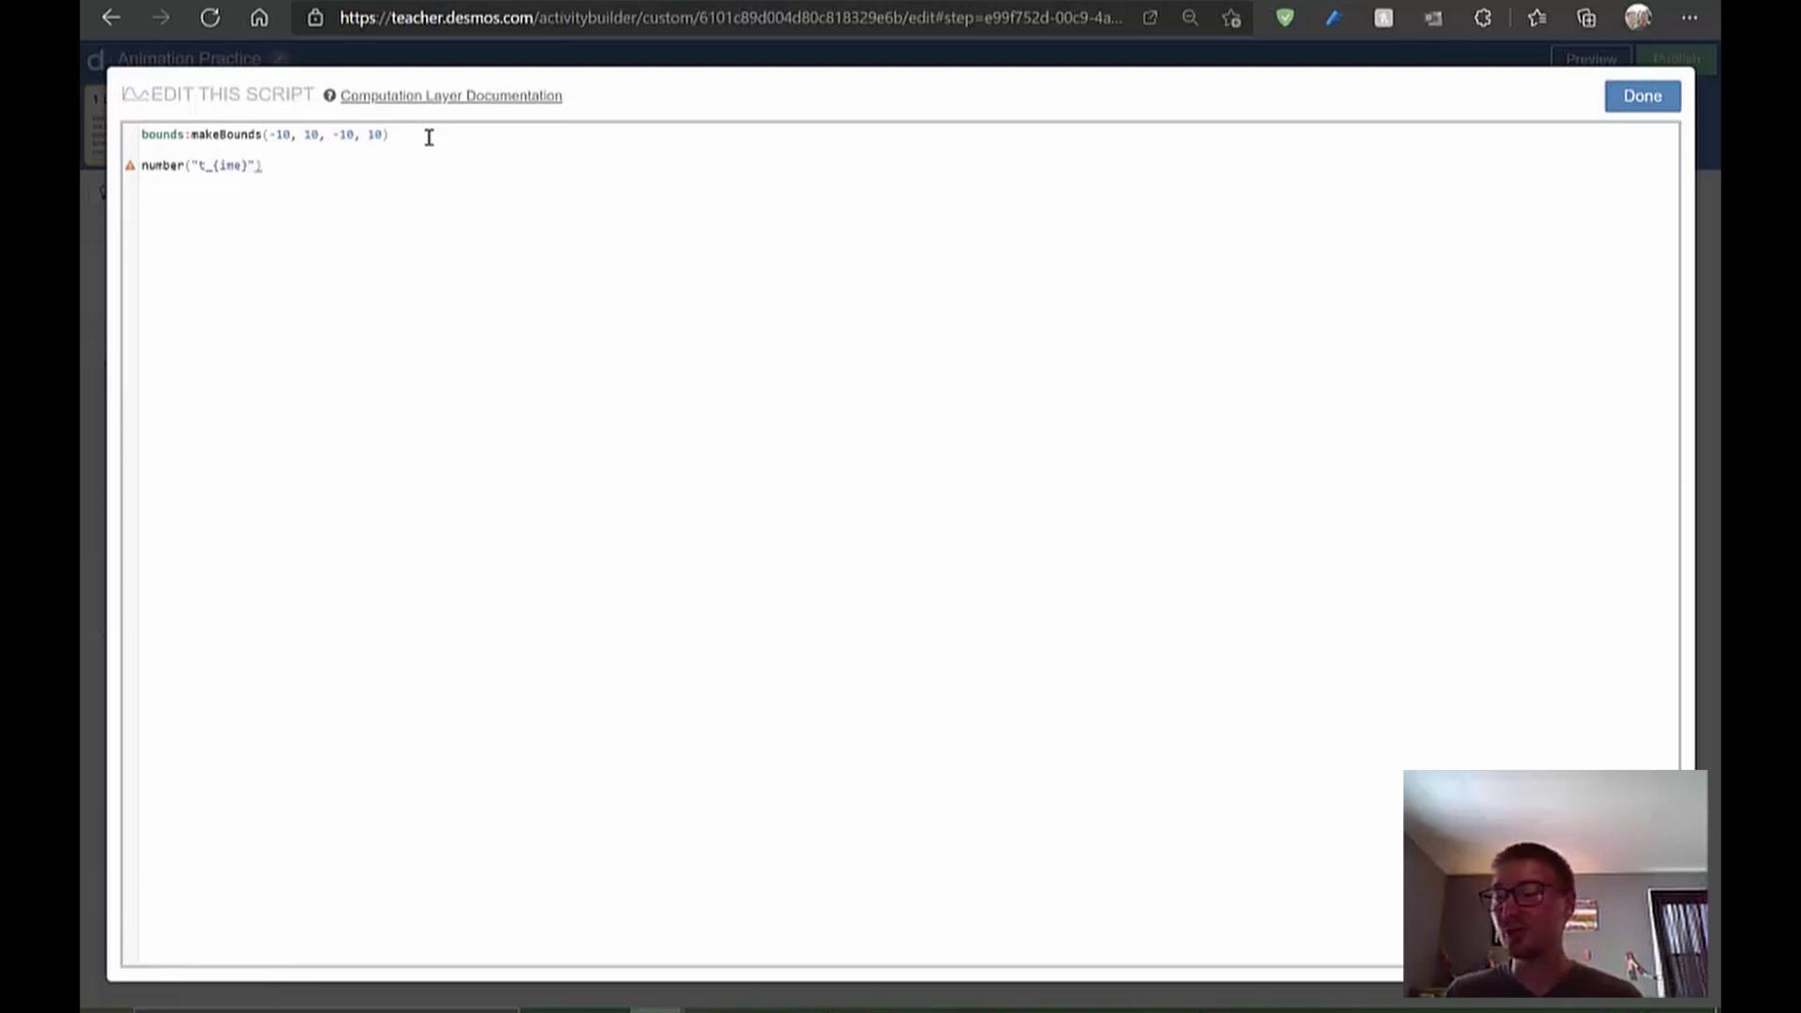
Assign ButtonName.timeSincePress(5) to the number sink and save the graph script
{"action": "type", "text": ":"}
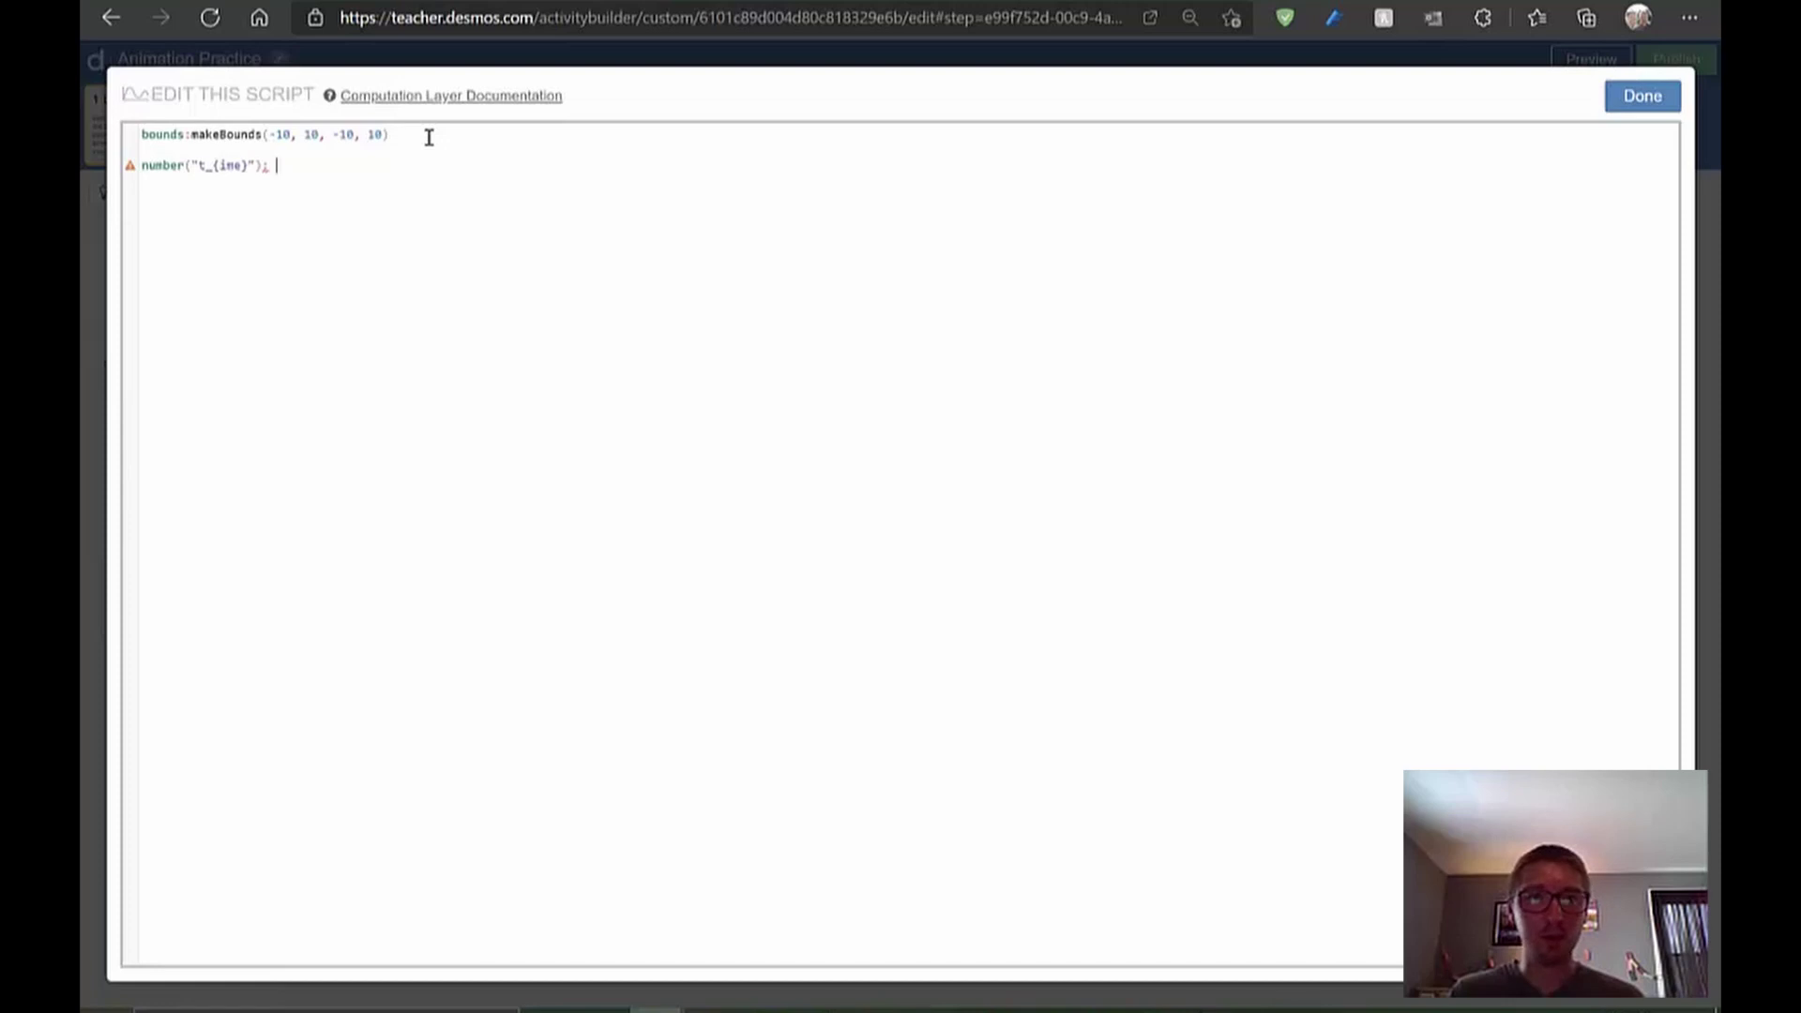
{"action": "type", "text": "ButtonName"}
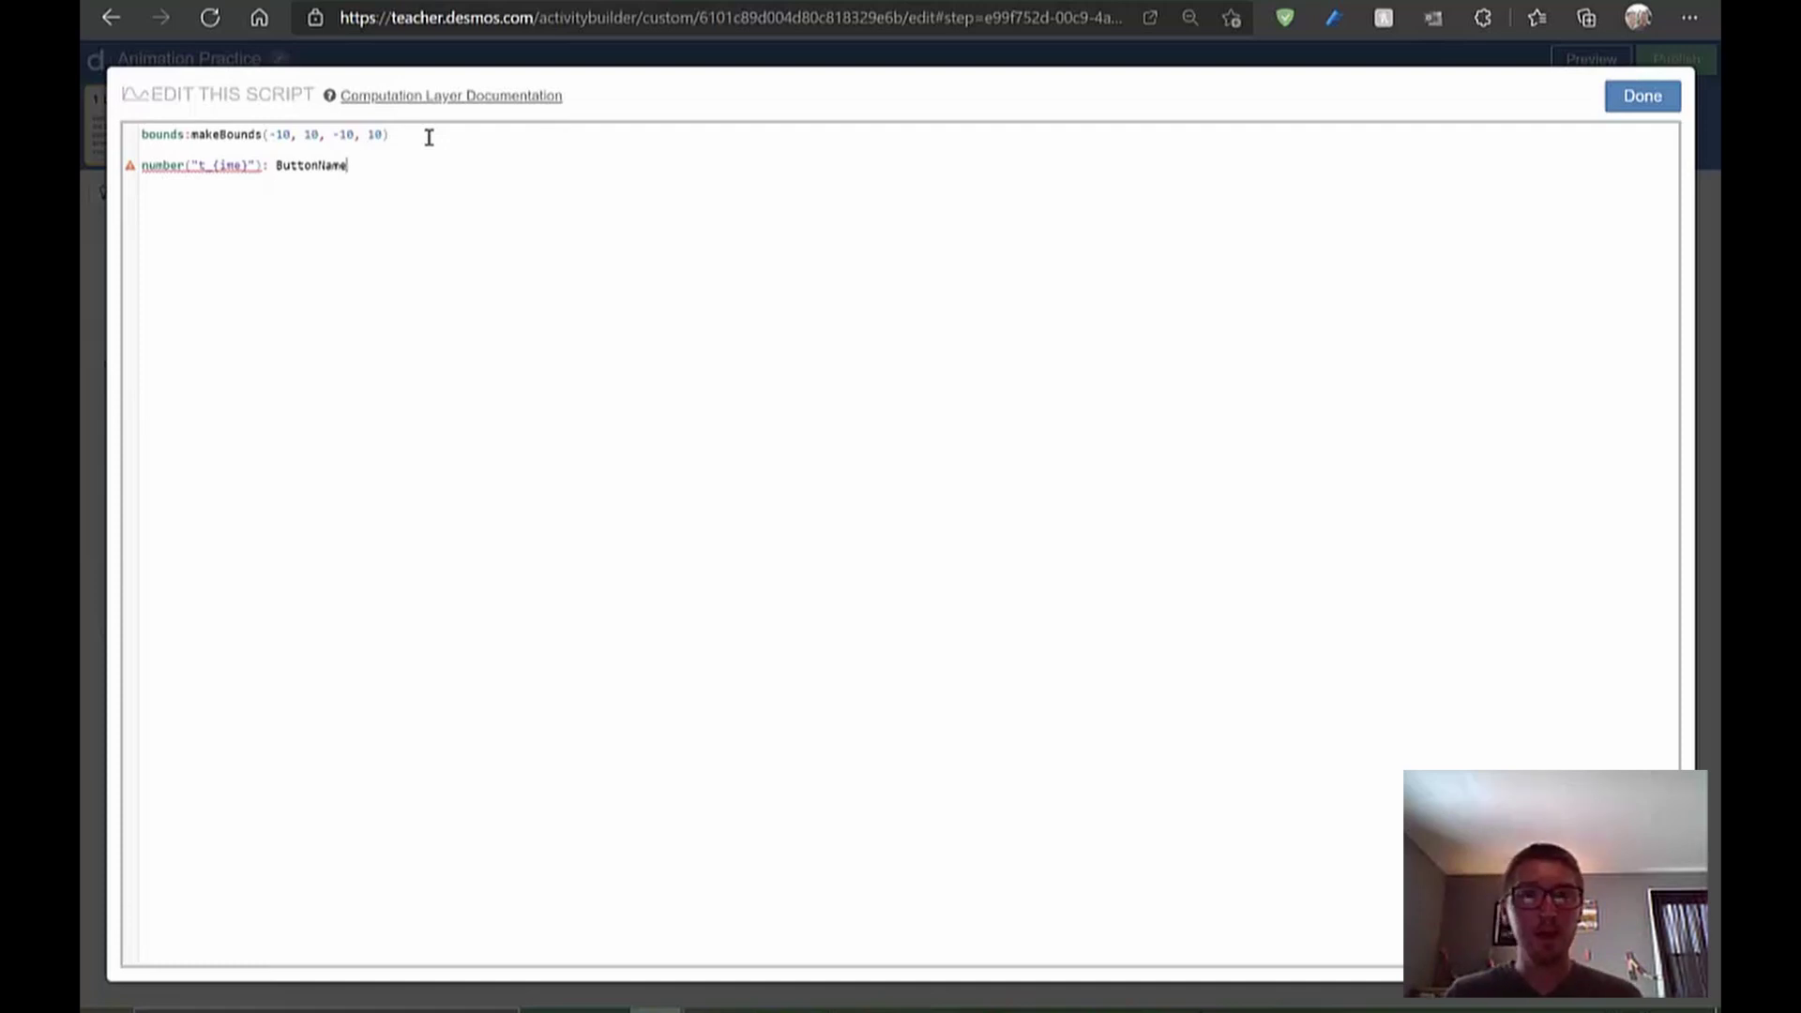
{"action": "type", "text": "."}
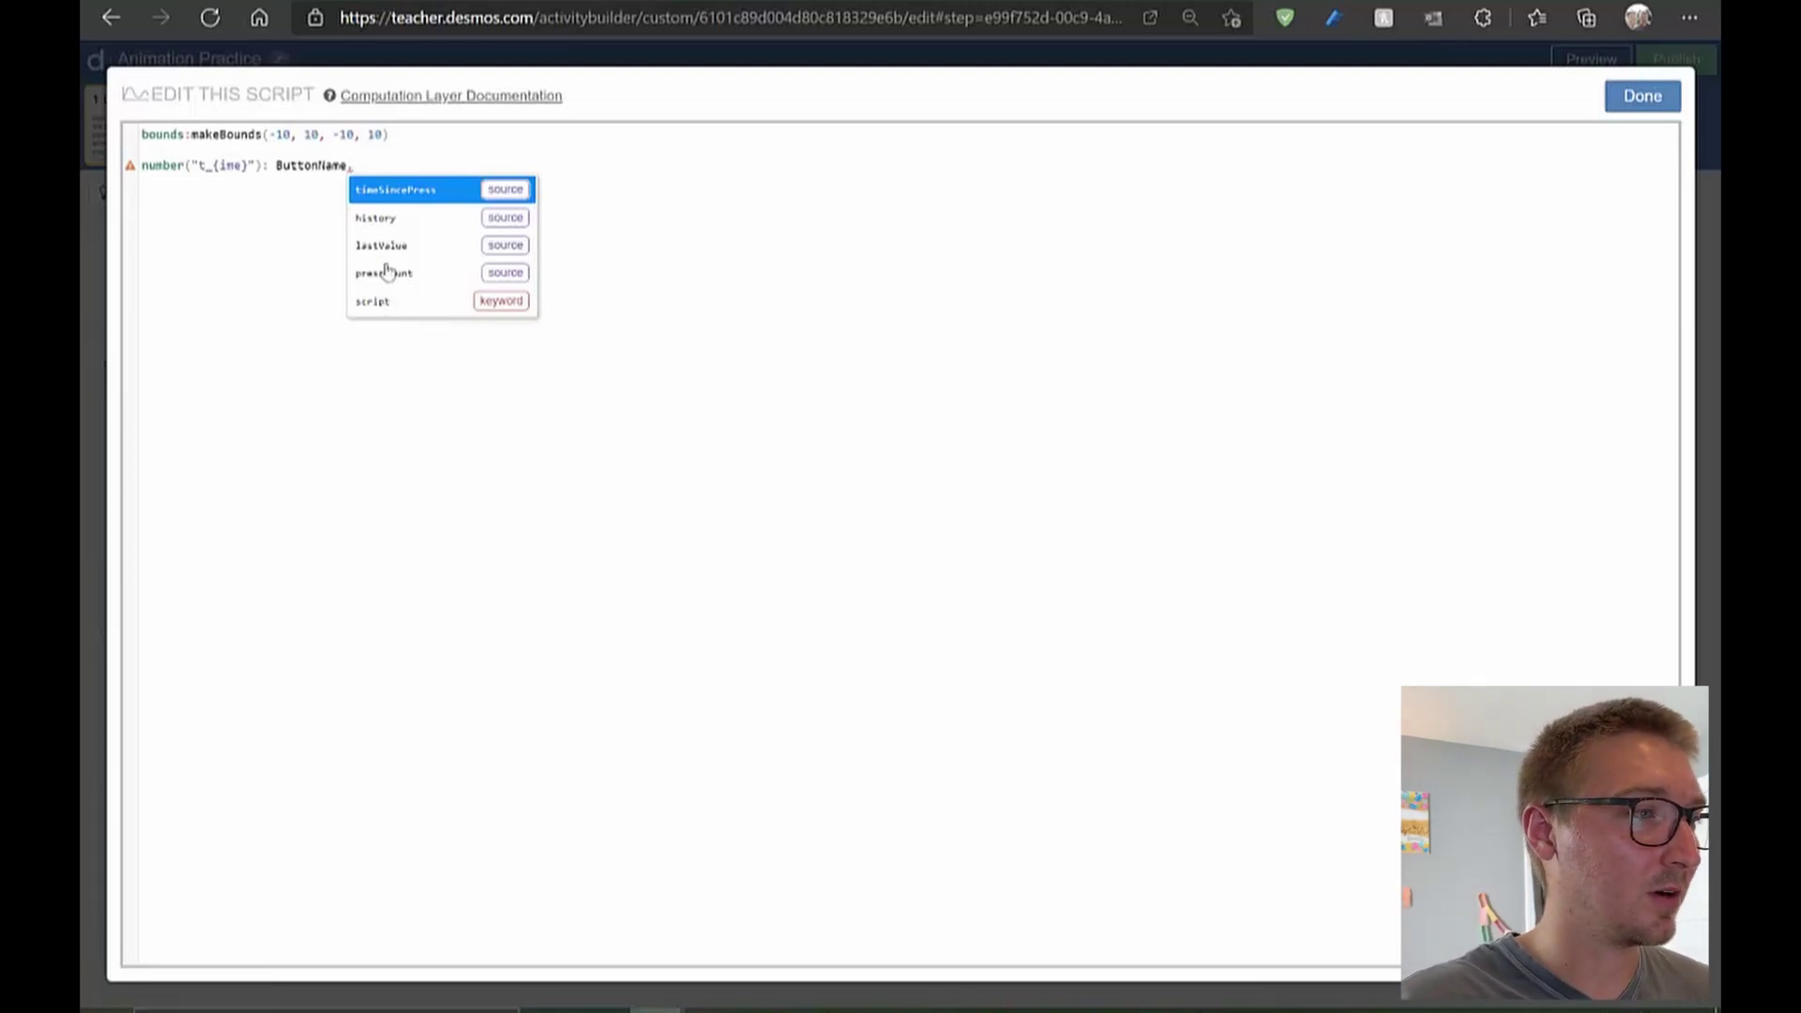
{"action": "left_click", "coordinate": [394, 196]}
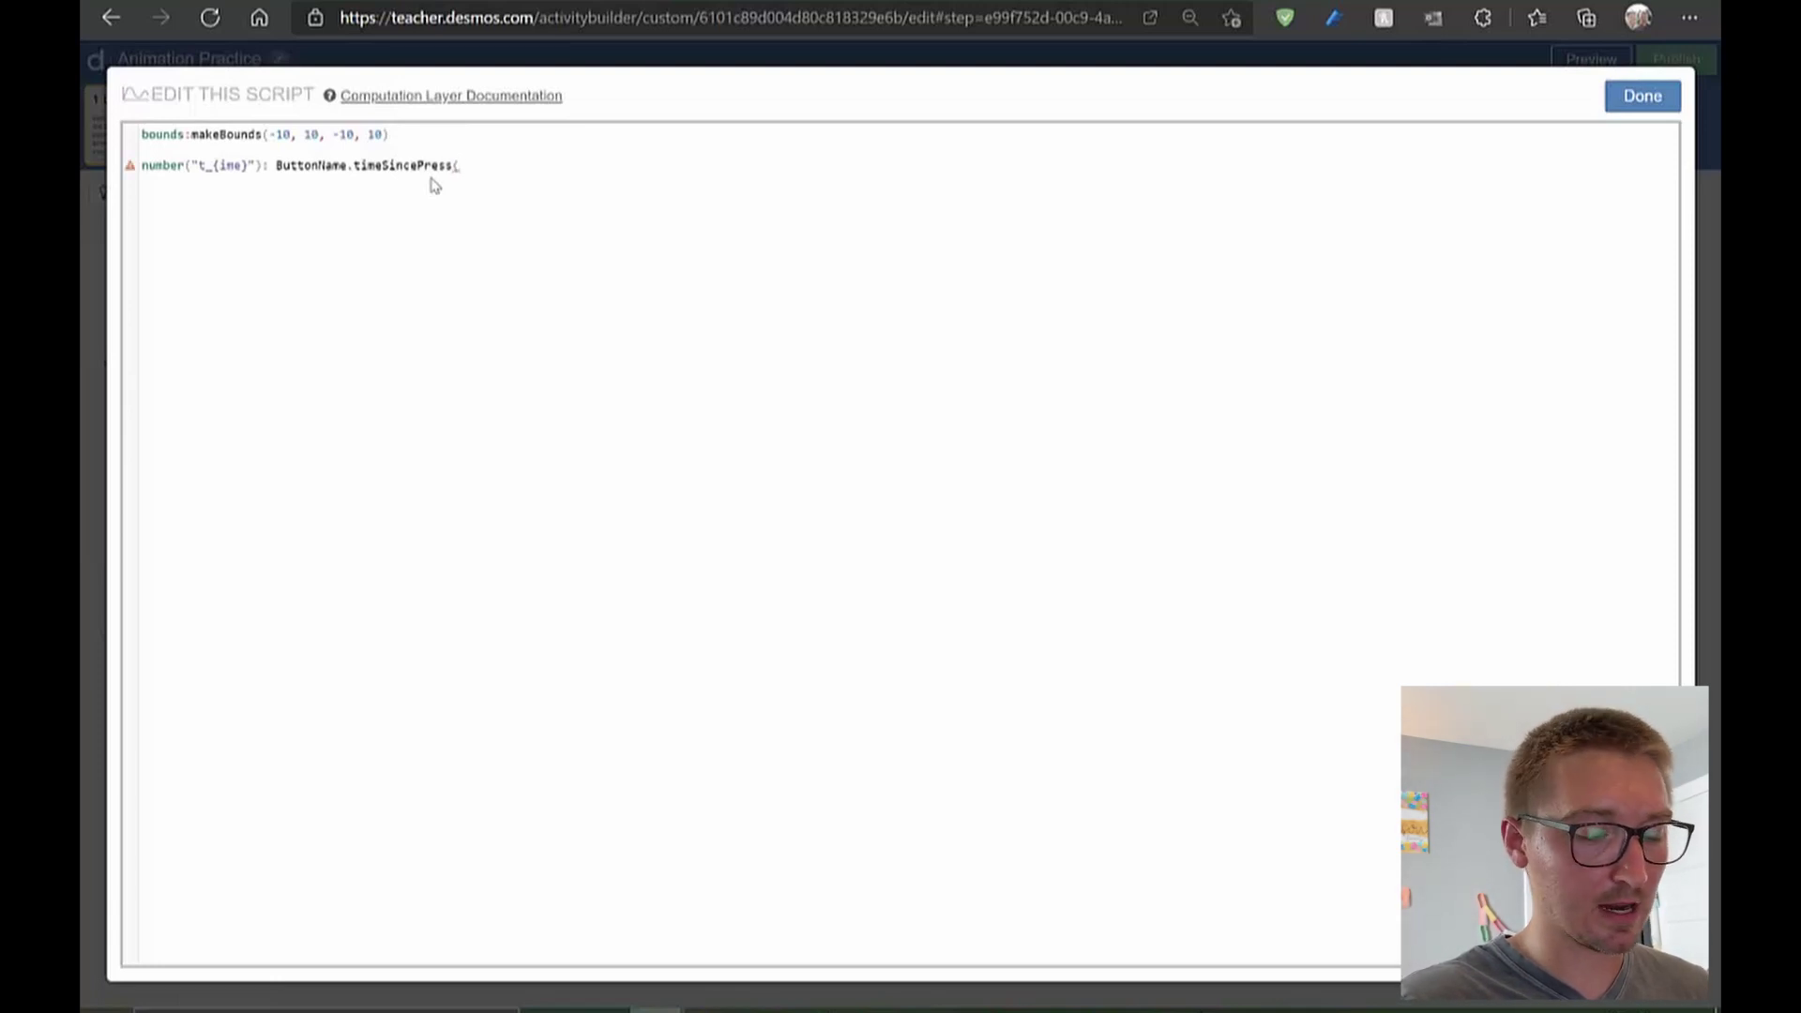
{"action": "type", "text": "5)"}
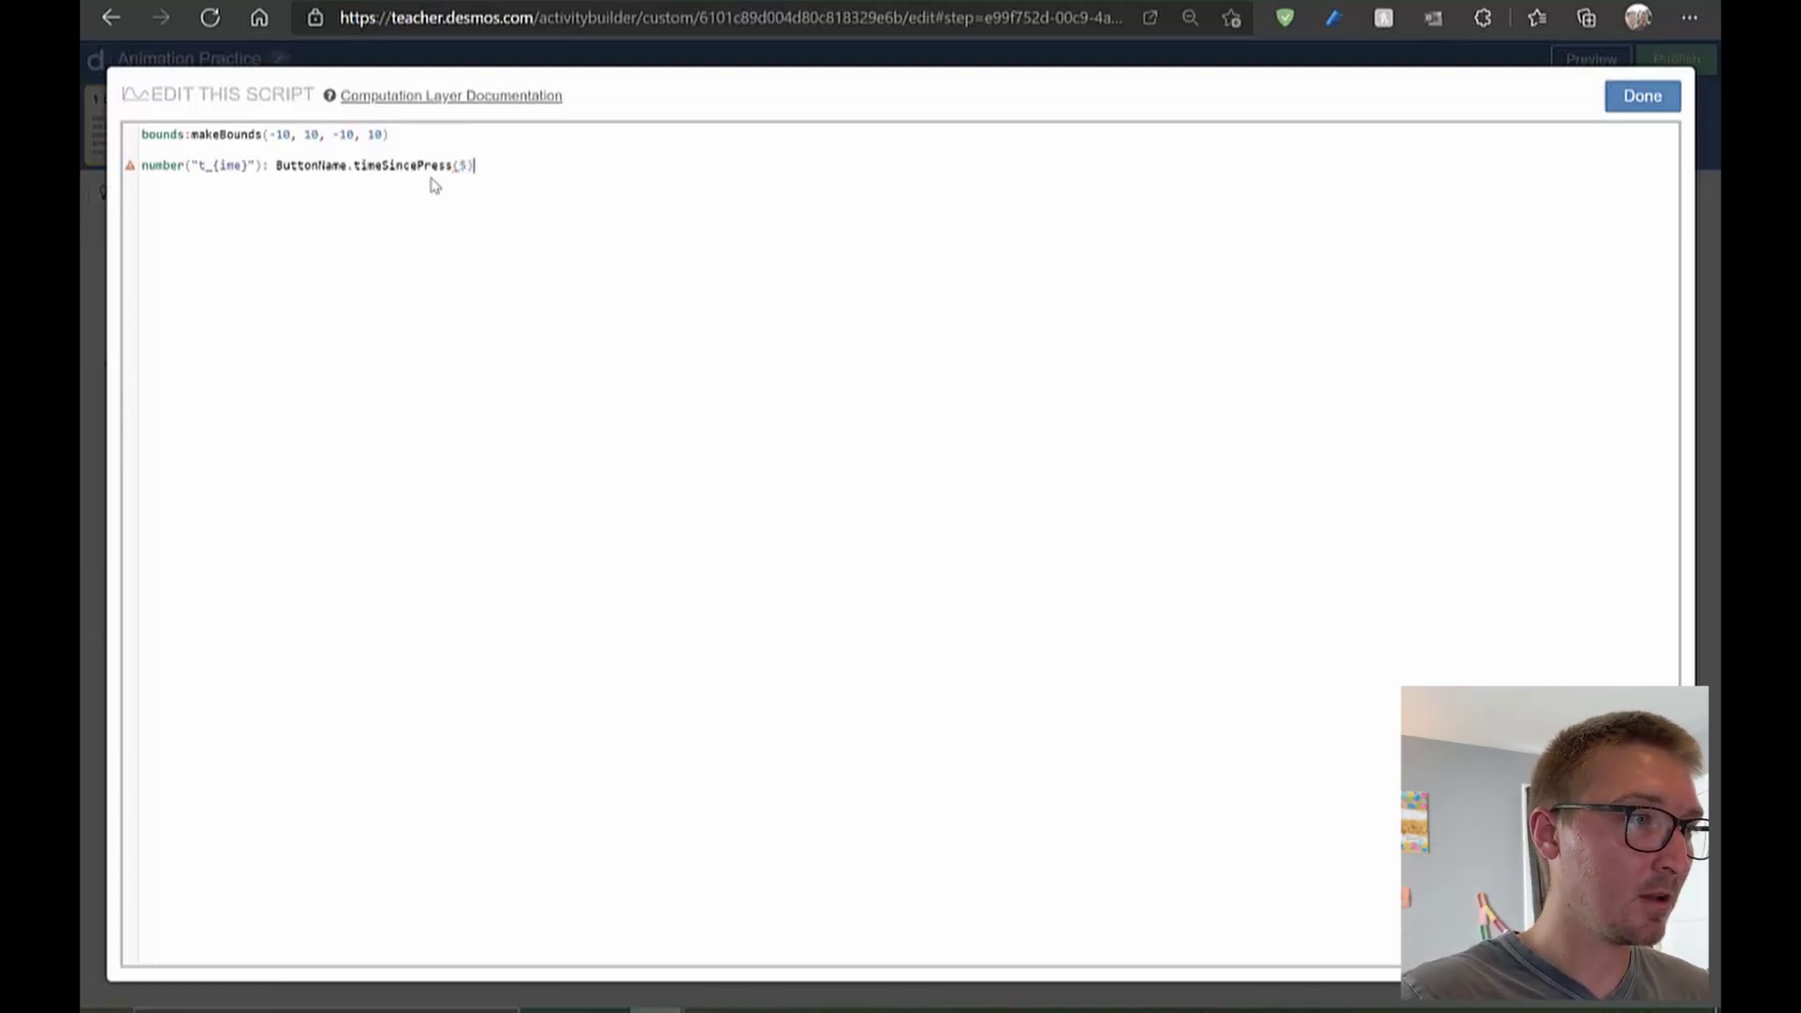
{"action": "left_click", "coordinate": [1640, 108]}
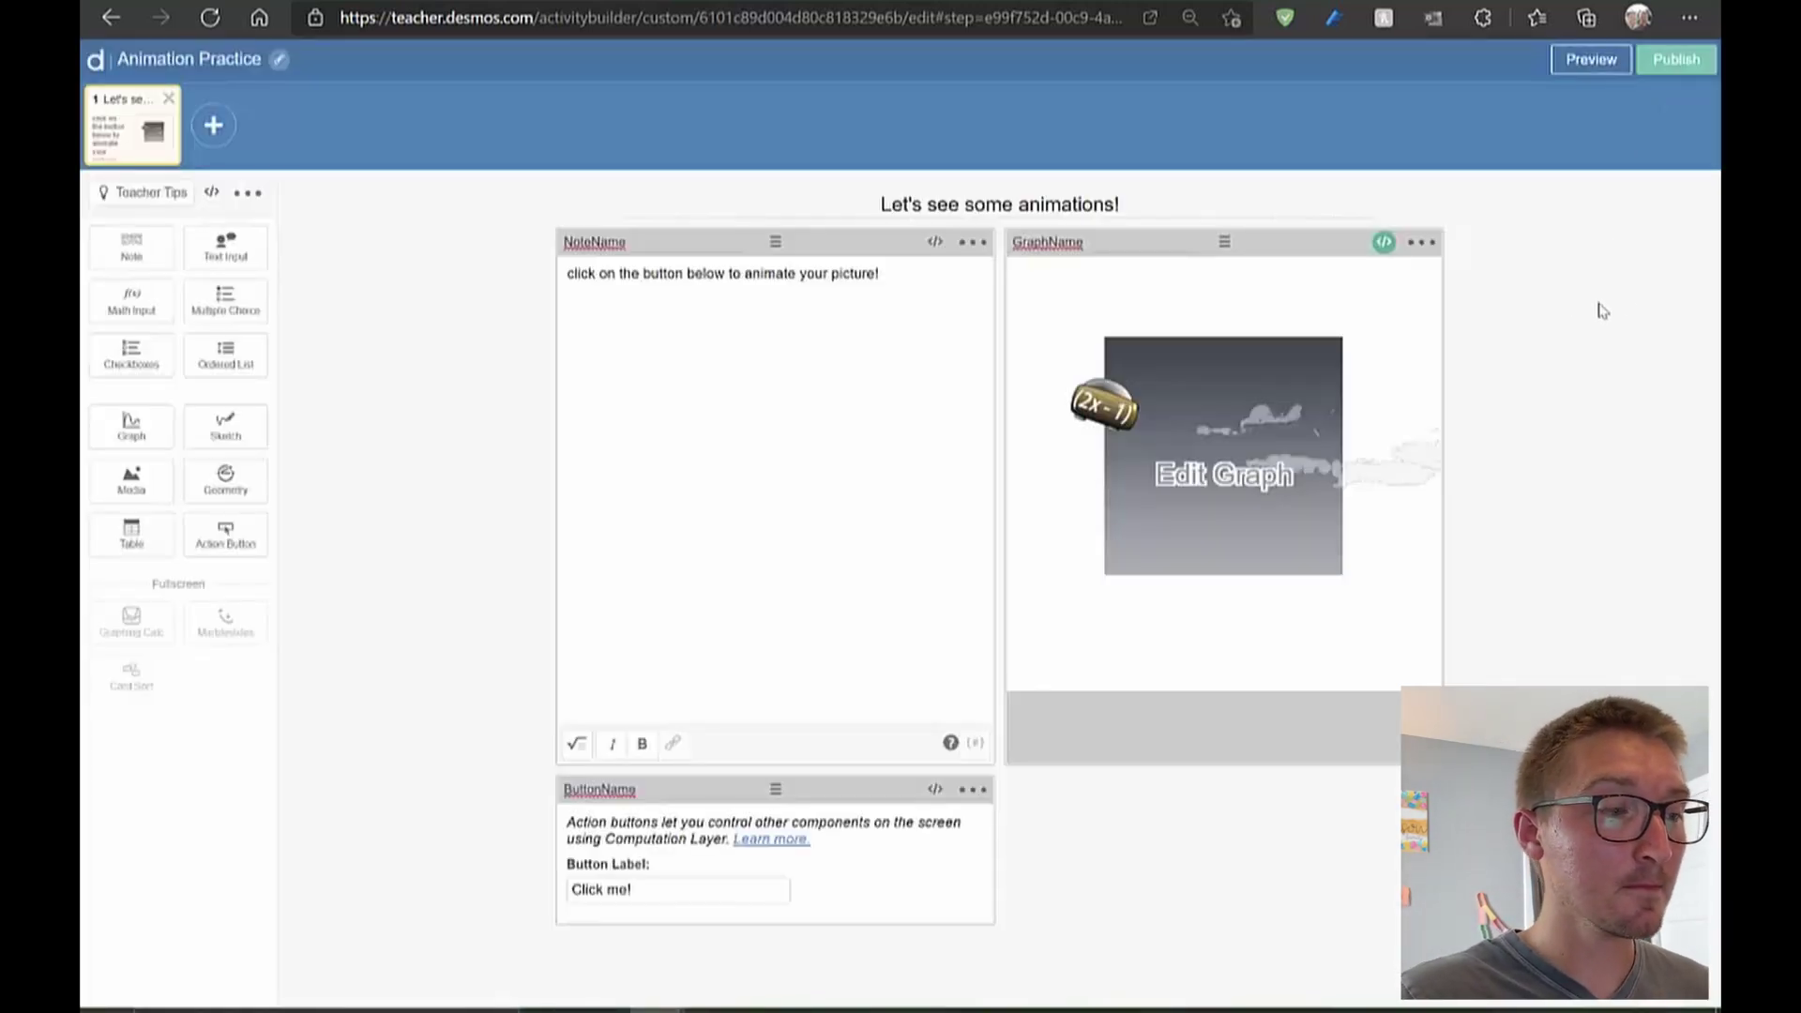
Test the "Click me!" button's animation several times in the student preview, including repeat presses, and close the preview
{"action": "left_click", "coordinate": [1578, 71]}
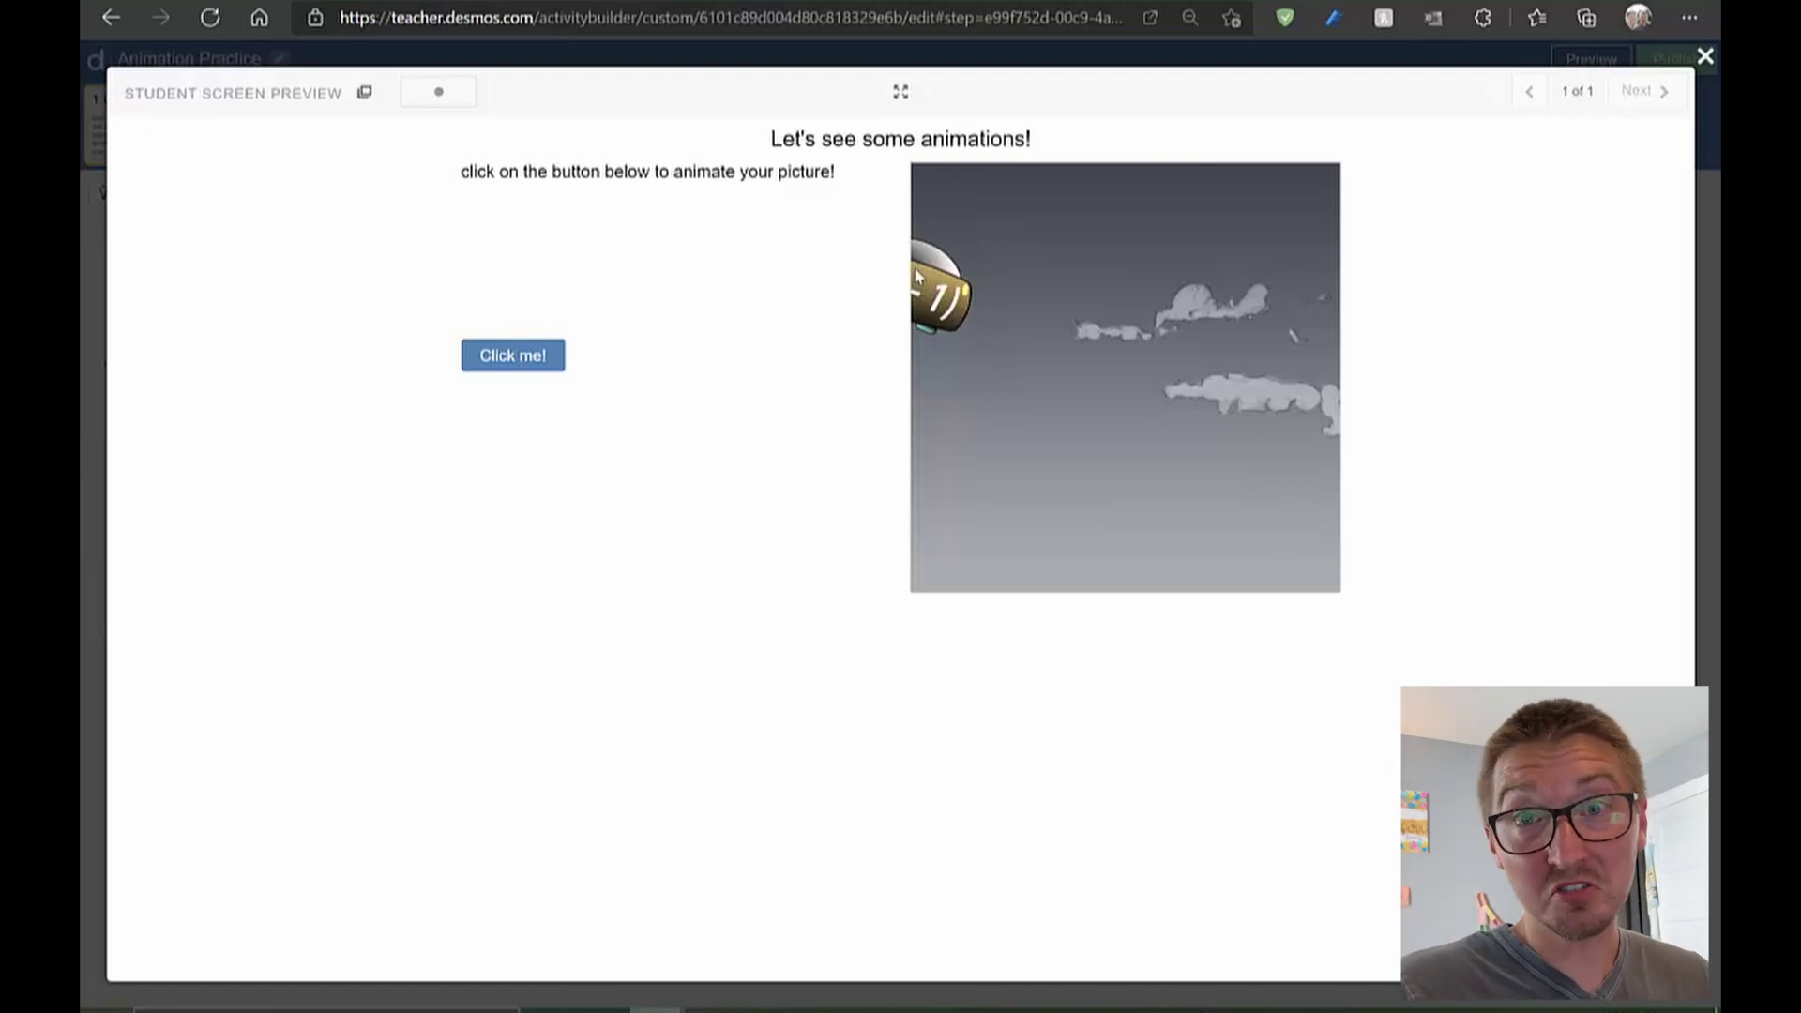
{"action": "left_click", "coordinate": [512, 362]}
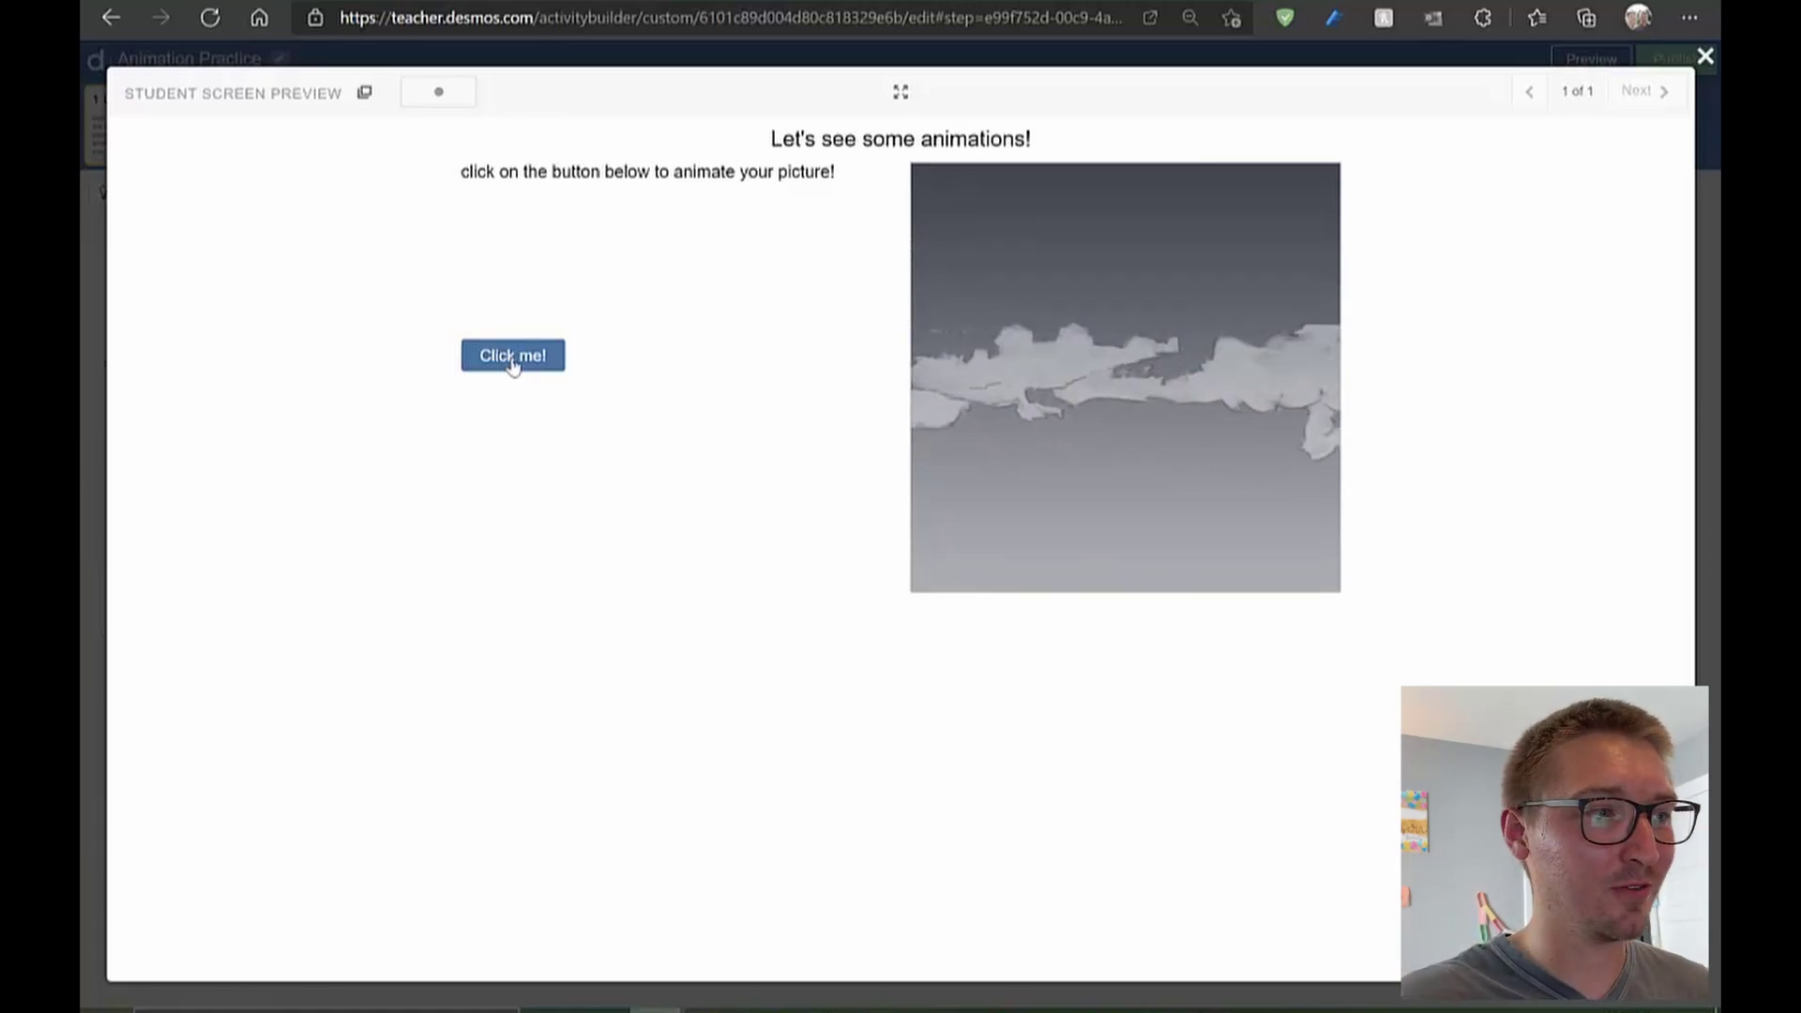
{"action": "left_click", "coordinate": [512, 362]}
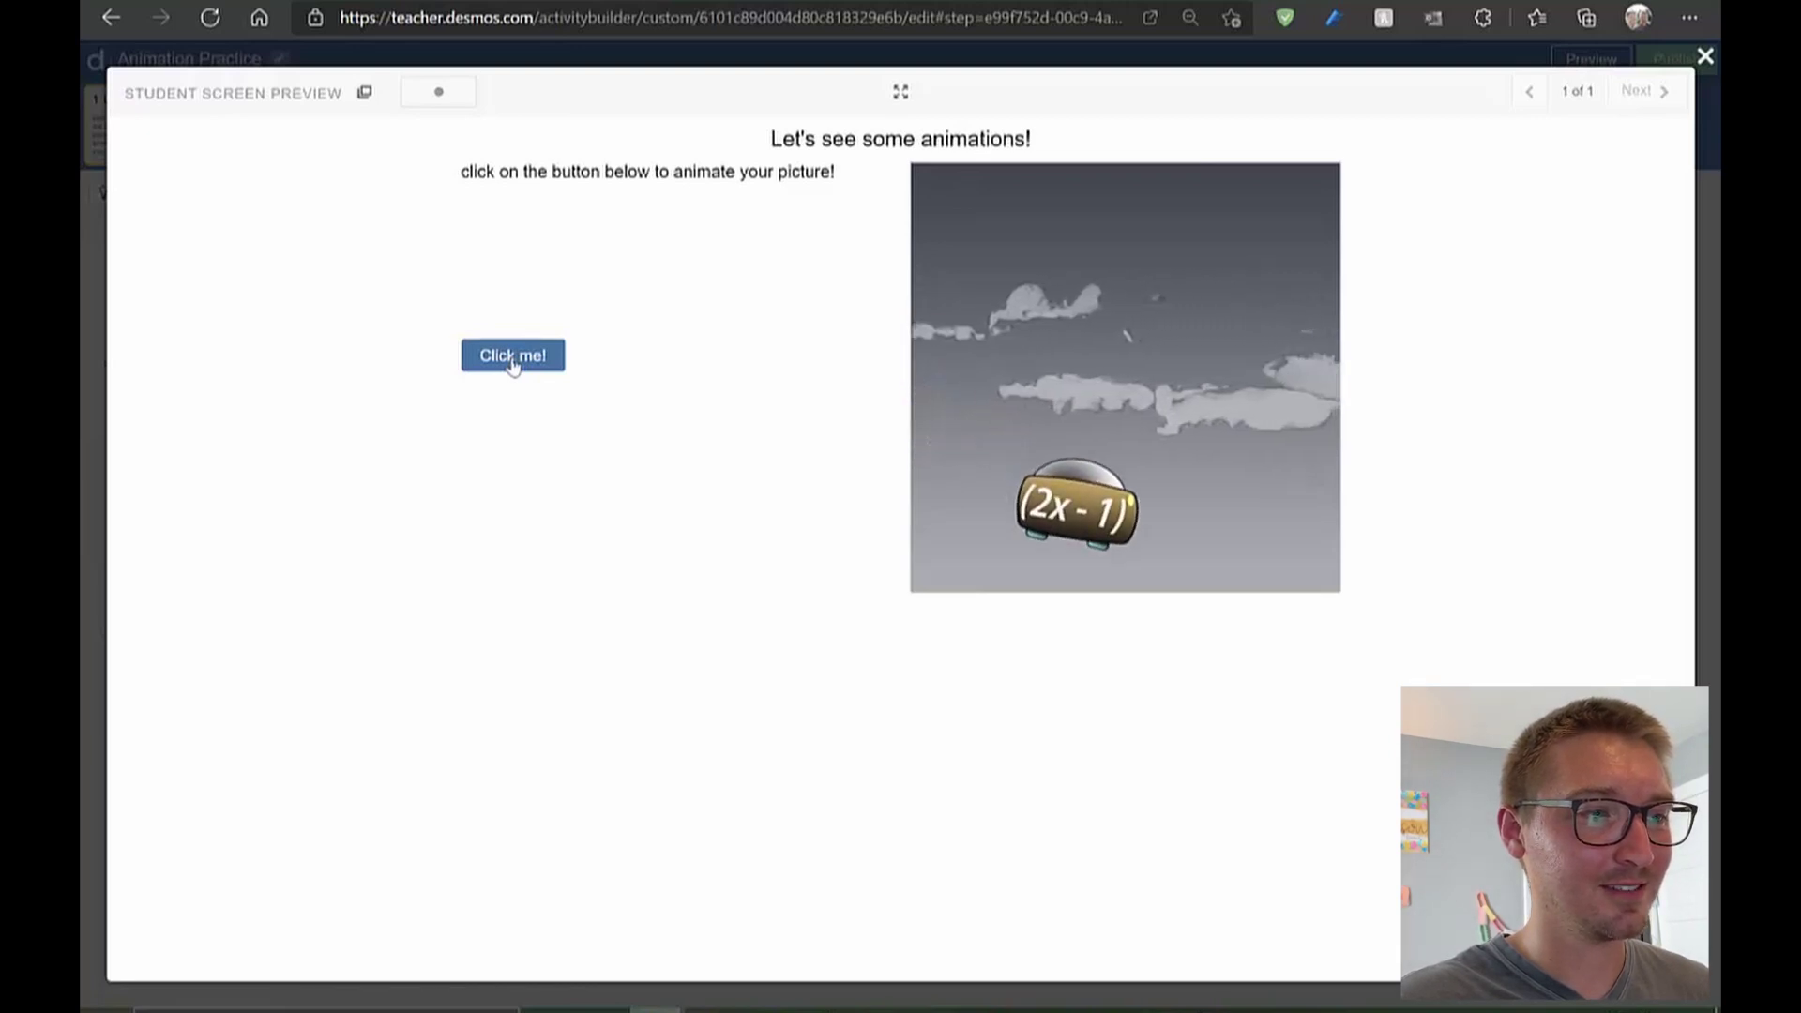
{"action": "left_click", "coordinate": [512, 362]}
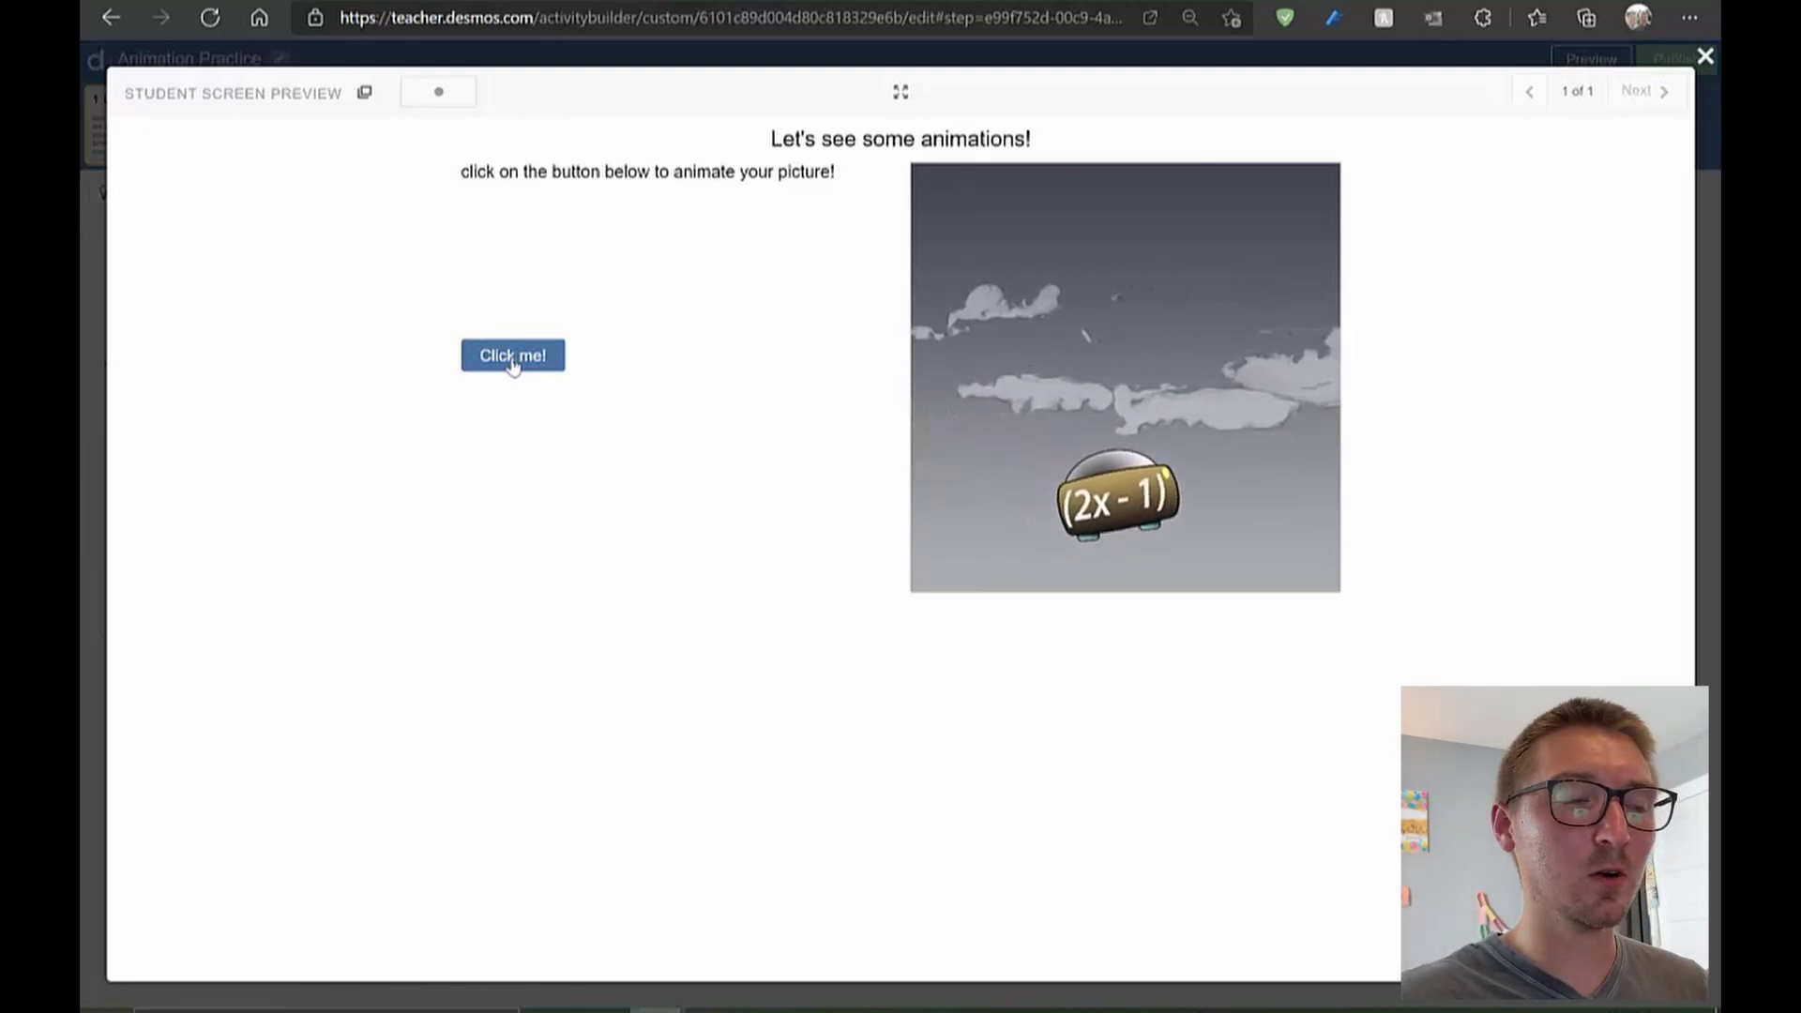
{"action": "left_click", "coordinate": [512, 362]}
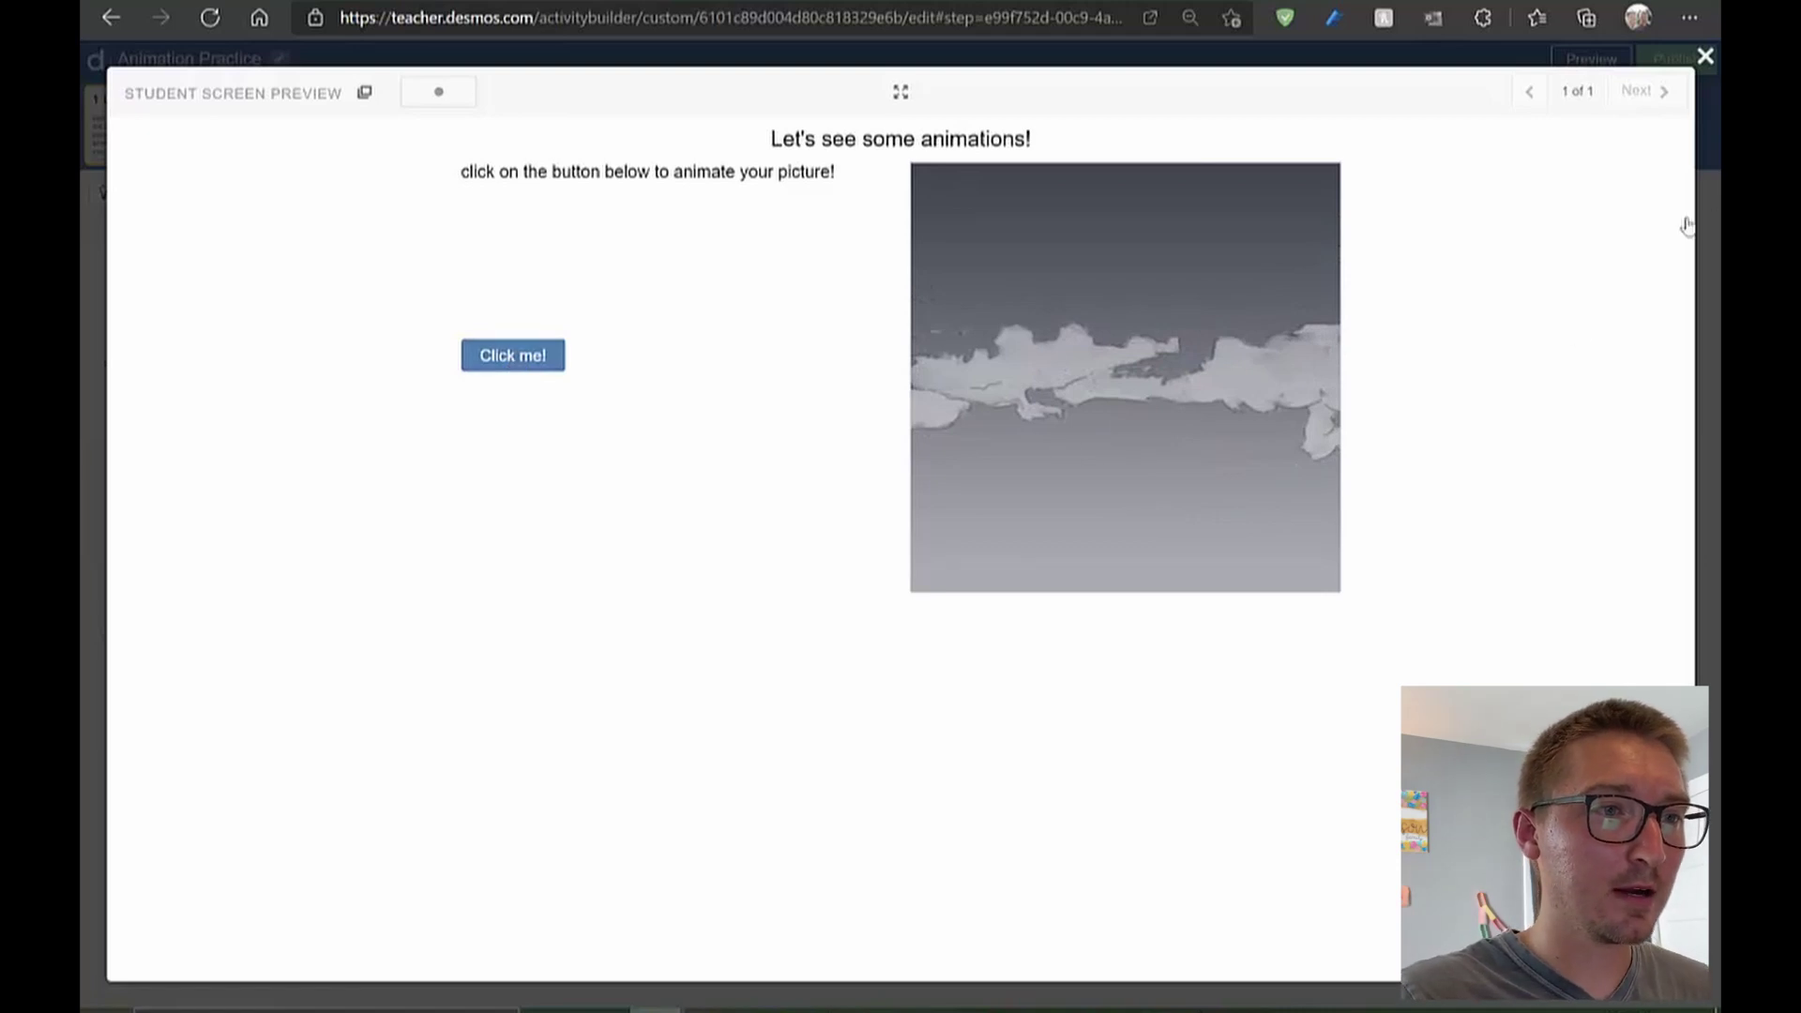
{"action": "left_click", "coordinate": [1704, 66]}
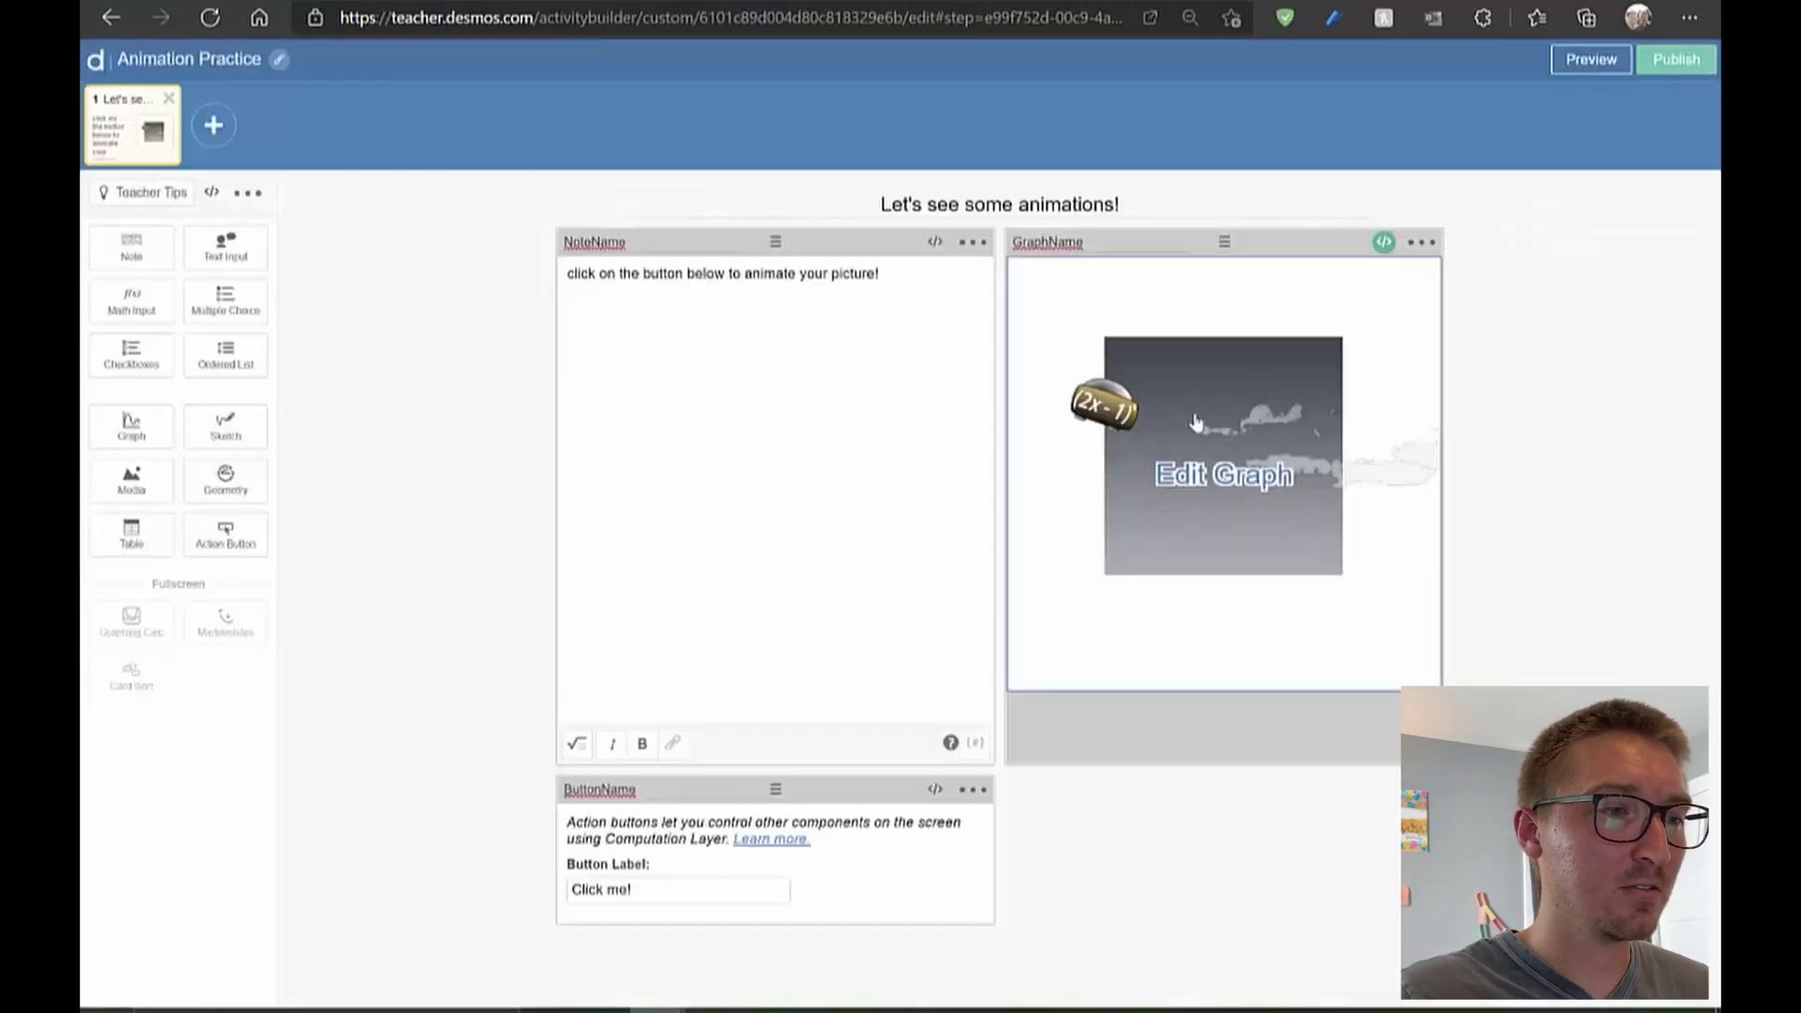
Set the graph's t_ime slider to 2.2, save the graph, and run the button animation in the student preview
{"action": "left_click", "coordinate": [1194, 494]}
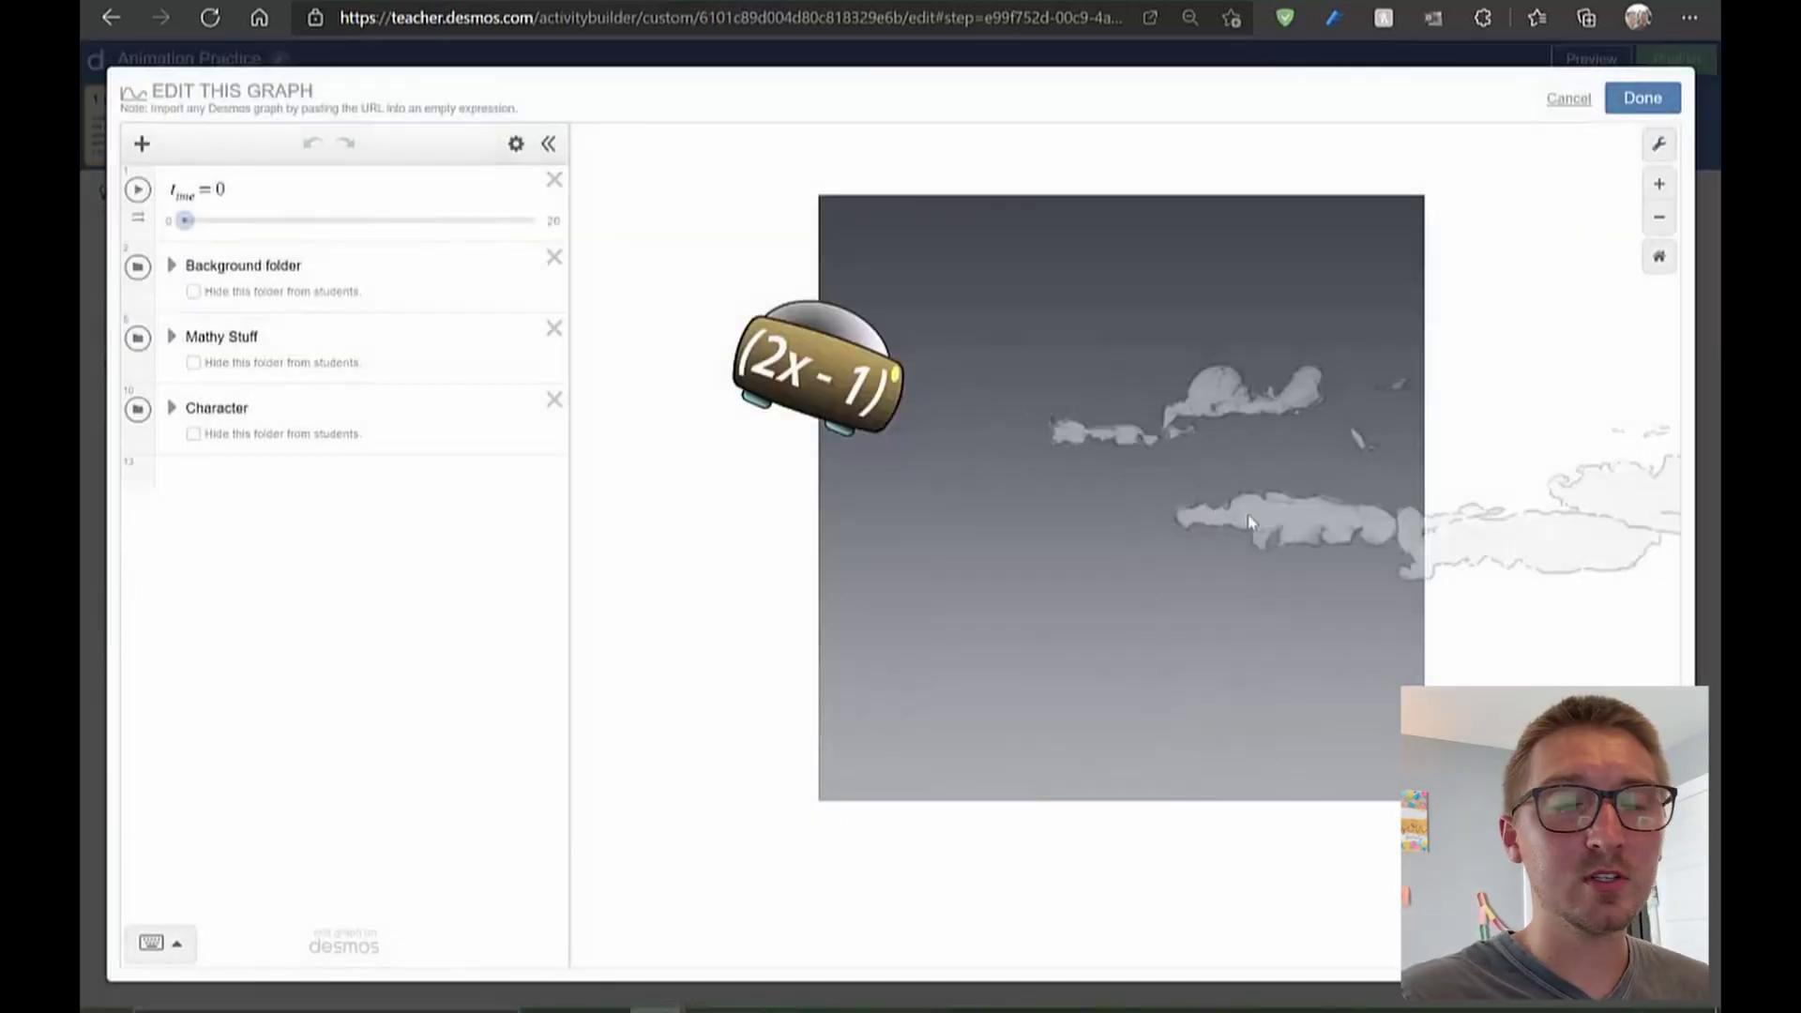
{"action": "mouse_move", "coordinate": [198, 220]}
{"action": "left_mouse_down"}
{"action": "mouse_move", "coordinate": [260, 225]}
{"action": "mouse_move", "coordinate": [216, 230]}
{"action": "left_mouse_up"}
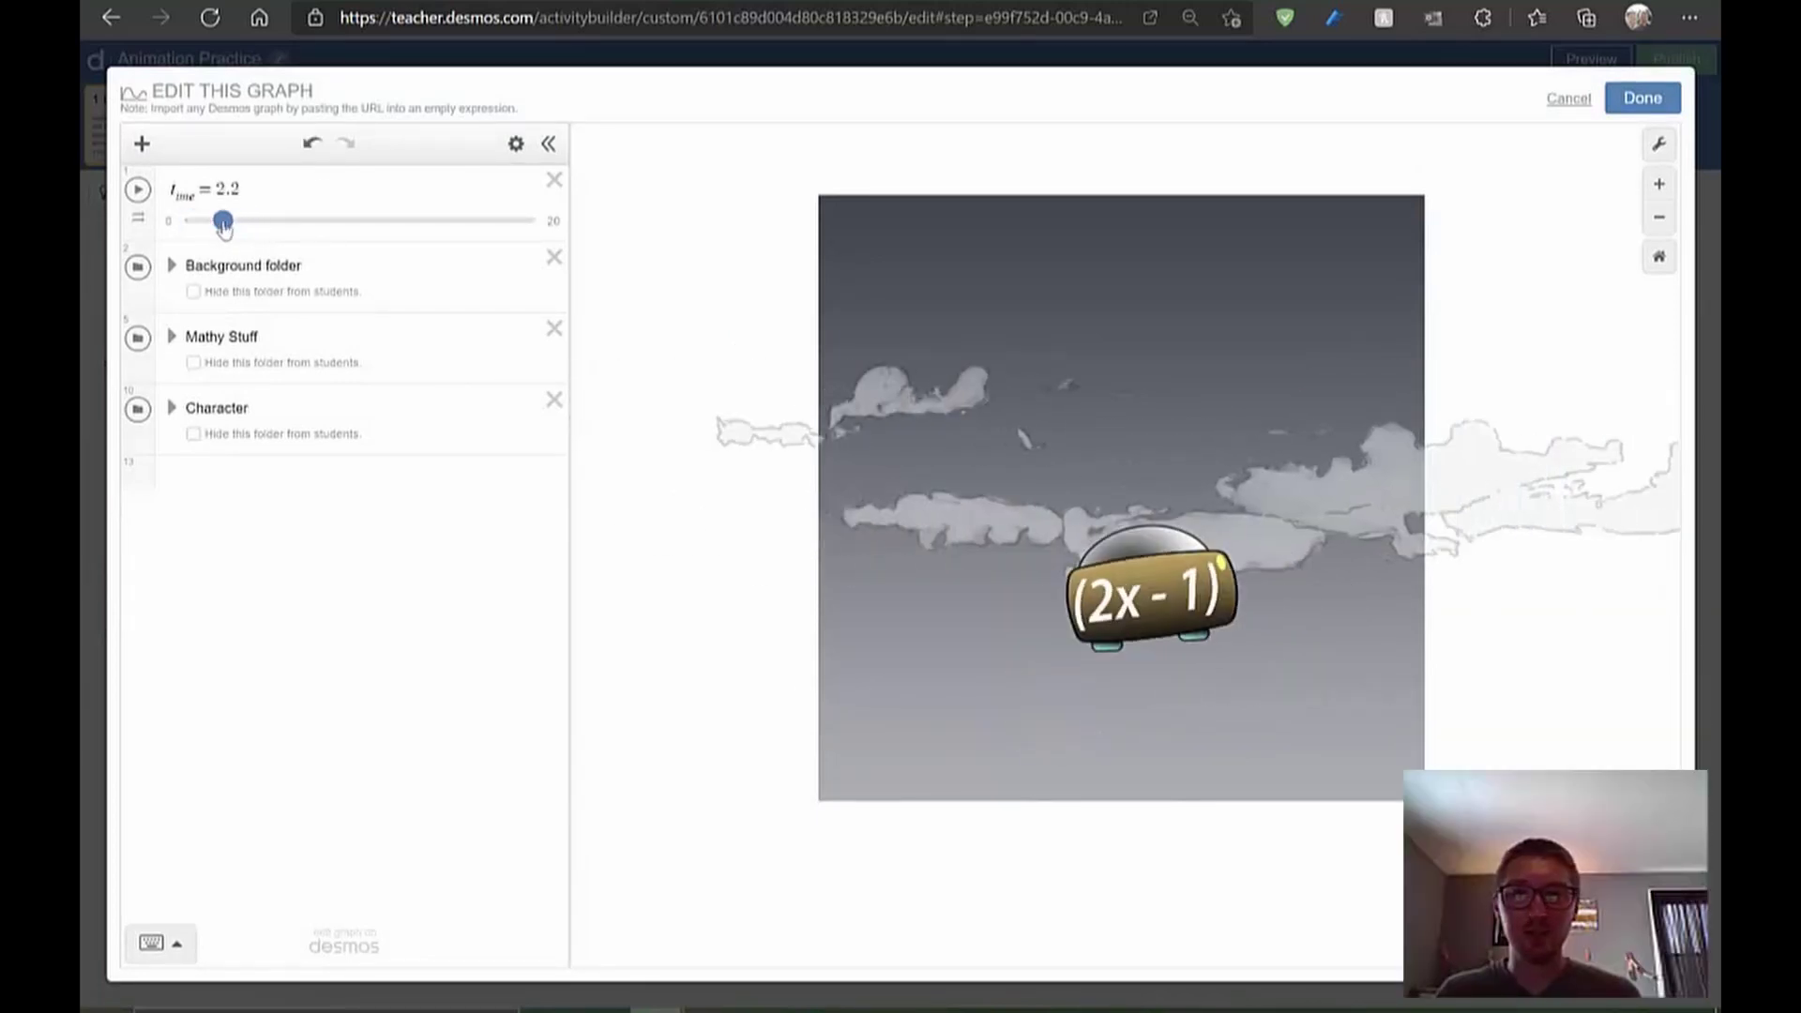
{"action": "left_click", "coordinate": [1643, 100]}
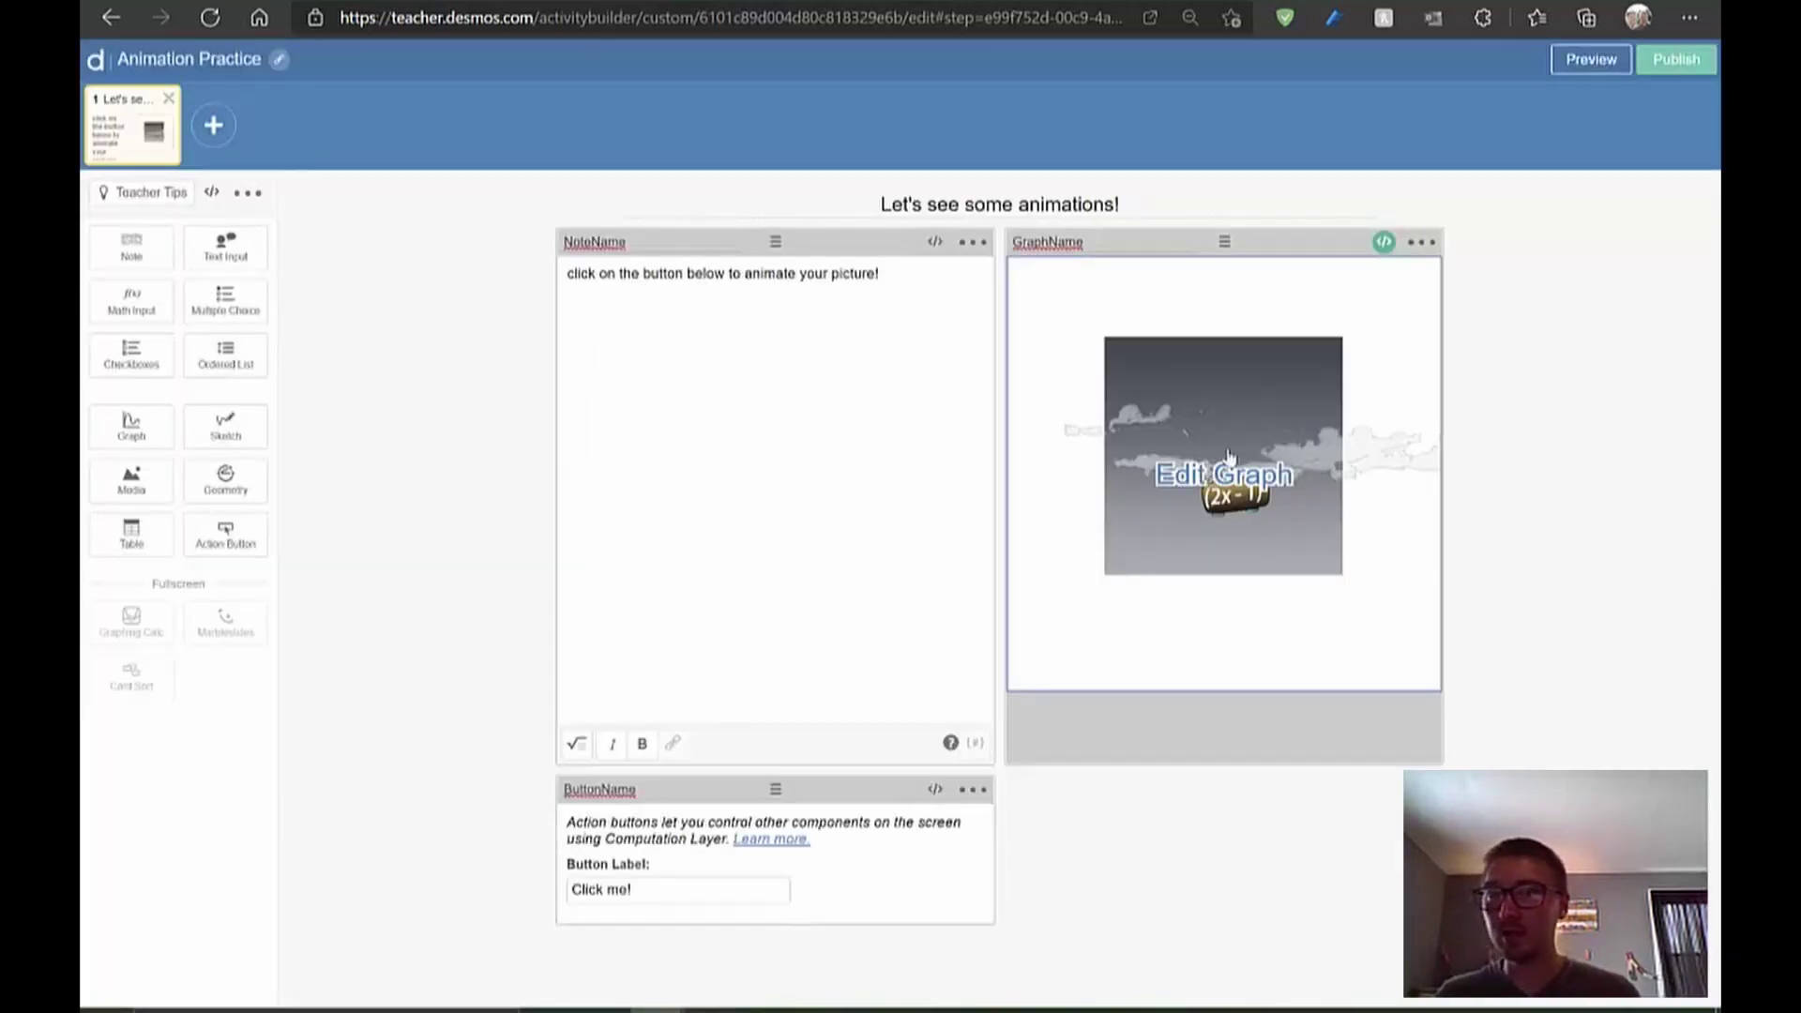
{"action": "left_click", "coordinate": [1581, 63]}
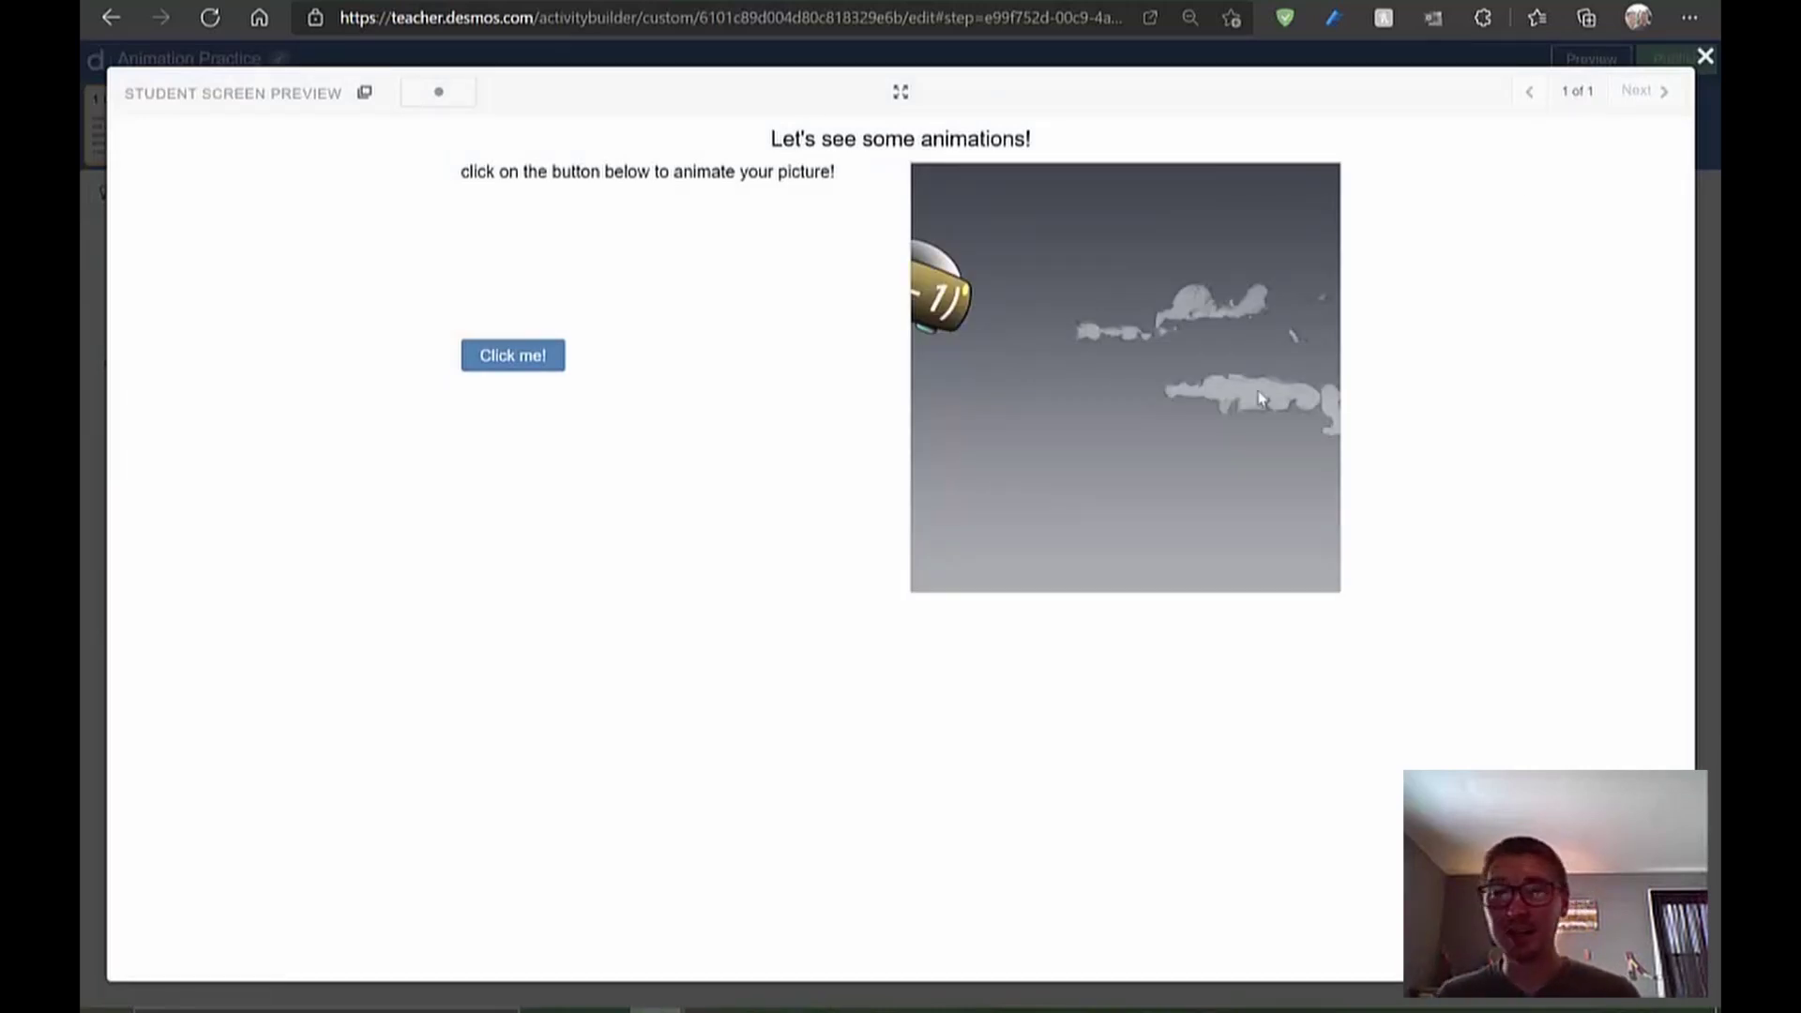
{"action": "left_click", "coordinate": [506, 362]}
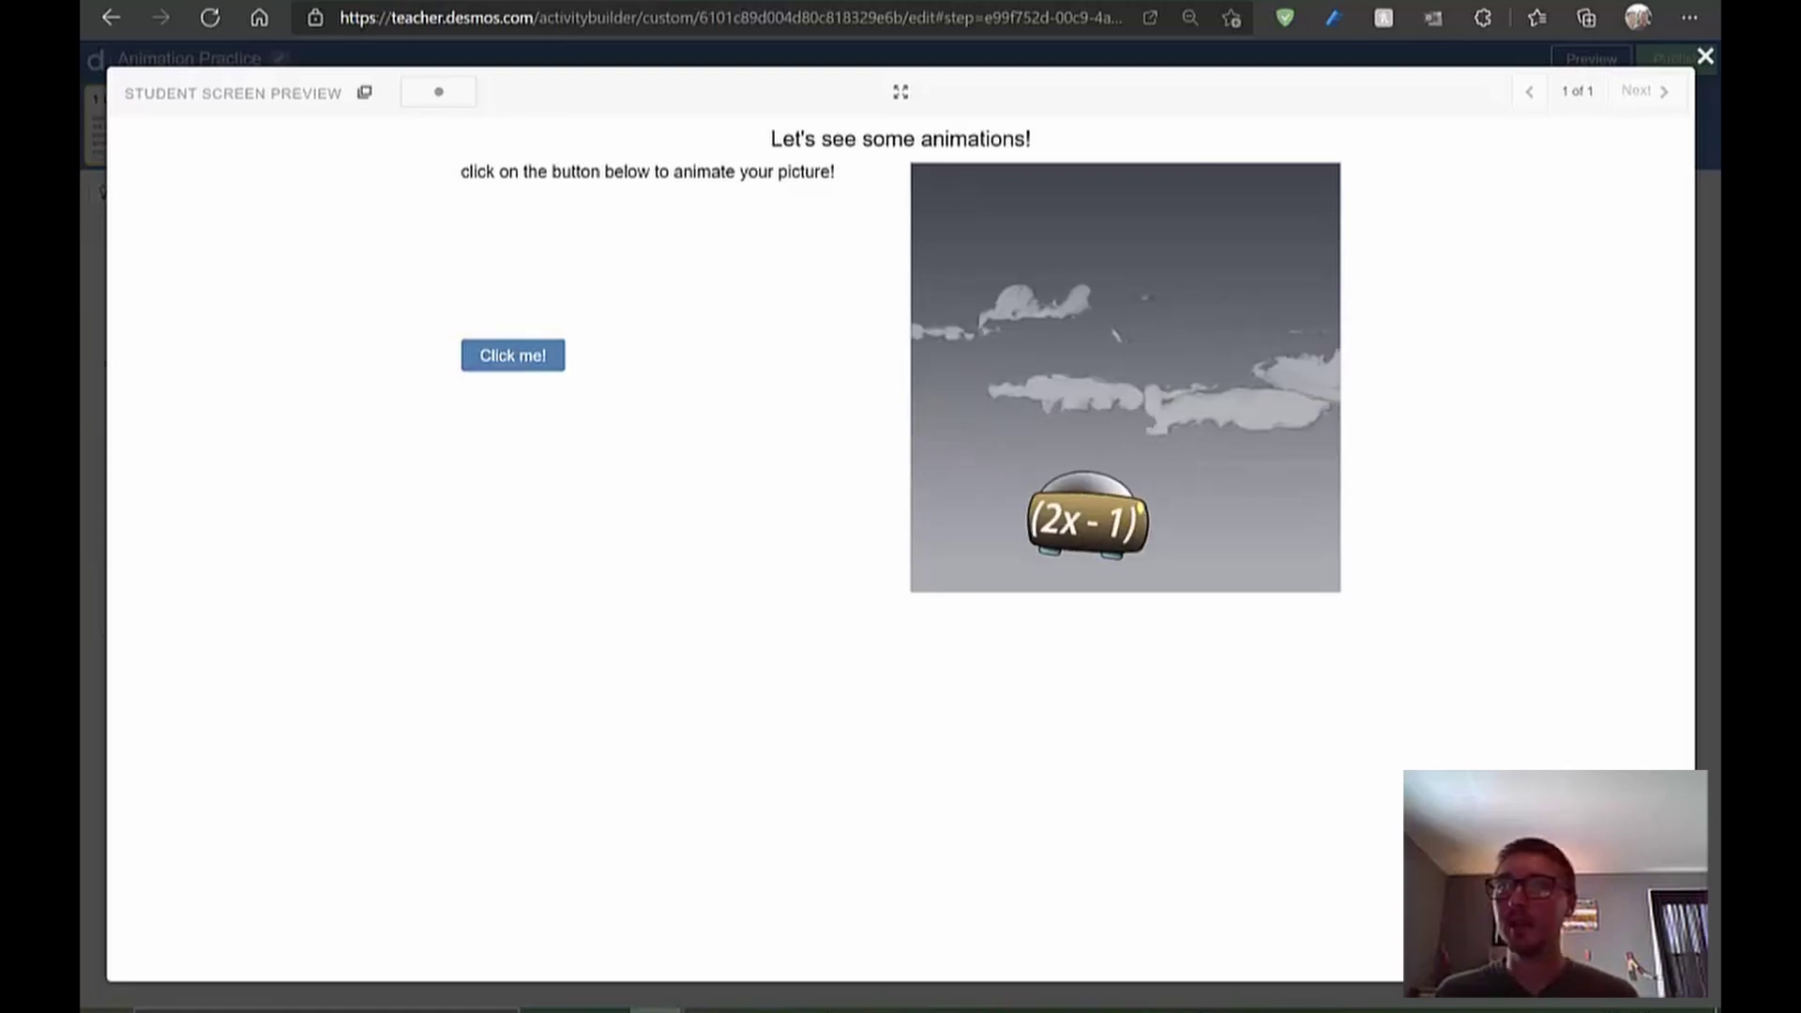